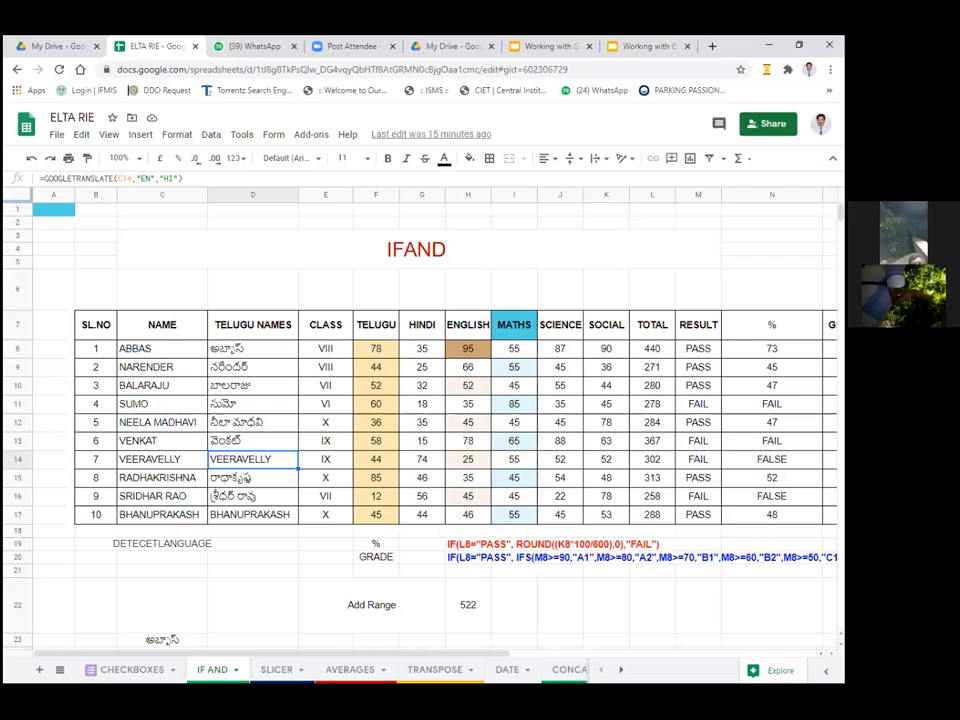
- Open a new browser tab and display the list of Google apps
{"action": "left_click_drag", "start_coordinate": [821, 194], "coordinate": [781, 194]}
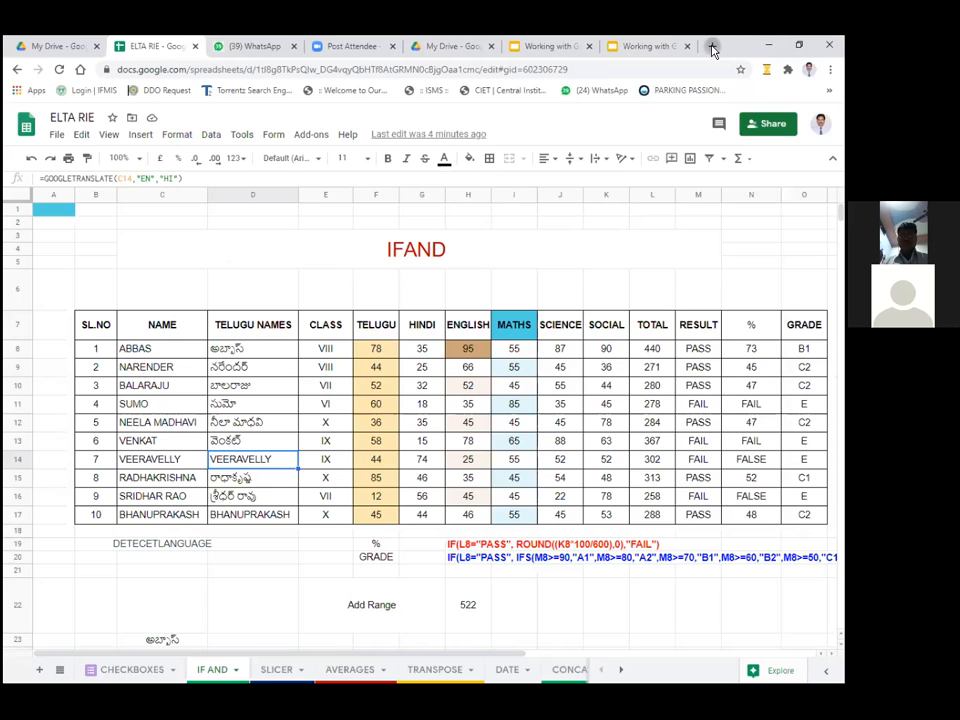
{"action": "left_click", "coordinate": [712, 47]}
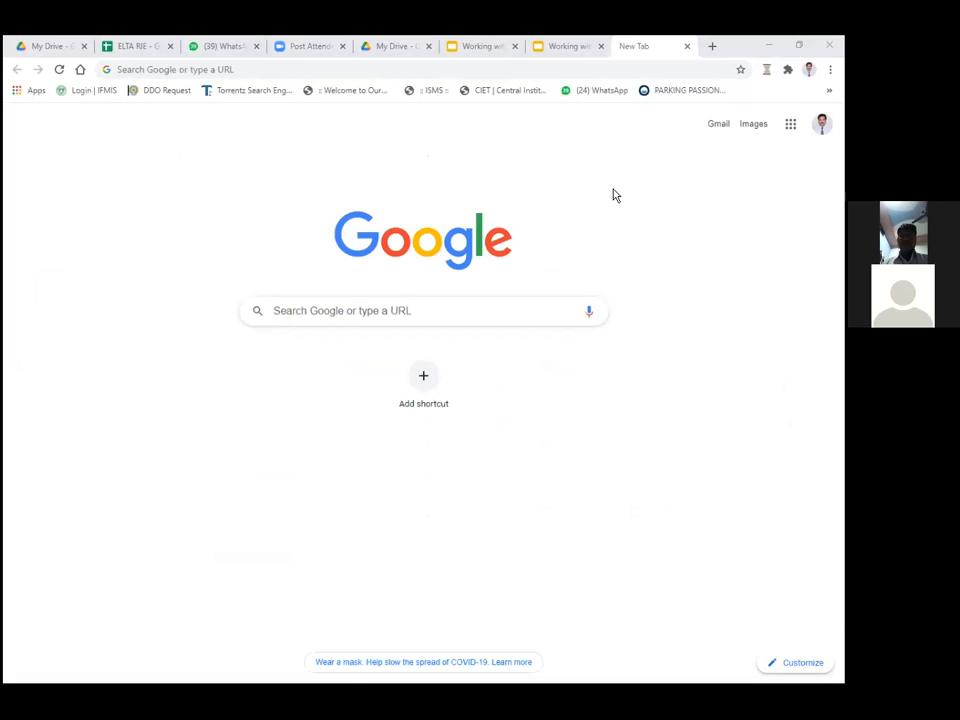
{"action": "left_click", "coordinate": [719, 125]}
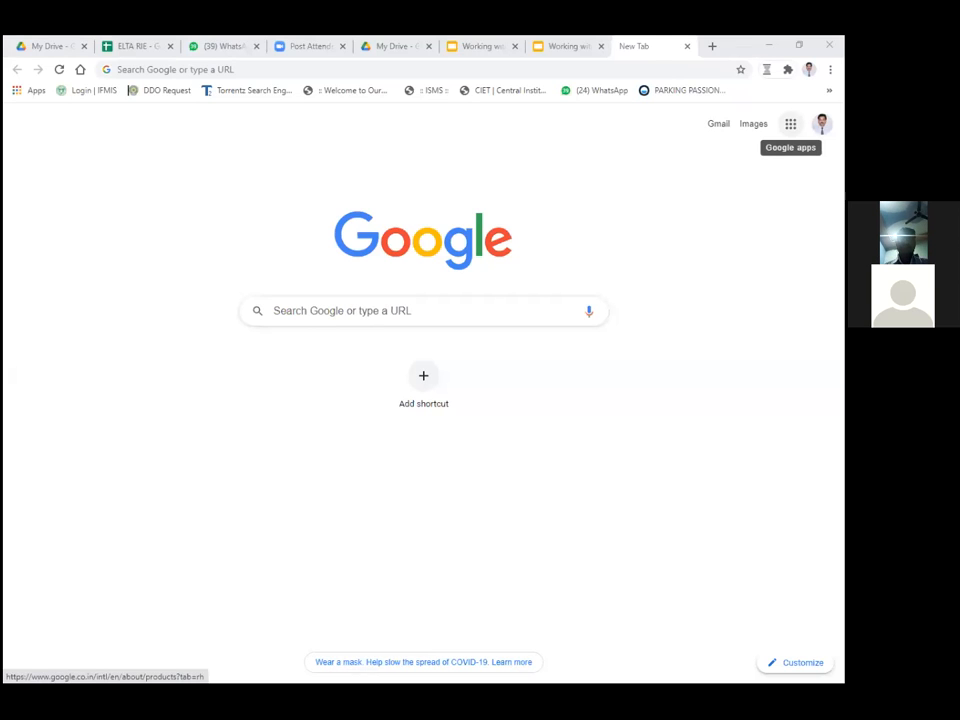
{"action": "left_click", "coordinate": [790, 124]}
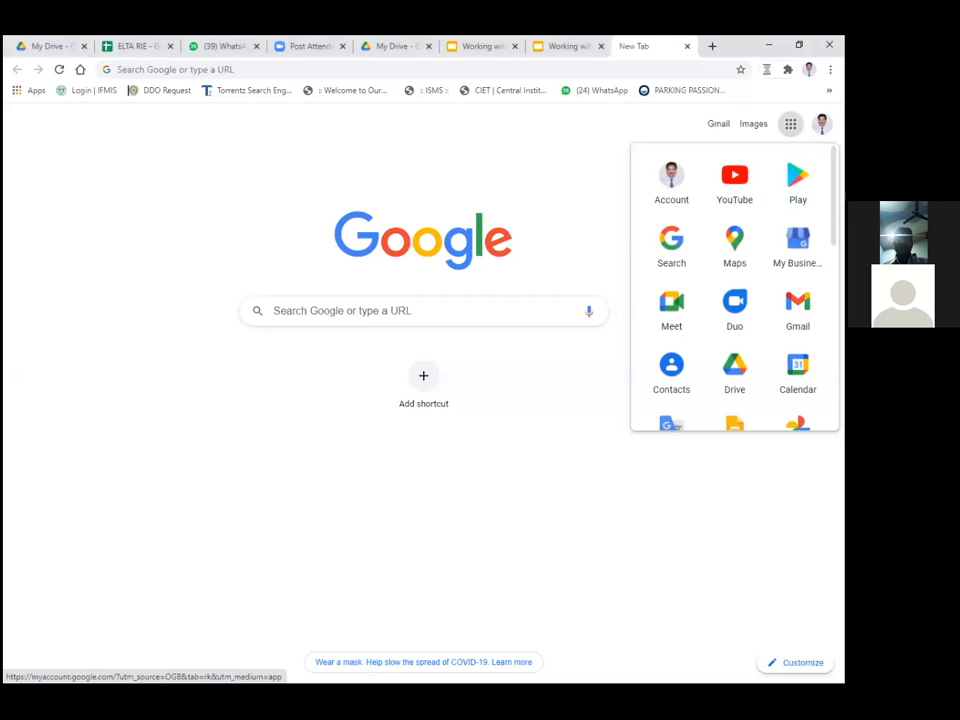
- Look through the full list of Google apps, down to the Google Workspace Marketplace link
{"action": "scroll", "coordinate": [734, 290], "scroll_direction": "down", "scroll_amount": 4}
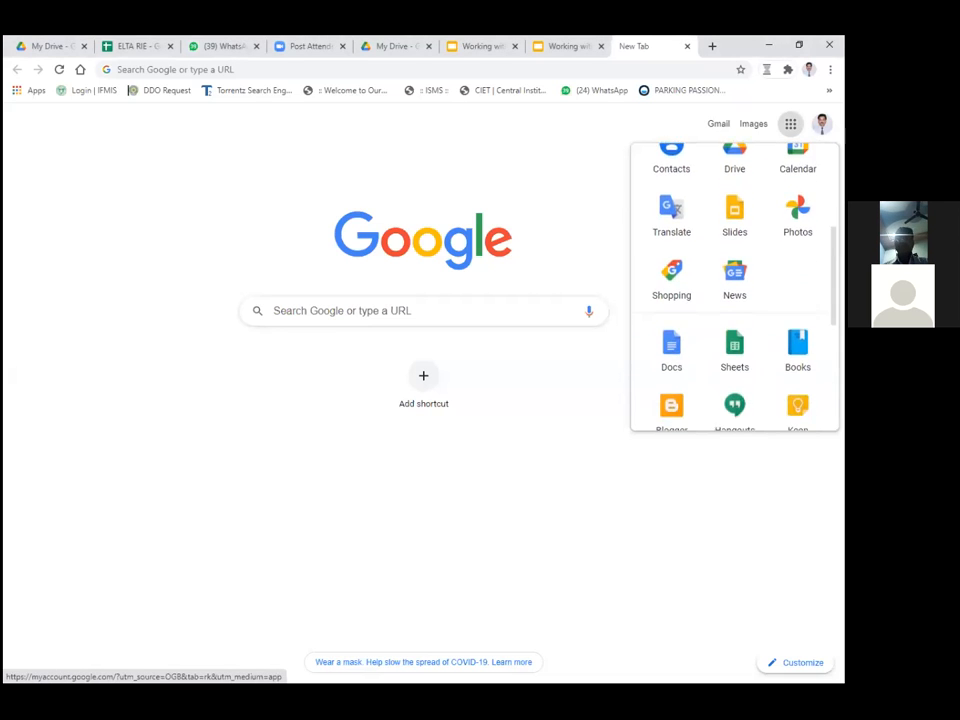
{"action": "scroll", "coordinate": [734, 290], "scroll_direction": "down", "scroll_amount": 5}
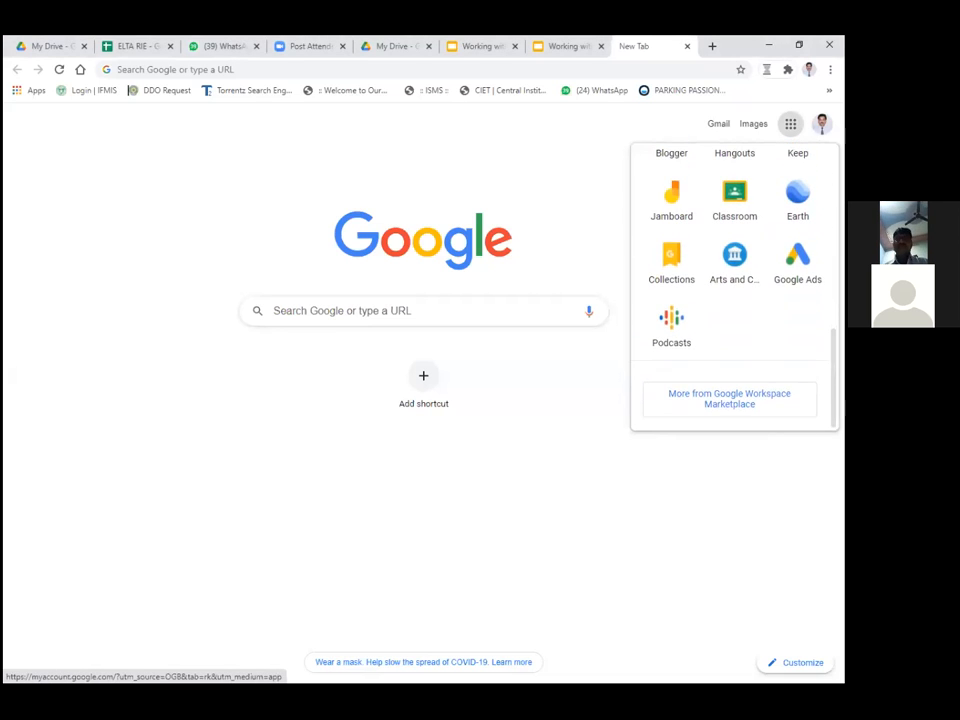
{"action": "scroll", "coordinate": [734, 290], "scroll_direction": "up", "scroll_amount": 9}
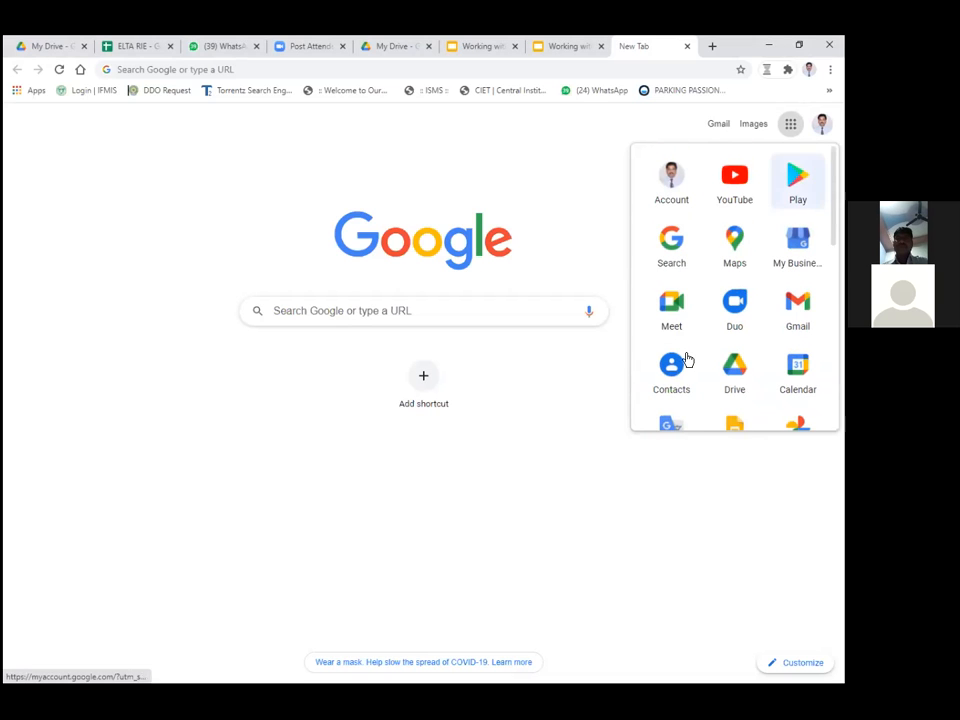
{"action": "scroll", "coordinate": [734, 290], "scroll_direction": "down", "scroll_amount": 1}
{"action": "scroll", "coordinate": [734, 290], "scroll_direction": "down", "scroll_amount": 8}
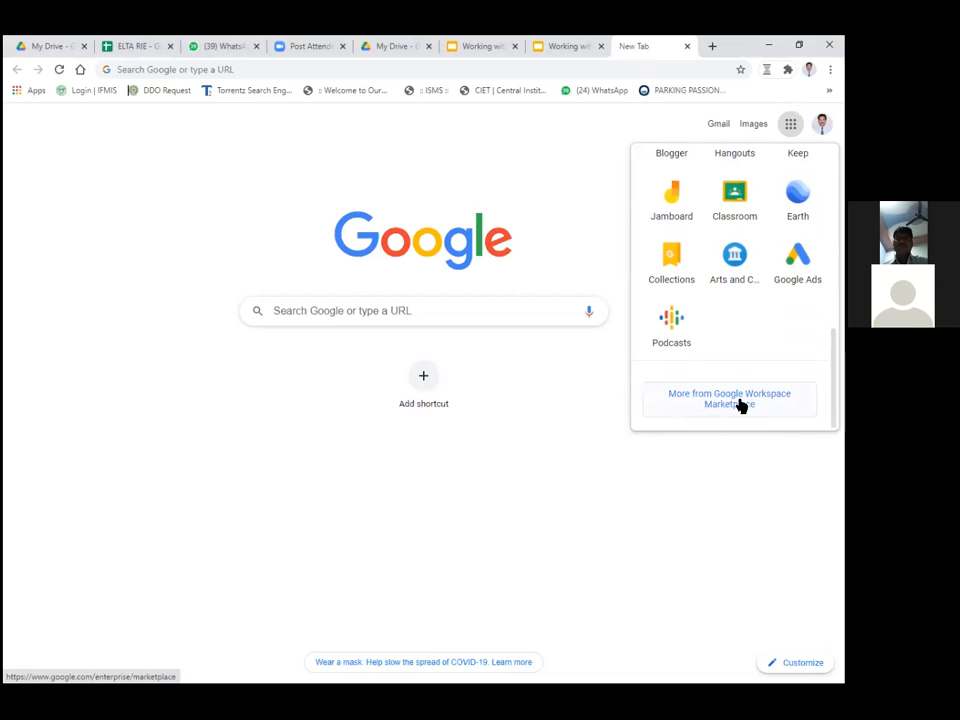
{"action": "scroll", "coordinate": [734, 290], "scroll_direction": "up", "scroll_amount": 9}
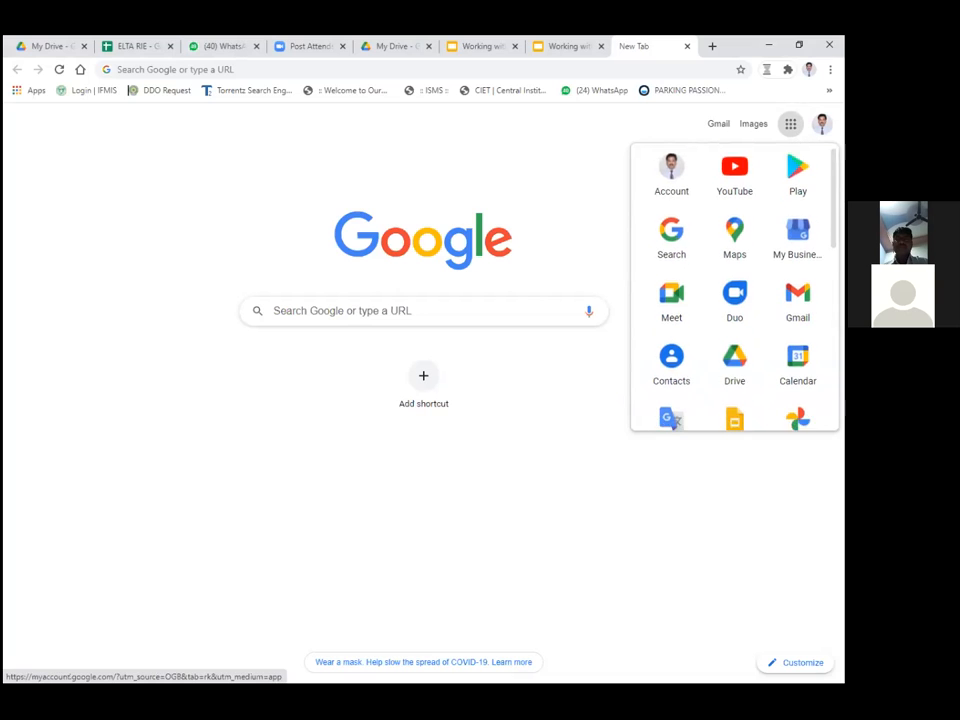
- Rearrange the Google apps: place Duo lower in the first group, Books beside Drive, and Slides beside Sheets in the second group
{"action": "scroll", "coordinate": [734, 290], "scroll_direction": "down", "scroll_amount": 2}
{"action": "left_click_drag", "start_coordinate": [735, 199], "coordinate": [735, 338]}
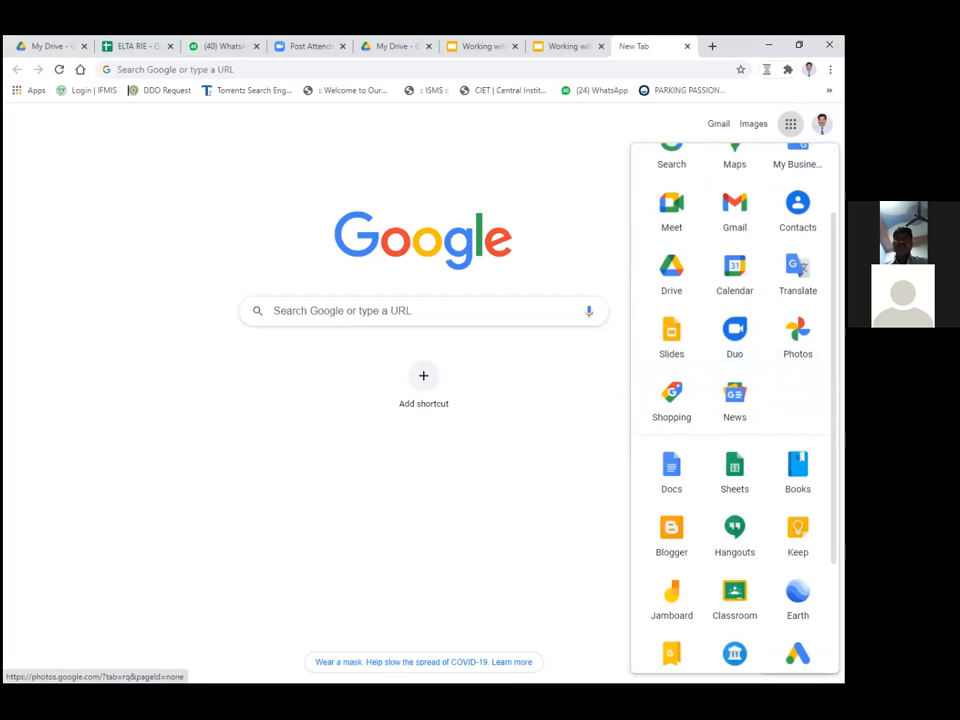
{"action": "left_click_drag", "start_coordinate": [797, 468], "coordinate": [730, 262]}
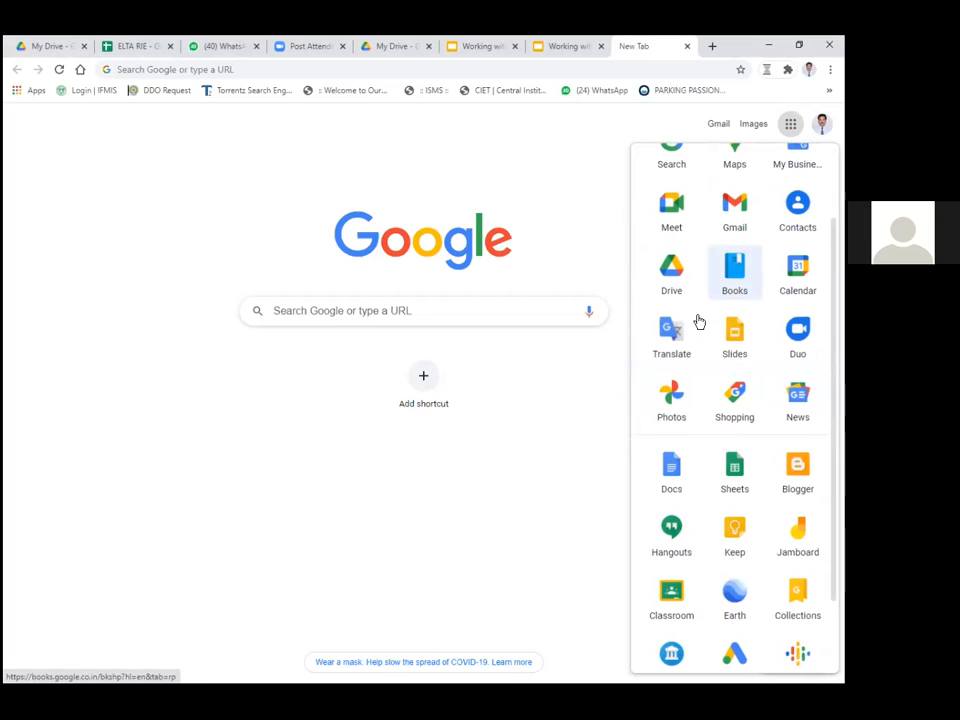
{"action": "left_click_drag", "start_coordinate": [735, 341], "coordinate": [797, 470]}
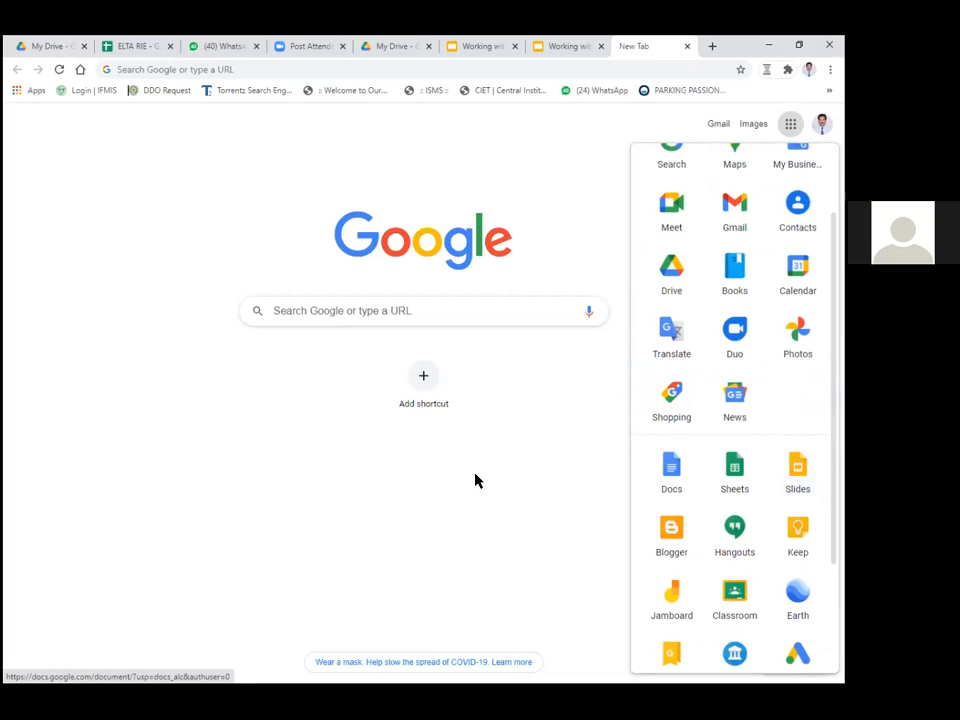
- Review the rearranged Google apps in both groups, reopening the list for a second look before closing it
{"action": "scroll", "coordinate": [735, 400], "scroll_direction": "up", "scroll_amount": 2}
{"action": "scroll", "coordinate": [735, 400], "scroll_direction": "down", "scroll_amount": 1}
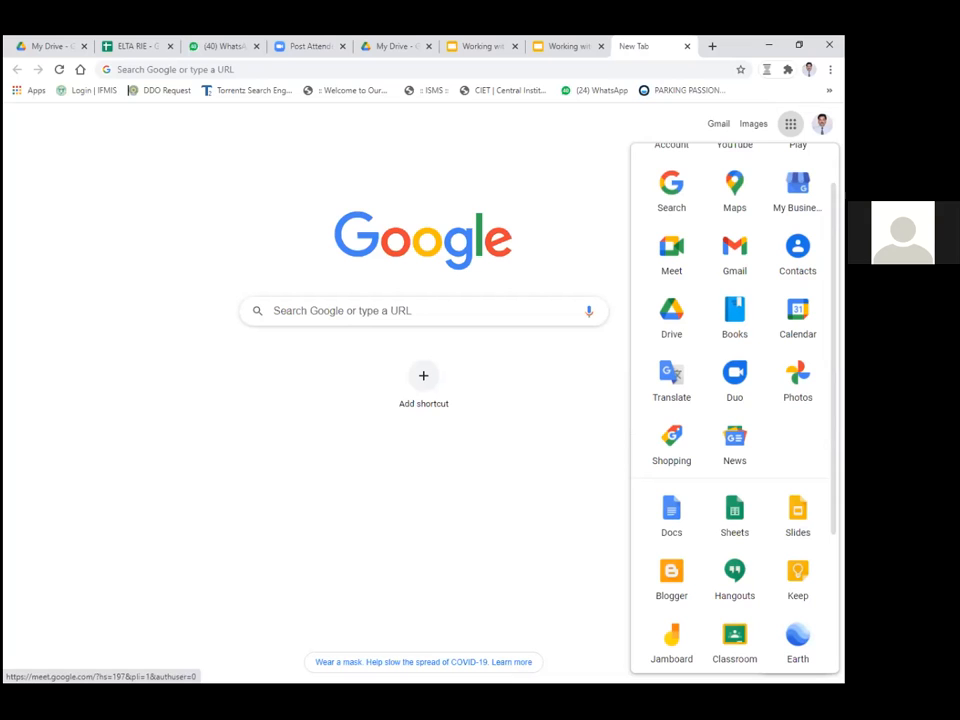
{"action": "scroll", "coordinate": [797, 380], "scroll_direction": "down", "scroll_amount": 3}
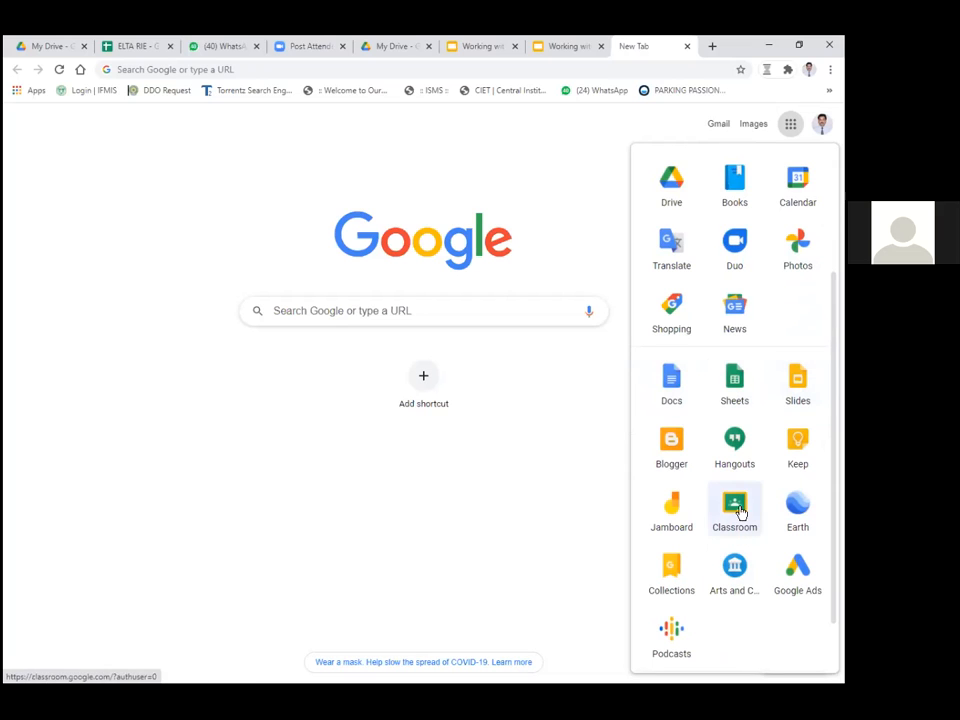
{"action": "scroll", "coordinate": [797, 445], "scroll_direction": "up", "scroll_amount": 3}
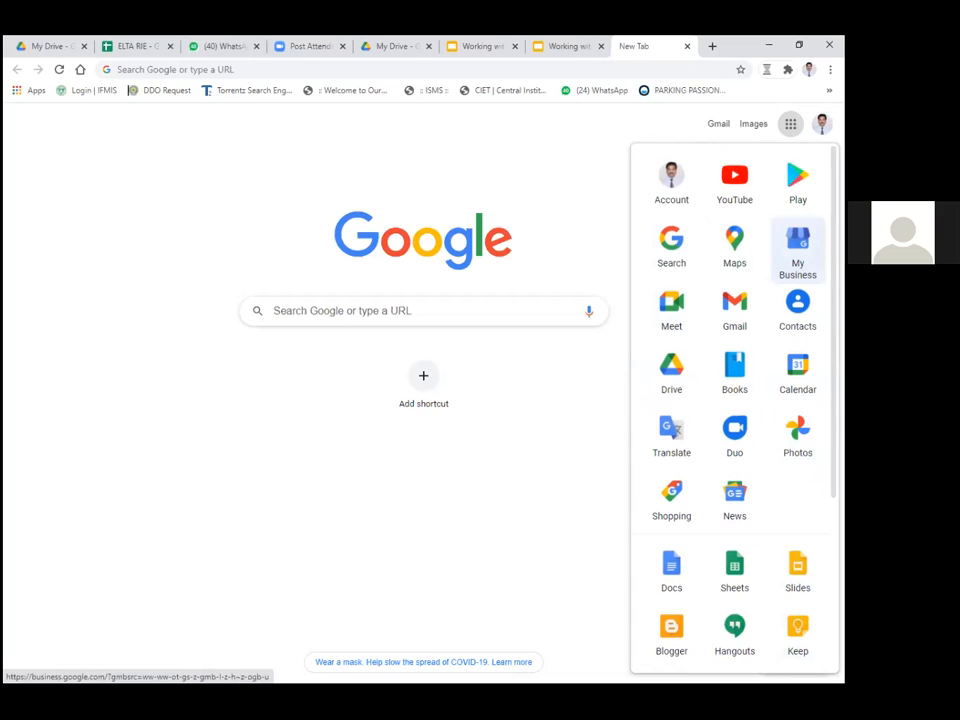
{"action": "left_click", "coordinate": [364, 127]}
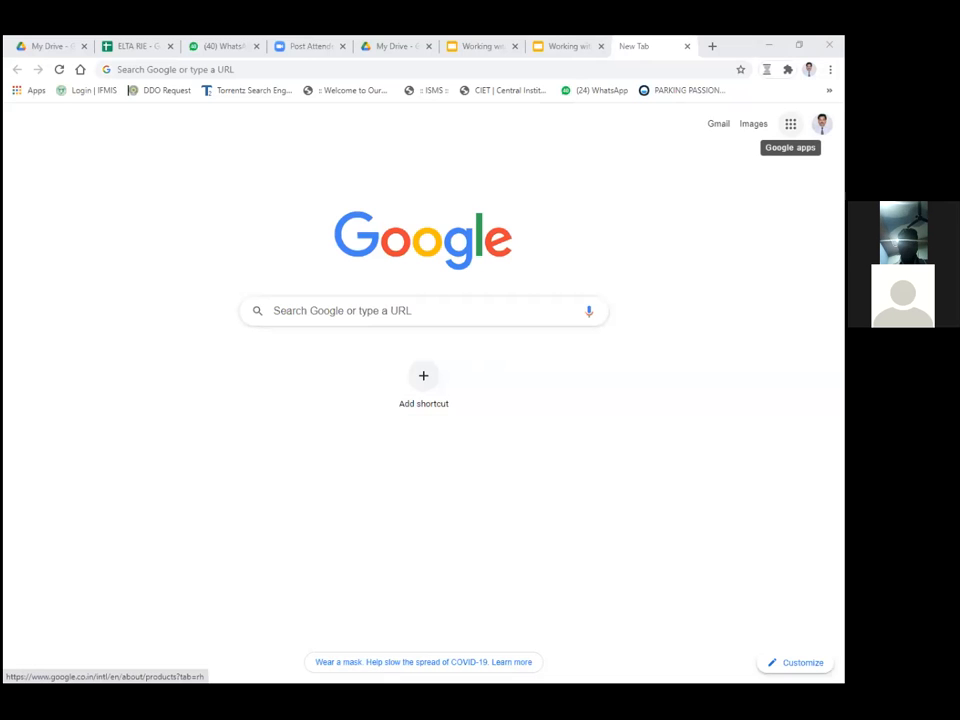
{"action": "left_click", "coordinate": [790, 124]}
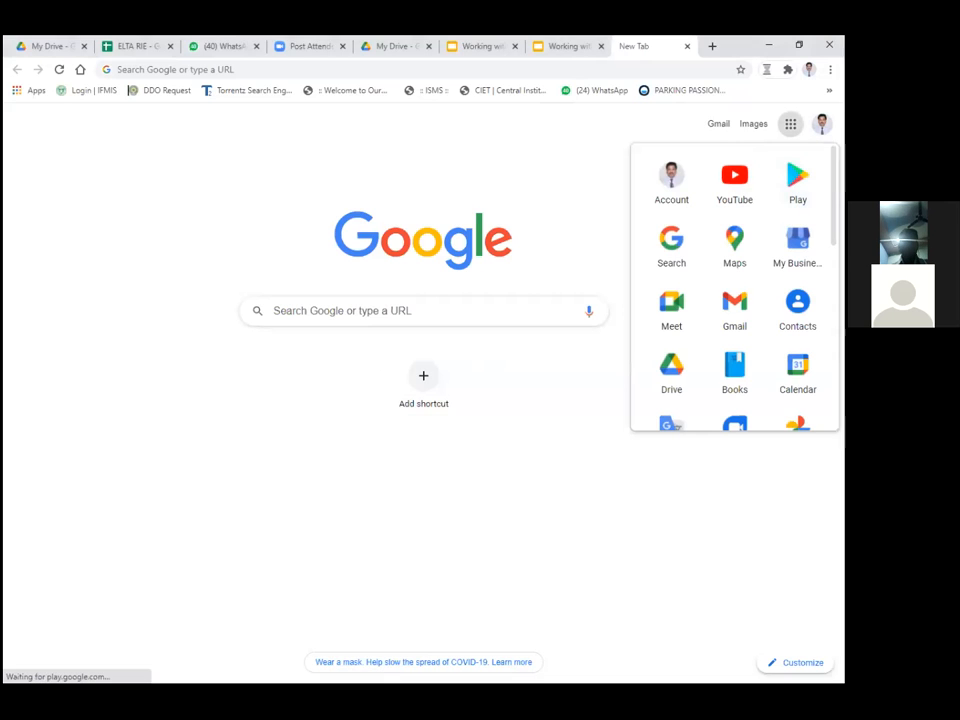
{"action": "scroll", "coordinate": [734, 287], "scroll_direction": "down", "scroll_amount": 4}
{"action": "scroll", "coordinate": [734, 287], "scroll_direction": "up", "scroll_amount": 3}
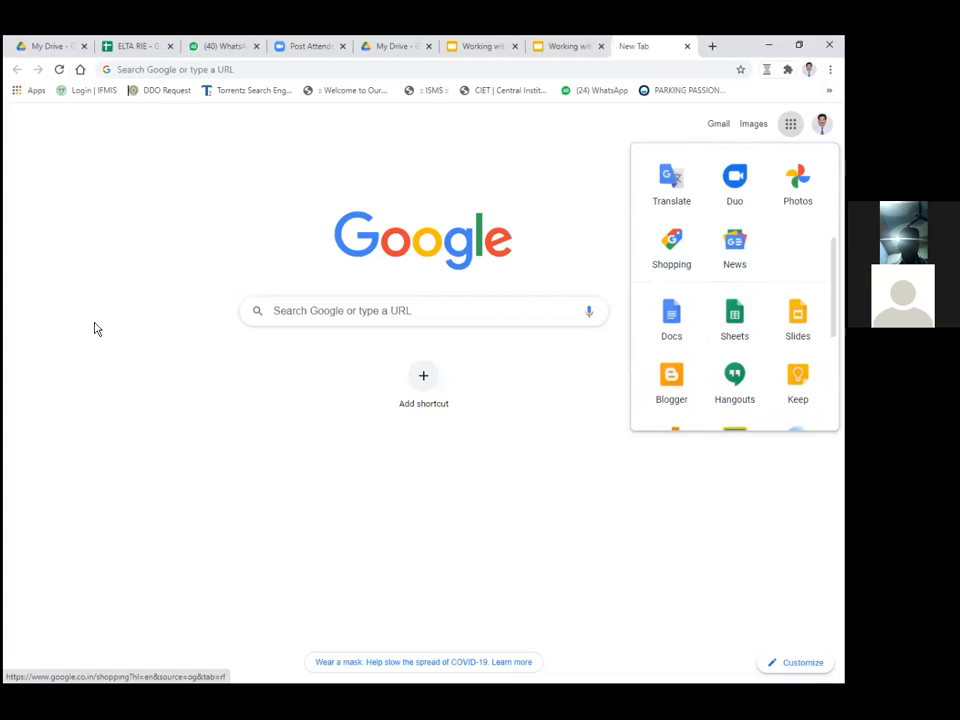
{"action": "left_click", "coordinate": [235, 197]}
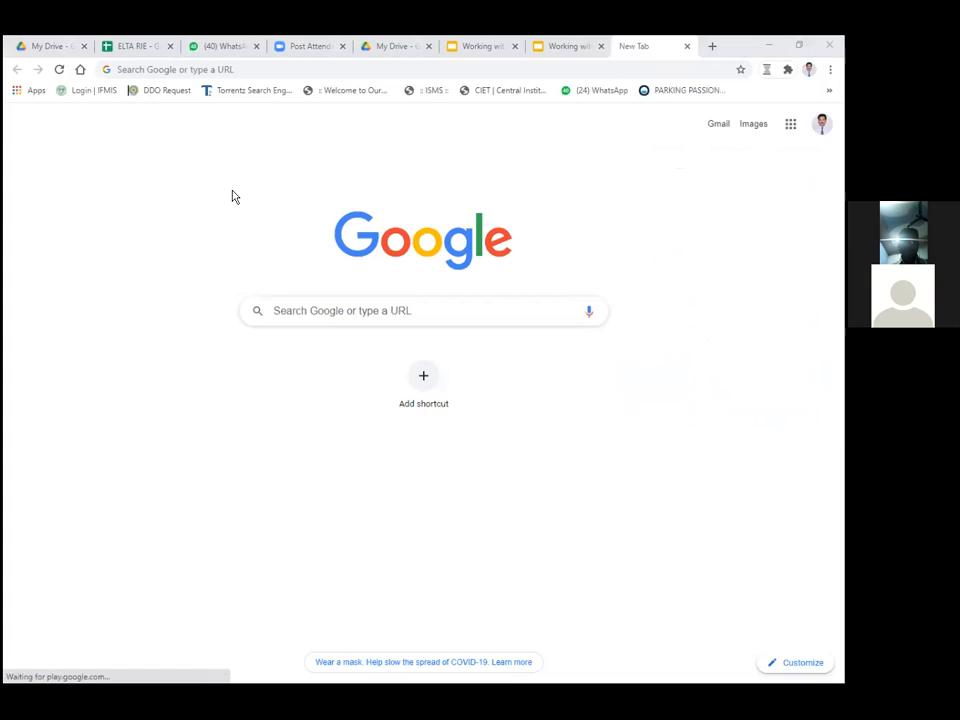
- Enter SHEETS.NEW as the web address without loading it
{"action": "left_click", "coordinate": [240, 68]}
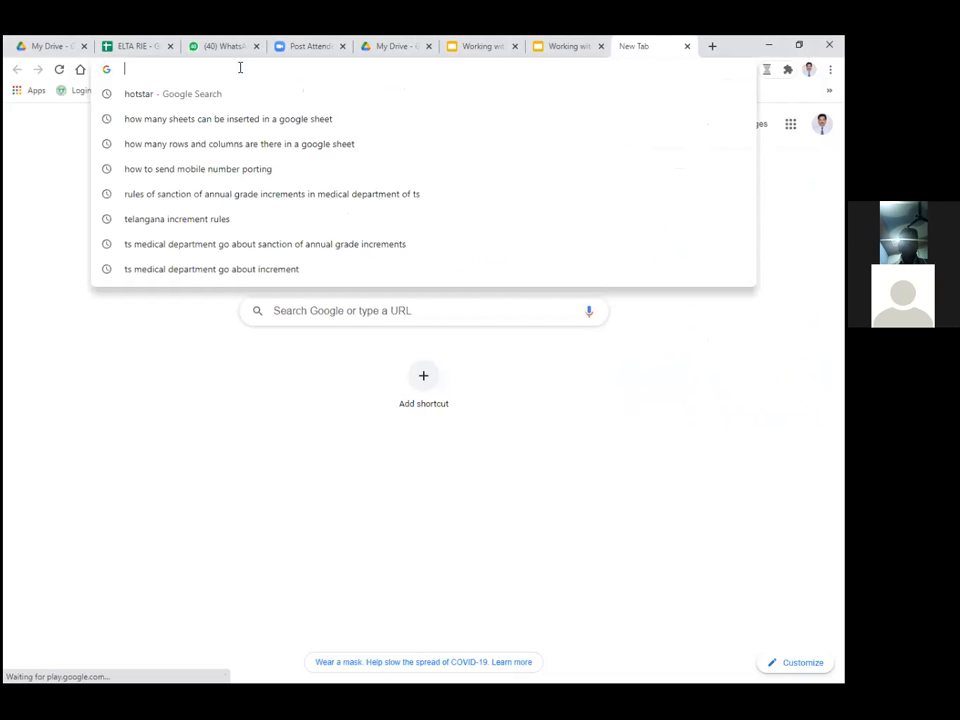
{"action": "type", "text": "SHEETS"}
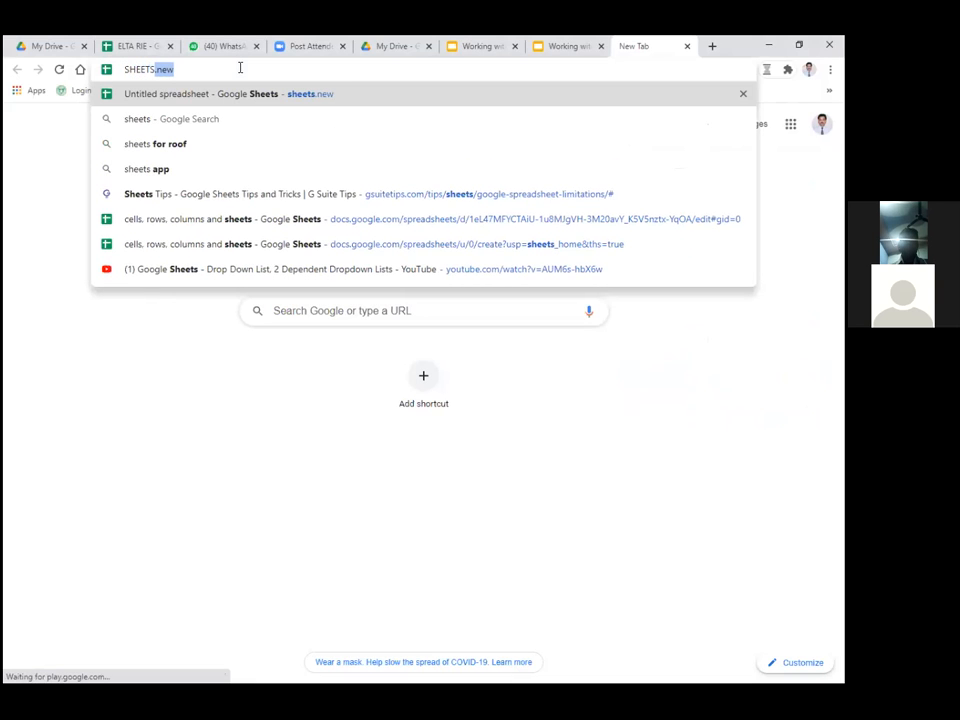
{"action": "type", "text": ".NEW"}
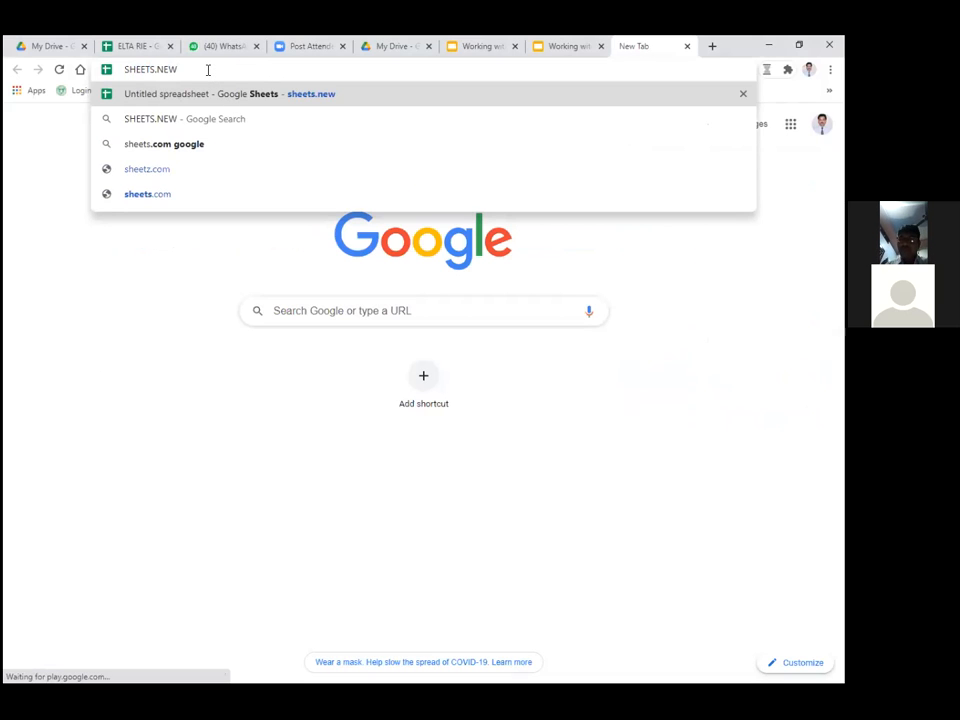
{"action": "left_click", "coordinate": [178, 311]}
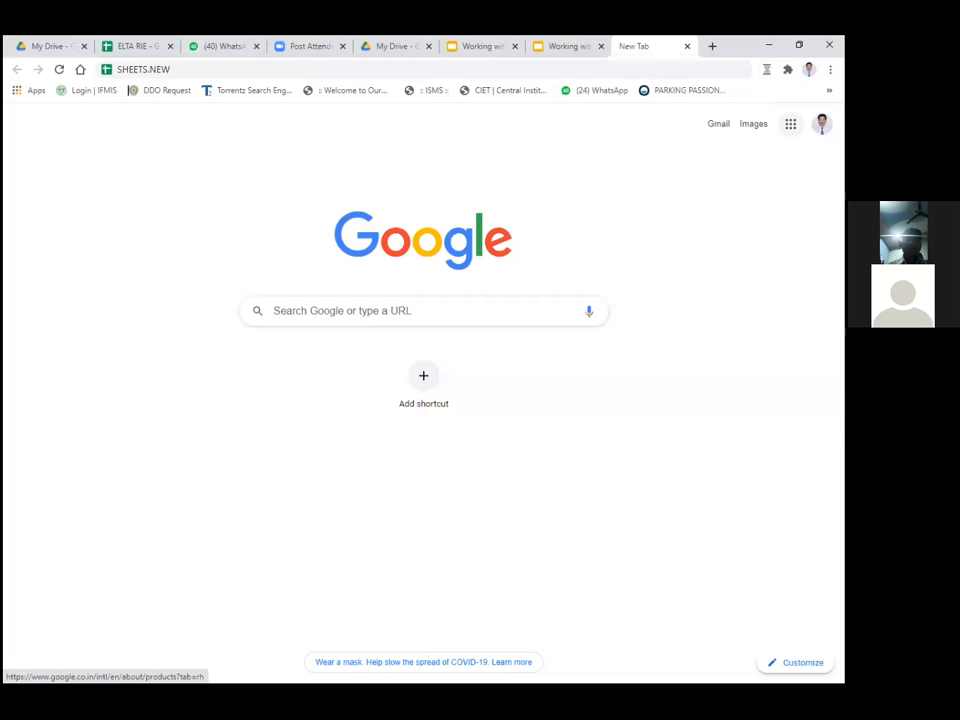
- Open Google Drive from the Google apps and look through the folders and files in My Drive
{"action": "left_click", "coordinate": [790, 123]}
{"action": "scroll", "coordinate": [734, 287], "scroll_direction": "down", "scroll_amount": 3}
{"action": "scroll", "coordinate": [664, 236], "scroll_direction": "up", "scroll_amount": 2}
{"action": "scroll", "coordinate": [664, 236], "scroll_direction": "down", "scroll_amount": 2}
{"action": "left_click", "coordinate": [664, 236]}
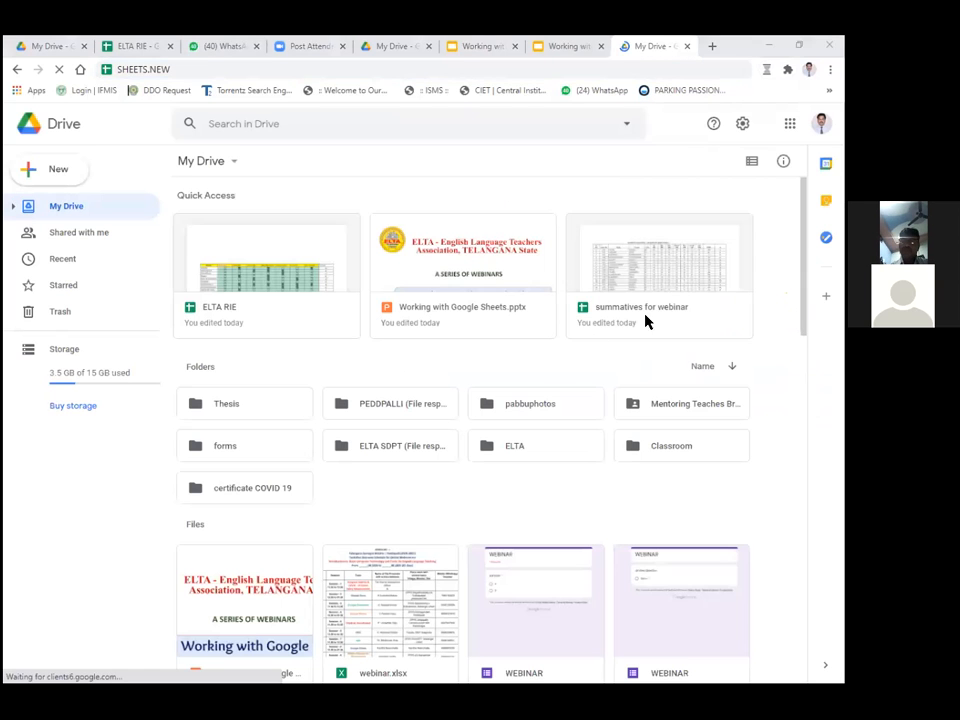
{"action": "scroll", "coordinate": [548, 380], "scroll_direction": "down", "scroll_amount": 1}
{"action": "scroll", "coordinate": [551, 379], "scroll_direction": "down", "scroll_amount": 1}
{"action": "scroll", "coordinate": [512, 339], "scroll_direction": "up", "scroll_amount": 2}
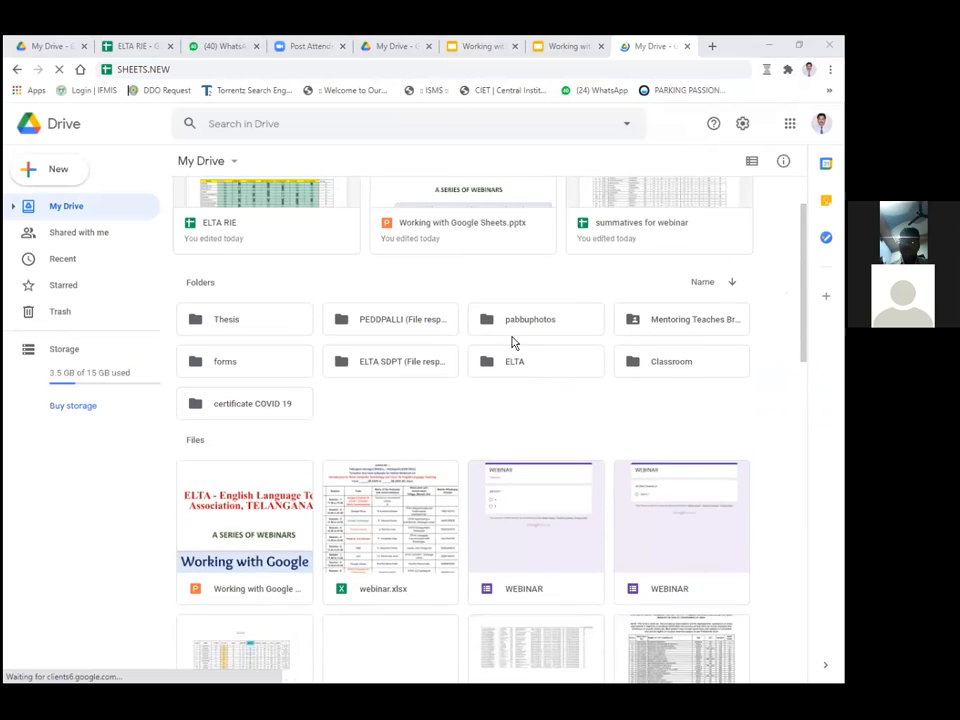
- Show Drive's blank and template options for a new Google Sheets file, dismiss them, and close the Drive tab
{"action": "left_click", "coordinate": [42, 172]}
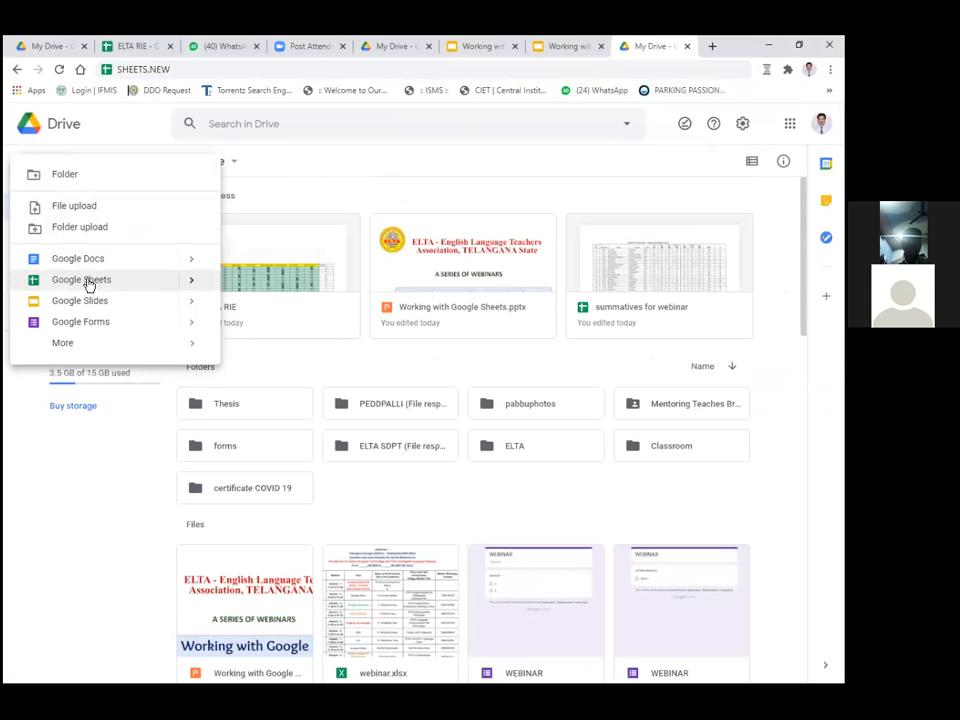
{"action": "left_click", "coordinate": [193, 286]}
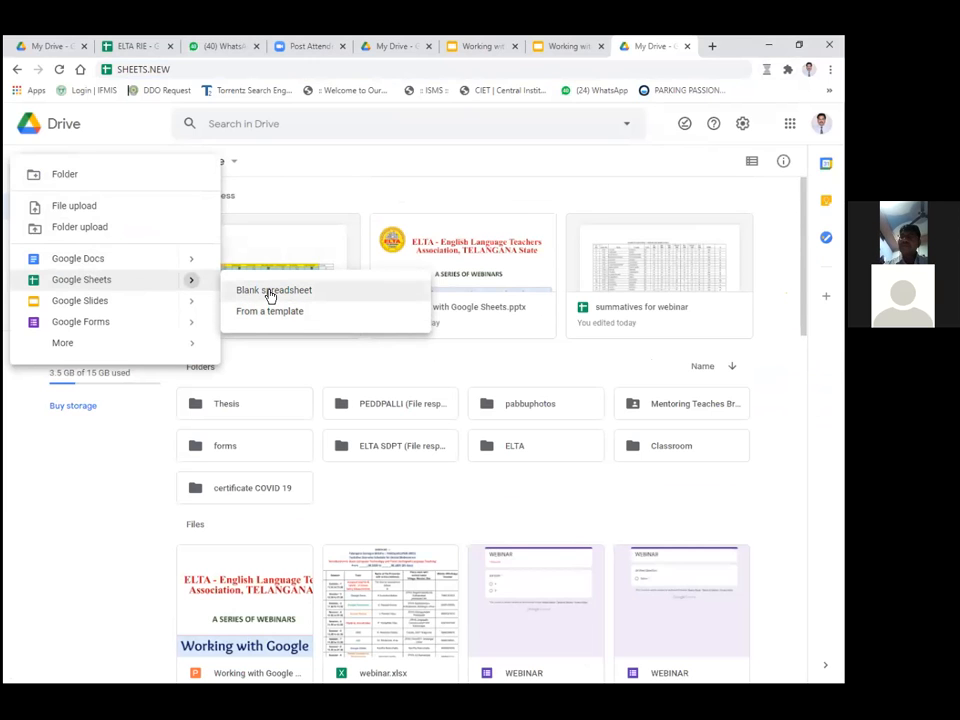
{"action": "left_click", "coordinate": [321, 162]}
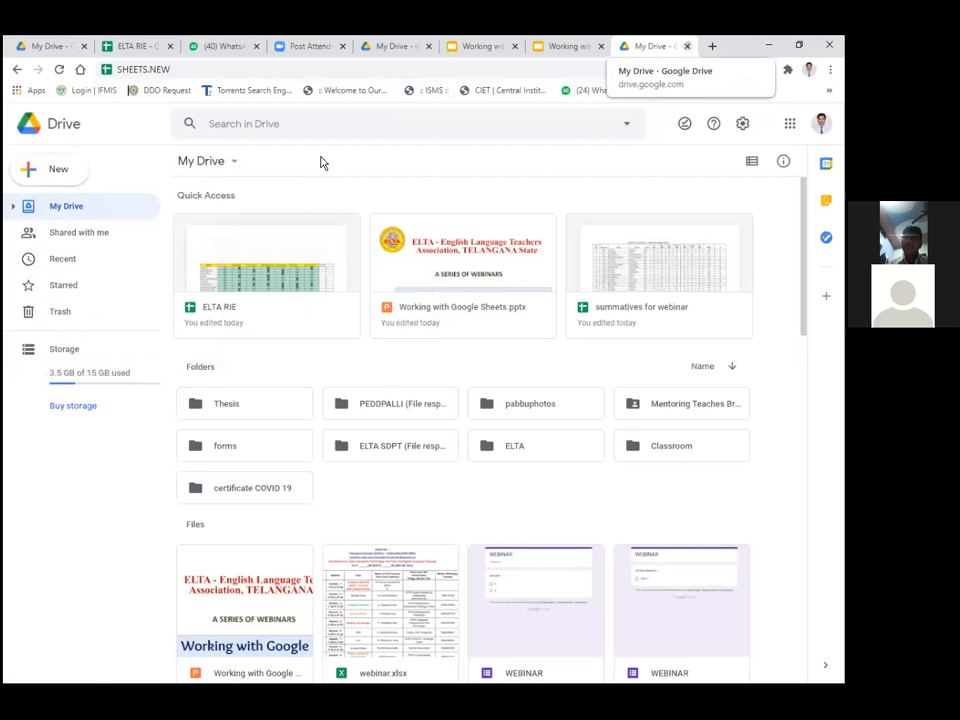
{"action": "left_click", "coordinate": [687, 46]}
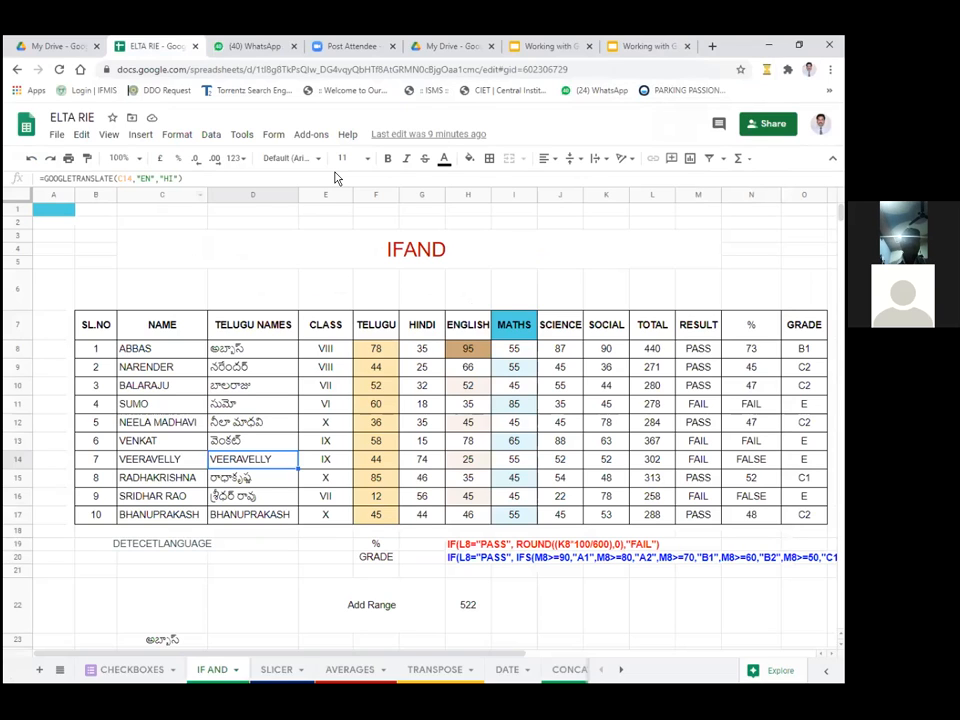
- Open the Google Sheets home page from the Google apps in a new browser tab
{"action": "key", "text": "ctrl+t"}
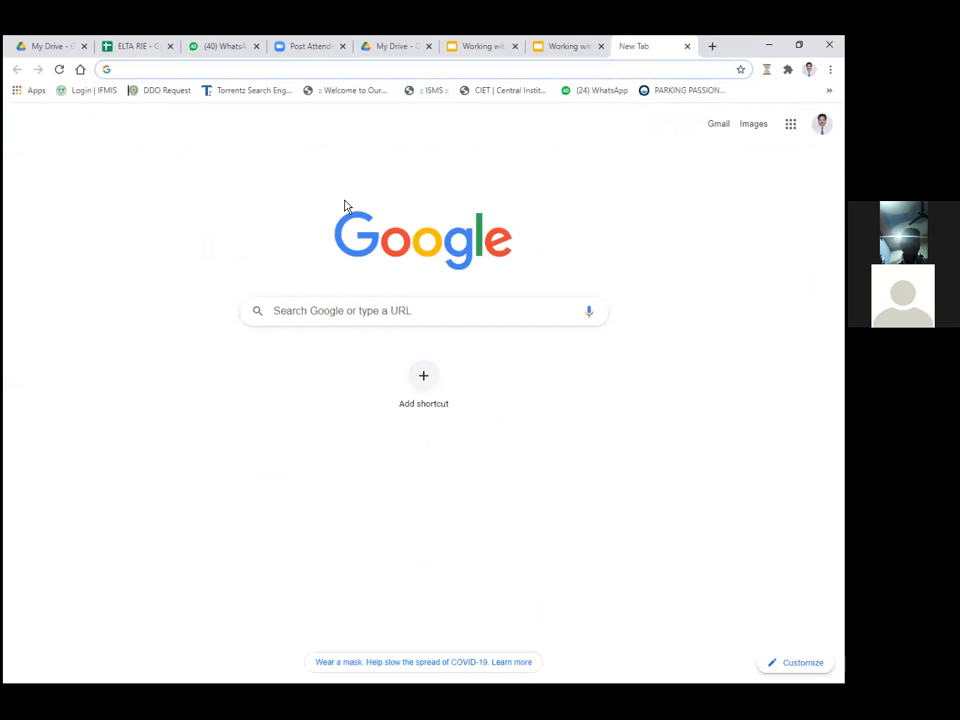
{"action": "left_click", "coordinate": [790, 124]}
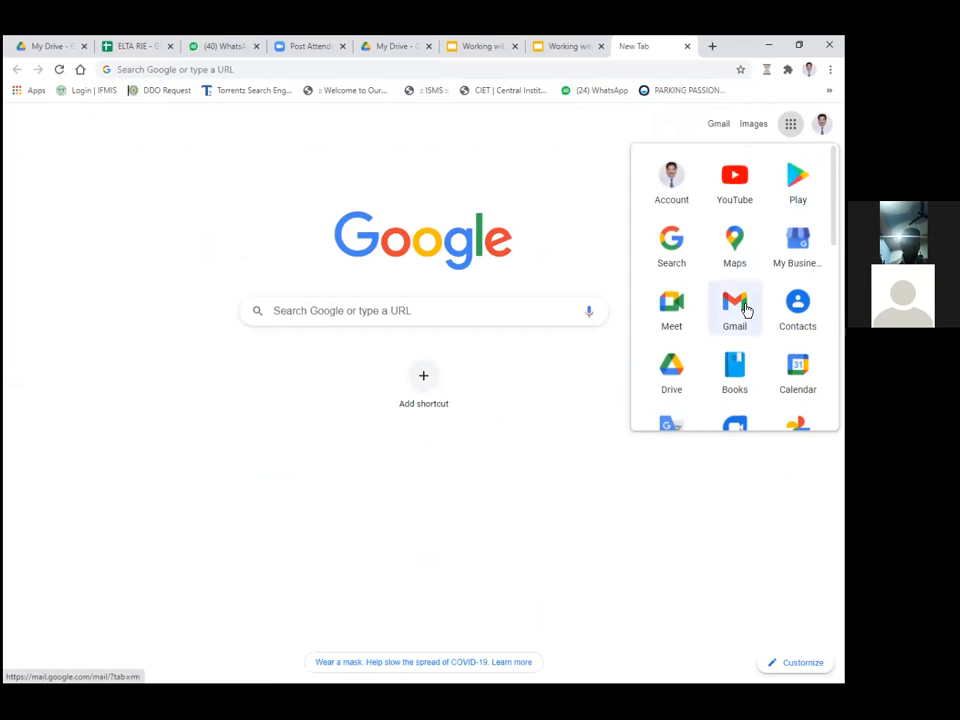
{"action": "scroll", "coordinate": [752, 306], "scroll_direction": "down", "scroll_amount": 3}
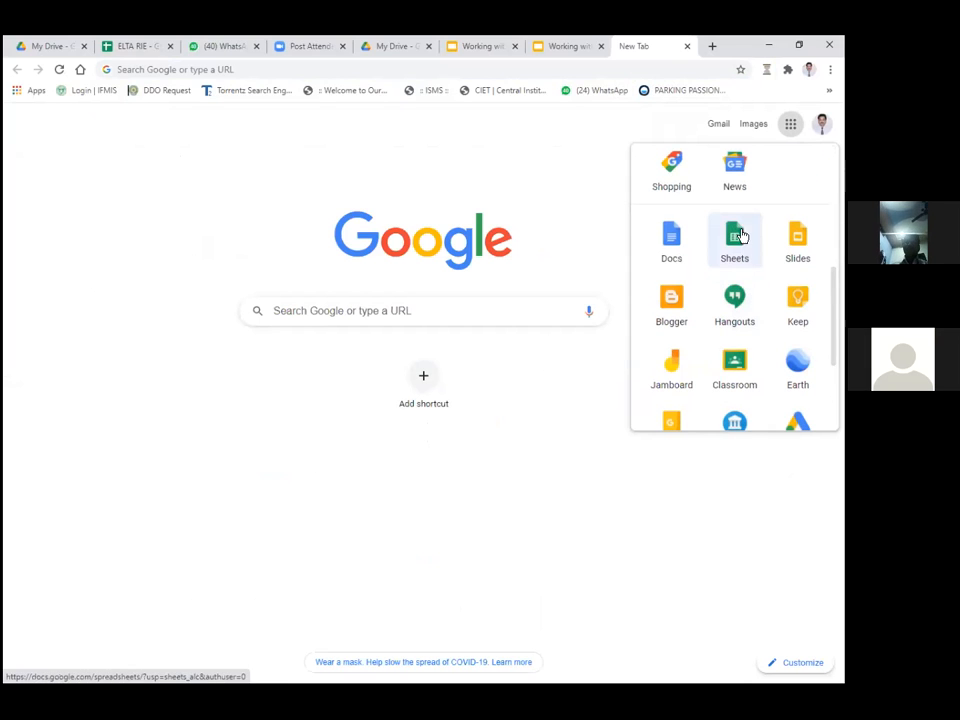
{"action": "left_click", "coordinate": [735, 241]}
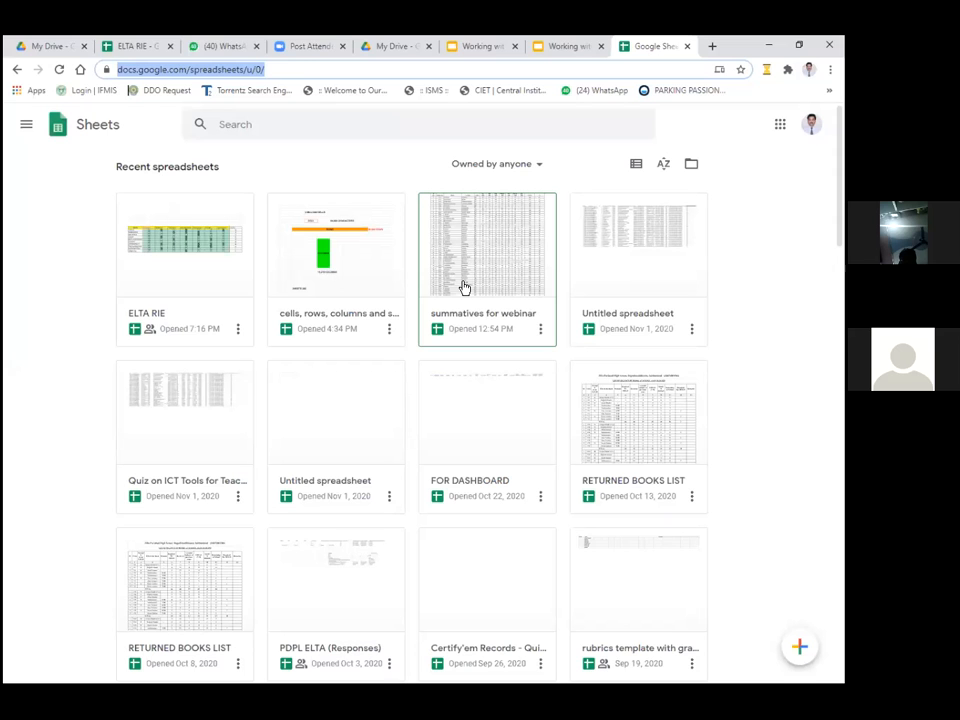
- Look through the recent spreadsheets on the Google Sheets home page
{"action": "scroll", "coordinate": [530, 375], "scroll_direction": "down", "scroll_amount": 3}
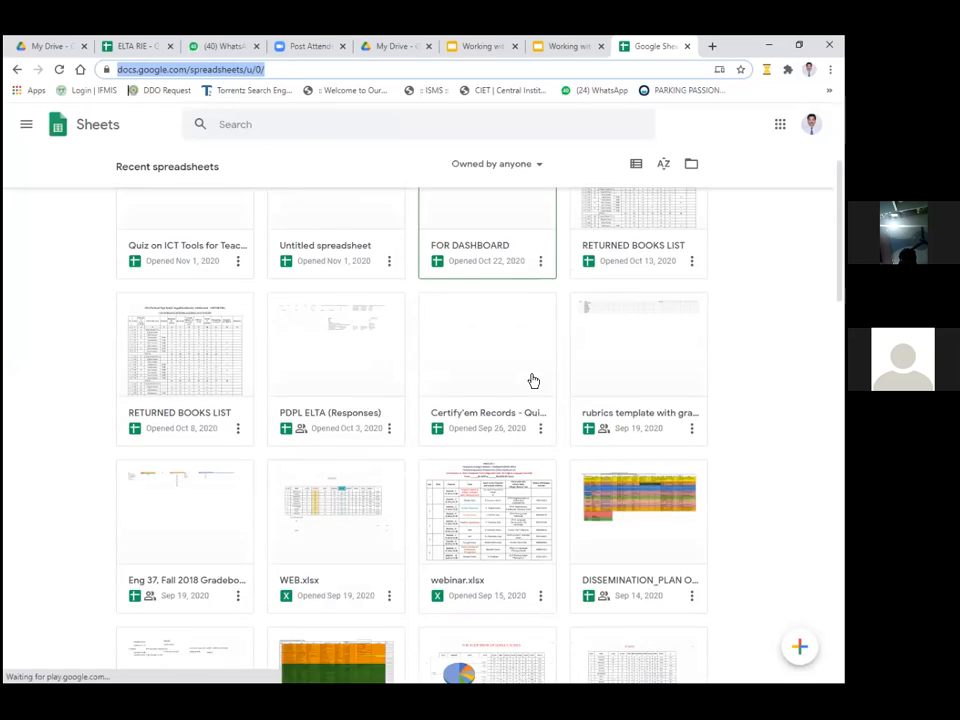
{"action": "scroll", "coordinate": [533, 380], "scroll_direction": "down", "scroll_amount": 6}
{"action": "scroll", "coordinate": [533, 380], "scroll_direction": "up", "scroll_amount": 3}
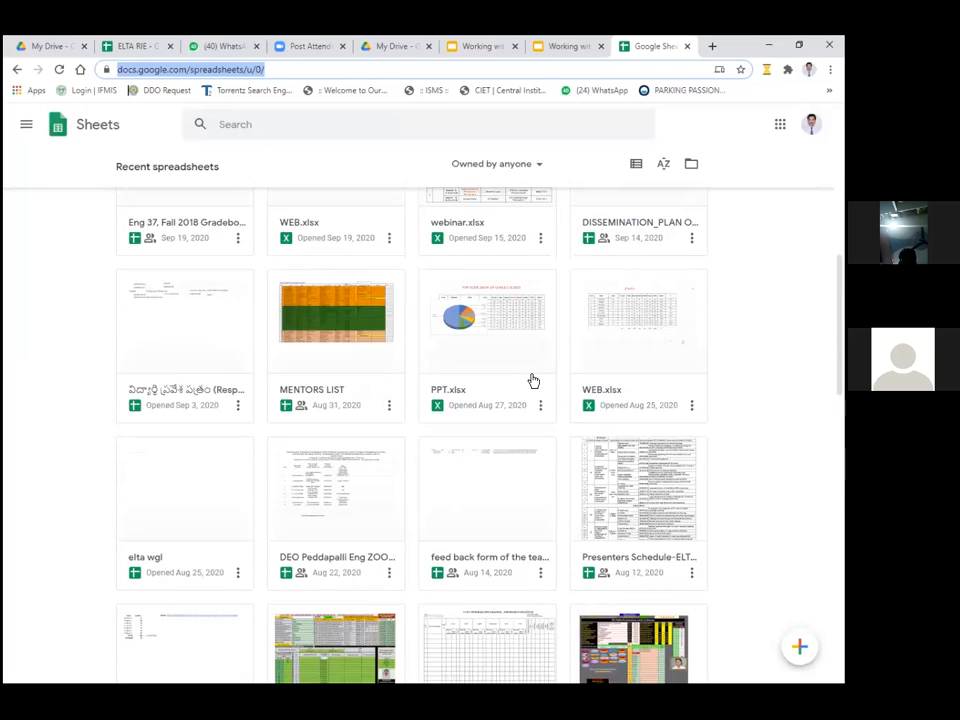
- Create a new blank spreadsheet from the Google Sheets home page
{"action": "scroll", "coordinate": [533, 380], "scroll_direction": "up", "scroll_amount": 5}
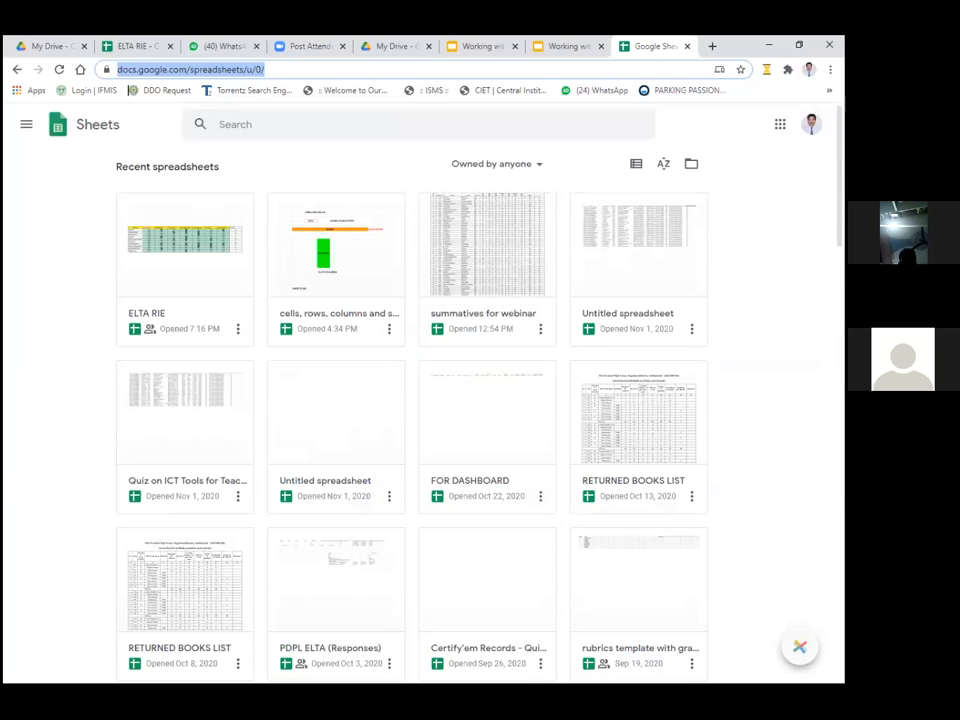
{"action": "mouse_move", "coordinate": [799, 647]}
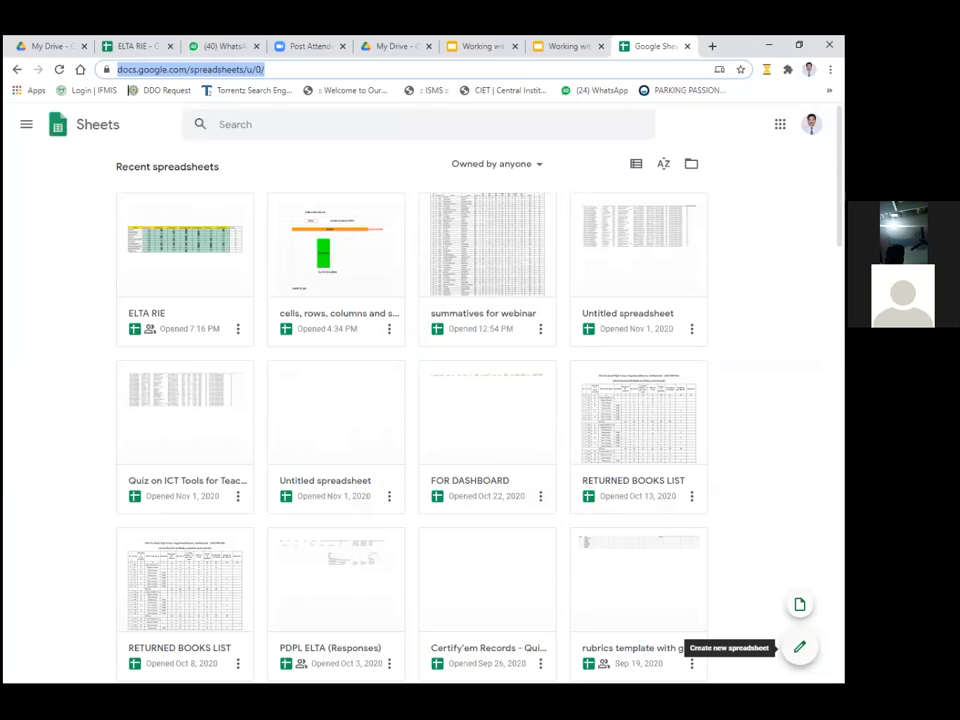
{"action": "left_click", "coordinate": [800, 647]}
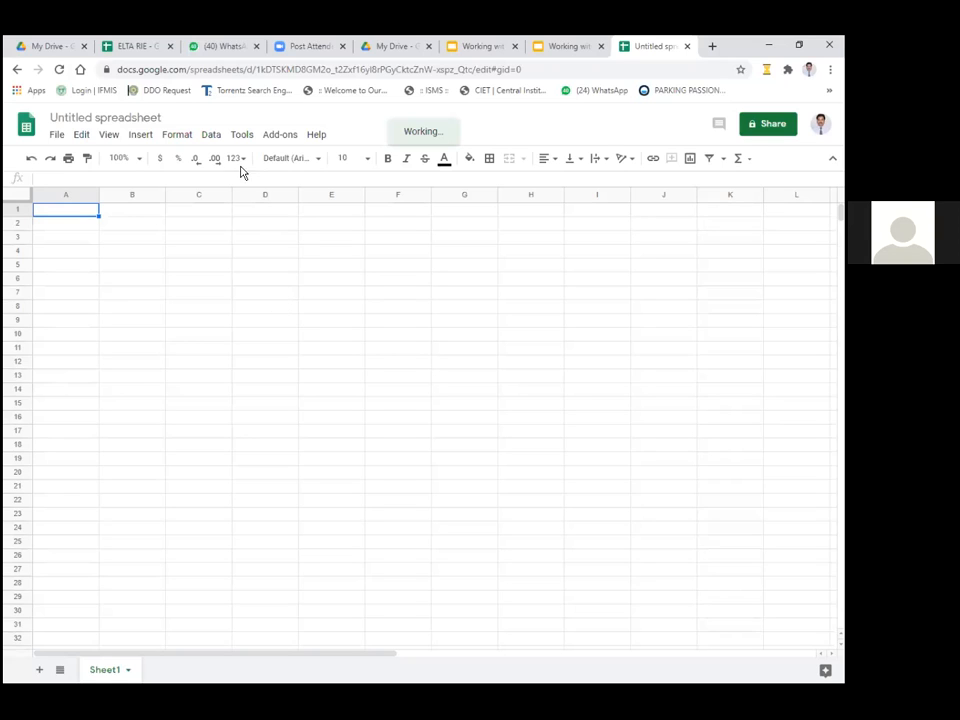
- Rename the untitled spreadsheet as abcd
{"action": "left_click", "coordinate": [66, 120]}
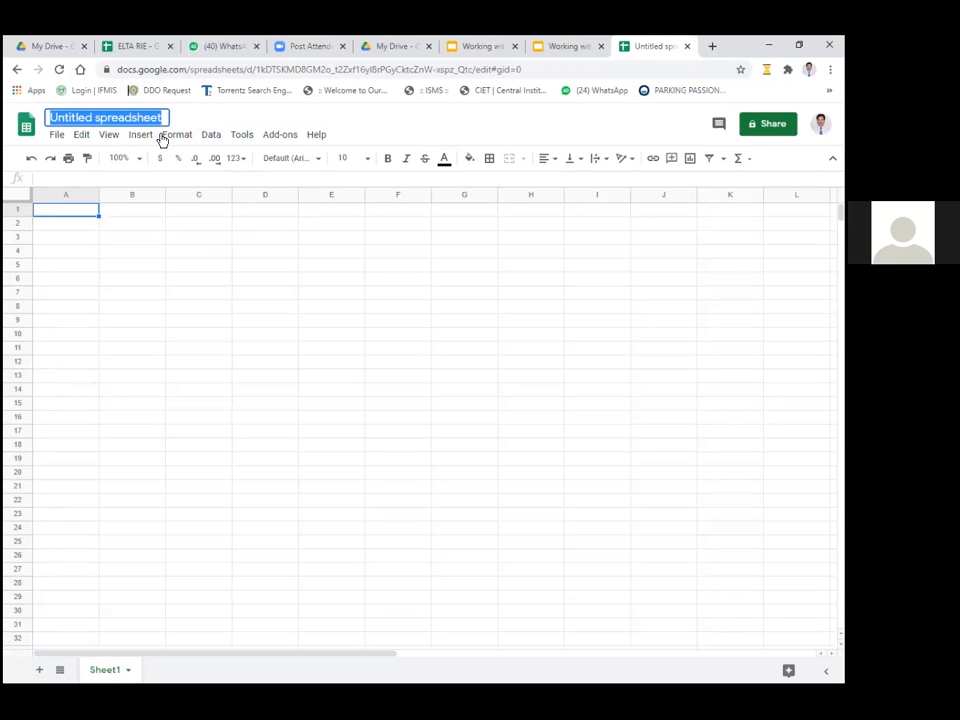
{"action": "left_click", "coordinate": [132, 237]}
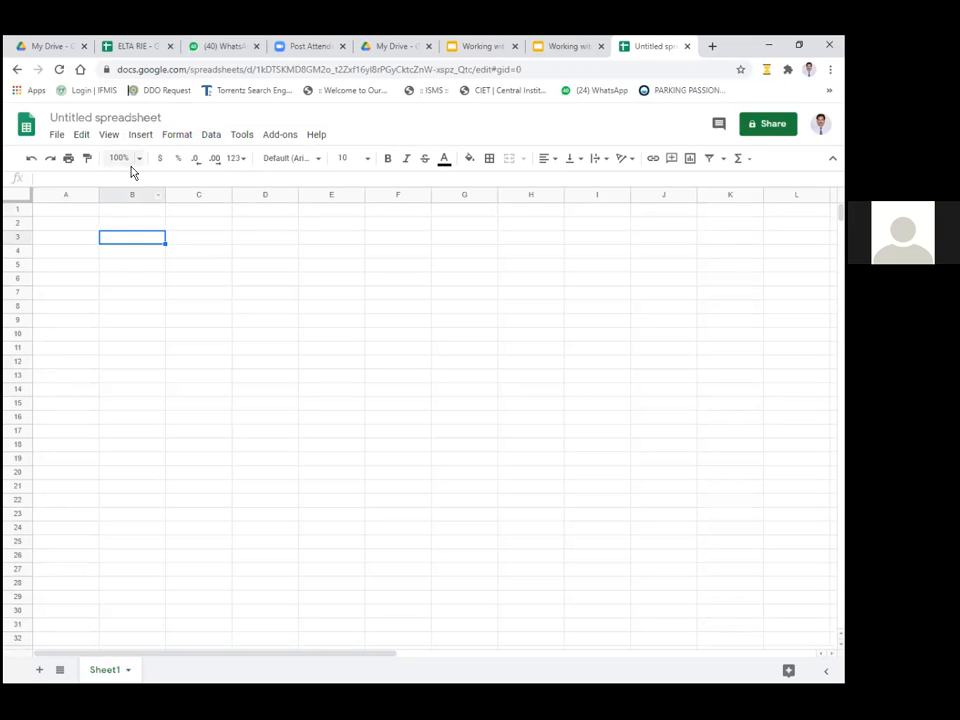
{"action": "left_click", "coordinate": [110, 117]}
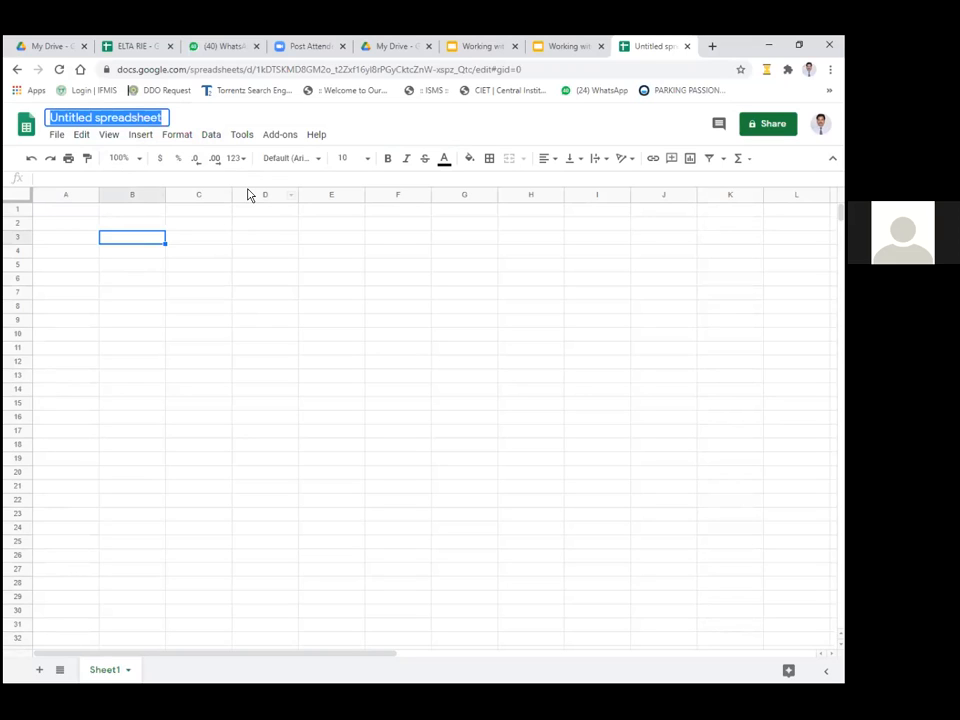
{"action": "left_click", "coordinate": [464, 306]}
{"action": "left_click", "coordinate": [160, 118]}
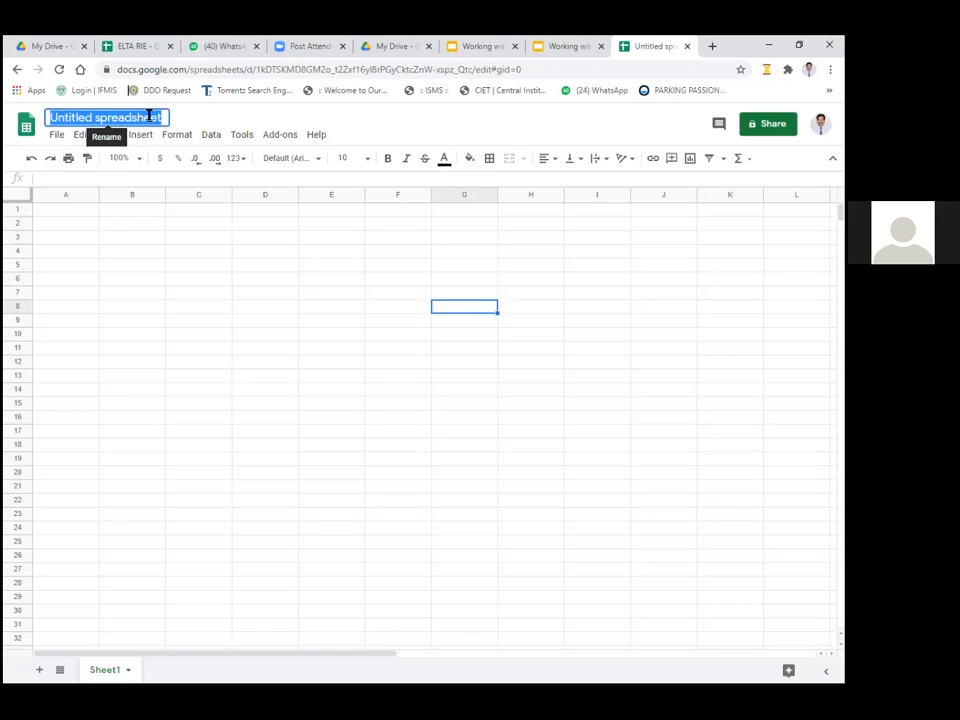
{"action": "type", "text": "abcd"}
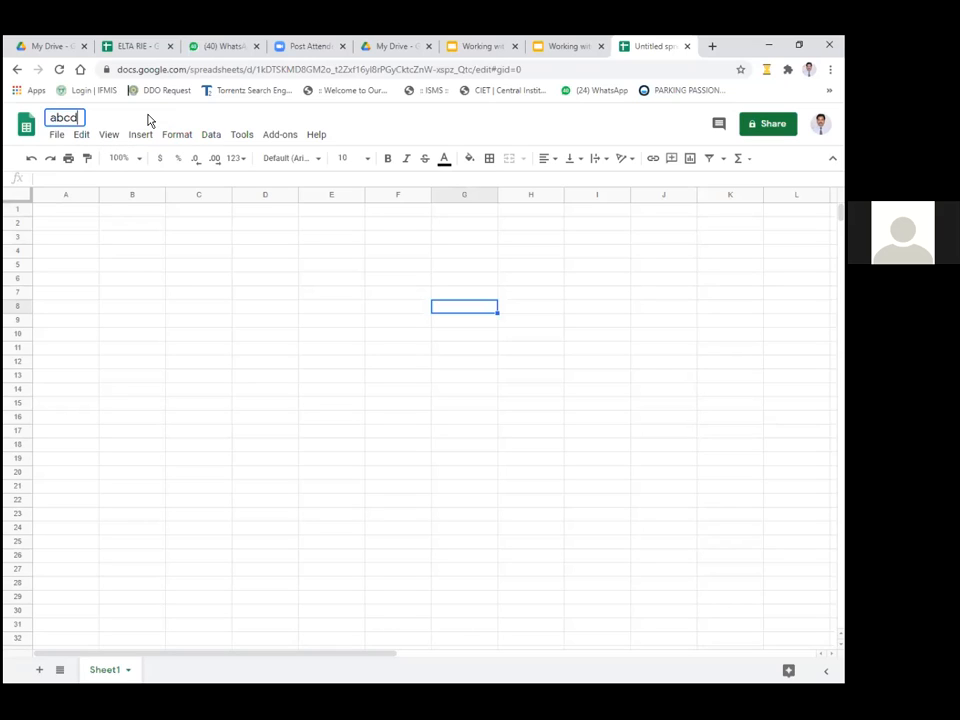
{"action": "key", "text": "Return"}
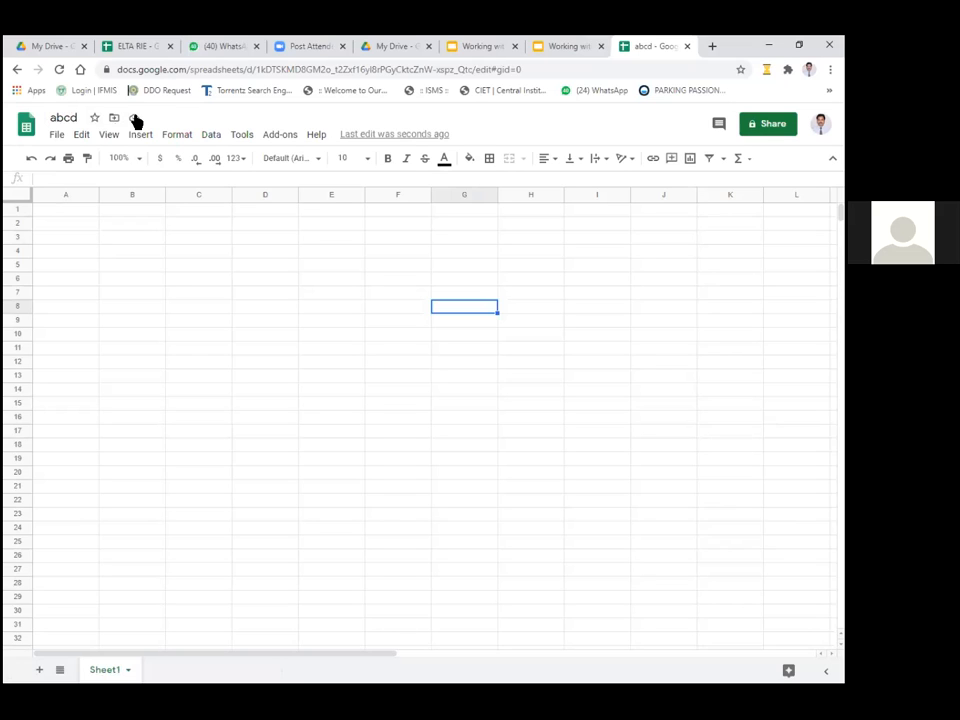
- Locate the abcd file among the My Drive files and return to the abcd spreadsheet
{"action": "left_click", "coordinate": [390, 47]}
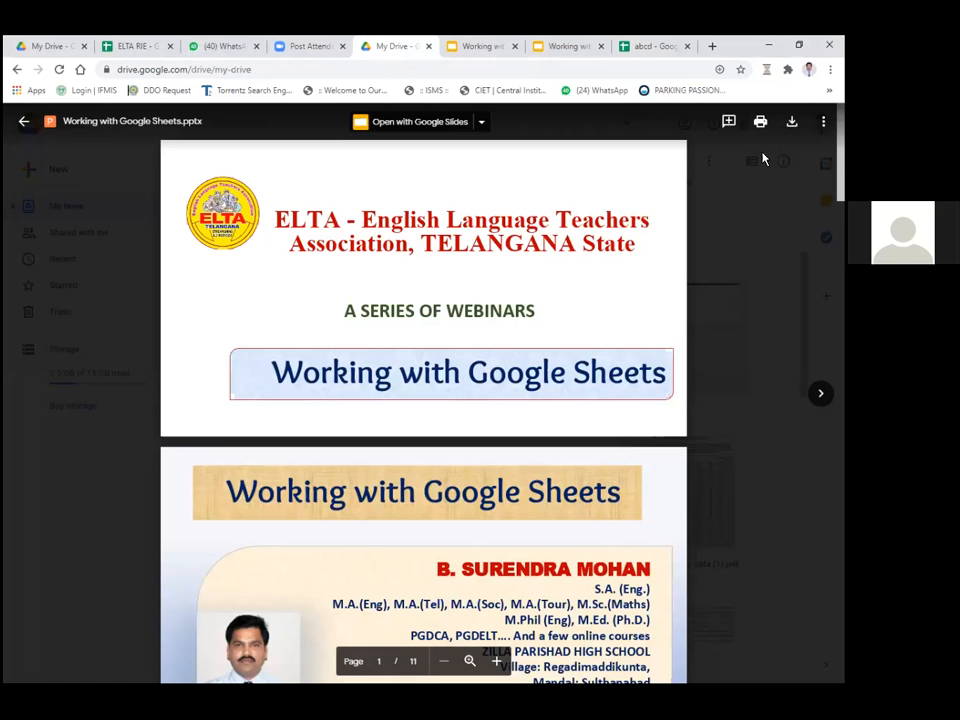
{"action": "left_click", "coordinate": [26, 120]}
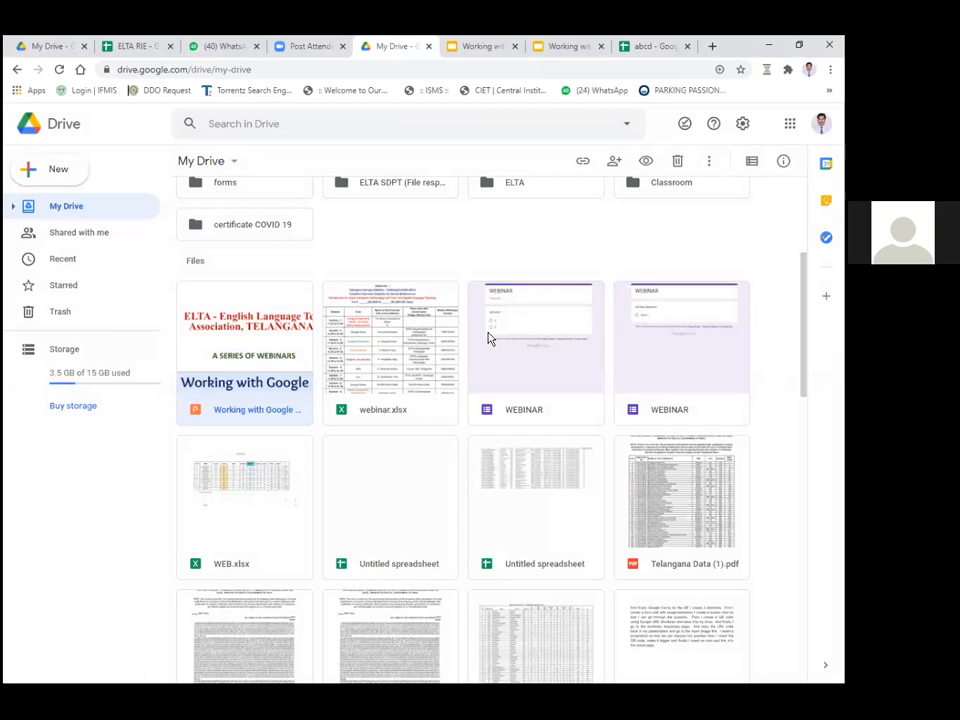
{"action": "scroll", "coordinate": [490, 340], "scroll_direction": "down", "scroll_amount": 5}
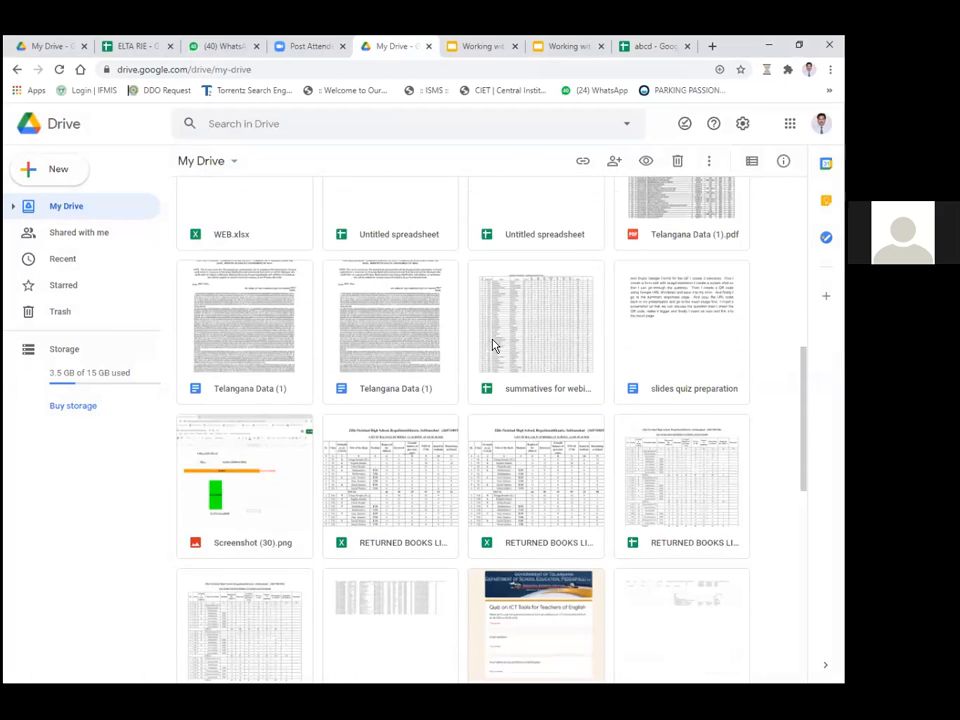
{"action": "scroll", "coordinate": [492, 345], "scroll_direction": "down", "scroll_amount": 7}
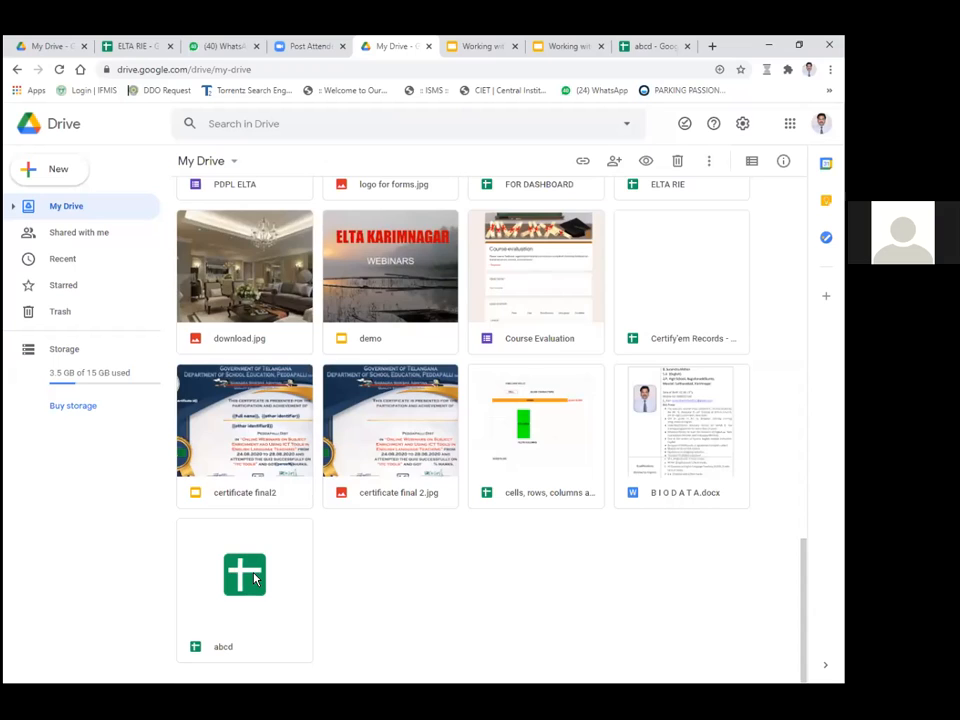
{"action": "left_click", "coordinate": [660, 48]}
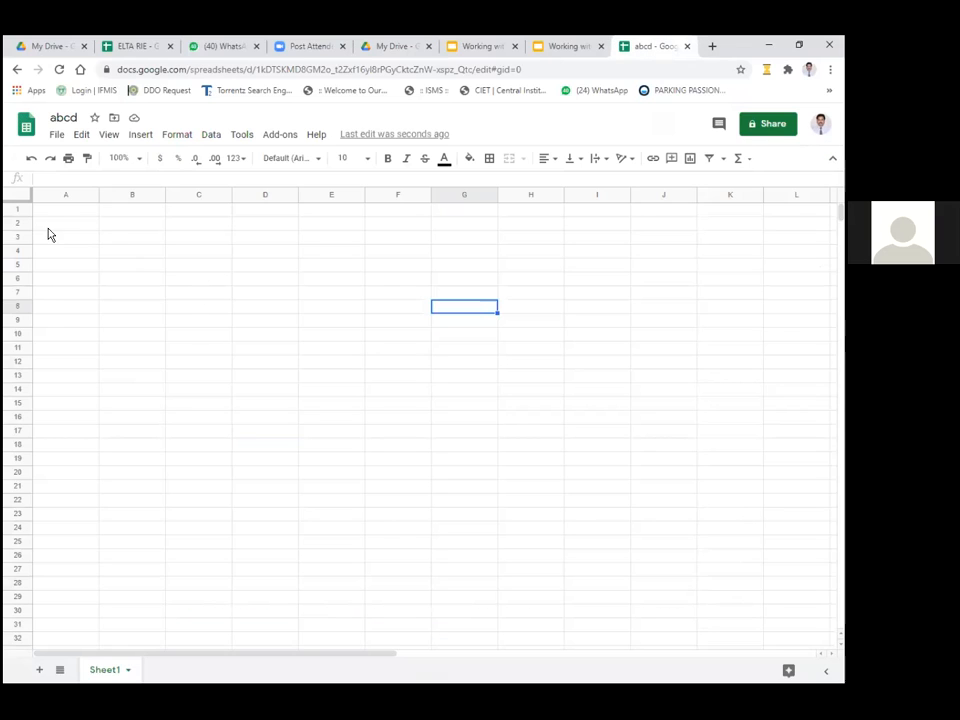
- Show rows, columns and cells by selecting A1:K1, E1:E30, rows 5 and 6, column E and cell E6
{"action": "left_click_drag", "start_coordinate": [68, 216], "coordinate": [745, 212]}
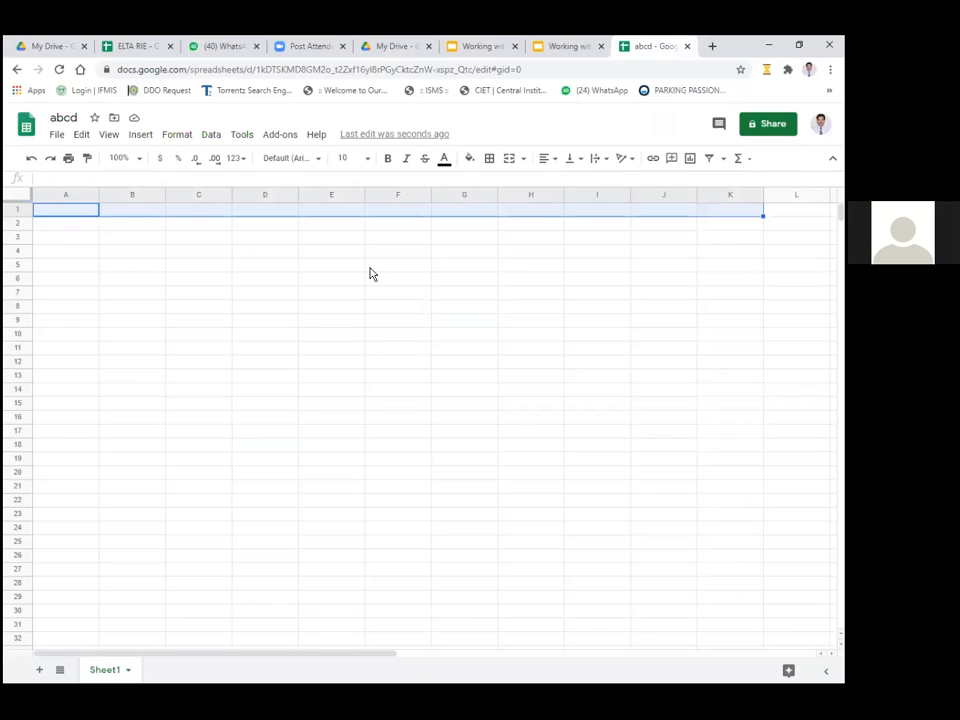
{"action": "left_click_drag", "start_coordinate": [323, 218], "coordinate": [305, 612]}
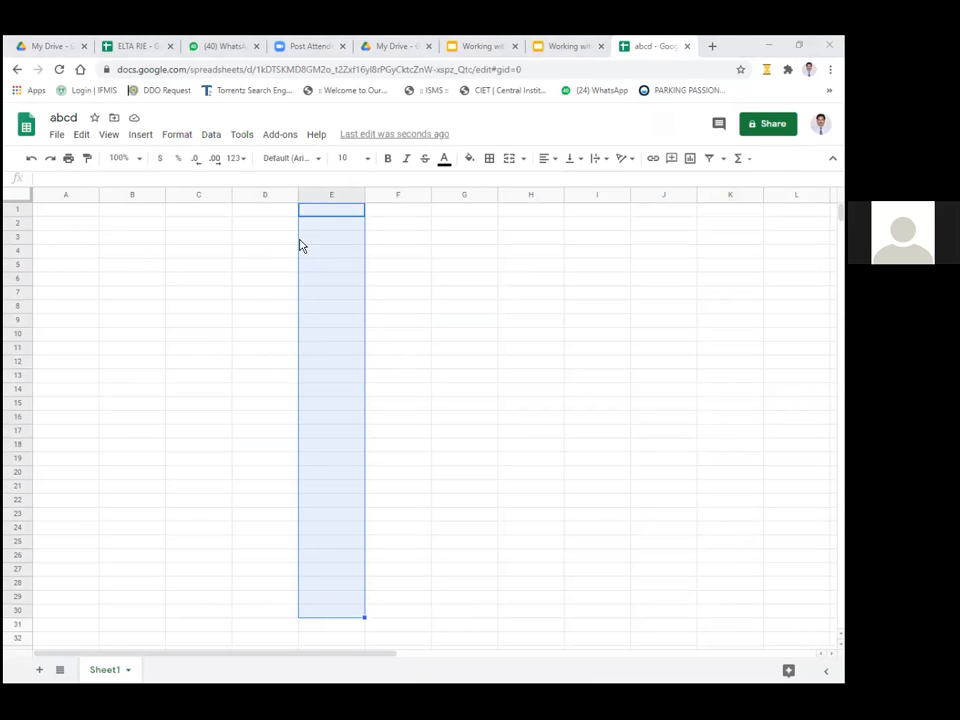
{"action": "left_click", "coordinate": [25, 270]}
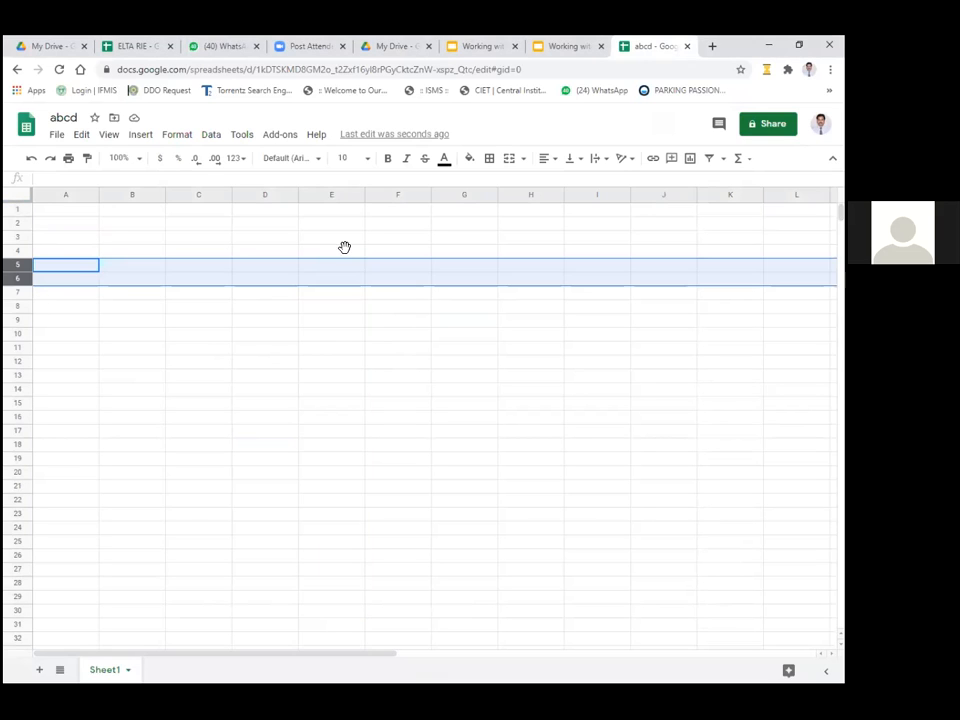
{"action": "left_click", "coordinate": [328, 195]}
{"action": "left_click", "coordinate": [328, 281]}
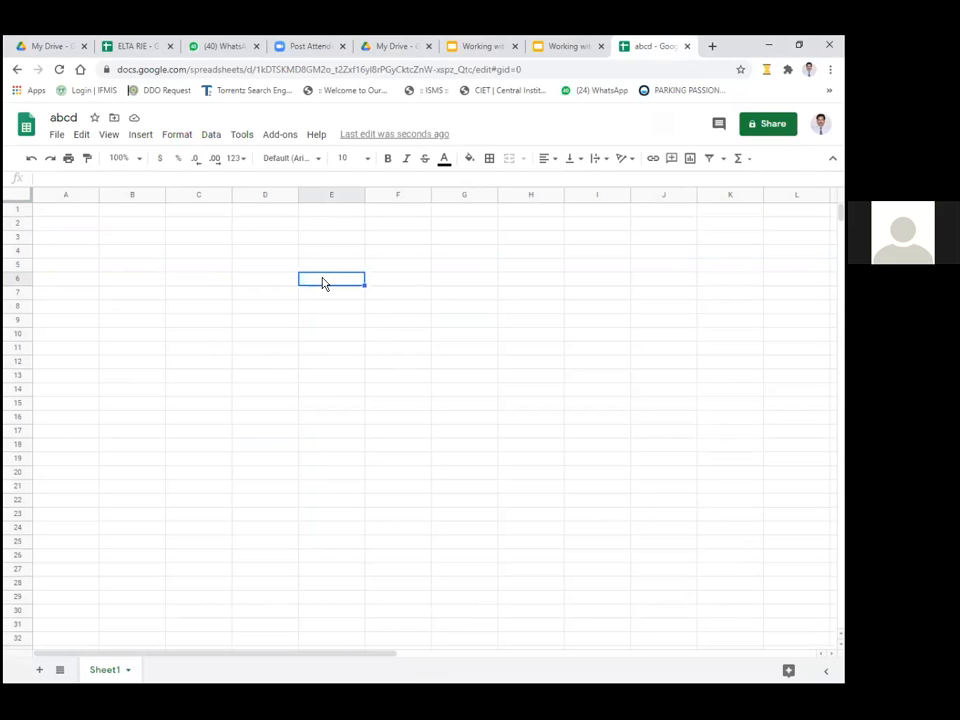
- Move the active cell up and down column D from D6, and select the range C6:J23
{"action": "left_click", "coordinate": [267, 281]}
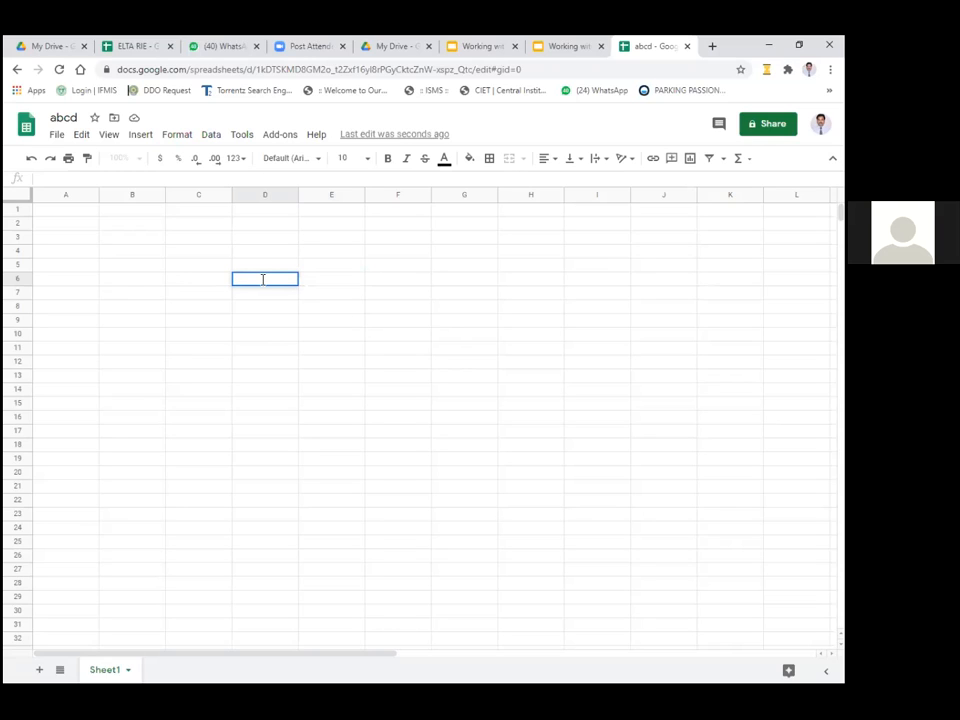
{"action": "key", "text": "Down"}
{"action": "key", "text": "Down"}
{"action": "key", "text": "Down"}
{"action": "key", "text": "Down"}
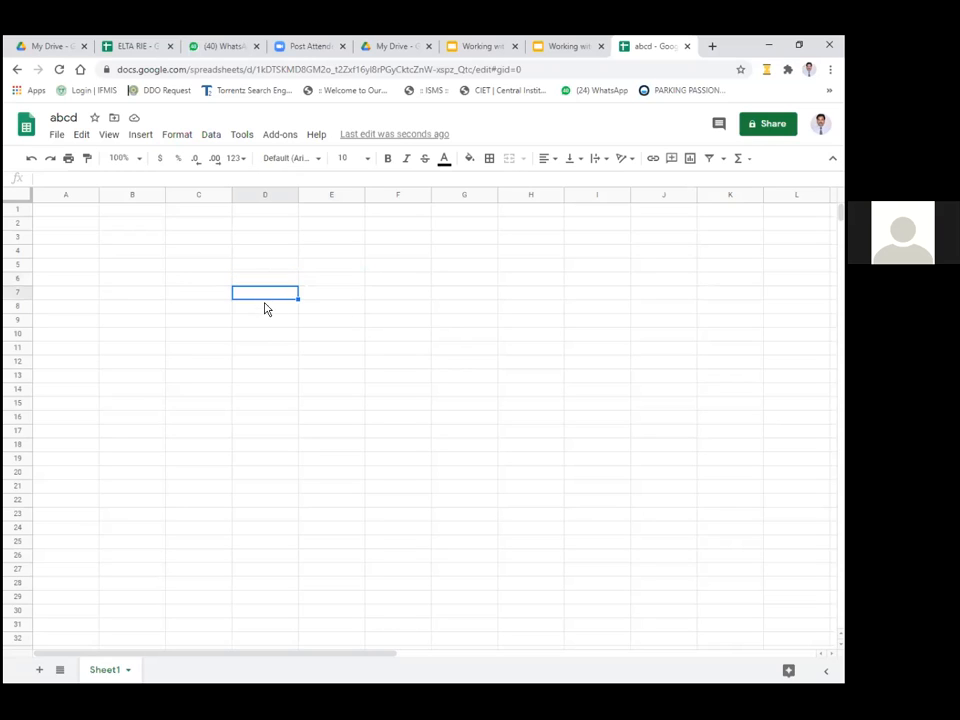
{"action": "key", "text": "Down"}
{"action": "key", "text": "Down"}
{"action": "key", "text": "Up"}
{"action": "key", "text": "Up"}
{"action": "key", "text": "Up"}
{"action": "key", "text": "Up"}
{"action": "key", "text": "Up"}
{"action": "key", "text": "Up"}
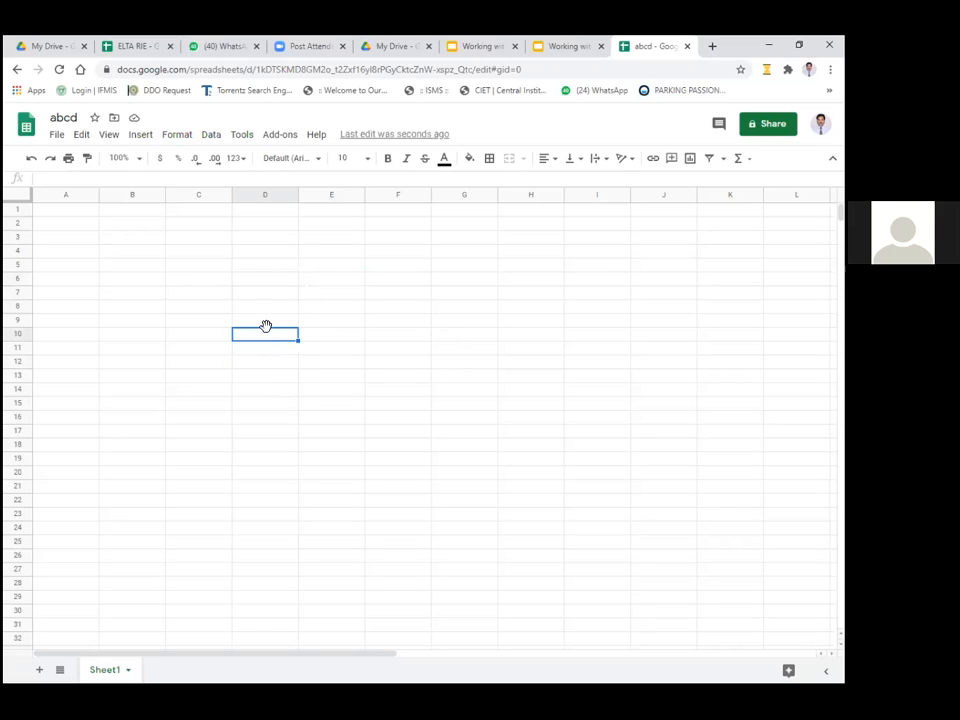
{"action": "key", "text": "Down"}
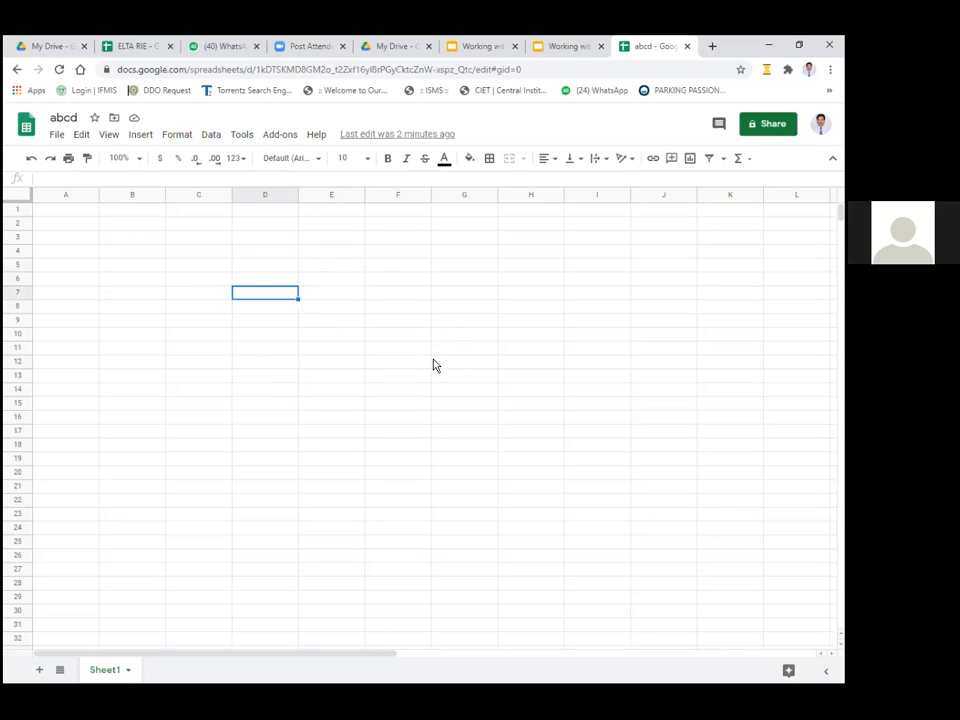
{"action": "left_click", "coordinate": [198, 277]}
{"action": "left_click_drag", "start_coordinate": [198, 275], "coordinate": [673, 516]}
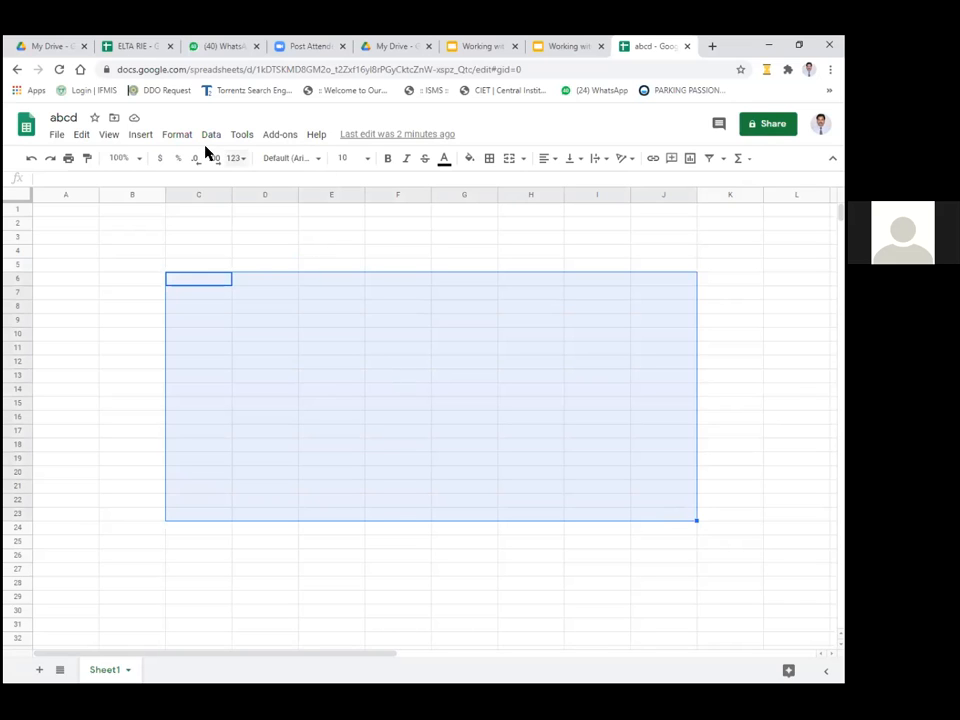
- Switch to the ELTA RIE spreadsheet and look over the student marks table on the IF AND sheet
{"action": "left_click", "coordinate": [127, 50]}
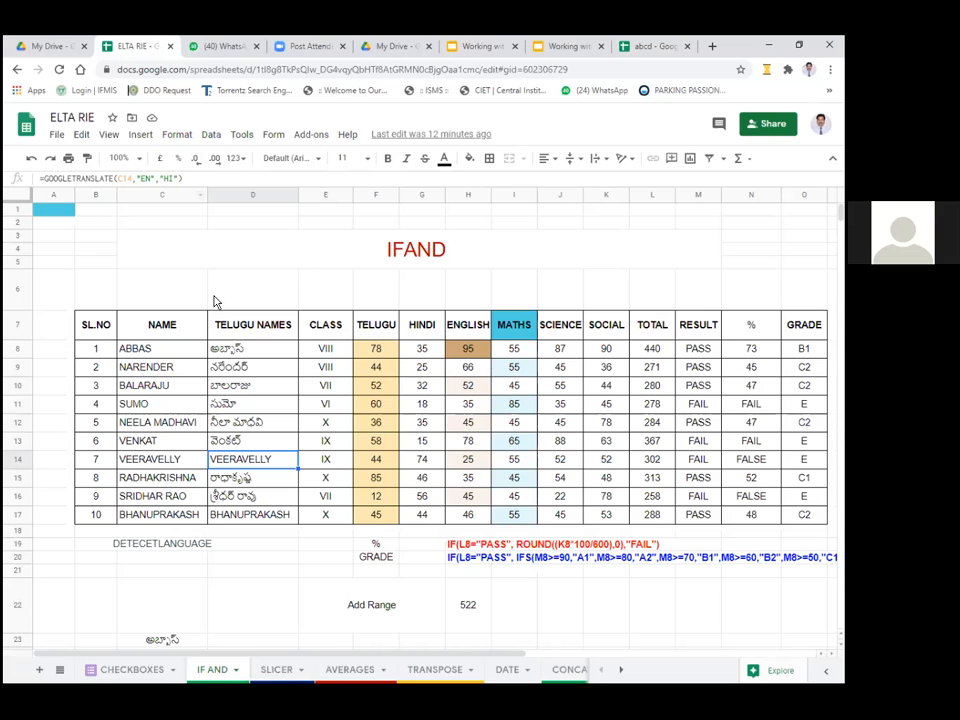
{"action": "scroll", "coordinate": [306, 446], "scroll_direction": "down", "scroll_amount": 2}
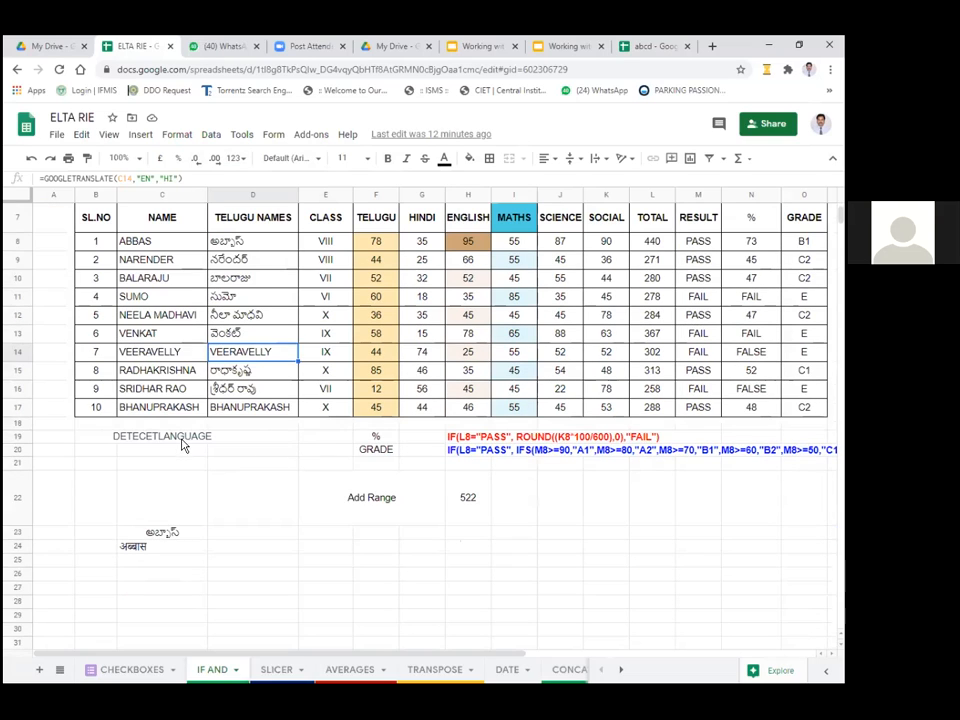
{"action": "scroll", "coordinate": [185, 440], "scroll_direction": "up", "scroll_amount": 1}
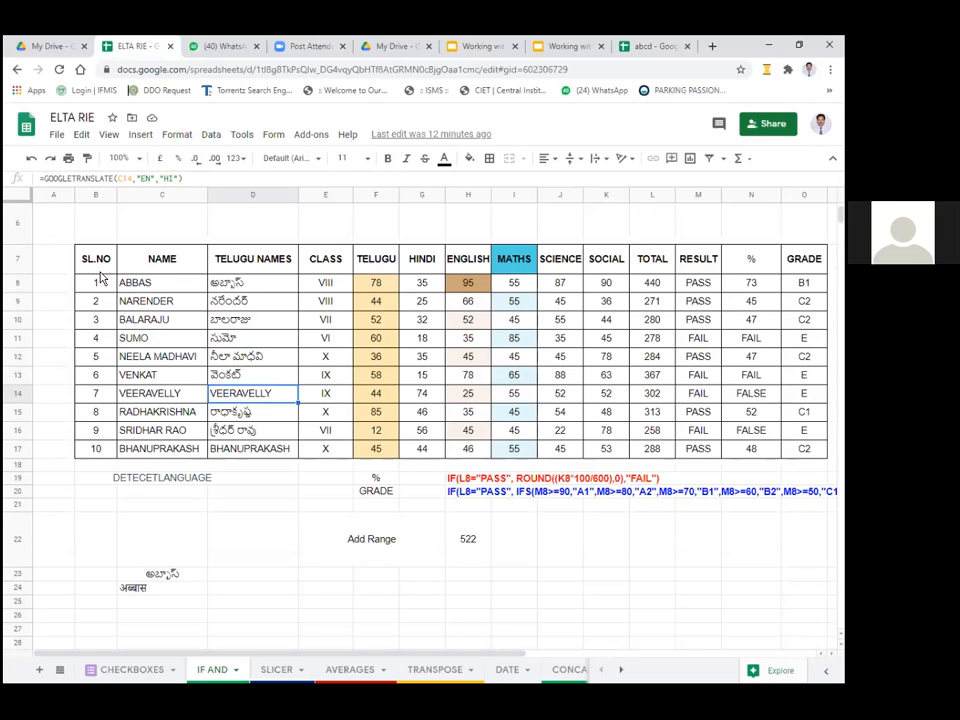
- Step through the marks table's header cells in row 7 from TELUGU to GRADE
{"action": "left_click", "coordinate": [385, 266]}
{"action": "key", "text": "Right"}
{"action": "key", "text": "Right"}
{"action": "key", "text": "Right"}
{"action": "key", "text": "Right"}
{"action": "key", "text": "Right"}
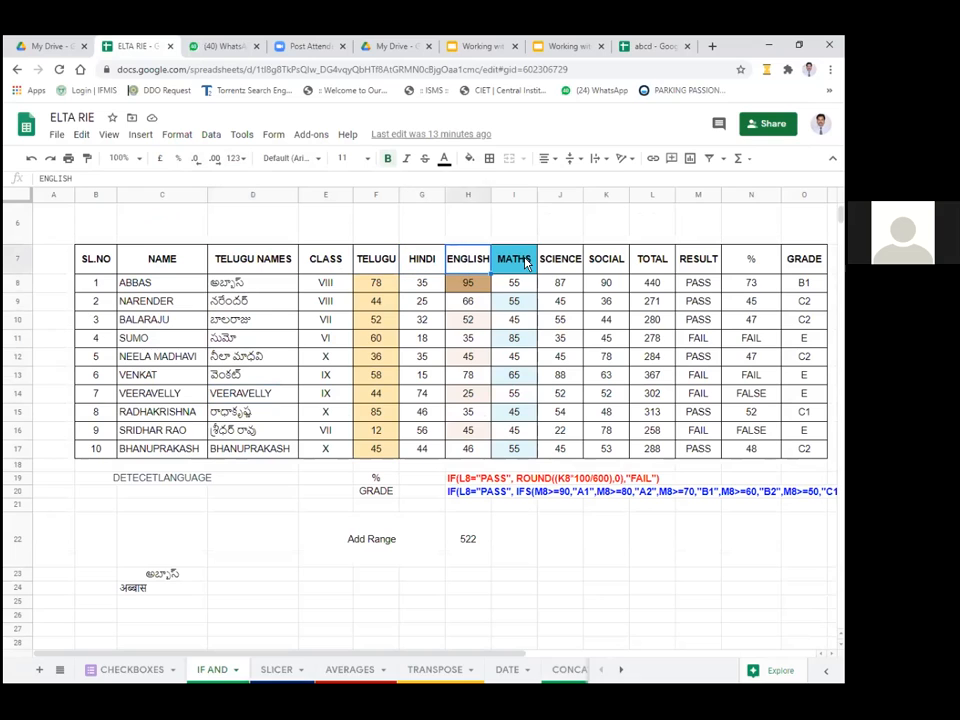
{"action": "scroll", "coordinate": [600, 290], "scroll_direction": "up", "scroll_amount": 1}
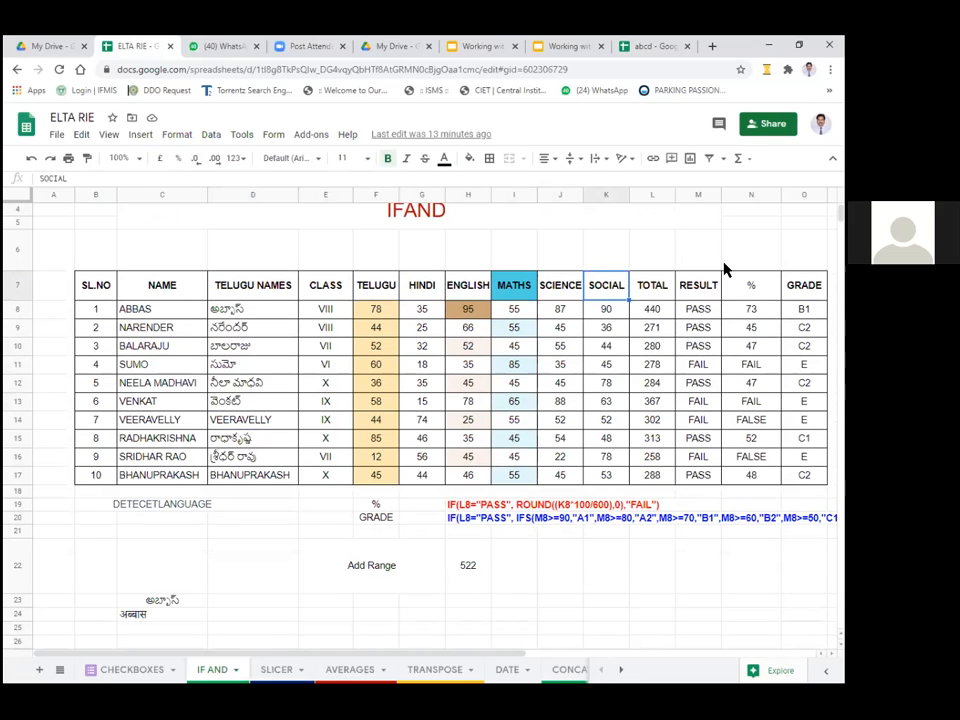
{"action": "left_click", "coordinate": [656, 292]}
{"action": "key", "text": "Right"}
{"action": "key", "text": "Right"}
{"action": "key", "text": "Right"}
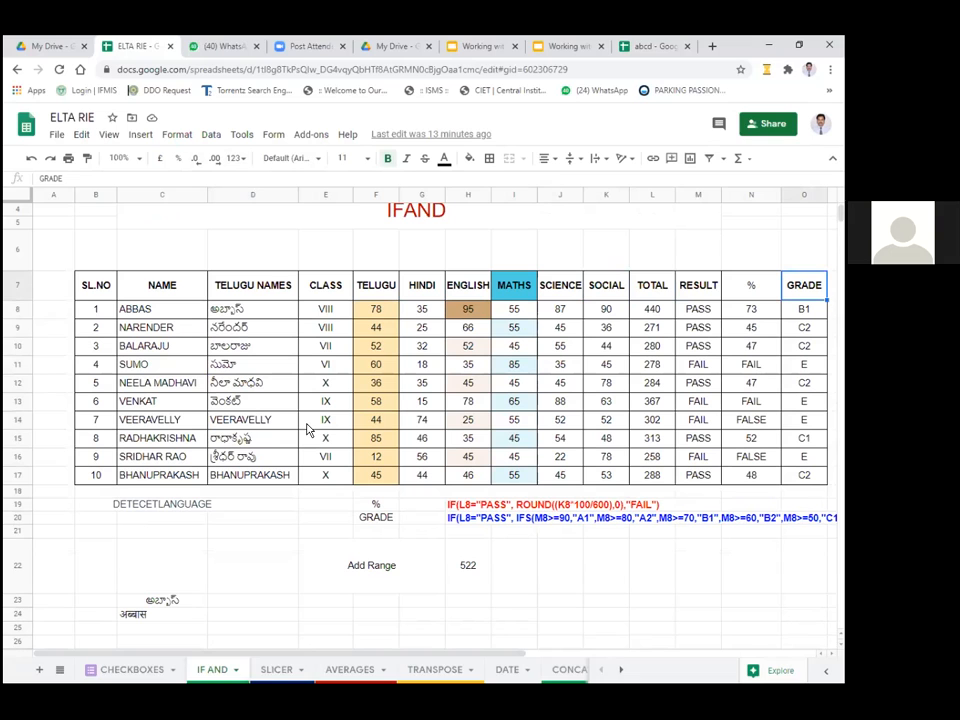
- Go through the student entries in the NAME column one cell at a time, starting at C8
{"action": "scroll", "coordinate": [300, 514], "scroll_direction": "down", "scroll_amount": 1}
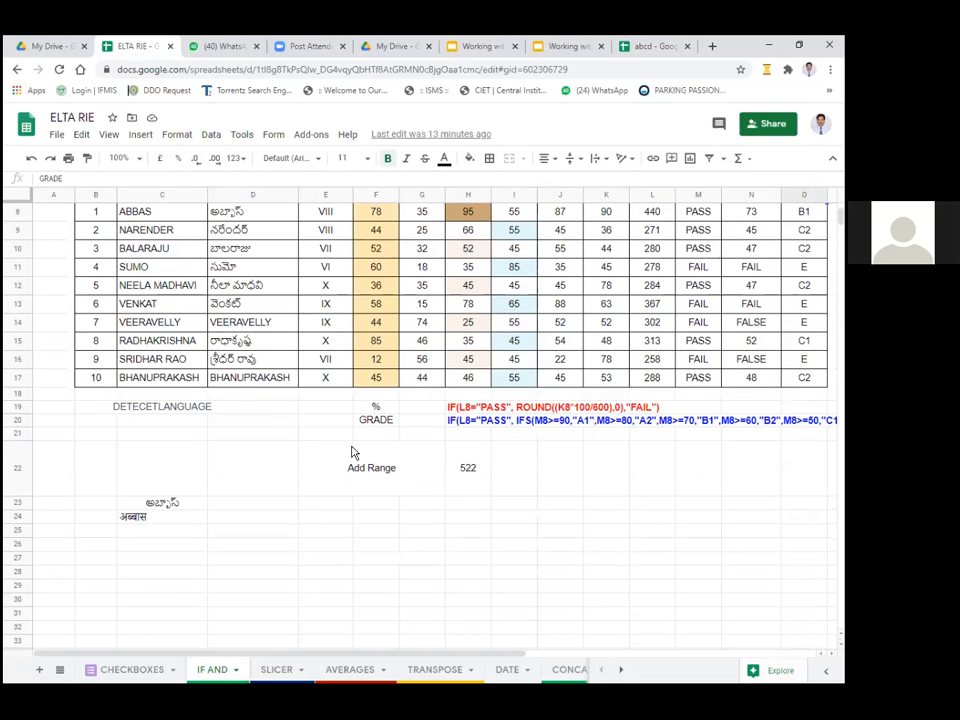
{"action": "scroll", "coordinate": [351, 453], "scroll_direction": "up", "scroll_amount": 2}
{"action": "left_click", "coordinate": [135, 347]}
{"action": "left_click", "coordinate": [145, 368]}
{"action": "left_click", "coordinate": [142, 386]}
{"action": "left_click", "coordinate": [136, 405]}
{"action": "left_click", "coordinate": [140, 425]}
{"action": "left_click", "coordinate": [144, 442]}
{"action": "left_click", "coordinate": [149, 460]}
{"action": "left_click", "coordinate": [154, 478]}
{"action": "left_click", "coordinate": [157, 505]}
- Edit the first student's name in cell C8 by adding a surname after the existing name
{"action": "left_click", "coordinate": [148, 350]}
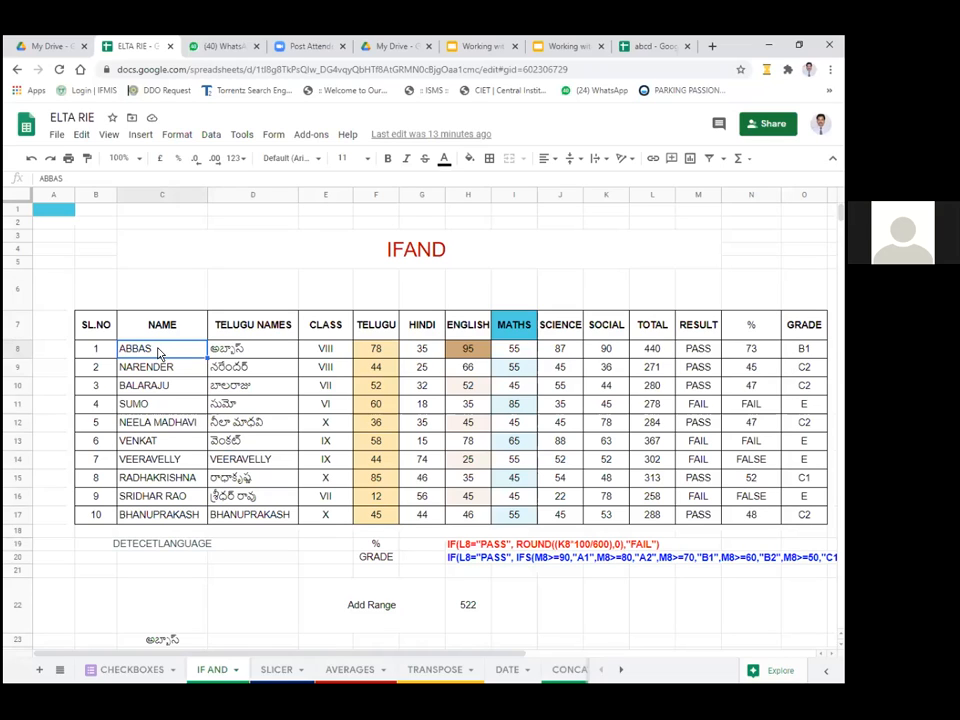
{"action": "double_click", "coordinate": [157, 351]}
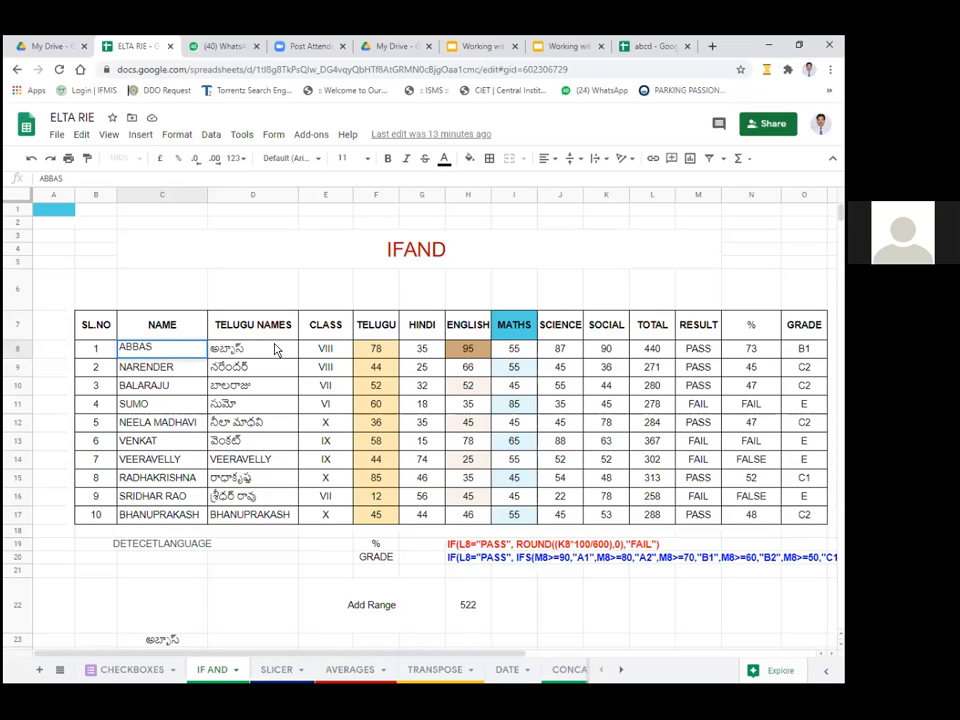
{"action": "type", "text": "a"}
{"action": "key", "text": "Escape"}
{"action": "key", "text": "Return"}
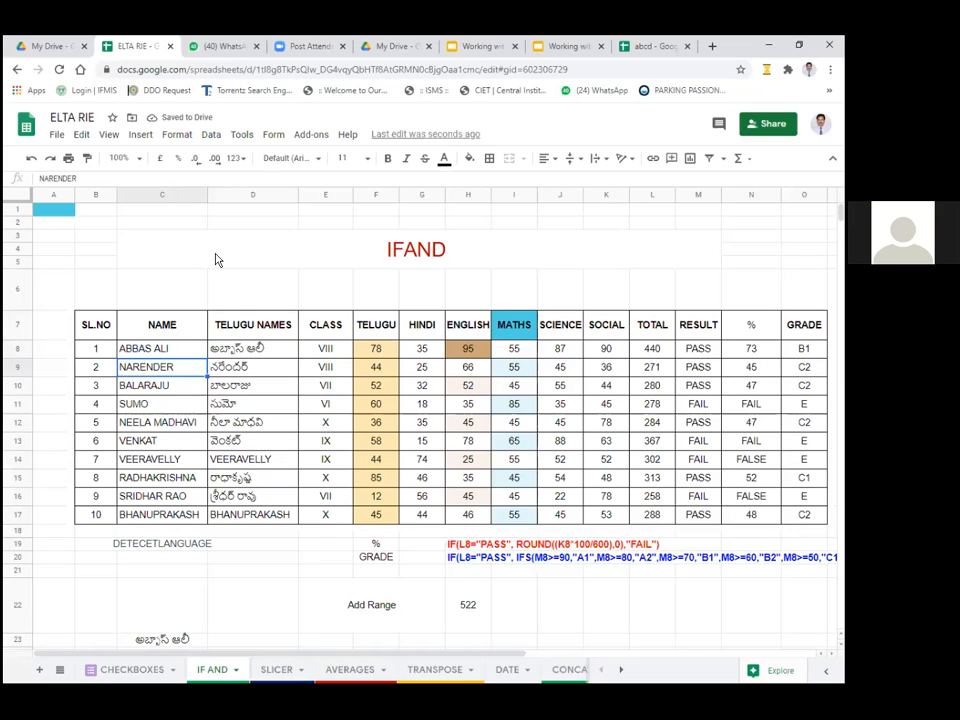
- Select all the student names in the NAME column, cells C8:C17
{"action": "left_click", "coordinate": [150, 348]}
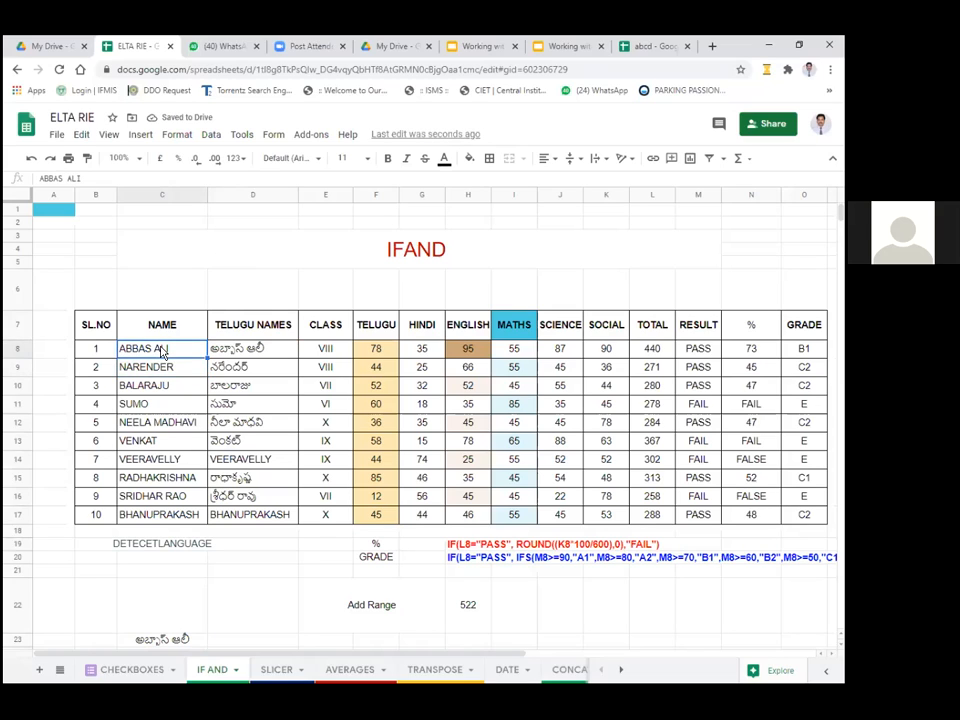
{"action": "left_click", "coordinate": [155, 388]}
{"action": "left_click_drag", "start_coordinate": [150, 348], "coordinate": [155, 495]}
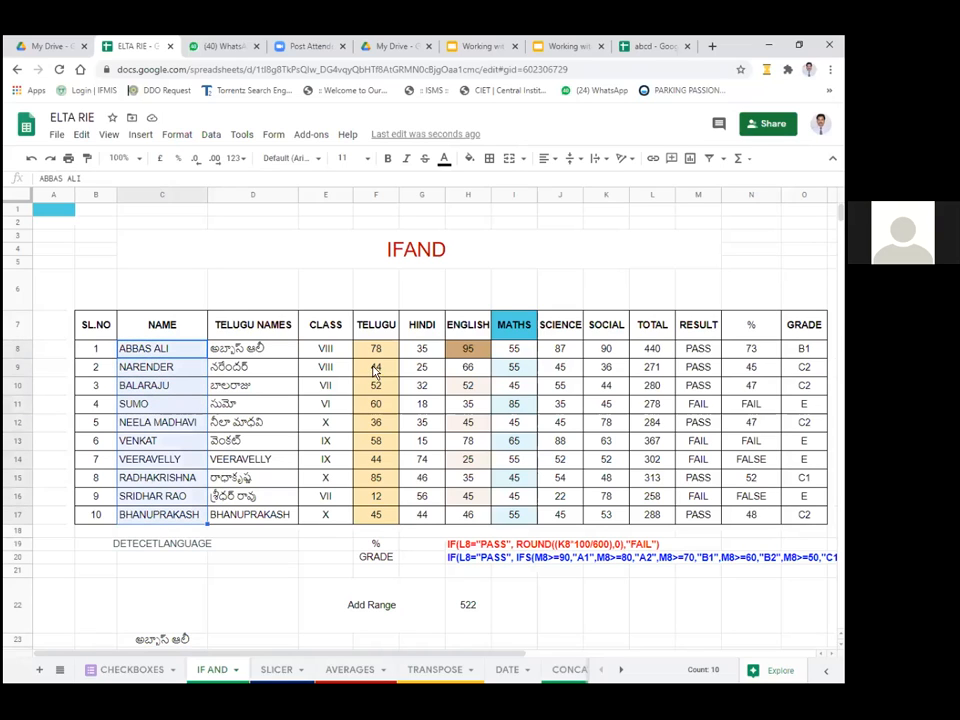
- Select ranges of marks in the subject columns and go through the first student's TOTAL, RESULT, % and GRADE cells in row 8
{"action": "left_click_drag", "start_coordinate": [376, 348], "coordinate": [377, 458]}
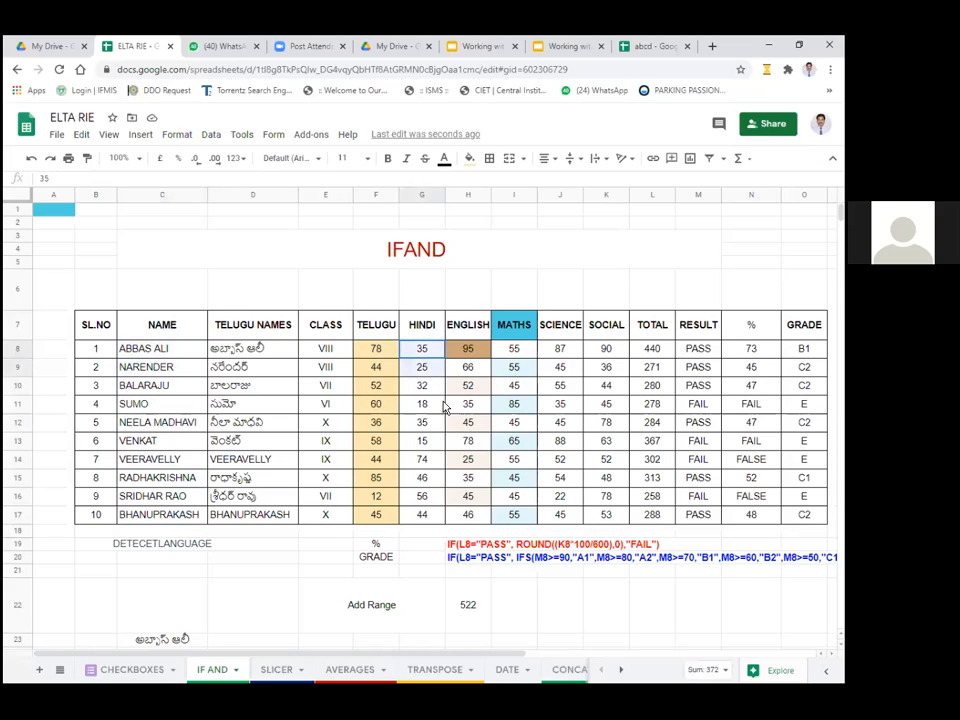
{"action": "left_click_drag", "start_coordinate": [468, 348], "coordinate": [468, 422]}
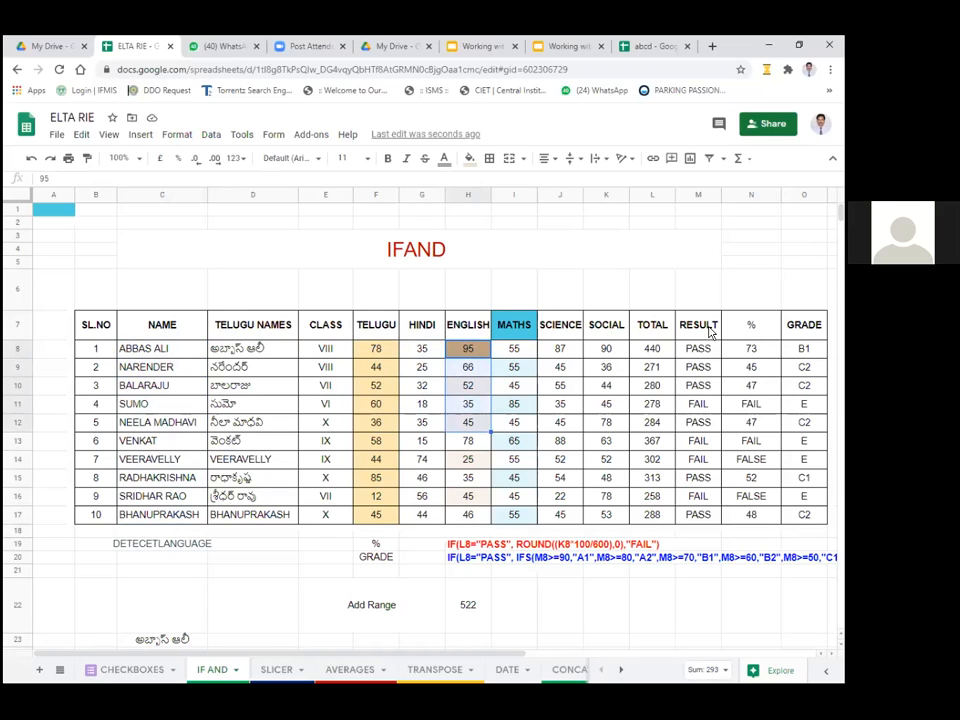
{"action": "left_click", "coordinate": [654, 352]}
{"action": "left_click", "coordinate": [696, 350]}
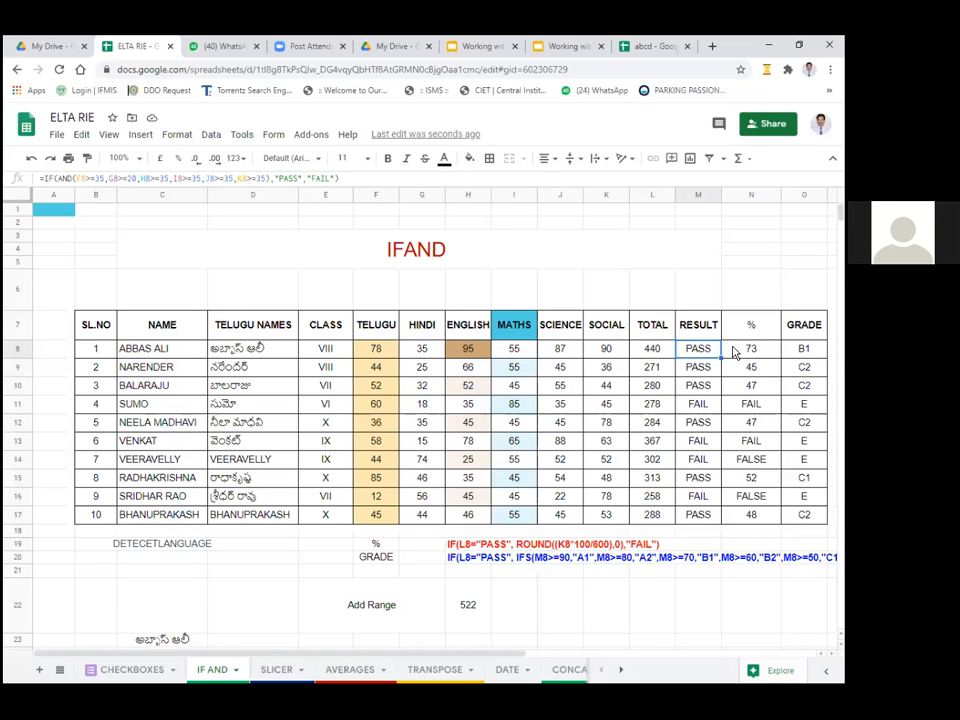
{"action": "left_click", "coordinate": [733, 350]}
{"action": "left_click", "coordinate": [796, 350]}
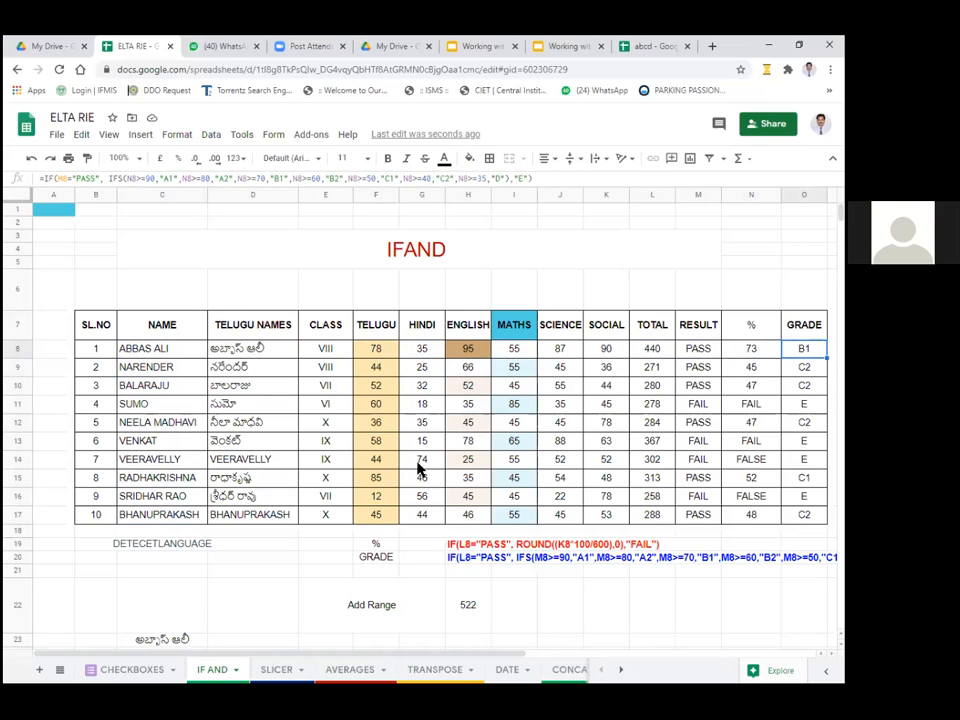
- Examine the translation formula in C23, compare C8 with D8, and select the TELUGU NAMES entries D8:D16
{"action": "scroll", "coordinate": [230, 385], "scroll_direction": "down", "scroll_amount": 2}
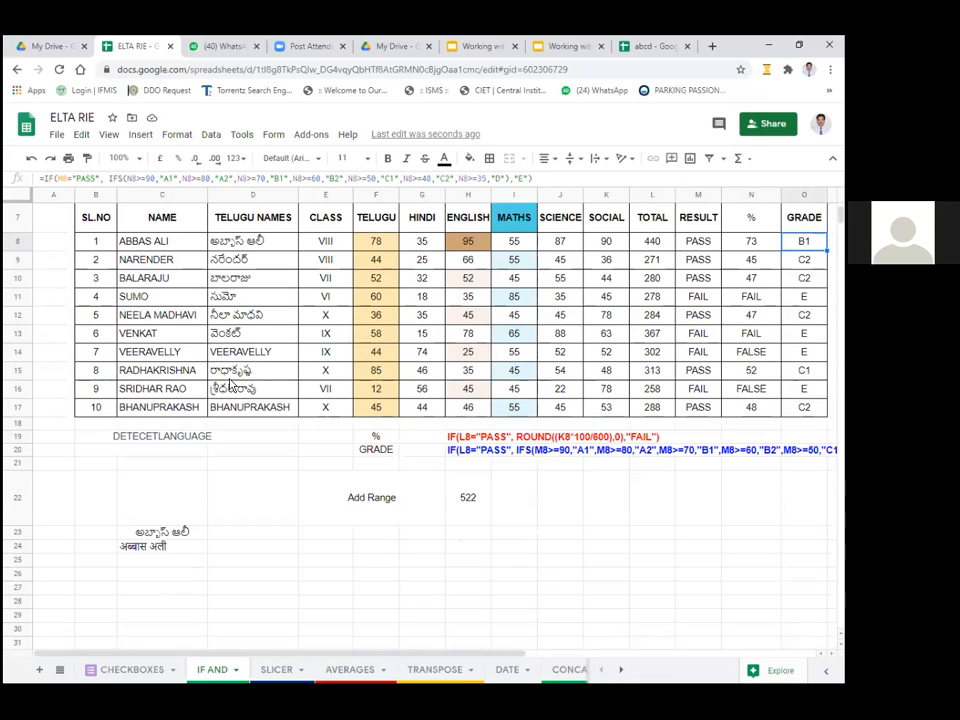
{"action": "left_click", "coordinate": [160, 535]}
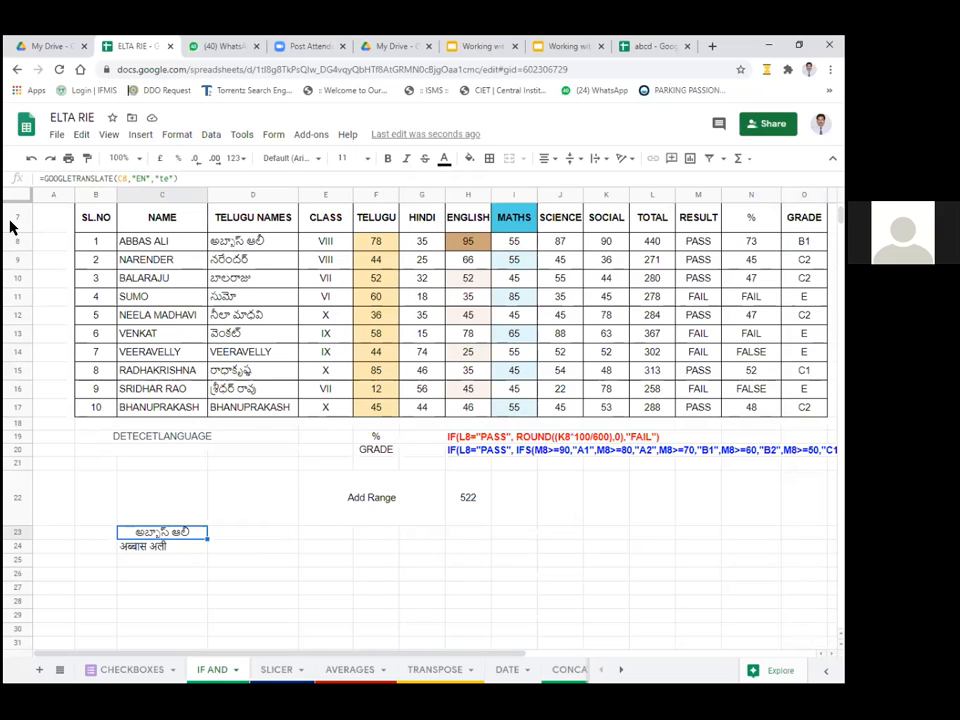
{"action": "scroll", "coordinate": [234, 484], "scroll_direction": "up", "scroll_amount": 2}
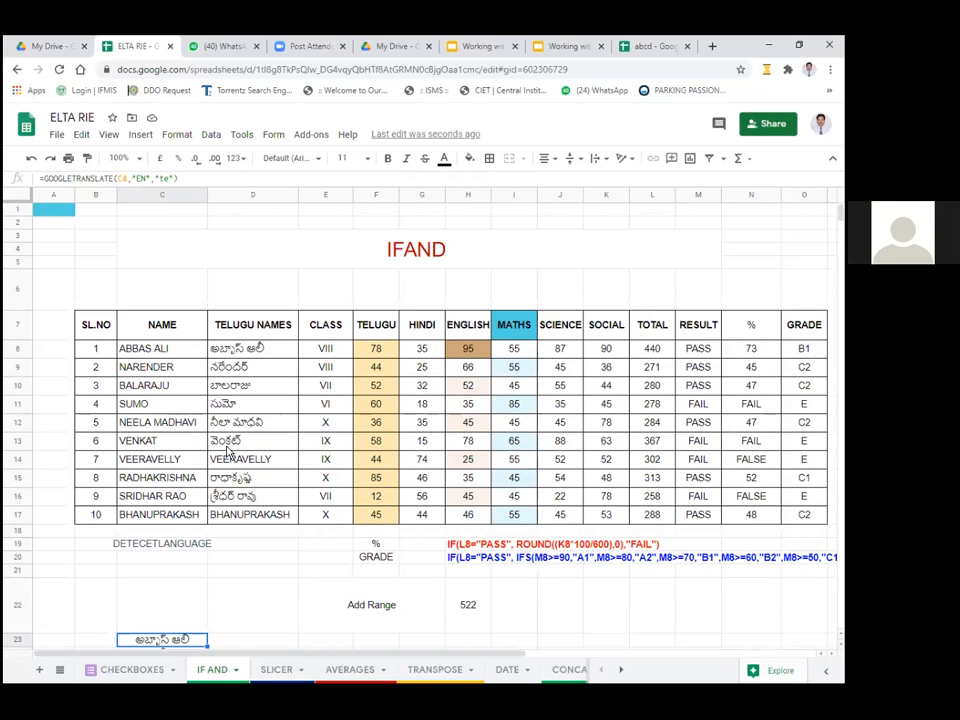
{"action": "left_click", "coordinate": [140, 351]}
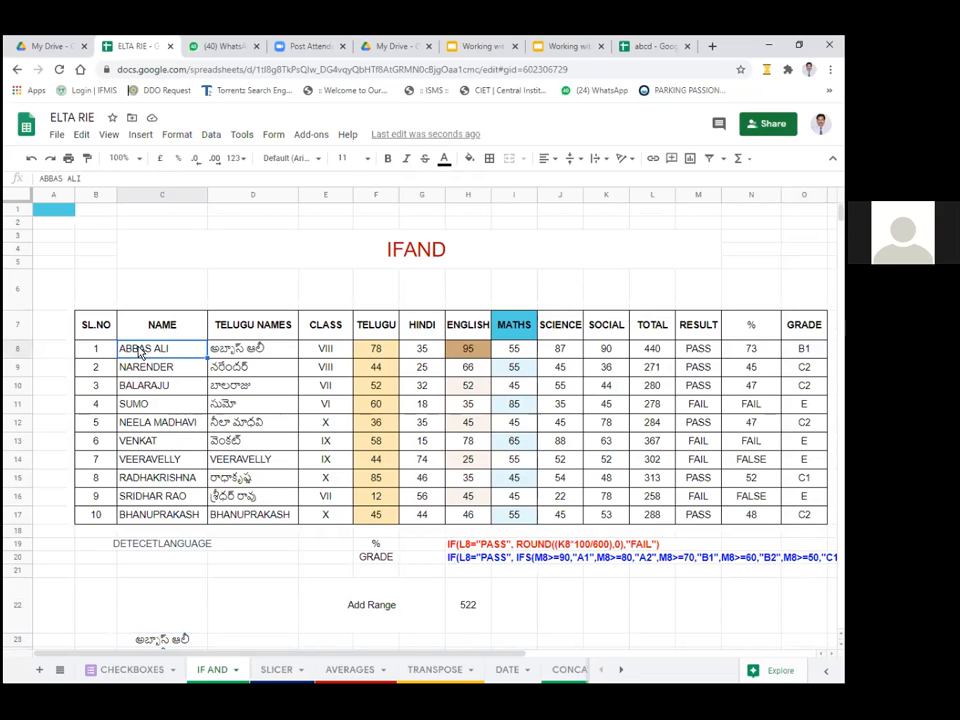
{"action": "left_click", "coordinate": [252, 352]}
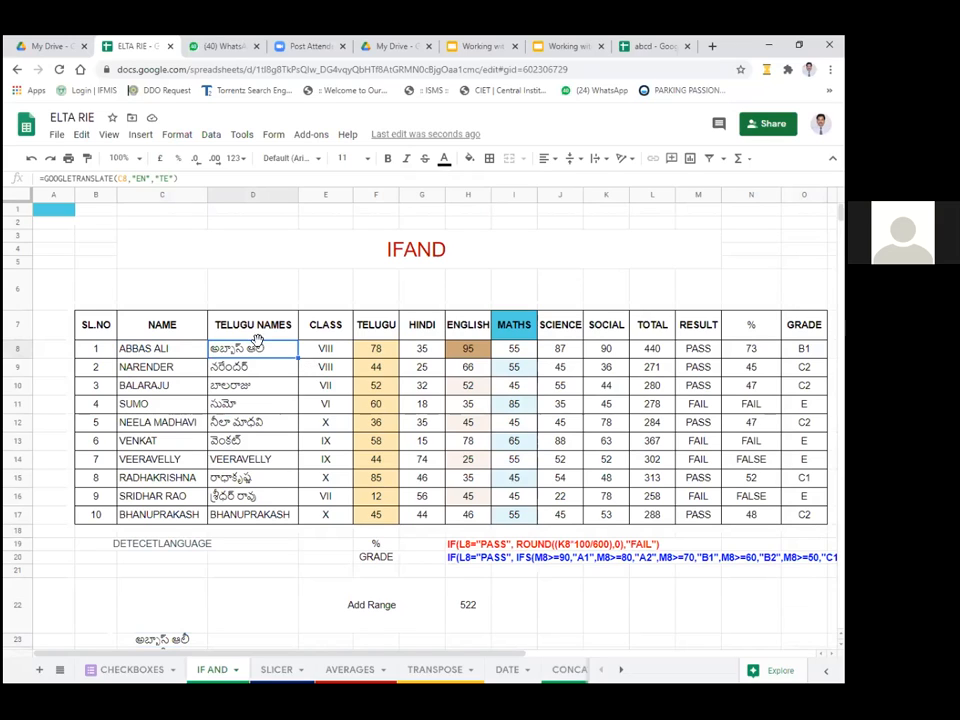
{"action": "left_click_drag", "start_coordinate": [236, 348], "coordinate": [240, 519]}
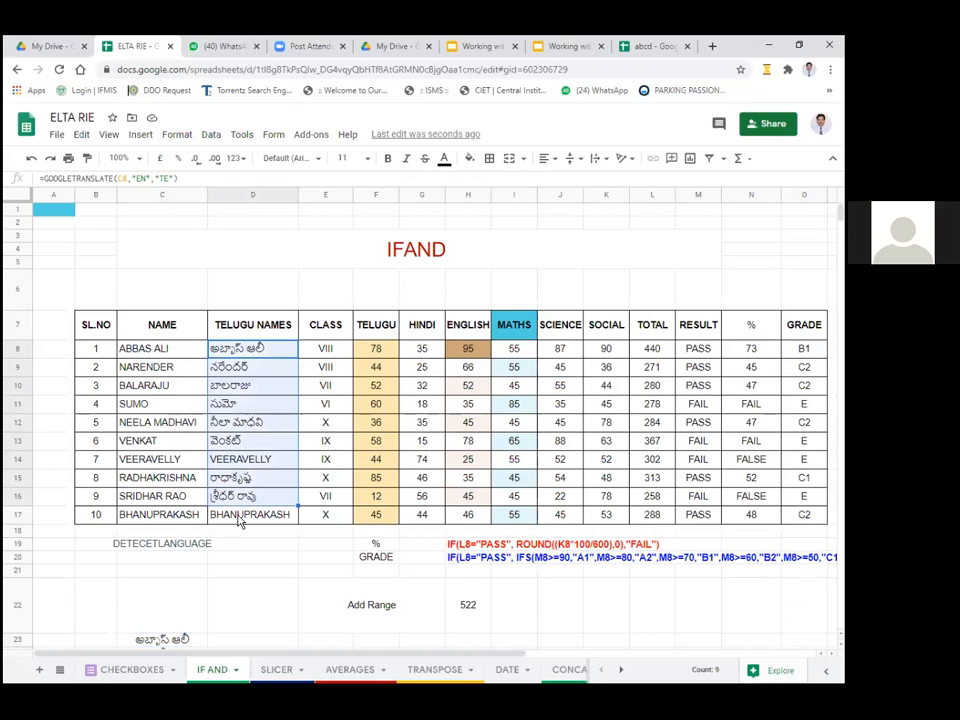
- Inspect the formulas of the two untranslated entries in the TELUGU NAMES column, cells D14 and D17
{"action": "left_click", "coordinate": [238, 463]}
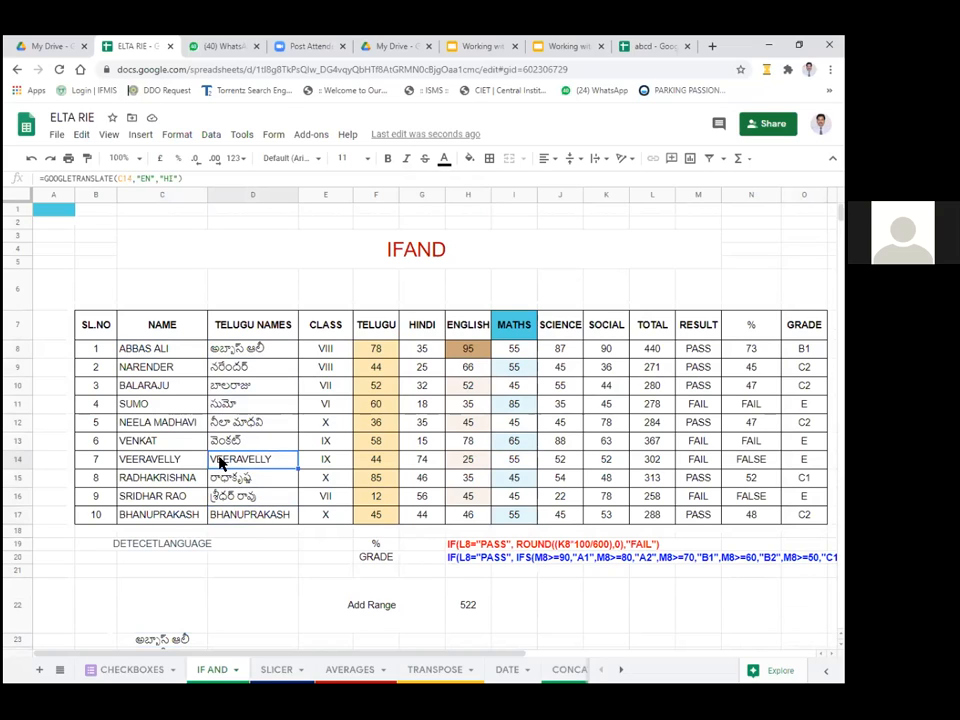
{"action": "left_click", "coordinate": [252, 515]}
{"action": "left_click", "coordinate": [252, 462]}
{"action": "left_click", "coordinate": [253, 518]}
{"action": "left_click", "coordinate": [243, 461]}
- Set the sheet zoom to 125% and compare the first student's name in C8 with its translation formula in D8
{"action": "left_click", "coordinate": [142, 162]}
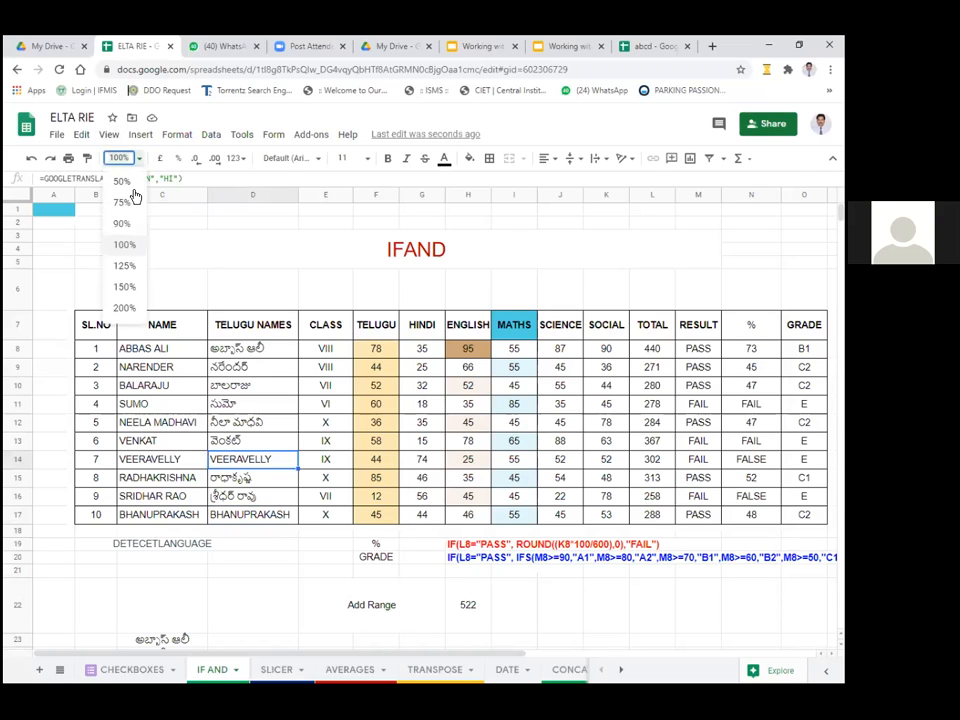
{"action": "left_click", "coordinate": [127, 268]}
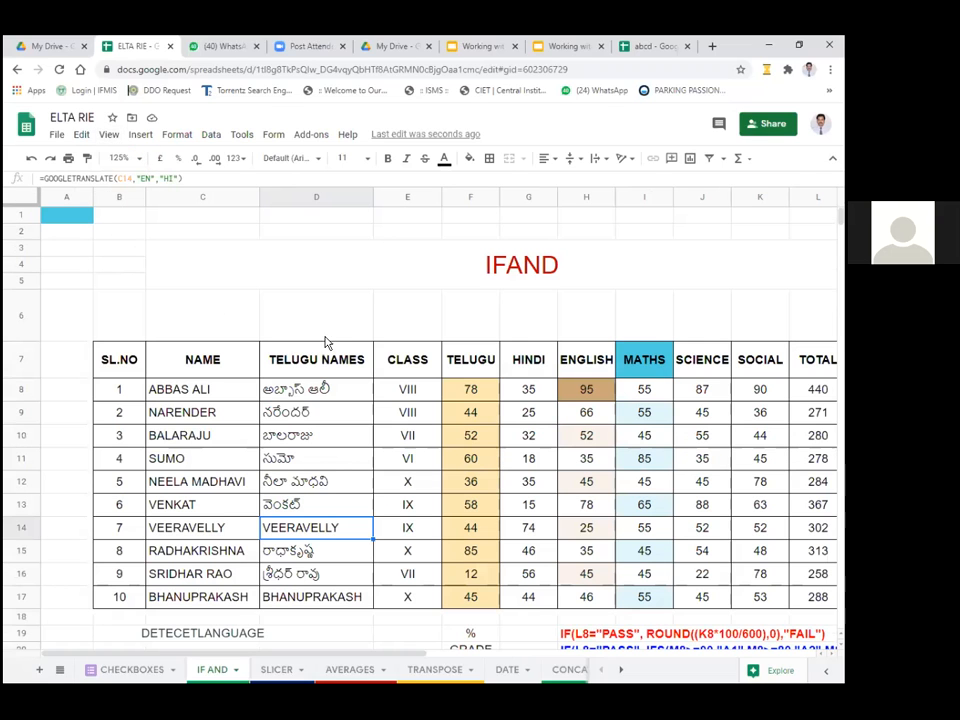
{"action": "scroll", "coordinate": [352, 322], "scroll_direction": "down", "scroll_amount": 1}
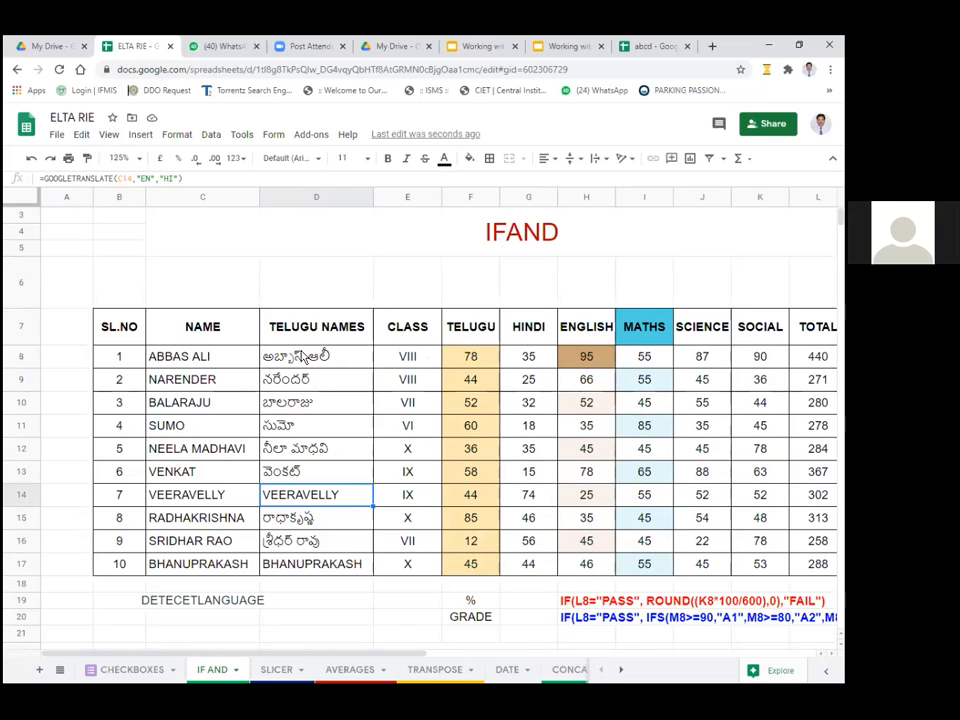
{"action": "left_click", "coordinate": [189, 358]}
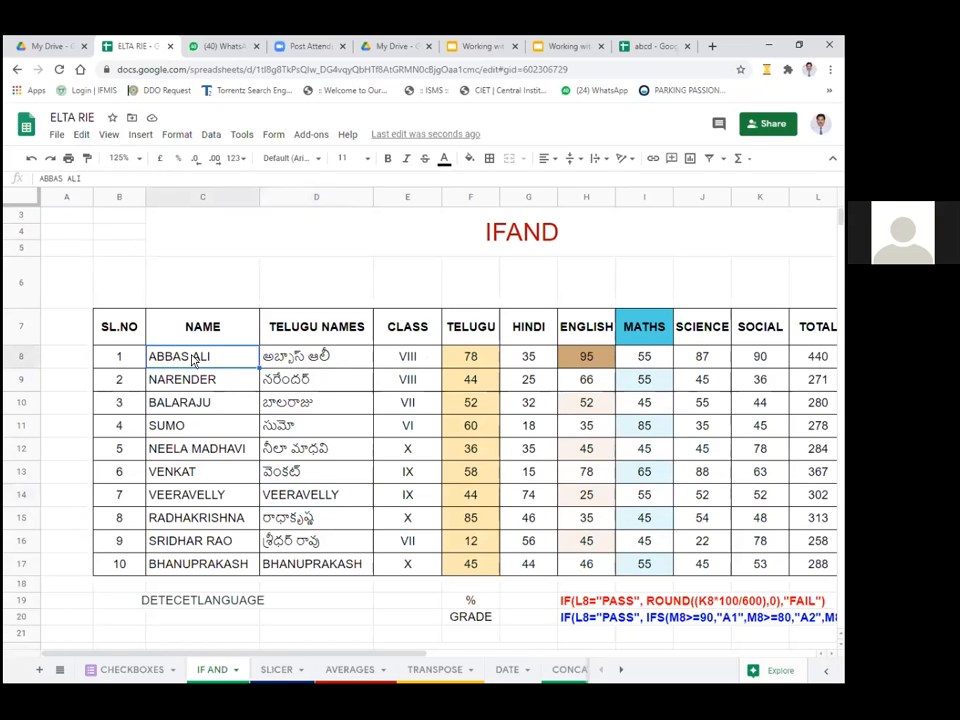
{"action": "left_click", "coordinate": [297, 363]}
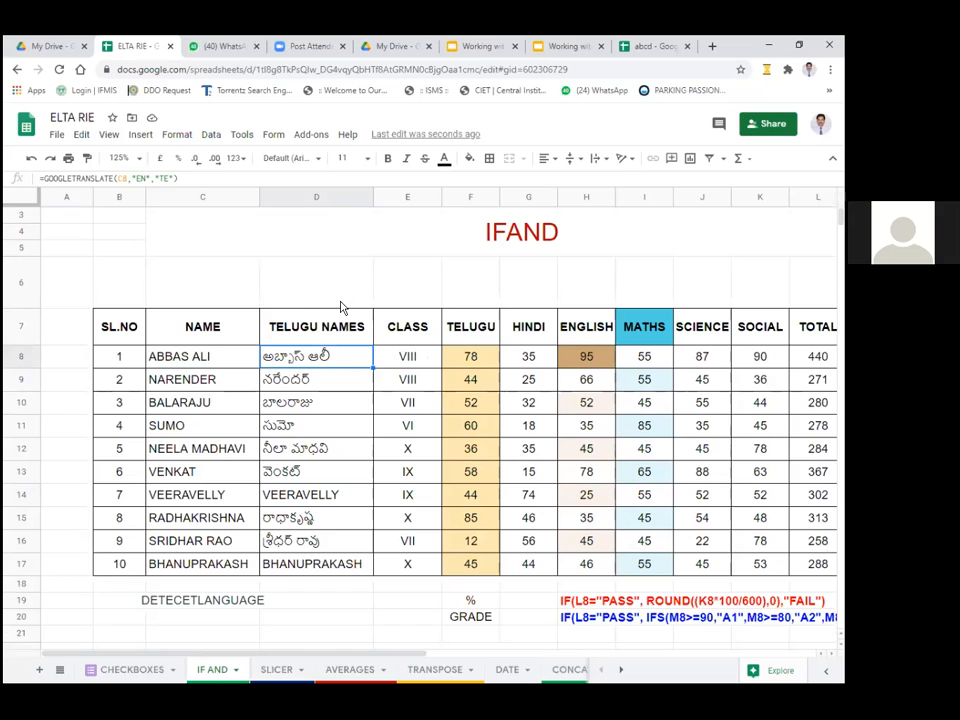
{"action": "scroll", "coordinate": [343, 305], "scroll_direction": "down", "scroll_amount": 6}
{"action": "scroll", "coordinate": [352, 302], "scroll_direction": "down", "scroll_amount": 2}
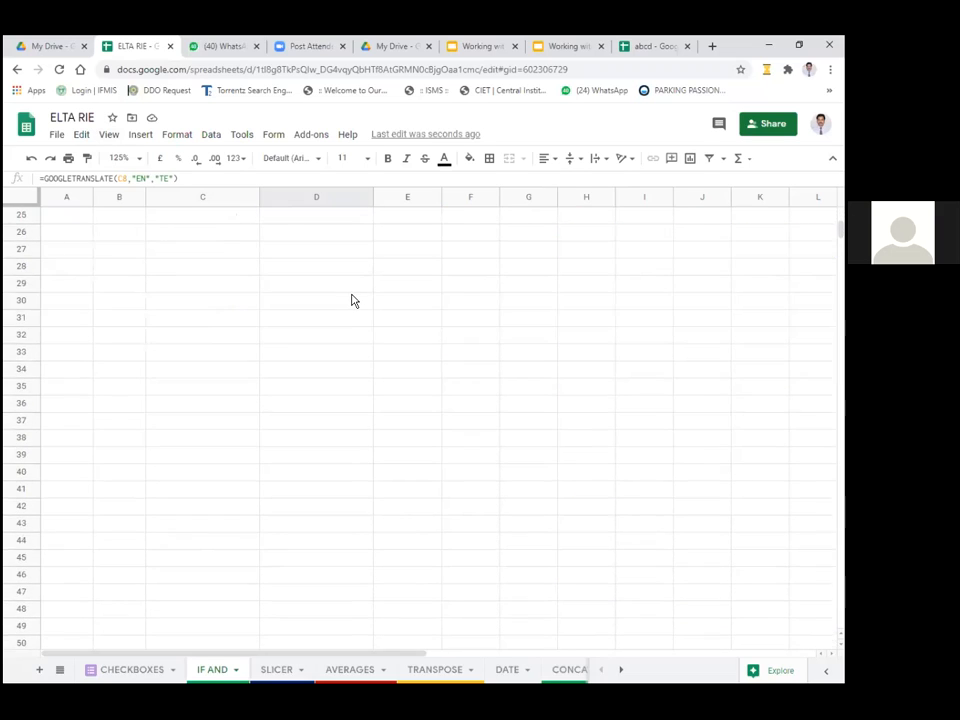
{"action": "left_click", "coordinate": [333, 375]}
{"action": "scroll", "coordinate": [447, 357], "scroll_direction": "up", "scroll_amount": 5}
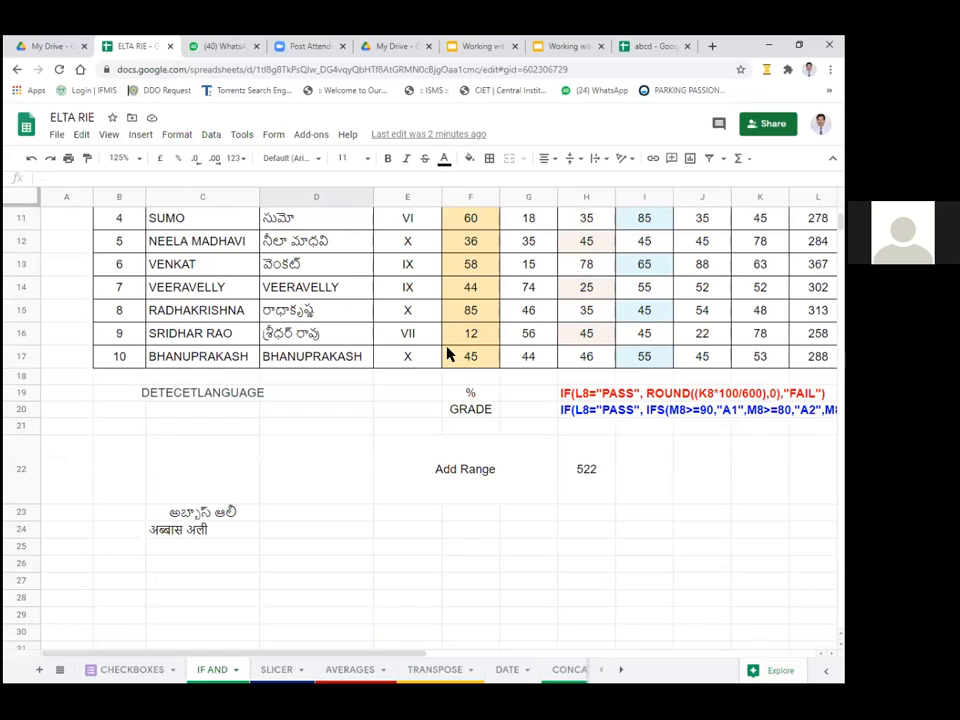
{"action": "scroll", "coordinate": [447, 354], "scroll_direction": "up", "scroll_amount": 2}
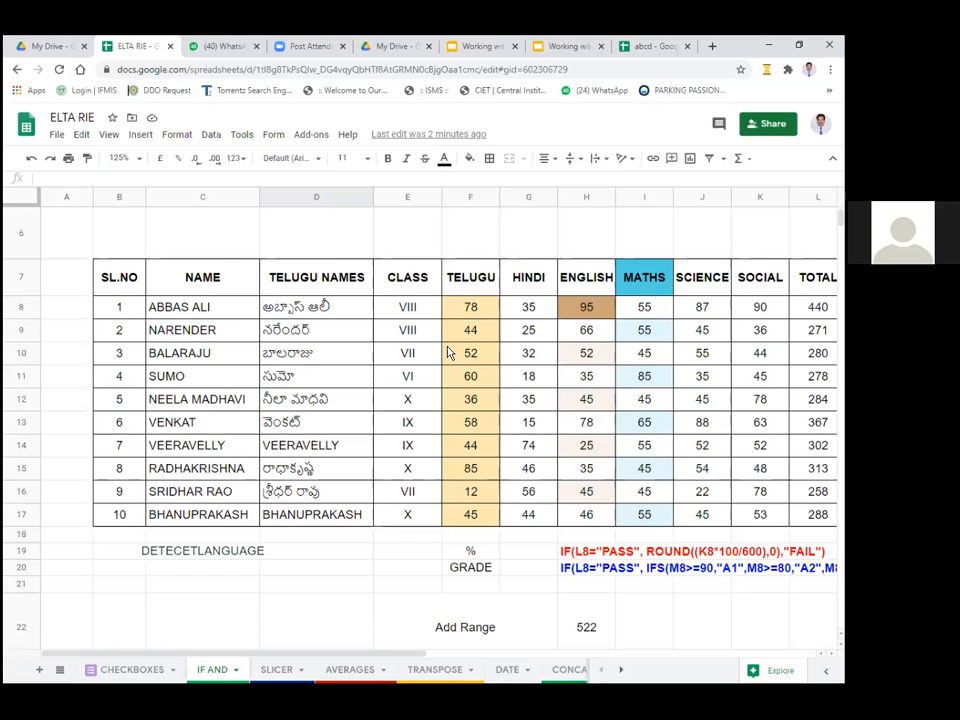
- Enter the formula =F14+F16+F17 in cell F23 to add three of the TELUGU marks
{"action": "scroll", "coordinate": [446, 352], "scroll_direction": "down", "scroll_amount": 2}
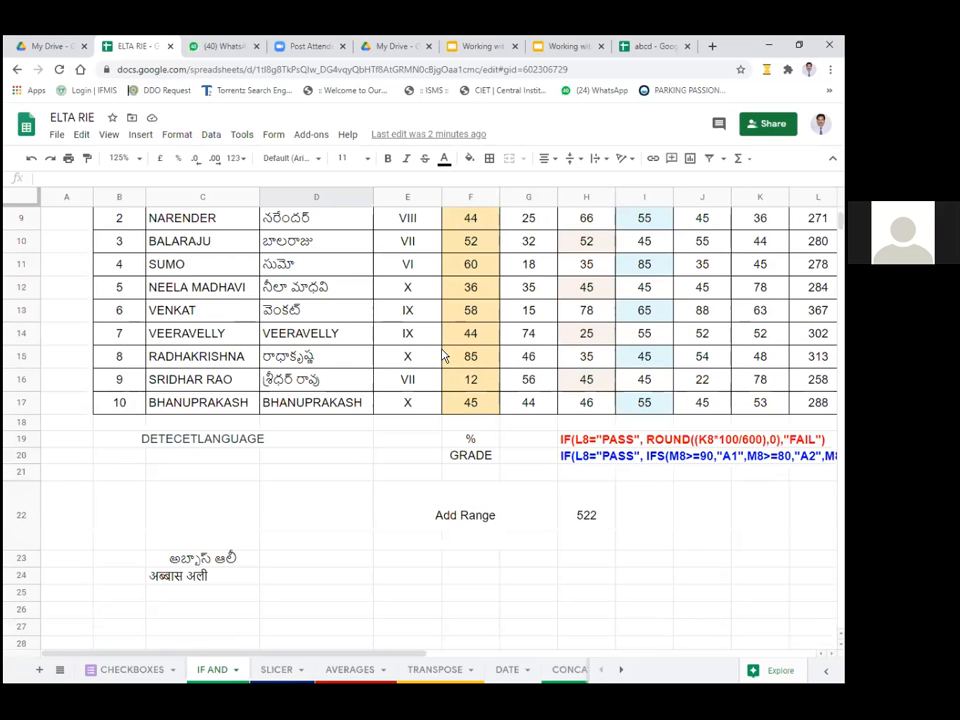
{"action": "scroll", "coordinate": [441, 357], "scroll_direction": "down", "scroll_amount": 1}
{"action": "scroll", "coordinate": [441, 357], "scroll_direction": "down", "scroll_amount": 1}
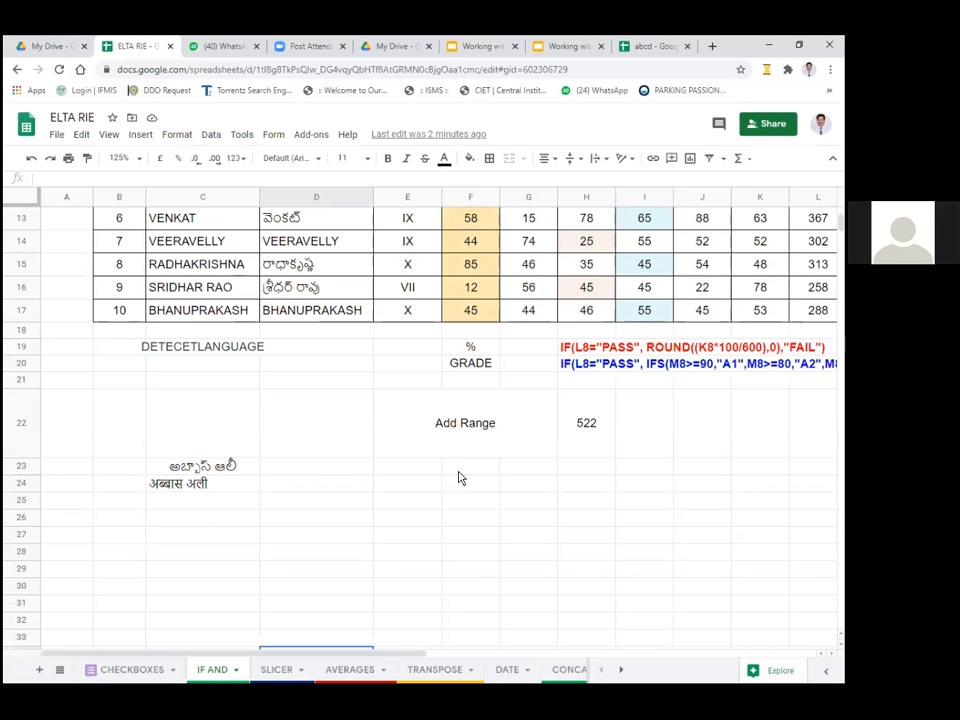
{"action": "left_click", "coordinate": [459, 474]}
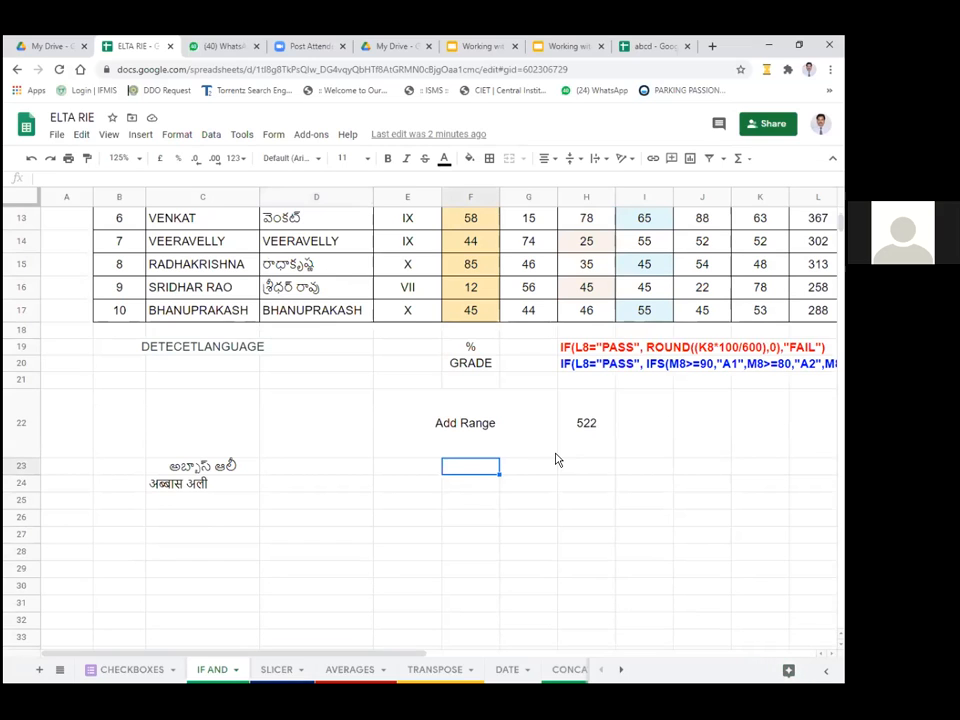
{"action": "scroll", "coordinate": [560, 458], "scroll_direction": "up", "scroll_amount": 1}
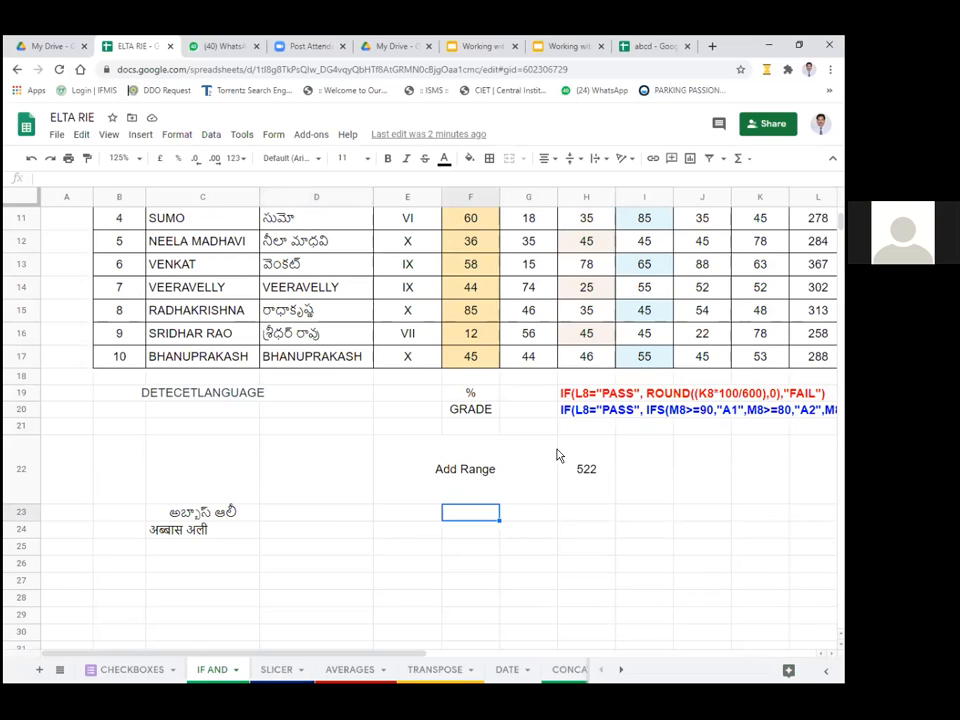
{"action": "type", "text": "="}
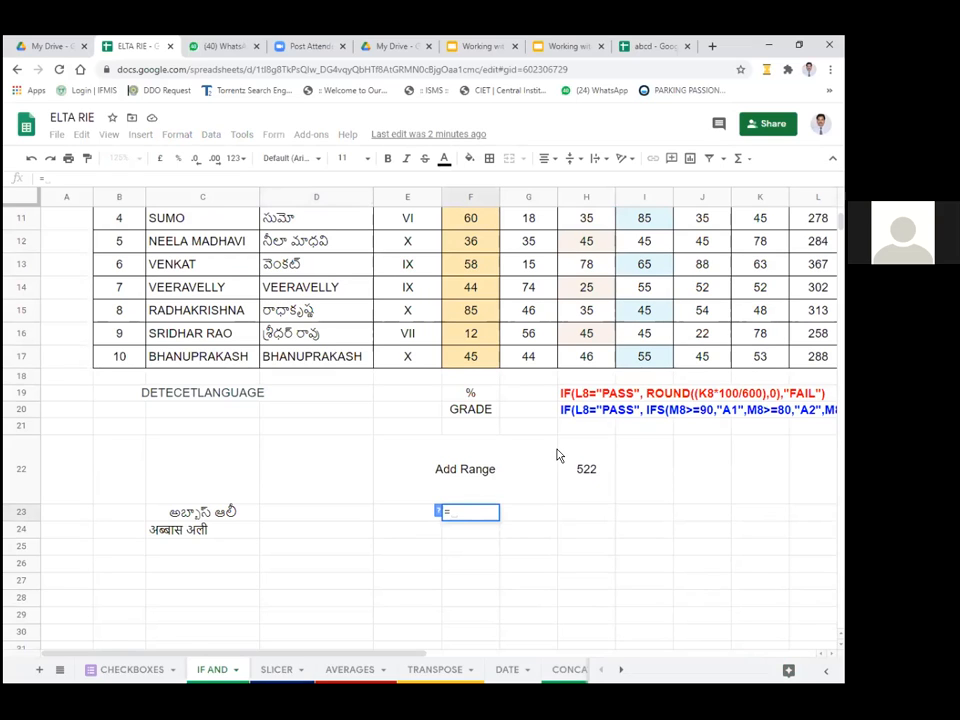
{"action": "left_click", "coordinate": [478, 289]}
{"action": "type", "text": "+"}
{"action": "left_click", "coordinate": [477, 337]}
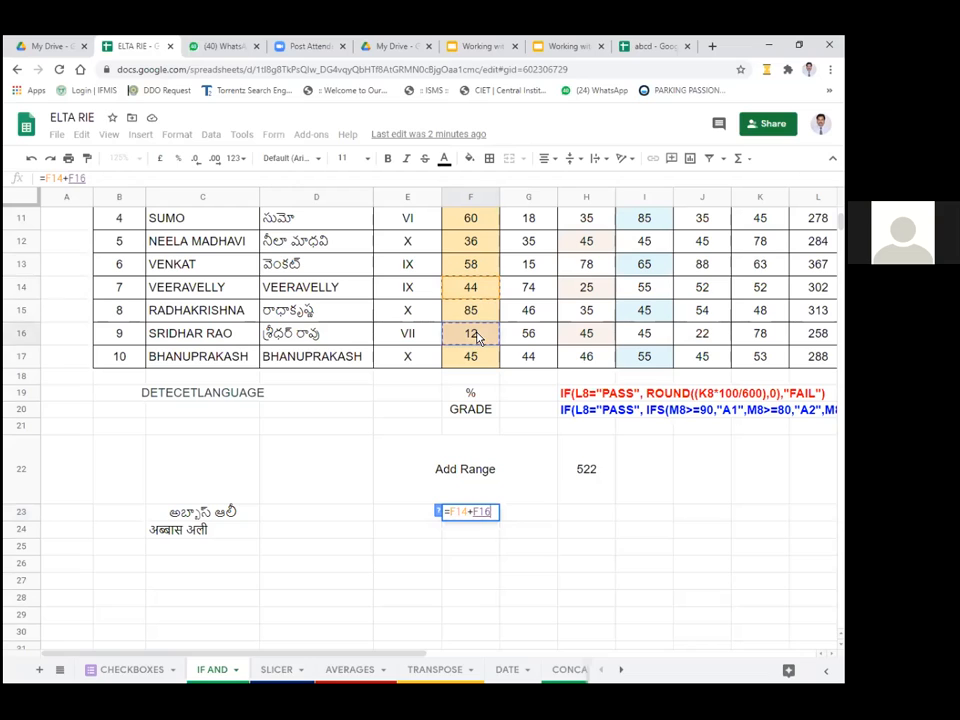
{"action": "type", "text": "+"}
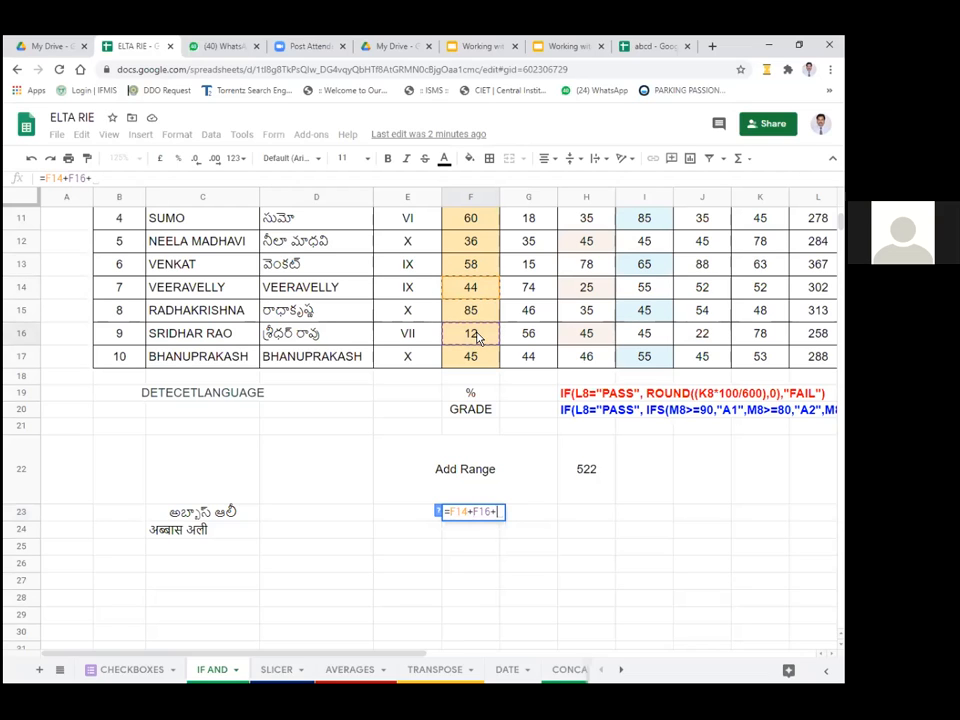
{"action": "left_click", "coordinate": [466, 359]}
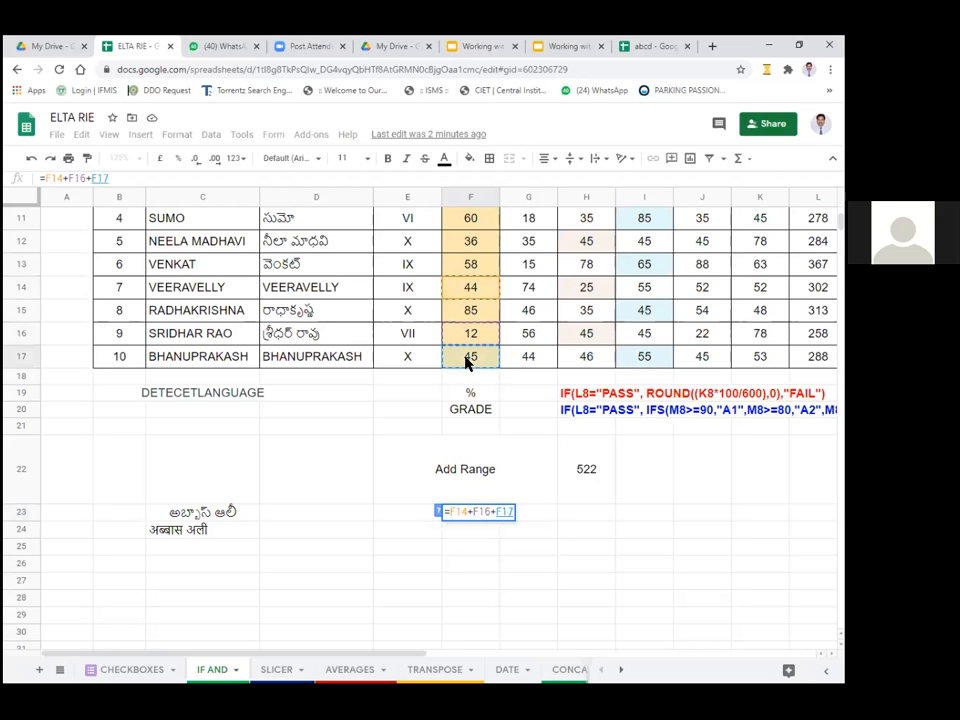
{"action": "key", "text": "Return"}
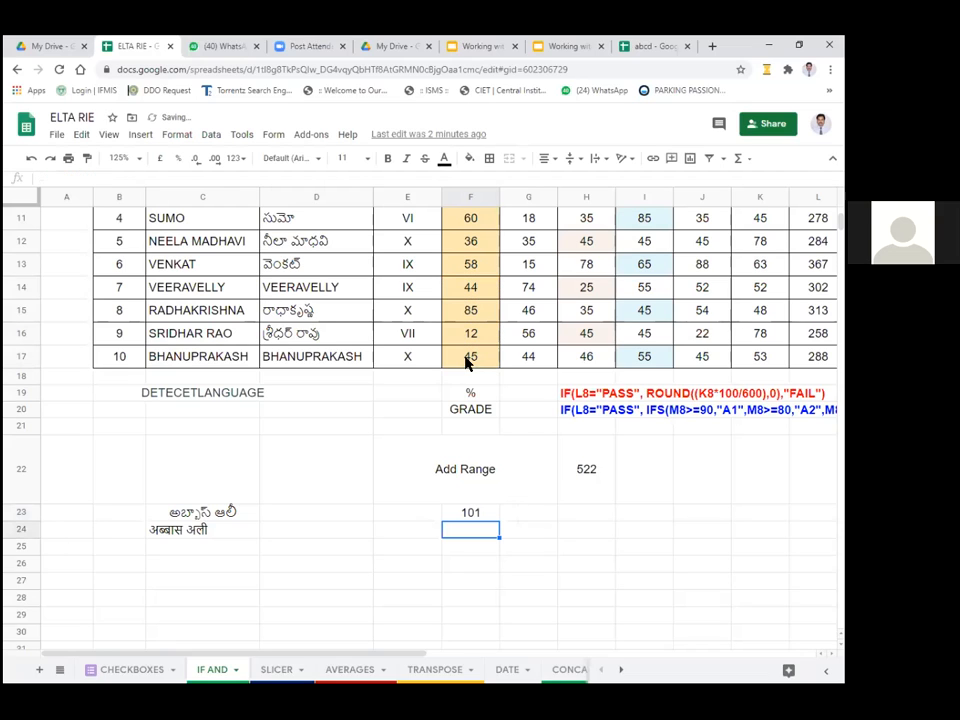
- Examine the addition formula in F23 and the GOOGLETRANSLATE formula in C23, highlighting its function name, without keeping any edit
{"action": "left_click", "coordinate": [476, 516]}
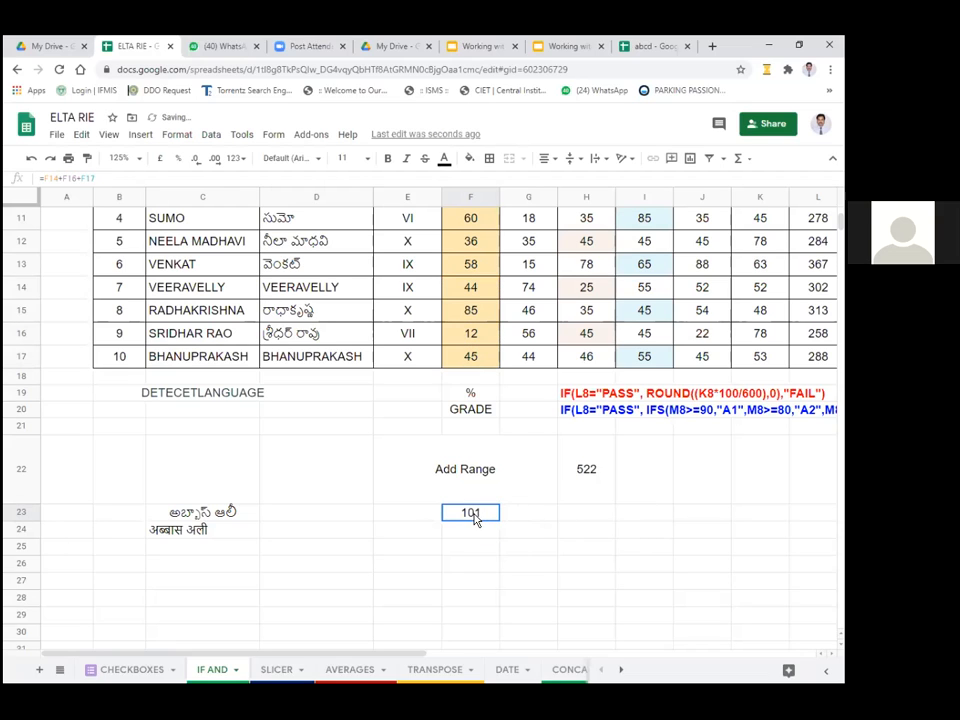
{"action": "double_click", "coordinate": [476, 514]}
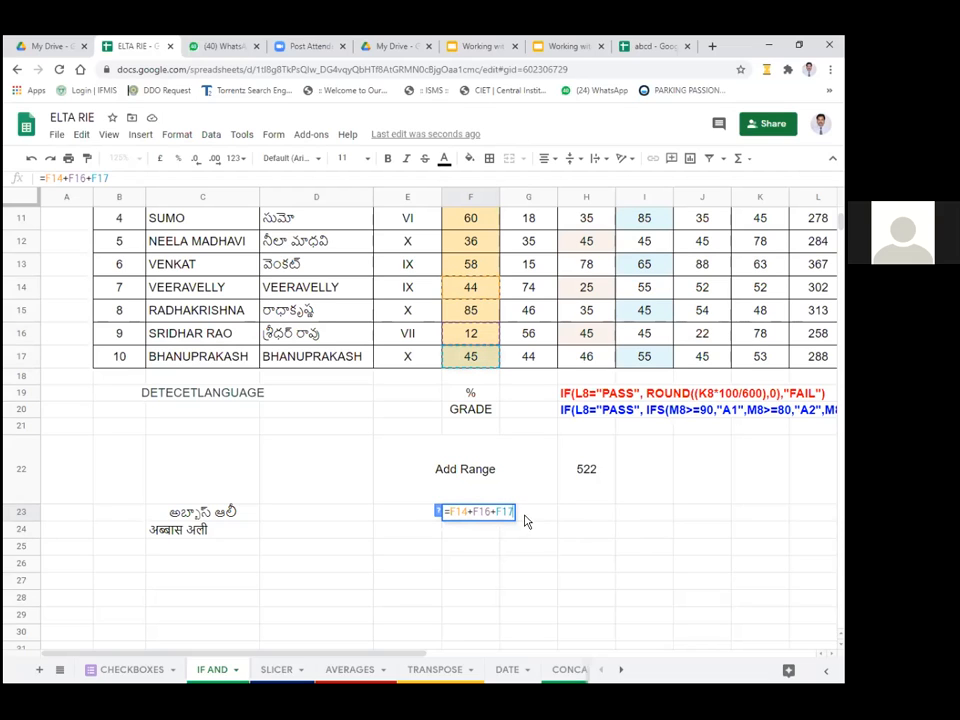
{"action": "left_click", "coordinate": [192, 515]}
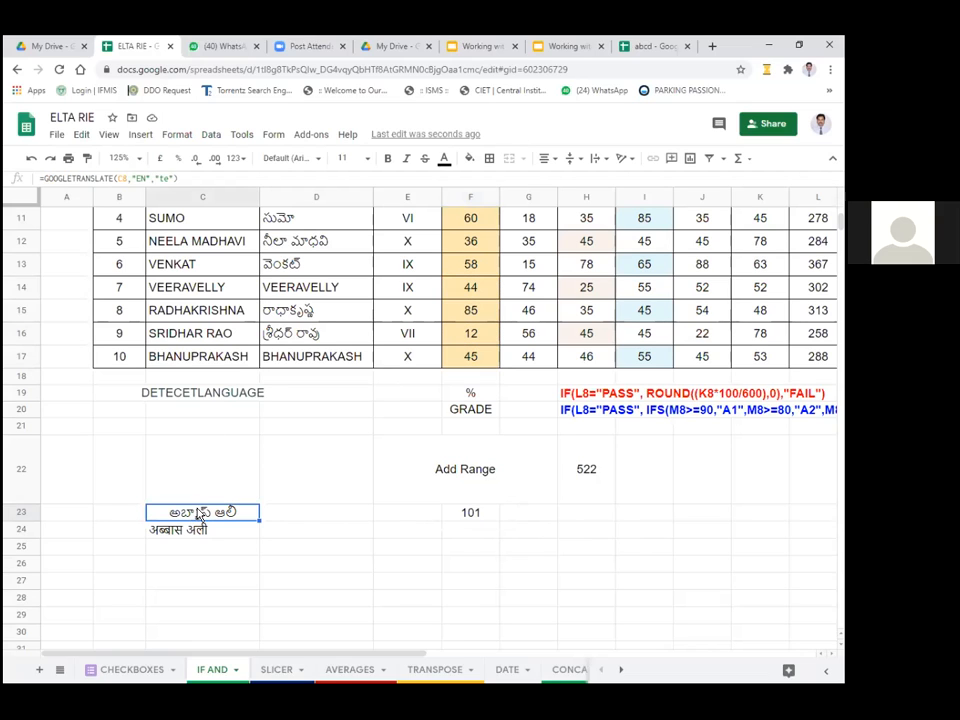
{"action": "double_click", "coordinate": [199, 513]}
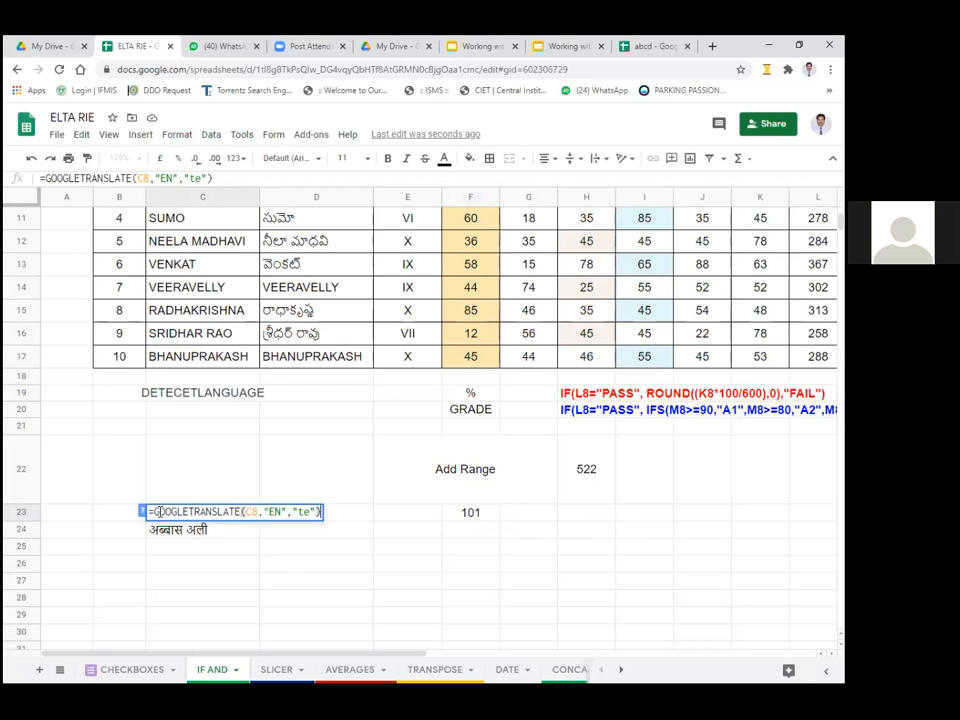
{"action": "left_click_drag", "start_coordinate": [155, 511], "coordinate": [240, 512]}
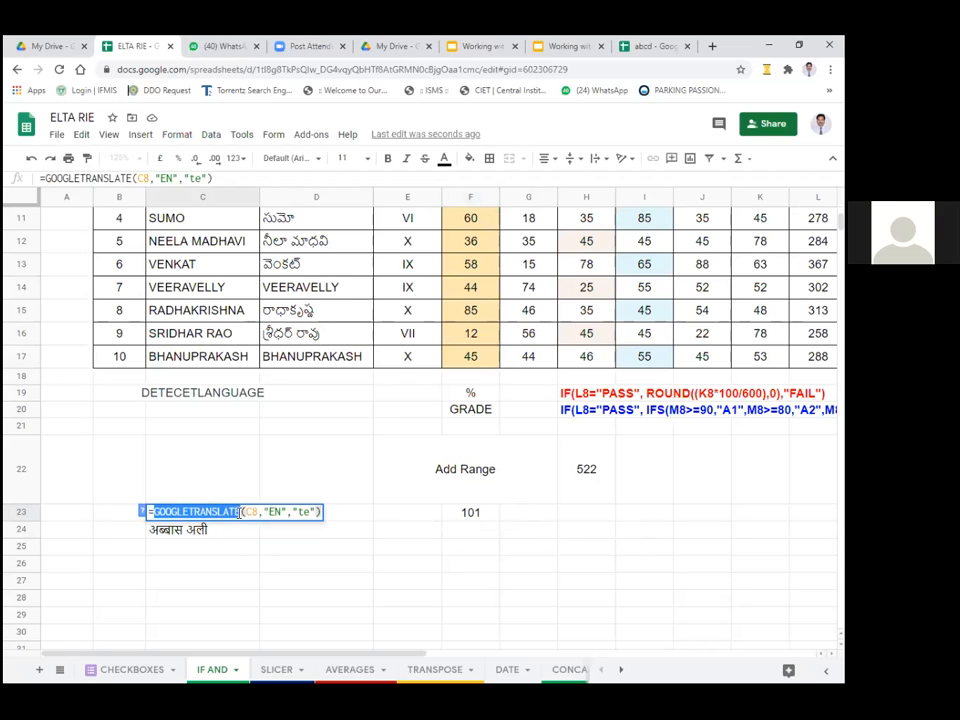
{"action": "left_click", "coordinate": [240, 560]}
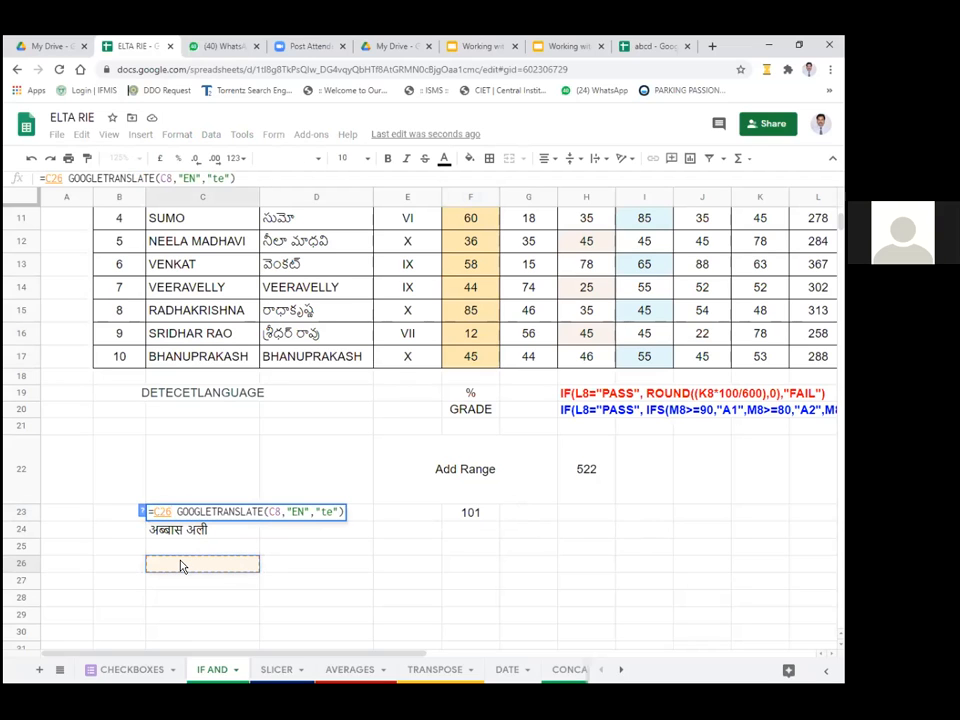
{"action": "key", "text": "Escape"}
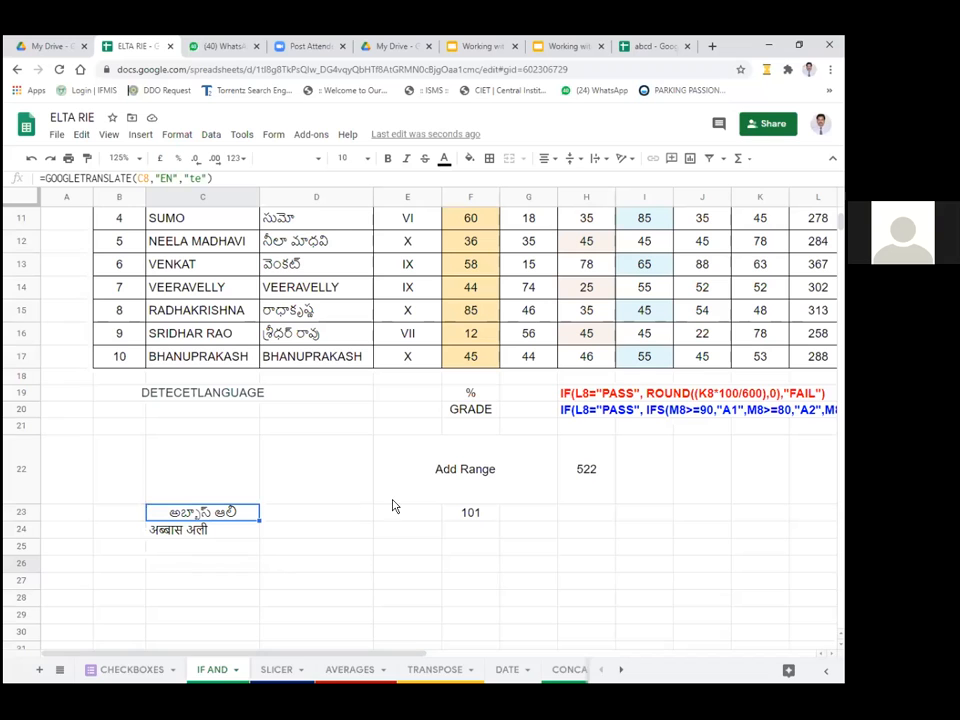
{"action": "left_click", "coordinate": [476, 516]}
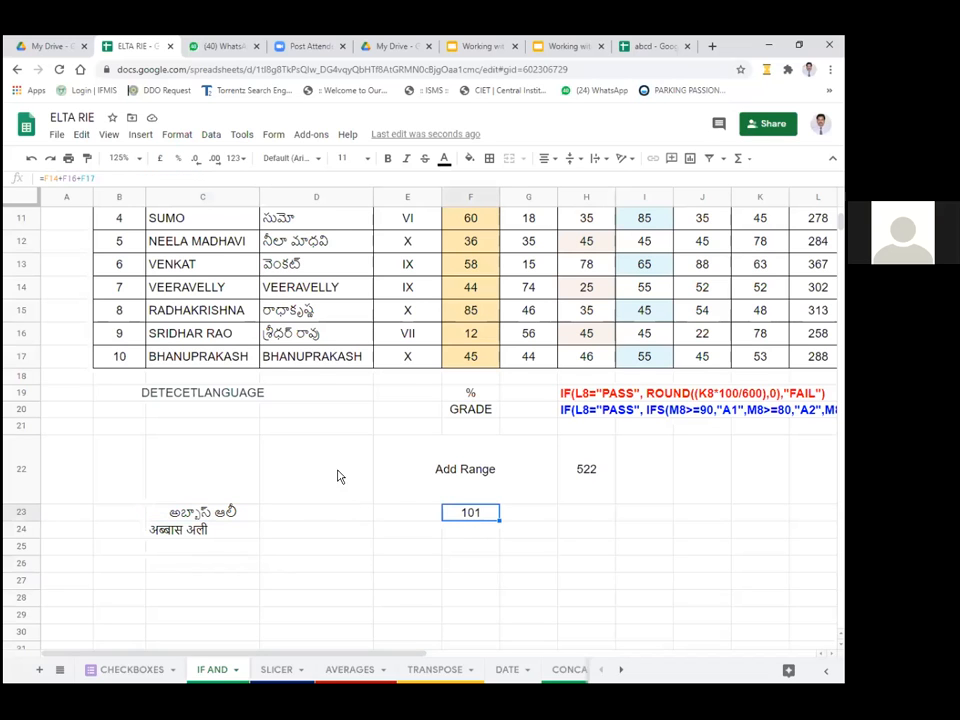
{"action": "scroll", "coordinate": [326, 471], "scroll_direction": "up", "scroll_amount": 3}
{"action": "scroll", "coordinate": [323, 469], "scroll_direction": "down", "scroll_amount": 3}
{"action": "left_click", "coordinate": [330, 515]}
{"action": "type", "text": "="}
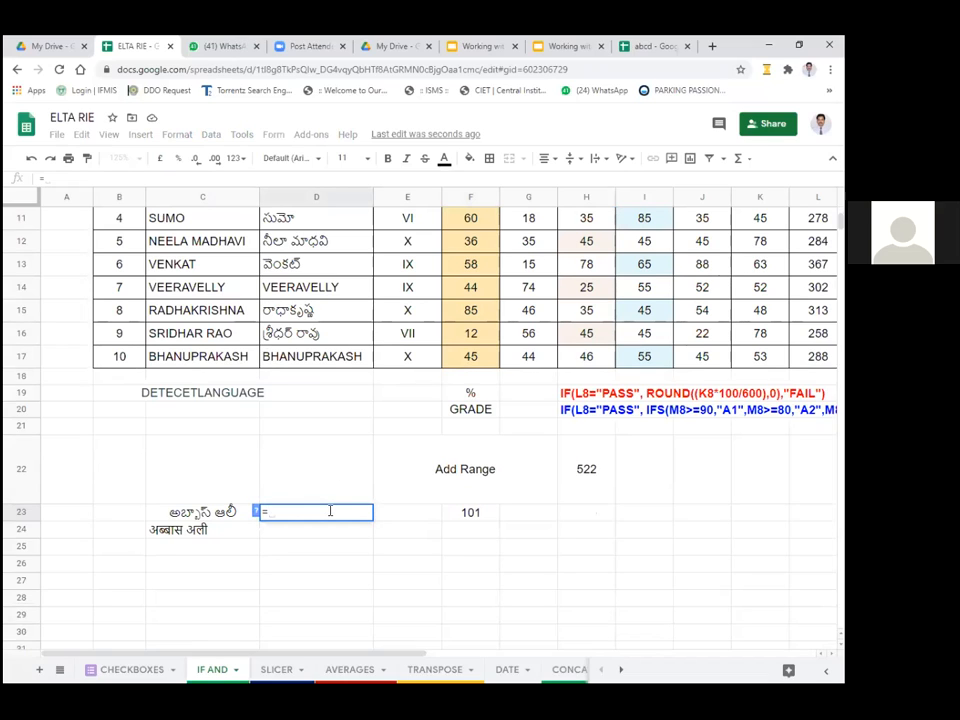
{"action": "key", "text": "Escape"}
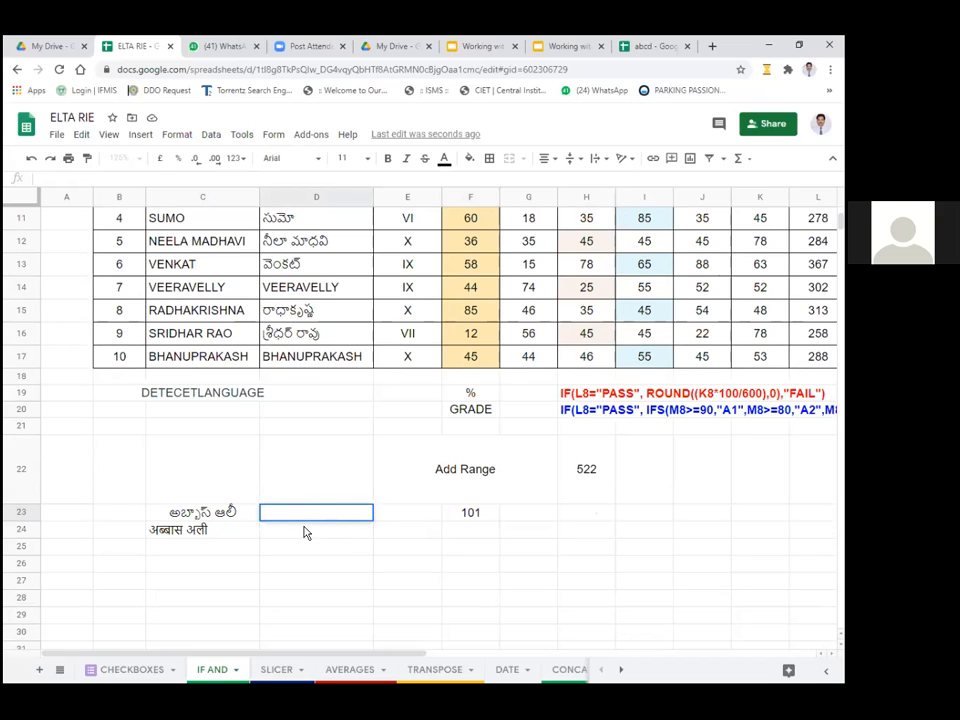
- Enter the plain text SUM in cell D23
{"action": "left_click", "coordinate": [305, 527]}
{"action": "left_click", "coordinate": [307, 515]}
{"action": "type", "text": "SUM"}
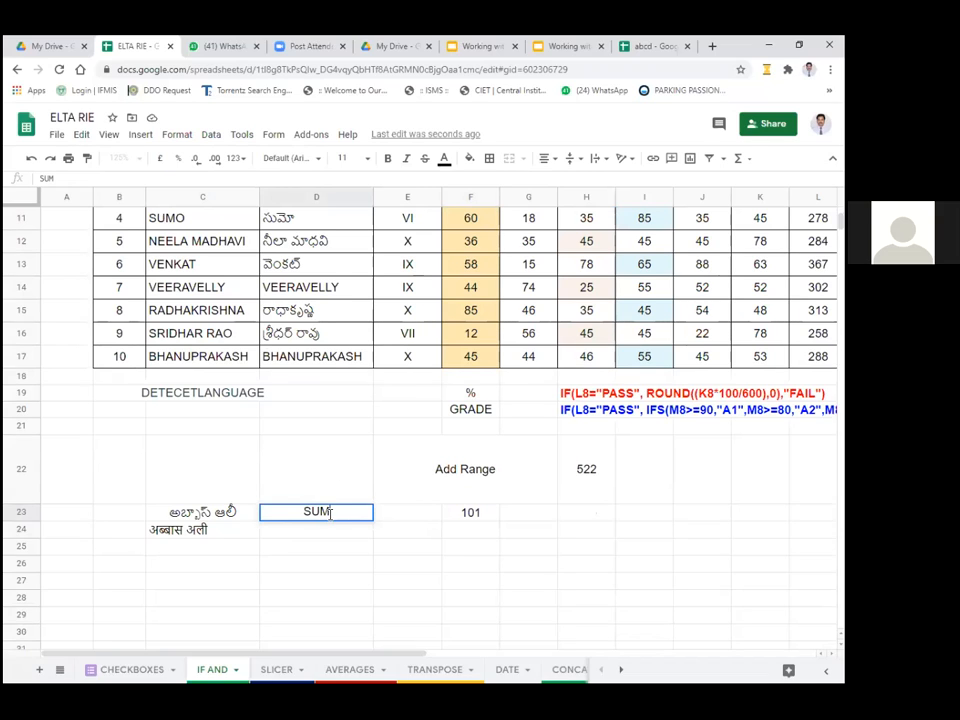
{"action": "key", "text": "Return"}
- Enter the formula =SUM(D23) in cell D24, directly below the SUM text
{"action": "type", "text": "="}
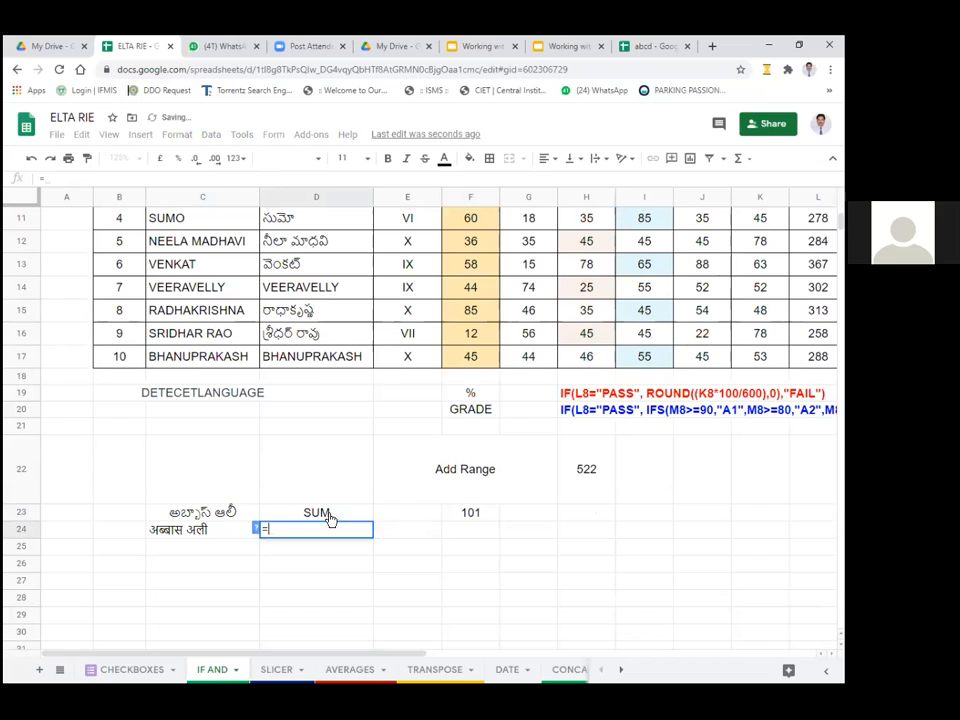
{"action": "type", "text": "SUM("}
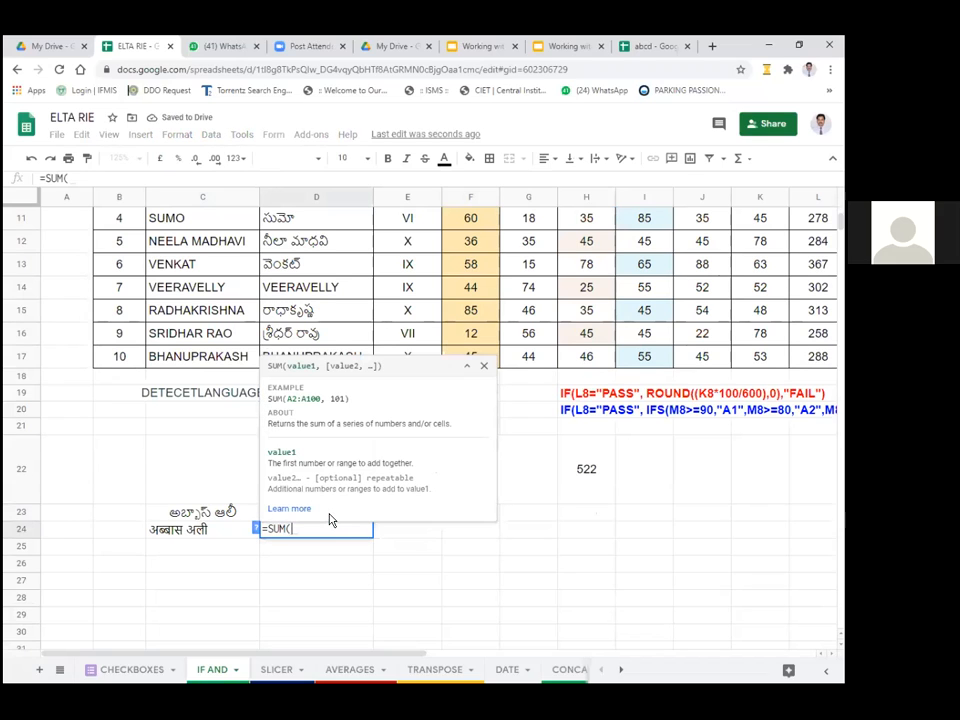
{"action": "left_click", "coordinate": [466, 582]}
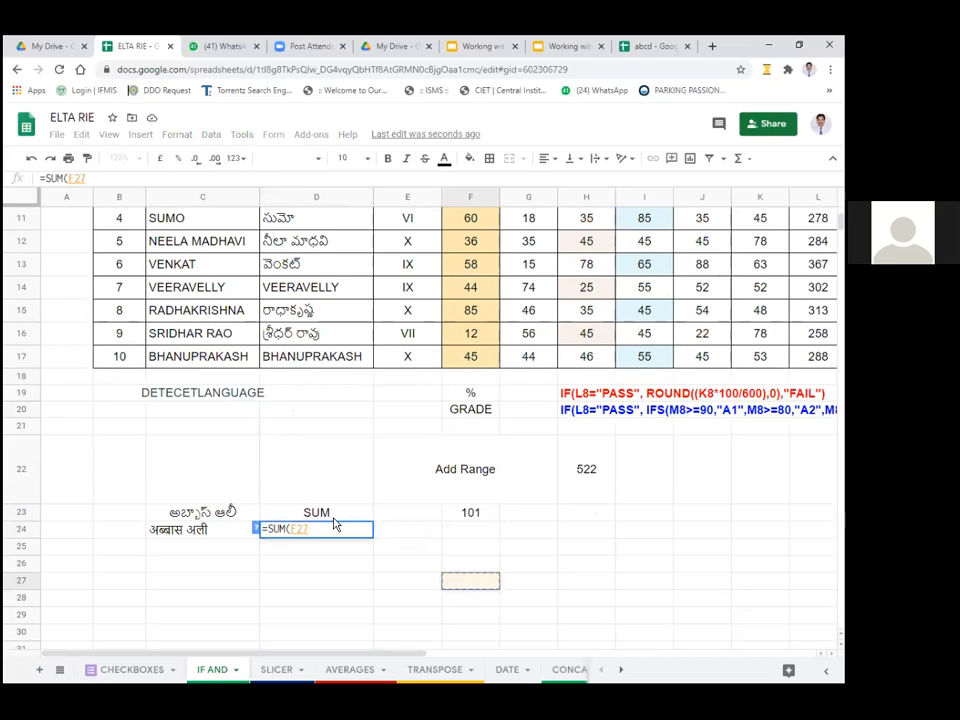
{"action": "left_click", "coordinate": [330, 514]}
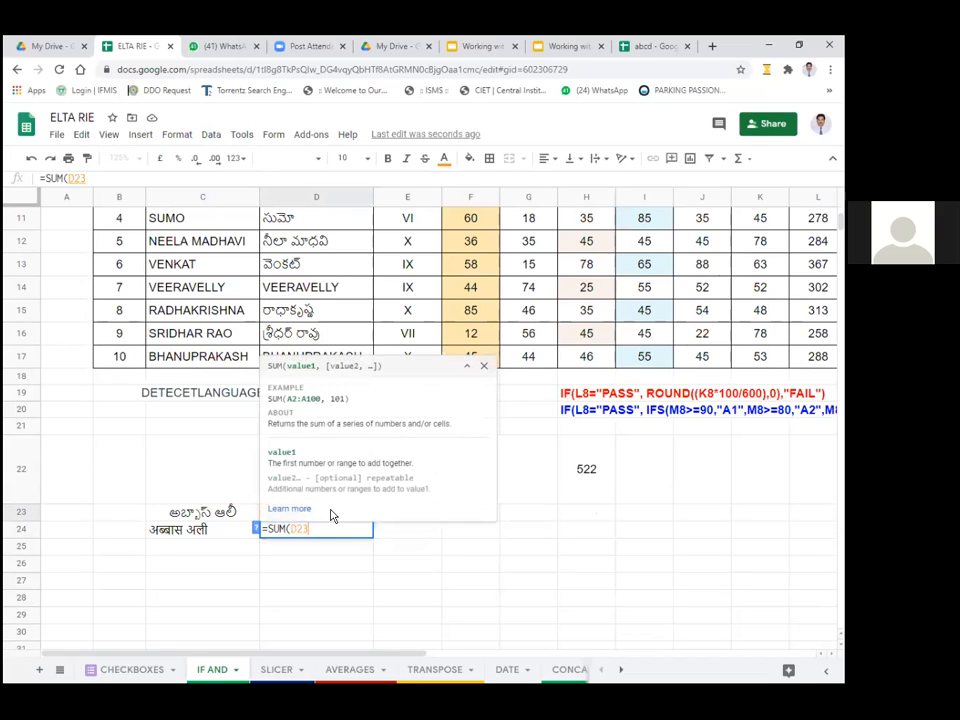
{"action": "left_click", "coordinate": [480, 372]}
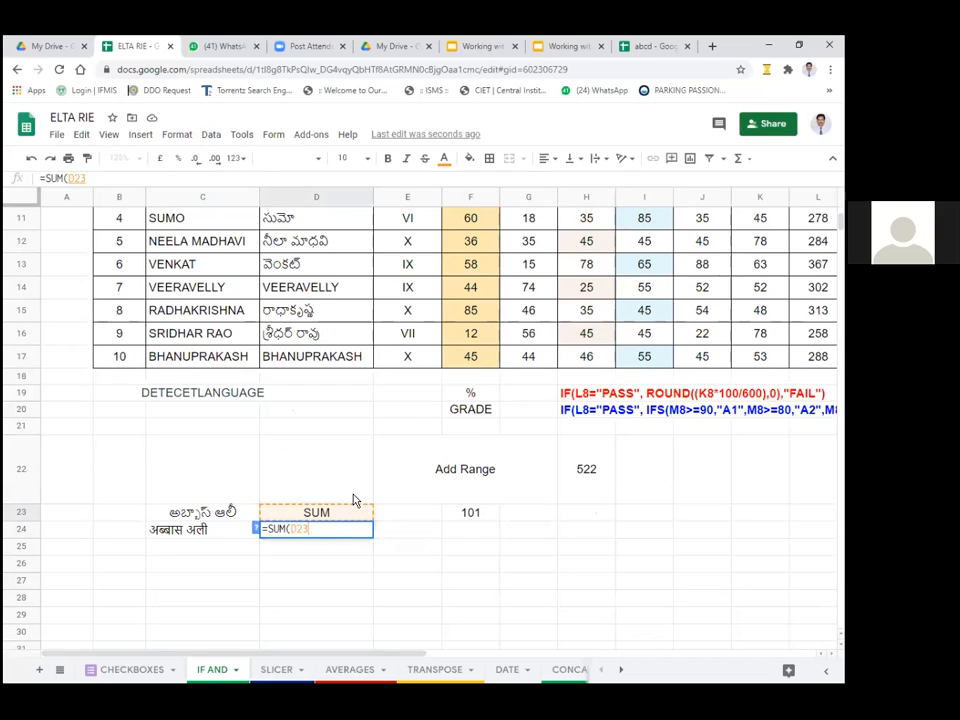
{"action": "key", "text": "Return"}
{"action": "left_click", "coordinate": [320, 566]}
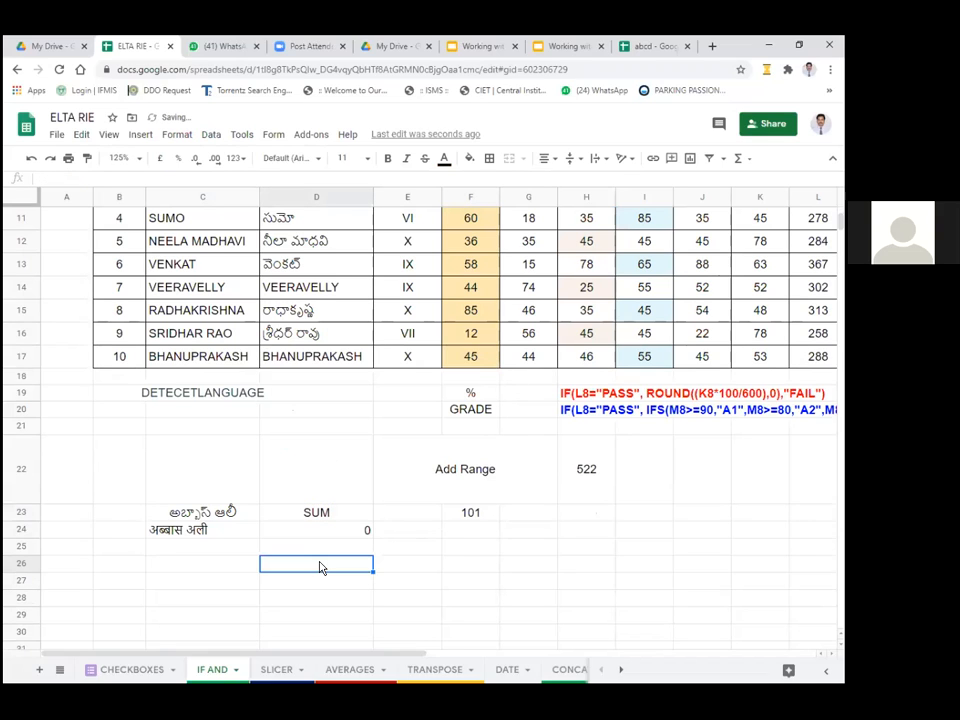
- Remove the equals sign from the formula in D24 so the cell holds the plain text SUM(D23)
{"action": "left_click", "coordinate": [347, 531]}
{"action": "double_click", "coordinate": [352, 525]}
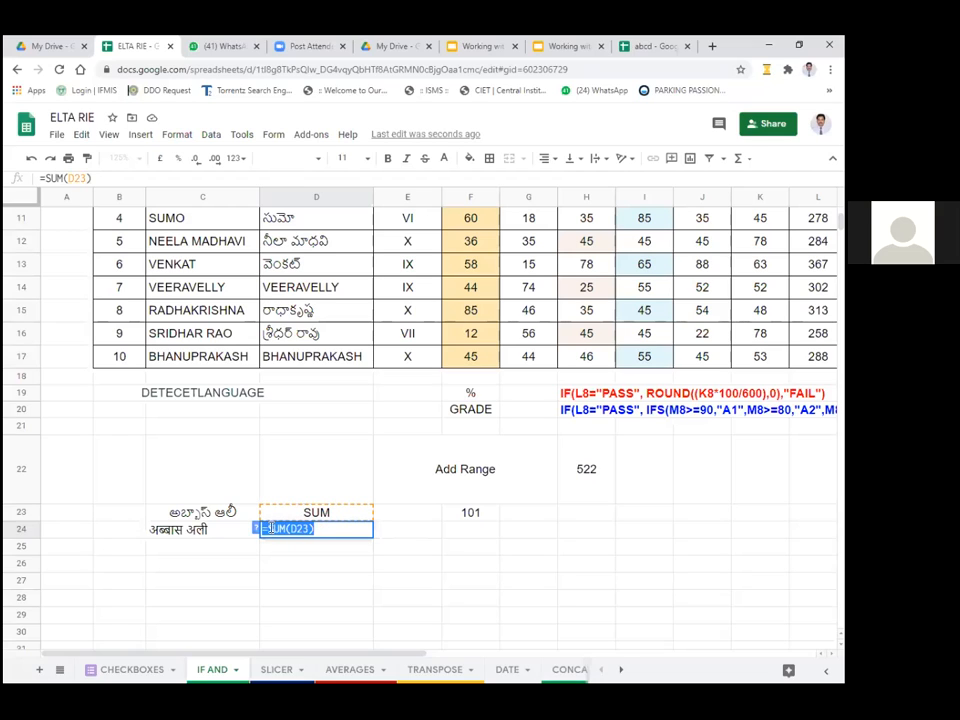
{"action": "left_click", "coordinate": [280, 527]}
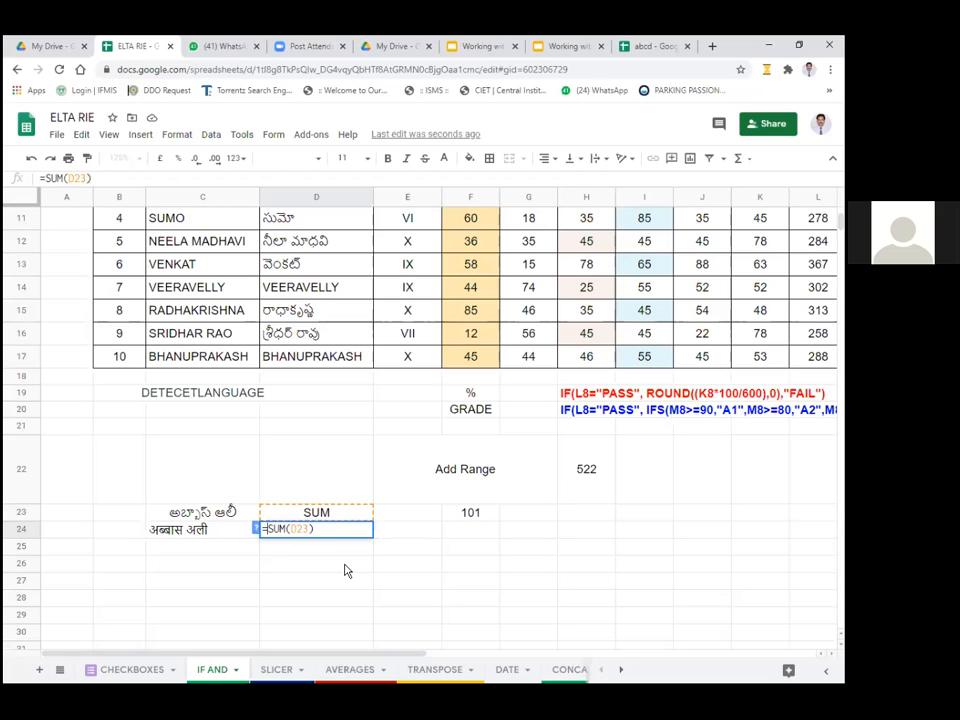
{"action": "key", "text": "Delete"}
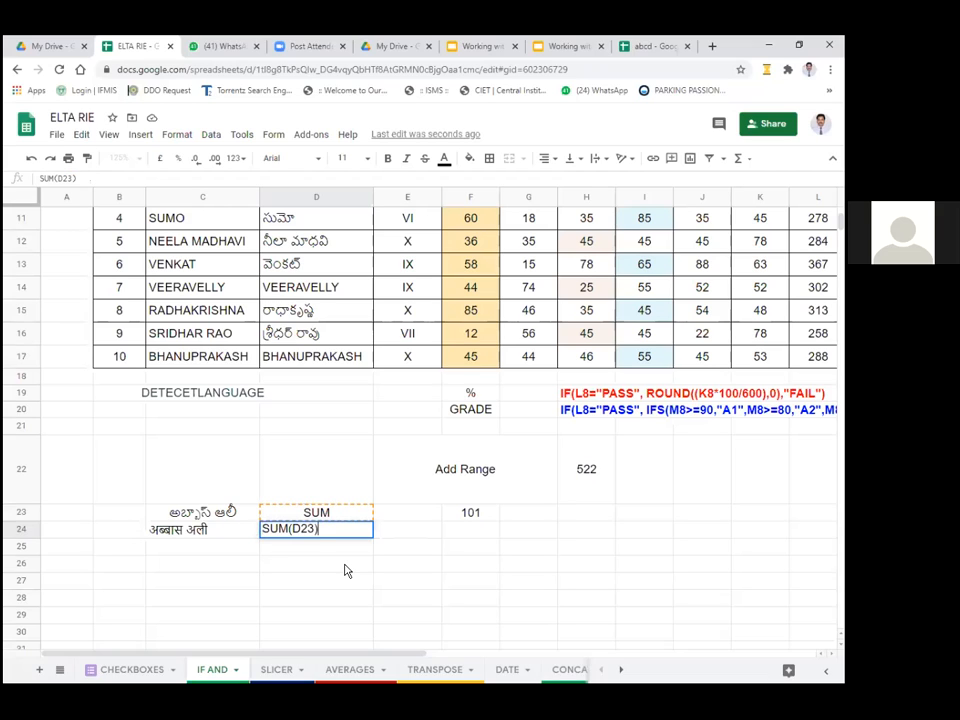
{"action": "key", "text": "Return"}
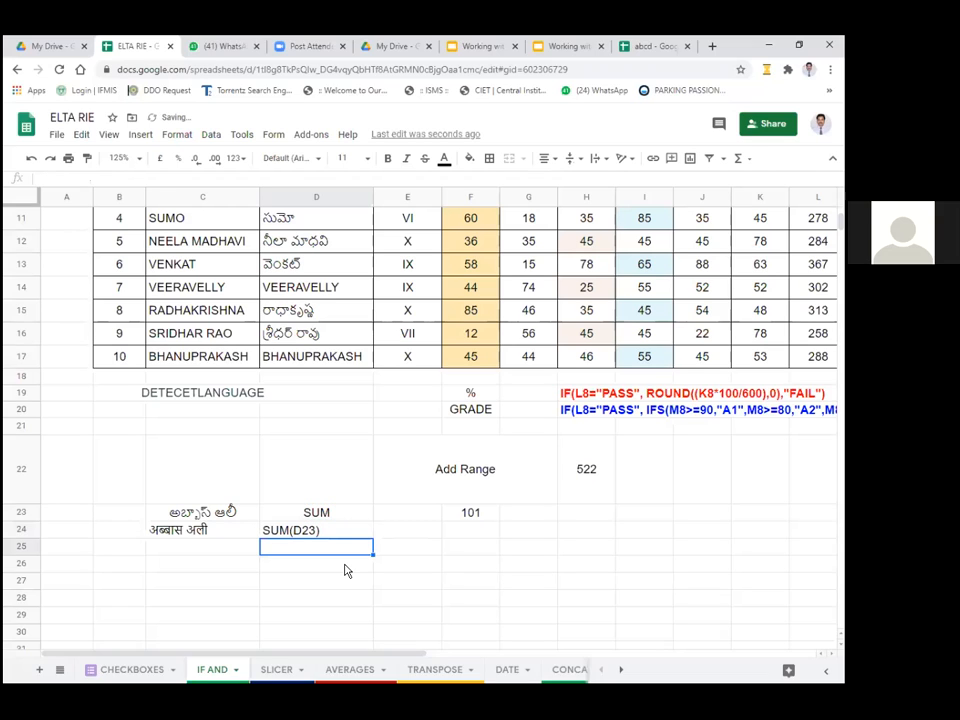
- Clear the SUM examples from cells D23 and D24
{"action": "left_click", "coordinate": [326, 513]}
{"action": "left_click_drag", "start_coordinate": [326, 533], "coordinate": [325, 535]}
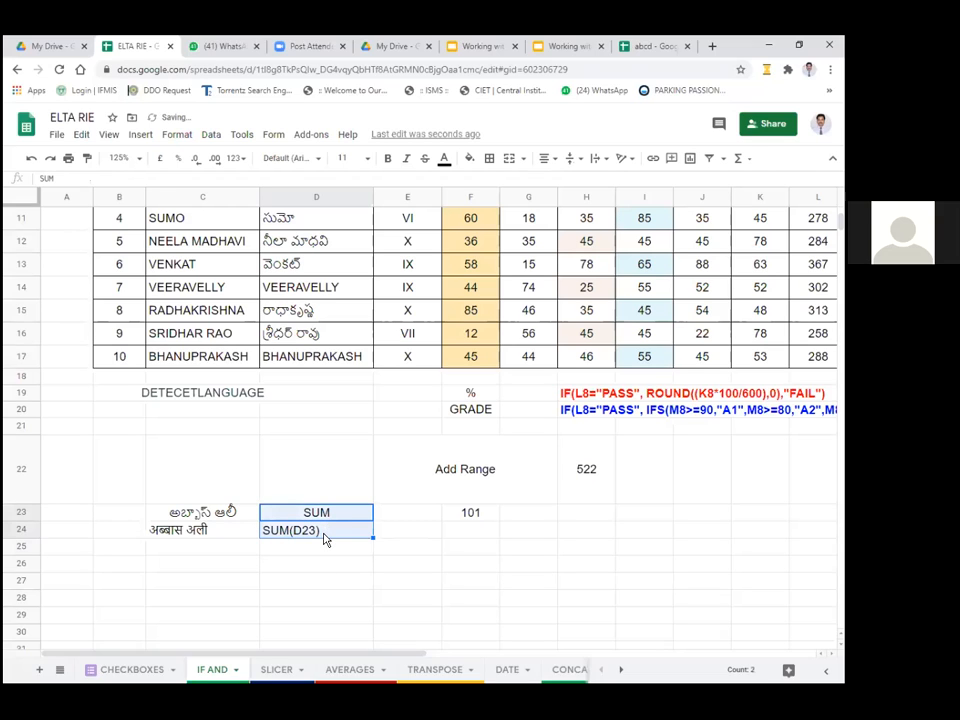
{"action": "key", "text": "Delete"}
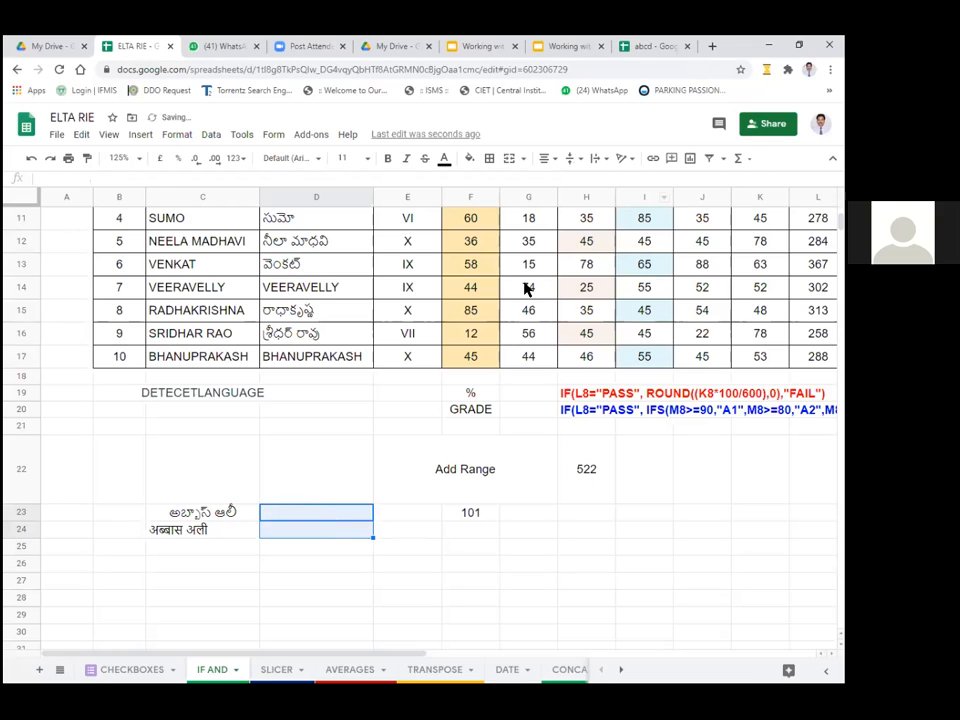
- Go through the student names in the NAME column, from C8 down to C17, and return to the first one
{"action": "scroll", "coordinate": [184, 315], "scroll_direction": "up", "scroll_amount": 3}
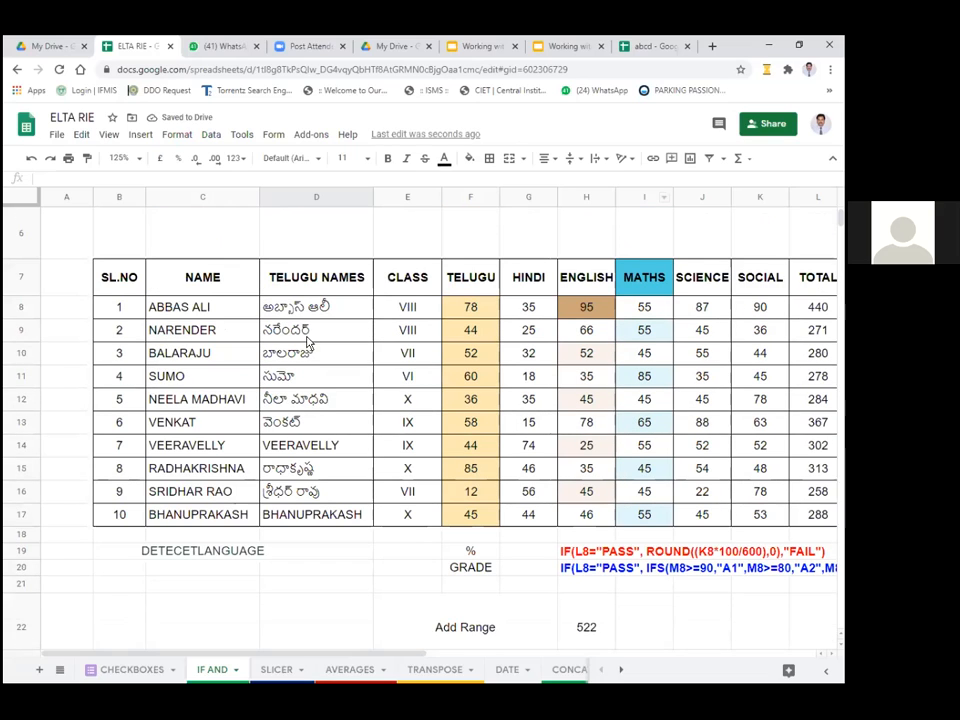
{"action": "left_click", "coordinate": [185, 307]}
{"action": "key", "text": "Down"}
{"action": "key", "text": "Down"}
{"action": "key", "text": "Down"}
{"action": "key", "text": "Down"}
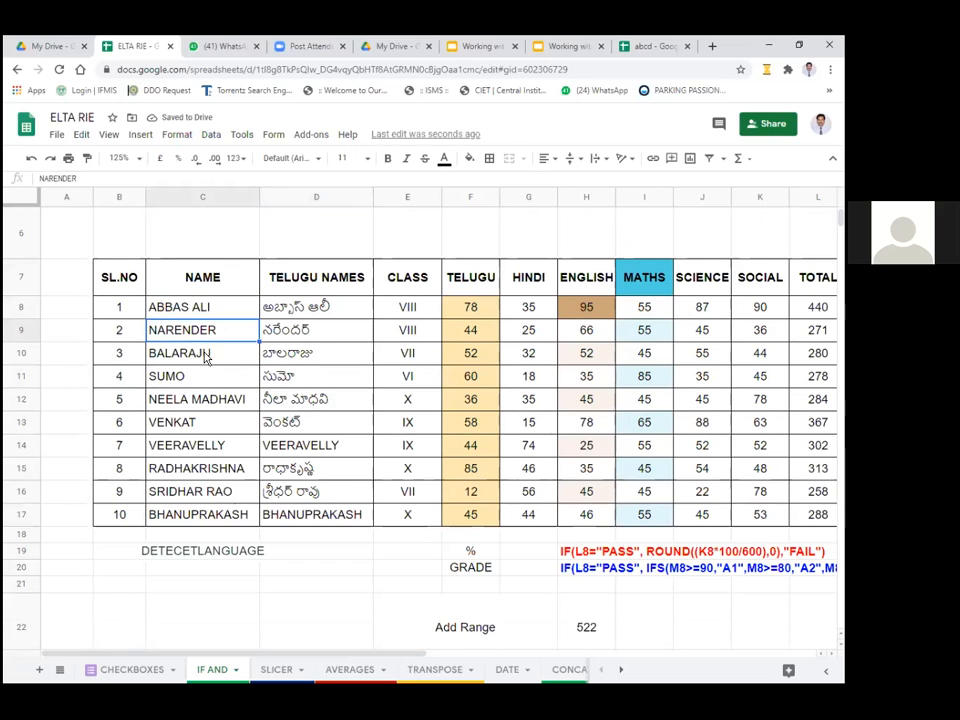
{"action": "key", "text": "Down"}
{"action": "key", "text": "Down"}
{"action": "key", "text": "Down"}
{"action": "key", "text": "Down"}
{"action": "key", "text": "Down"}
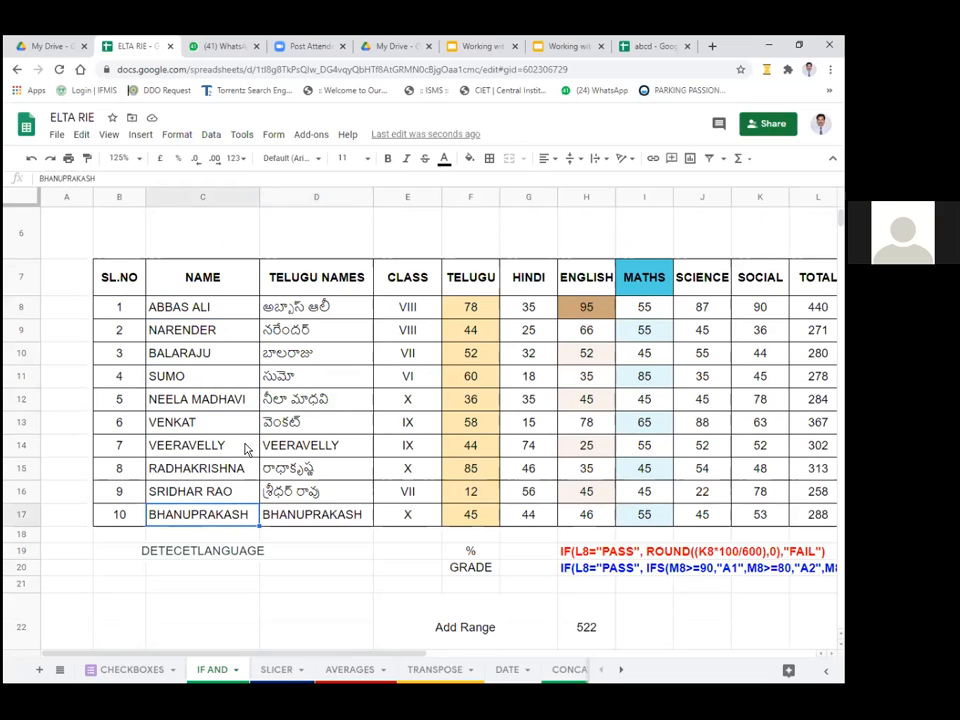
{"action": "left_click", "coordinate": [203, 311]}
- Clear all translated names from the TELUGU NAMES column, cells D8 to D17
{"action": "left_click", "coordinate": [298, 309]}
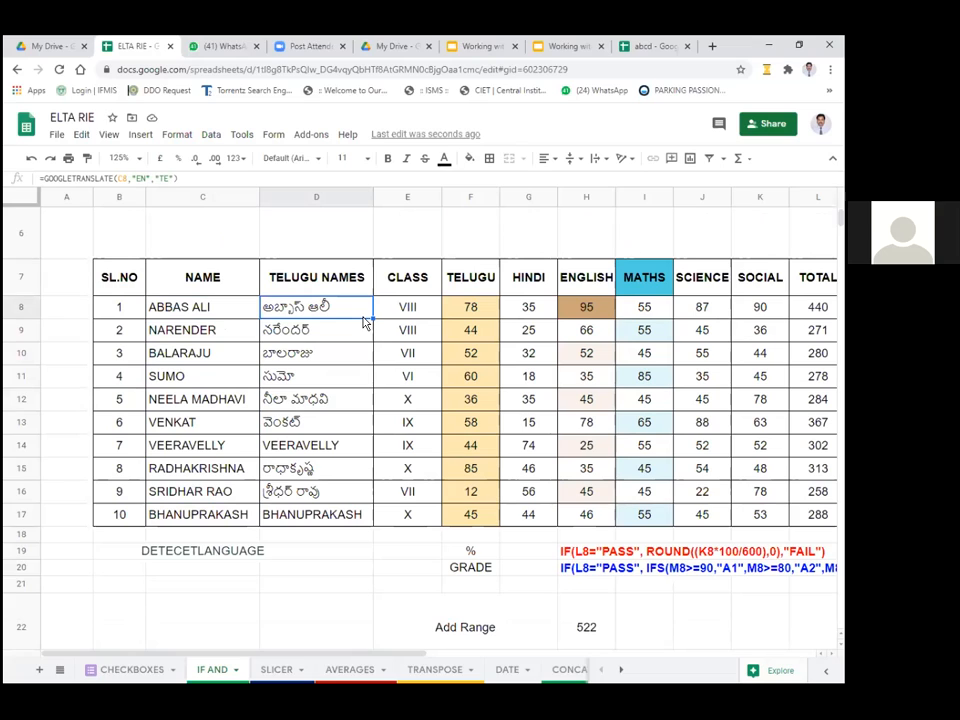
{"action": "key", "text": "shift+Down"}
{"action": "key", "text": "shift+Down"}
{"action": "key", "text": "shift+Down"}
{"action": "key", "text": "shift+Down"}
{"action": "key", "text": "shift+Down"}
{"action": "key", "text": "shift+Down"}
{"action": "key", "text": "shift+Down"}
{"action": "key", "text": "shift+Down"}
{"action": "key", "text": "shift+Down"}
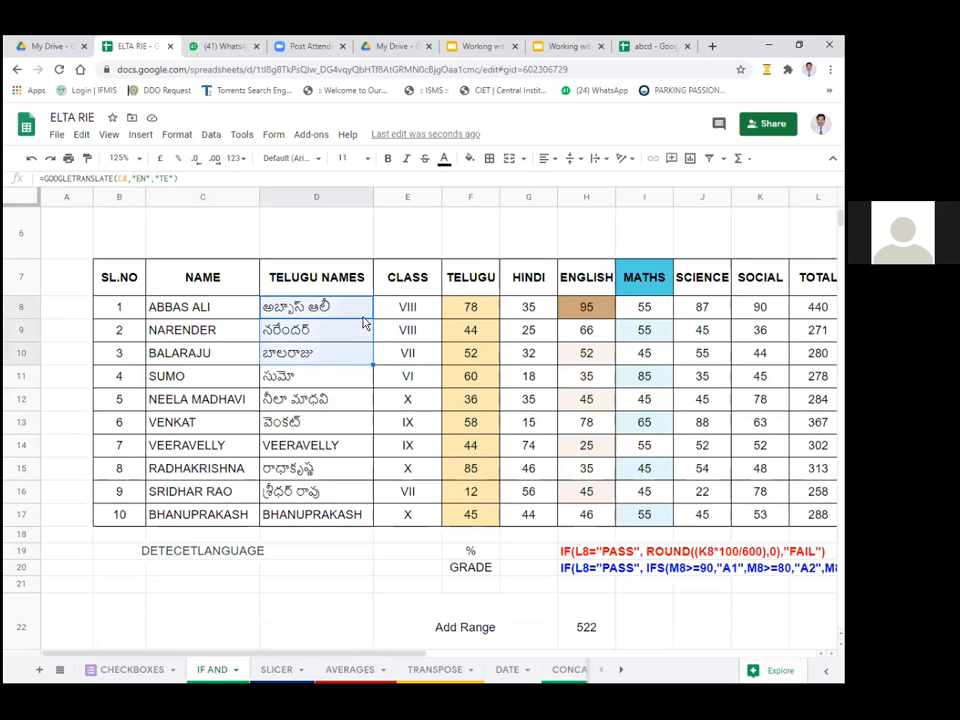
{"action": "key", "text": "Delete"}
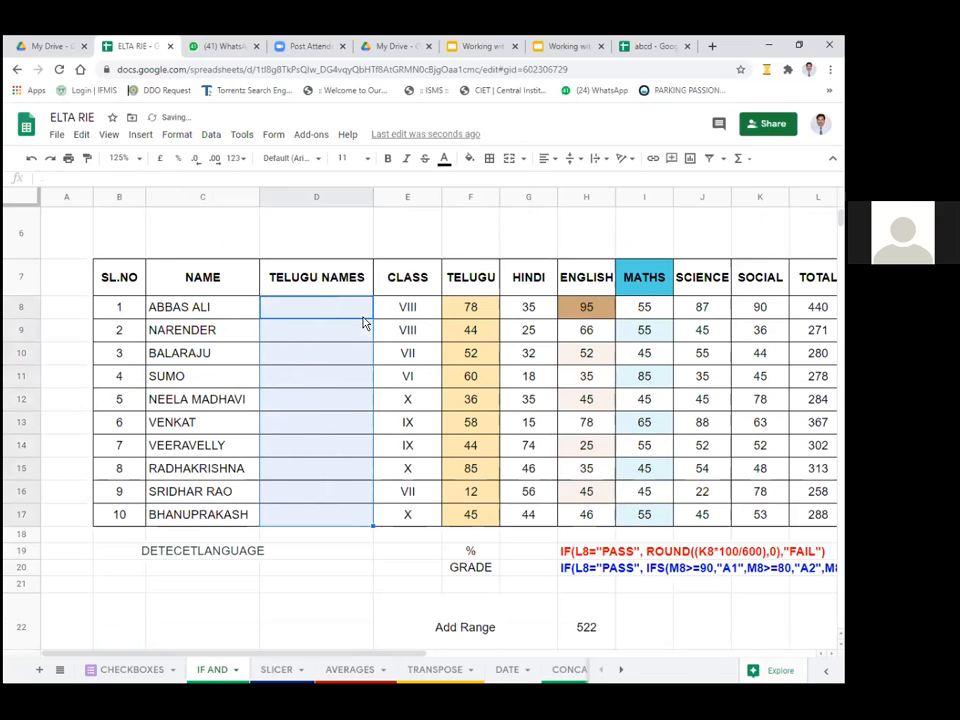
- Begin a formula in D8, the first TELUGU NAMES cell, with the function name GOOGLETRANSLATE, correcting its spelling
{"action": "left_click", "coordinate": [286, 308]}
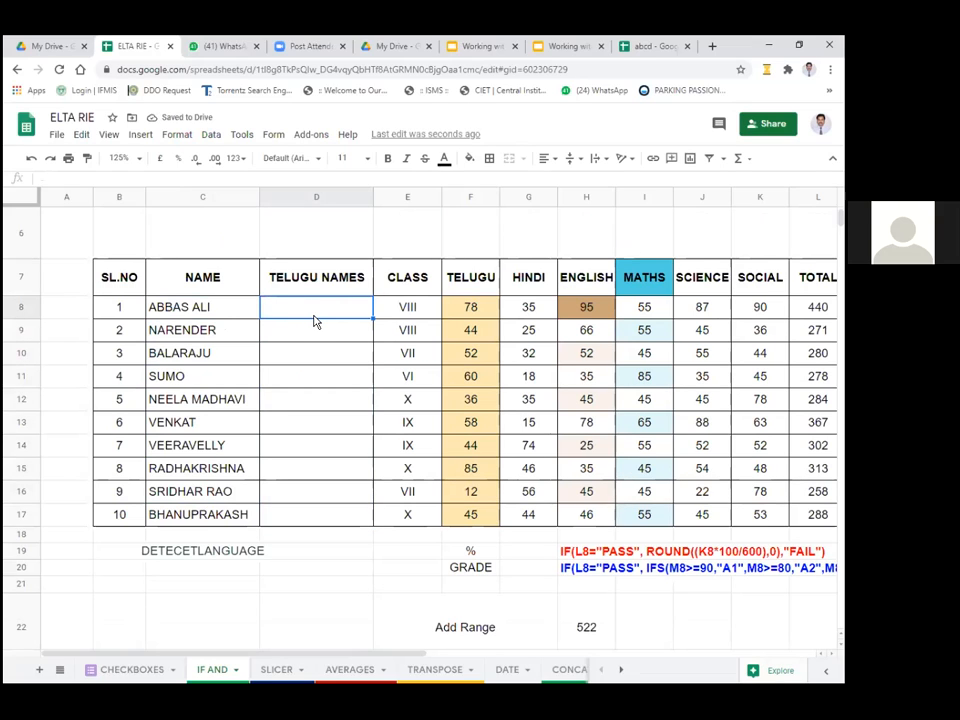
{"action": "type", "text": "="}
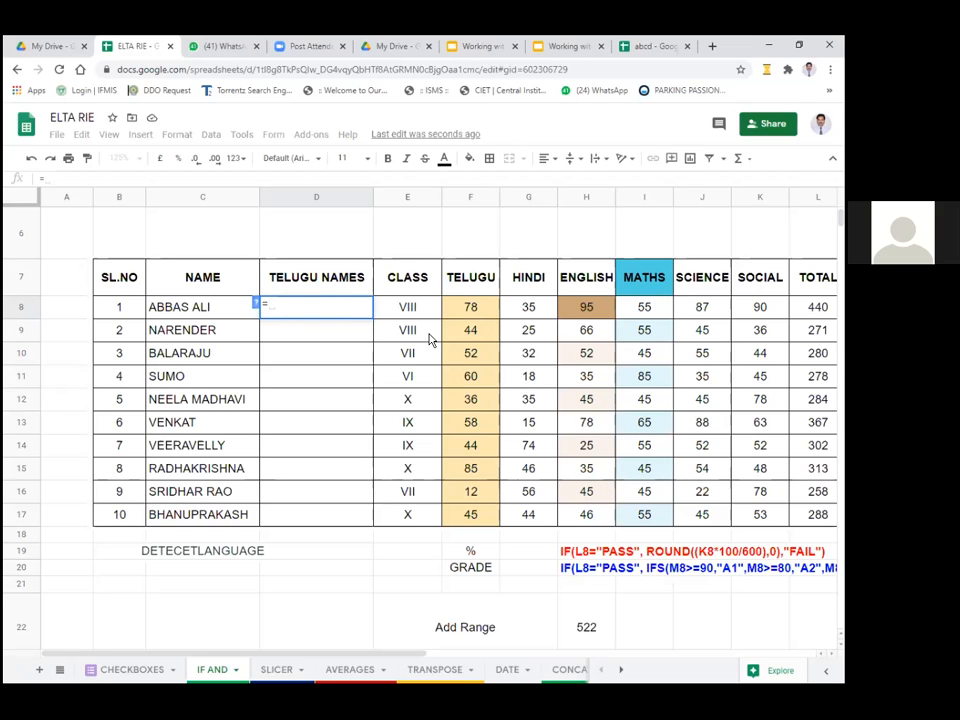
{"action": "type", "text": "GOO"}
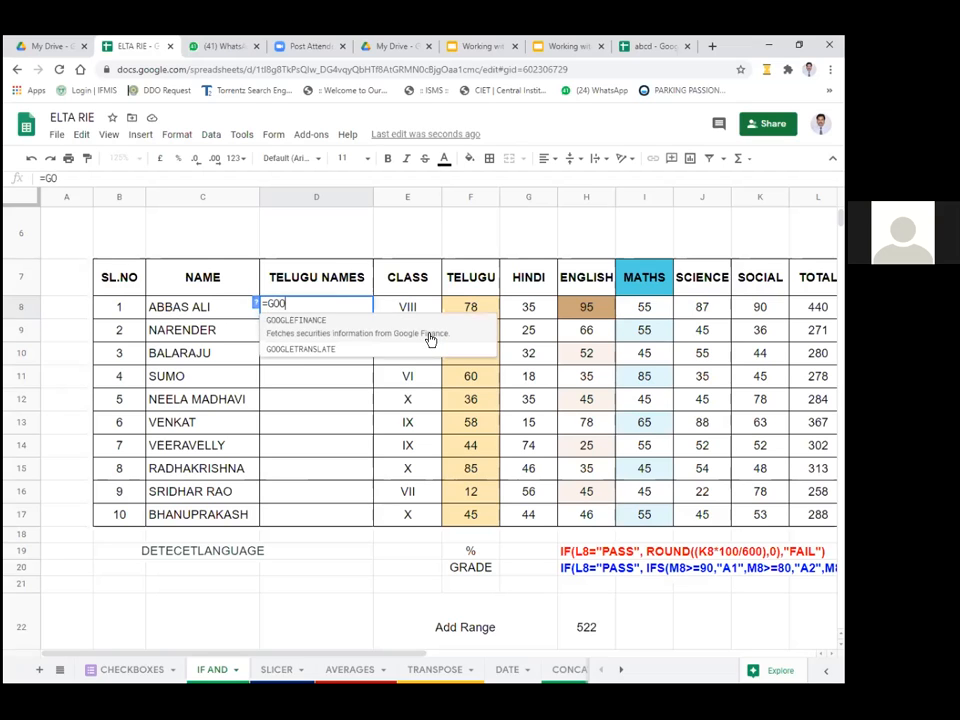
{"action": "type", "text": "LETRANSLATE"}
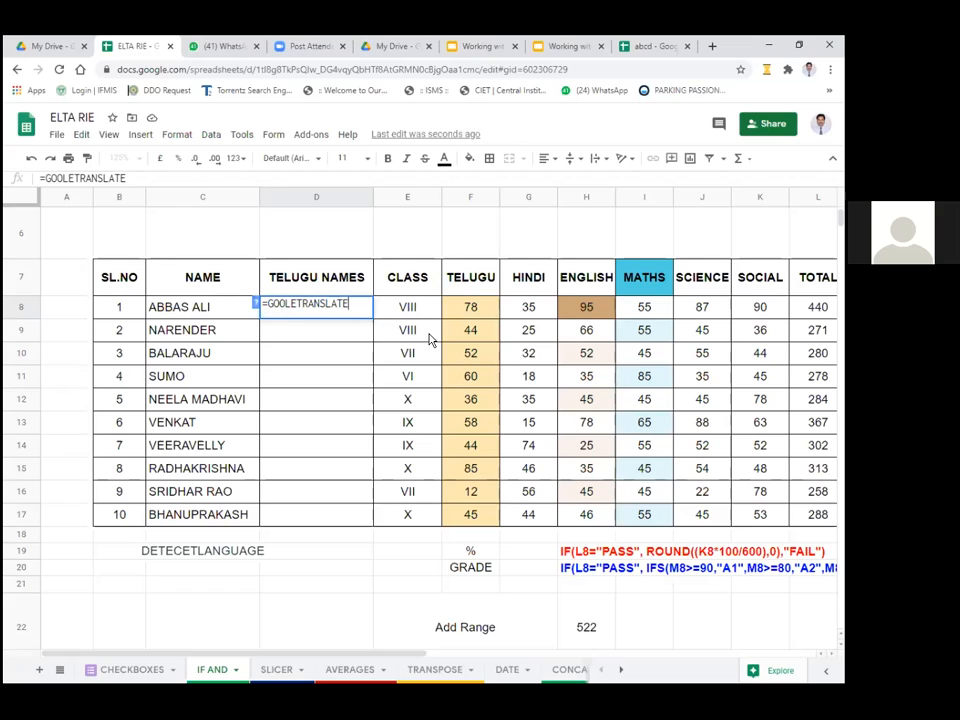
{"action": "key", "text": "Left"}
{"action": "key", "text": "Left"}
{"action": "key", "text": "Left"}
{"action": "key", "text": "Left"}
{"action": "key", "text": "Left"}
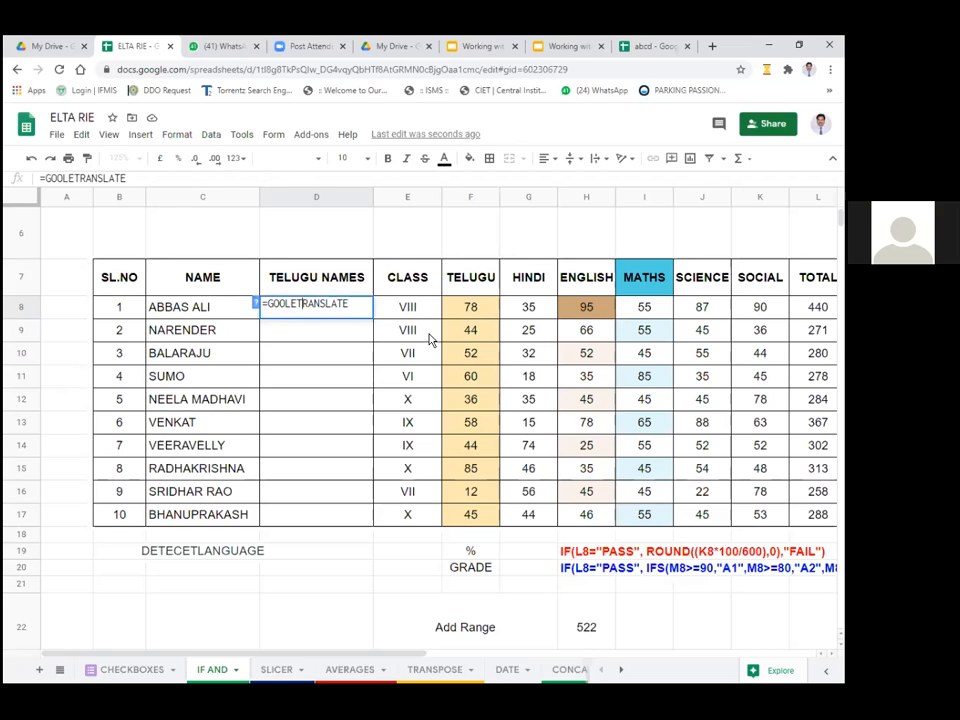
{"action": "type", "text": "G"}
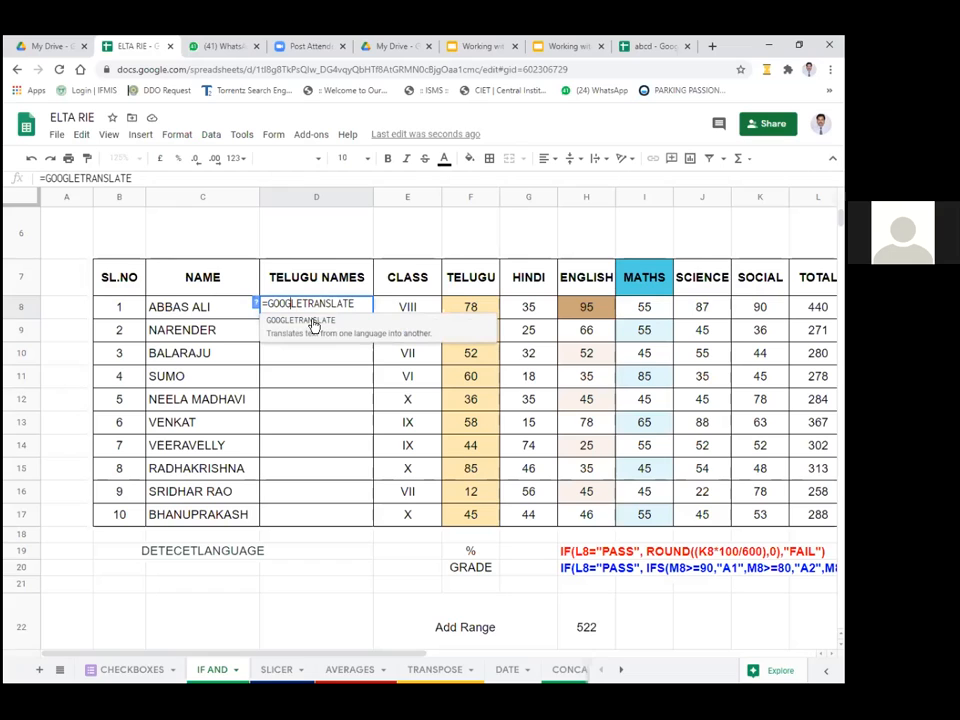
- Complete the D8 formula as =GOOGLETRANSLATE(C8,"EN","TE") and fill it down the TELUGU NAMES column to D17
{"action": "type", "text": "("}
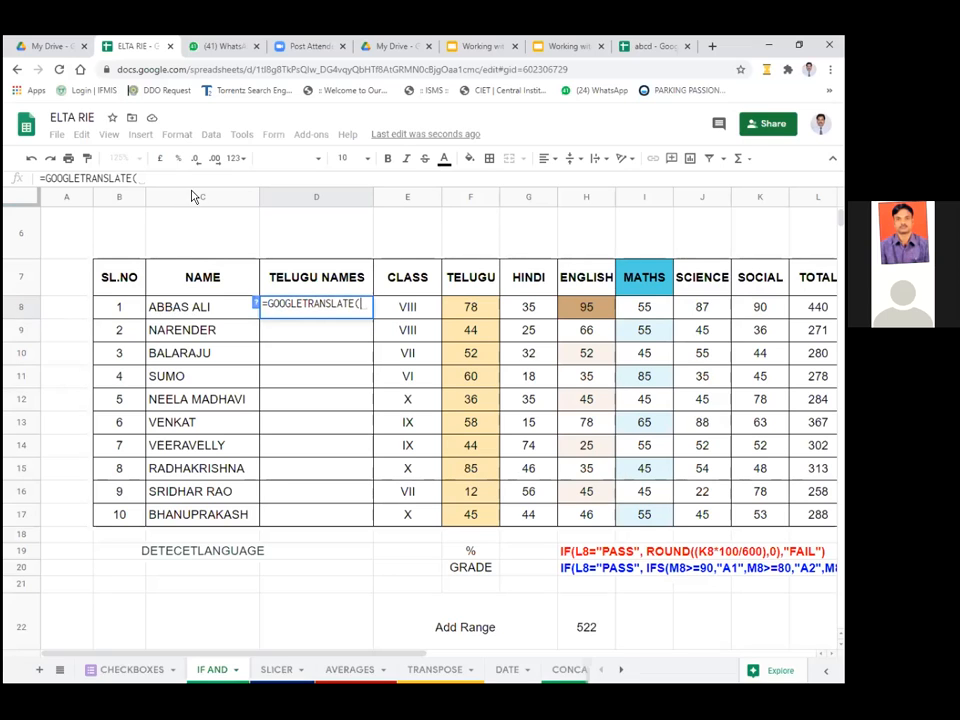
{"action": "left_click", "coordinate": [199, 312]}
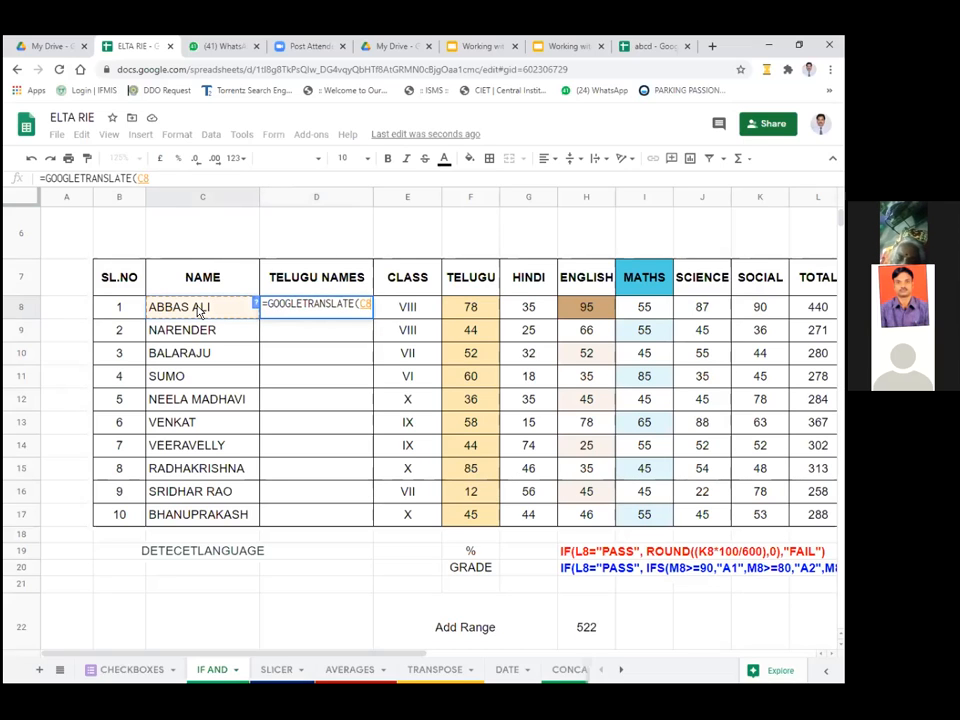
{"action": "type", "text": ","}
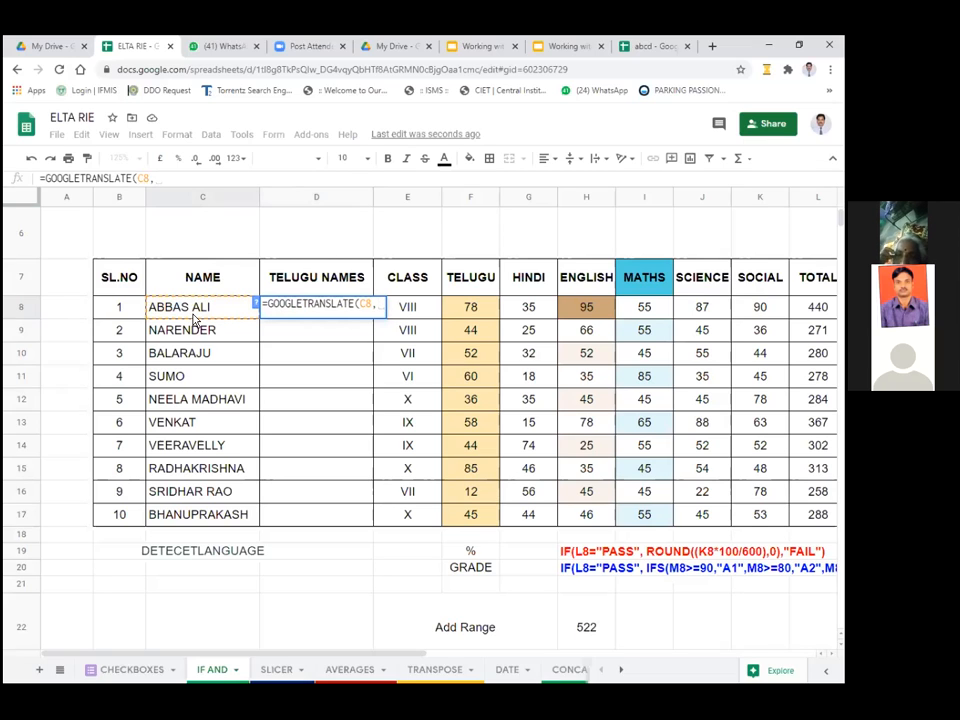
{"action": "type", "text": "\"E"}
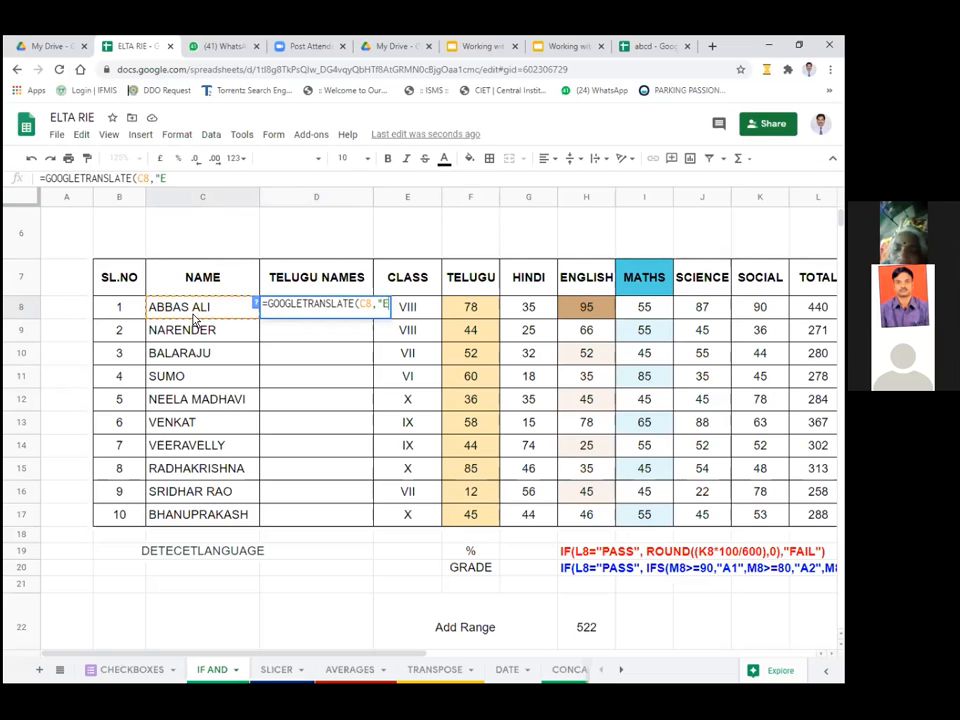
{"action": "type", "text": "N\""}
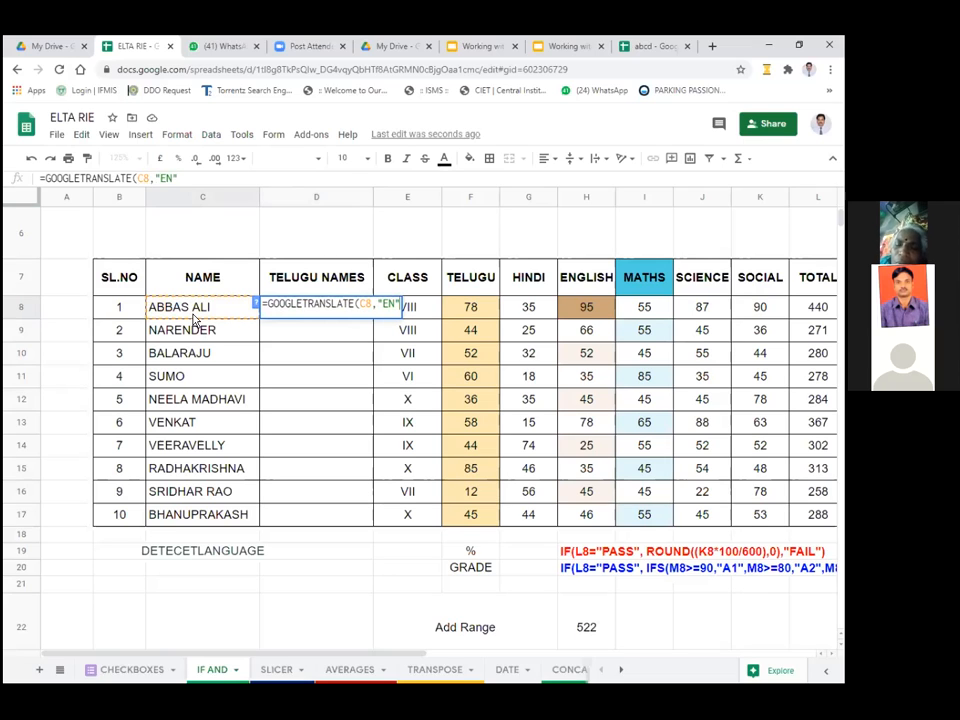
{"action": "type", "text": ","}
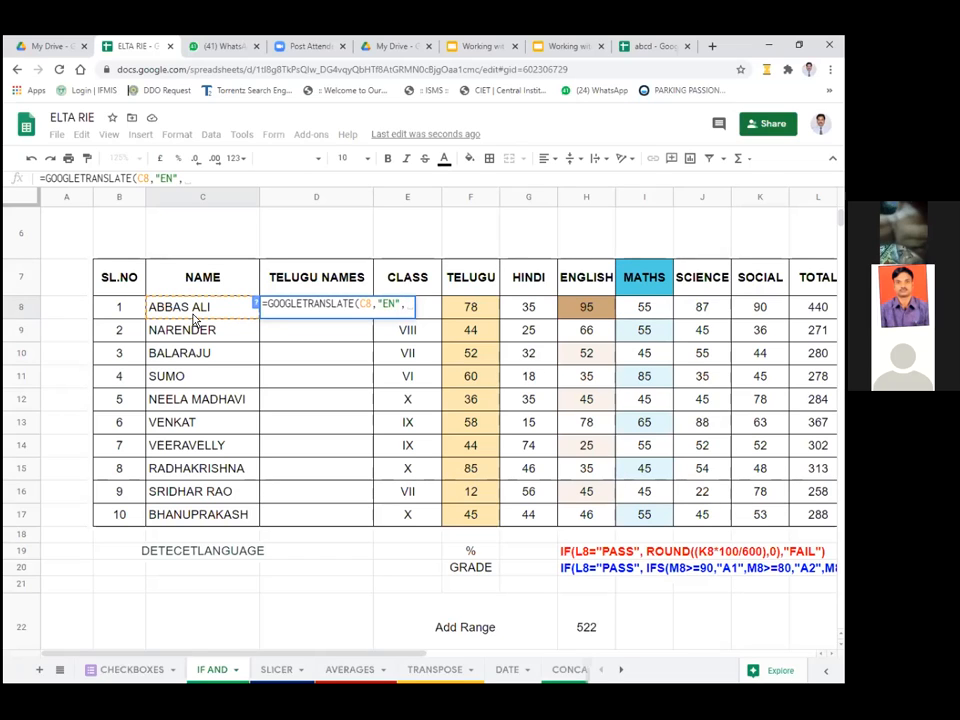
{"action": "type", "text": "\"TE\")"}
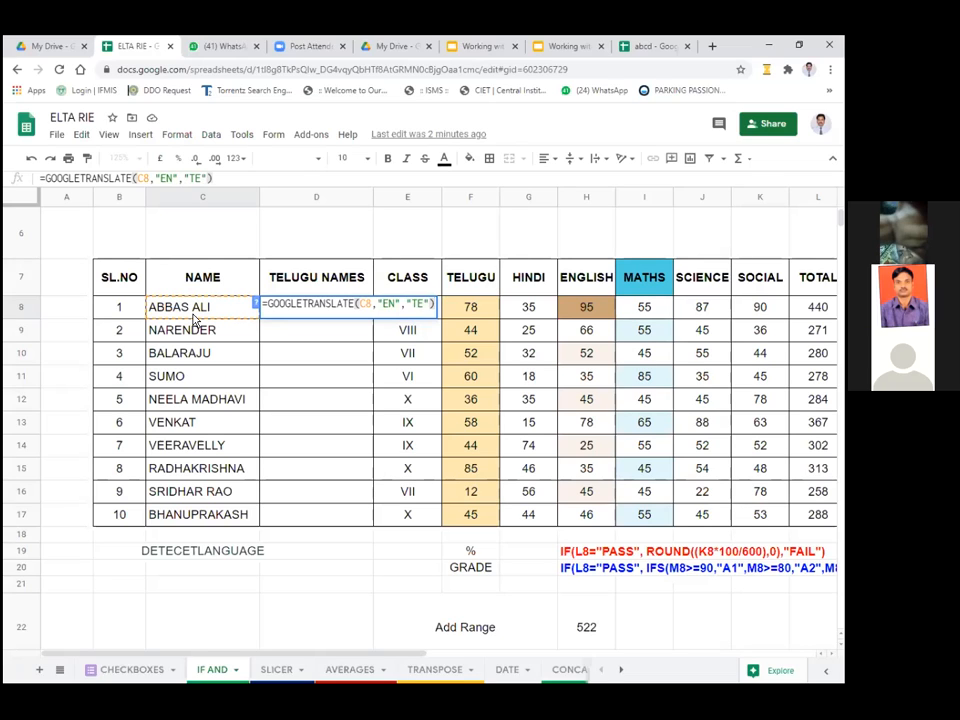
{"action": "key", "text": "Return"}
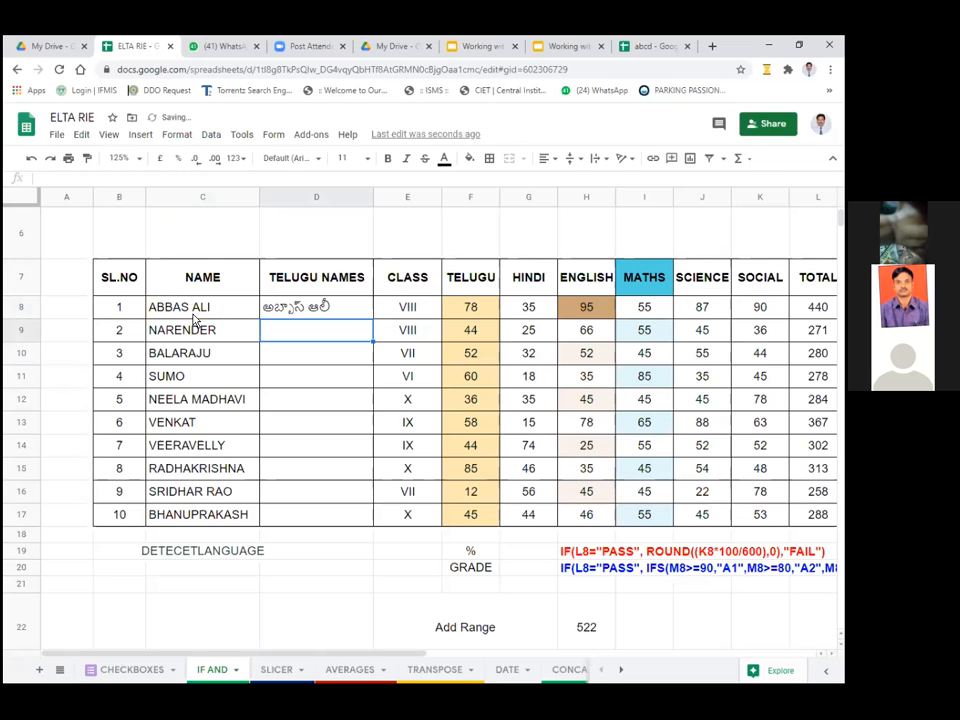
{"action": "left_click", "coordinate": [325, 307]}
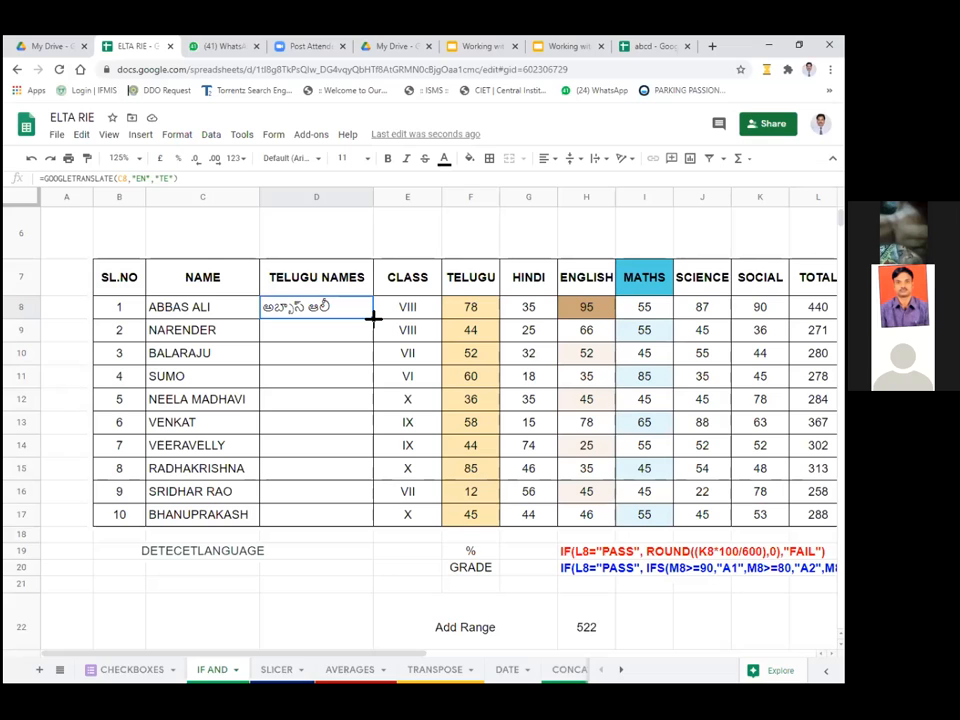
{"action": "left_click_drag", "start_coordinate": [372, 318], "coordinate": [370, 512]}
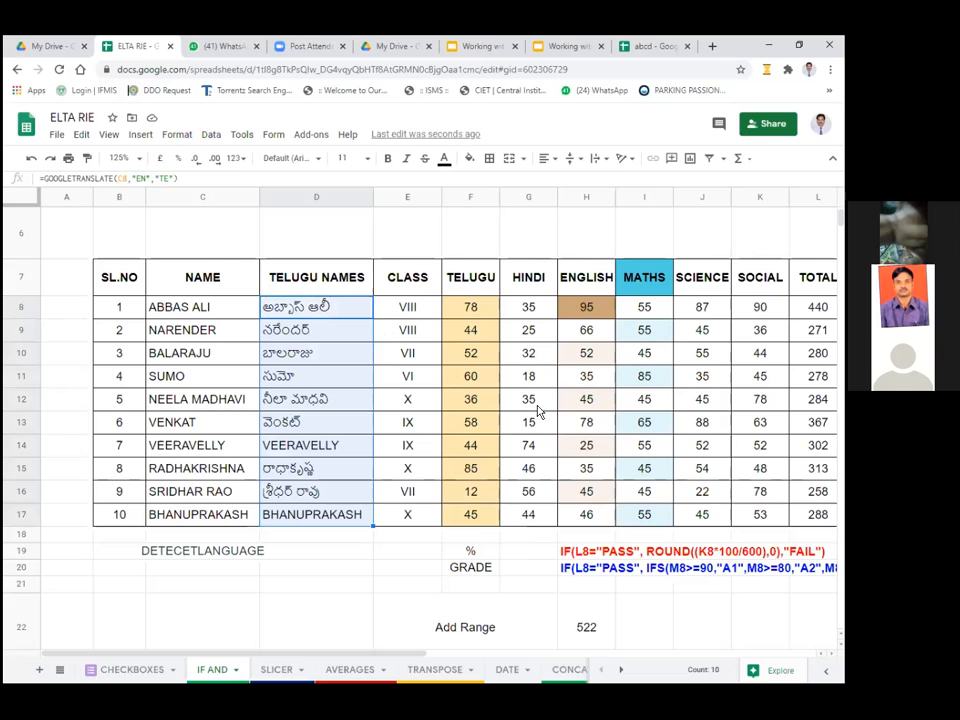
- Change the target language in the D8 translation formula to "HI" and fill the formula down to D17
{"action": "double_click", "coordinate": [297, 310]}
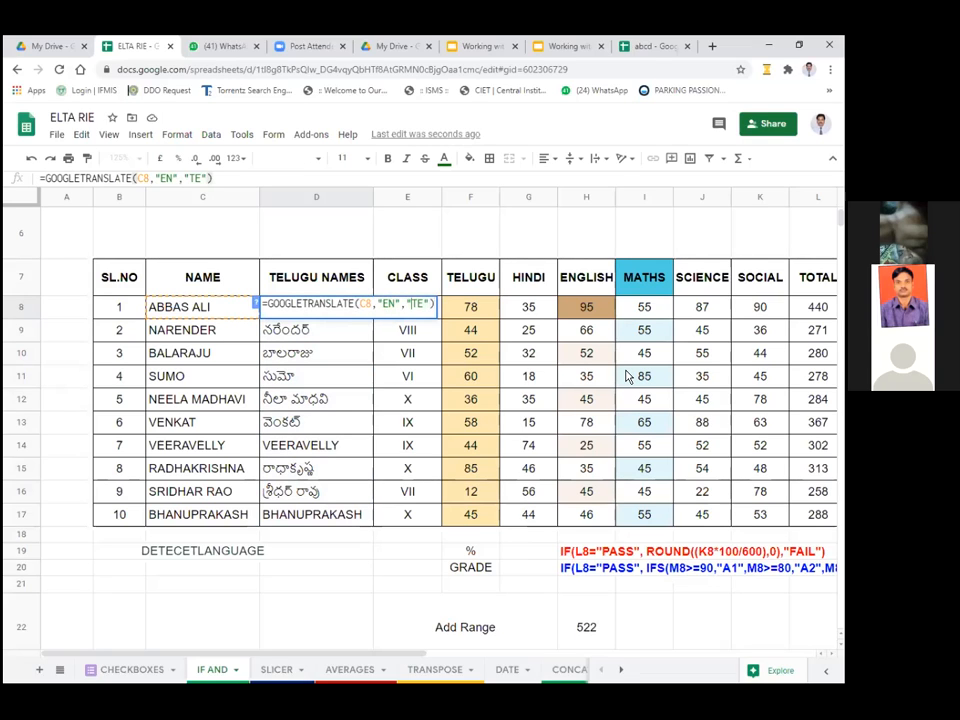
{"action": "key", "text": "BackSpace"}
{"action": "key", "text": "BackSpace"}
{"action": "type", "text": "HI"}
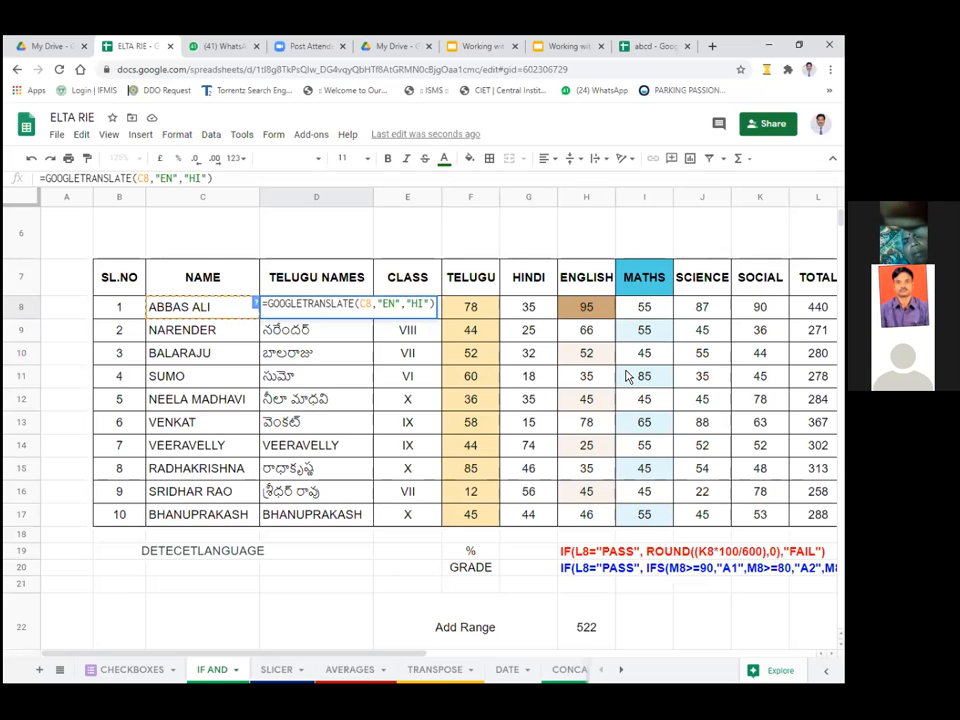
{"action": "key", "text": "Return"}
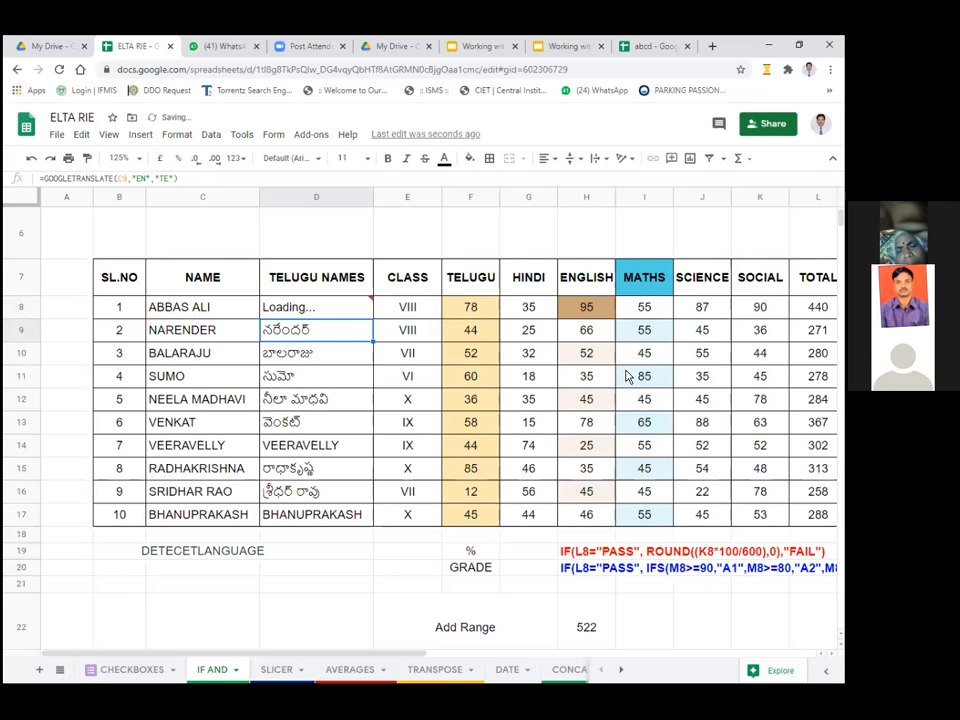
{"action": "left_click", "coordinate": [321, 307]}
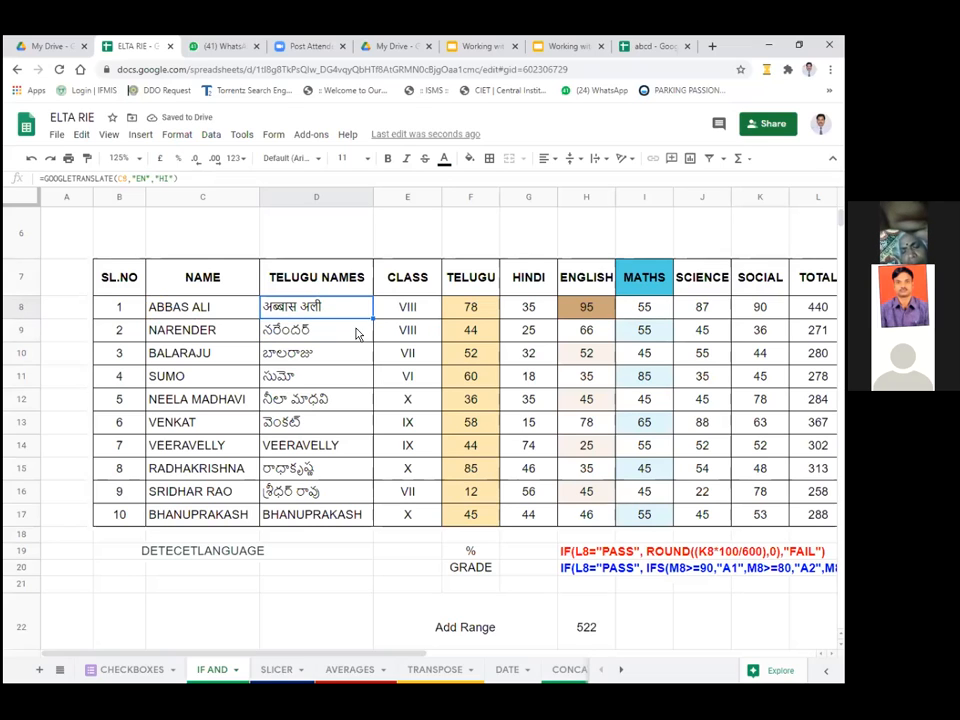
{"action": "left_click_drag", "start_coordinate": [373, 318], "coordinate": [372, 522]}
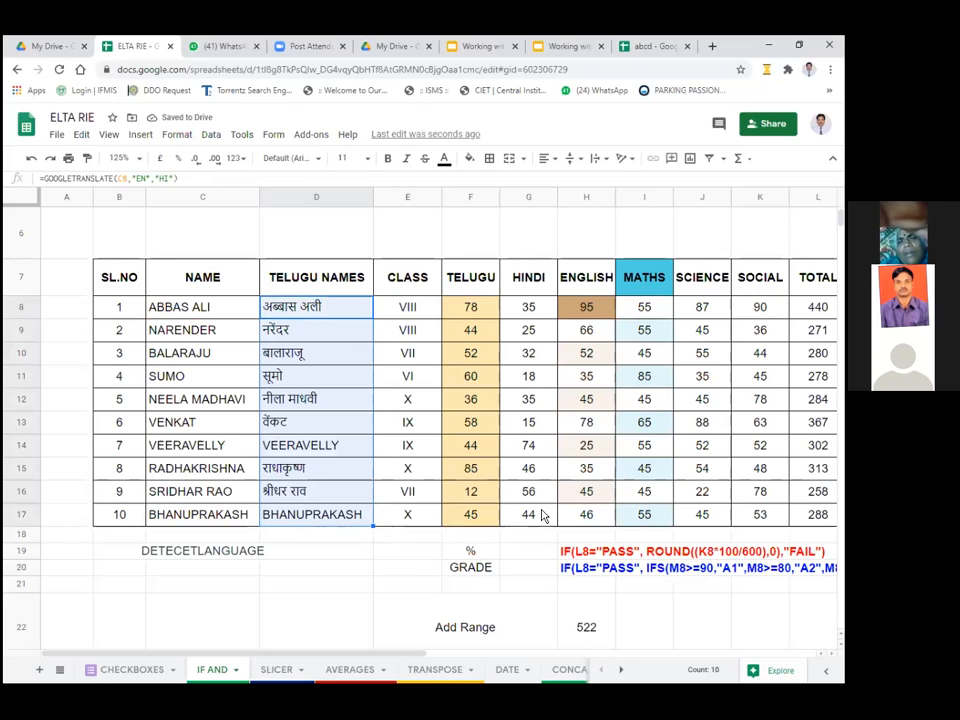
- Examine the translation cells D14 and D17 in turn, and compare the first name in C8 with its translation in D8
{"action": "left_click", "coordinate": [316, 446]}
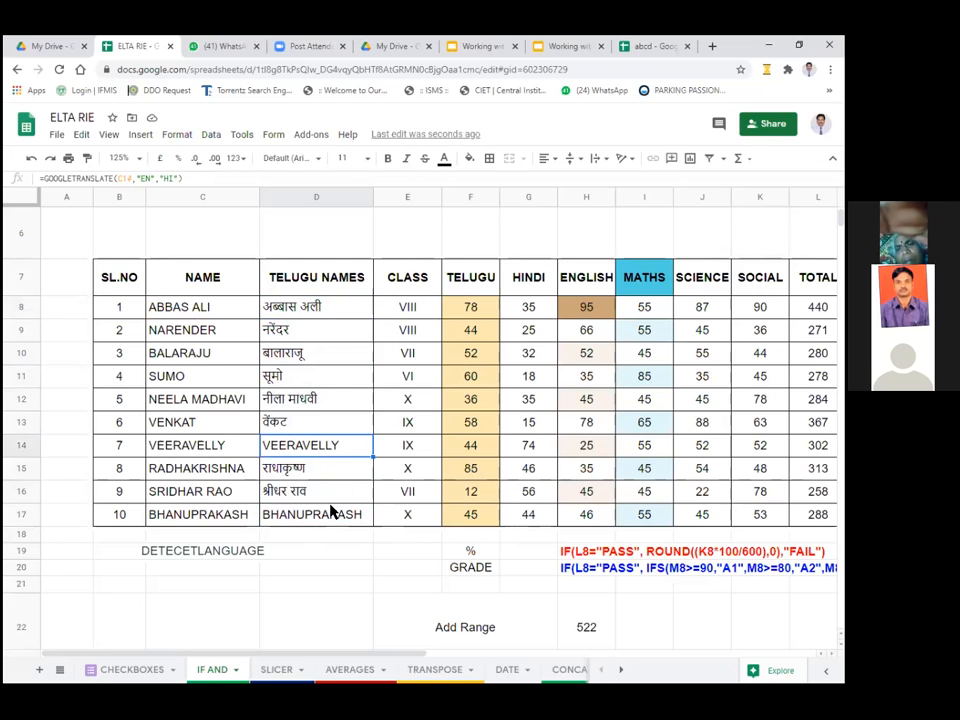
{"action": "left_click", "coordinate": [328, 515]}
{"action": "left_click", "coordinate": [319, 444]}
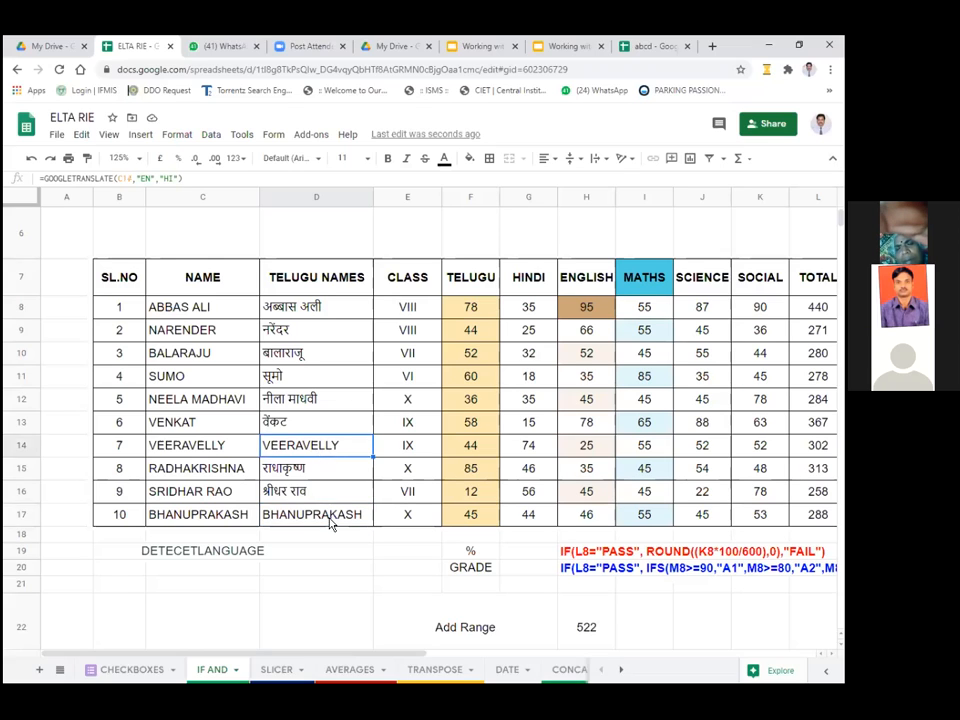
{"action": "left_click", "coordinate": [330, 517]}
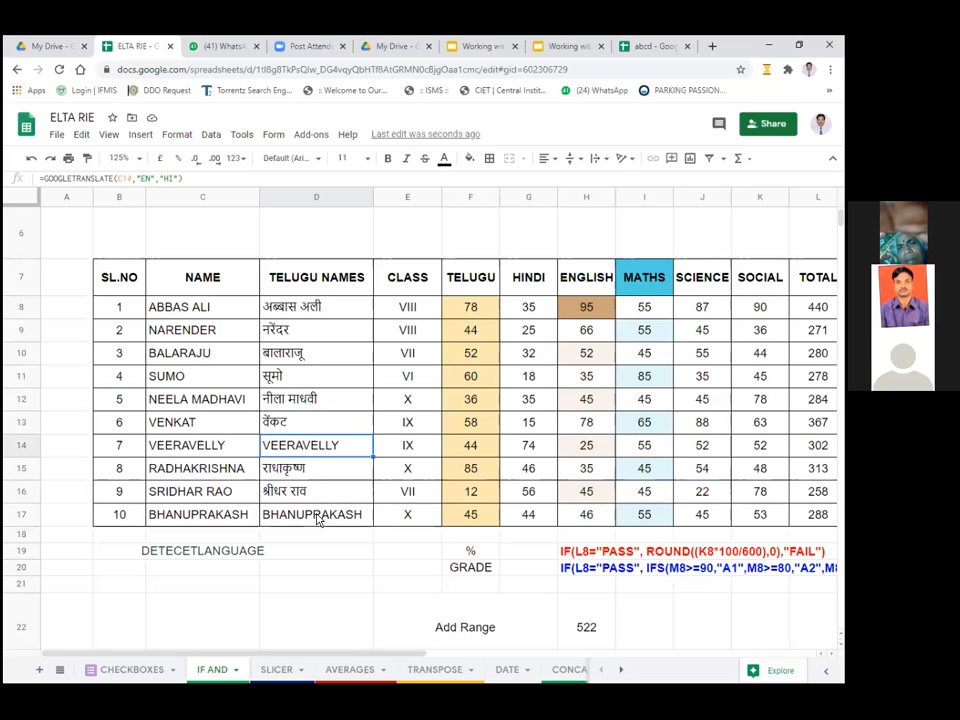
{"action": "left_click", "coordinate": [325, 450]}
{"action": "left_click", "coordinate": [330, 514]}
{"action": "left_click", "coordinate": [318, 446]}
{"action": "left_click", "coordinate": [328, 514]}
{"action": "left_click", "coordinate": [322, 448]}
{"action": "left_click", "coordinate": [328, 514]}
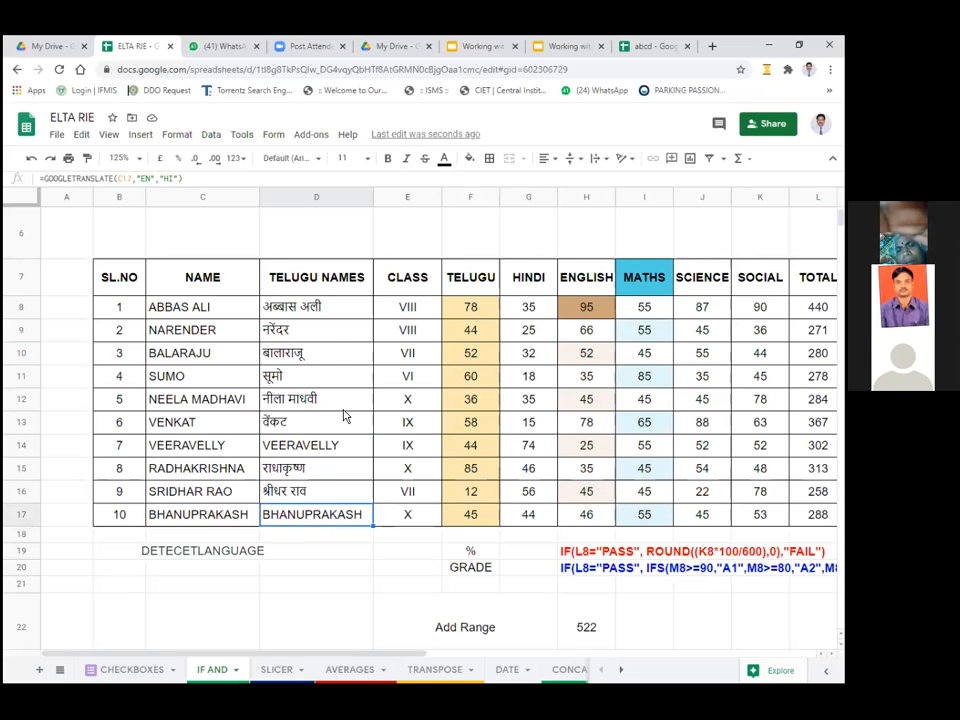
{"action": "left_click", "coordinate": [187, 313]}
{"action": "left_click", "coordinate": [325, 309]}
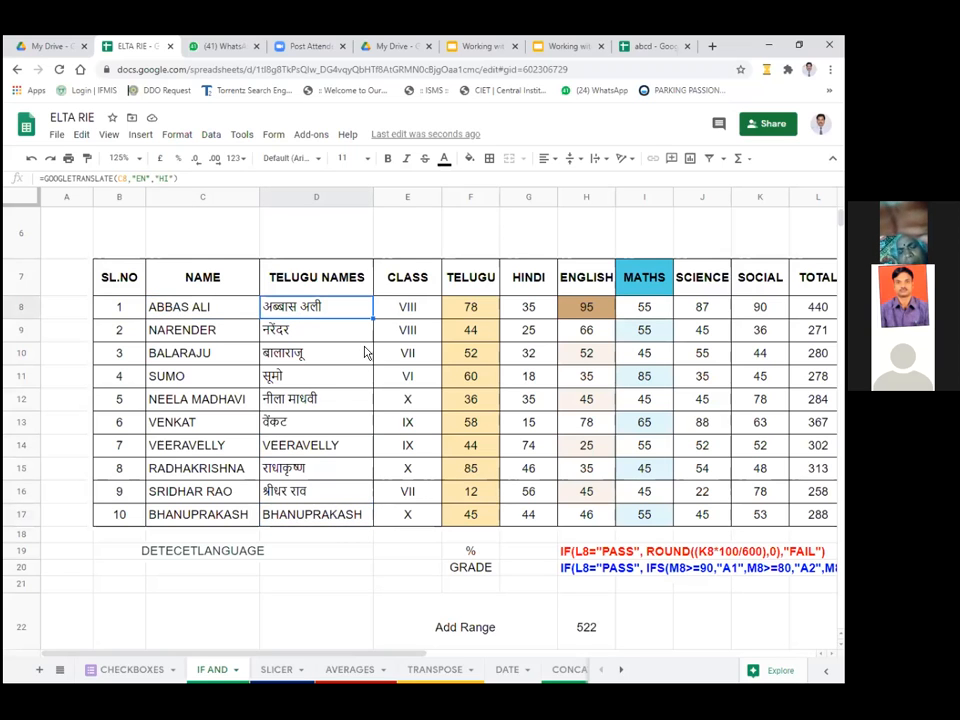
- Shrink the TELUGU NAMES column D to a narrow sliver so the marks table takes less width
{"action": "scroll", "coordinate": [372, 340], "scroll_direction": "down", "scroll_amount": 2}
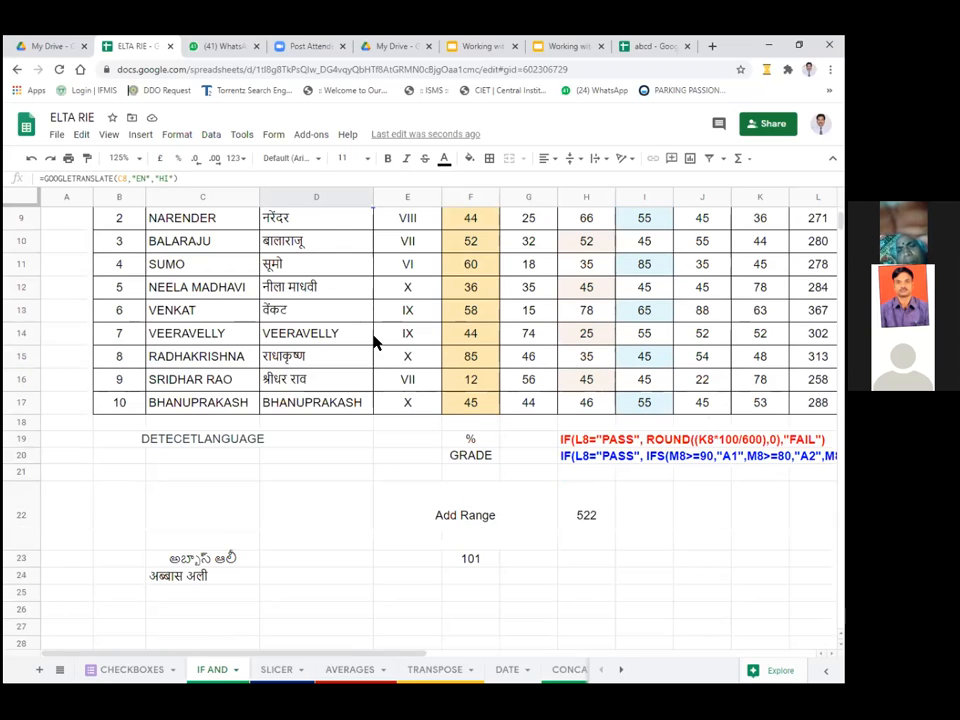
{"action": "scroll", "coordinate": [374, 342], "scroll_direction": "up", "scroll_amount": 2}
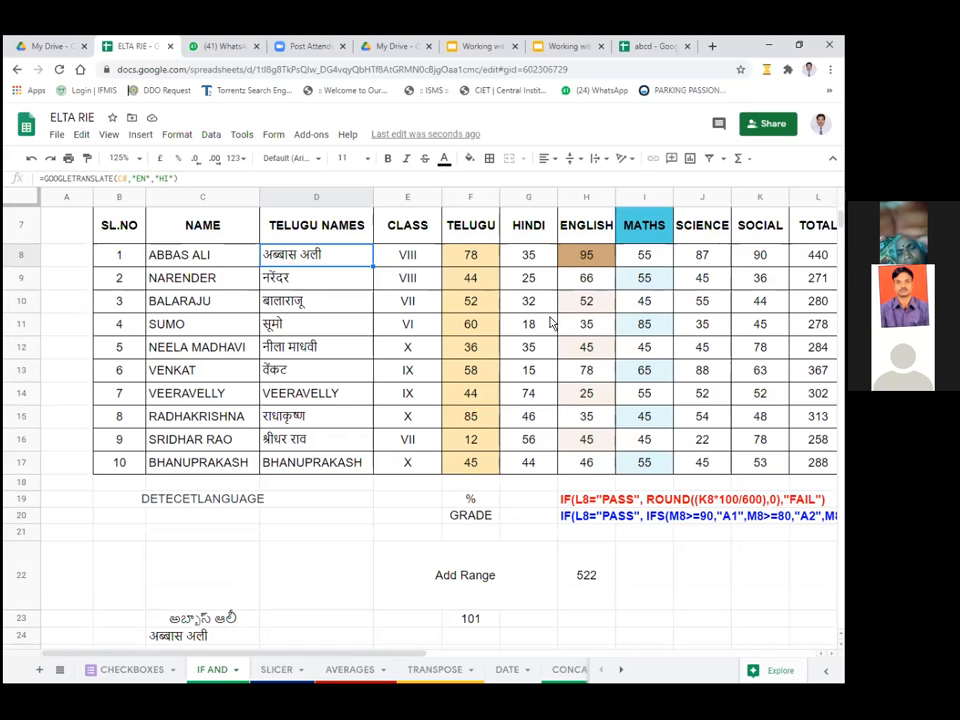
{"action": "scroll", "coordinate": [330, 680], "scroll_direction": "right", "scroll_amount": 2}
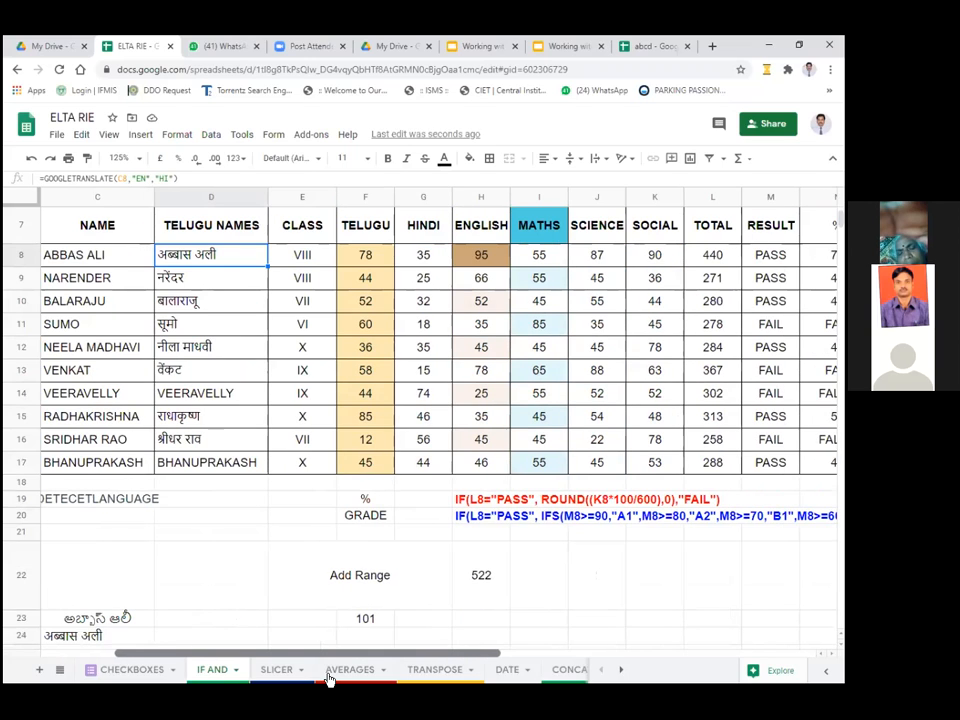
{"action": "scroll", "coordinate": [330, 680], "scroll_direction": "right", "scroll_amount": 1}
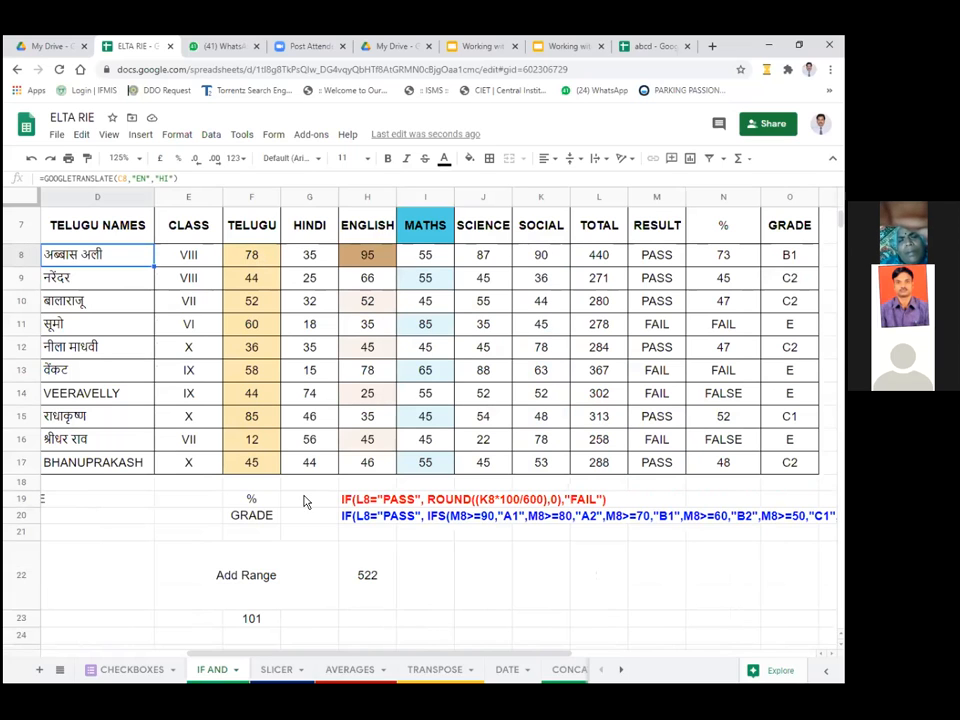
{"action": "scroll", "coordinate": [349, 598], "scroll_direction": "left", "scroll_amount": 1}
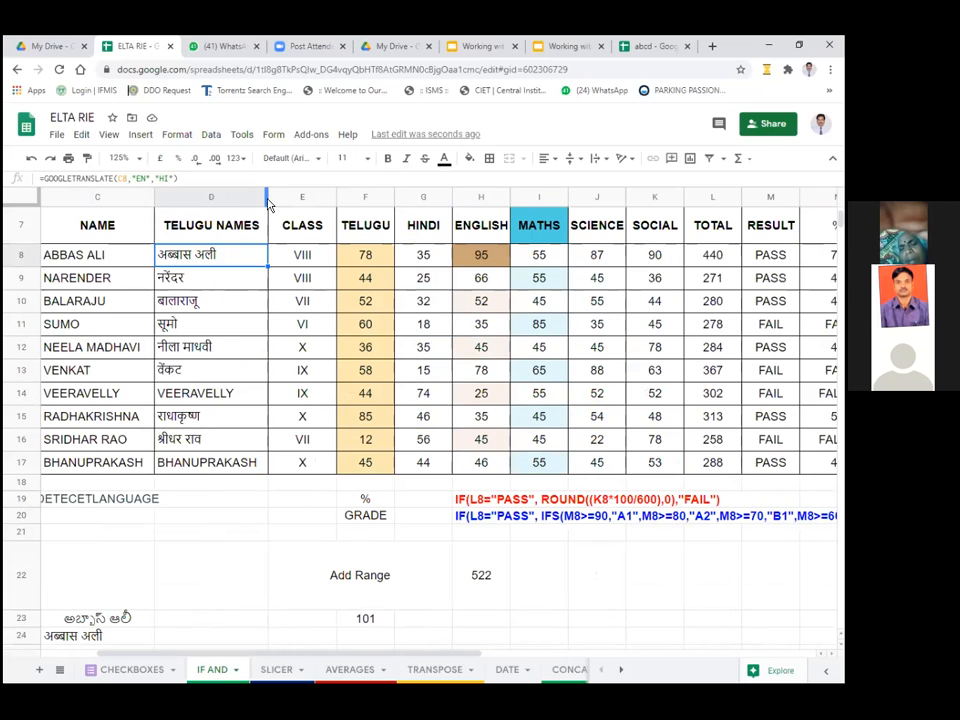
{"action": "left_click_drag", "start_coordinate": [266, 196], "coordinate": [144, 206]}
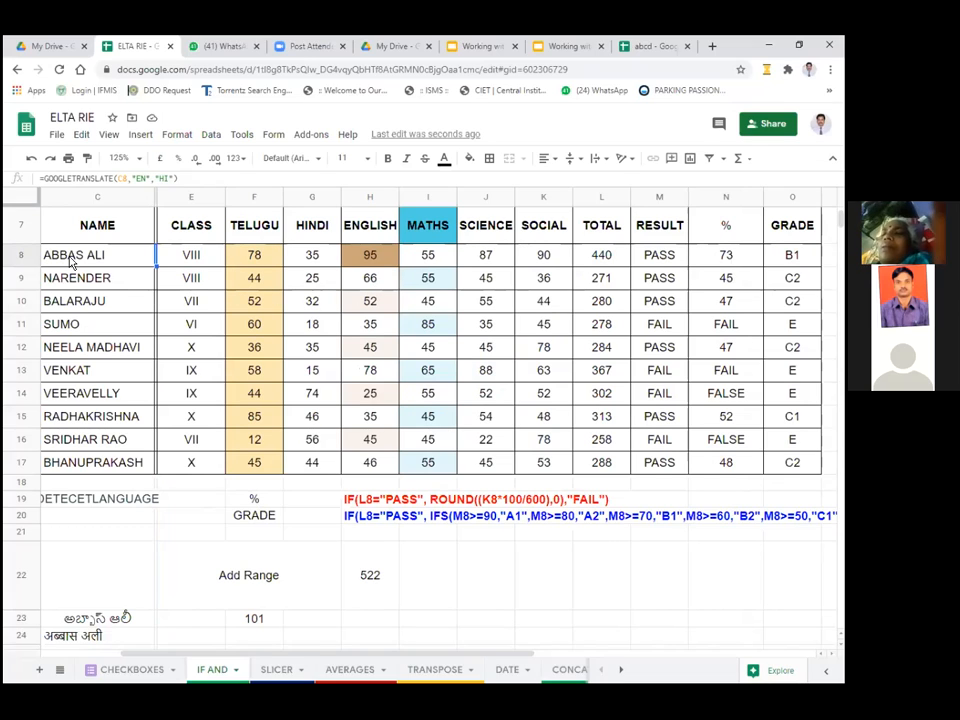
- Go over the first student's marks in row 8 and clear the SUM formula from the TOTAL cell L8
{"action": "left_click", "coordinate": [21, 255]}
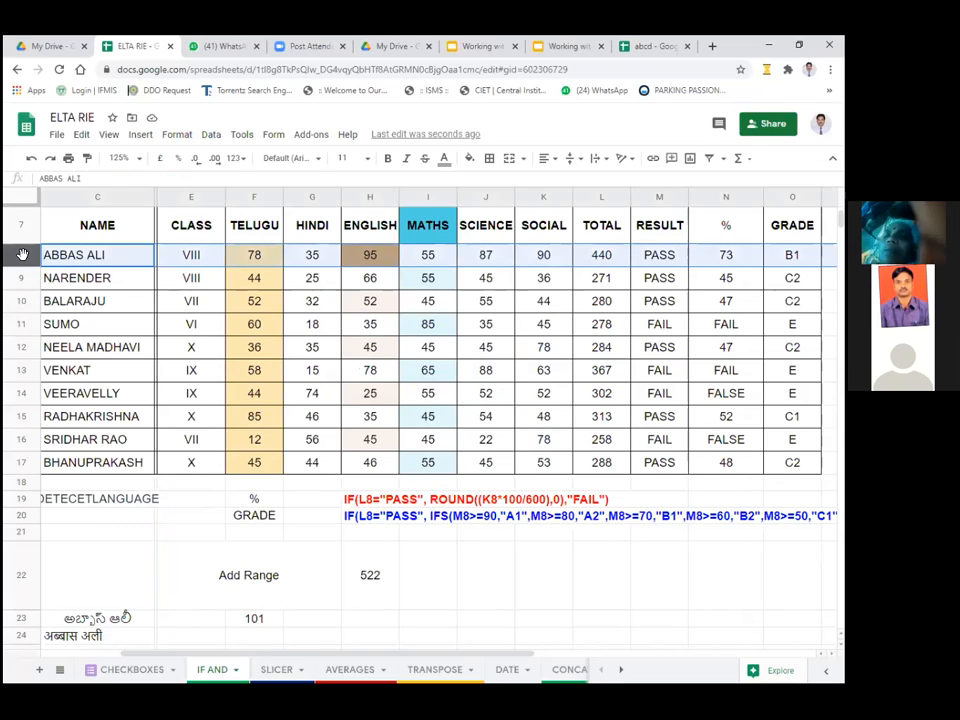
{"action": "left_click", "coordinate": [276, 258]}
{"action": "left_click", "coordinate": [430, 262]}
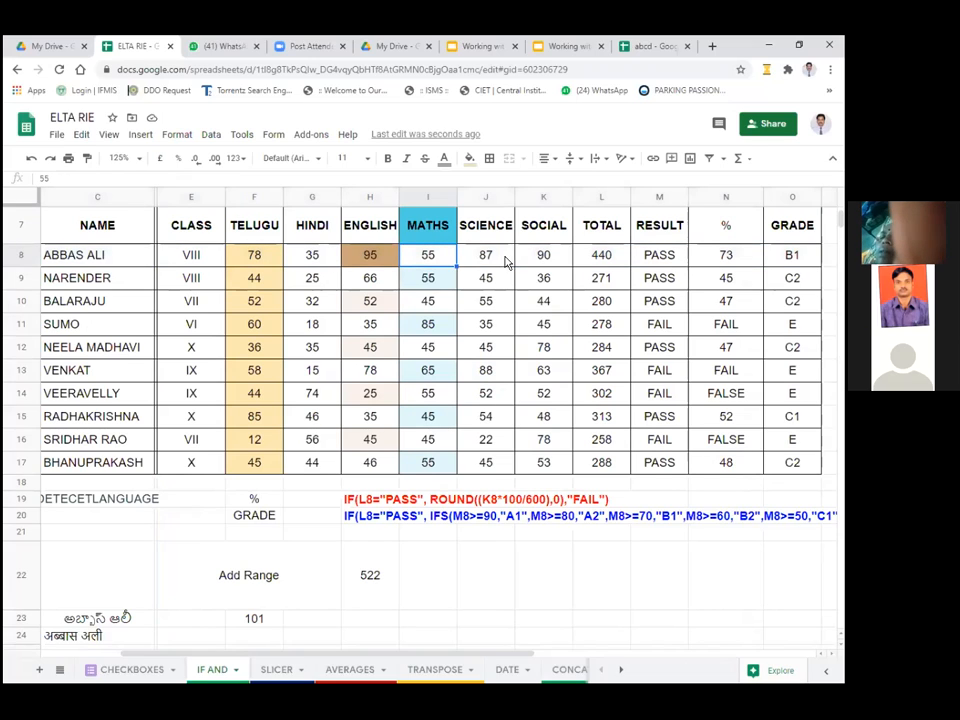
{"action": "left_click", "coordinate": [506, 262]}
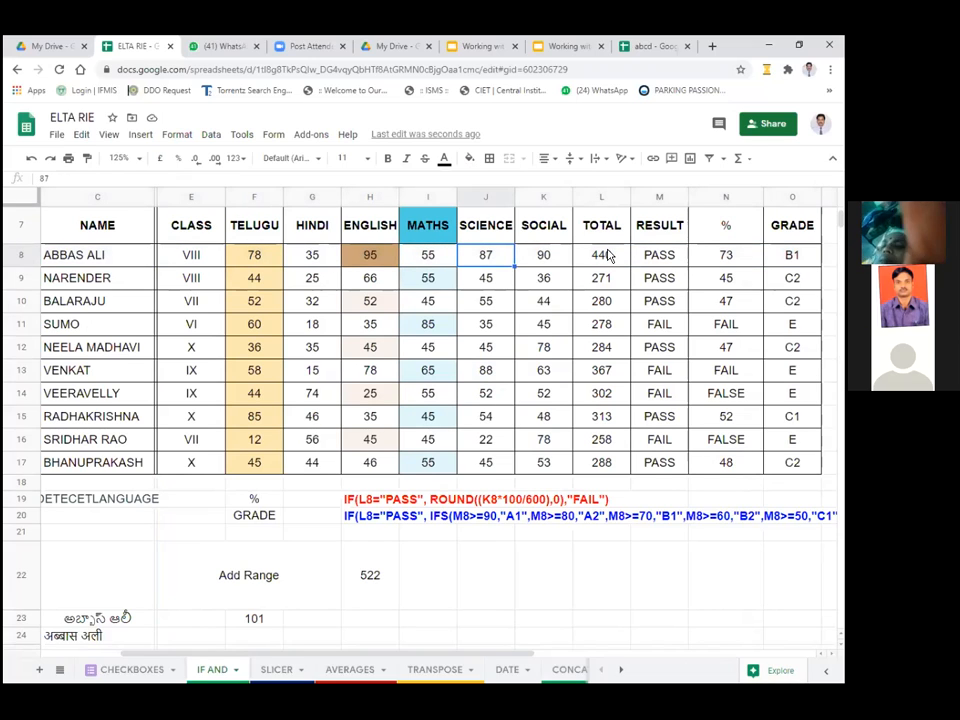
{"action": "left_click", "coordinate": [607, 256]}
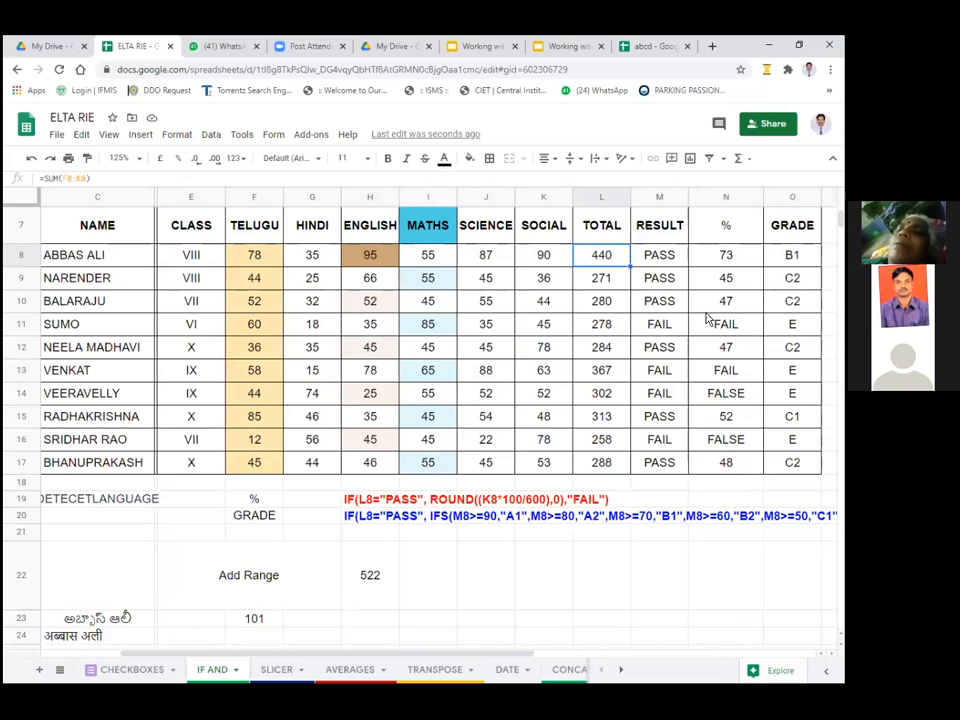
{"action": "key", "text": "Delete"}
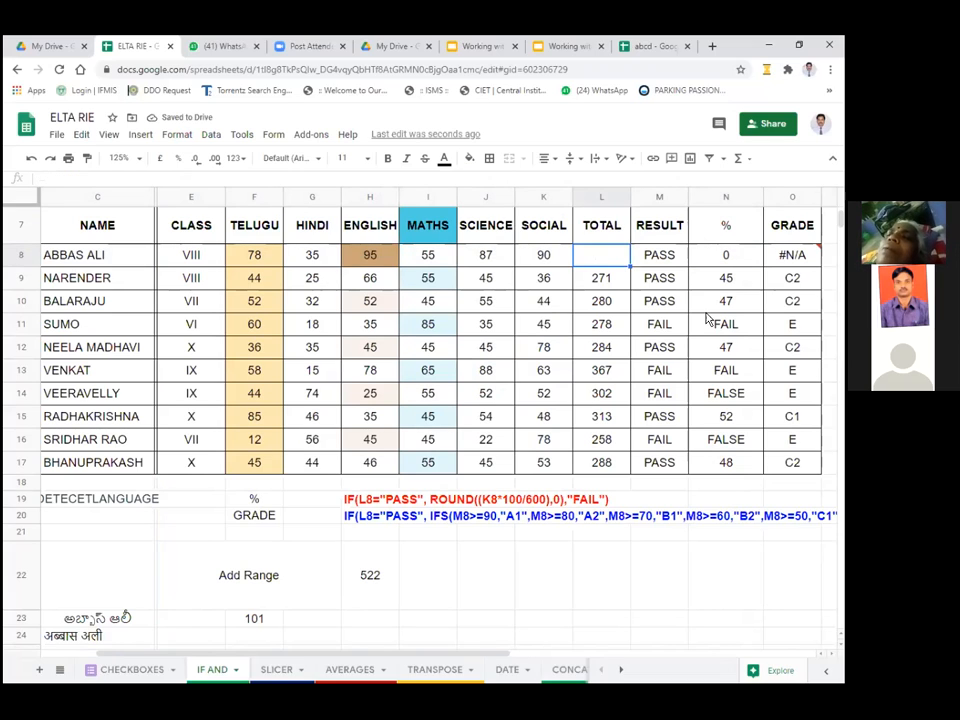
- Try to total the first student's marks in L8 with a SUM formula, giving F8 and K8 as the ends of the range
{"action": "type", "text": "=SUM"}
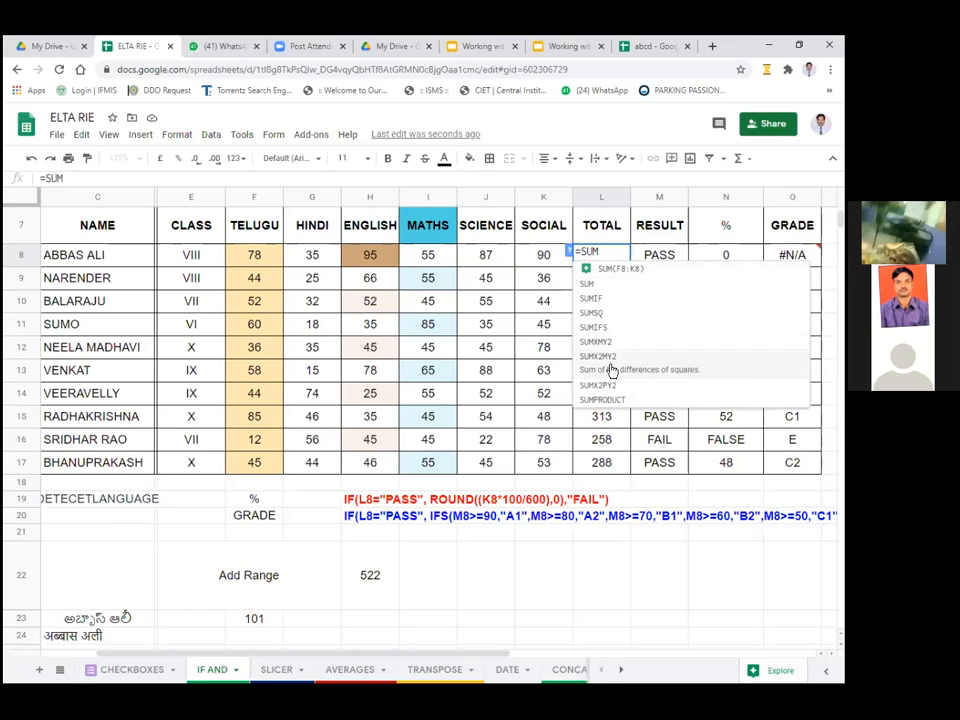
{"action": "left_click", "coordinate": [591, 287]}
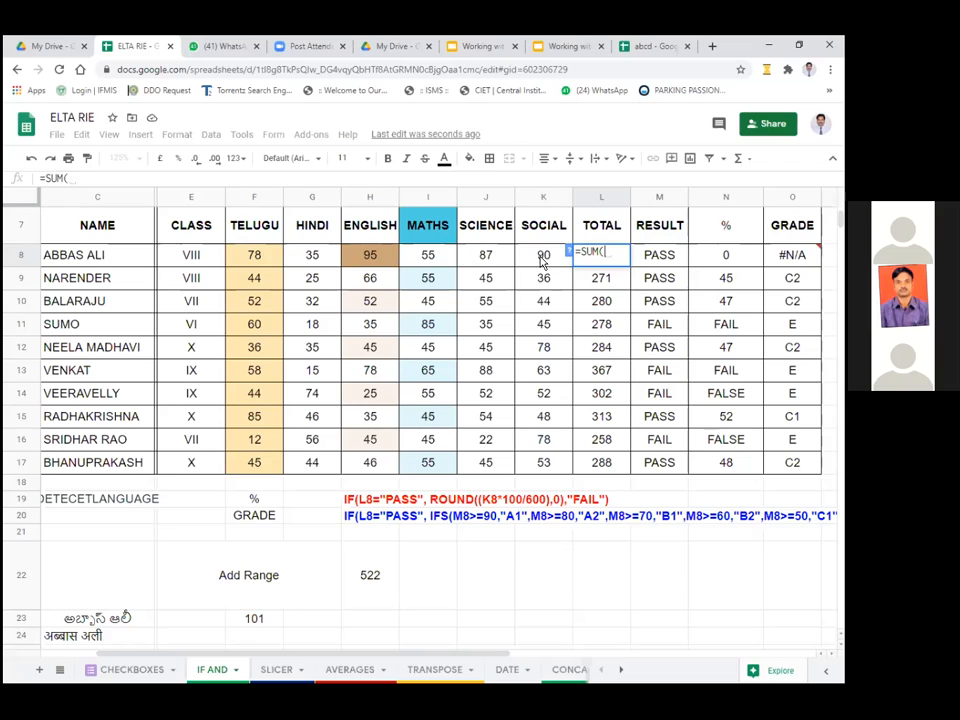
{"action": "left_click", "coordinate": [255, 256]}
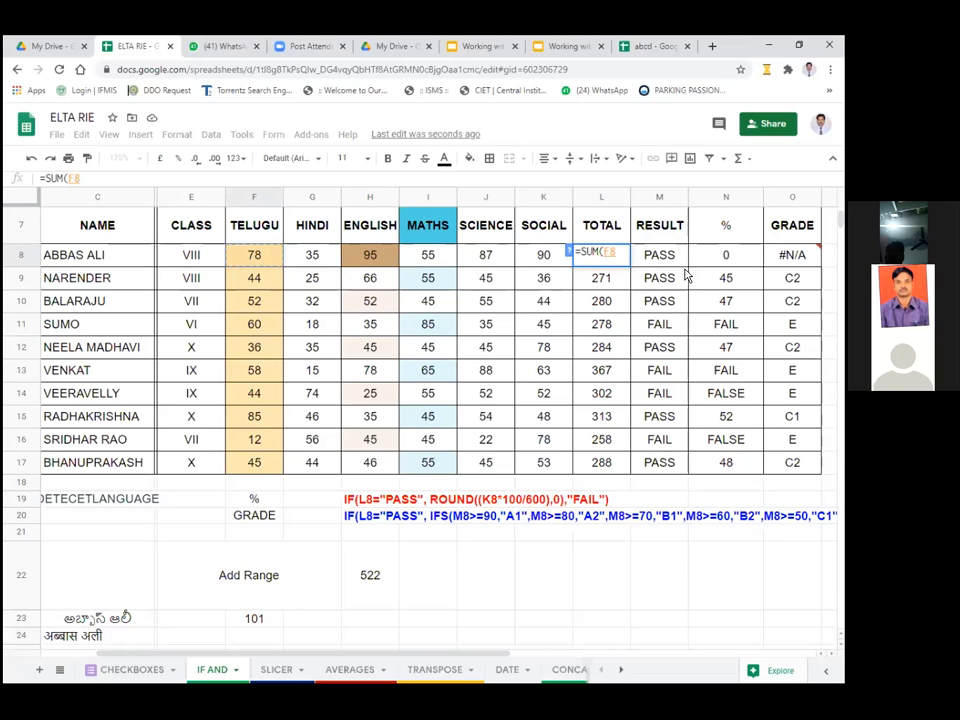
{"action": "type", "text": ".."}
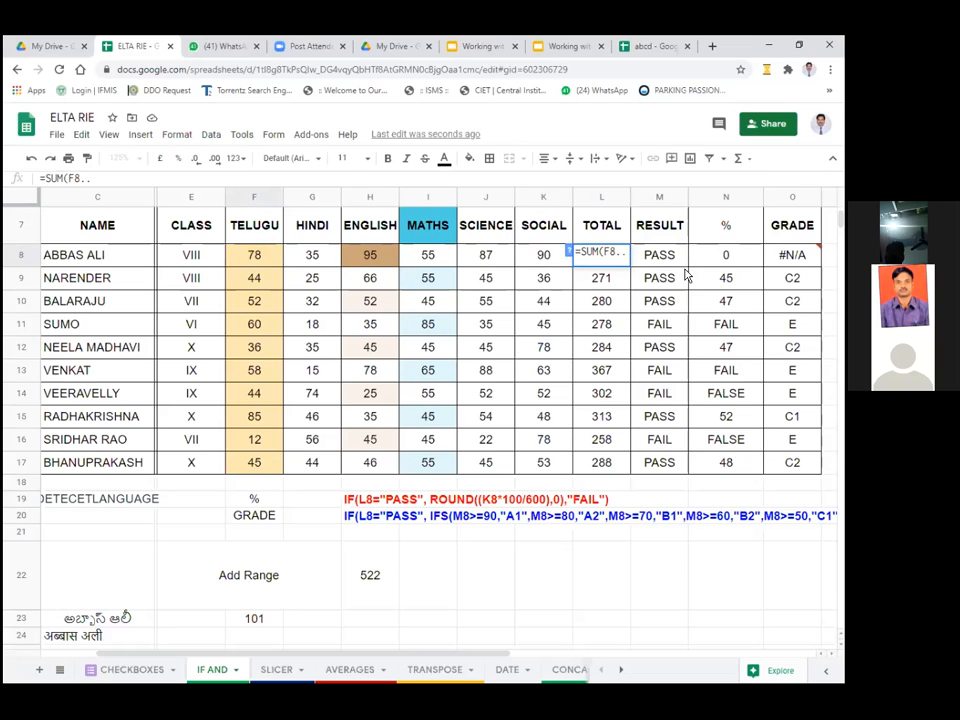
{"action": "key", "text": "BackSpace"}
{"action": "key", "text": "BackSpace"}
{"action": "type", "text": ":"}
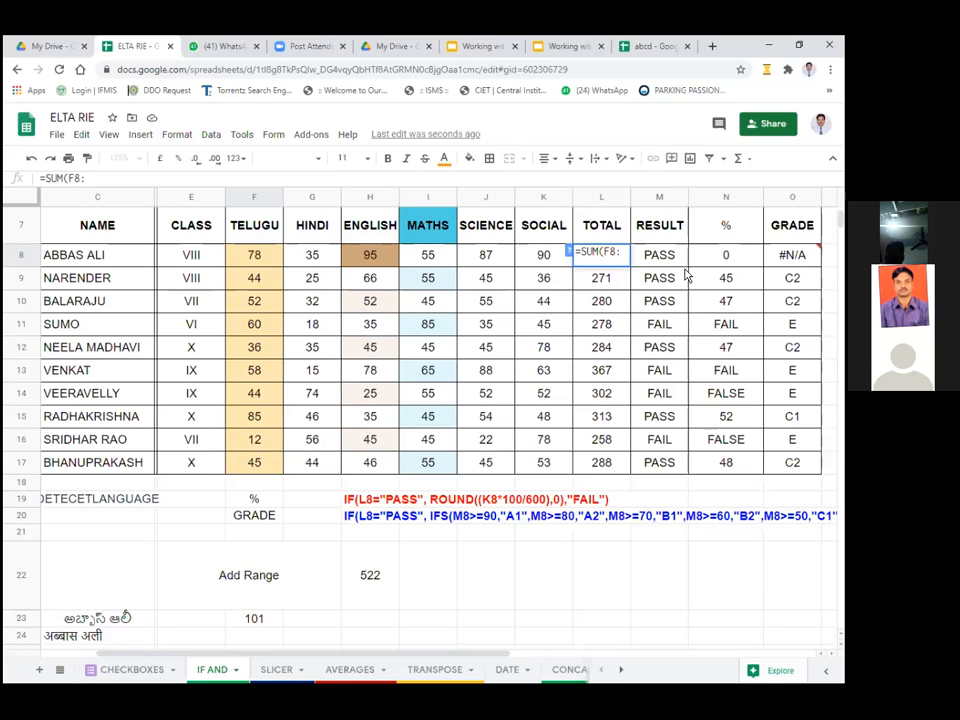
{"action": "left_click", "coordinate": [545, 258]}
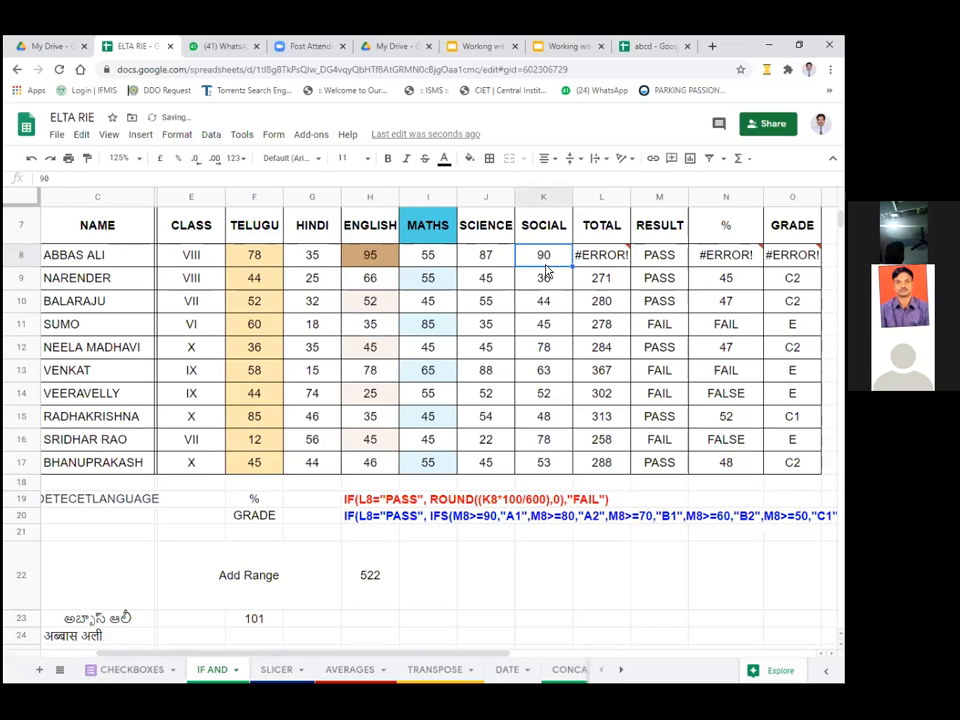
{"action": "left_click", "coordinate": [606, 256]}
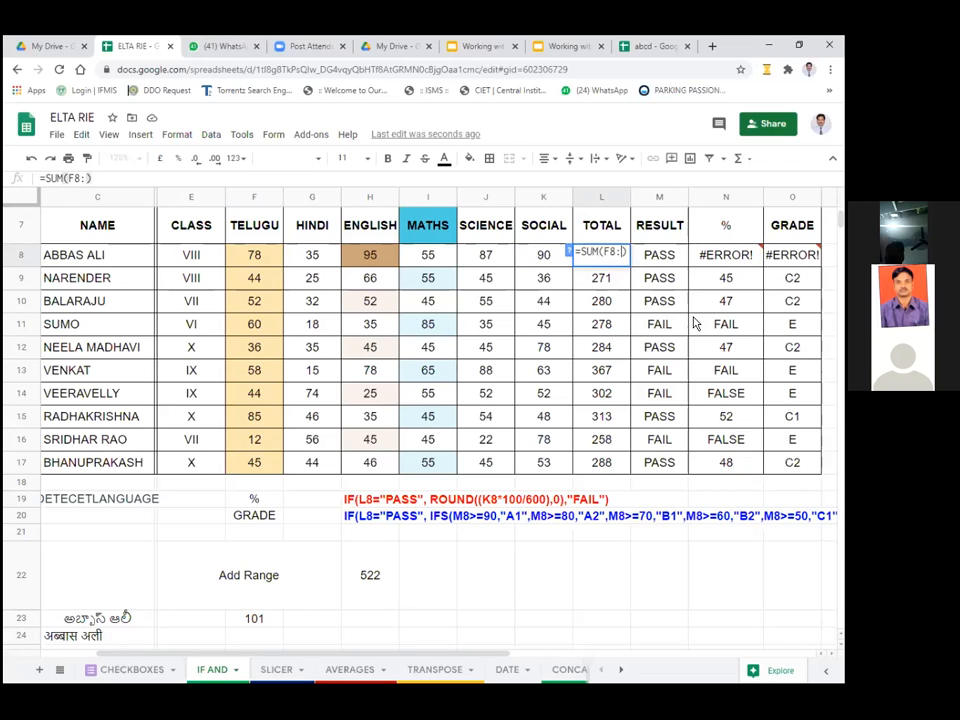
{"action": "left_click", "coordinate": [545, 256]}
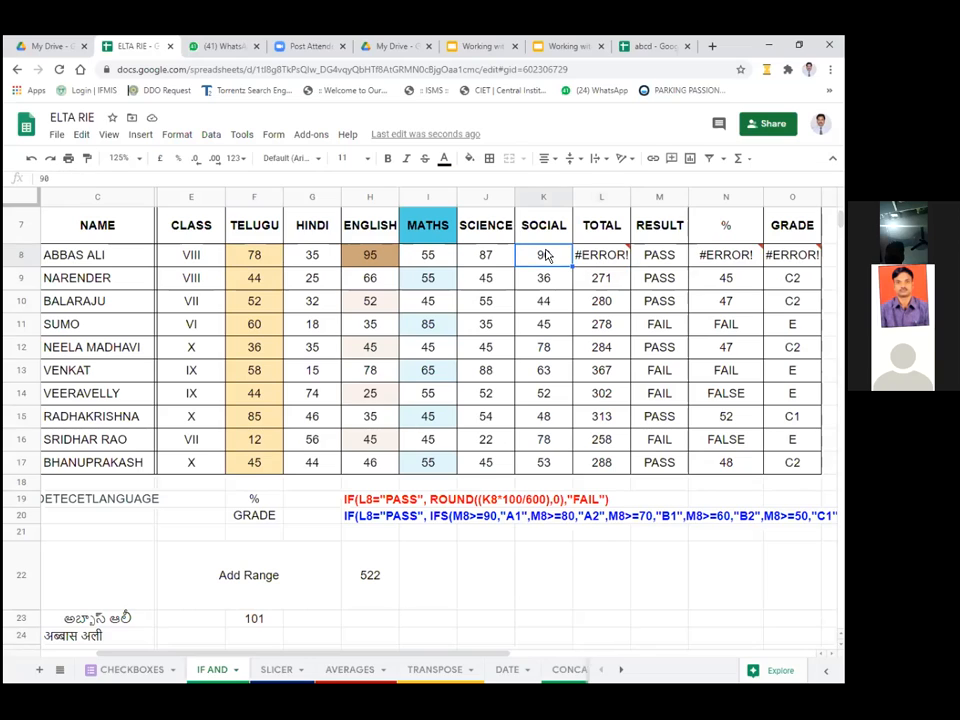
- Replace the incomplete argument in the L8 formula with the range F8:K8, giving =SUM(F8:K8)
{"action": "double_click", "coordinate": [608, 256]}
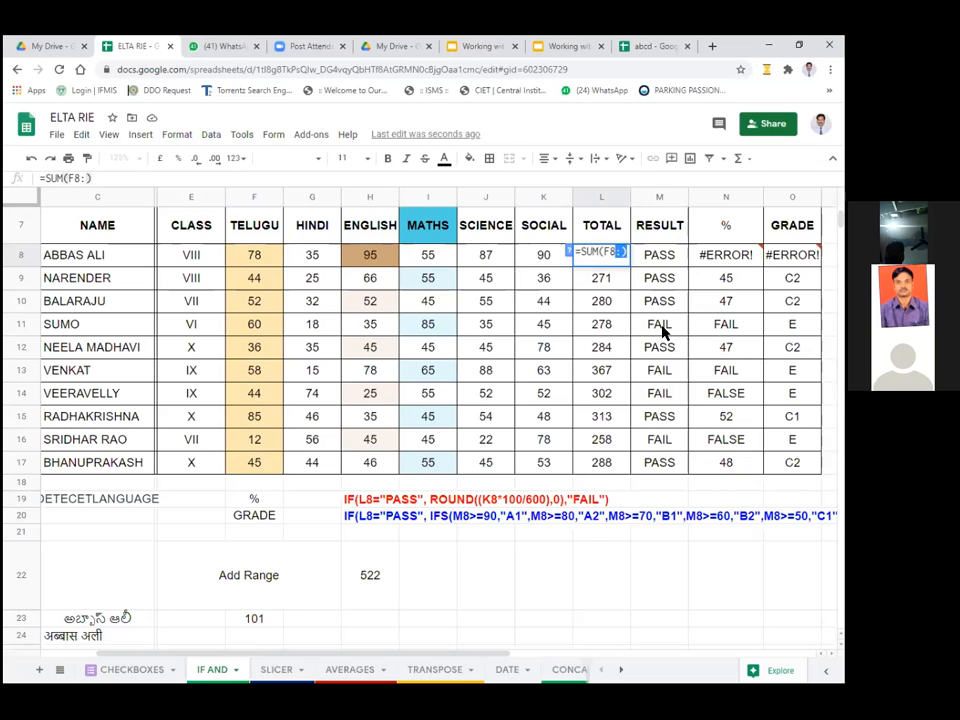
{"action": "key", "text": "BackSpace"}
{"action": "key", "text": "BackSpace"}
{"action": "key", "text": "BackSpace"}
{"action": "key", "text": "BackSpace"}
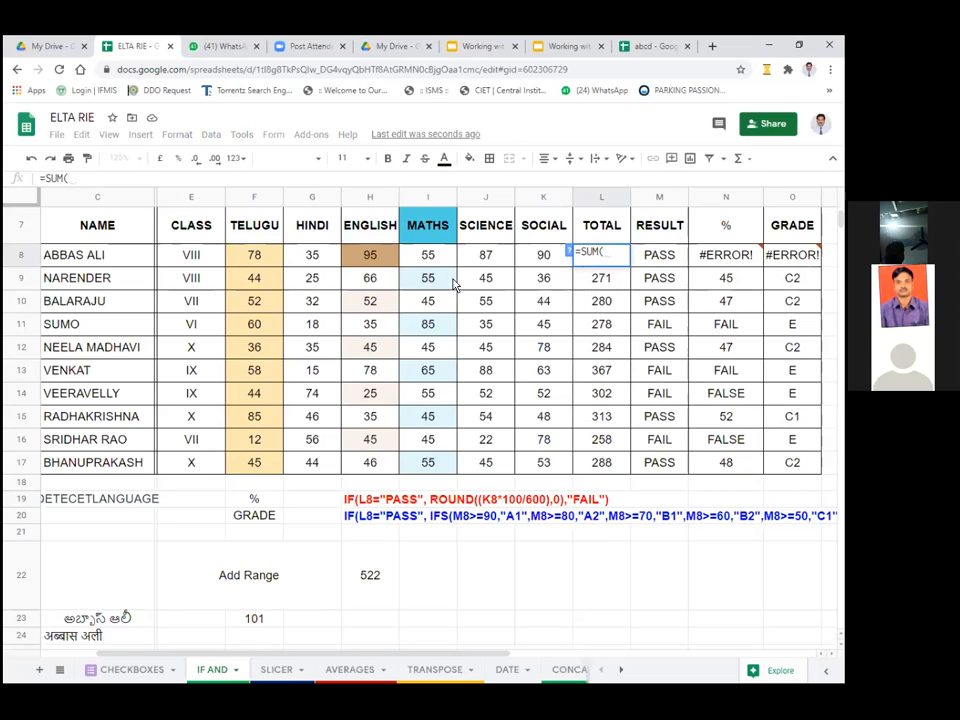
{"action": "left_click", "coordinate": [258, 255]}
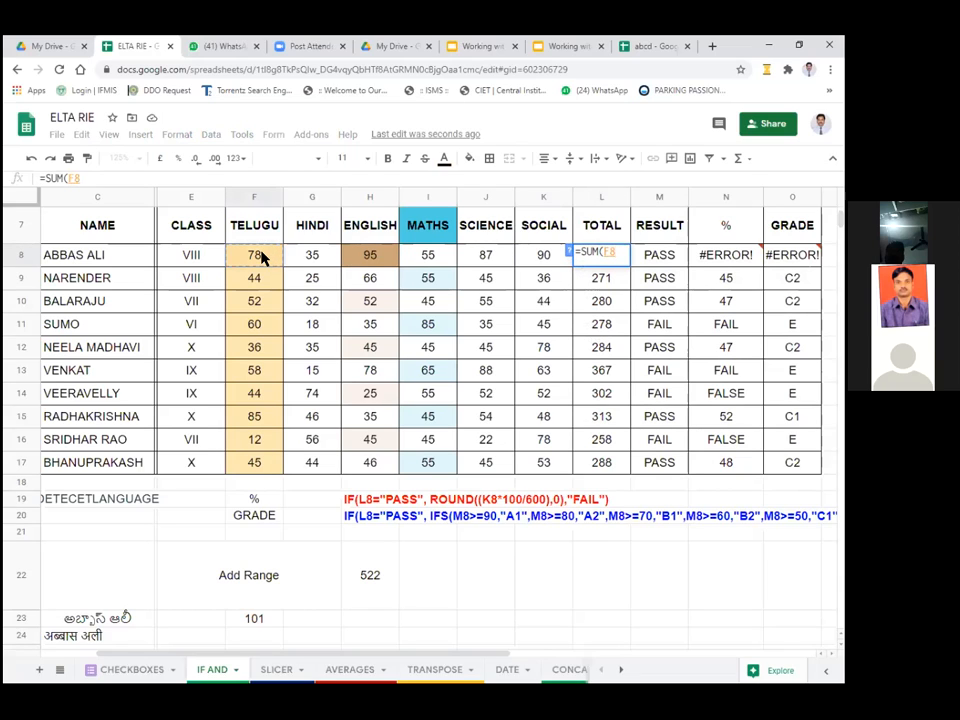
{"action": "left_click_drag", "start_coordinate": [261, 256], "coordinate": [543, 262]}
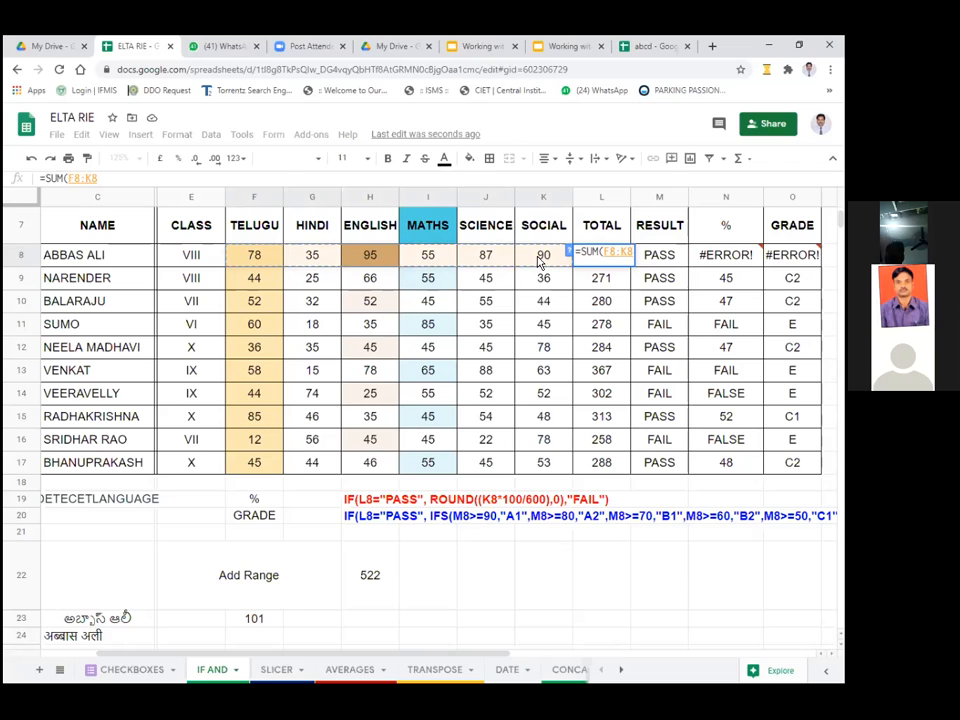
{"action": "type", "text": ")"}
{"action": "key", "text": "Return"}
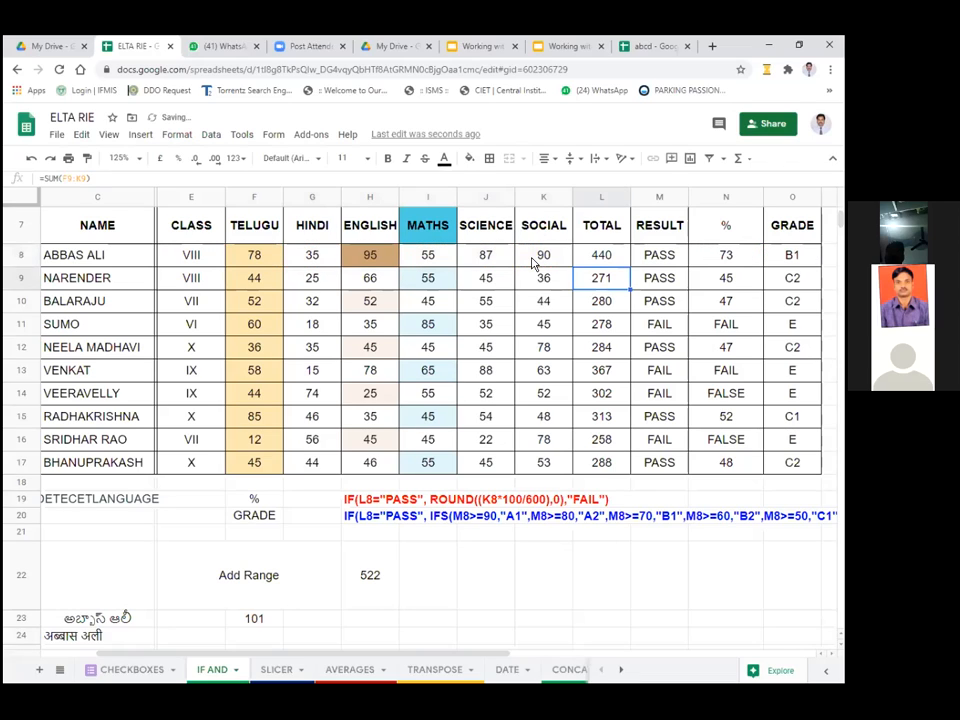
{"action": "left_click", "coordinate": [605, 257]}
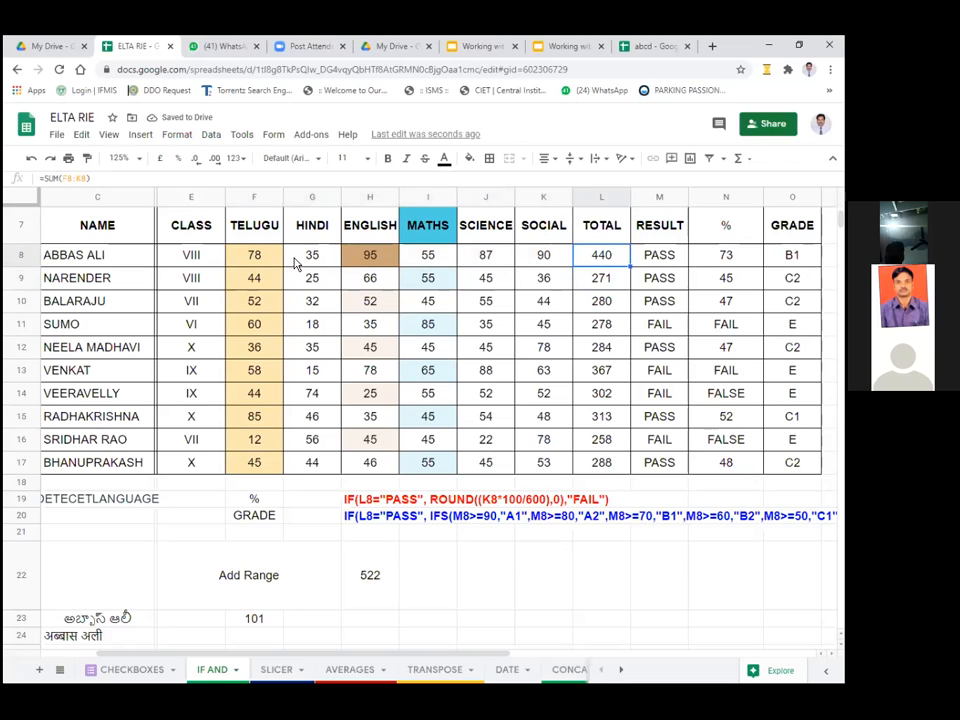
- Clear the old totals in L9:L17 and fill the SUM formula from L8 down to L17
{"action": "left_click", "coordinate": [600, 283]}
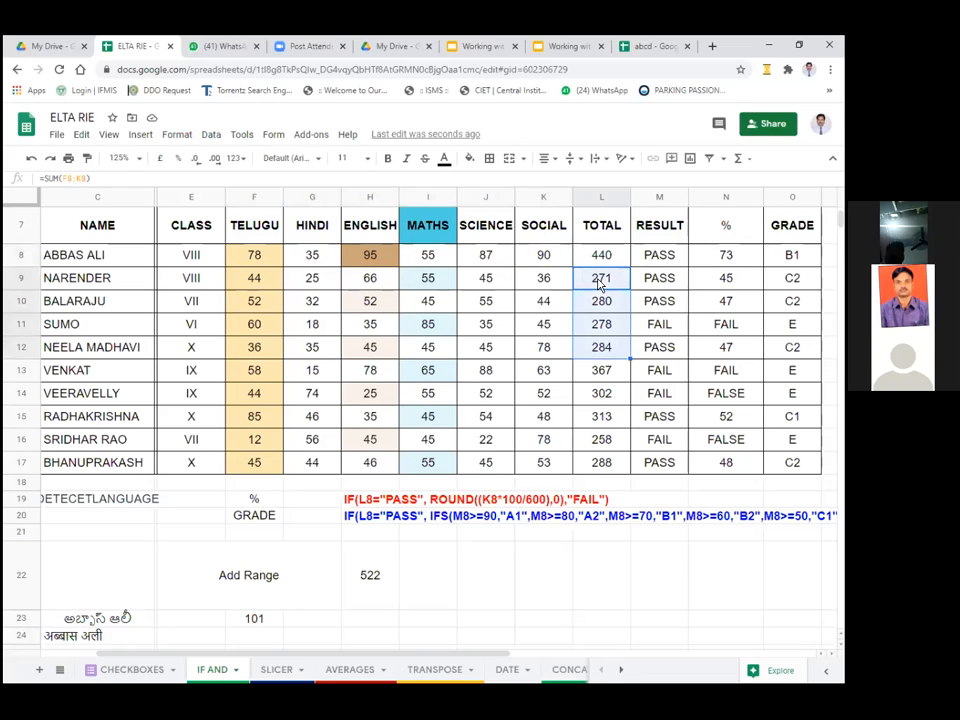
{"action": "key", "text": "shift+Down"}
{"action": "key", "text": "shift+Down"}
{"action": "key", "text": "shift+Down"}
{"action": "key", "text": "shift+Down"}
{"action": "key", "text": "shift+Down"}
{"action": "key", "text": "shift+Down"}
{"action": "key", "text": "shift+Down"}
{"action": "key", "text": "shift+Down"}
{"action": "key", "text": "Delete"}
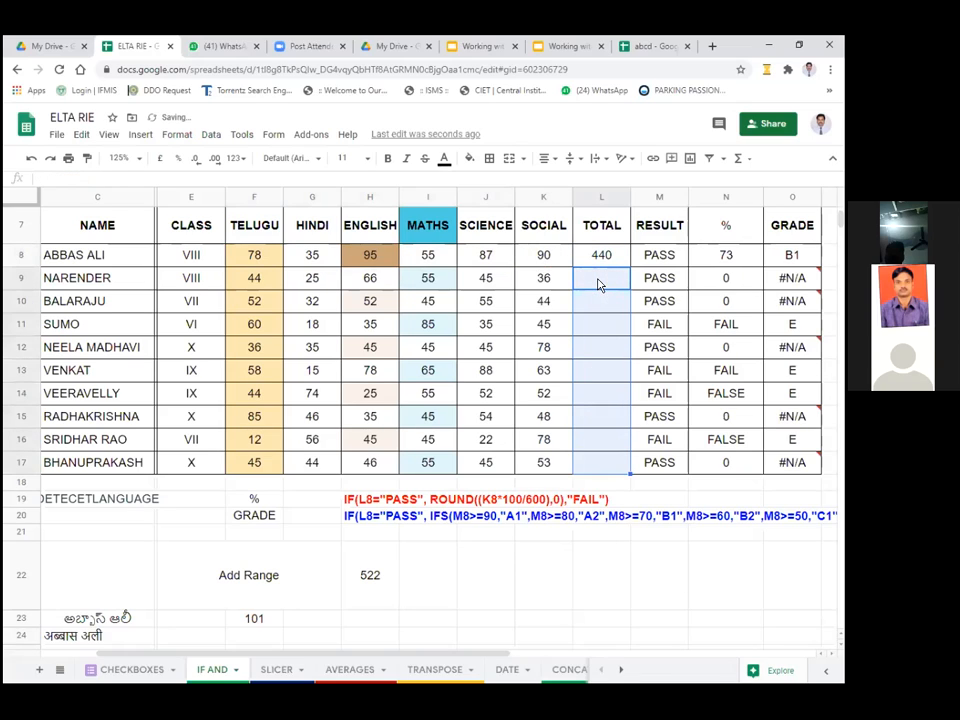
{"action": "left_click", "coordinate": [603, 257]}
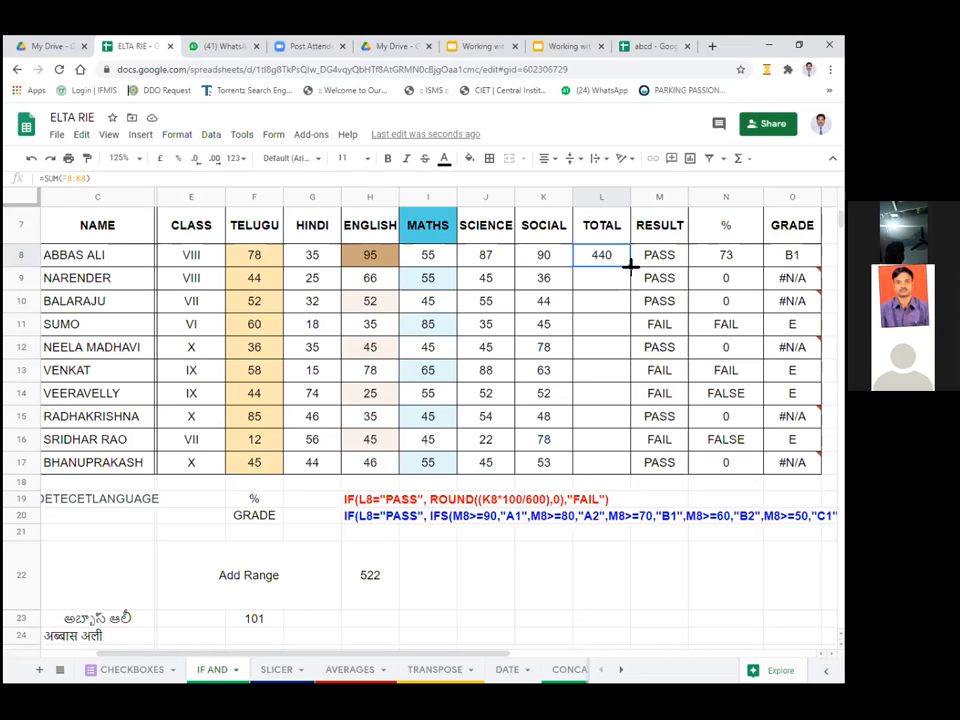
{"action": "left_click_drag", "start_coordinate": [630, 268], "coordinate": [628, 488]}
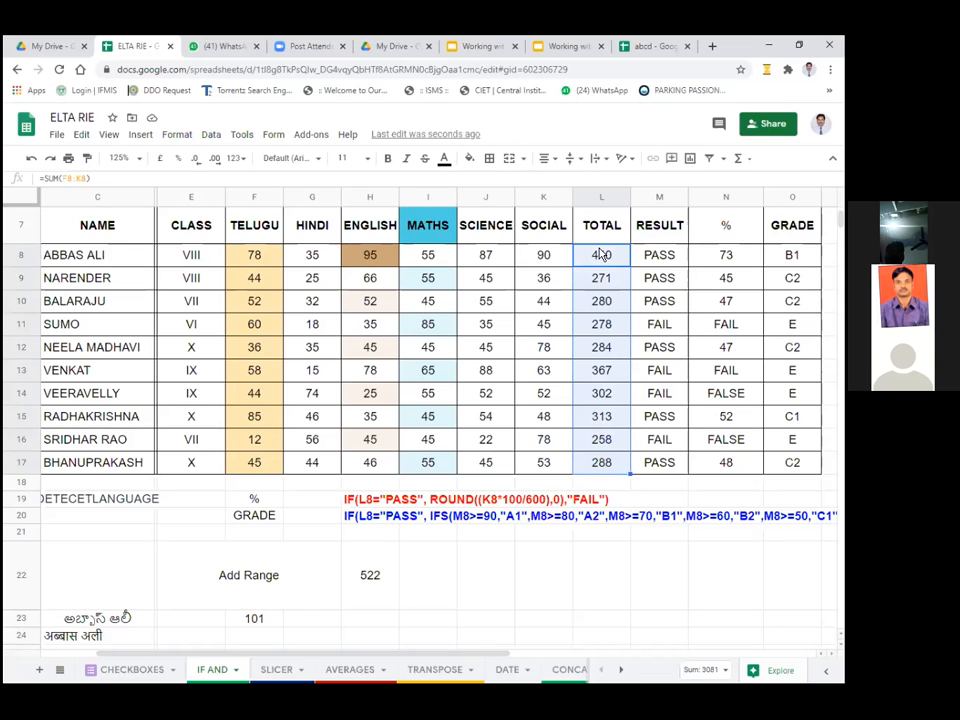
- Examine the IF(AND) formulas in the RESULT cells M8 to M10, finishing back on M8
{"action": "left_click", "coordinate": [666, 259]}
{"action": "left_click", "coordinate": [668, 281]}
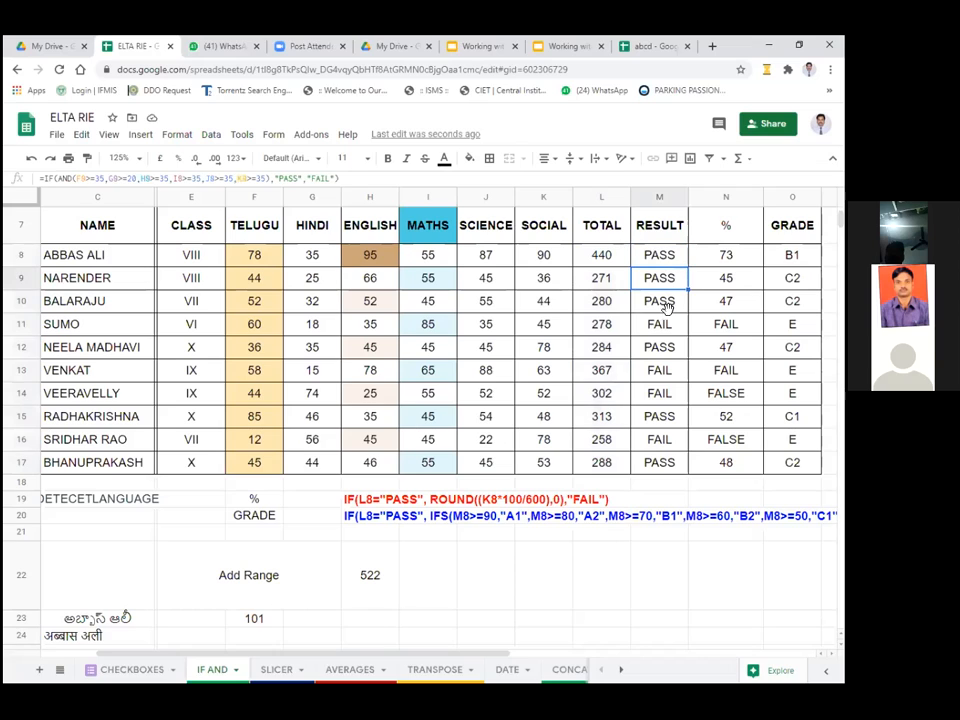
{"action": "left_click", "coordinate": [667, 306]}
{"action": "left_click", "coordinate": [670, 345]}
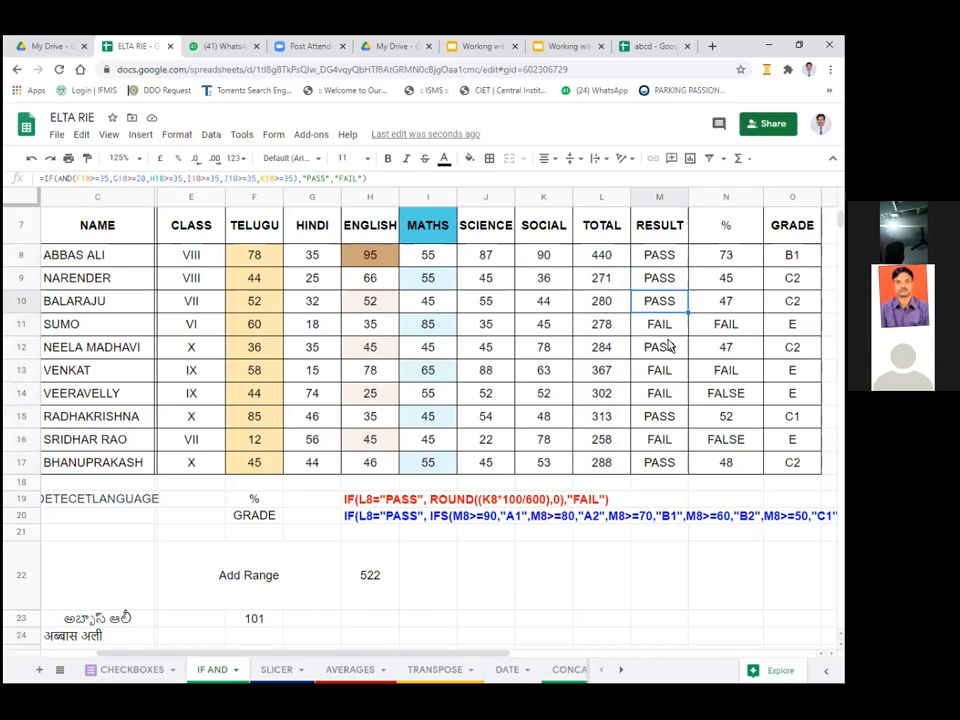
{"action": "left_click", "coordinate": [653, 260]}
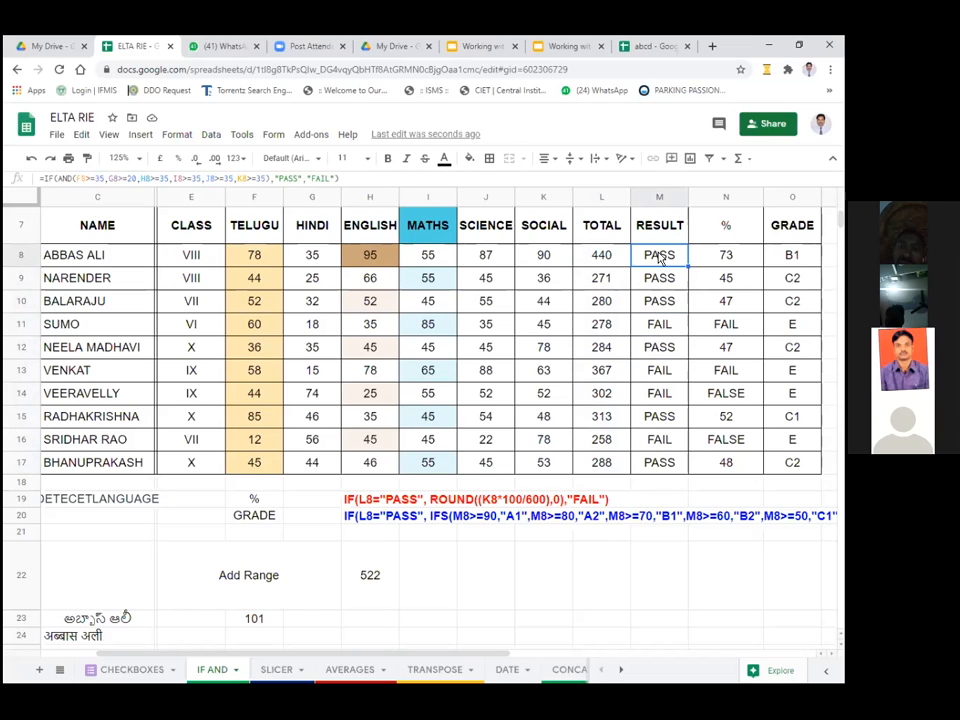
- Go over the first student's marks from G8 to K8, the total in L8 and the RESULT formula in M8
{"action": "left_click", "coordinate": [305, 258]}
{"action": "left_click", "coordinate": [365, 258]}
{"action": "left_click", "coordinate": [445, 258]}
{"action": "left_click", "coordinate": [495, 258]}
{"action": "left_click", "coordinate": [548, 260]}
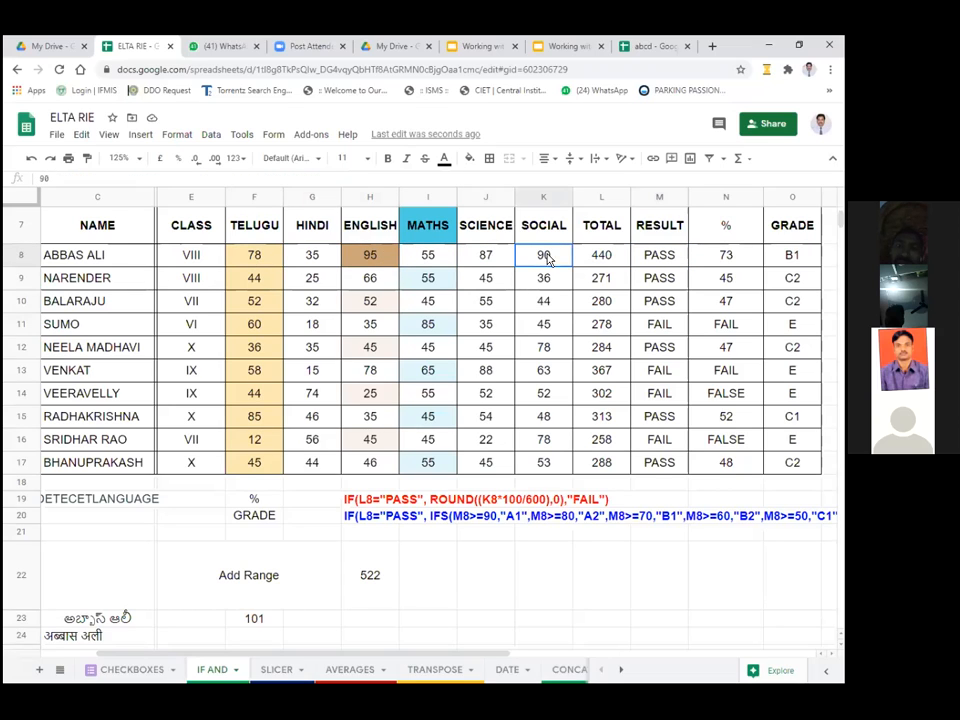
{"action": "left_click", "coordinate": [600, 257]}
{"action": "left_click", "coordinate": [660, 258]}
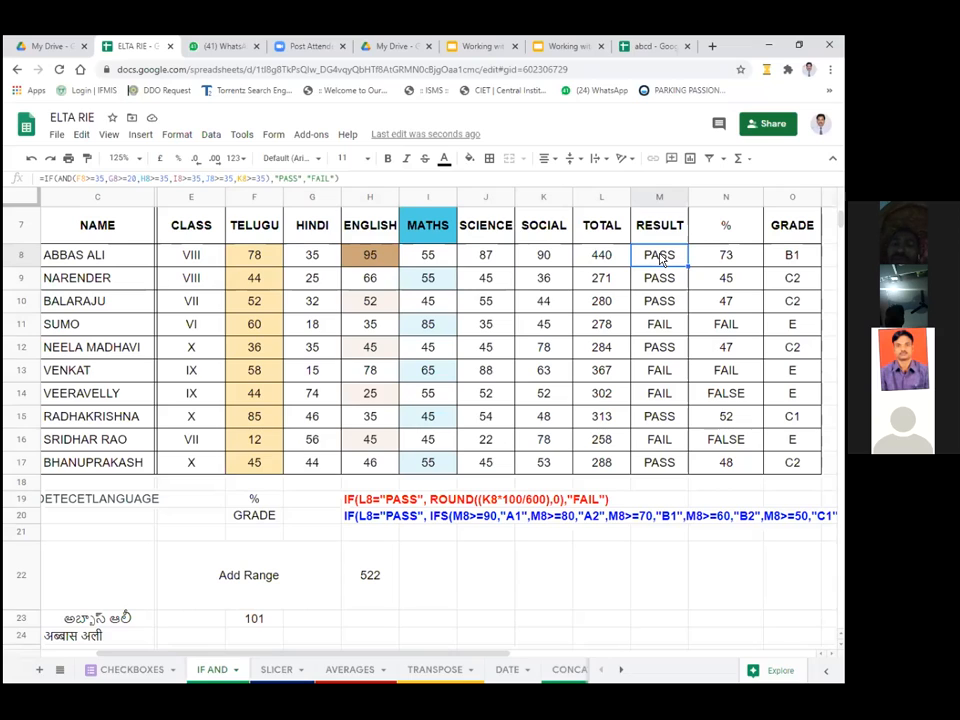
- Set the first student's HINDI mark in G8 to 15
{"action": "left_click", "coordinate": [315, 260]}
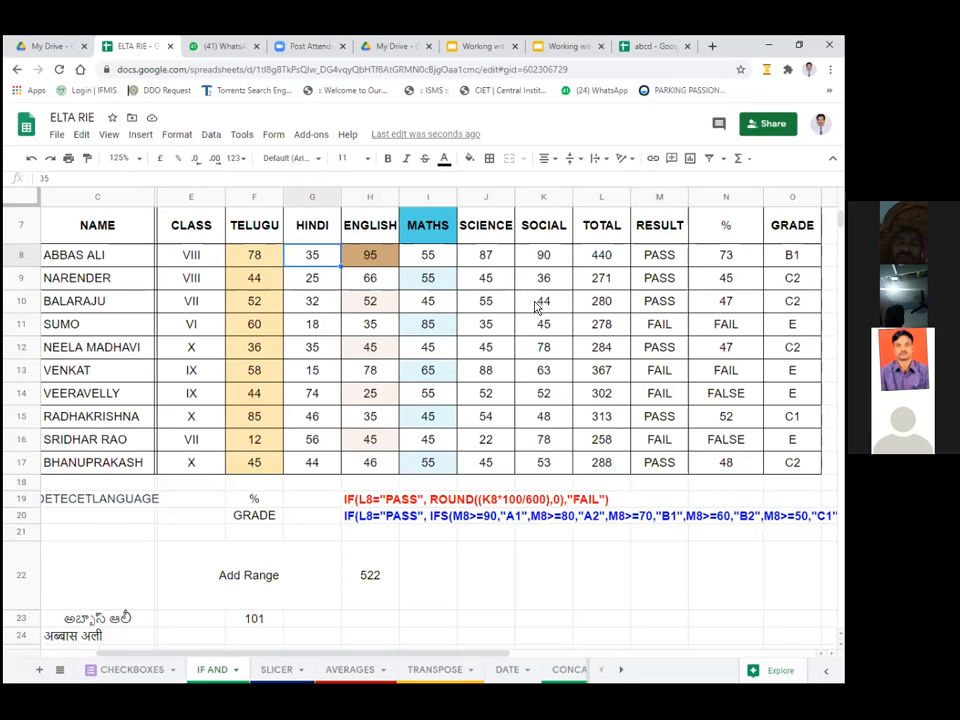
{"action": "type", "text": "15"}
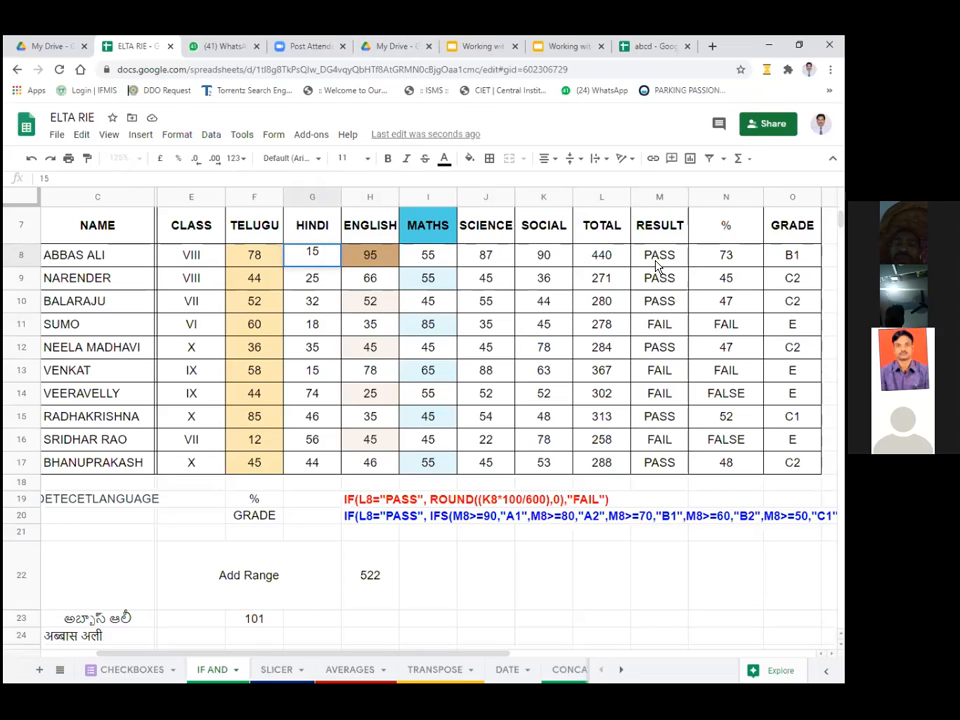
{"action": "key", "text": "Return"}
- Review the first student's subject marks from F8 to J8 and the total in L8 against the RESULT
{"action": "scroll", "coordinate": [600, 230], "scroll_direction": "up", "scroll_amount": 2}
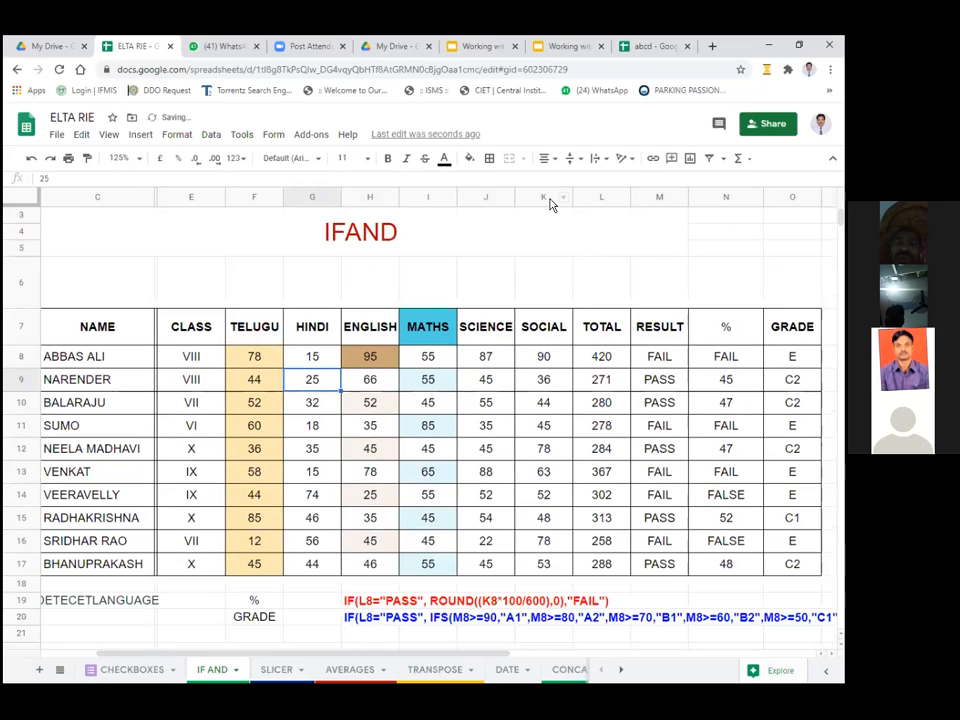
{"action": "left_click", "coordinate": [264, 360]}
{"action": "key", "text": "Right"}
{"action": "key", "text": "Right"}
{"action": "key", "text": "Right"}
{"action": "key", "text": "Right"}
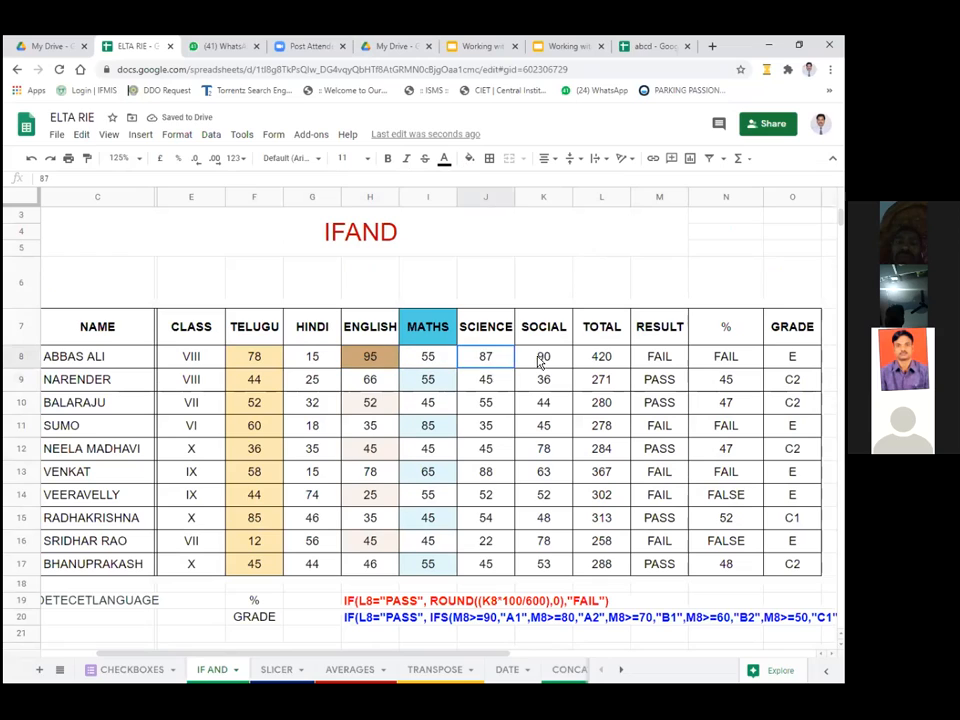
{"action": "left_click", "coordinate": [593, 362]}
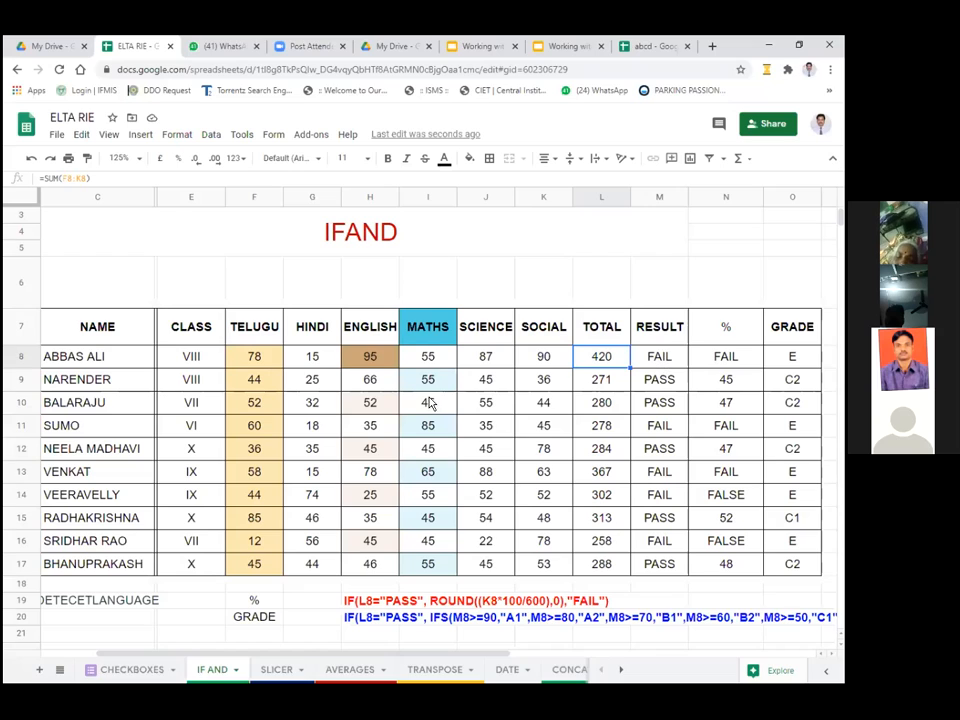
- Change the first student's HINDI mark in G8 to 20
{"action": "left_click", "coordinate": [316, 360]}
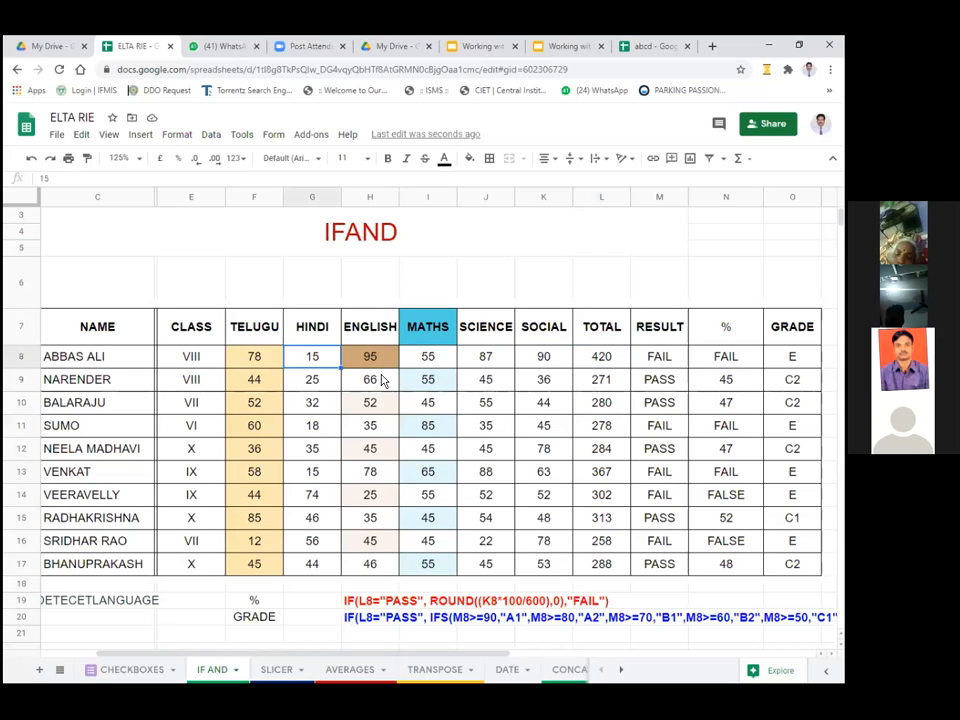
{"action": "type", "text": "20"}
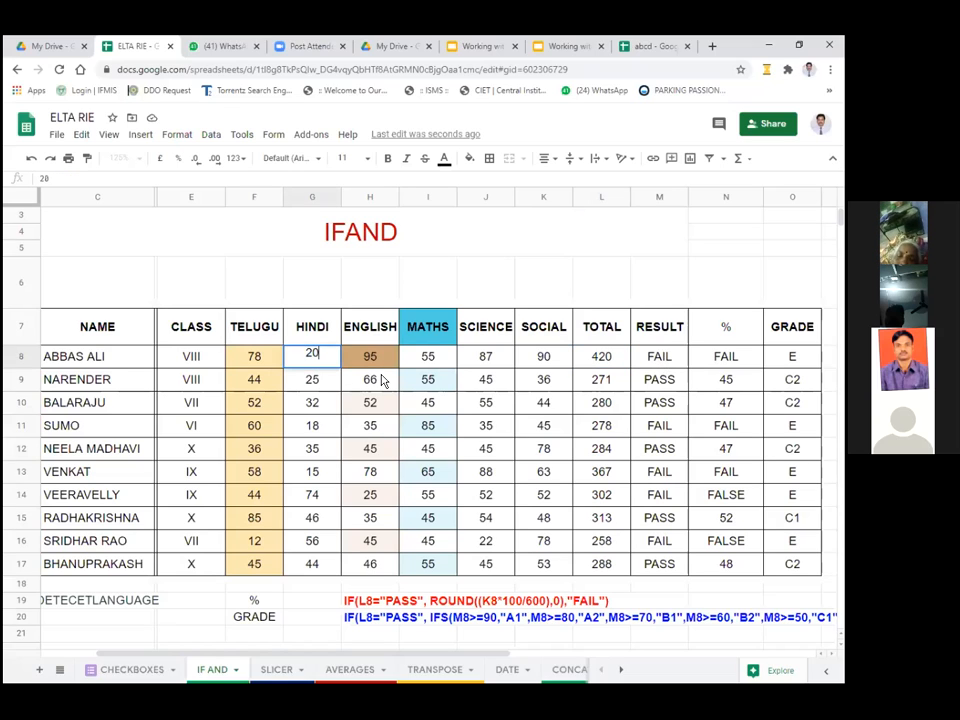
{"action": "key", "text": "Return"}
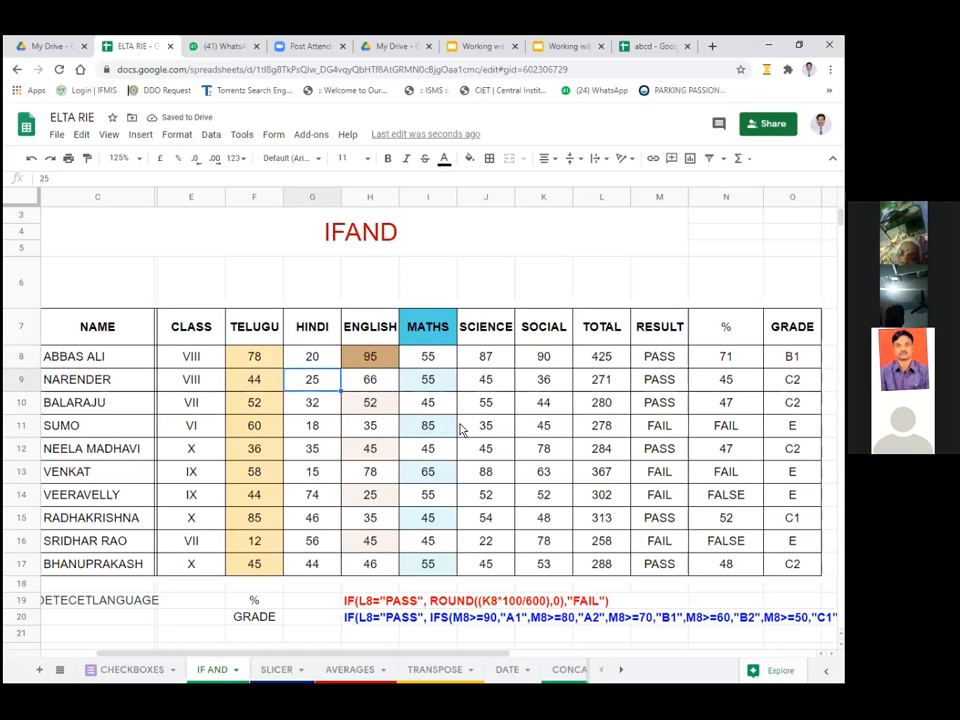
- Compare the IF(AND) formulas in RESULT cells M8, M9, M10 and M12, and return to the first one
{"action": "left_click", "coordinate": [659, 360]}
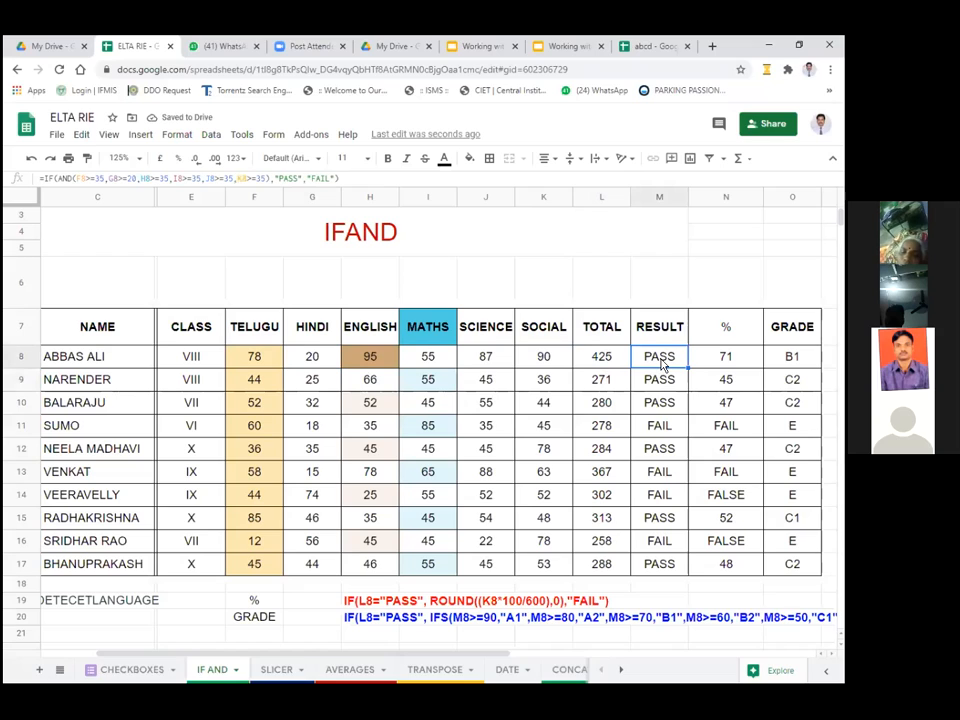
{"action": "left_click", "coordinate": [664, 380]}
{"action": "left_click", "coordinate": [662, 361]}
{"action": "left_click", "coordinate": [664, 383]}
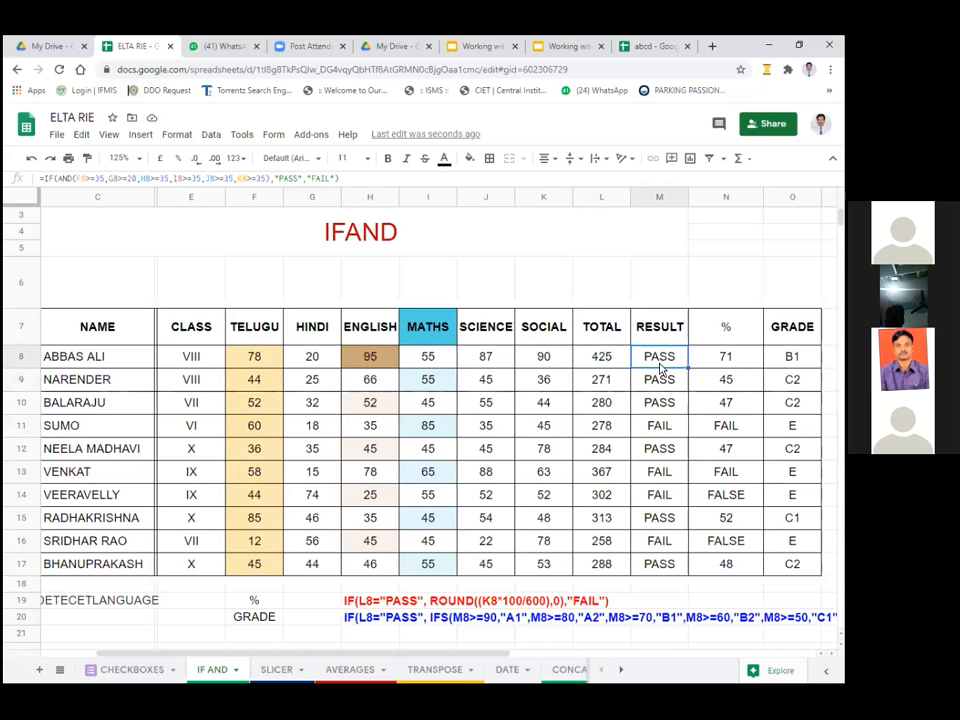
{"action": "left_click", "coordinate": [659, 360]}
{"action": "left_click", "coordinate": [662, 381]}
{"action": "left_click", "coordinate": [664, 403]}
{"action": "left_click", "coordinate": [660, 449]}
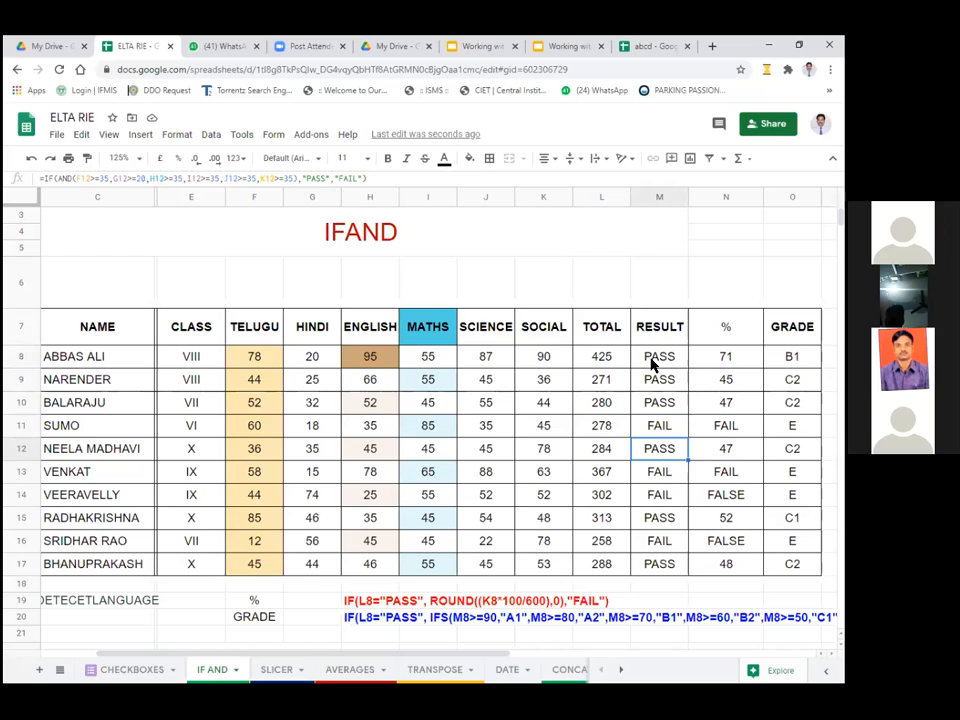
{"action": "left_click", "coordinate": [650, 360]}
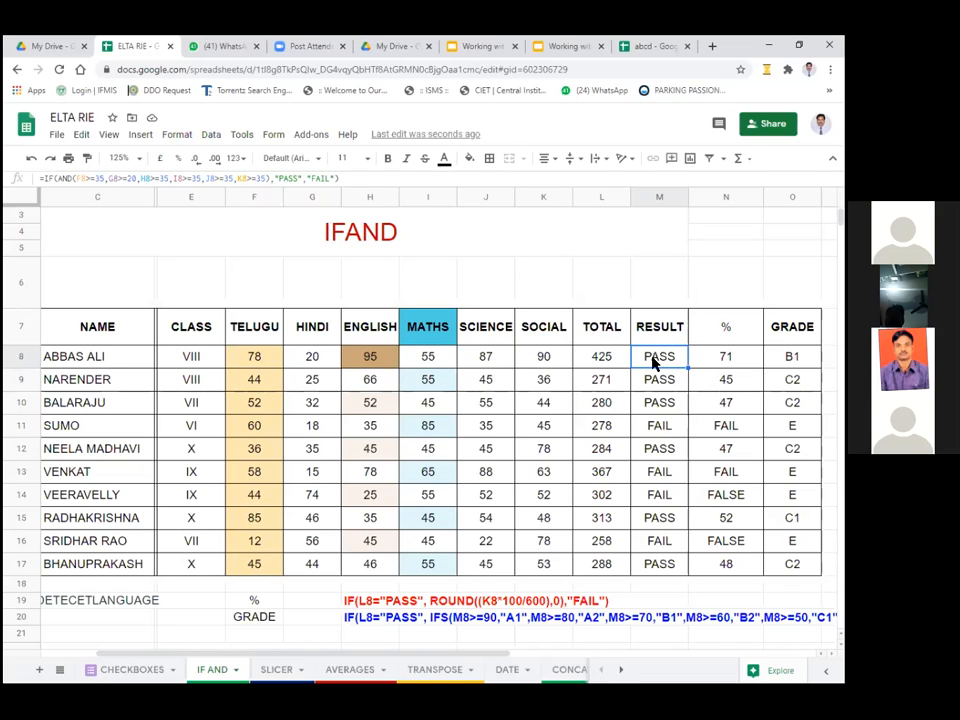
- Check the first student's TELUGU, HINDI and MATHS marks in row 8 against the pass conditions
{"action": "left_click", "coordinate": [255, 358]}
{"action": "left_click", "coordinate": [310, 358]}
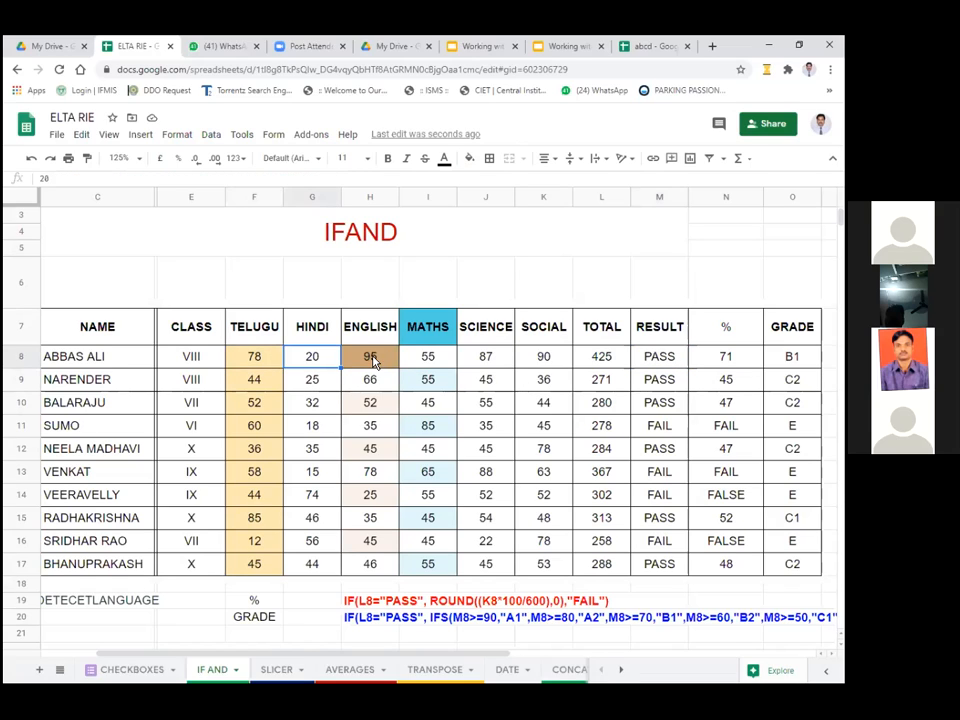
{"action": "left_click", "coordinate": [435, 360]}
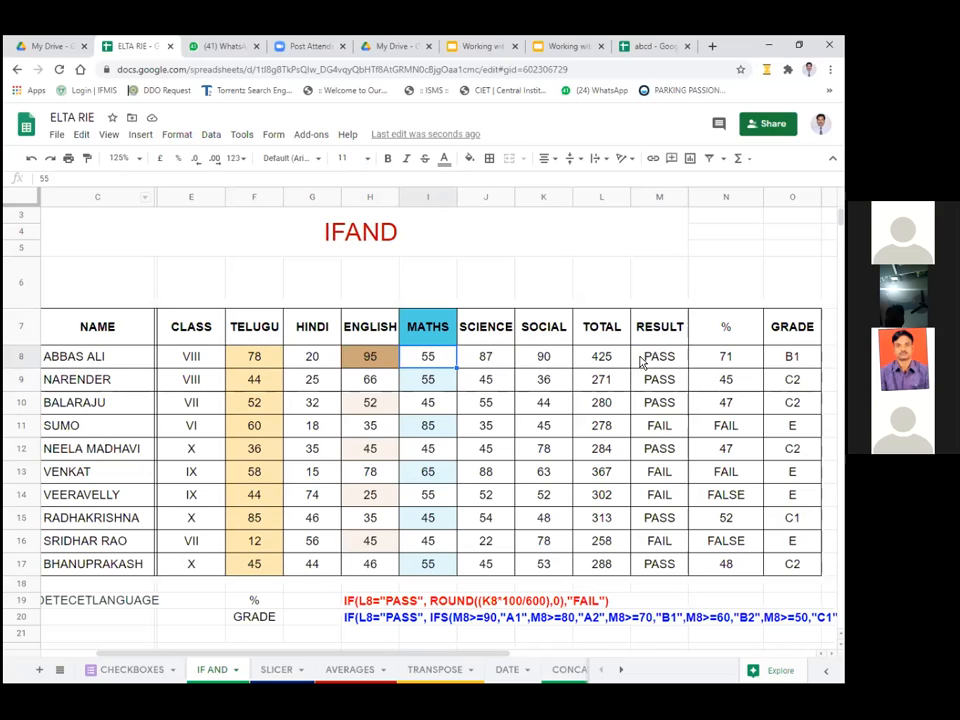
- Copy the IF(AND) formula from M8 without its equals sign and paste it as text into F30
{"action": "left_click", "coordinate": [643, 360]}
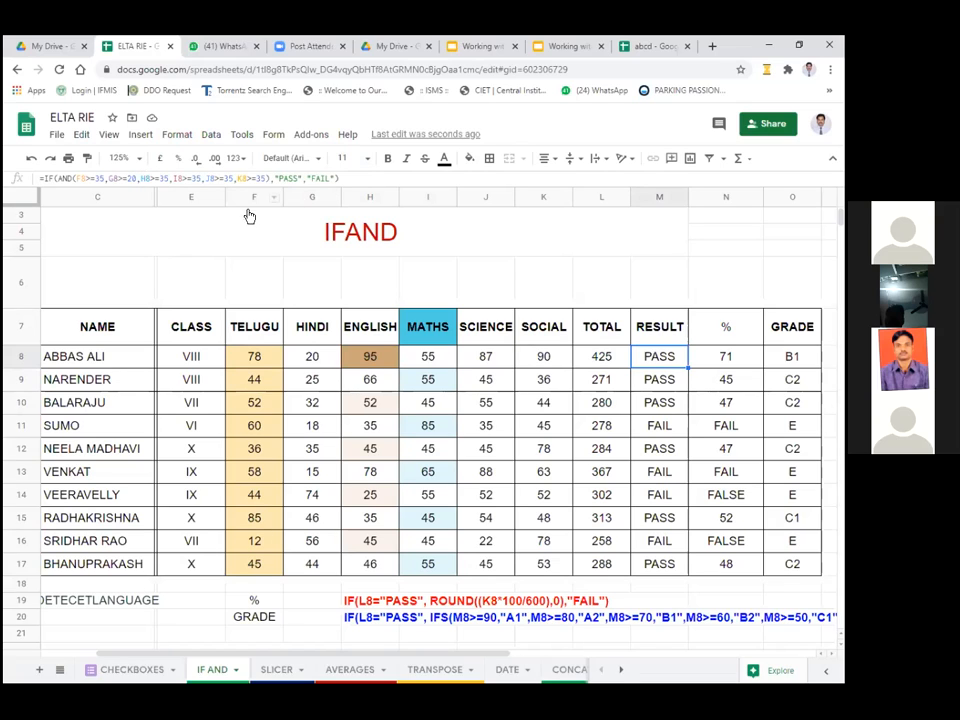
{"action": "left_click_drag", "start_coordinate": [338, 179], "coordinate": [45, 181]}
{"action": "key", "text": "ctrl+c"}
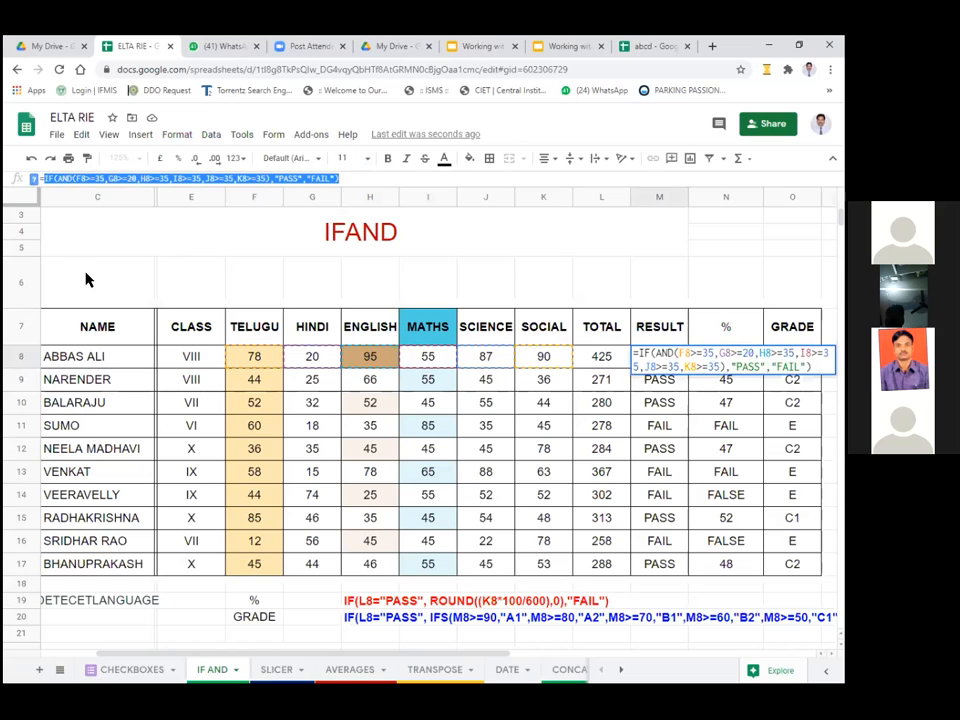
{"action": "scroll", "coordinate": [343, 460], "scroll_direction": "down", "scroll_amount": 5}
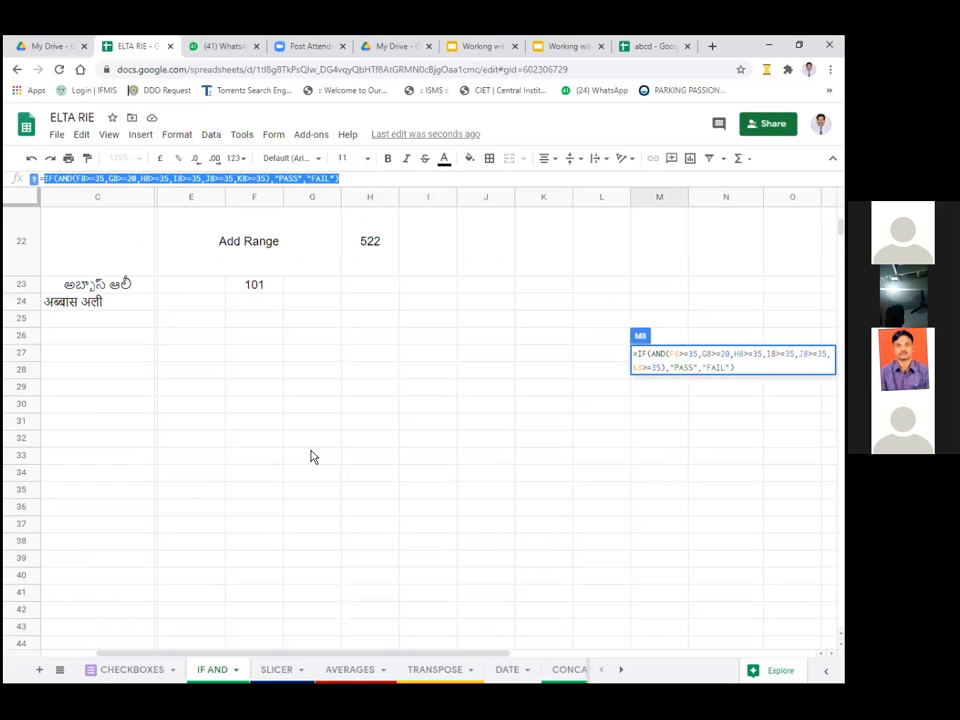
{"action": "left_click", "coordinate": [264, 410]}
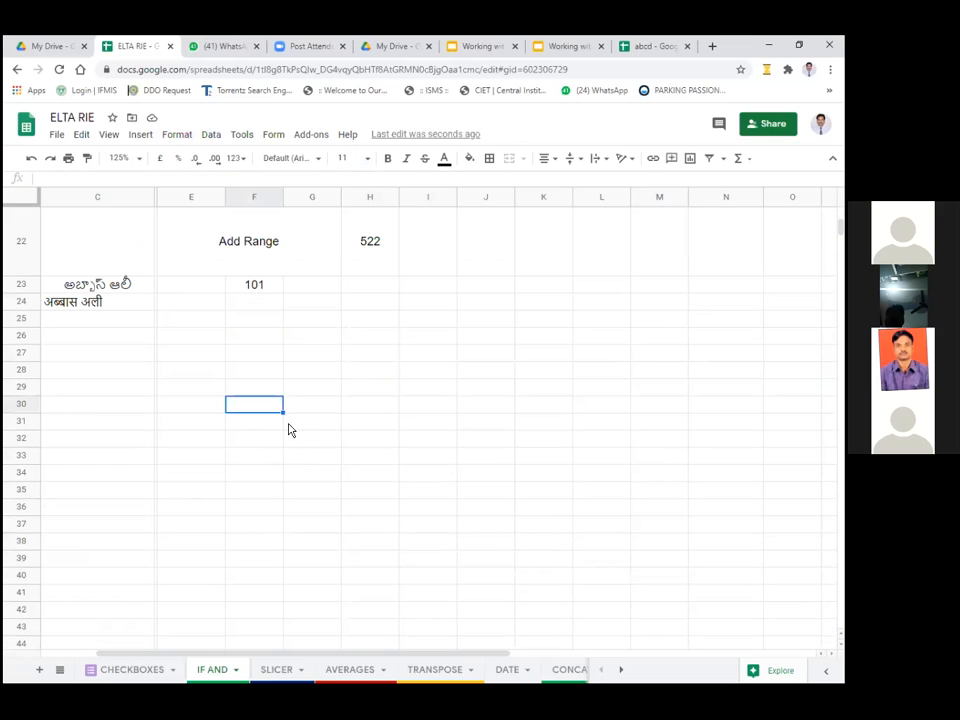
{"action": "key", "text": "ctrl+v"}
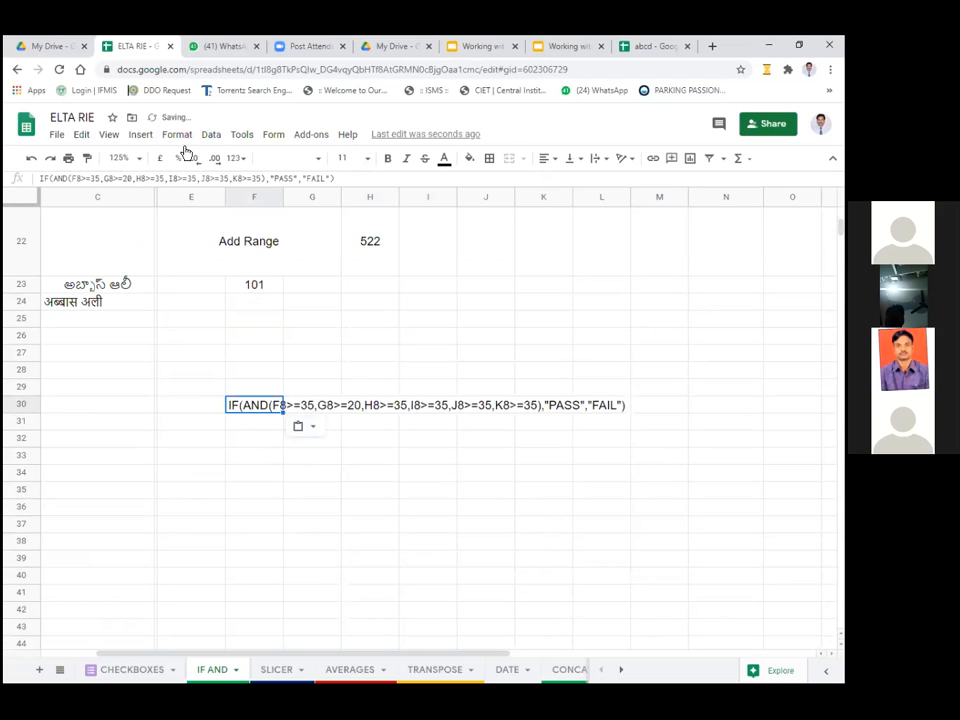
- Make the formula text in F30 bold and set its font size to 18
{"action": "left_click", "coordinate": [388, 158]}
{"action": "left_click", "coordinate": [370, 158]}
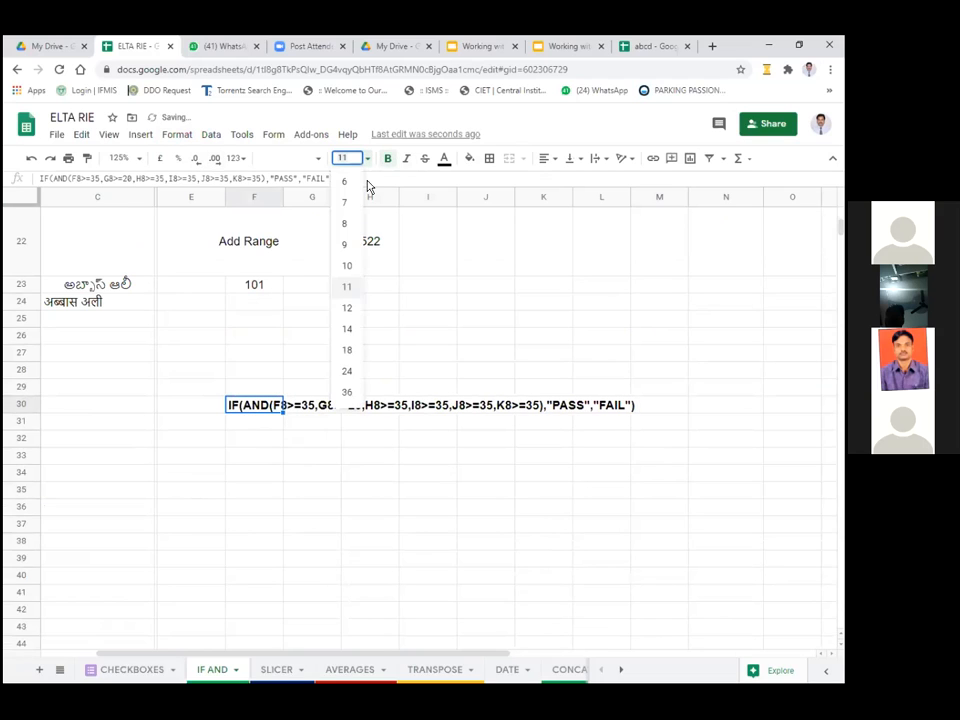
{"action": "left_click", "coordinate": [349, 364]}
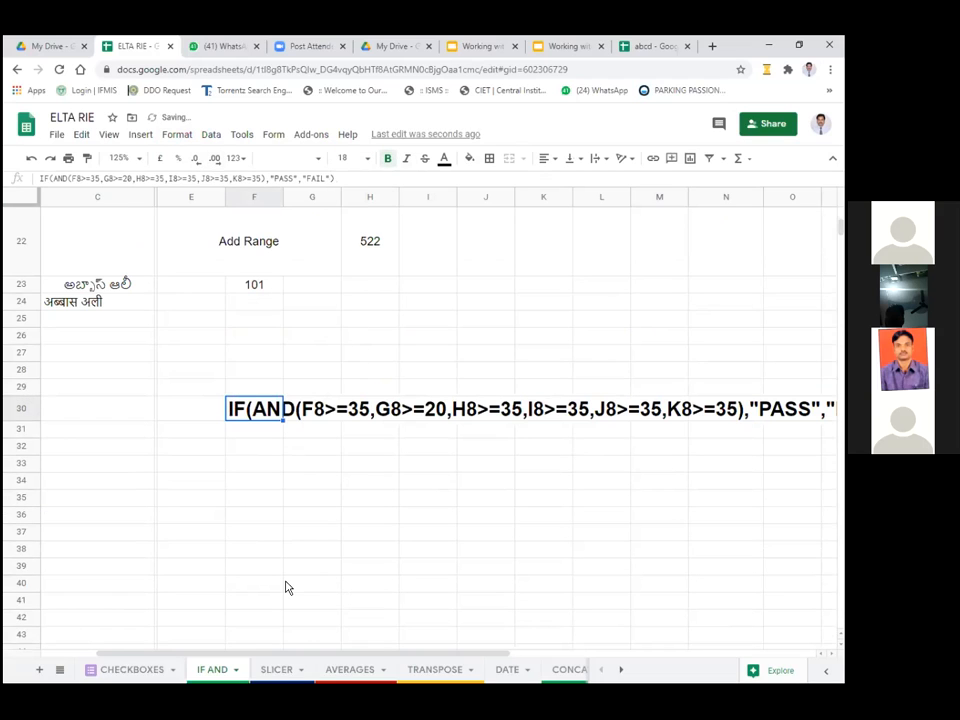
{"action": "scroll", "coordinate": [285, 587], "scroll_direction": "right", "scroll_amount": 3}
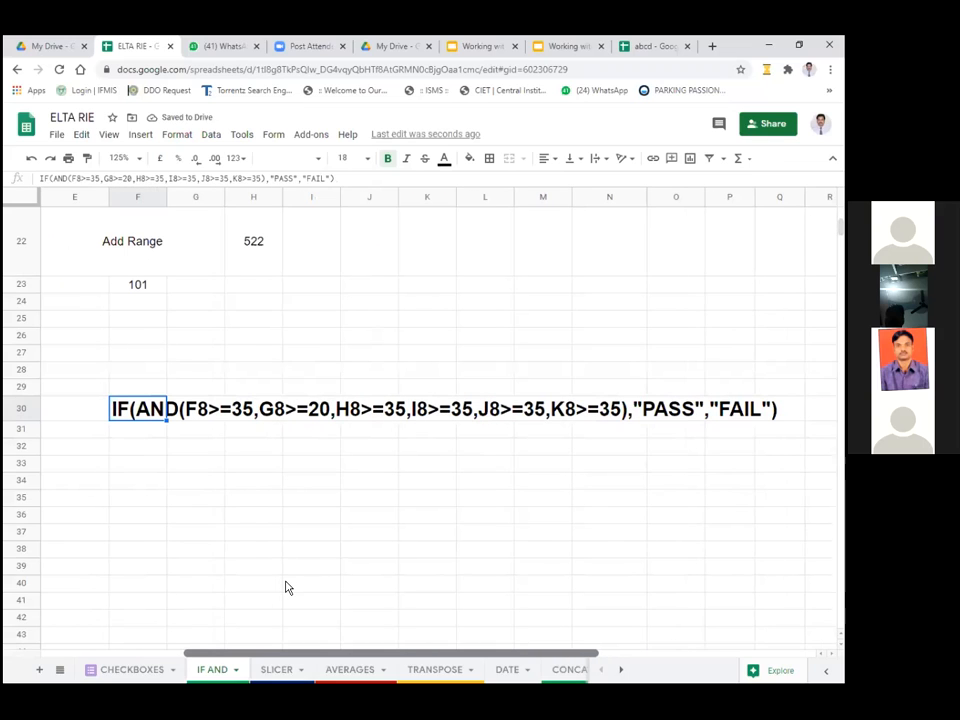
{"action": "left_click", "coordinate": [376, 484]}
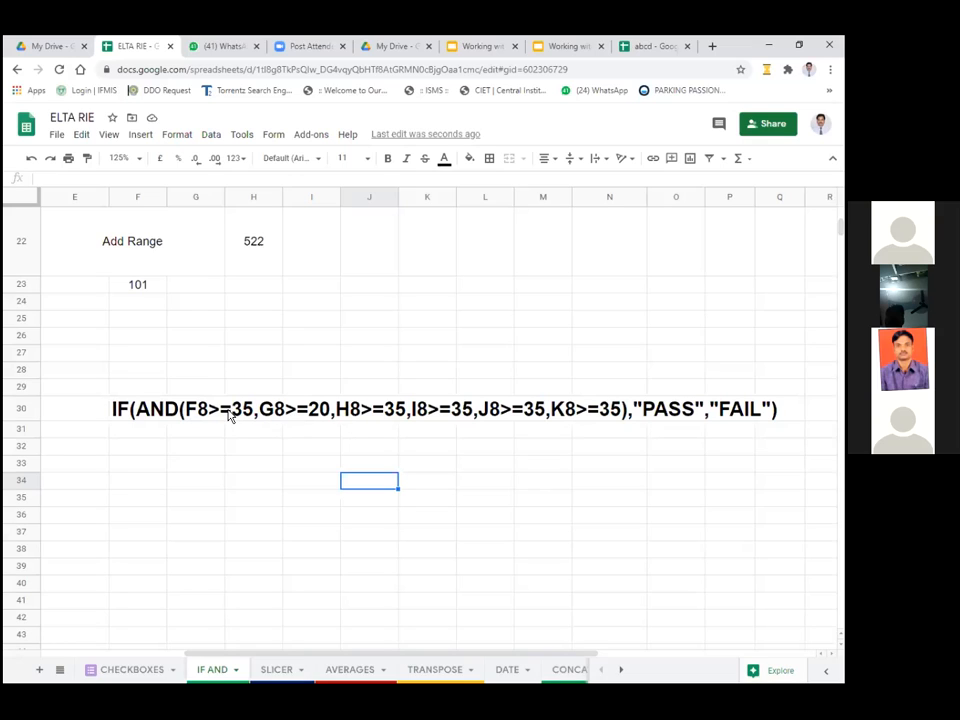
- Compare the IF(AND) text in row 30 with the marks table, checking M8, G11 and the percentage formula in N8
{"action": "scroll", "coordinate": [228, 400], "scroll_direction": "up", "scroll_amount": 5}
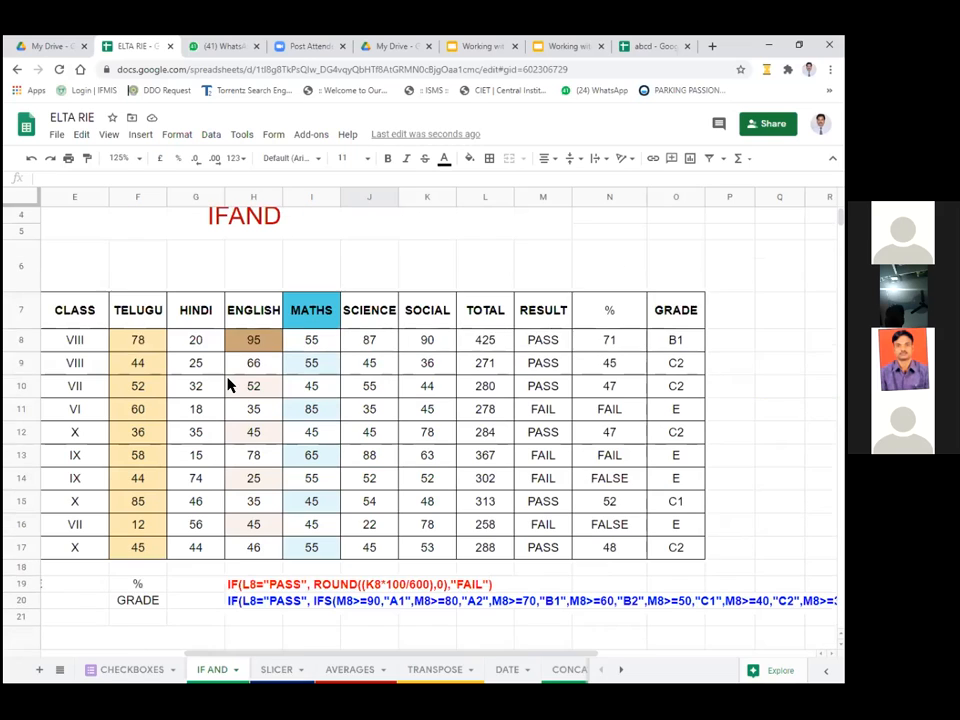
{"action": "scroll", "coordinate": [228, 385], "scroll_direction": "up", "scroll_amount": 1}
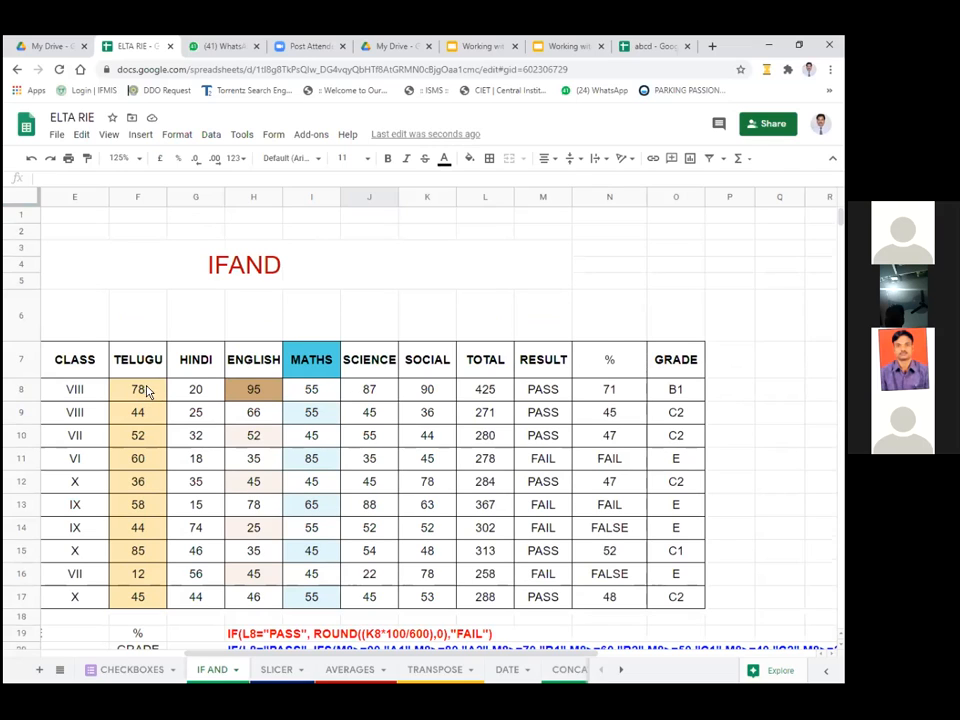
{"action": "scroll", "coordinate": [155, 390], "scroll_direction": "down", "scroll_amount": 5}
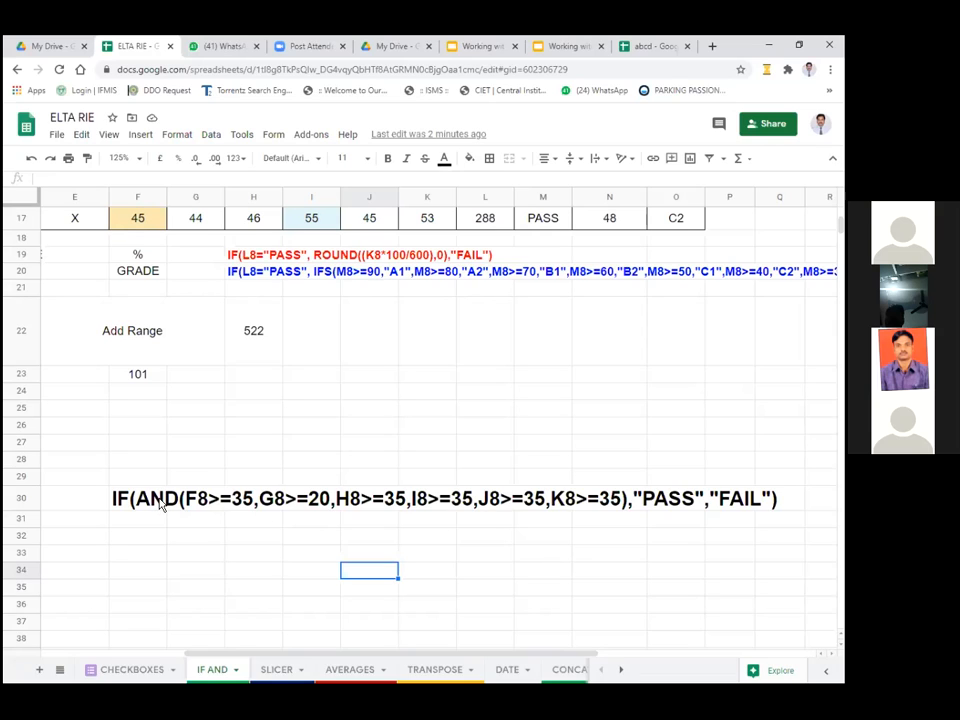
{"action": "scroll", "coordinate": [165, 497], "scroll_direction": "up", "scroll_amount": 6}
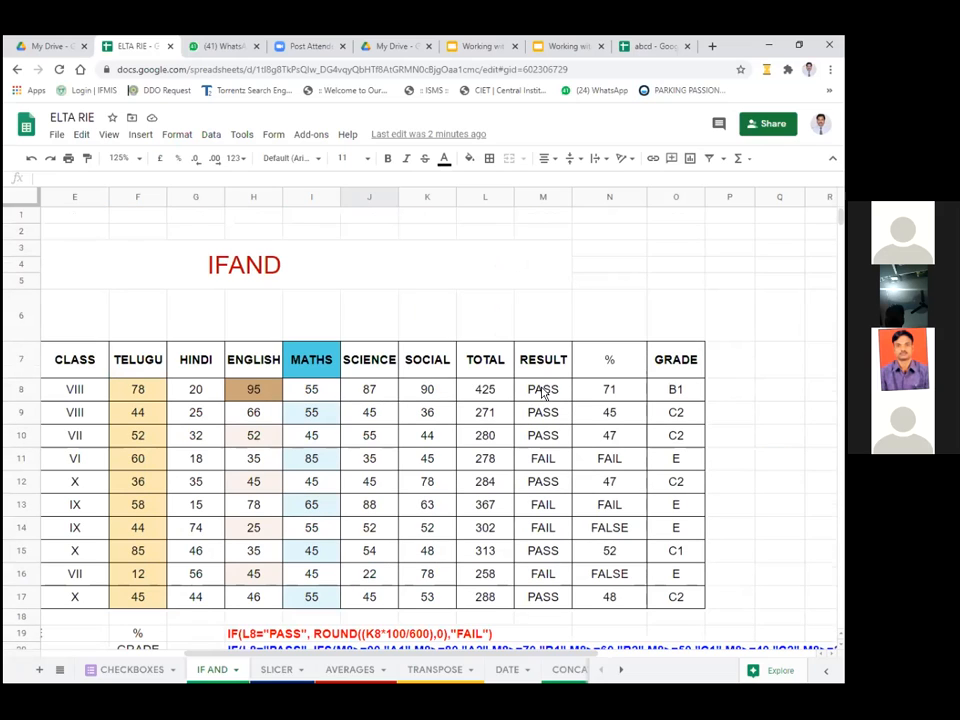
{"action": "left_click", "coordinate": [543, 392]}
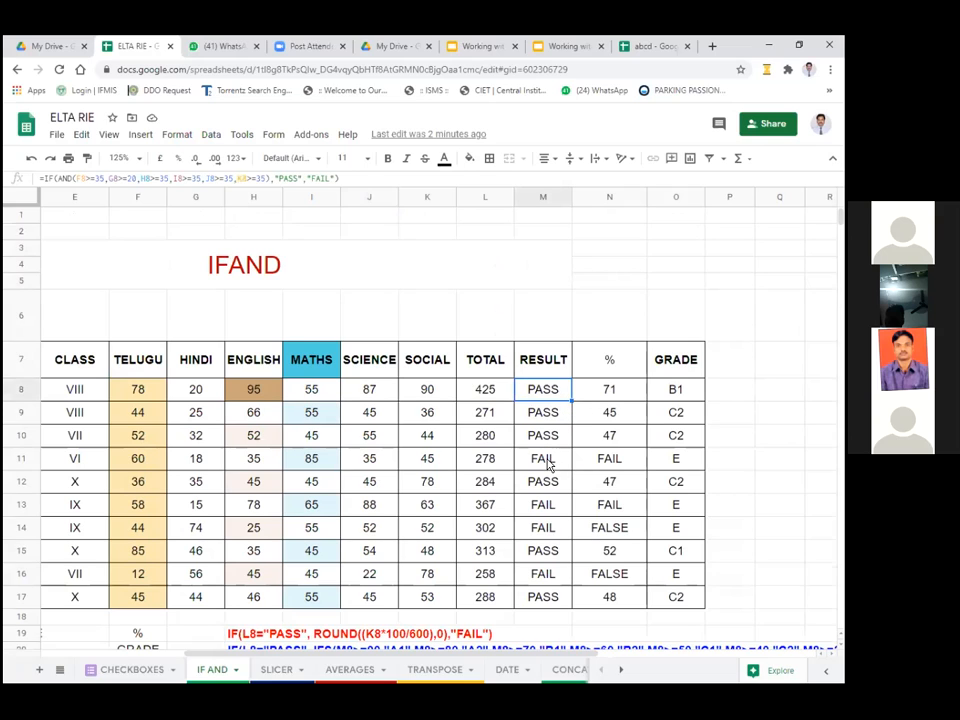
{"action": "left_click", "coordinate": [199, 464]}
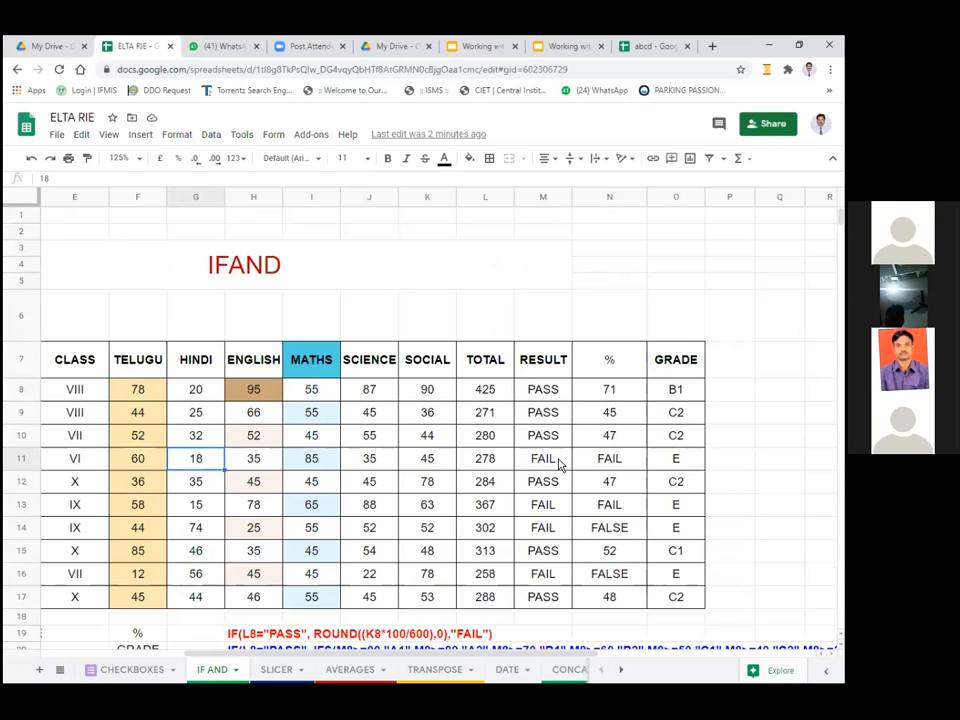
{"action": "left_click", "coordinate": [613, 364]}
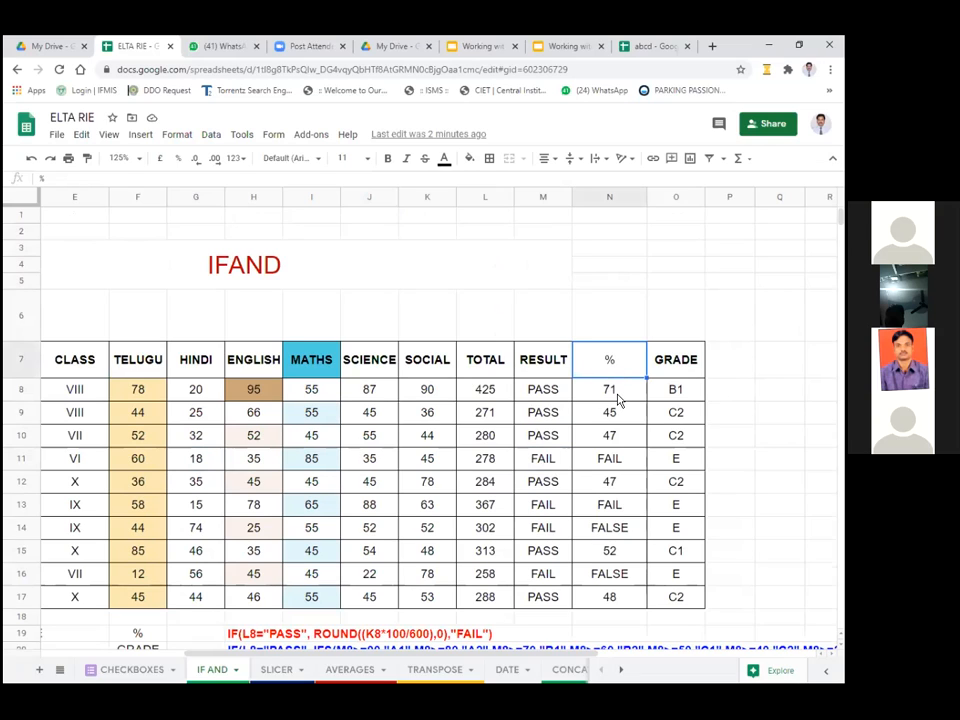
{"action": "left_click", "coordinate": [617, 396]}
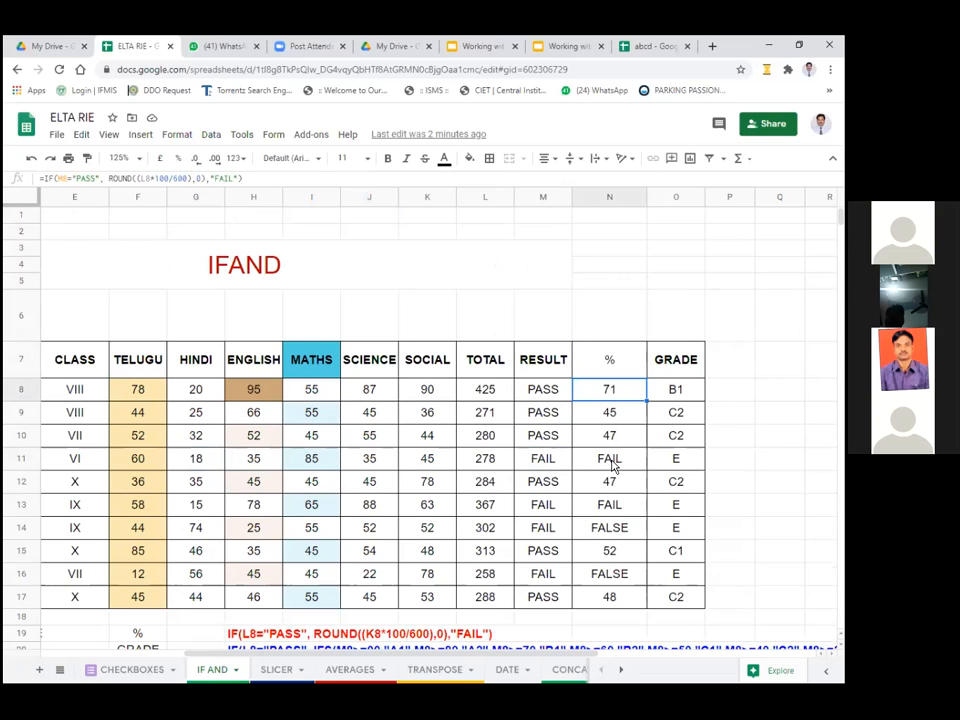
- Fill the percentage formula from N13 down through N17
{"action": "left_click", "coordinate": [620, 507]}
{"action": "left_click_drag", "start_coordinate": [648, 533], "coordinate": [643, 540]}
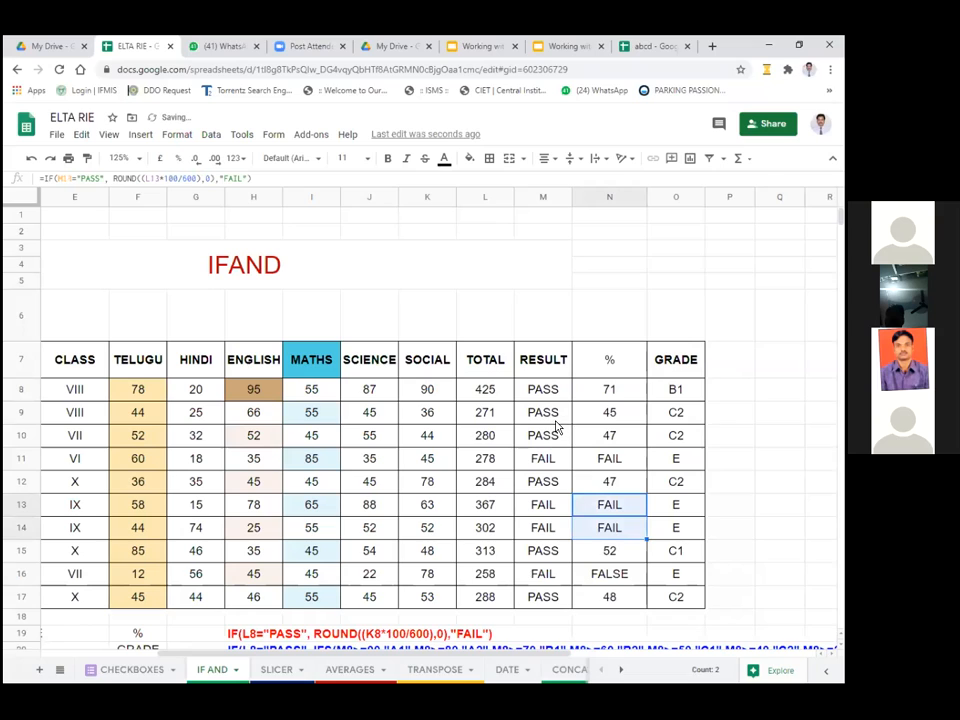
{"action": "left_click_drag", "start_coordinate": [648, 553], "coordinate": [641, 585]}
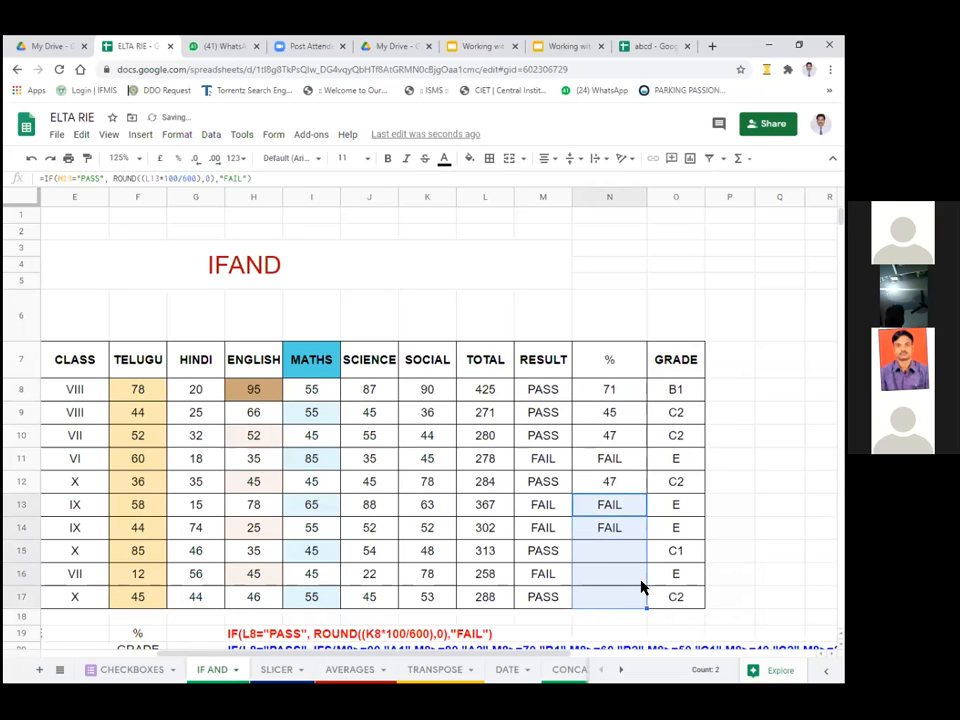
- Copy the IF and ROUND percentage formula from N8 without its equals sign and paste it as text into G34
{"action": "left_click", "coordinate": [606, 392]}
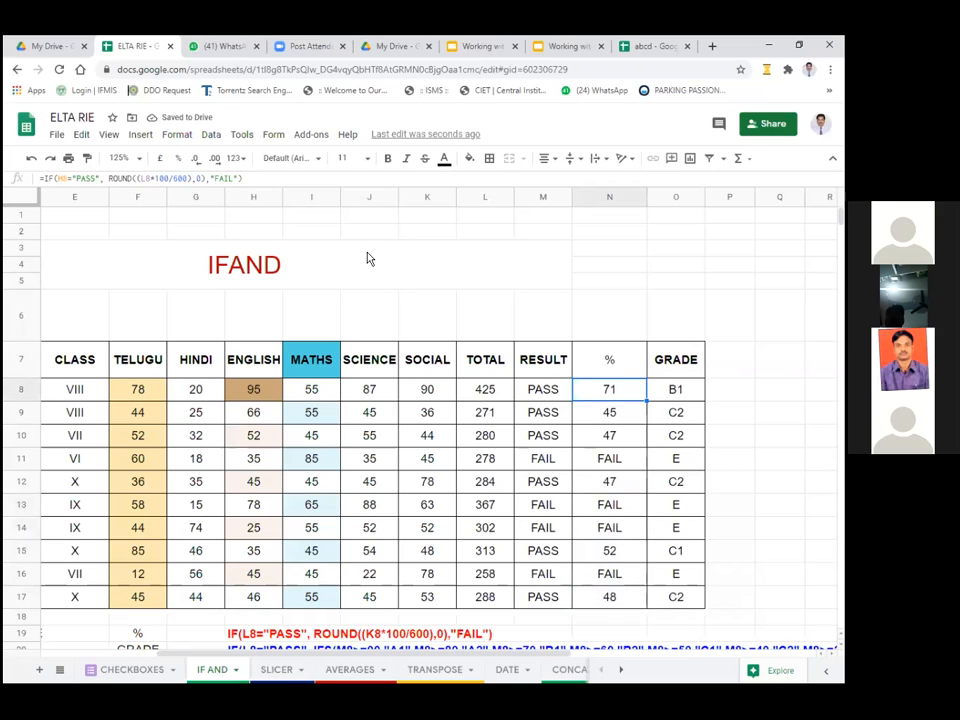
{"action": "left_click_drag", "start_coordinate": [242, 179], "coordinate": [38, 180]}
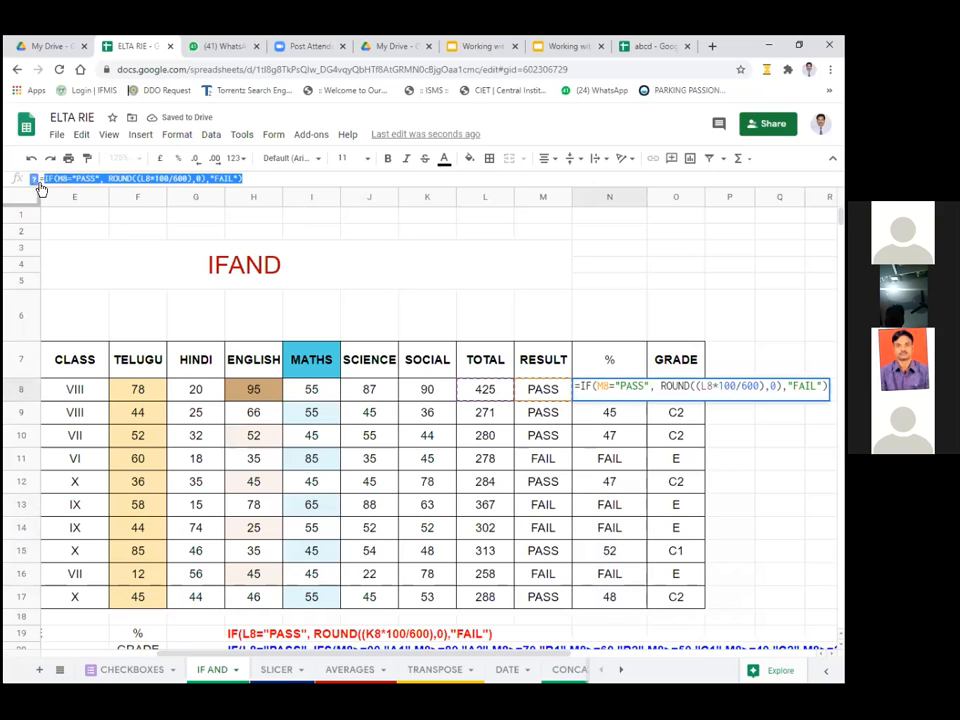
{"action": "right_click", "coordinate": [79, 180]}
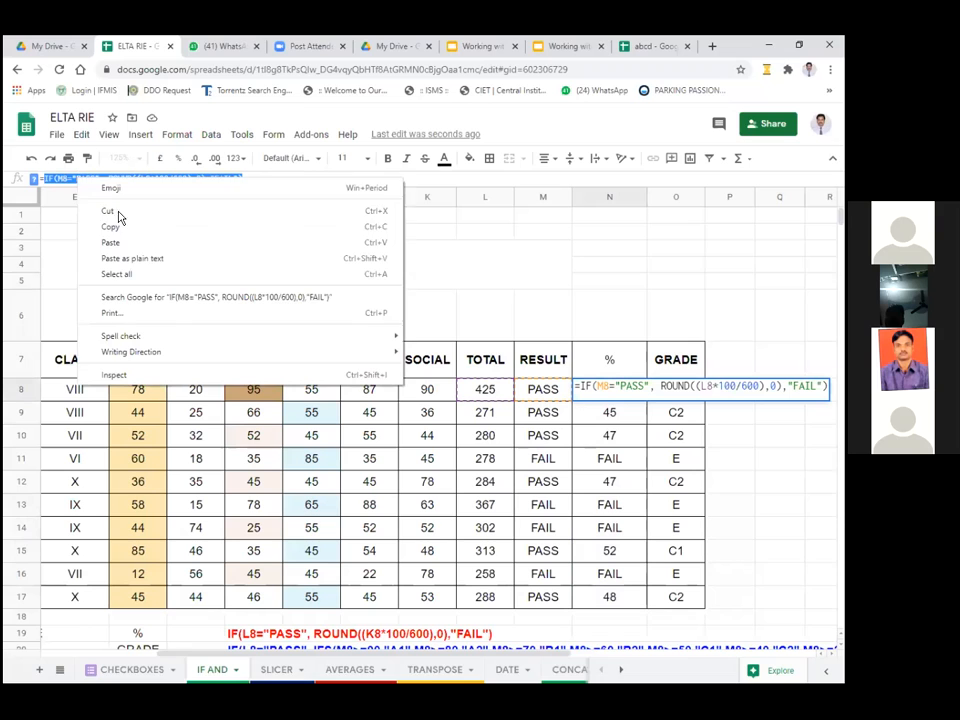
{"action": "left_click", "coordinate": [131, 234]}
{"action": "scroll", "coordinate": [380, 490], "scroll_direction": "down", "scroll_amount": 5}
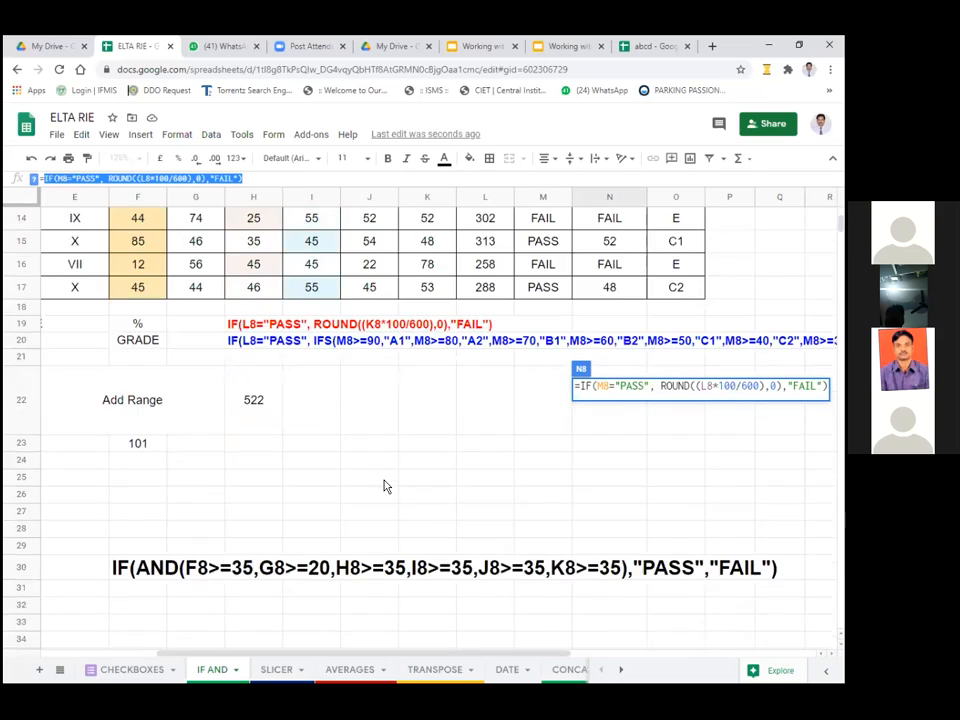
{"action": "left_click", "coordinate": [187, 487]}
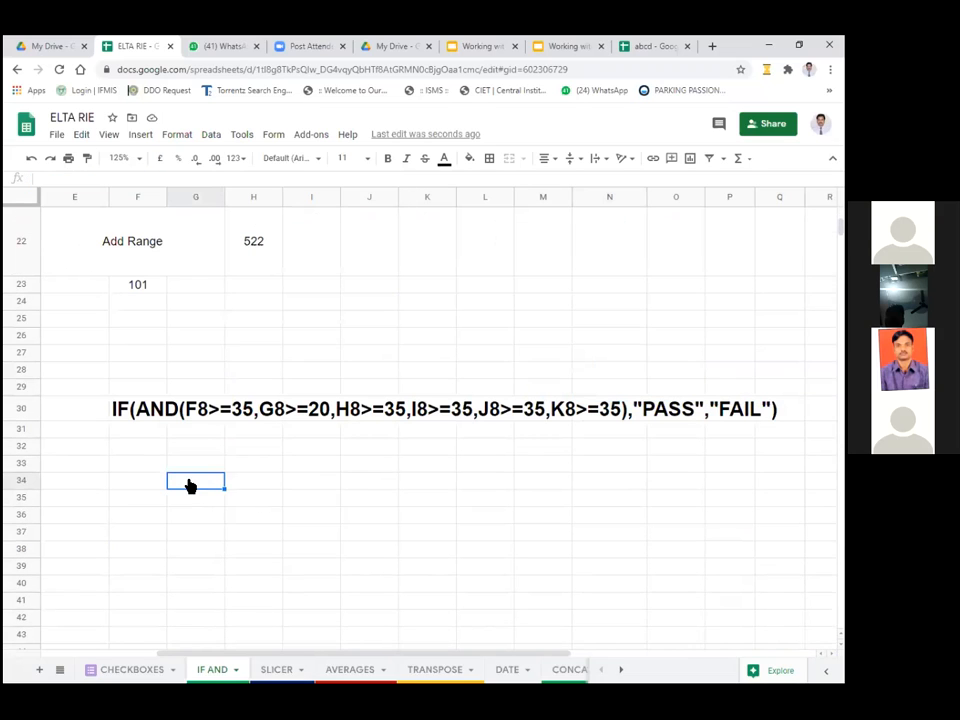
{"action": "right_click", "coordinate": [190, 485]}
{"action": "left_click", "coordinate": [225, 251]}
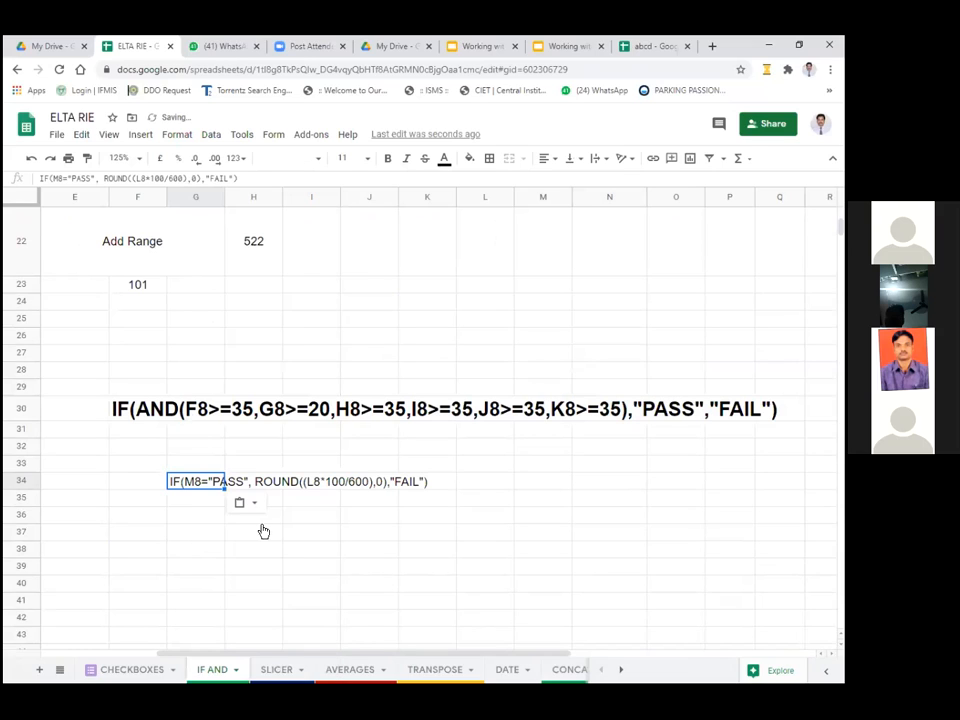
- Make the percentage formula text in G34 bold and set its font size to 18
{"action": "left_click", "coordinate": [382, 160]}
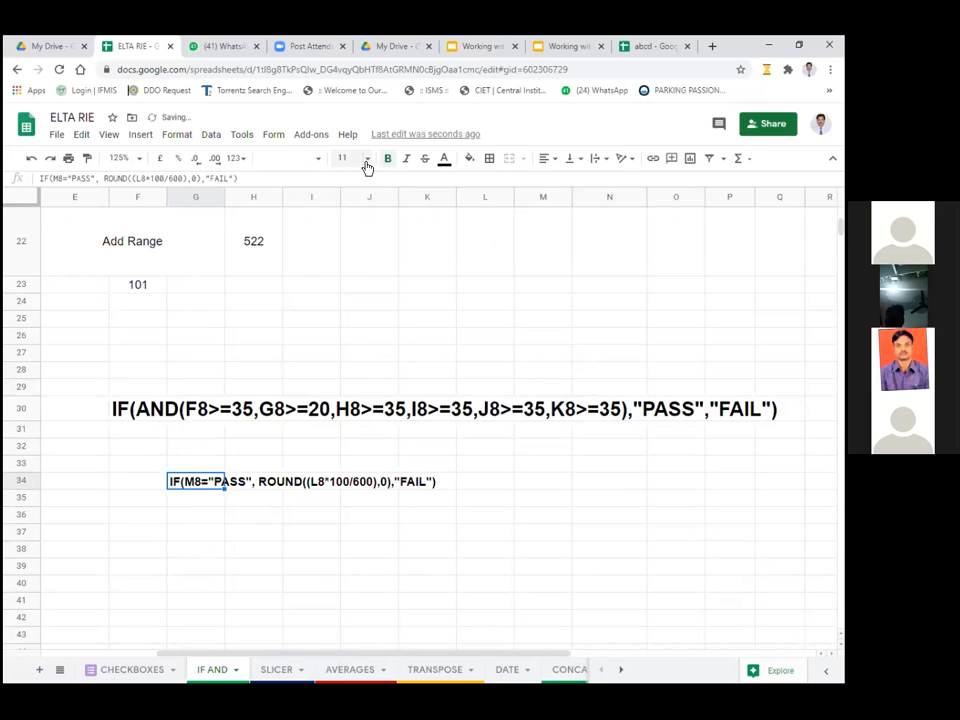
{"action": "left_click", "coordinate": [366, 162]}
{"action": "left_click", "coordinate": [349, 349]}
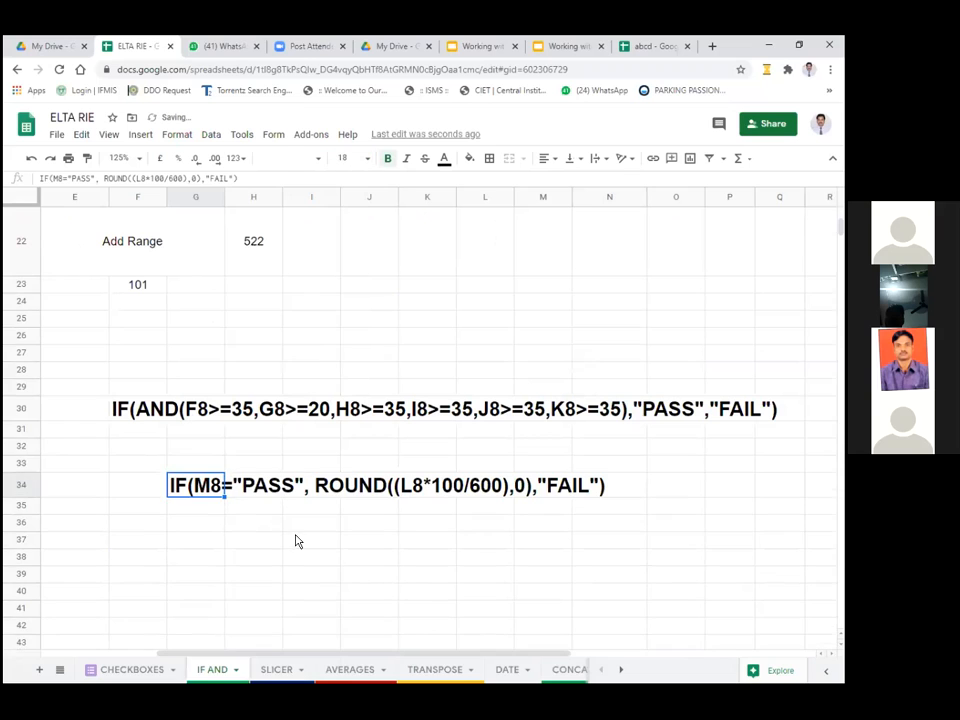
{"action": "left_click", "coordinate": [295, 541]}
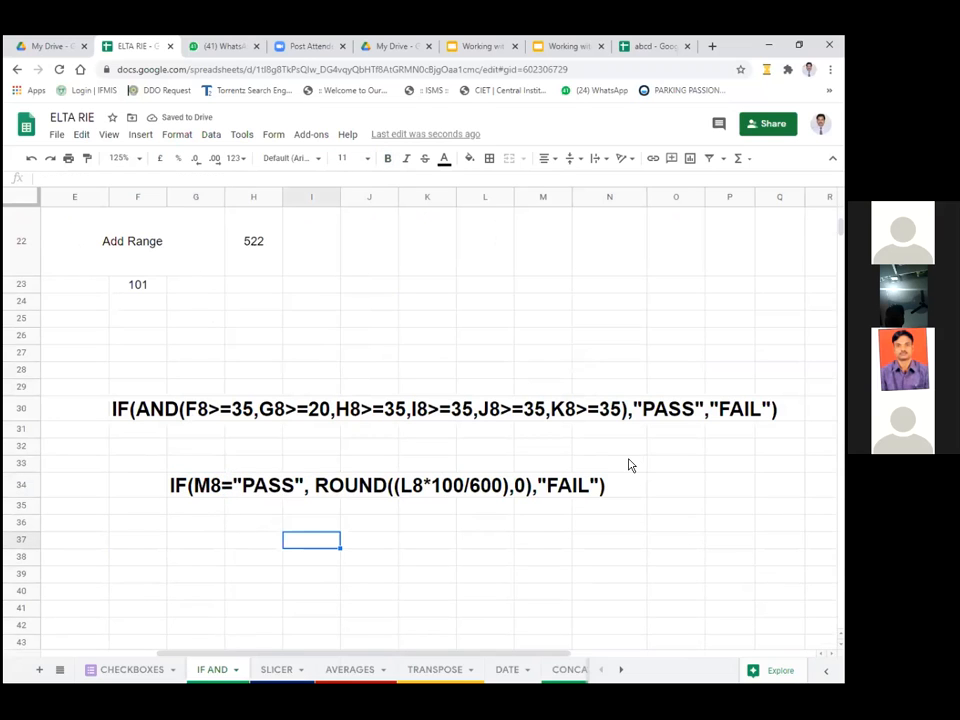
- Examine the RESULT formulas in M8 and M11 and the percentage formula in N8 against the formula texts below the table
{"action": "scroll", "coordinate": [629, 464], "scroll_direction": "up", "scroll_amount": 8}
{"action": "left_click", "coordinate": [545, 392]}
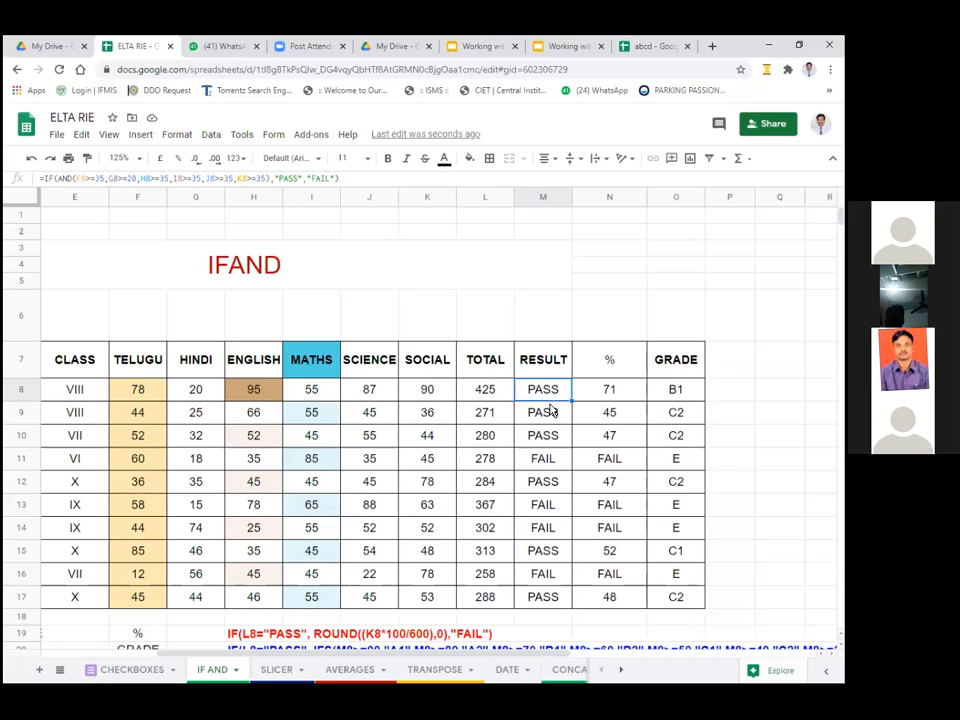
{"action": "left_click", "coordinate": [621, 390]}
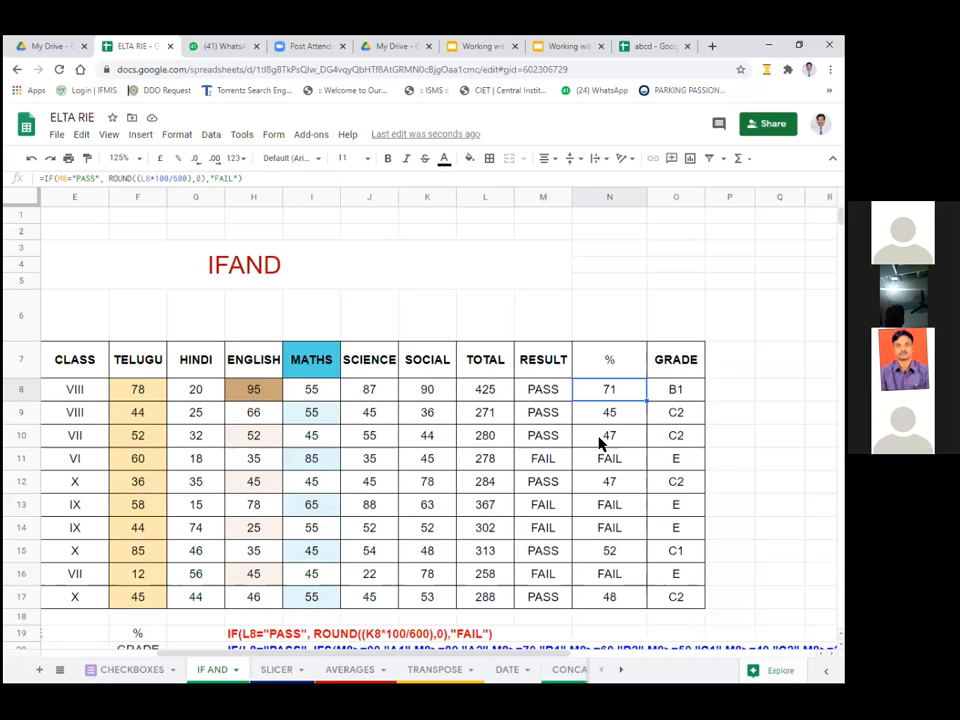
{"action": "left_click", "coordinate": [552, 457]}
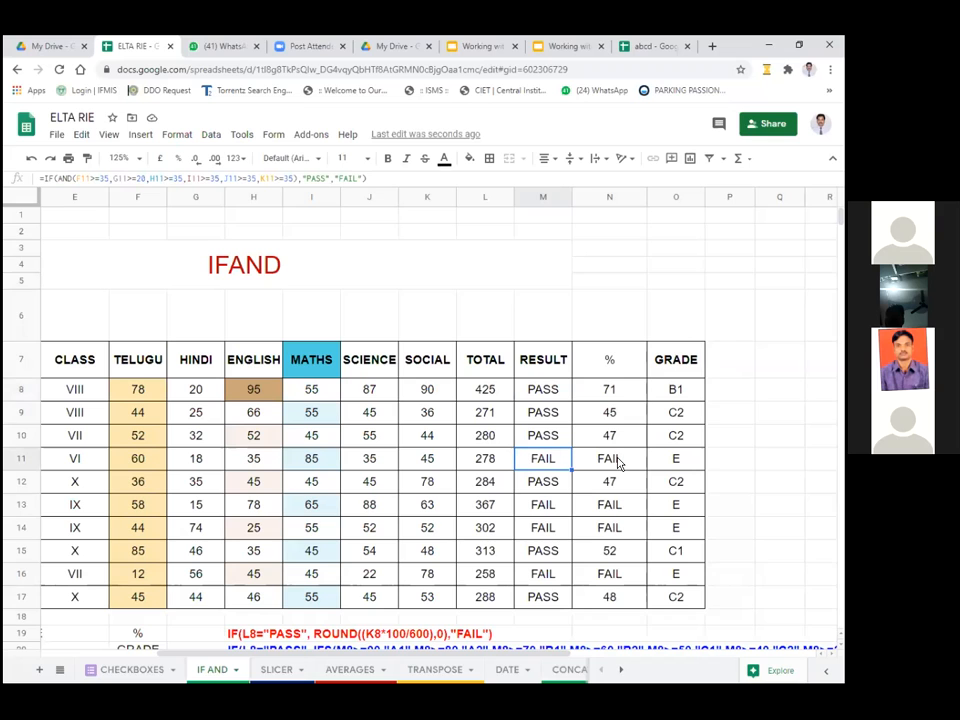
{"action": "left_click", "coordinate": [545, 393]}
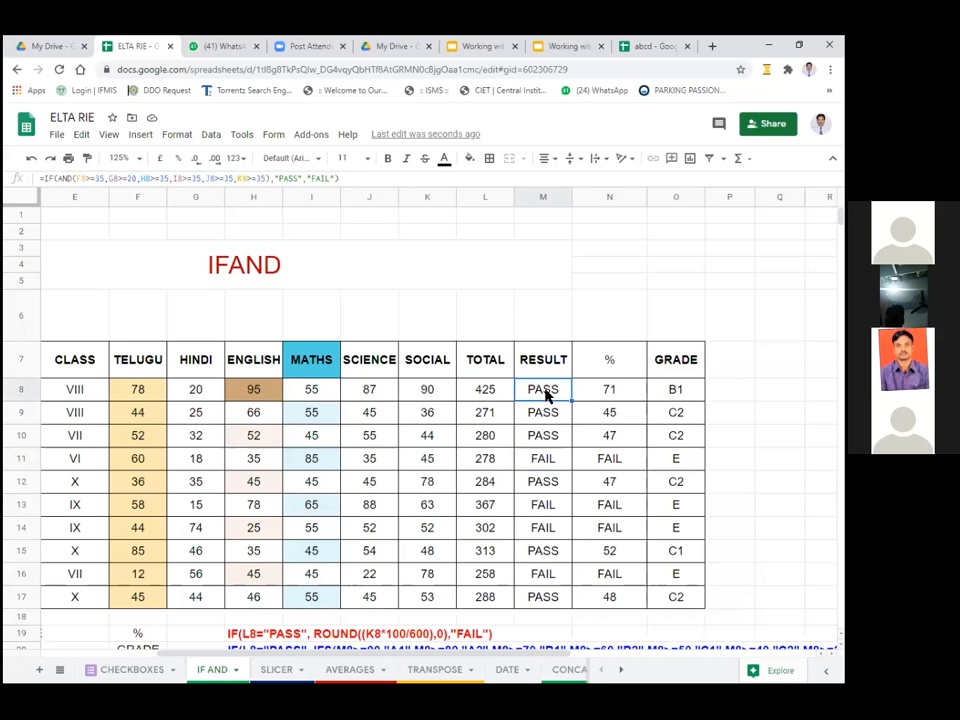
{"action": "scroll", "coordinate": [540, 400], "scroll_direction": "down", "scroll_amount": 10}
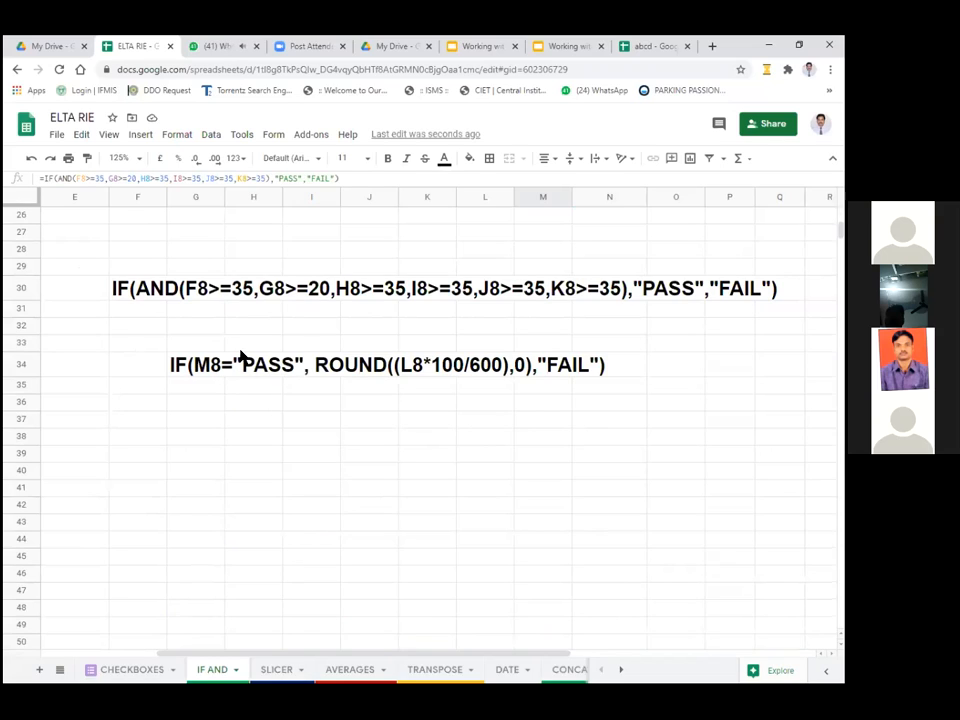
- Examine the IF and ROUND percentage formula text in row 34 against the marks table's RESULT cell M8
{"action": "left_click_drag", "start_coordinate": [321, 349], "coordinate": [517, 370]}
{"action": "left_click_drag", "start_coordinate": [344, 372], "coordinate": [545, 368]}
{"action": "left_click", "coordinate": [441, 392]}
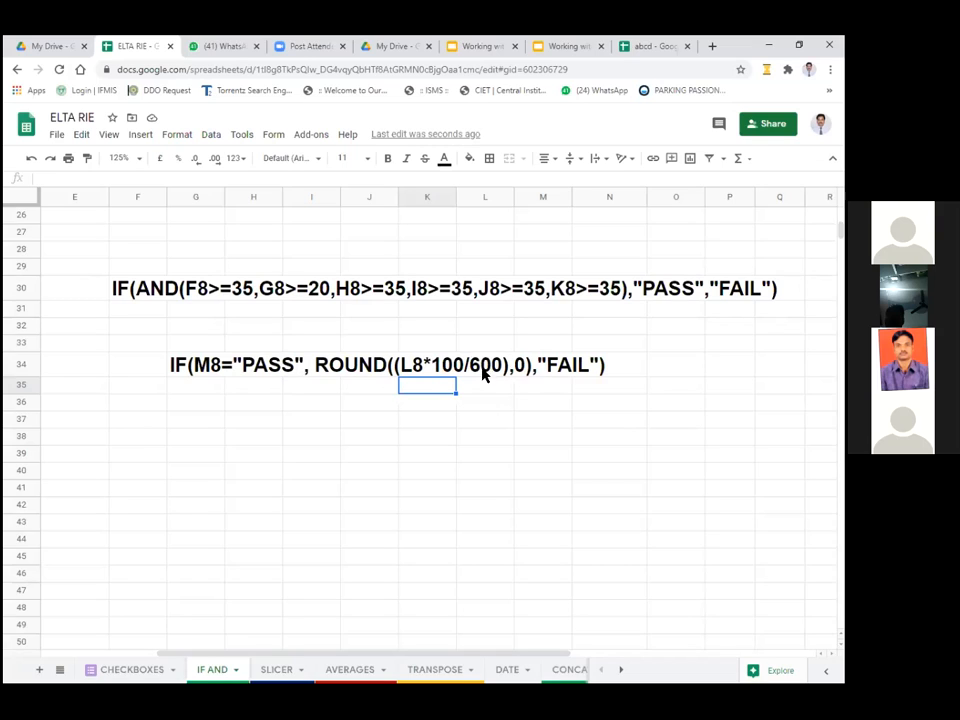
{"action": "left_click_drag", "start_coordinate": [287, 345], "coordinate": [574, 375]}
{"action": "left_click", "coordinate": [573, 375]}
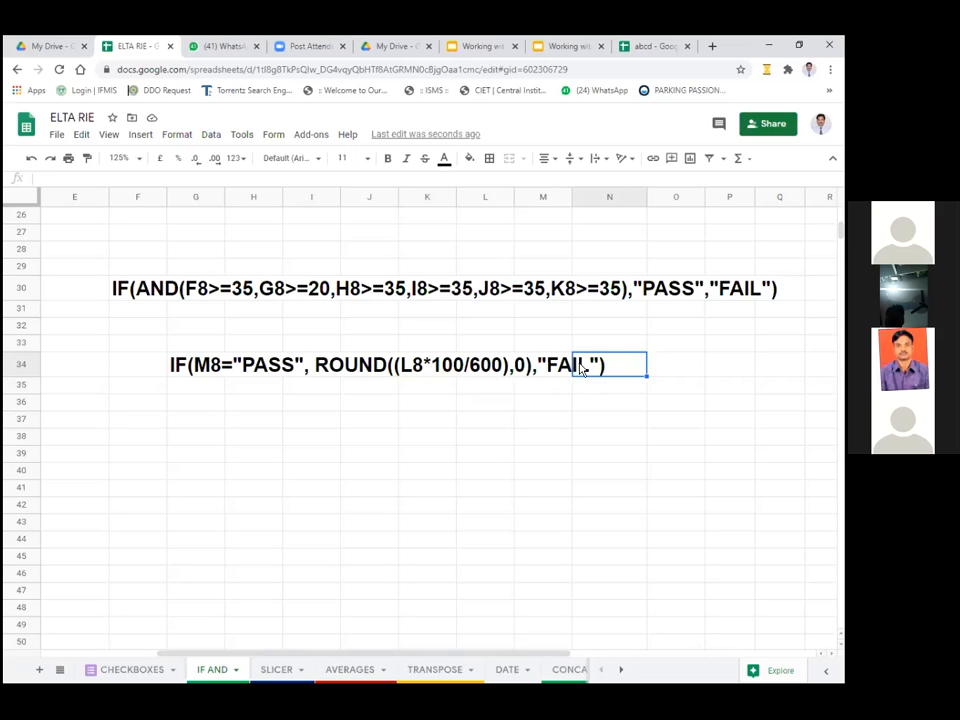
{"action": "scroll", "coordinate": [582, 368], "scroll_direction": "up", "scroll_amount": 5}
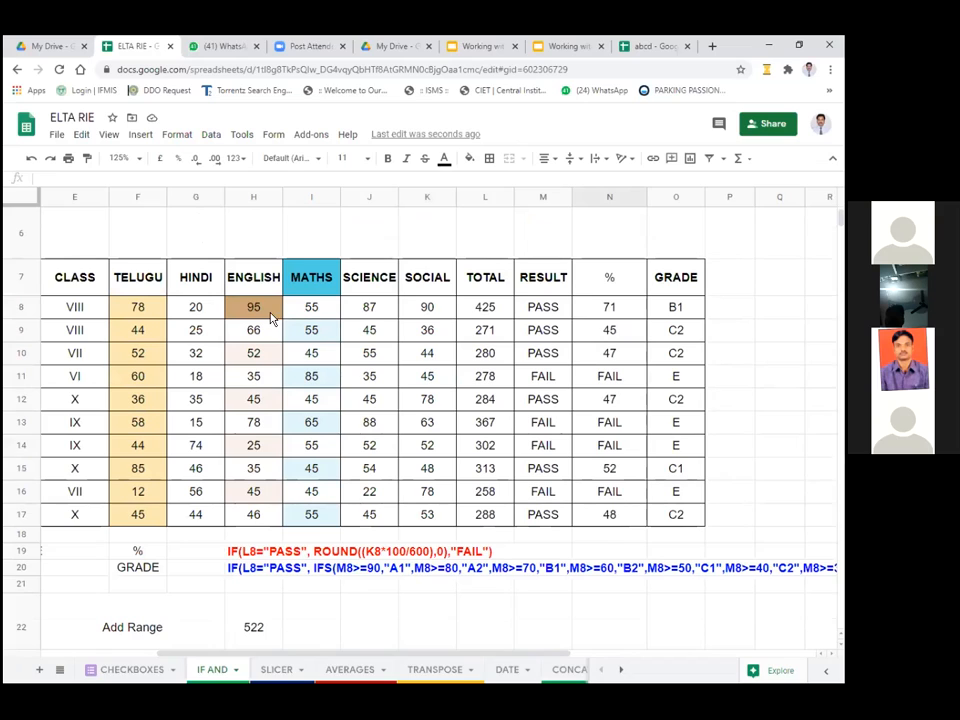
{"action": "left_click", "coordinate": [610, 307]}
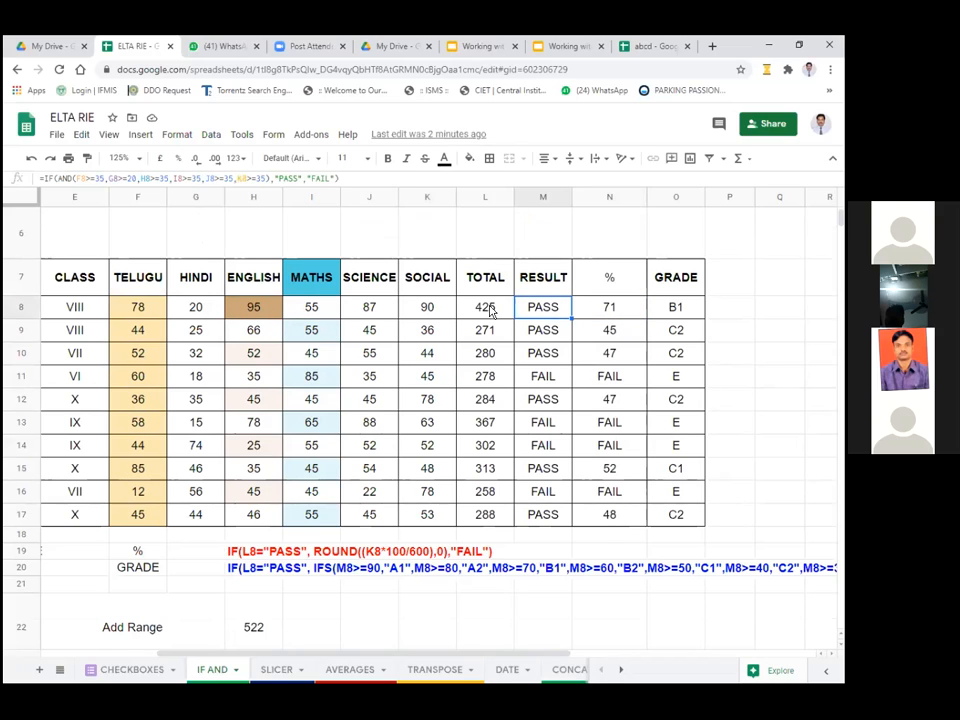
- Enter 07 as the SCIENCE mark in J8 and check the percentage formula in N8
{"action": "left_click", "coordinate": [390, 312]}
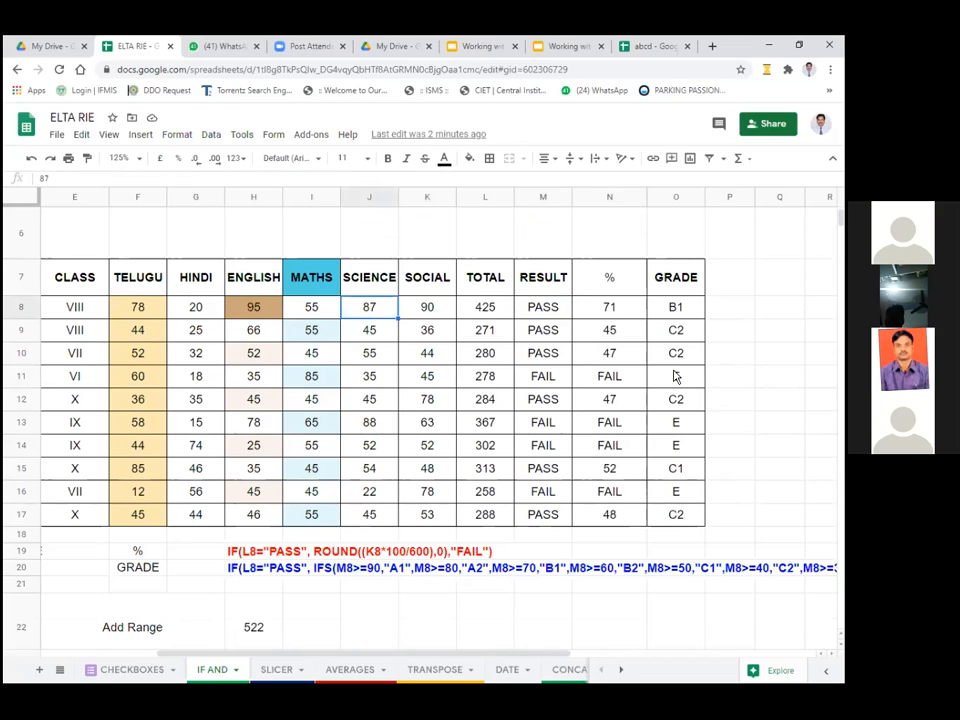
{"action": "type", "text": "07"}
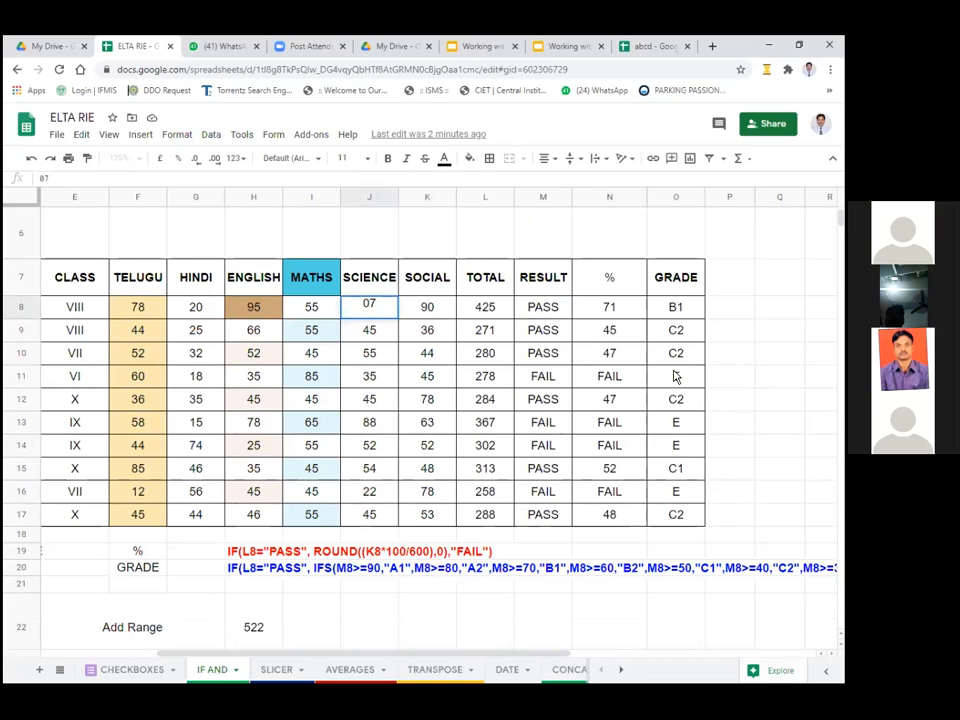
{"action": "key", "text": "Return"}
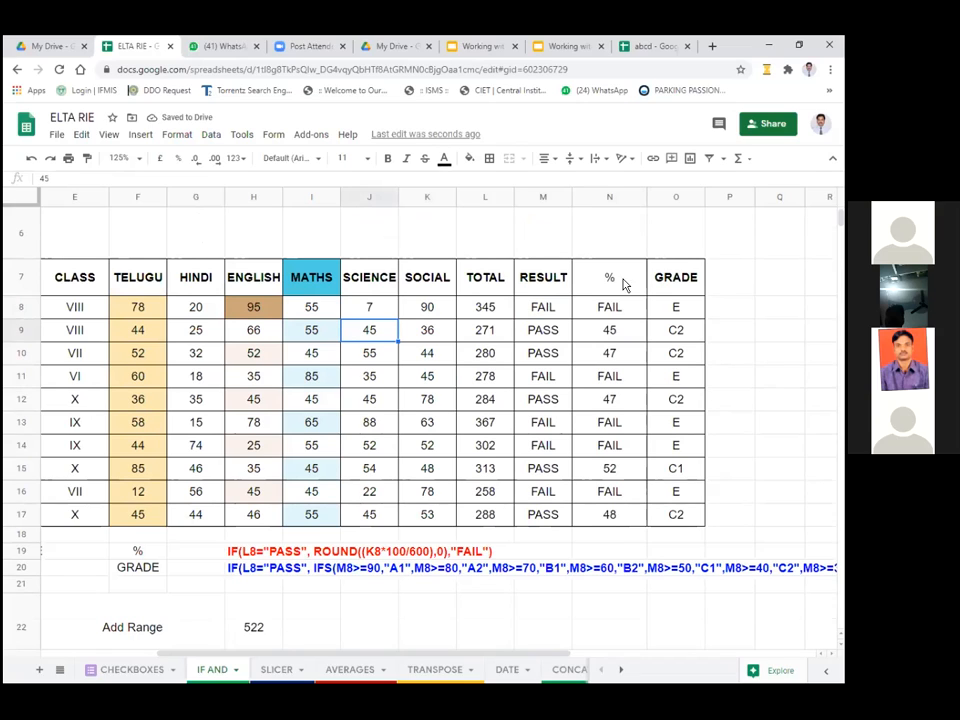
{"action": "left_click", "coordinate": [607, 309]}
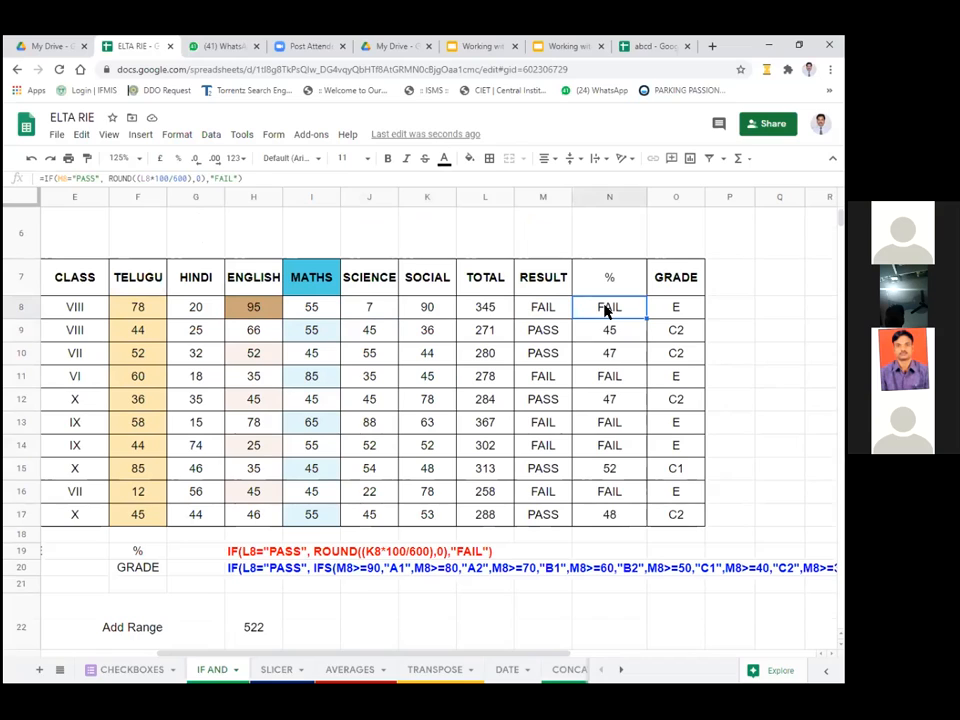
- Change the SCIENCE mark in J8 to 77
{"action": "left_click", "coordinate": [371, 311]}
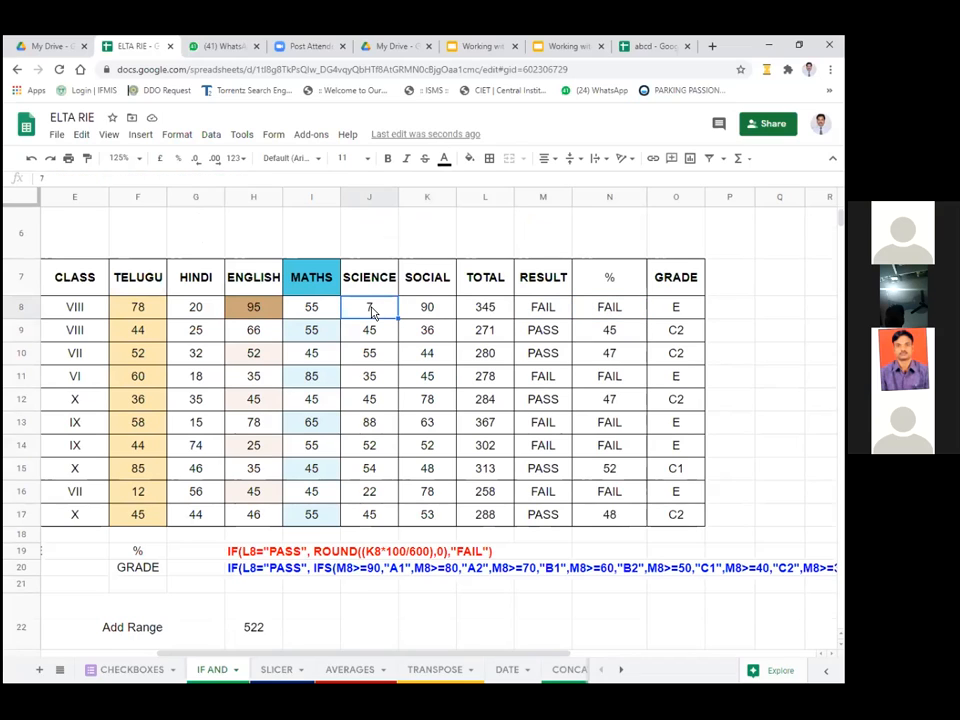
{"action": "type", "text": "77"}
{"action": "key", "text": "Return"}
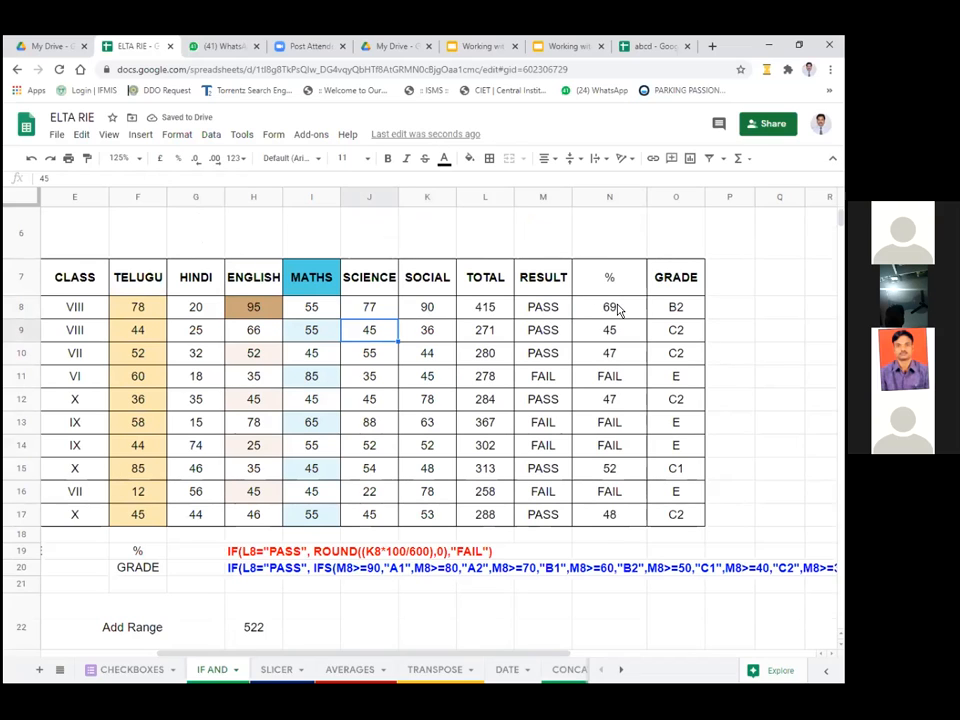
- Compare the GRADE formula in O8 with the RESULT formula in M8
{"action": "left_click", "coordinate": [676, 309]}
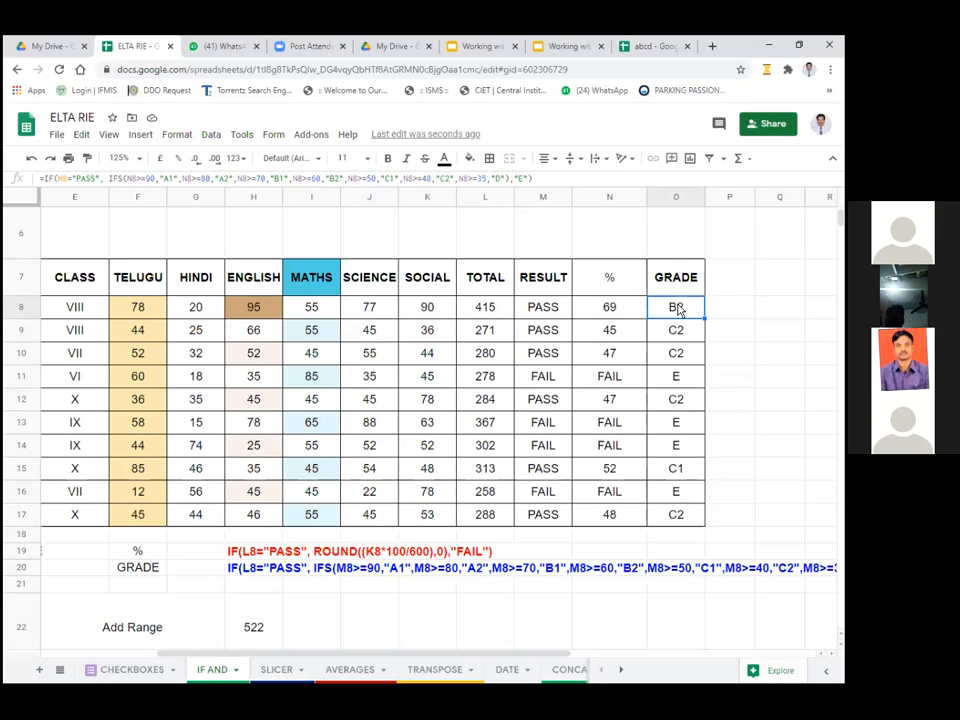
{"action": "left_click", "coordinate": [551, 308]}
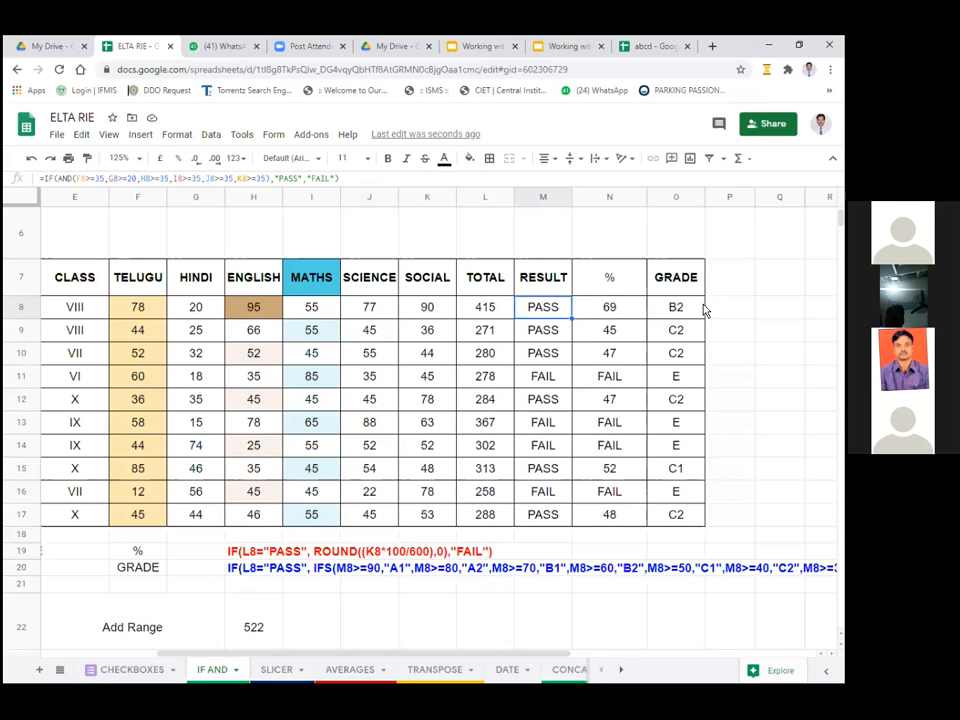
{"action": "left_click", "coordinate": [667, 307]}
{"action": "left_click", "coordinate": [558, 304]}
{"action": "left_click", "coordinate": [668, 308]}
{"action": "left_click", "coordinate": [561, 309]}
- Copy the IF and IFS grade formula from O8 without its equals sign
{"action": "left_click", "coordinate": [673, 310]}
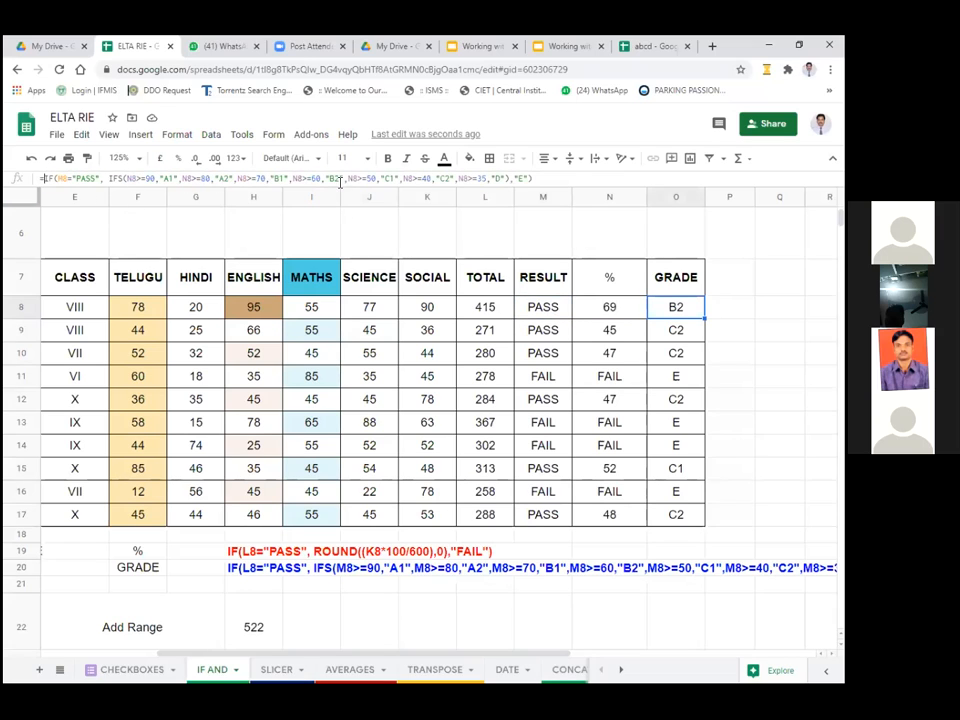
{"action": "left_click_drag", "start_coordinate": [46, 178], "coordinate": [540, 178]}
{"action": "right_click", "coordinate": [482, 180]}
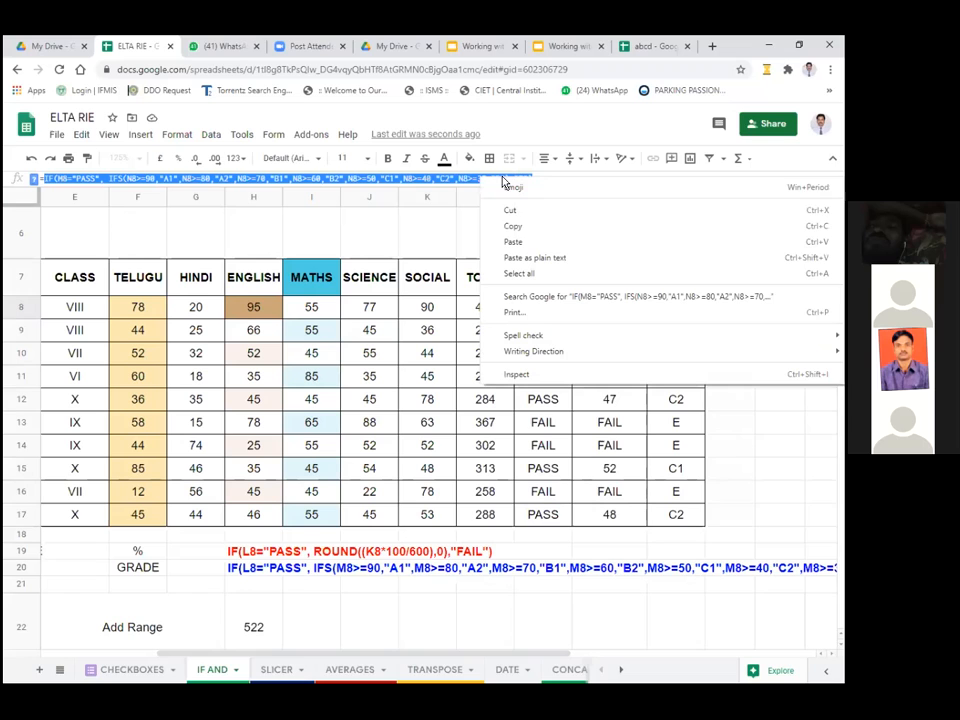
{"action": "left_click", "coordinate": [512, 226]}
{"action": "scroll", "coordinate": [296, 390], "scroll_direction": "down", "scroll_amount": 5}
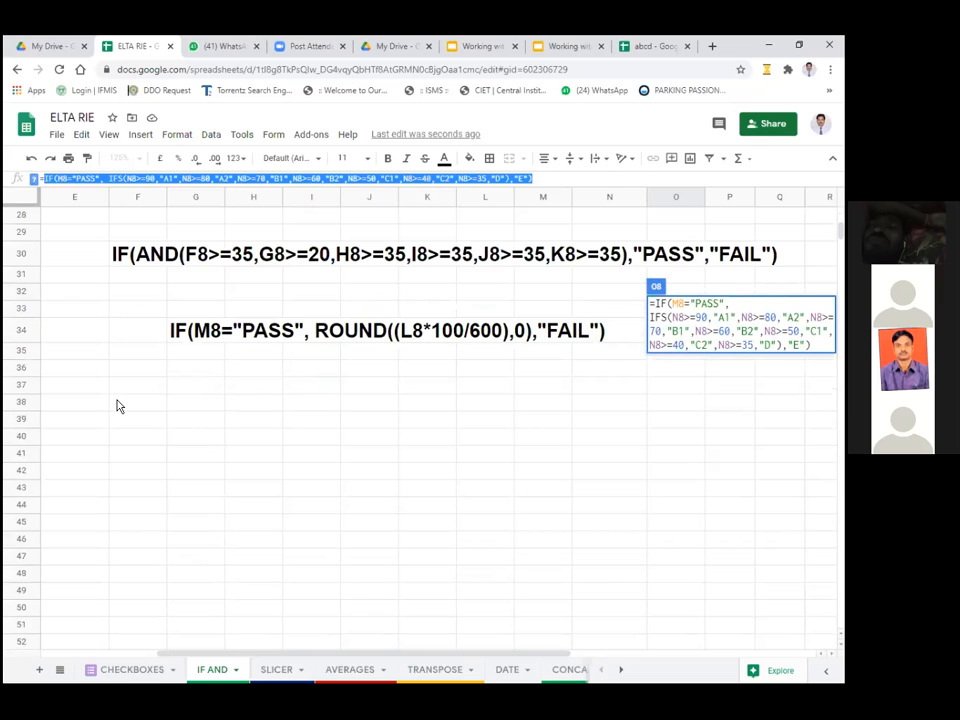
{"action": "left_click", "coordinate": [69, 404]}
{"action": "right_click", "coordinate": [66, 406]}
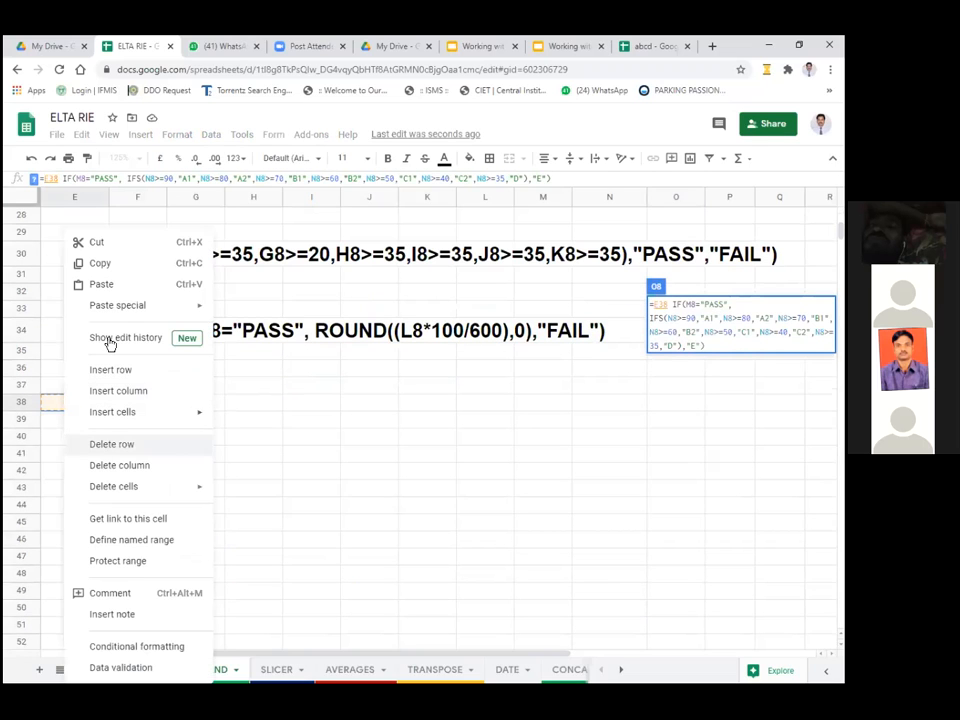
{"action": "left_click", "coordinate": [107, 285]}
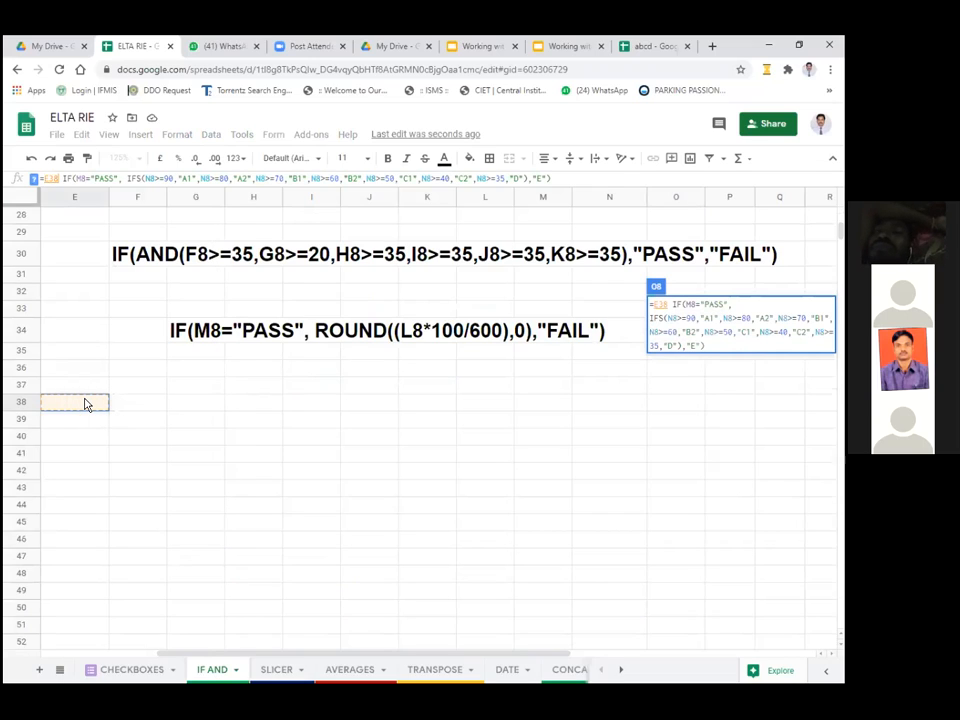
{"action": "left_click", "coordinate": [196, 438]}
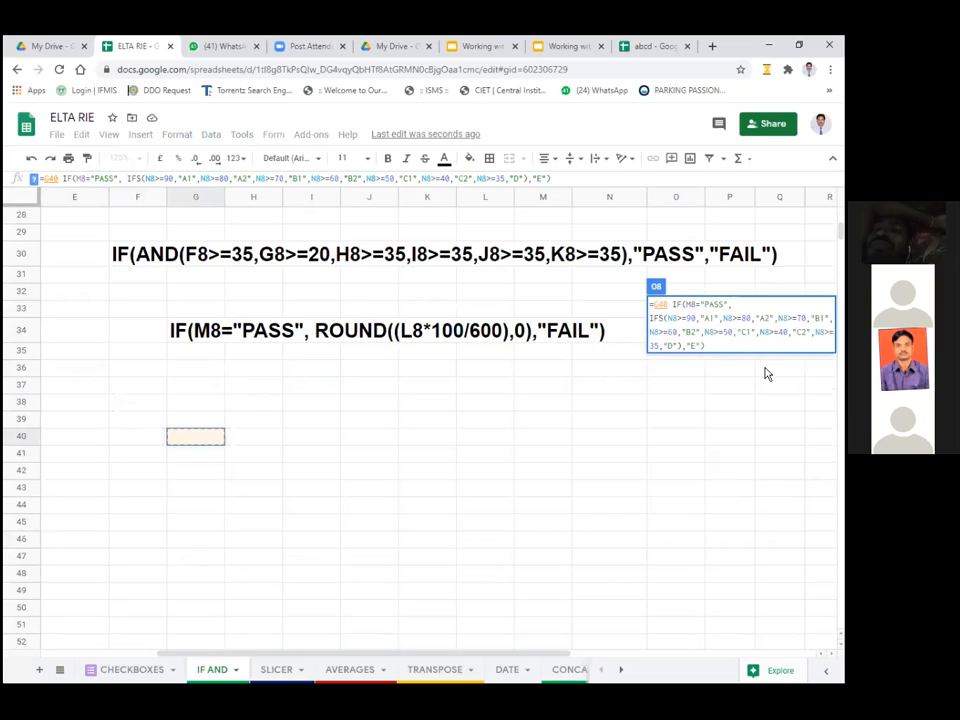
{"action": "key", "text": "Escape"}
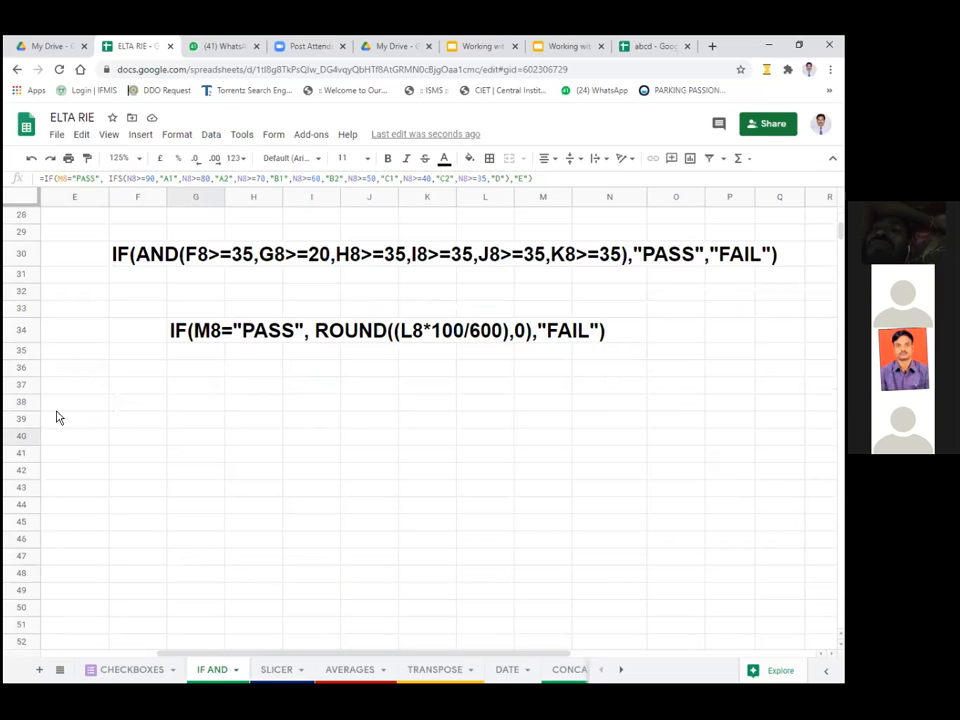
- Paste the copied grade formula as text into E38 below the percentage formula text
{"action": "right_click", "coordinate": [59, 408]}
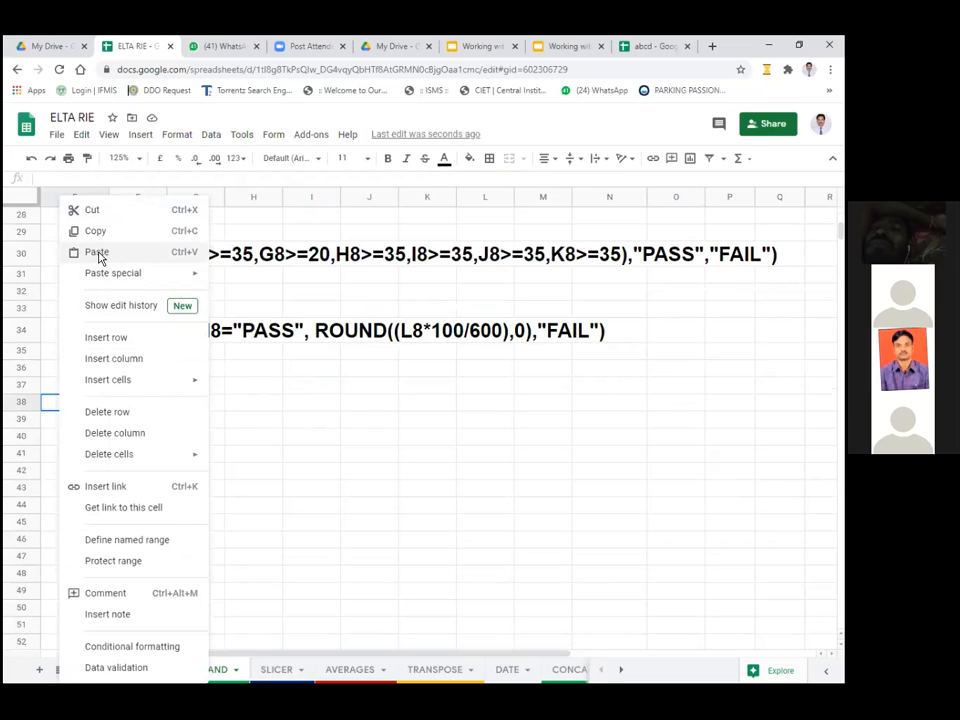
{"action": "left_click", "coordinate": [94, 251]}
{"action": "left_click", "coordinate": [137, 468]}
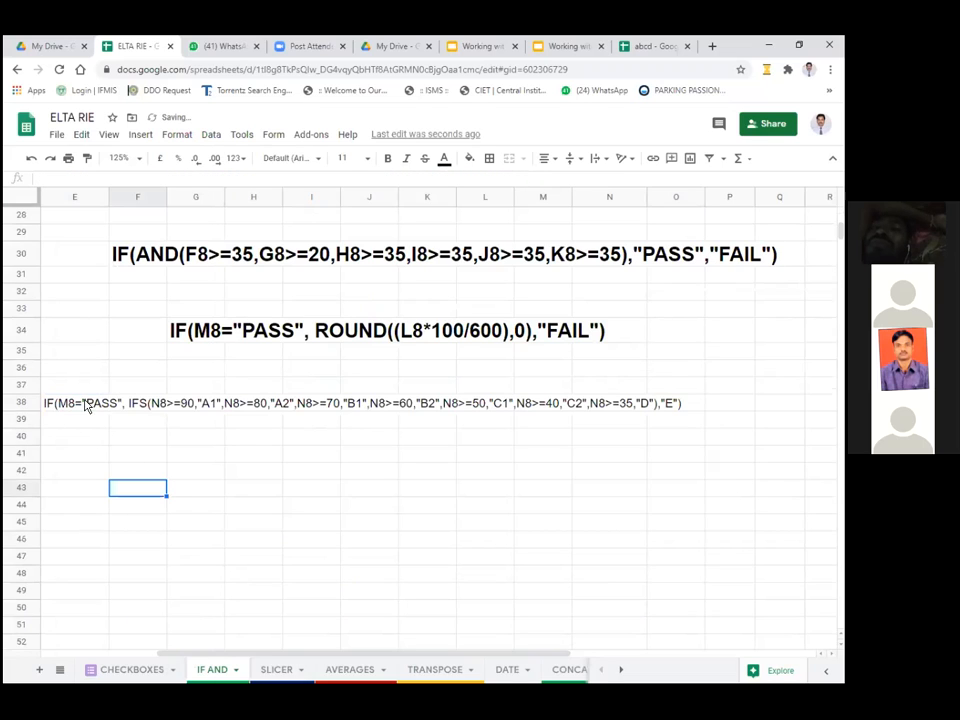
- Make the grade formula text in row 38 bold and set its font size to 12
{"action": "left_click", "coordinate": [86, 403]}
{"action": "left_click", "coordinate": [675, 403], "text": "shift"}
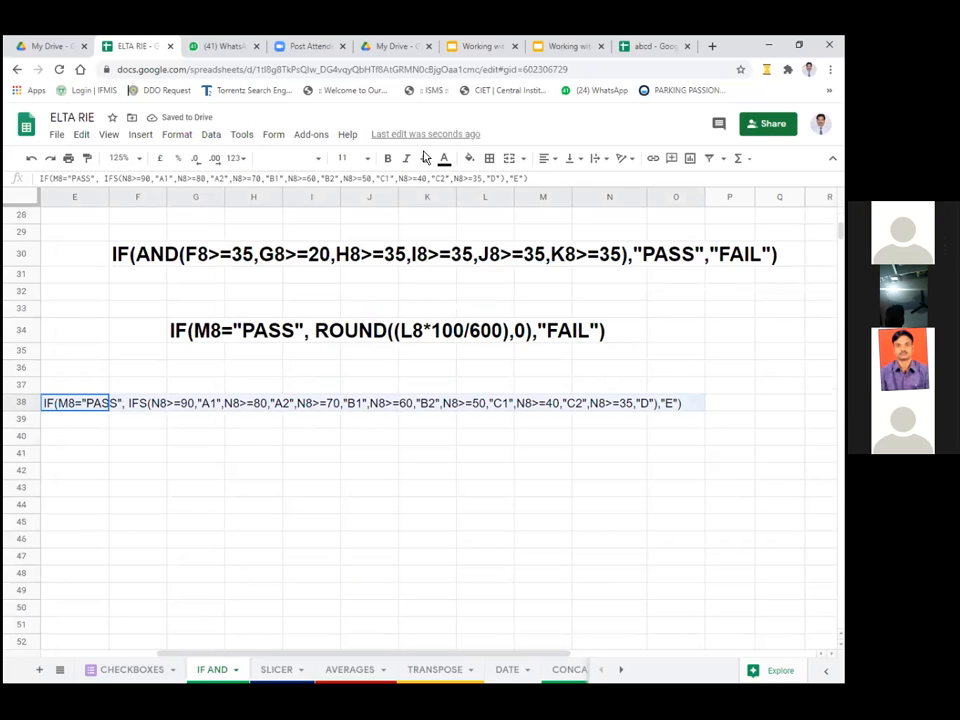
{"action": "left_click", "coordinate": [385, 160]}
{"action": "left_click", "coordinate": [345, 158]}
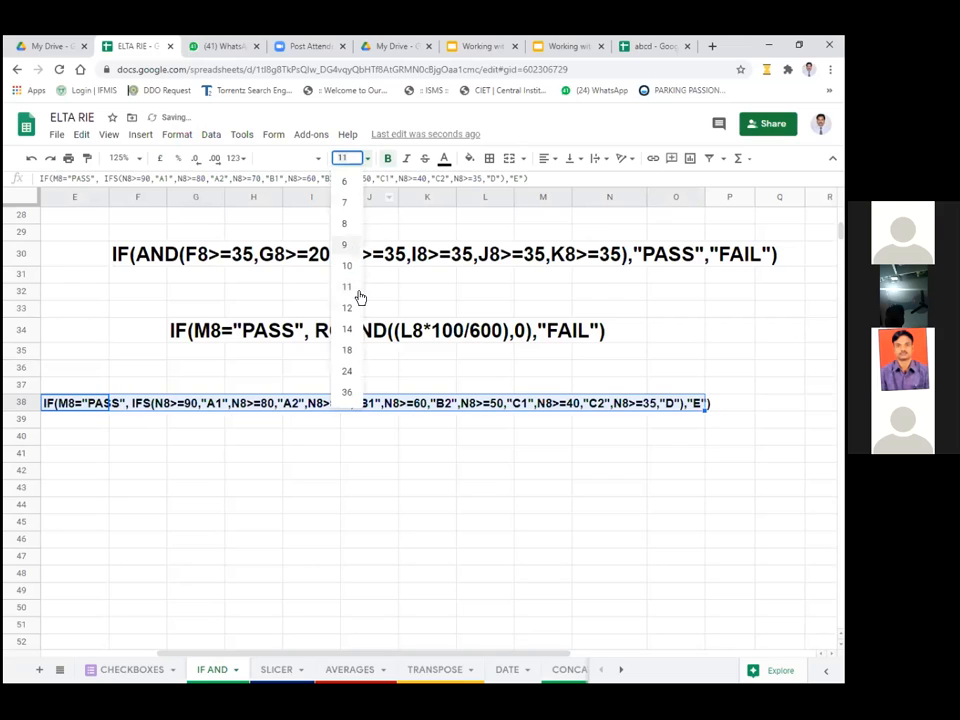
{"action": "left_click", "coordinate": [344, 308]}
{"action": "left_click", "coordinate": [310, 456]}
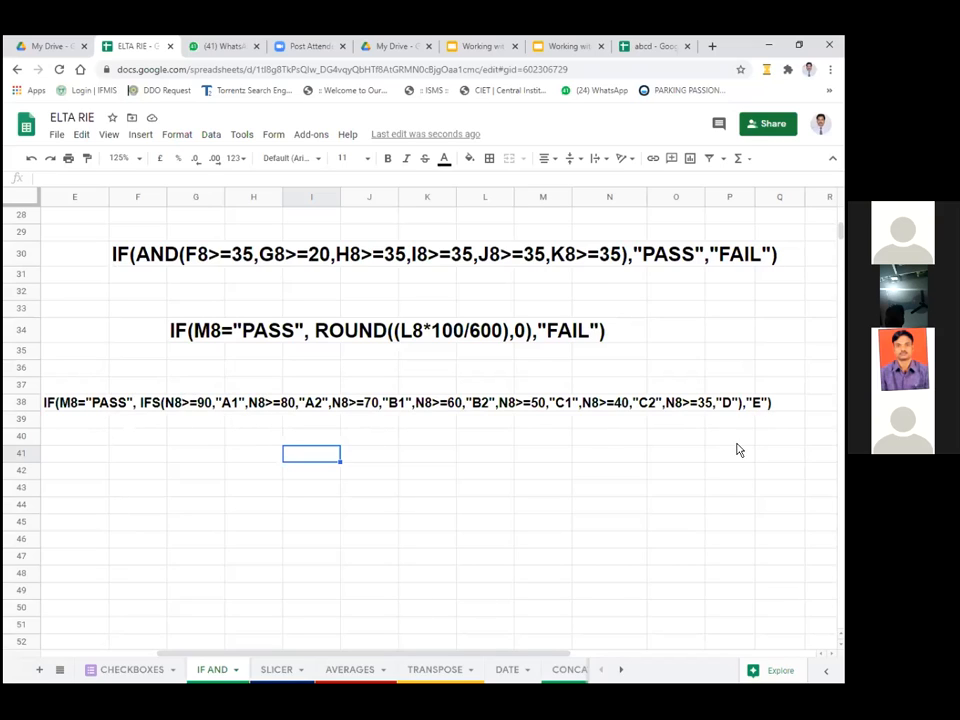
{"action": "scroll", "coordinate": [760, 408], "scroll_direction": "up", "scroll_amount": 7}
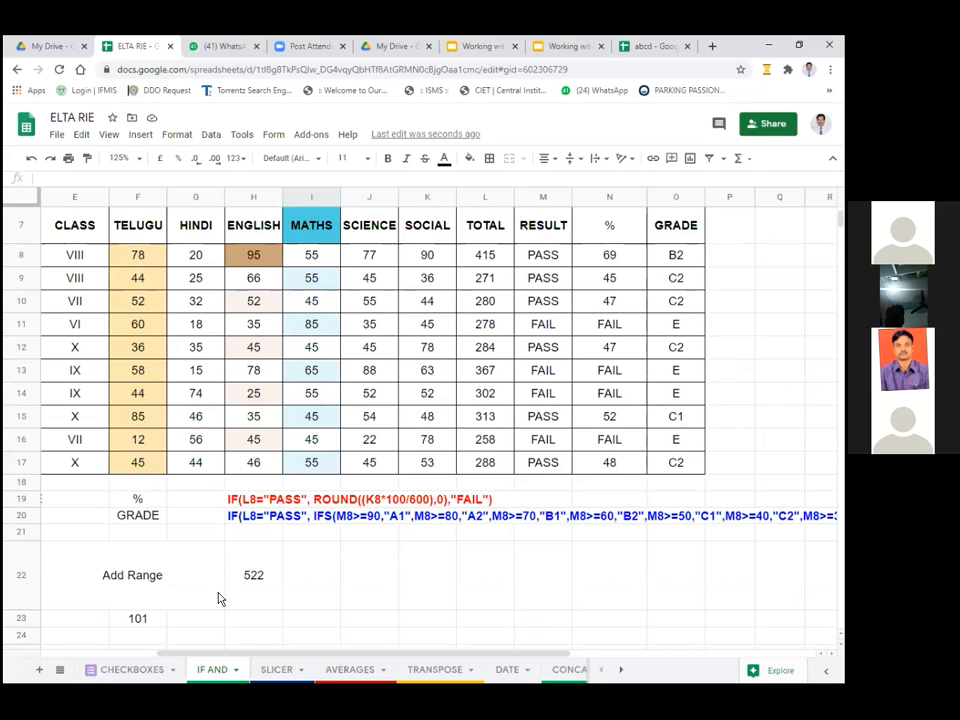
{"action": "scroll", "coordinate": [225, 585], "scroll_direction": "down", "scroll_amount": 2}
{"action": "scroll", "coordinate": [225, 580], "scroll_direction": "up", "scroll_amount": 3}
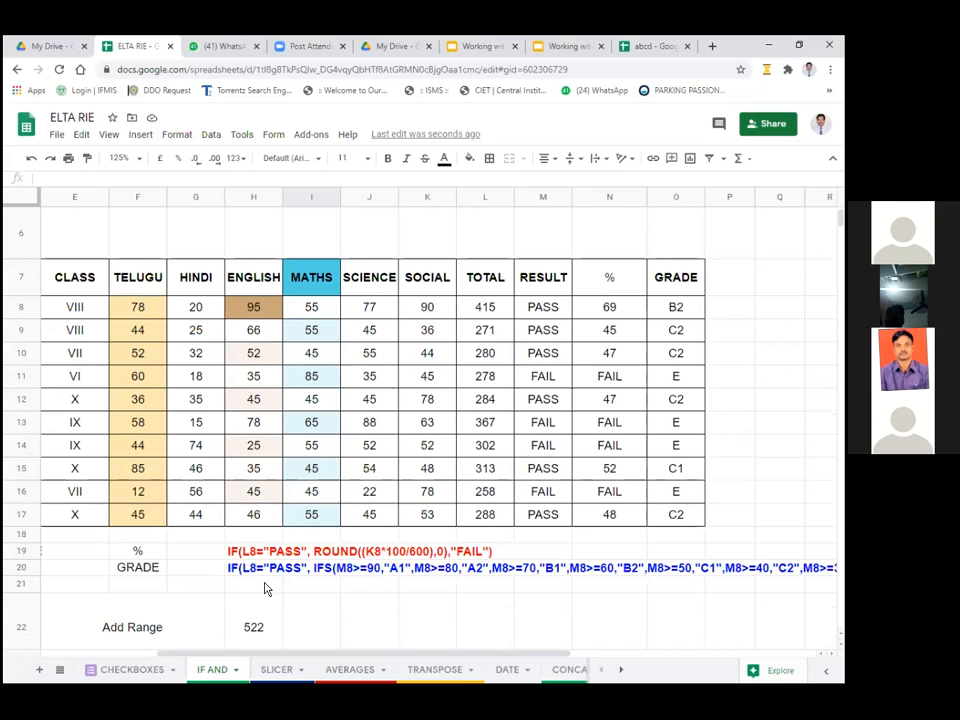
{"action": "scroll", "coordinate": [270, 585], "scroll_direction": "down", "scroll_amount": 1}
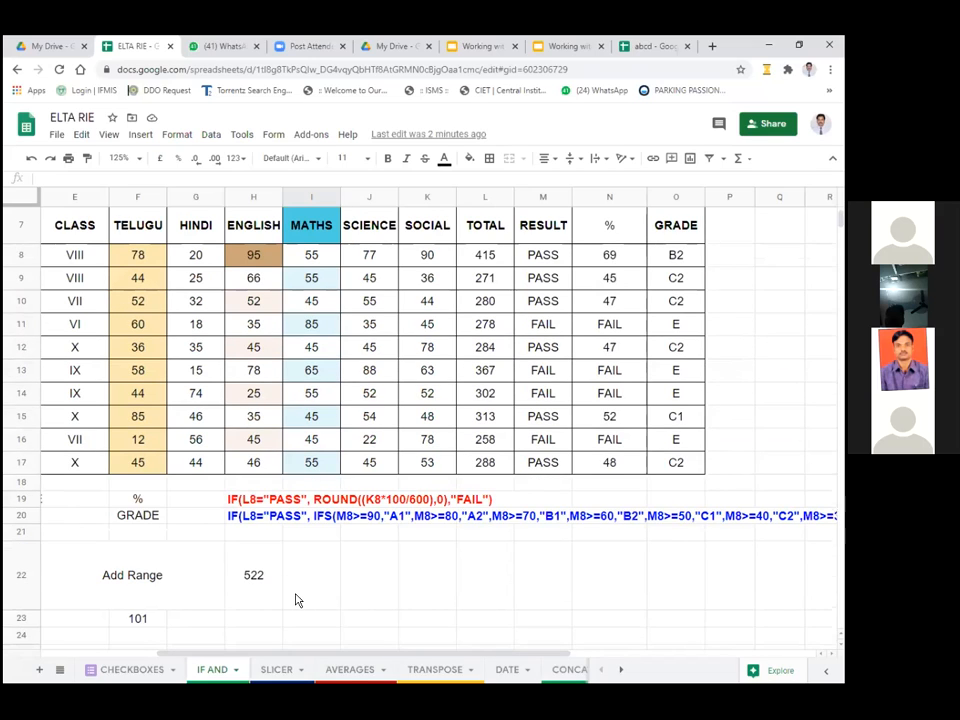
- Open the TRANSPOSE sheet and widen the ENGLISH, MATHS, SCIENCE and SOCIAL columns so their headings fit
{"action": "left_click", "coordinate": [436, 672]}
{"action": "scroll", "coordinate": [290, 512], "scroll_direction": "down", "scroll_amount": 1}
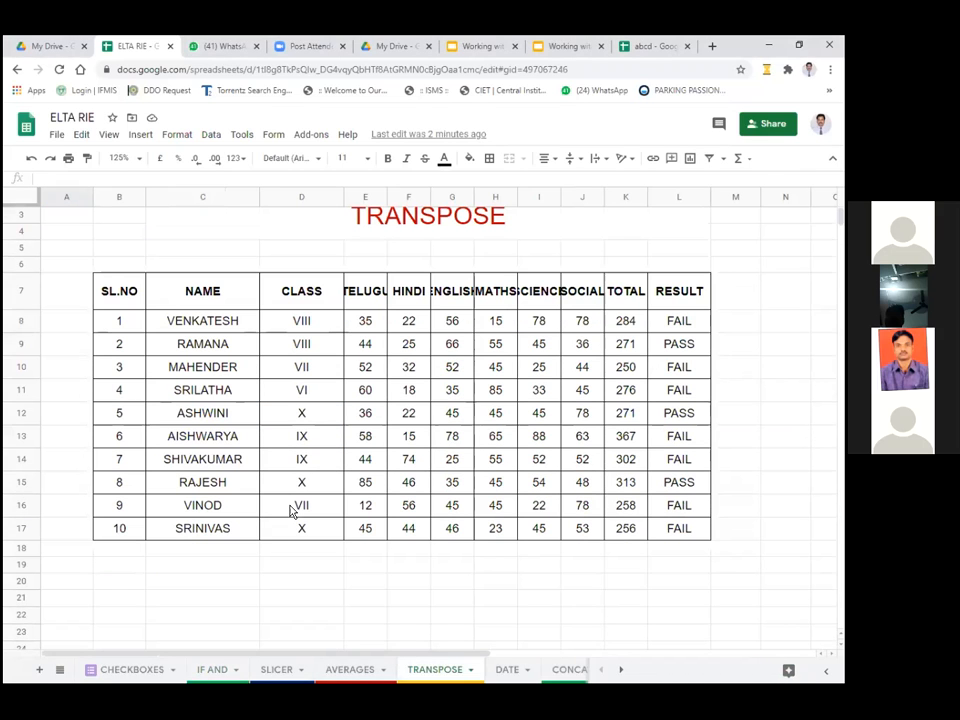
{"action": "scroll", "coordinate": [272, 521], "scroll_direction": "up", "scroll_amount": 1}
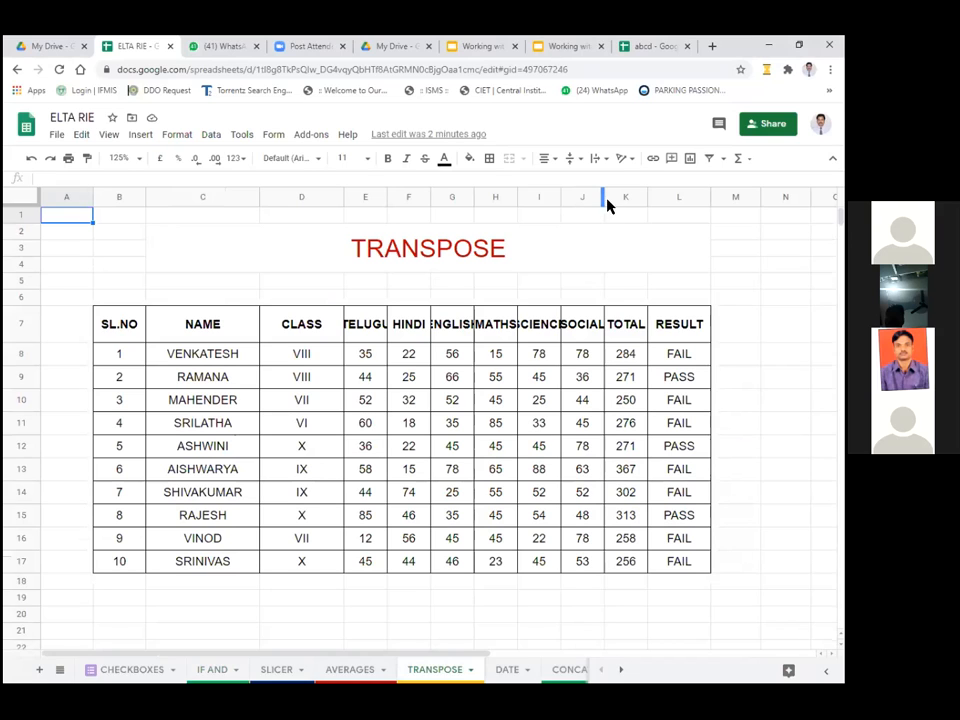
{"action": "left_click_drag", "start_coordinate": [601, 199], "coordinate": [576, 195]}
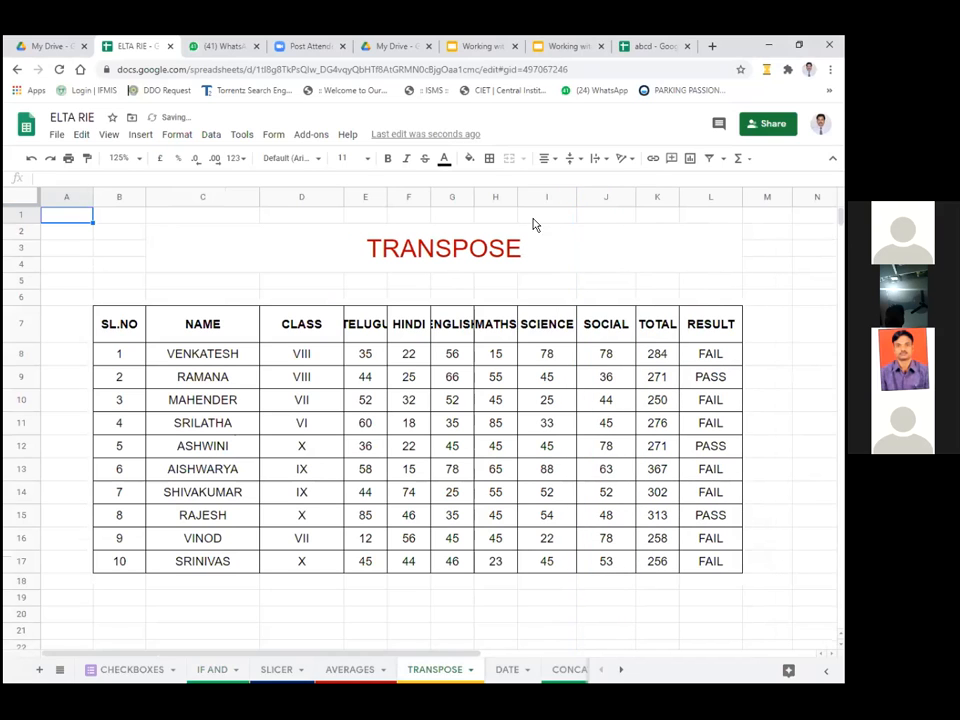
{"action": "left_click_drag", "start_coordinate": [516, 200], "coordinate": [532, 197]}
{"action": "left_click_drag", "start_coordinate": [472, 198], "coordinate": [503, 197]}
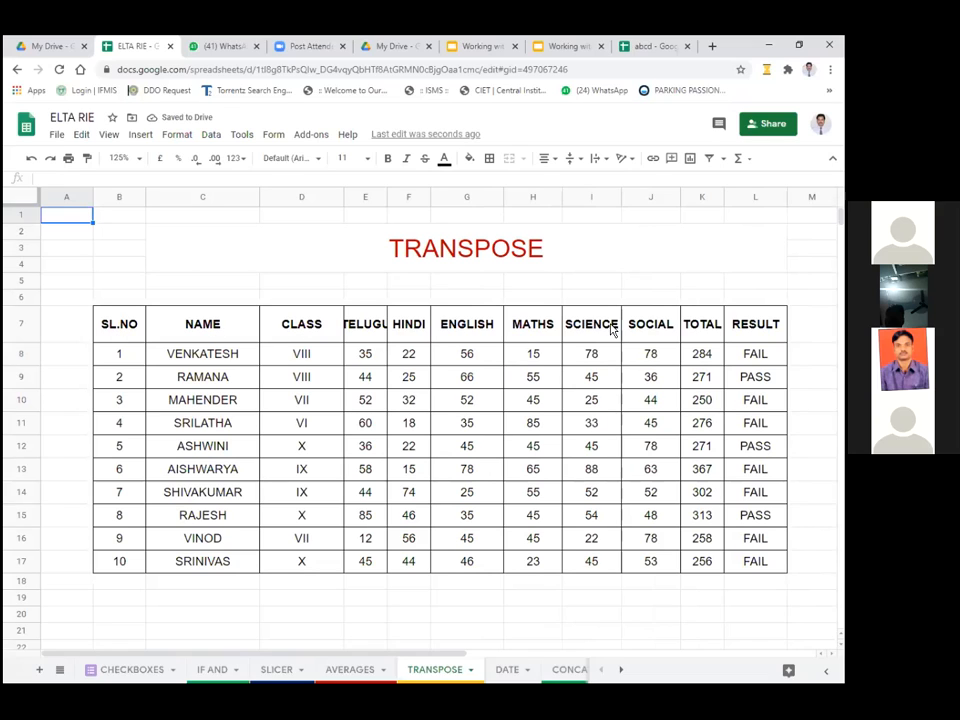
{"action": "scroll", "coordinate": [260, 390], "scroll_direction": "down", "scroll_amount": 3}
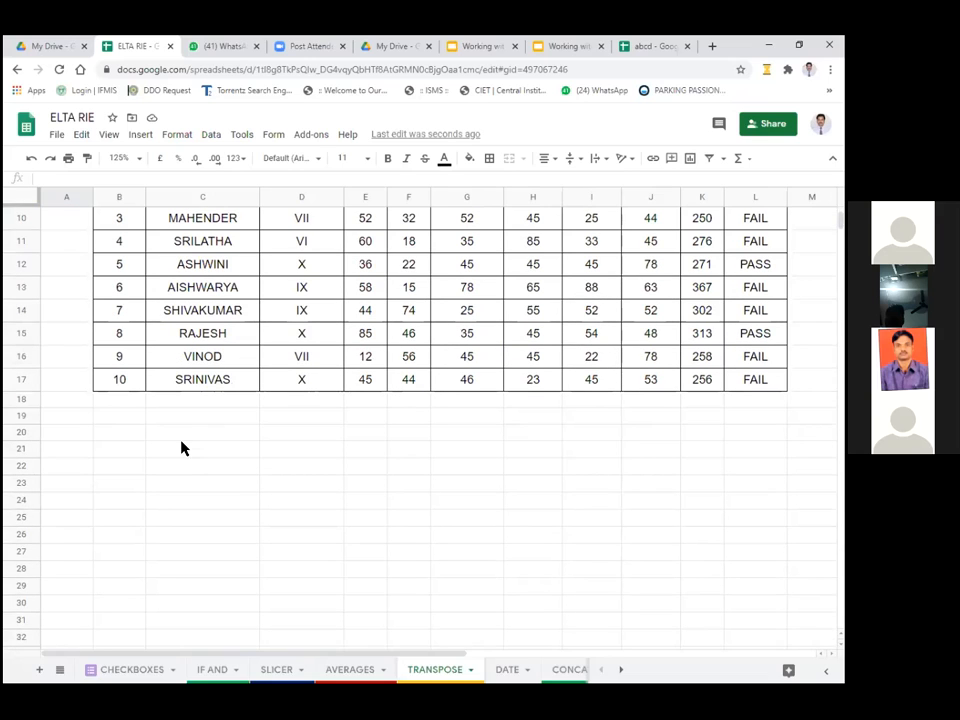
{"action": "left_click", "coordinate": [184, 457]}
{"action": "left_click", "coordinate": [186, 469]}
{"action": "left_click", "coordinate": [188, 485]}
{"action": "left_click", "coordinate": [194, 505]}
{"action": "left_click", "coordinate": [197, 530]}
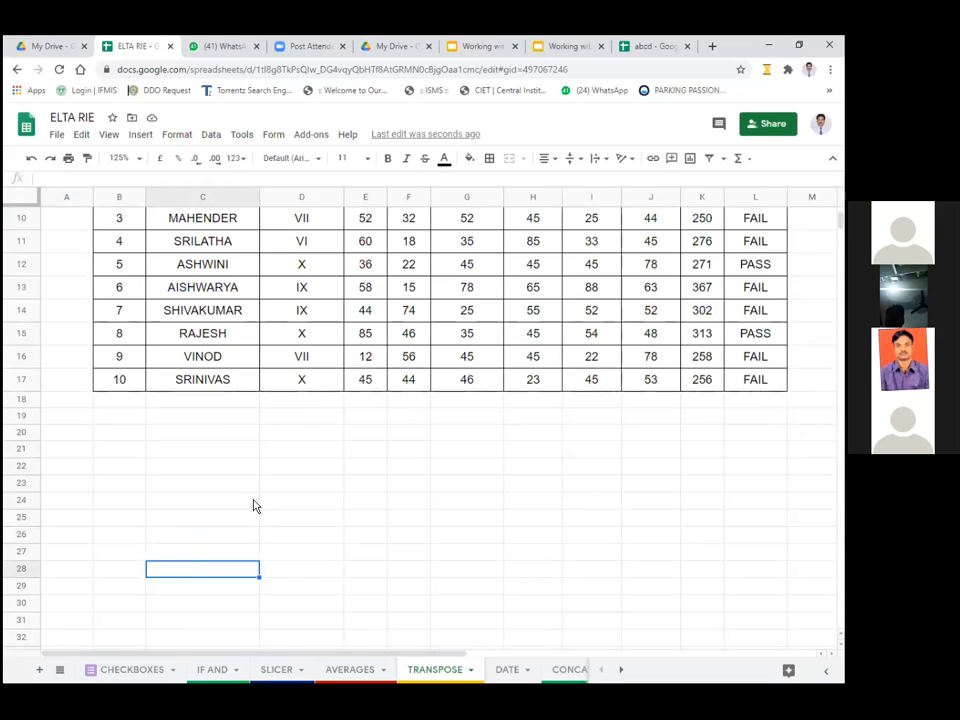
- Copy the whole marks table B7:L17, from the SL.NO heading through the last RESULT cell
{"action": "scroll", "coordinate": [248, 509], "scroll_direction": "up", "scroll_amount": 2}
{"action": "scroll", "coordinate": [241, 512], "scroll_direction": "up", "scroll_amount": 2}
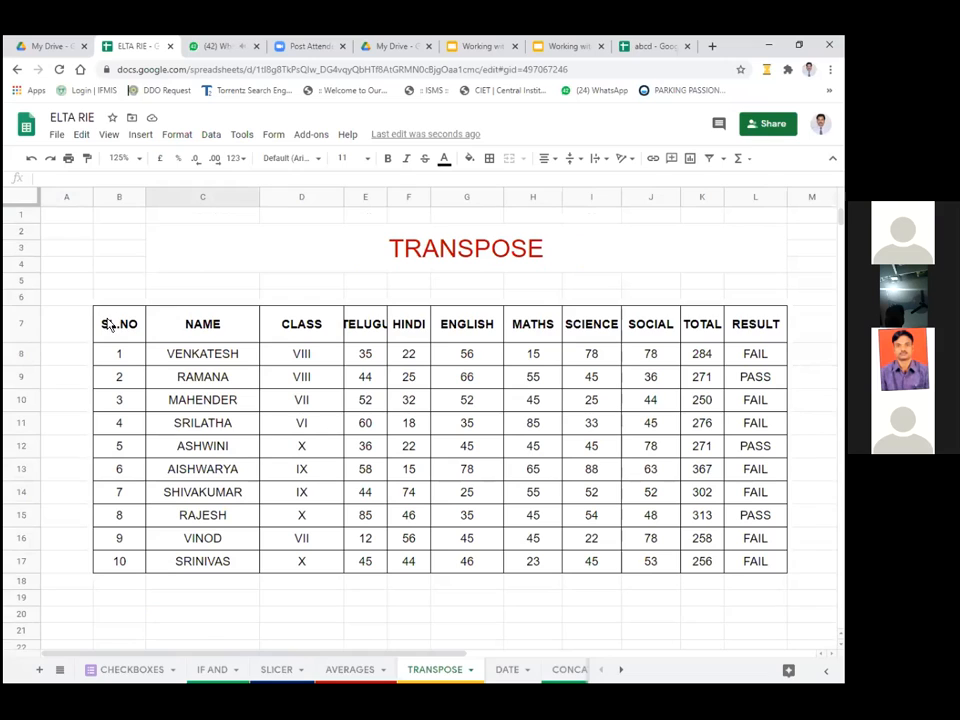
{"action": "left_click_drag", "start_coordinate": [108, 318], "coordinate": [703, 561]}
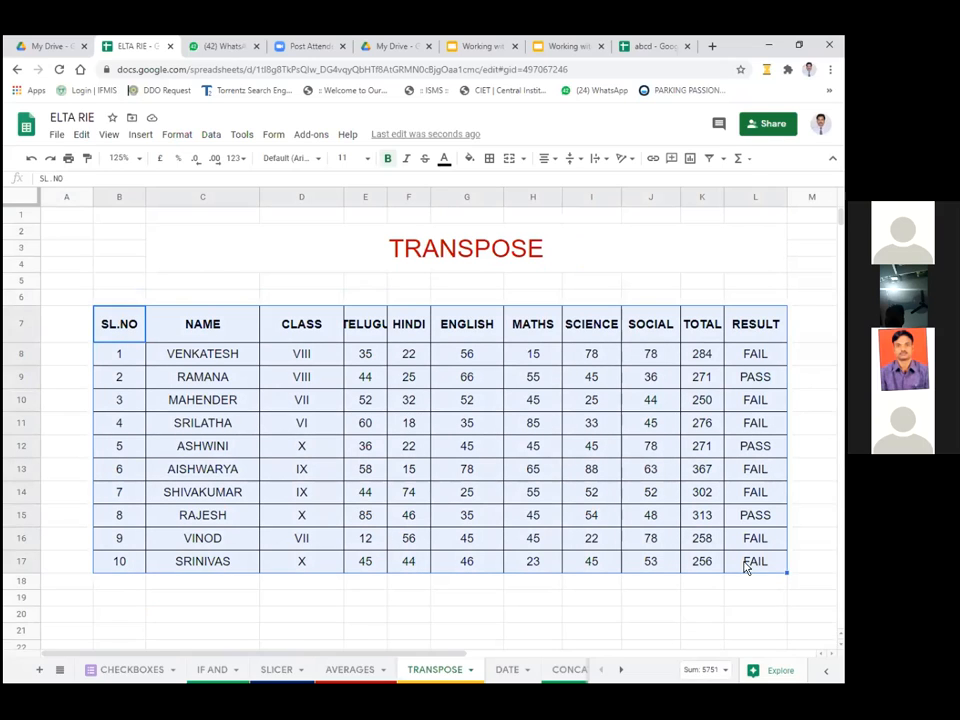
{"action": "right_click", "coordinate": [128, 328]}
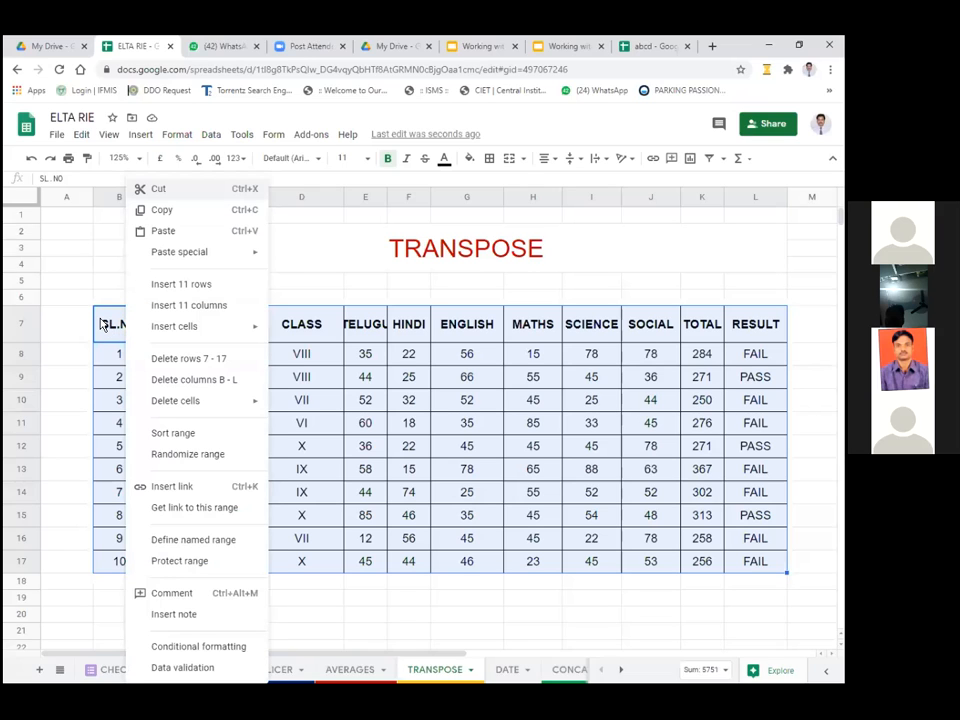
{"action": "left_click", "coordinate": [103, 324]}
{"action": "left_click_drag", "start_coordinate": [740, 349], "coordinate": [755, 562]}
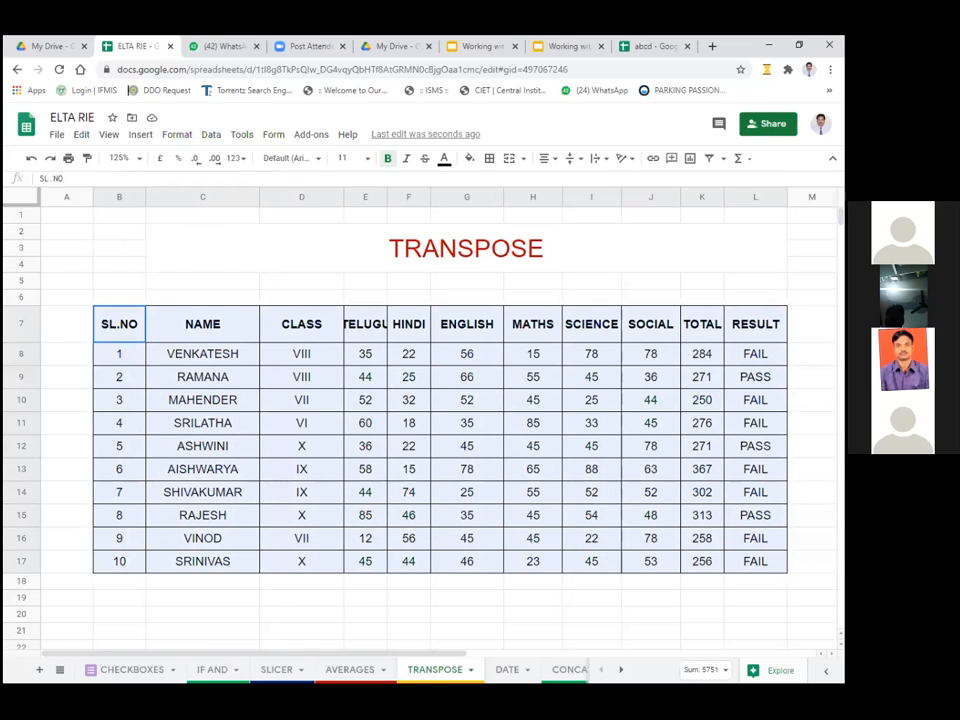
{"action": "right_click", "coordinate": [120, 330]}
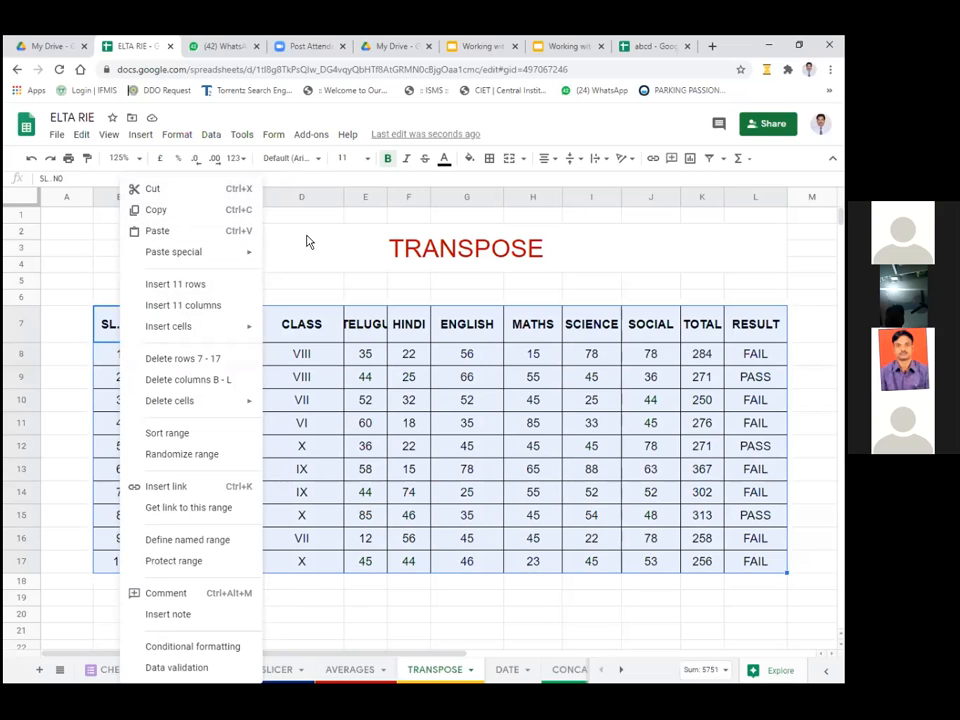
{"action": "left_click", "coordinate": [248, 265]}
{"action": "left_click_drag", "start_coordinate": [125, 340], "coordinate": [760, 560]}
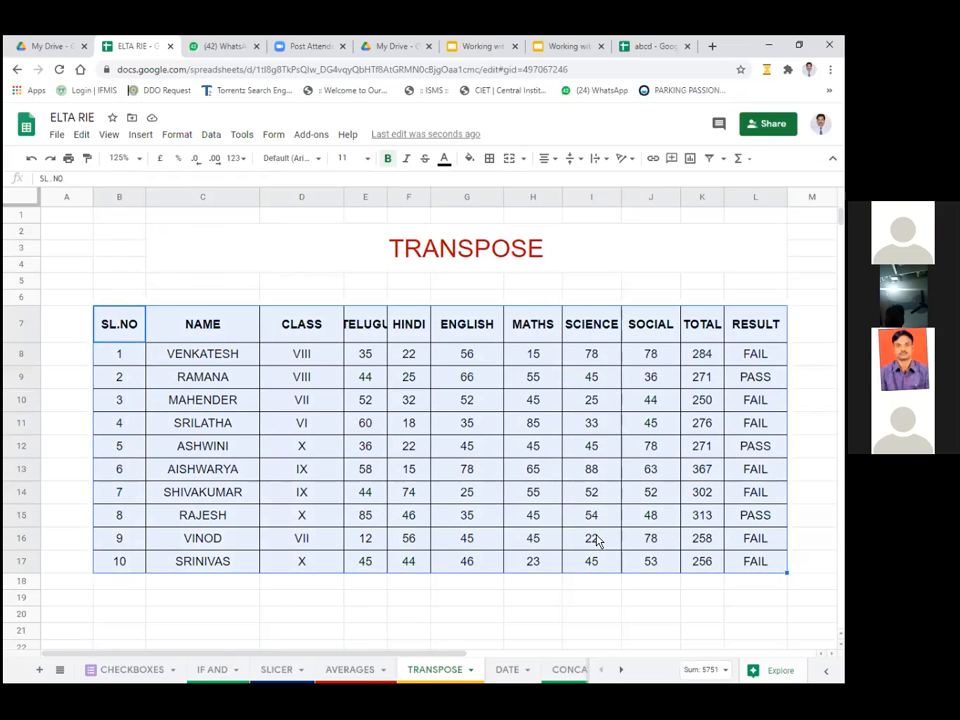
{"action": "key", "text": "ctrl+c"}
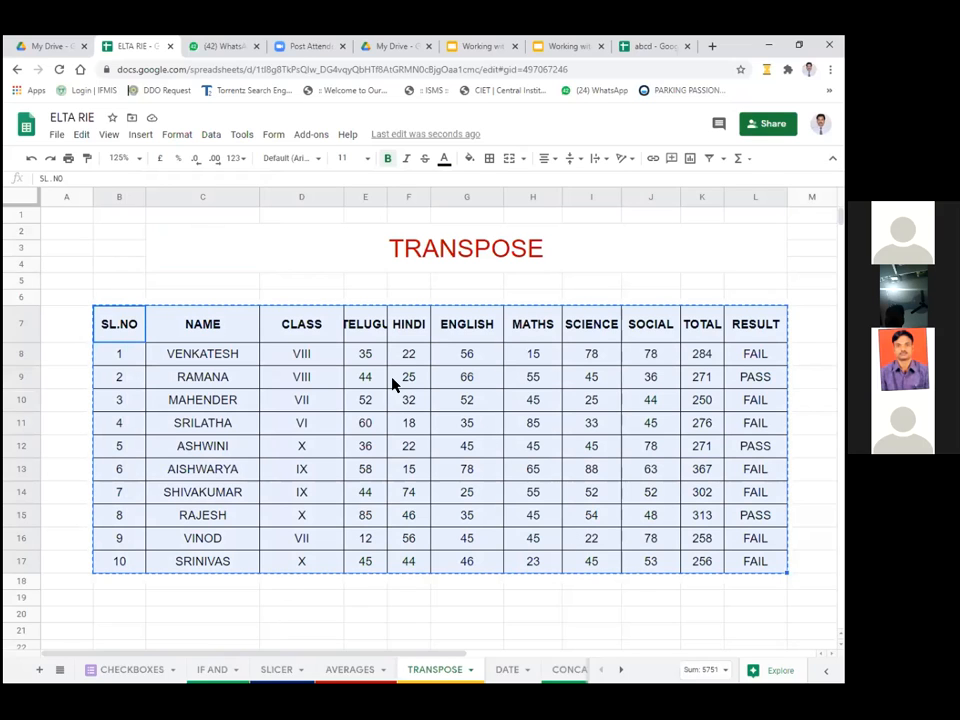
- Paste the copied marks table normally at B21, a few rows below the original
{"action": "scroll", "coordinate": [391, 383], "scroll_direction": "down", "scroll_amount": 5}
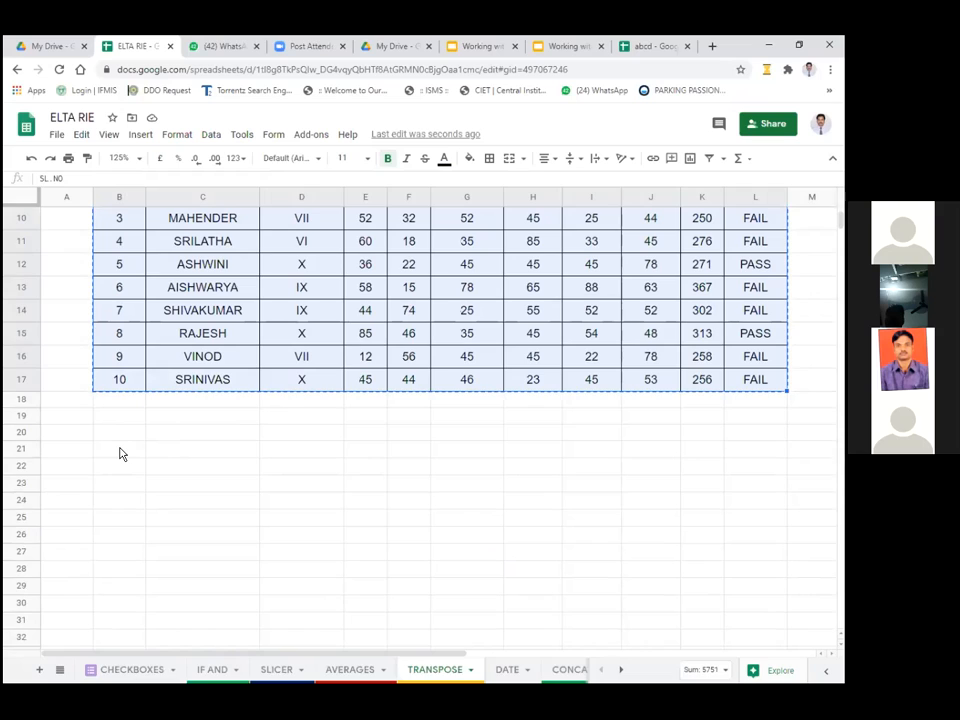
{"action": "left_click", "coordinate": [119, 452]}
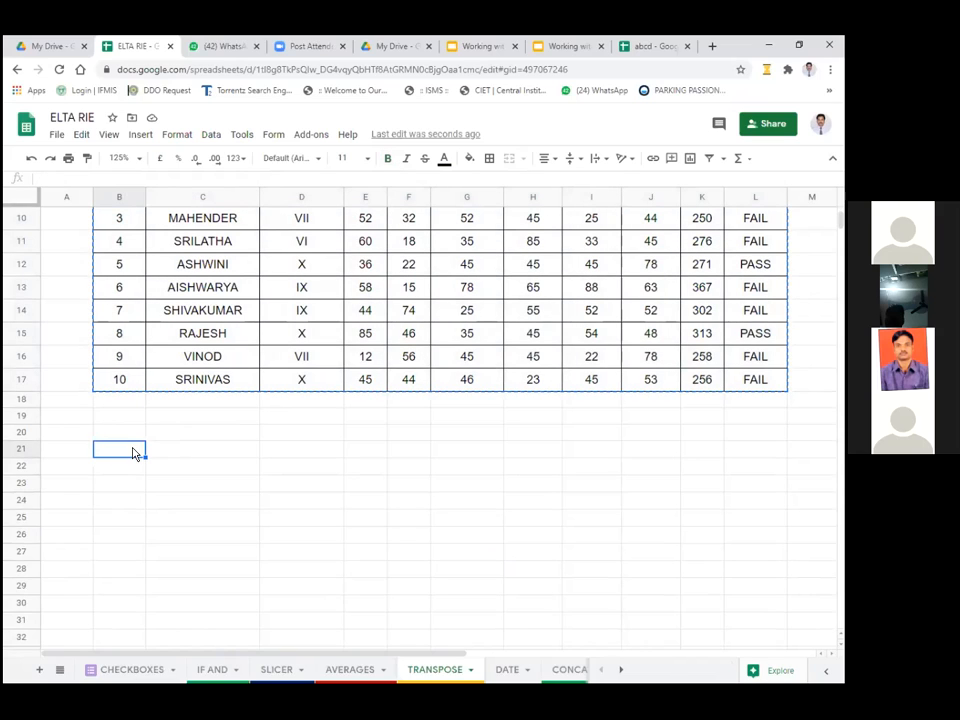
{"action": "right_click", "coordinate": [122, 456]}
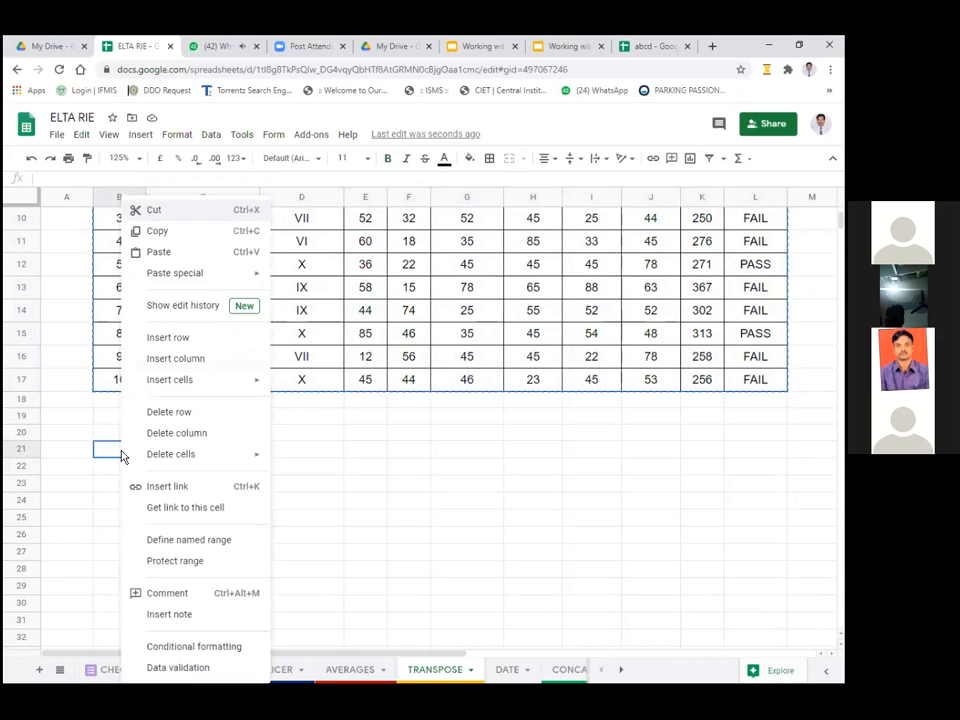
{"action": "left_click", "coordinate": [179, 259]}
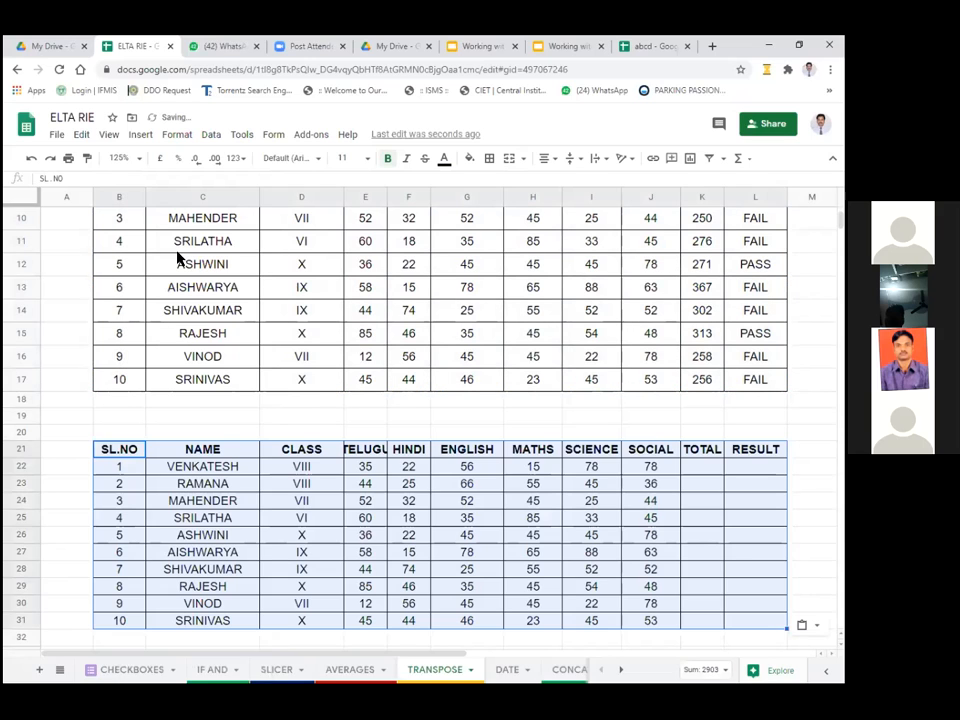
{"action": "scroll", "coordinate": [403, 466], "scroll_direction": "down", "scroll_amount": 3}
{"action": "scroll", "coordinate": [403, 466], "scroll_direction": "up", "scroll_amount": 1}
{"action": "scroll", "coordinate": [403, 466], "scroll_direction": "up", "scroll_amount": 1}
{"action": "scroll", "coordinate": [407, 466], "scroll_direction": "down", "scroll_amount": 1}
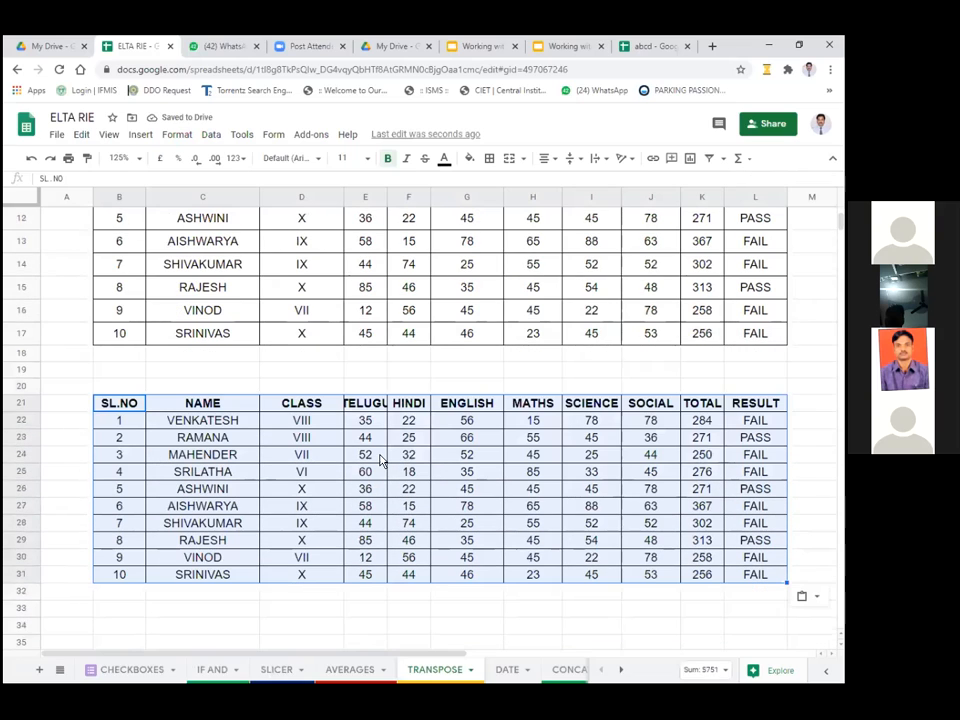
- Delete rows 20 to 36 to remove the pasted copy and its displaced heading row
{"action": "left_click", "coordinate": [24, 402]}
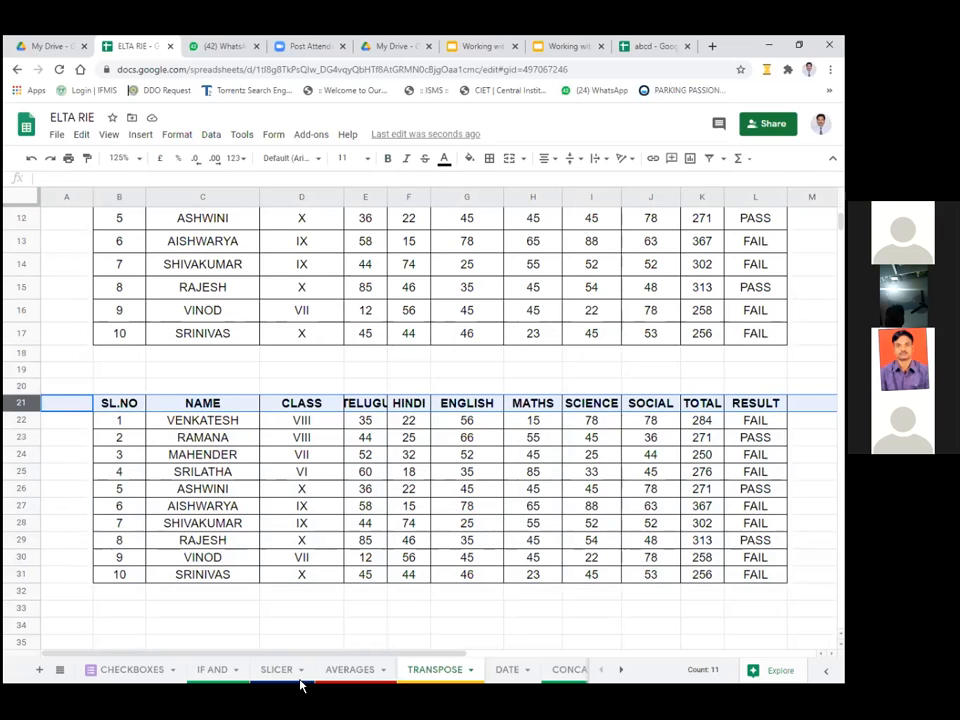
{"action": "left_click_drag", "start_coordinate": [21, 404], "coordinate": [11, 572]}
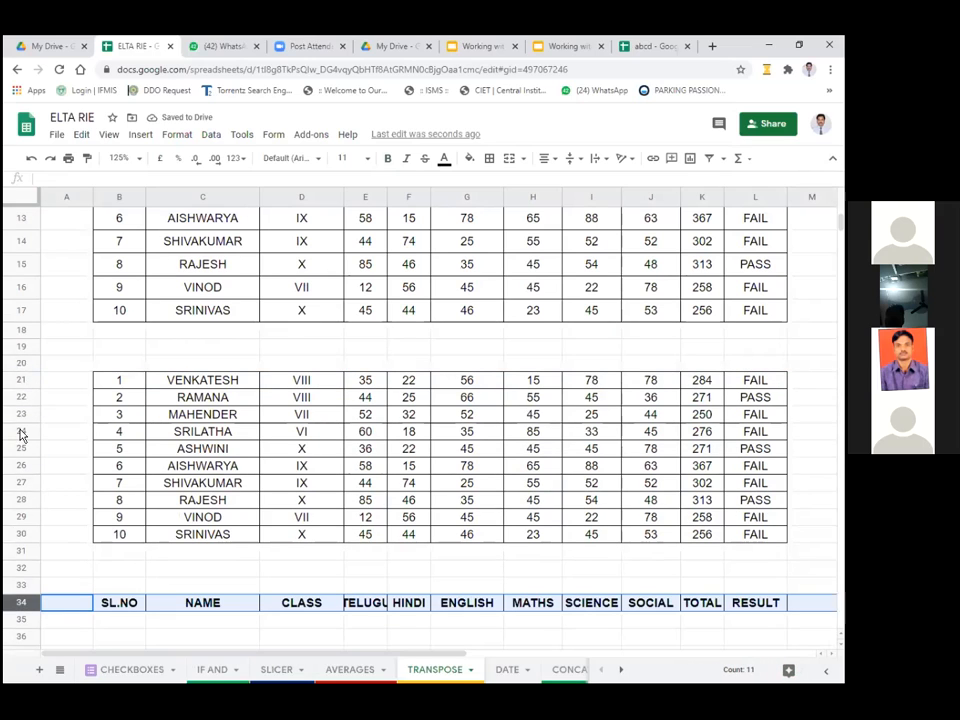
{"action": "left_click_drag", "start_coordinate": [21, 365], "coordinate": [11, 636]}
{"action": "right_click", "coordinate": [24, 519]}
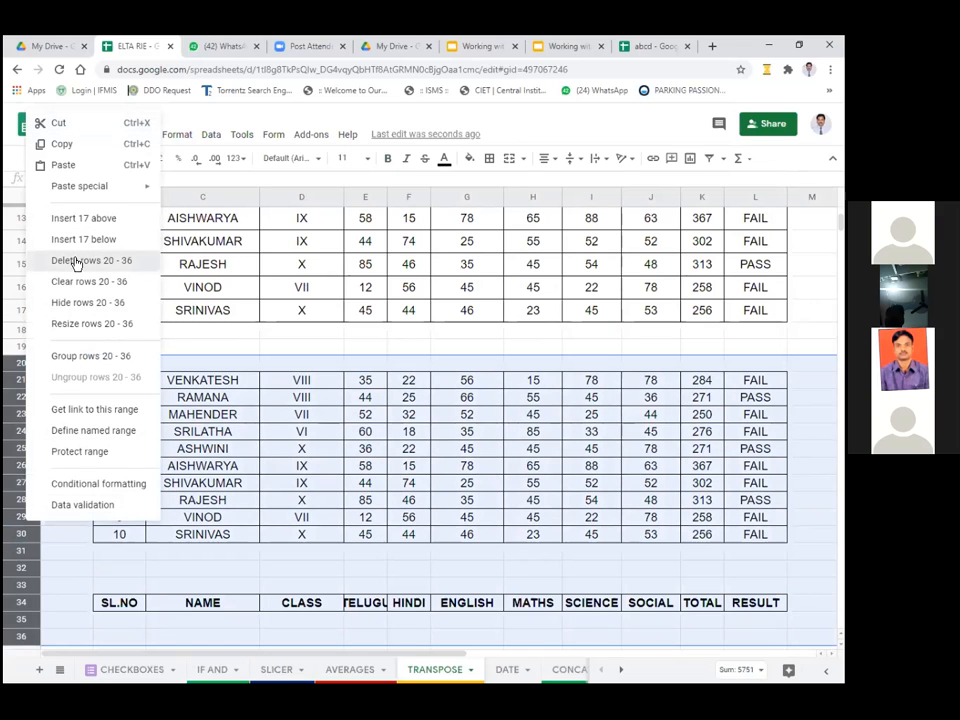
{"action": "left_click", "coordinate": [76, 263]}
- Copy the original marks table B7:L17 again, including its heading row
{"action": "scroll", "coordinate": [313, 479], "scroll_direction": "up", "scroll_amount": 2}
{"action": "scroll", "coordinate": [313, 479], "scroll_direction": "up", "scroll_amount": 1}
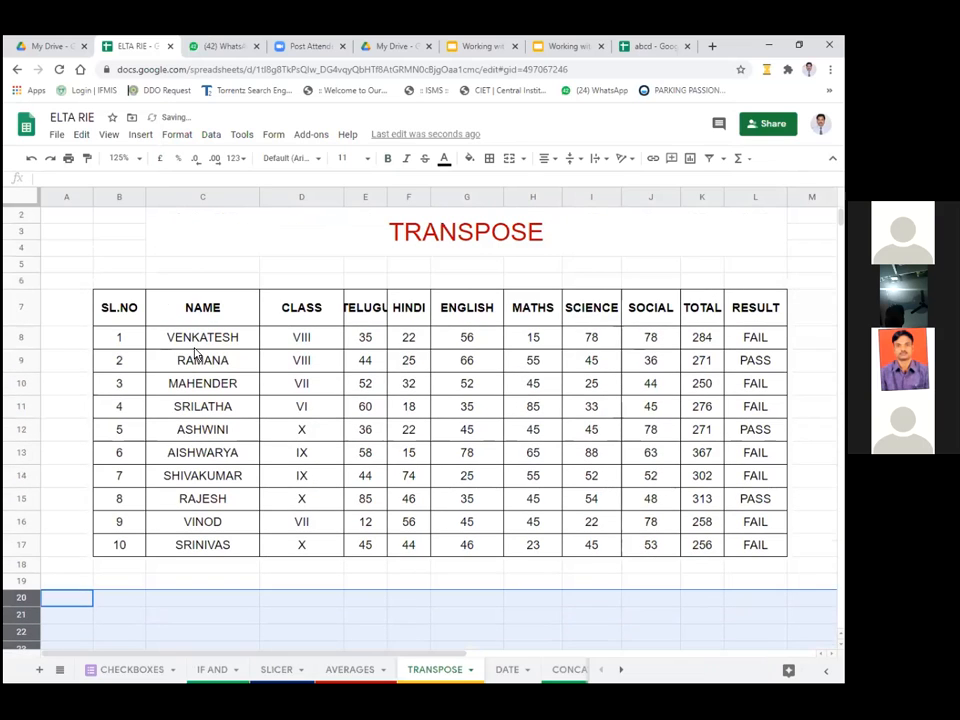
{"action": "left_click_drag", "start_coordinate": [115, 307], "coordinate": [755, 544]}
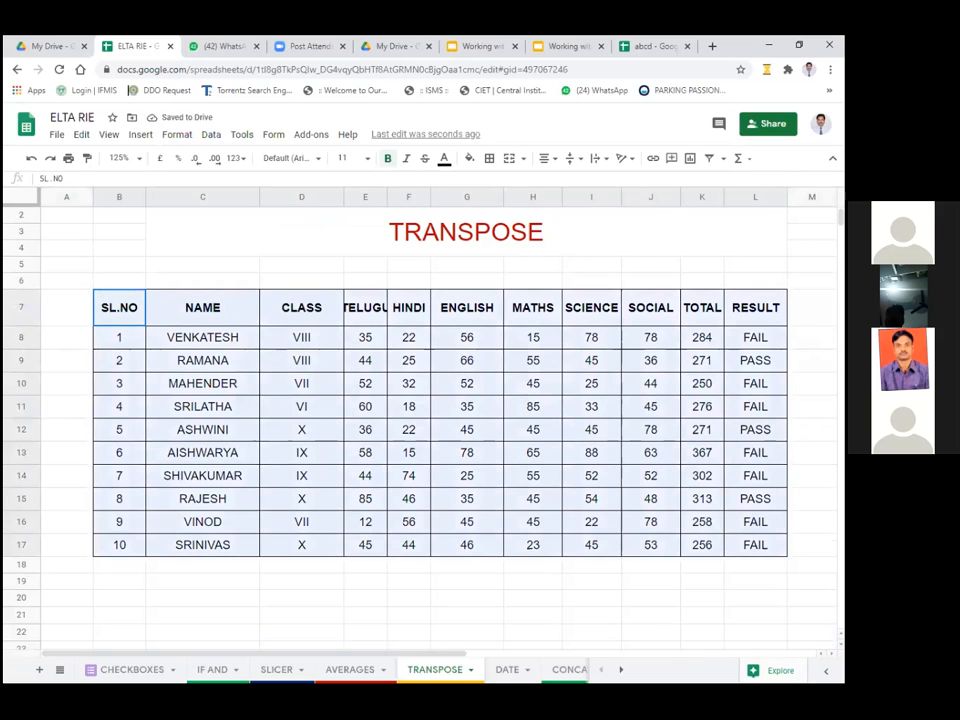
{"action": "right_click", "coordinate": [163, 309]}
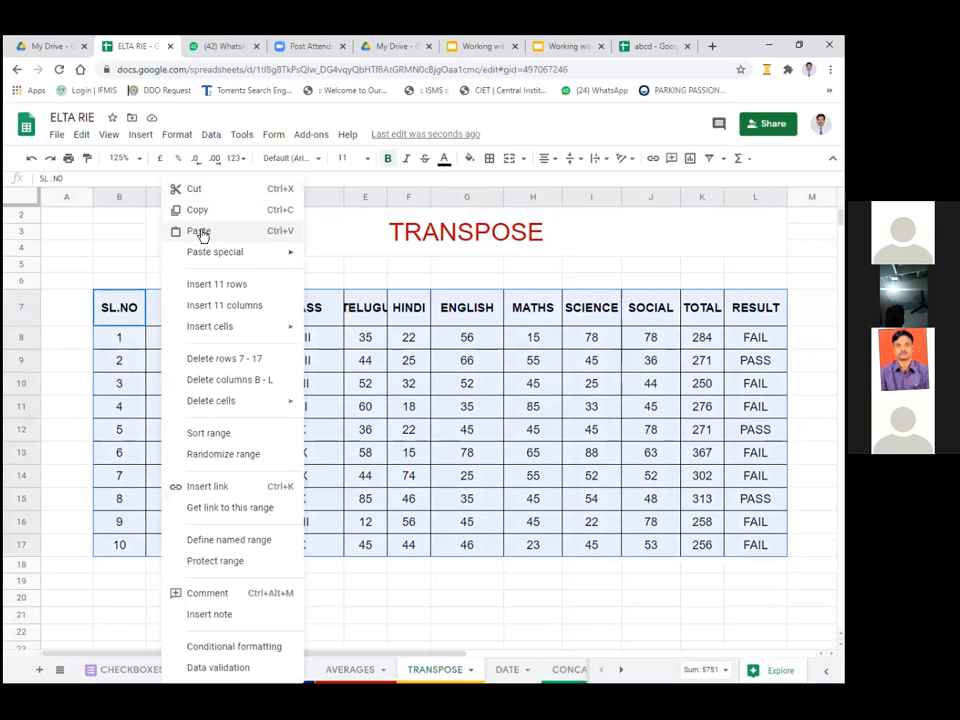
{"action": "left_click", "coordinate": [201, 217]}
- Paste the copied marks table transposed at B22 and compare it with the original table above
{"action": "scroll", "coordinate": [184, 468], "scroll_direction": "down", "scroll_amount": 2}
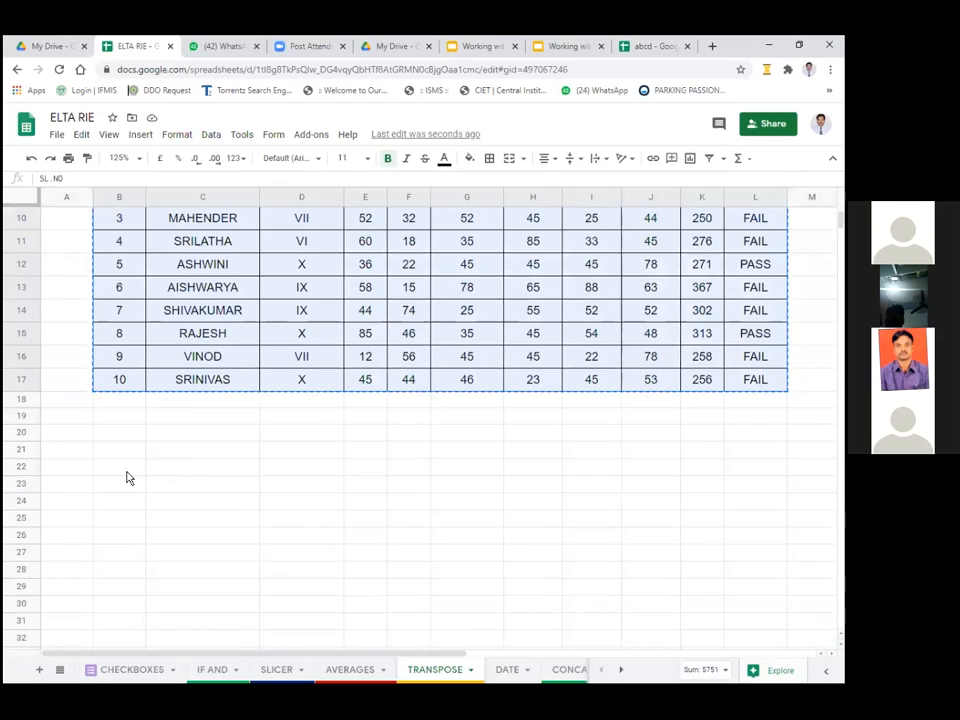
{"action": "left_click", "coordinate": [115, 474]}
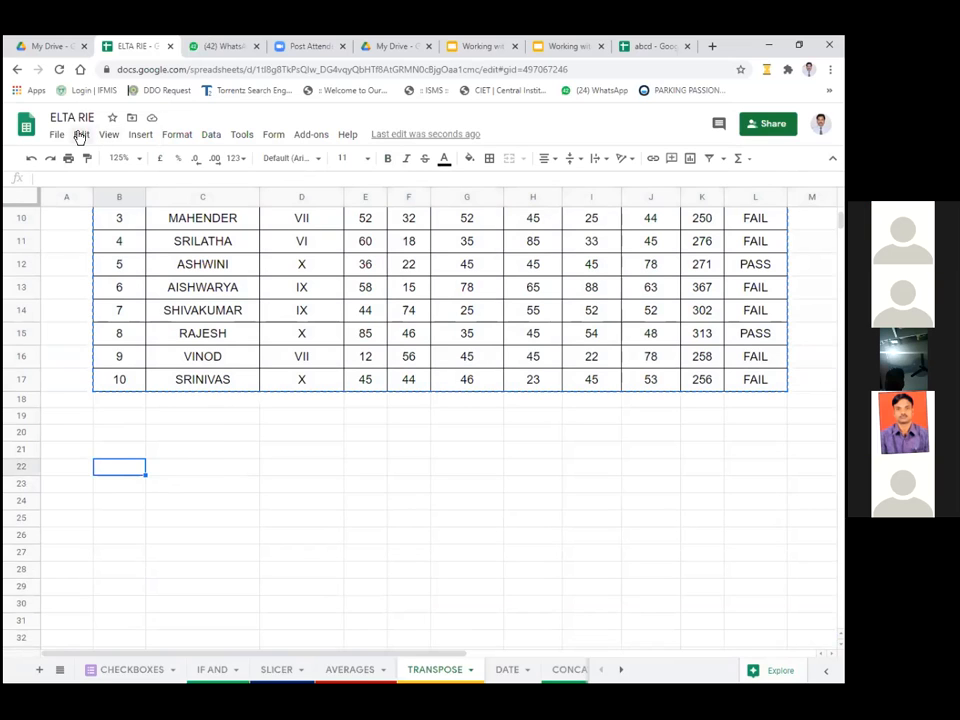
{"action": "left_click", "coordinate": [80, 136]}
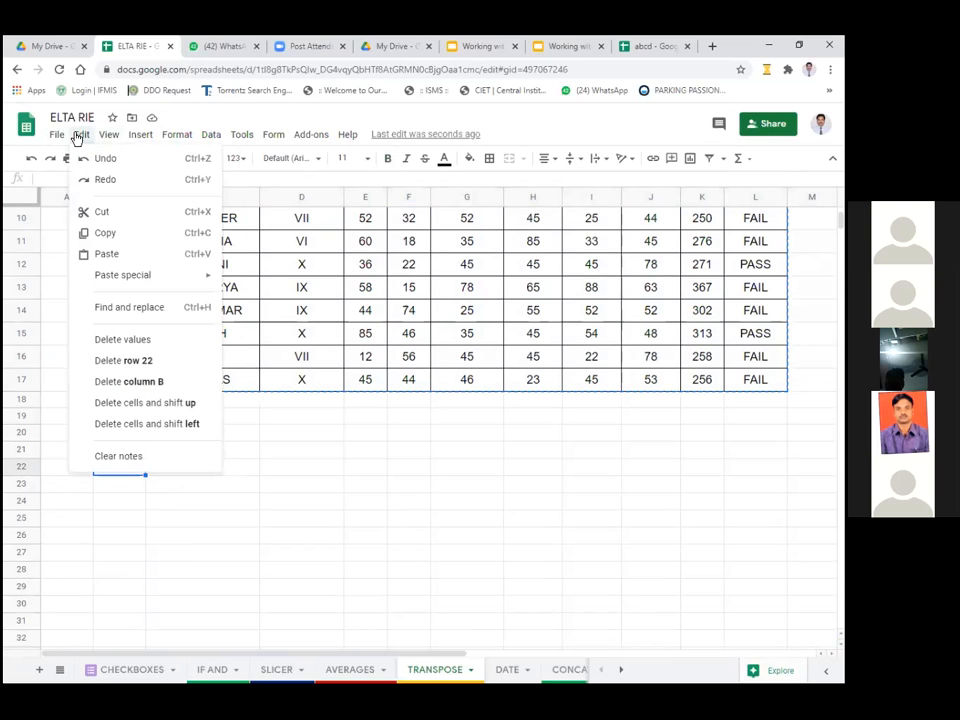
{"action": "mouse_move", "coordinate": [177, 134]}
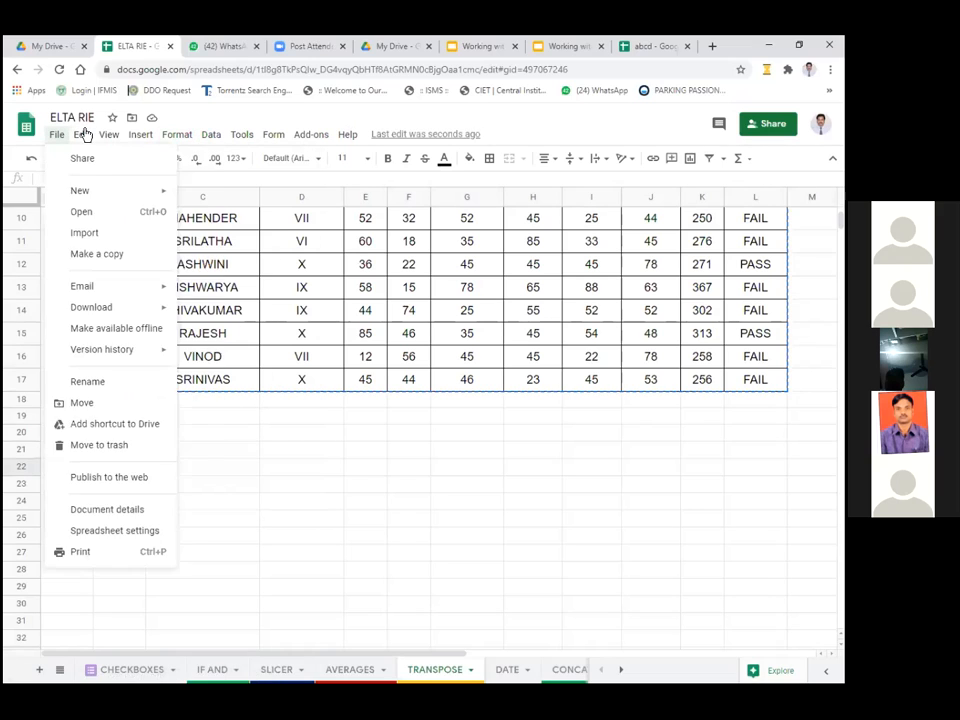
{"action": "mouse_move", "coordinate": [84, 138]}
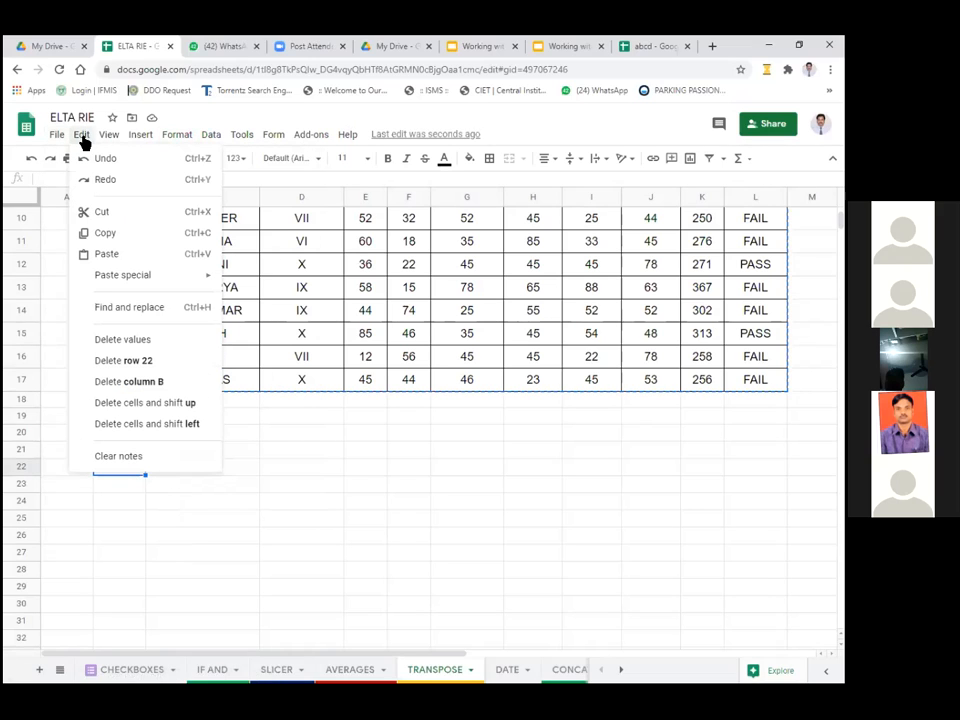
{"action": "mouse_move", "coordinate": [134, 279]}
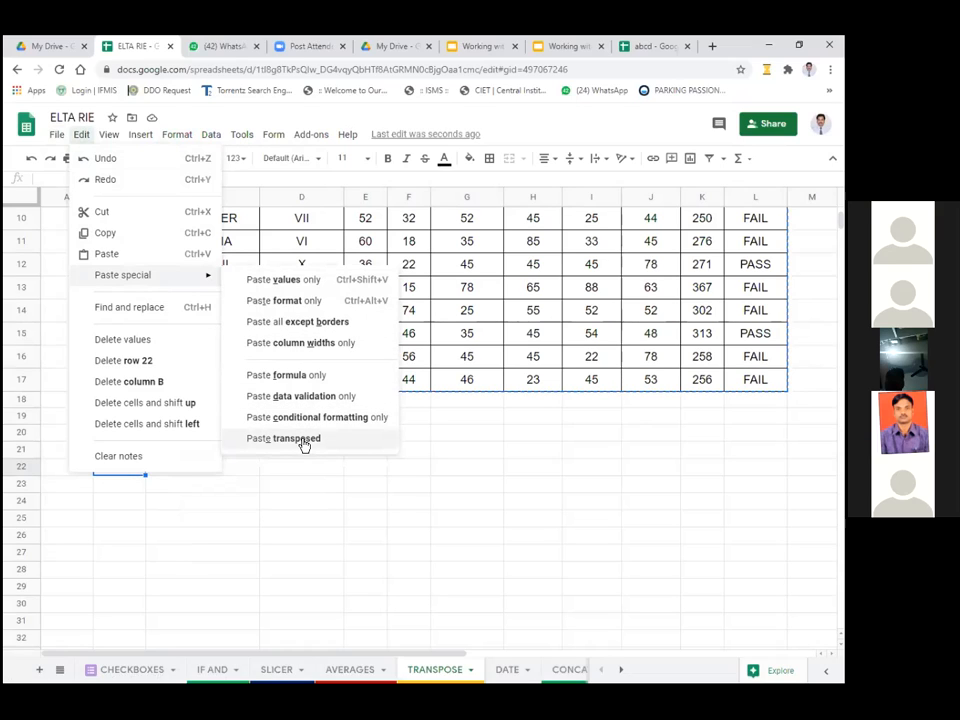
{"action": "left_click", "coordinate": [304, 442]}
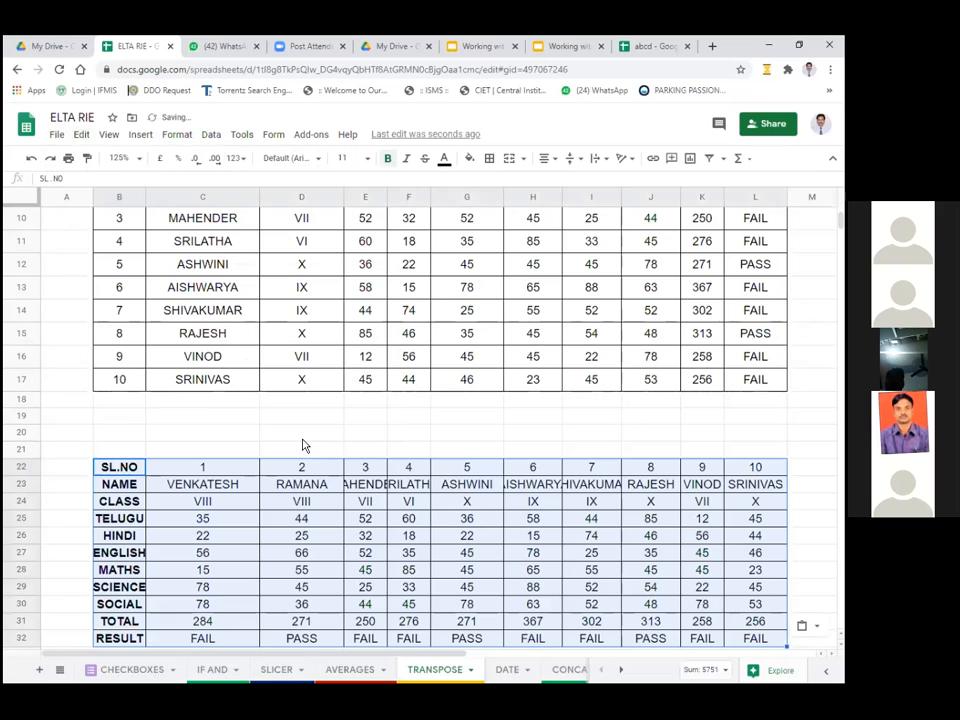
{"action": "scroll", "coordinate": [443, 435], "scroll_direction": "down", "scroll_amount": 2}
{"action": "scroll", "coordinate": [443, 435], "scroll_direction": "up", "scroll_amount": 4}
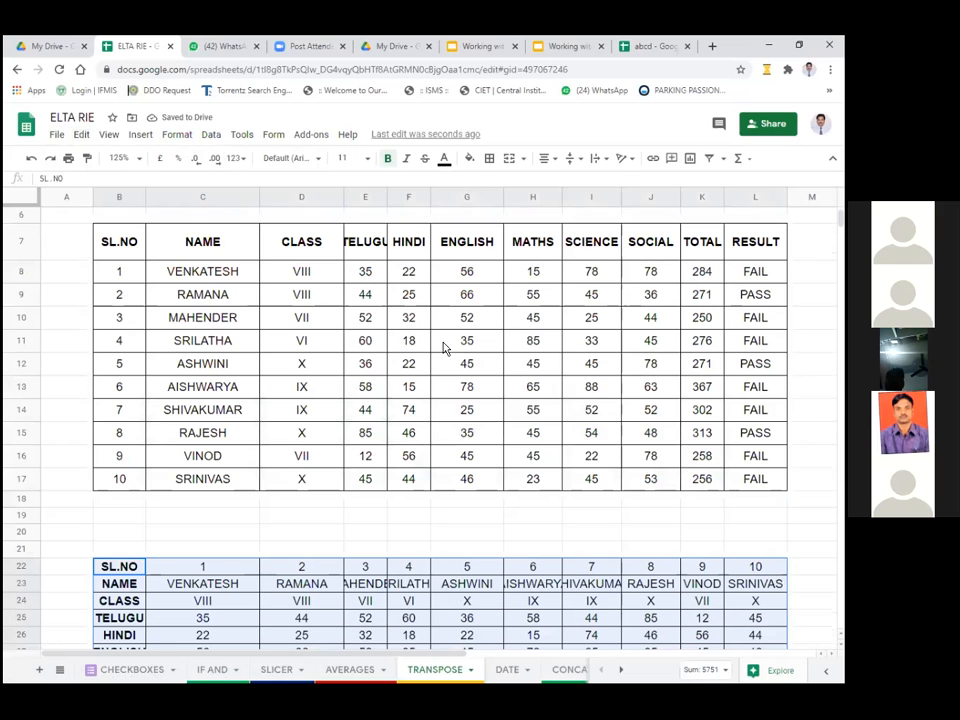
{"action": "scroll", "coordinate": [445, 347], "scroll_direction": "down", "scroll_amount": 2}
{"action": "scroll", "coordinate": [183, 340], "scroll_direction": "up", "scroll_amount": 2}
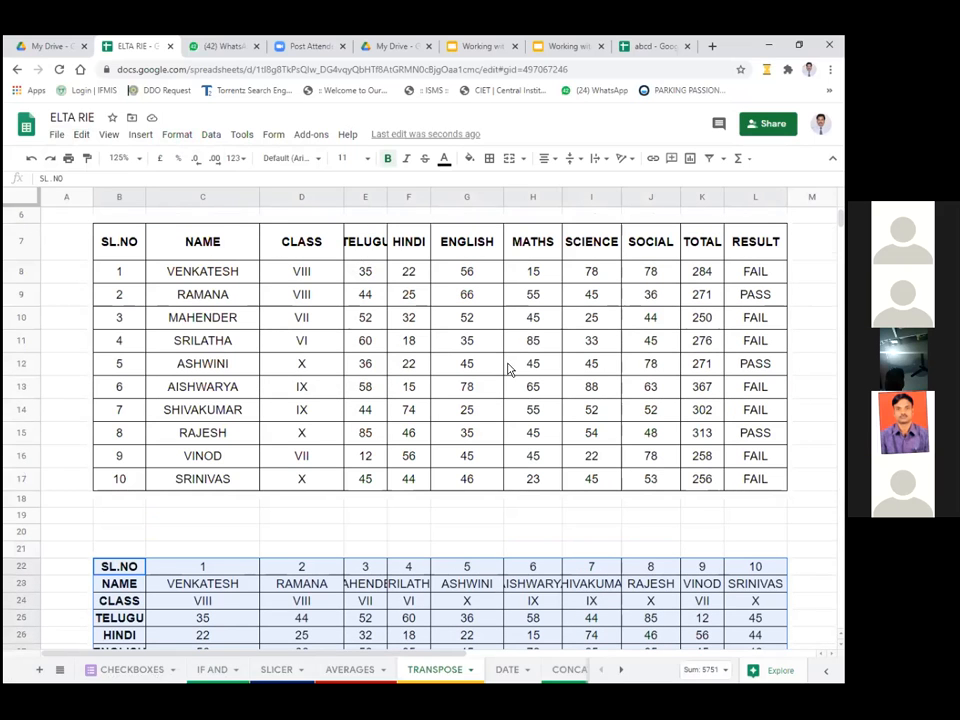
{"action": "scroll", "coordinate": [170, 433], "scroll_direction": "down", "scroll_amount": 4}
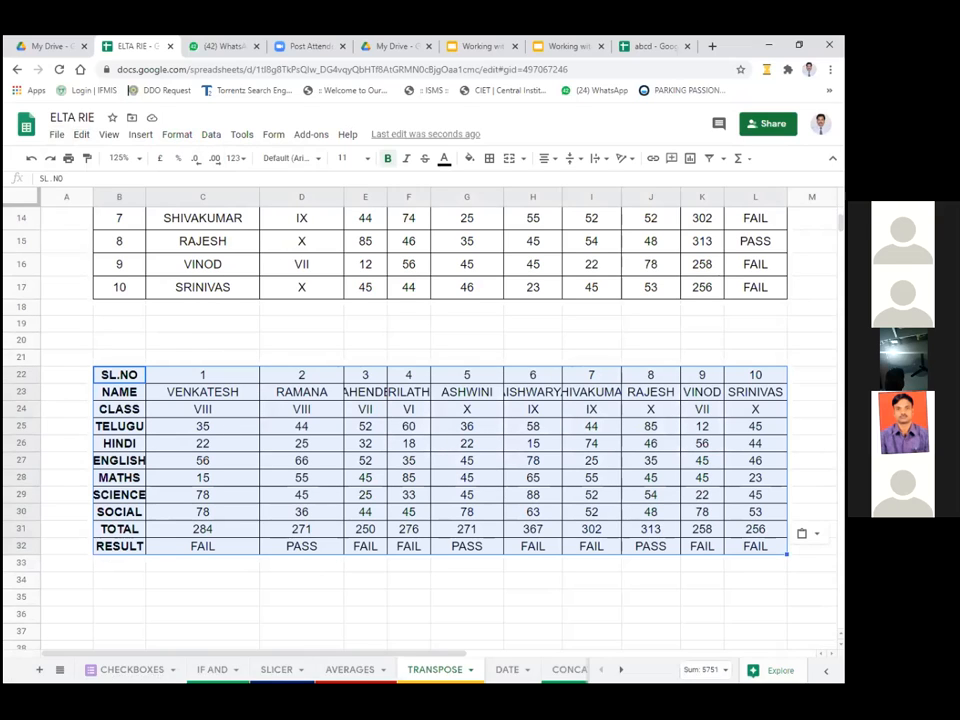
- Resize rows 7 to 17 of the original marks table to one uniform, more compact height with the text still readable
{"action": "scroll", "coordinate": [295, 360], "scroll_direction": "up", "scroll_amount": 2}
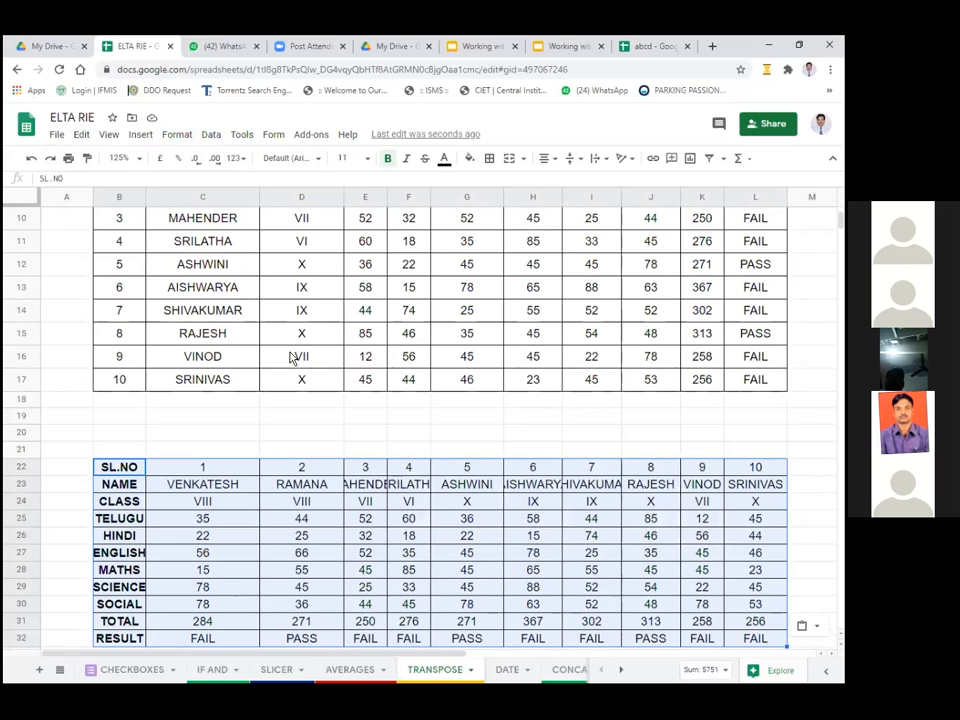
{"action": "scroll", "coordinate": [292, 358], "scroll_direction": "up", "scroll_amount": 2}
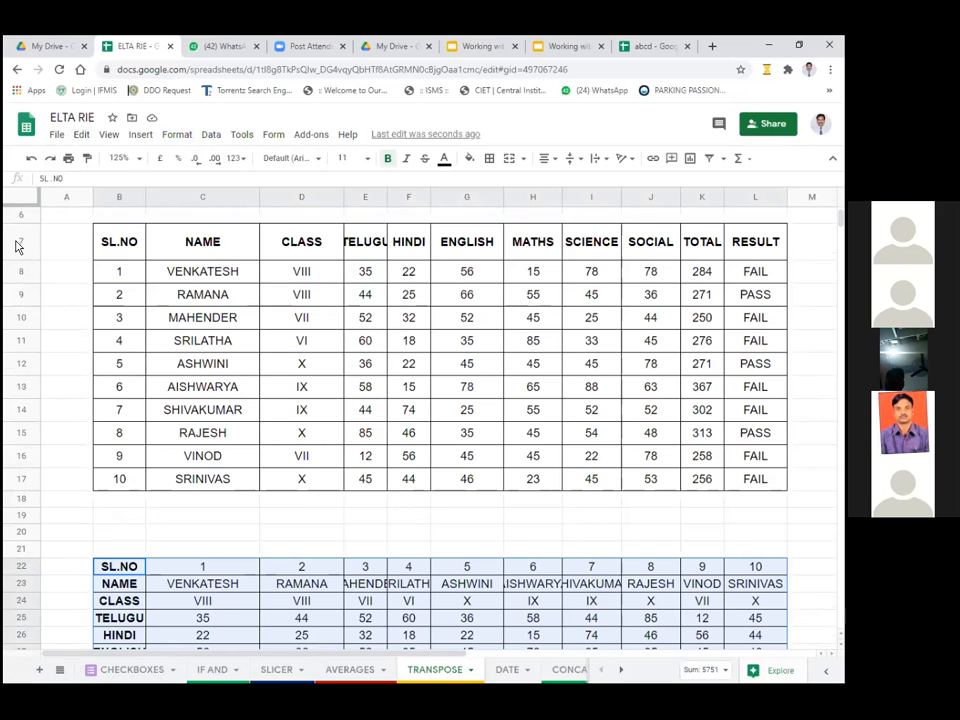
{"action": "left_click_drag", "start_coordinate": [12, 251], "coordinate": [304, 390]}
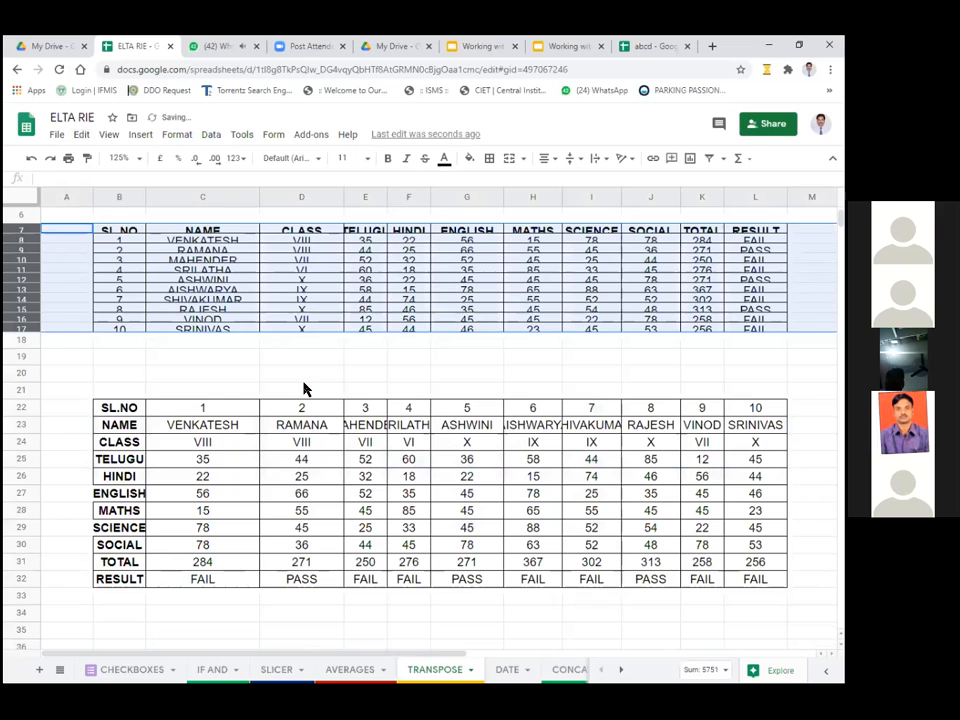
{"action": "left_click_drag", "start_coordinate": [31, 333], "coordinate": [32, 343]}
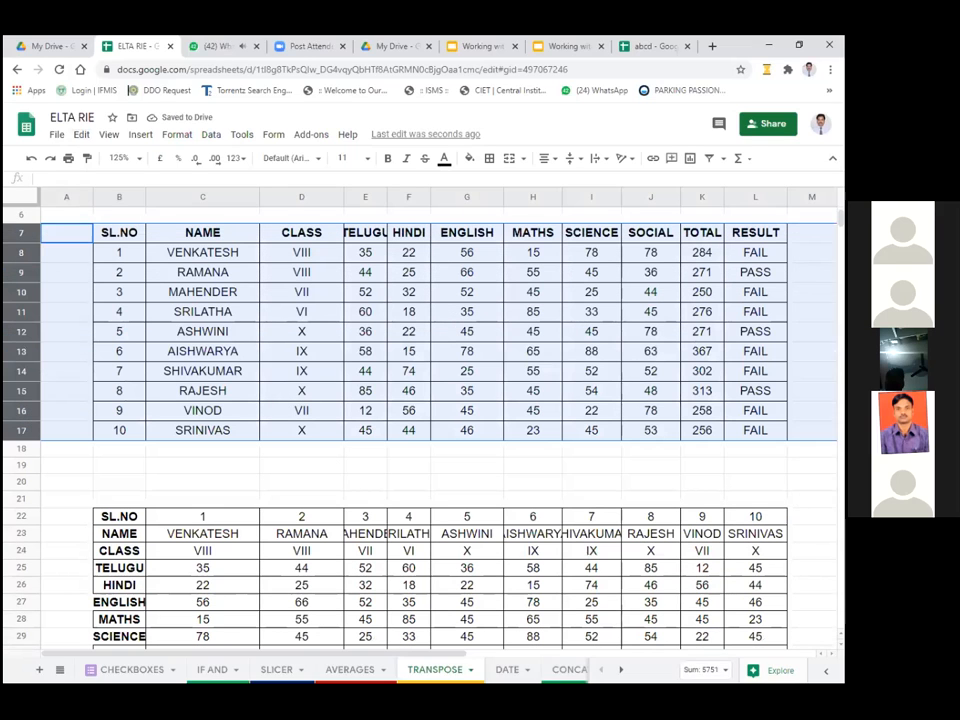
{"action": "scroll", "coordinate": [464, 250], "scroll_direction": "down", "scroll_amount": 1}
{"action": "scroll", "coordinate": [563, 343], "scroll_direction": "down", "scroll_amount": 20}
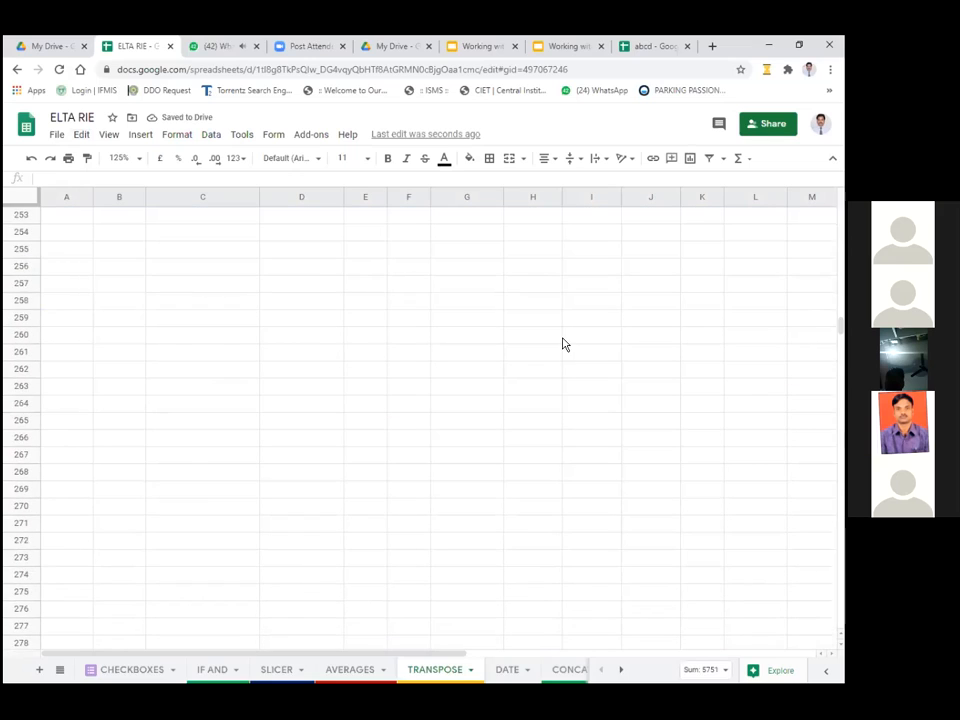
{"action": "scroll", "coordinate": [545, 351], "scroll_direction": "up", "scroll_amount": 20}
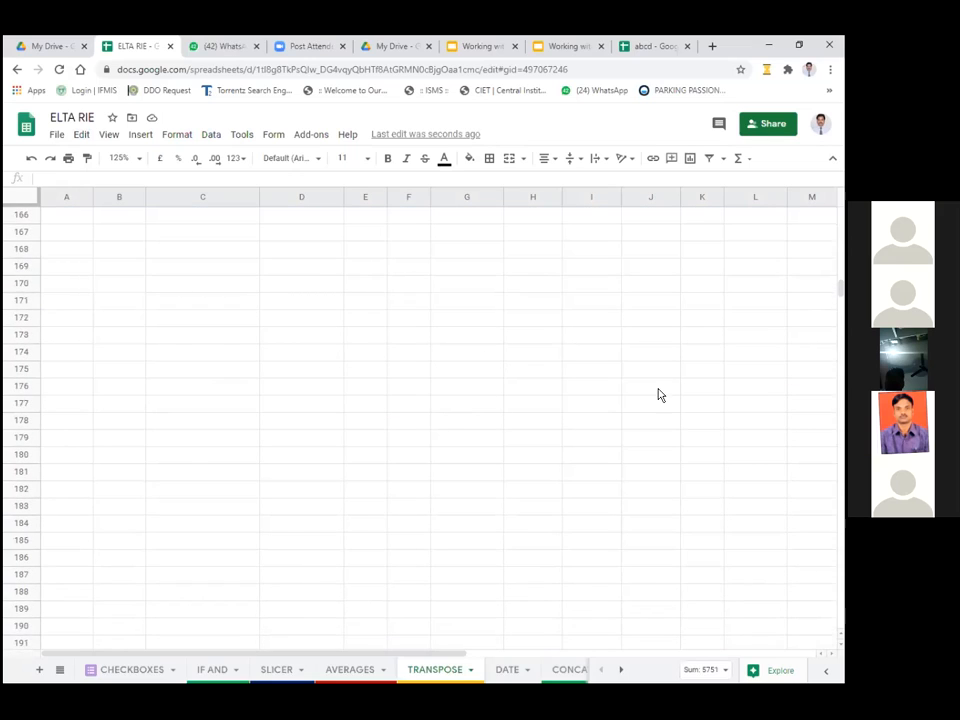
{"action": "scroll", "coordinate": [220, 389], "scroll_direction": "up", "scroll_amount": 20}
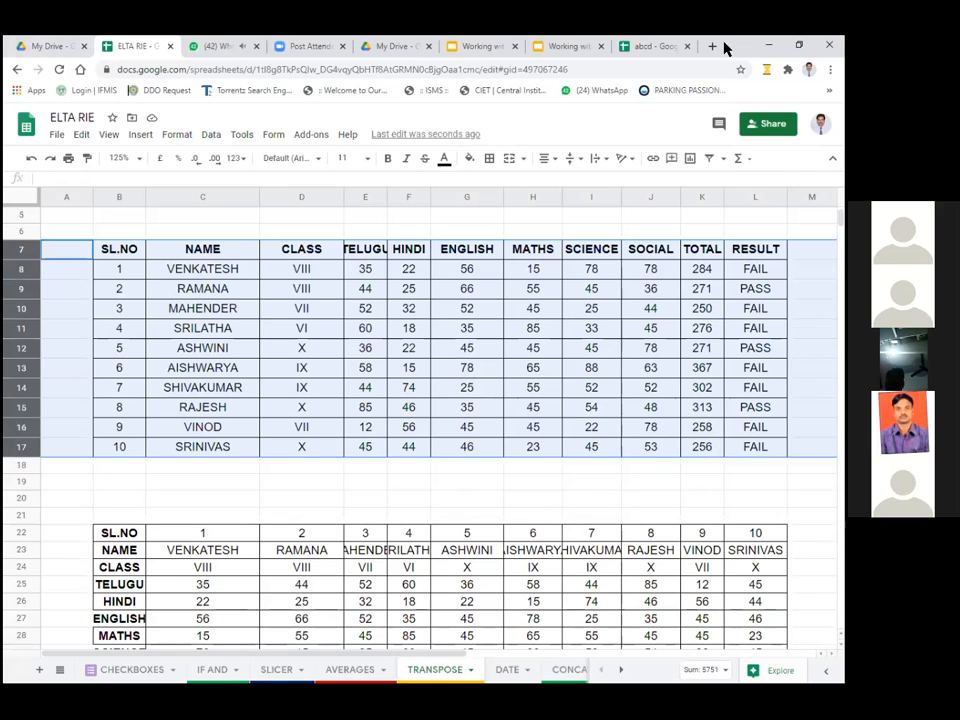
- On the CONCATENATE sheet, examine the separate SURNAME and NAME cells of the first student, C8 and D8
{"action": "left_click", "coordinate": [567, 670]}
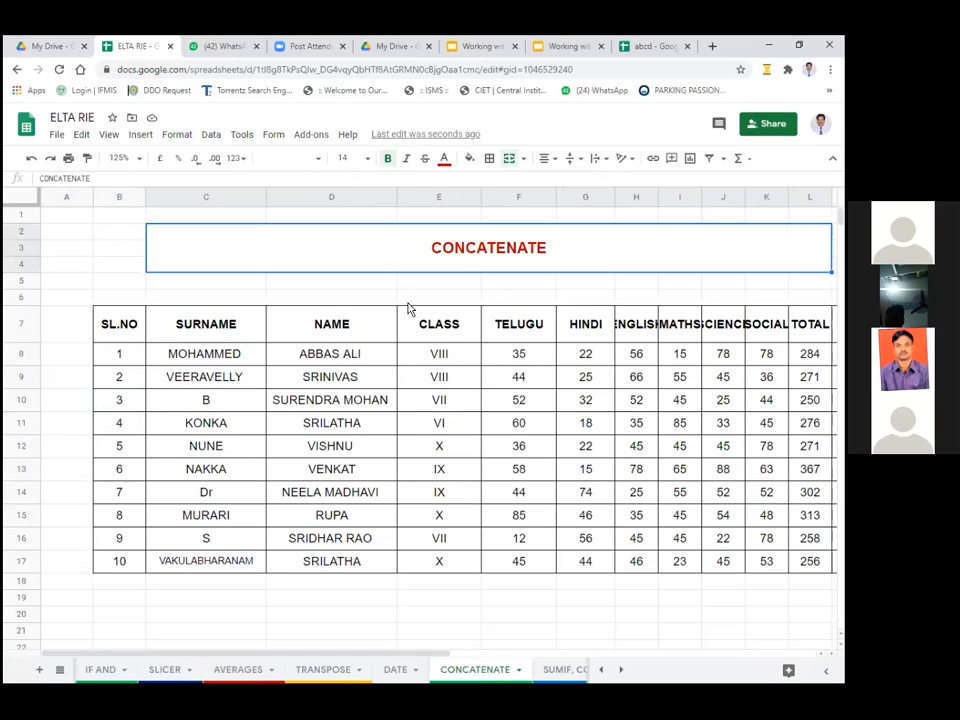
{"action": "left_click", "coordinate": [213, 356]}
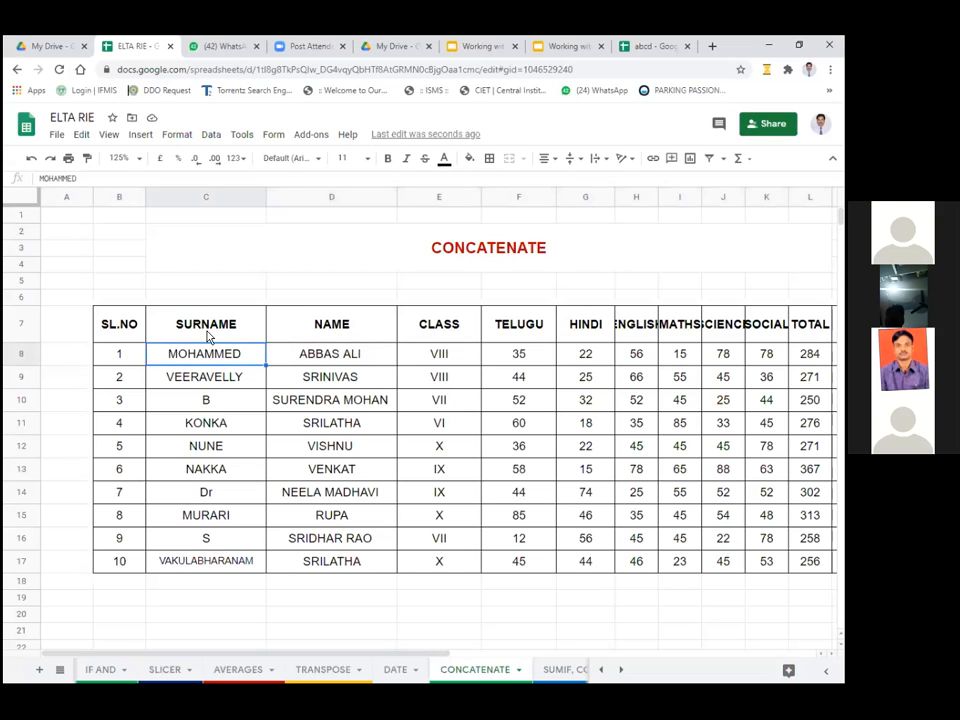
{"action": "left_click", "coordinate": [321, 332]}
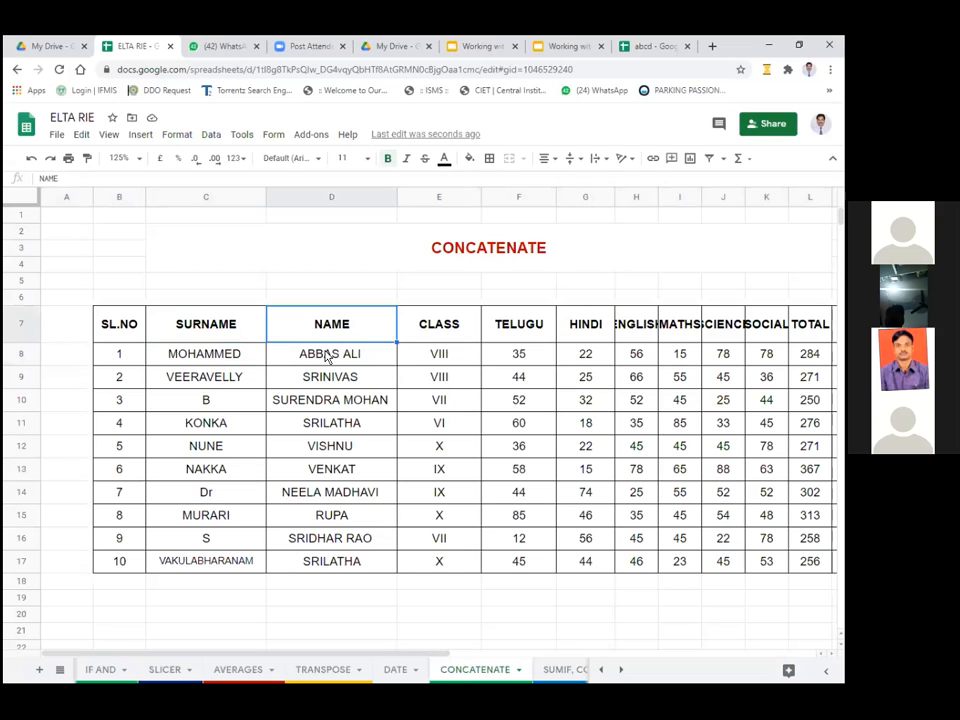
{"action": "left_click", "coordinate": [250, 362]}
{"action": "left_click", "coordinate": [326, 362]}
{"action": "left_click", "coordinate": [252, 363]}
{"action": "left_click", "coordinate": [312, 359]}
{"action": "left_click", "coordinate": [238, 360]}
{"action": "left_click", "coordinate": [312, 360]}
{"action": "left_click", "coordinate": [225, 360]}
{"action": "left_click", "coordinate": [323, 362]}
{"action": "left_click", "coordinate": [258, 360]}
{"action": "left_click", "coordinate": [302, 360]}
{"action": "left_click", "coordinate": [236, 360]}
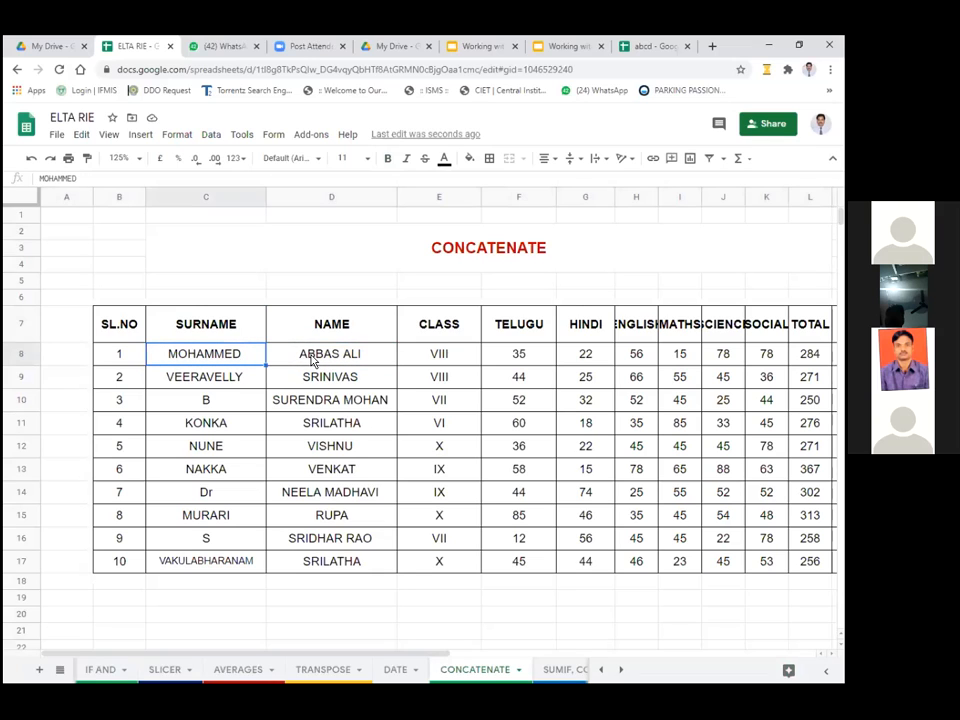
{"action": "left_click", "coordinate": [312, 360]}
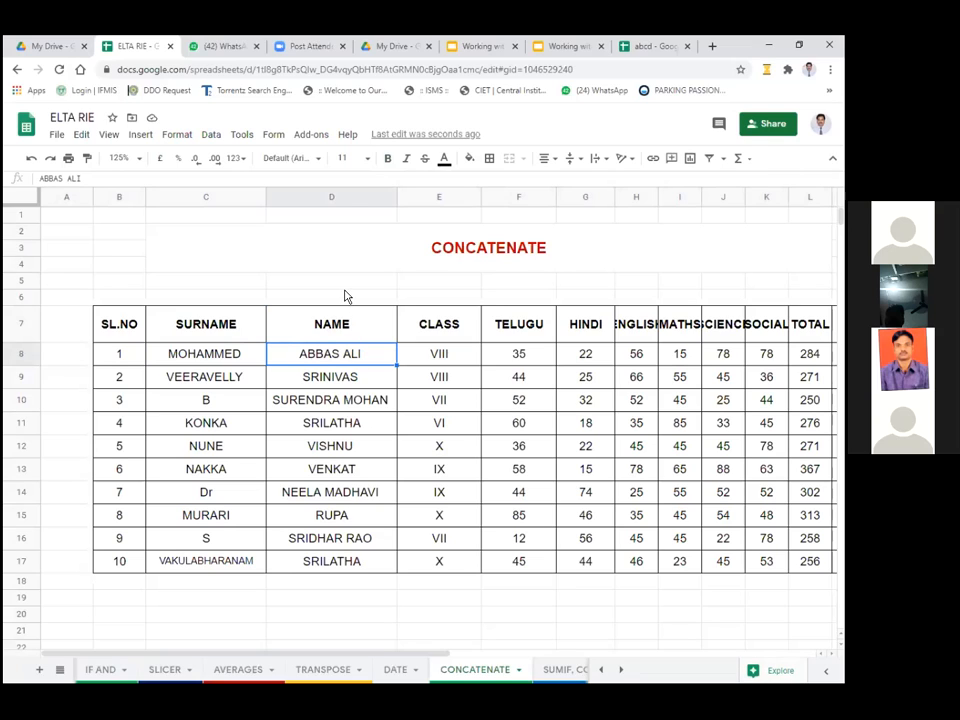
{"action": "left_click", "coordinate": [216, 361]}
{"action": "left_click", "coordinate": [300, 352]}
{"action": "left_click", "coordinate": [216, 359]}
{"action": "left_click", "coordinate": [318, 354]}
{"action": "left_click", "coordinate": [218, 357]}
{"action": "left_click", "coordinate": [305, 354]}
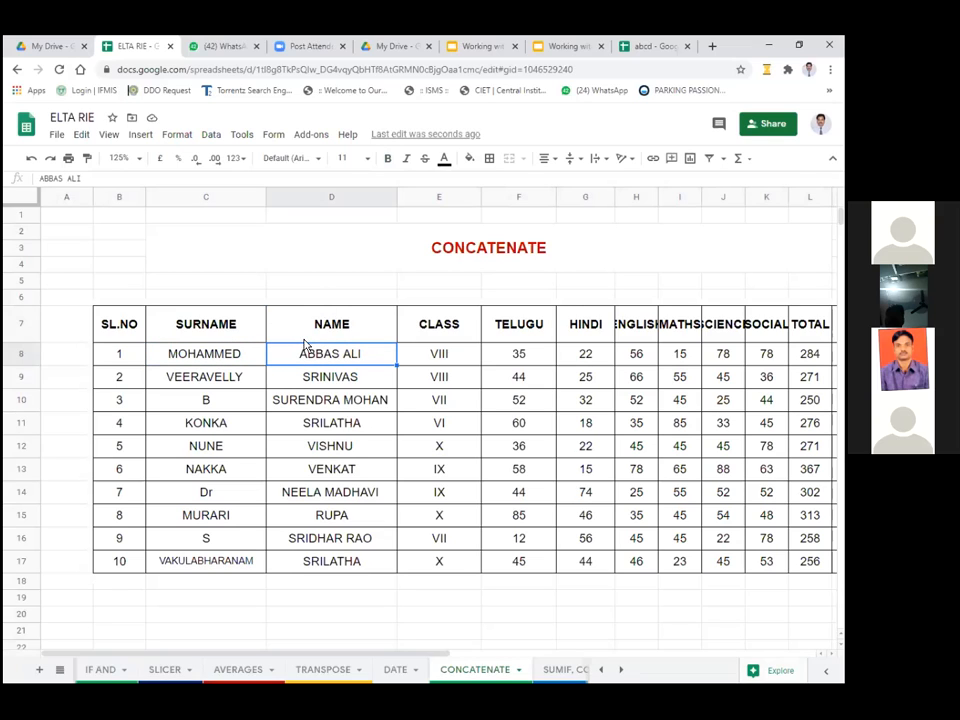
- Start a CONCATENATE formula in cell D5 above the NAME column
{"action": "left_click", "coordinate": [330, 284]}
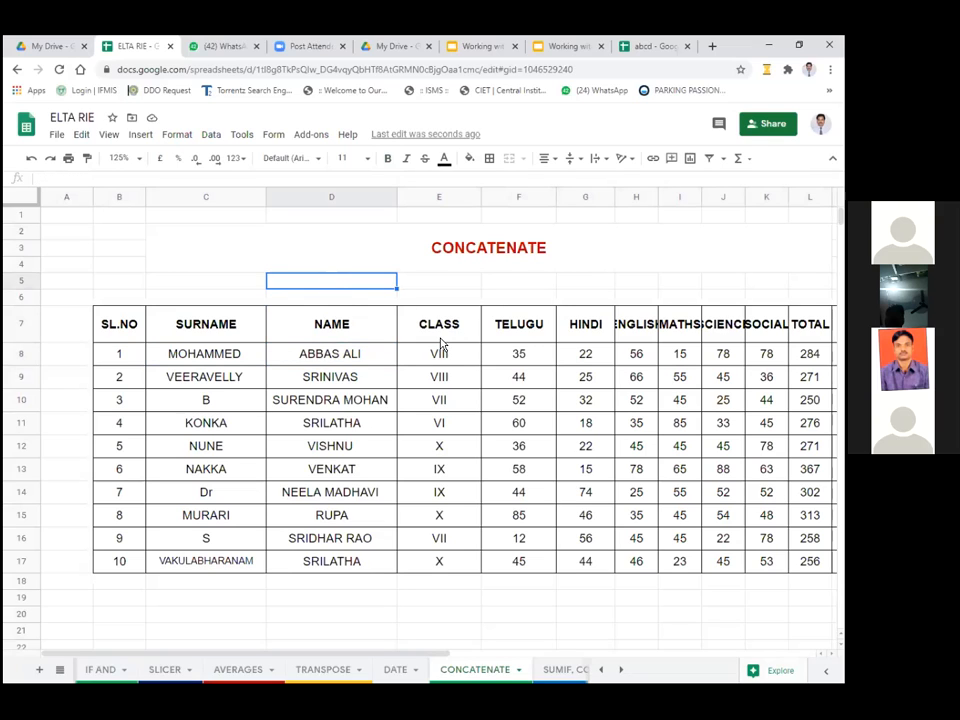
{"action": "type", "text": "="}
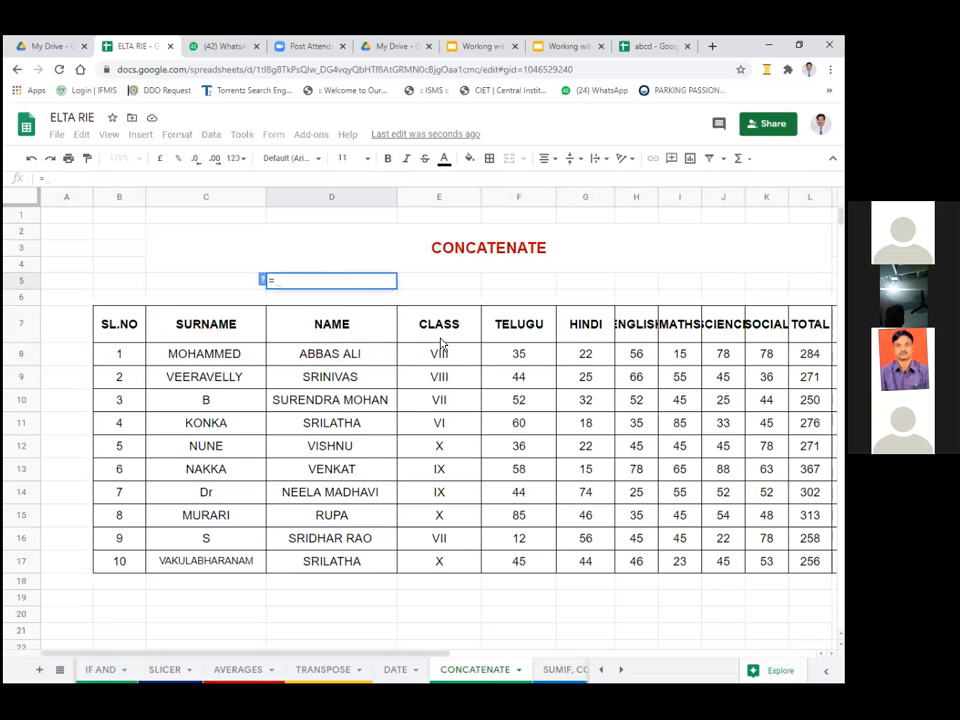
{"action": "type", "text": "CONCA"}
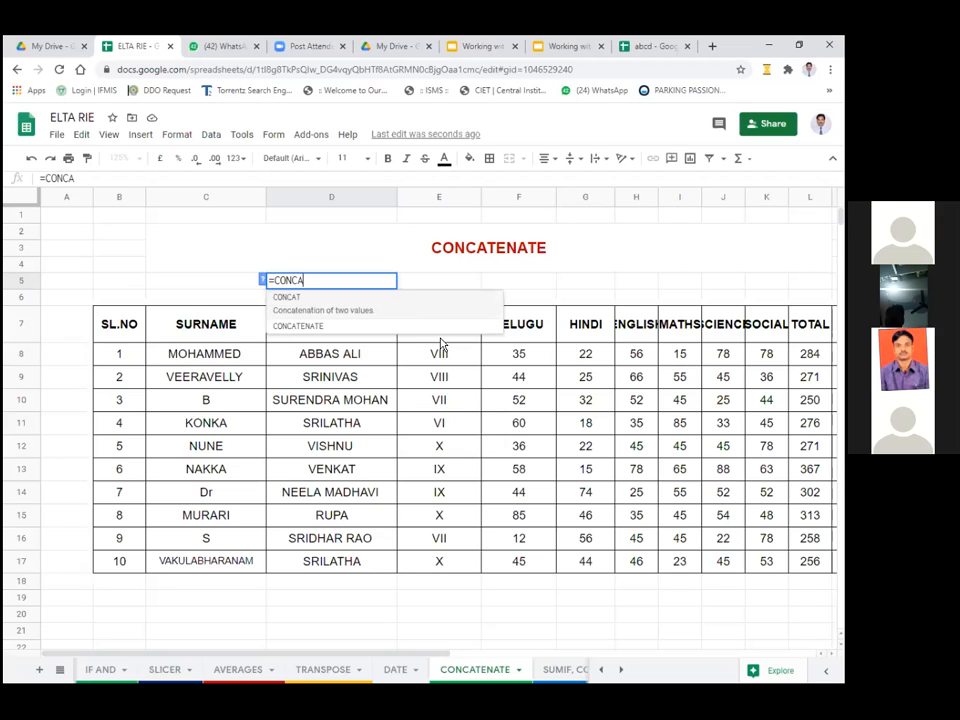
{"action": "left_click", "coordinate": [310, 317]}
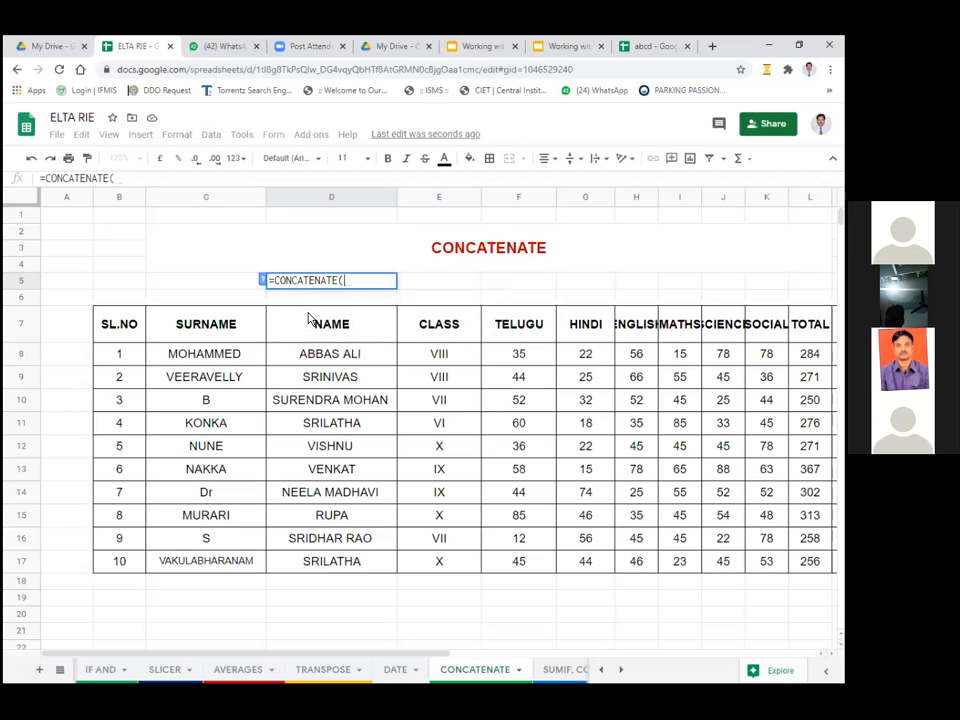
- Complete the CONCATENATE formula in D5 so it joins the surname in C8 with the name in D8
{"action": "left_click", "coordinate": [222, 358]}
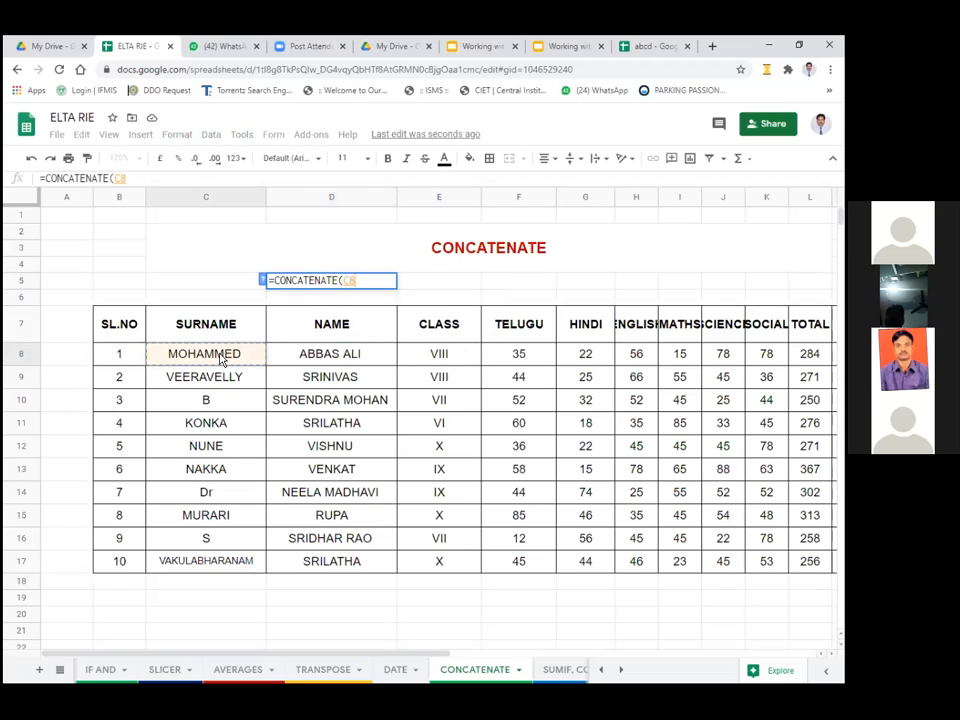
{"action": "type", "text": ","}
{"action": "left_click", "coordinate": [323, 362]}
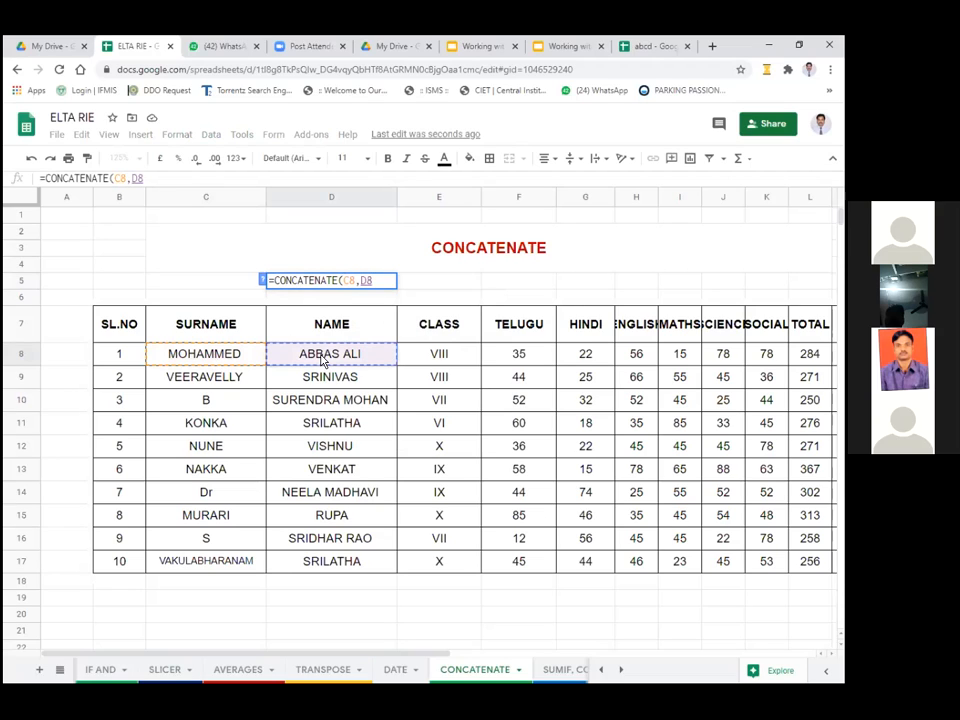
{"action": "type", "text": ")"}
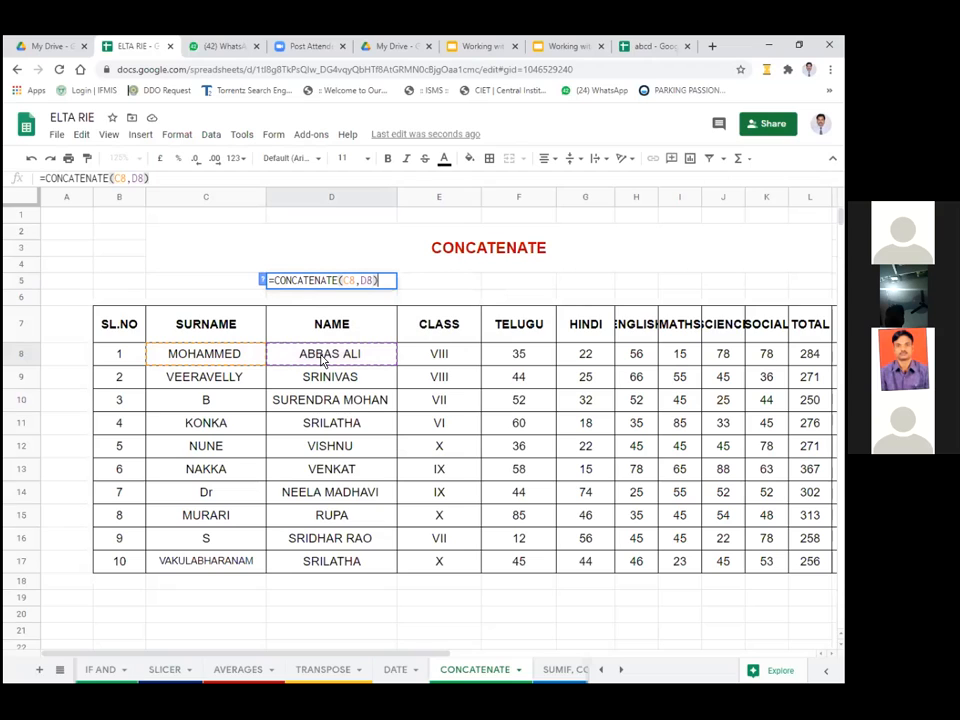
{"action": "key", "text": "Return"}
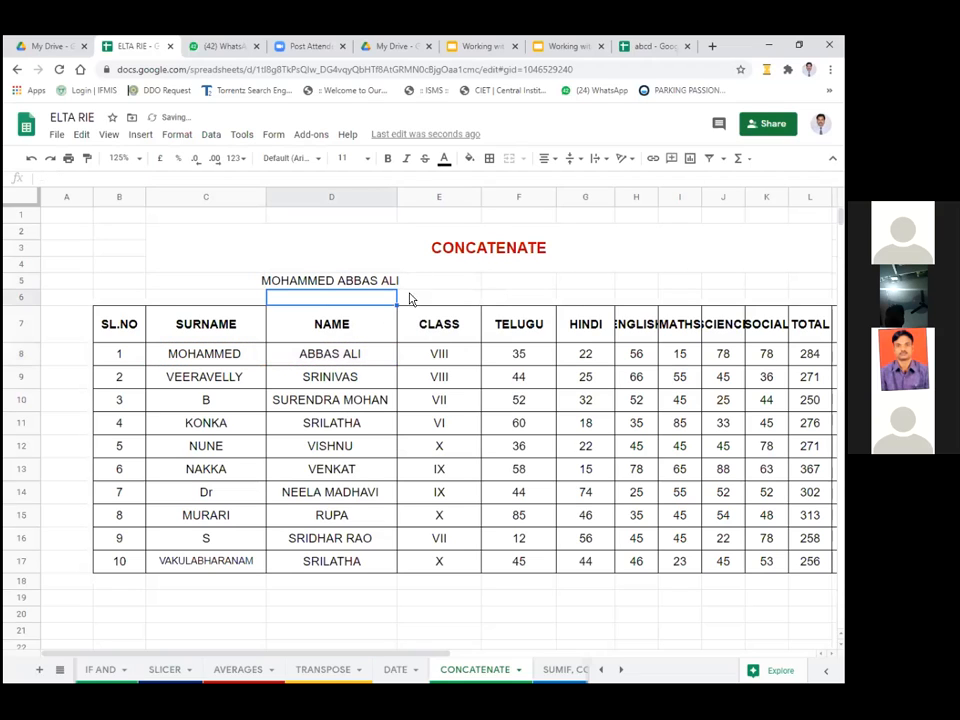
{"action": "left_click", "coordinate": [338, 283]}
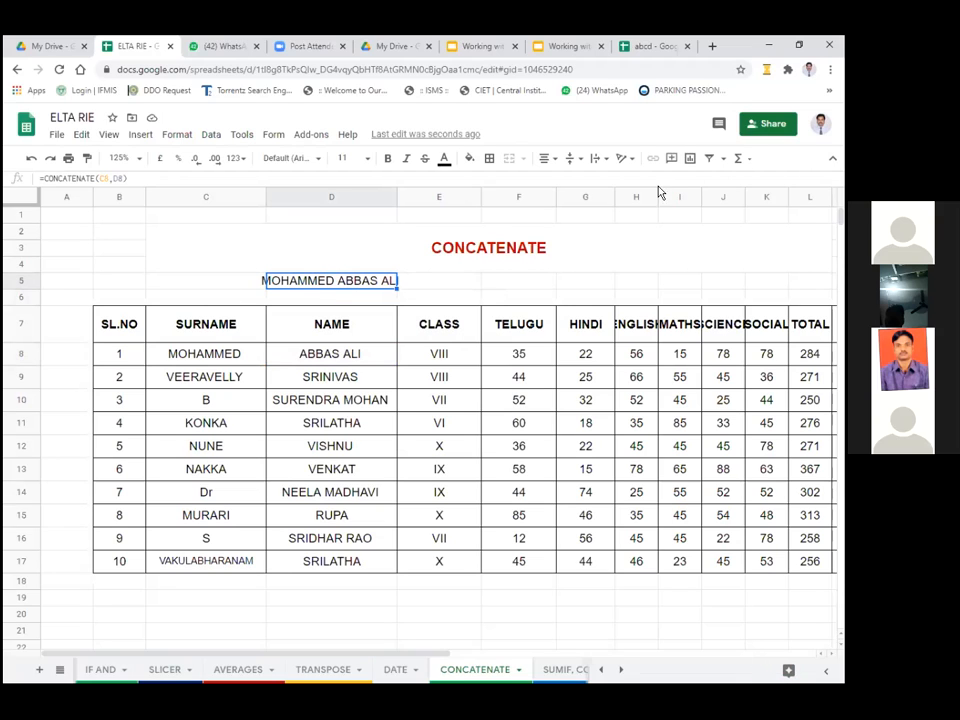
- Enter the formula =CONCATENATE(C10,D10) in cell F5 to join the third record's surname and name
{"action": "left_click", "coordinate": [526, 288]}
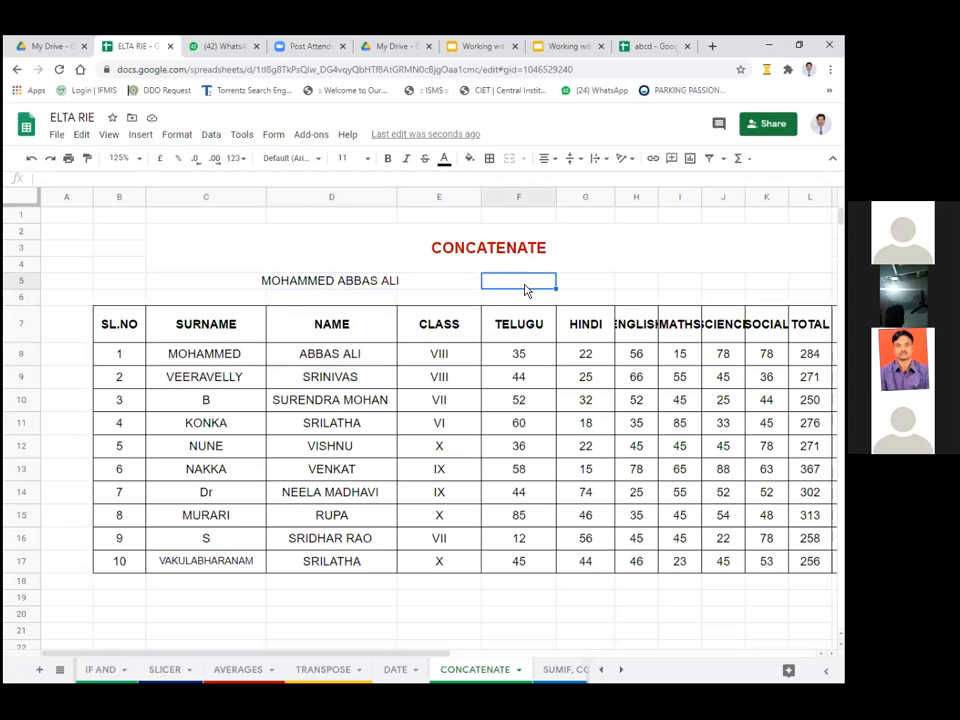
{"action": "type", "text": "=CONCE"}
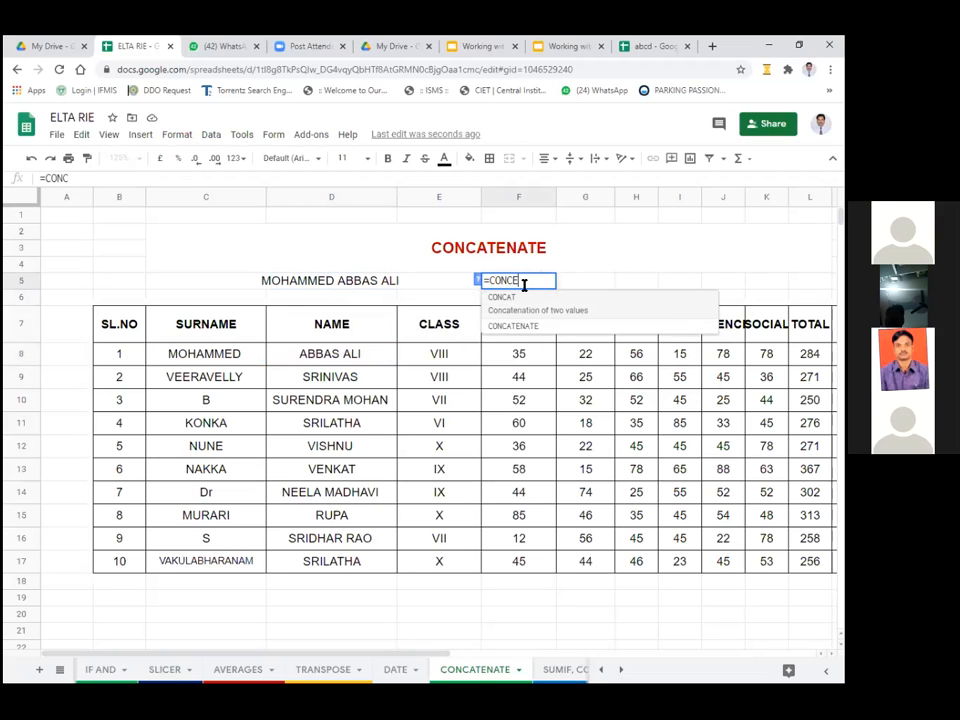
{"action": "key", "text": "BackSpace"}
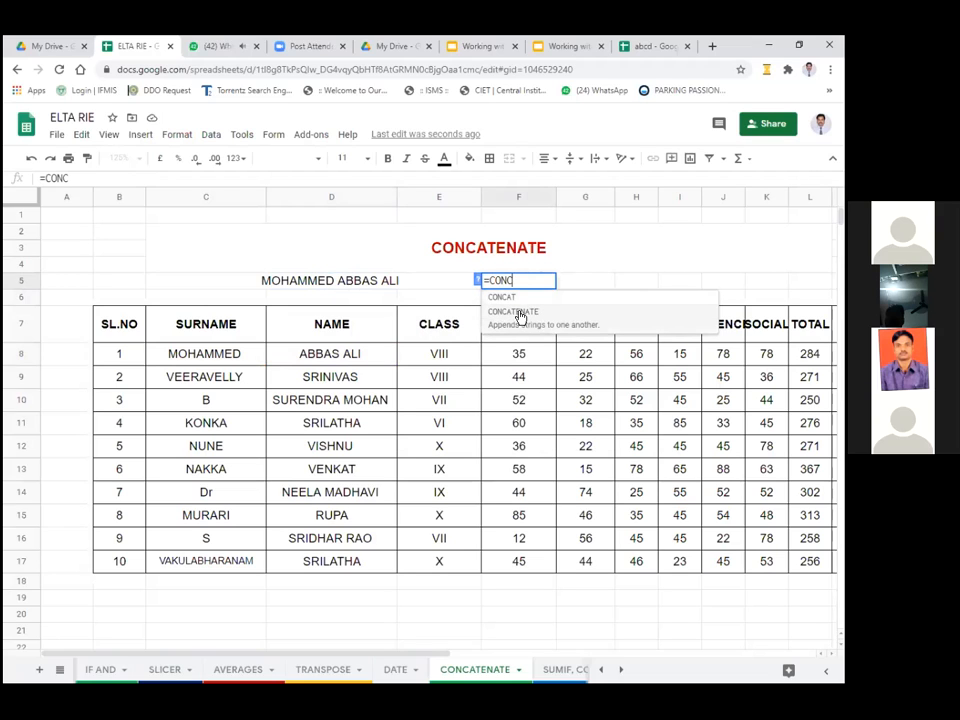
{"action": "left_click", "coordinate": [519, 316]}
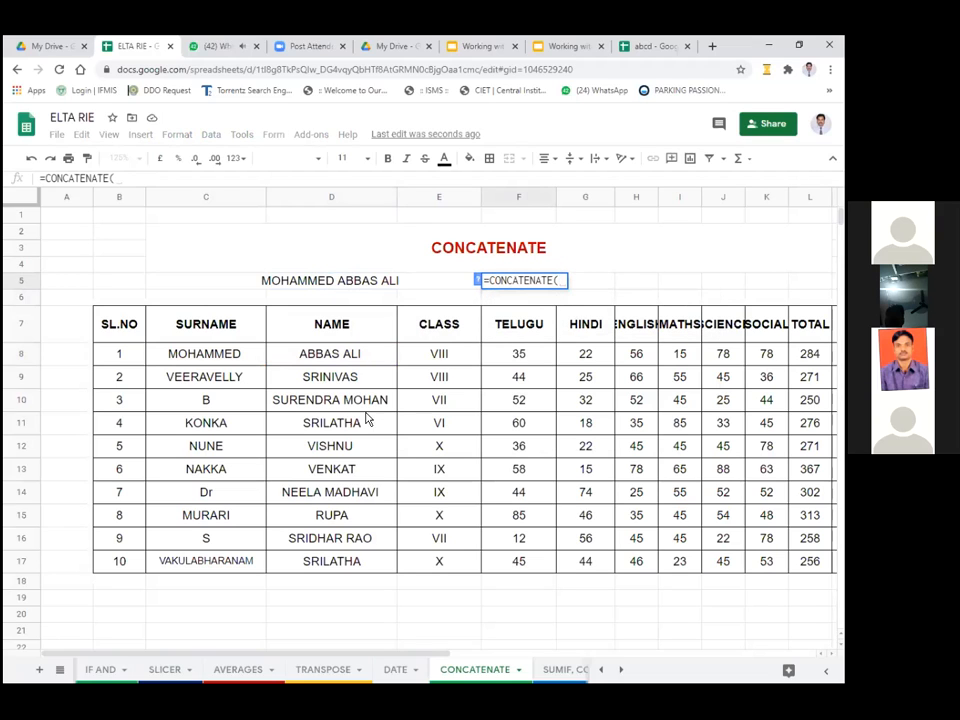
{"action": "left_click", "coordinate": [206, 400]}
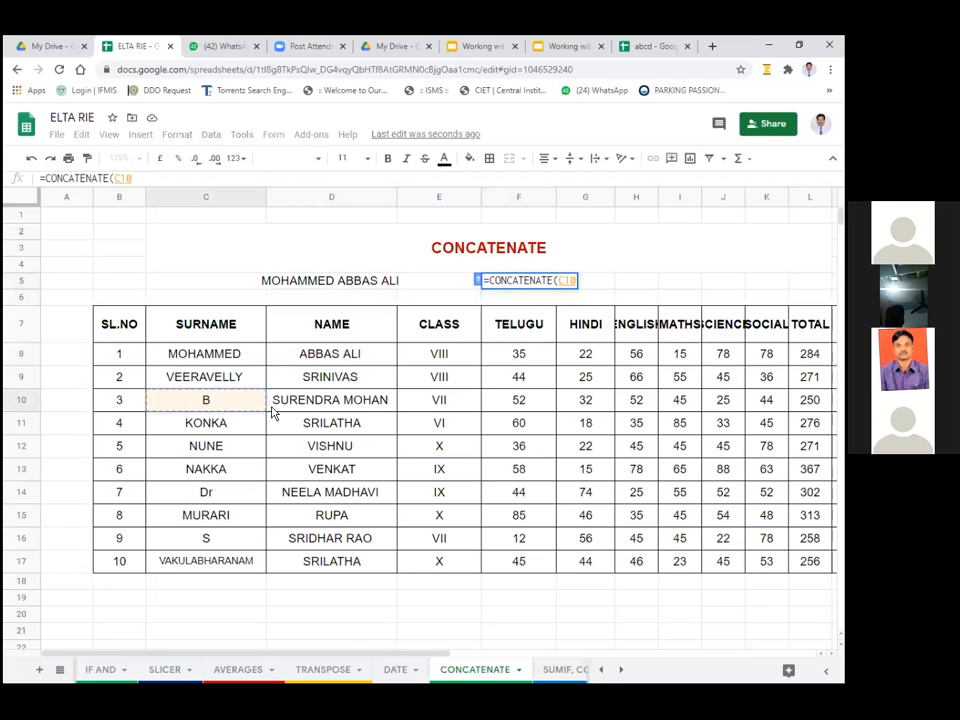
{"action": "type", "text": ","}
{"action": "left_click", "coordinate": [326, 403]}
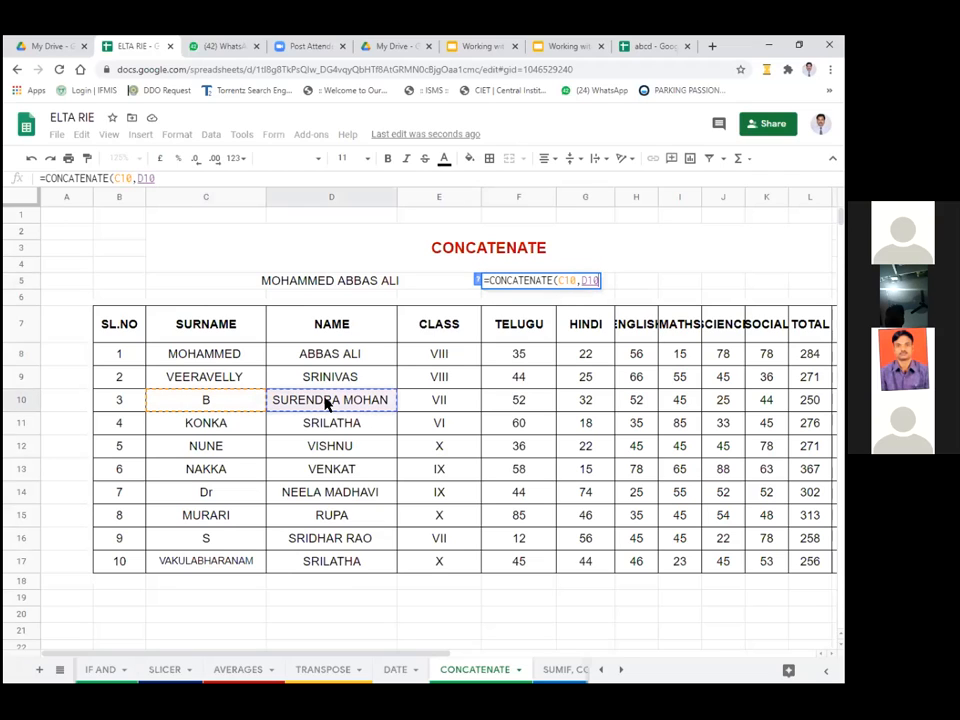
{"action": "type", "text": ")"}
{"action": "key", "text": "Return"}
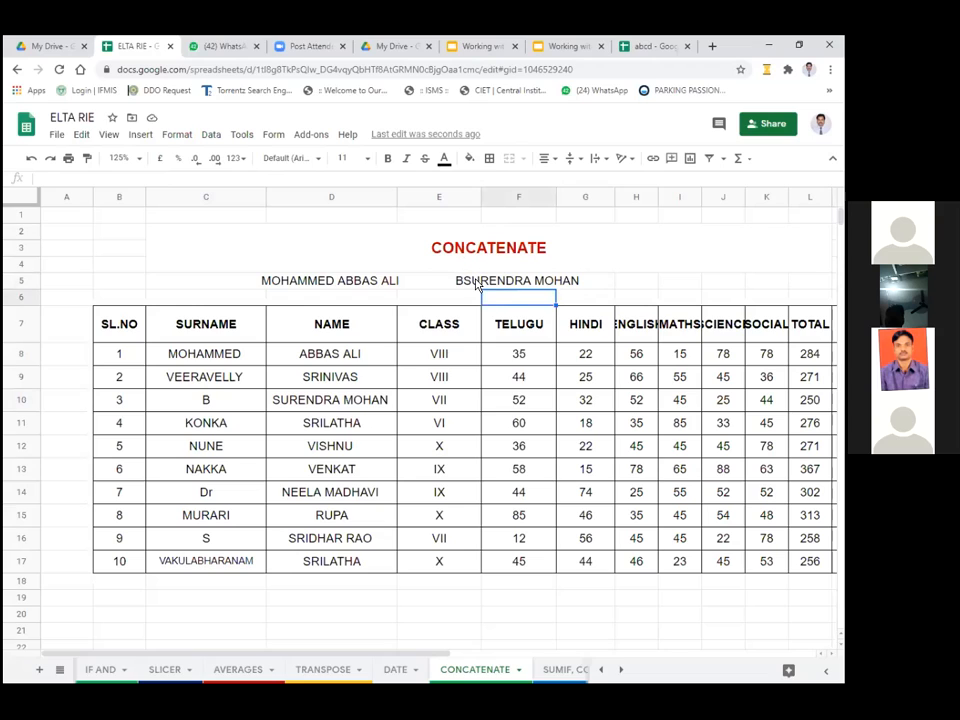
- Examine the name cell D8 and the formulas in D5 and F5 to compare the spacing of the joined names
{"action": "left_click", "coordinate": [341, 358]}
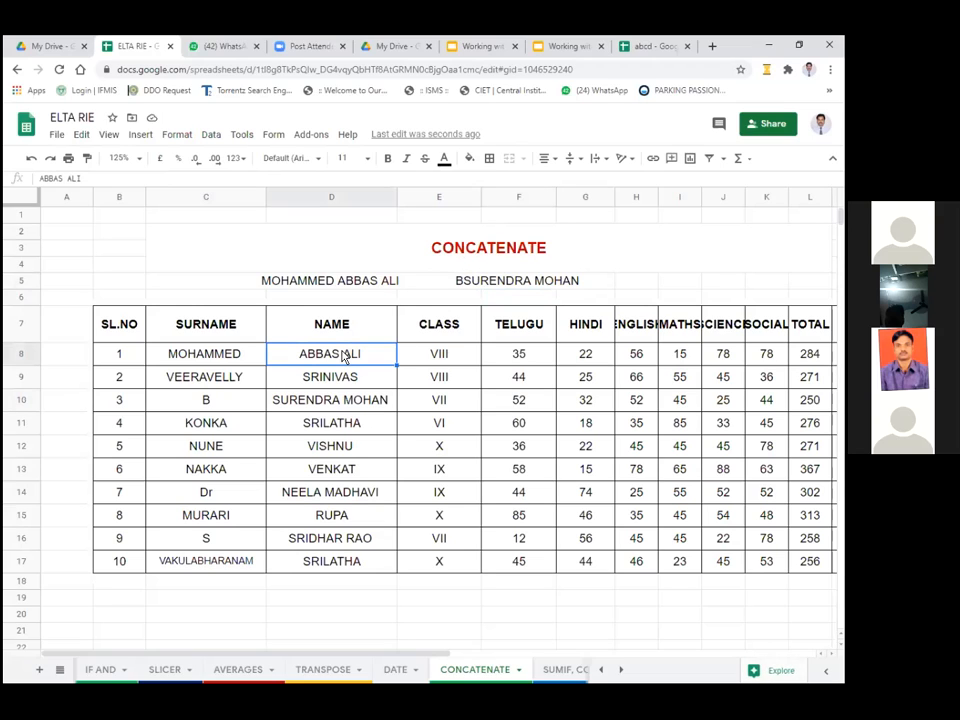
{"action": "left_click", "coordinate": [325, 282]}
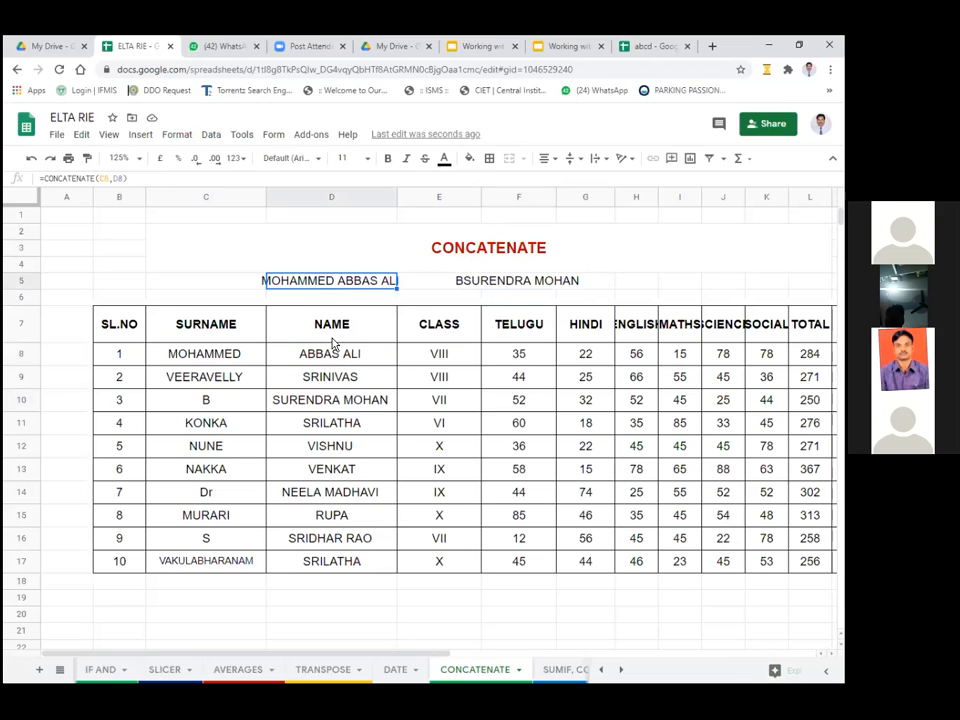
{"action": "left_click", "coordinate": [332, 350]}
{"action": "left_click", "coordinate": [332, 284]}
{"action": "left_click", "coordinate": [315, 358]}
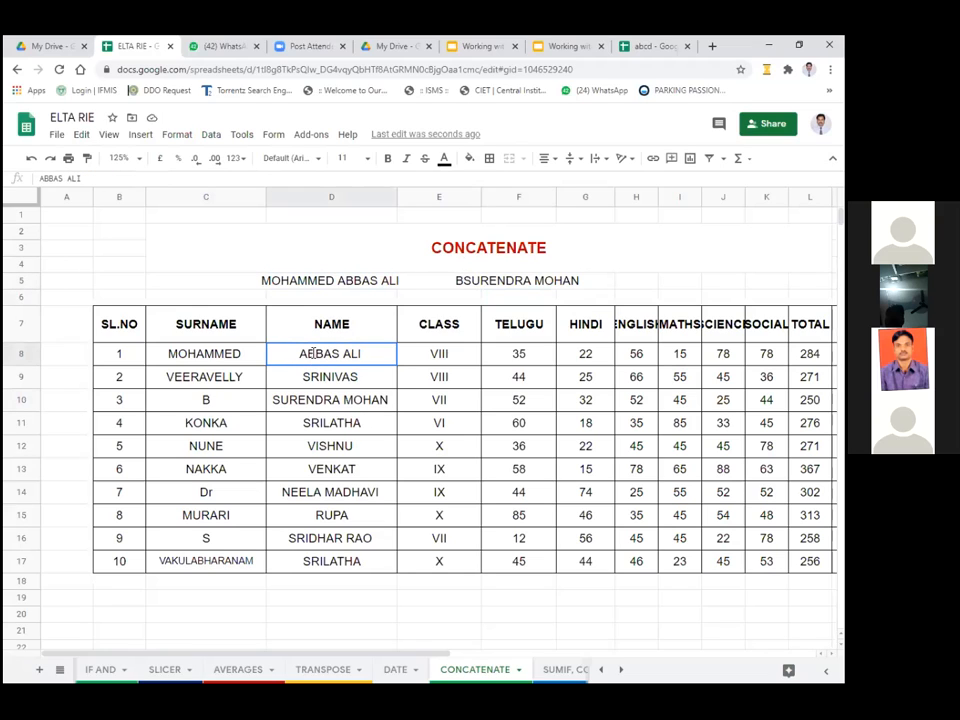
{"action": "double_click", "coordinate": [305, 356]}
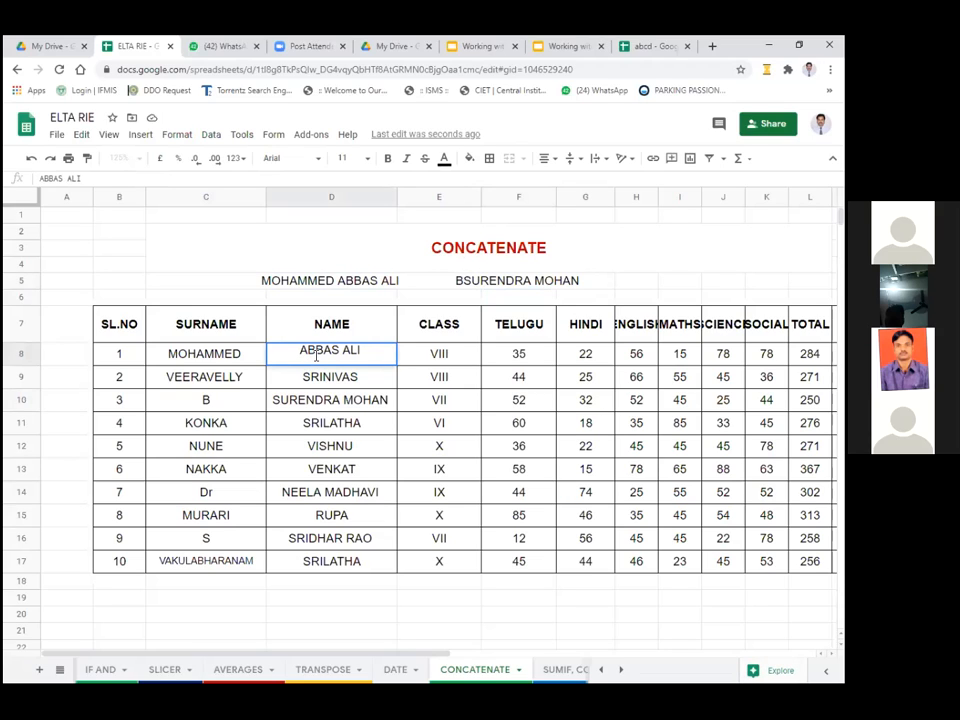
{"action": "left_click", "coordinate": [361, 384]}
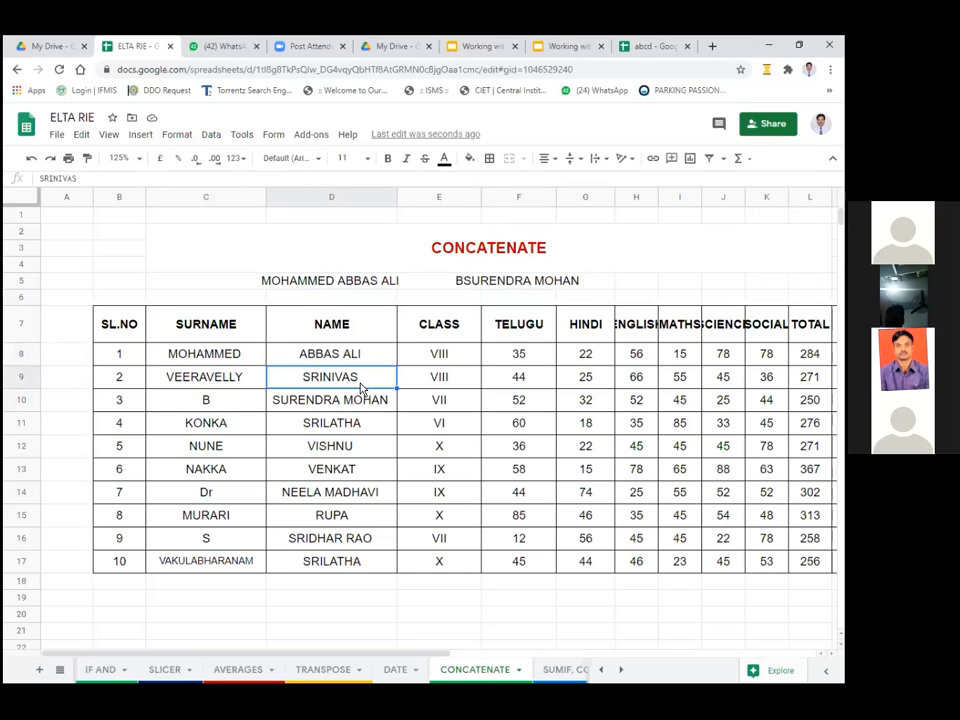
{"action": "left_click", "coordinate": [492, 285]}
{"action": "left_click", "coordinate": [479, 284]}
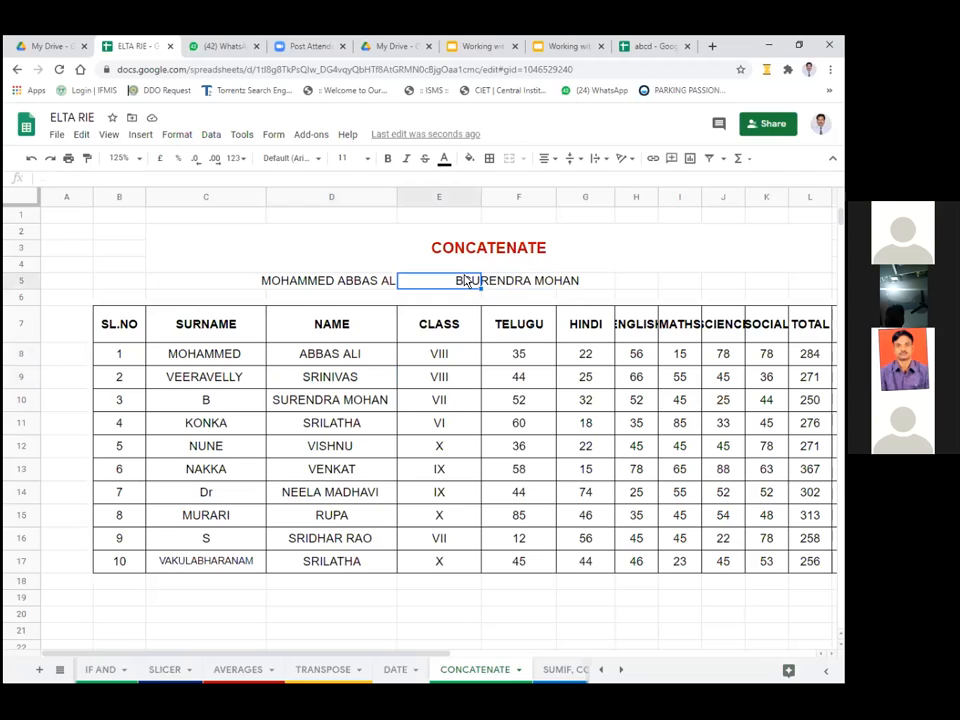
{"action": "left_click", "coordinate": [495, 284]}
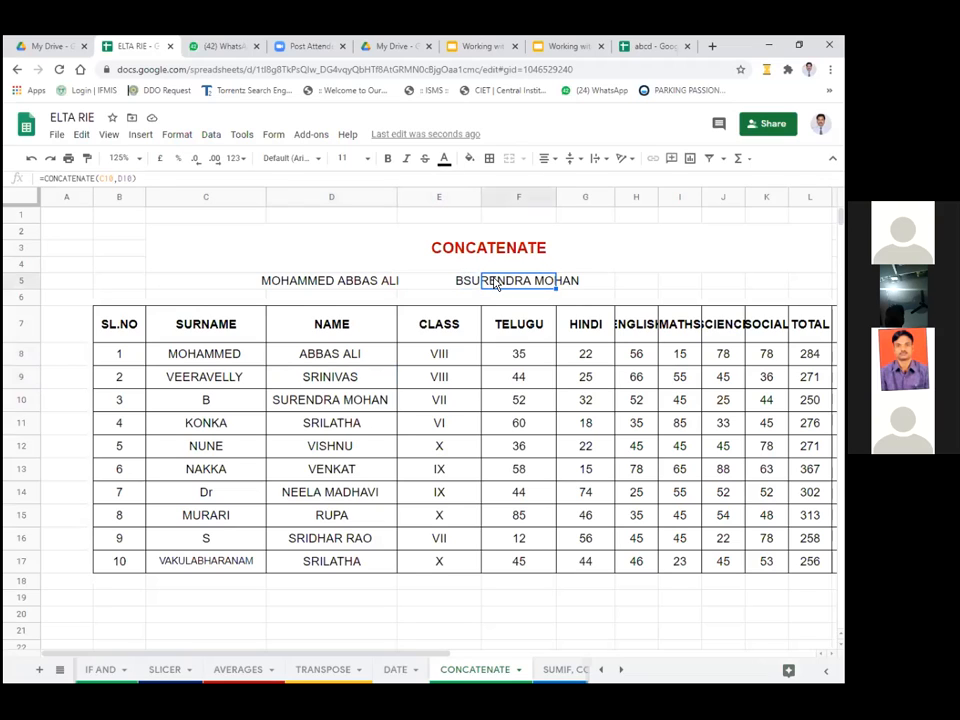
{"action": "double_click", "coordinate": [495, 284]}
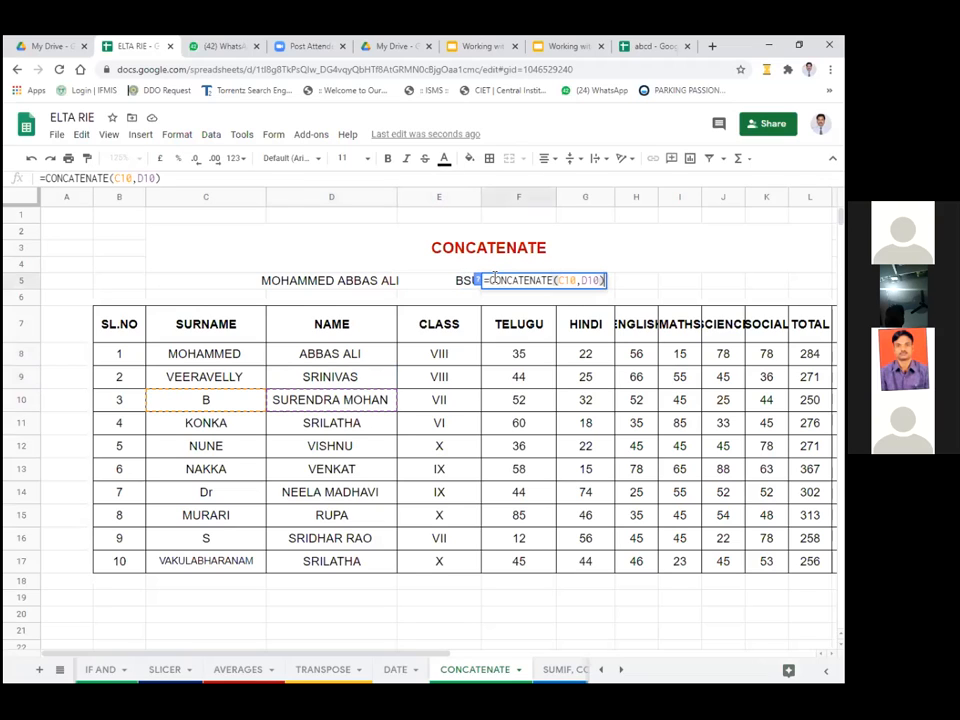
{"action": "left_click", "coordinate": [580, 281]}
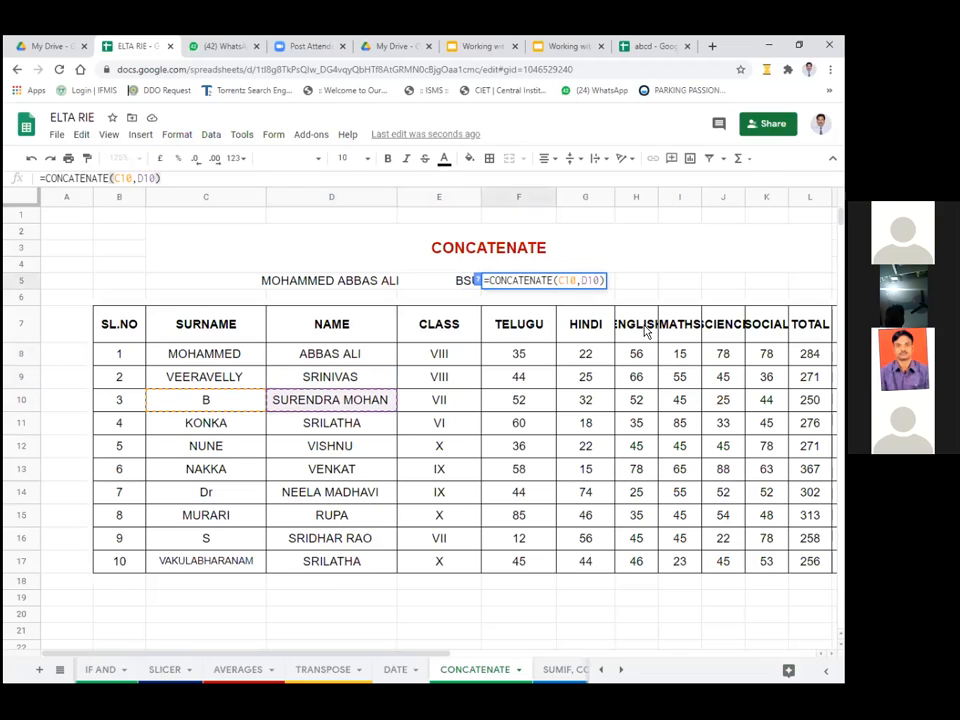
- Add a quoted single space between the two references in F5, making the formula =CONCATENATE(C10," ",D10)
{"action": "left_click", "coordinate": [118, 248]}
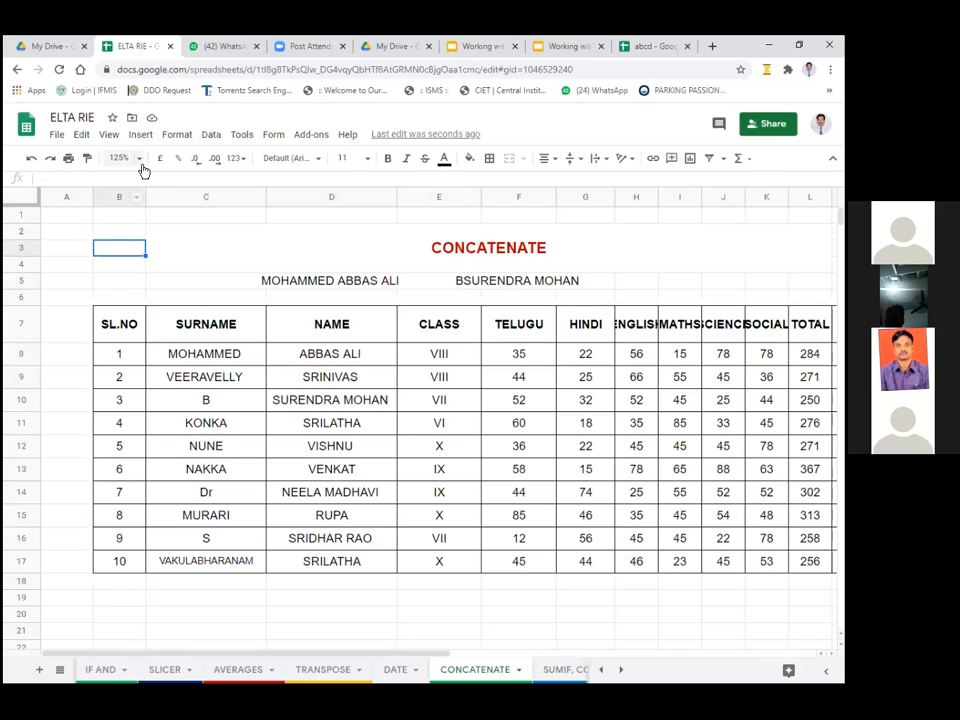
{"action": "left_click", "coordinate": [119, 158]}
{"action": "left_click", "coordinate": [124, 287]}
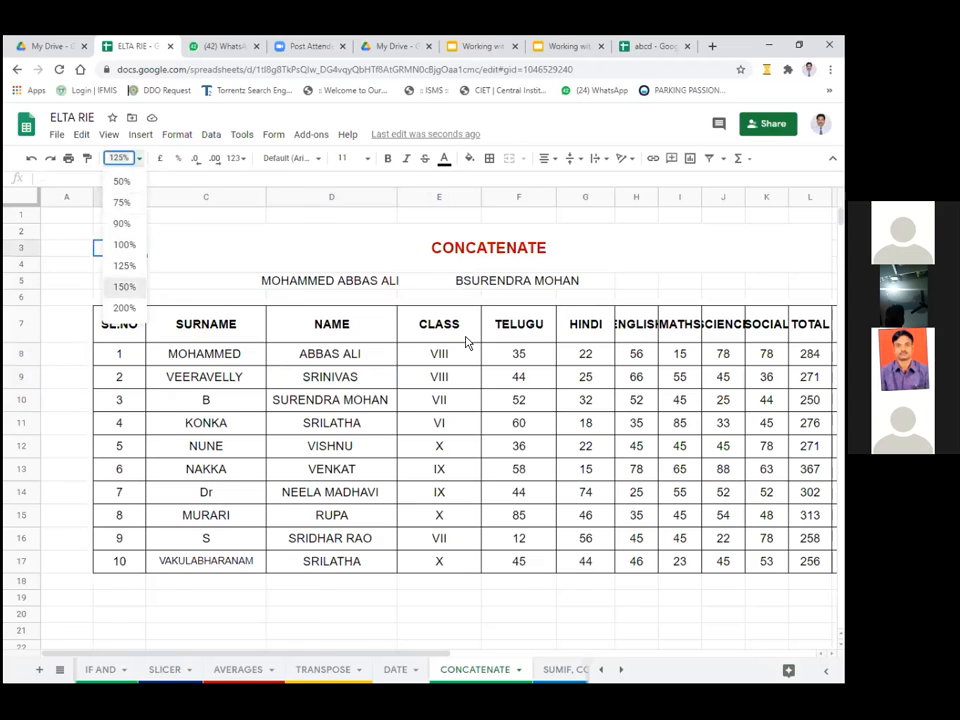
{"action": "left_click", "coordinate": [578, 301]}
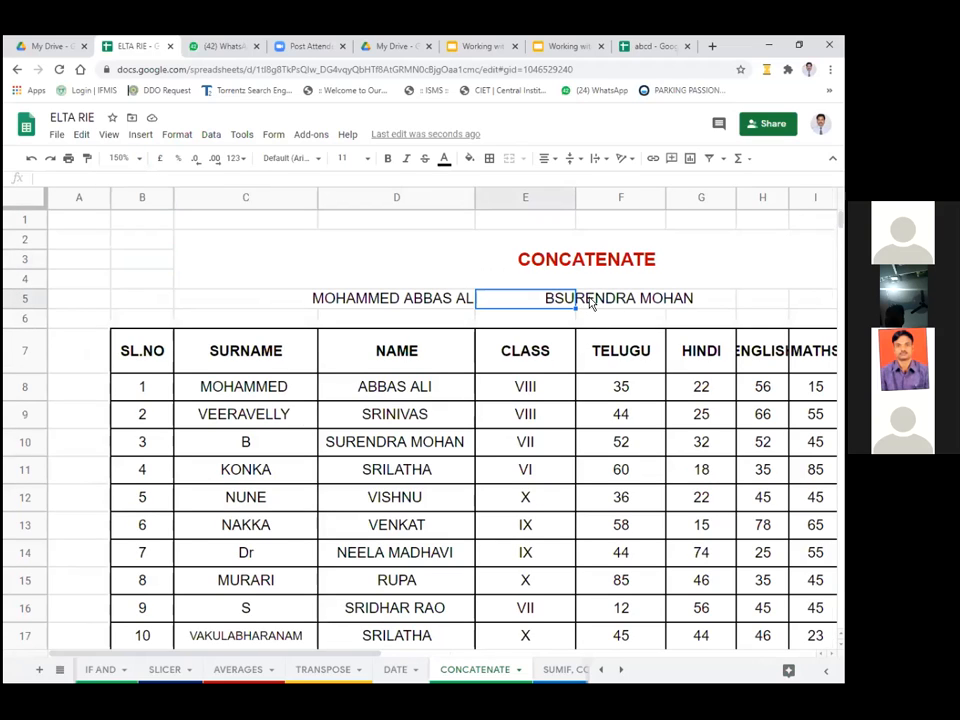
{"action": "left_click", "coordinate": [589, 298]}
{"action": "double_click", "coordinate": [589, 298]}
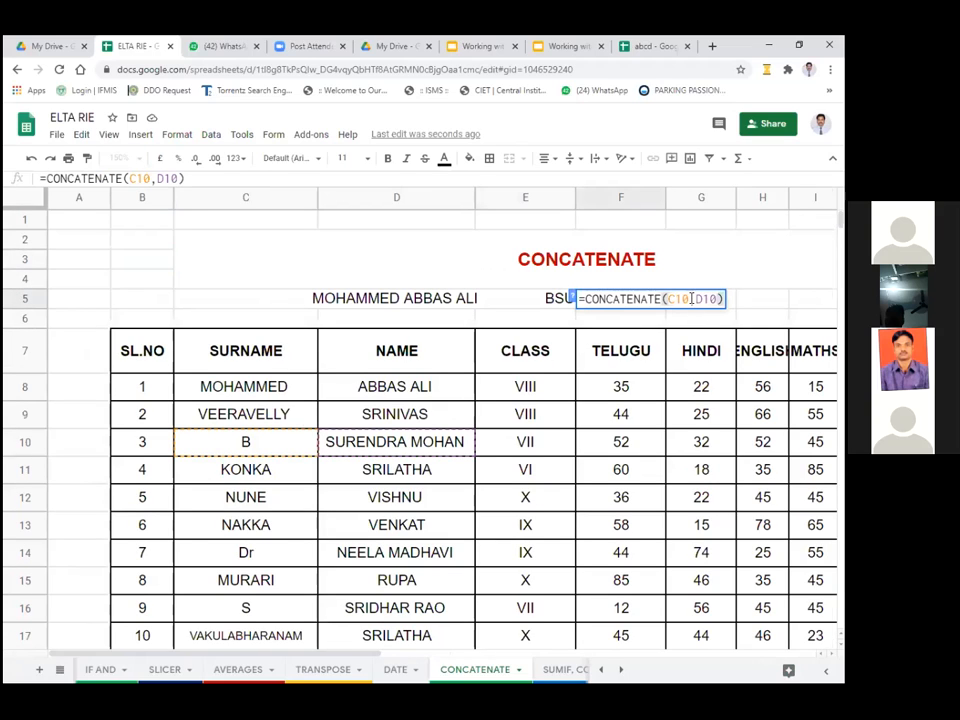
{"action": "left_click", "coordinate": [695, 298]}
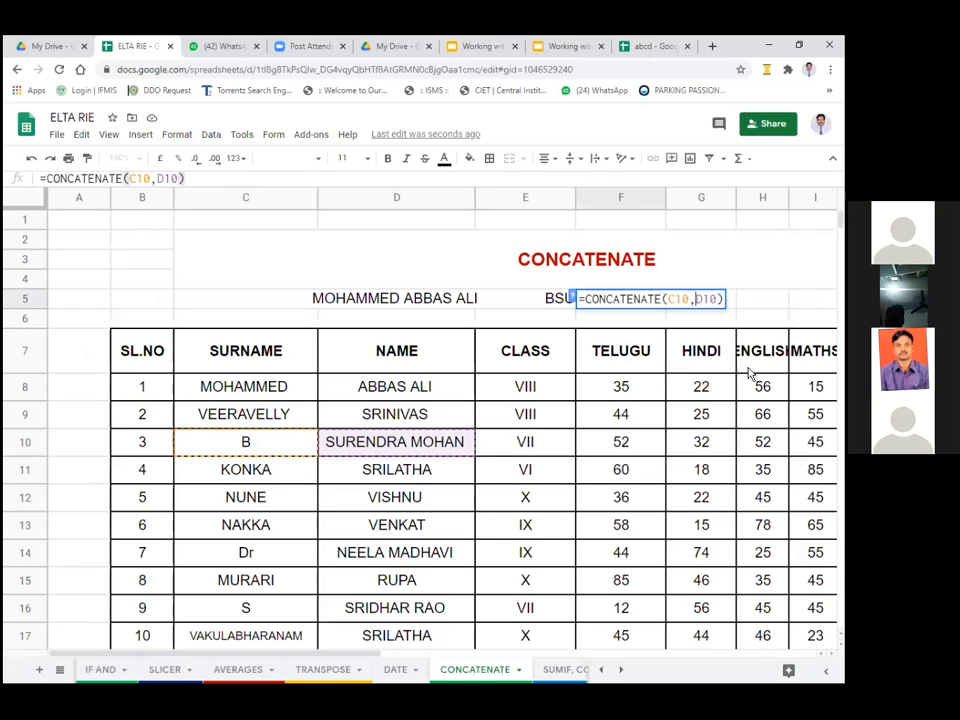
{"action": "type", "text": "\""}
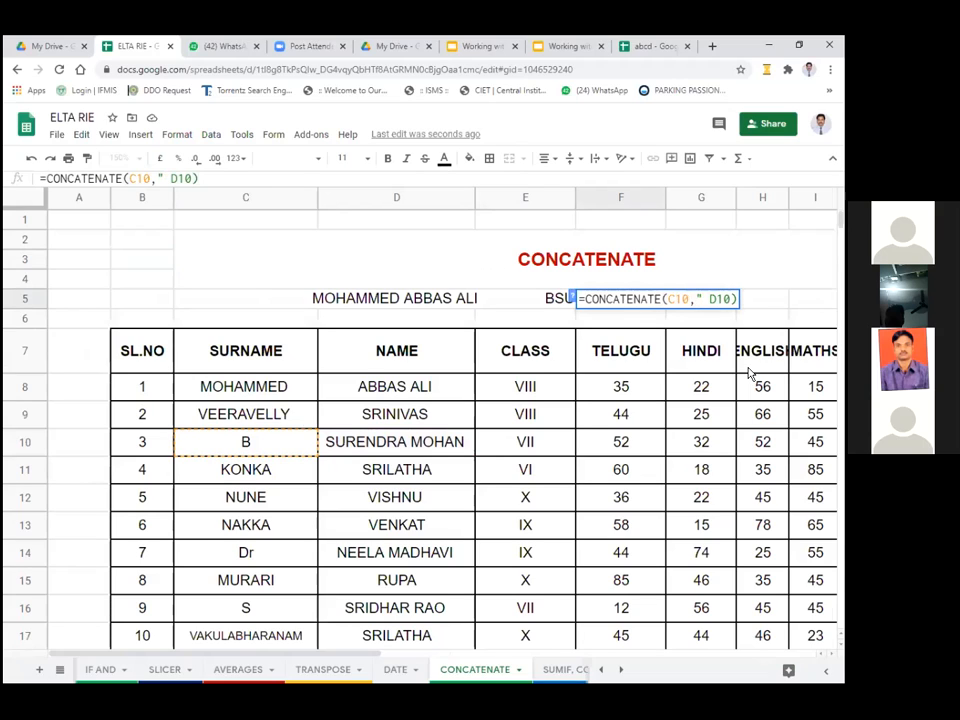
{"action": "type", "text": " \","}
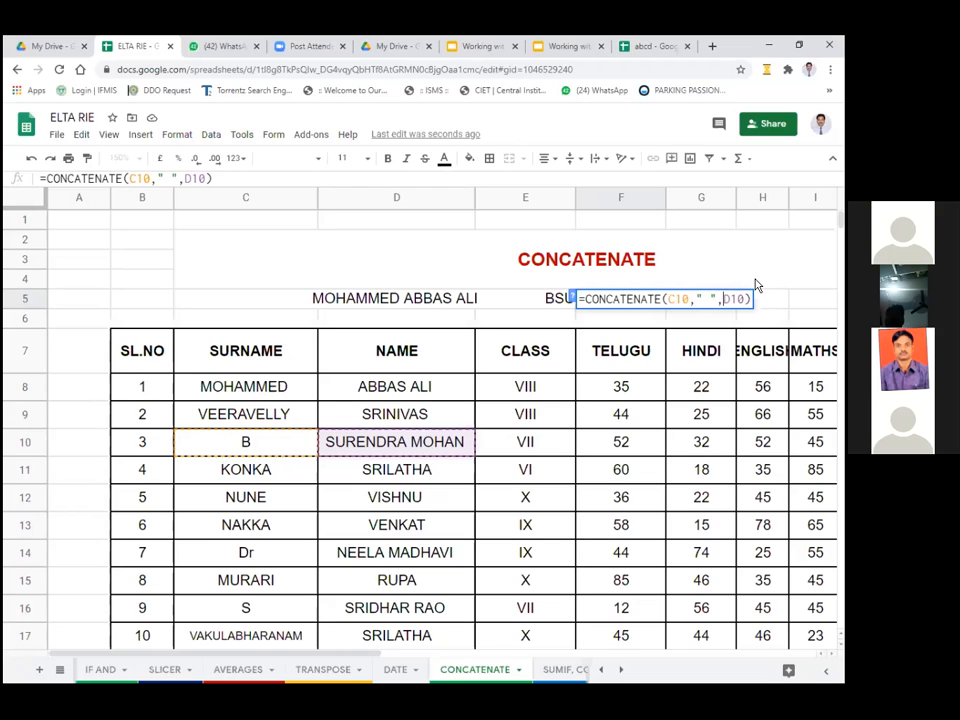
{"action": "key", "text": "Return"}
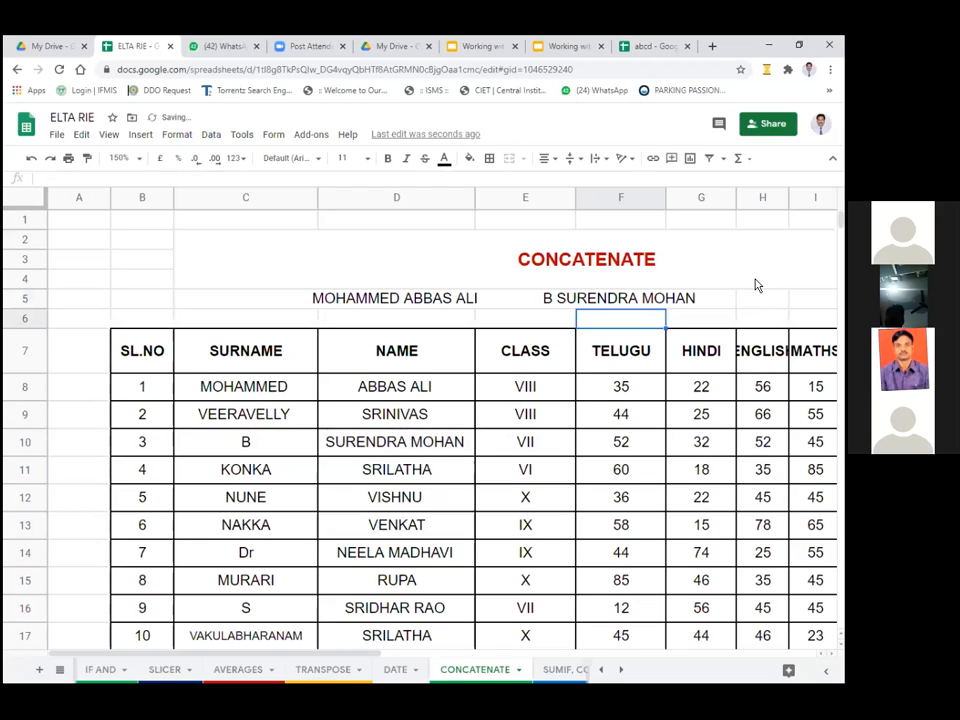
- Widen the quoted separator in the F5 formula to several spaces
{"action": "left_click", "coordinate": [553, 302]}
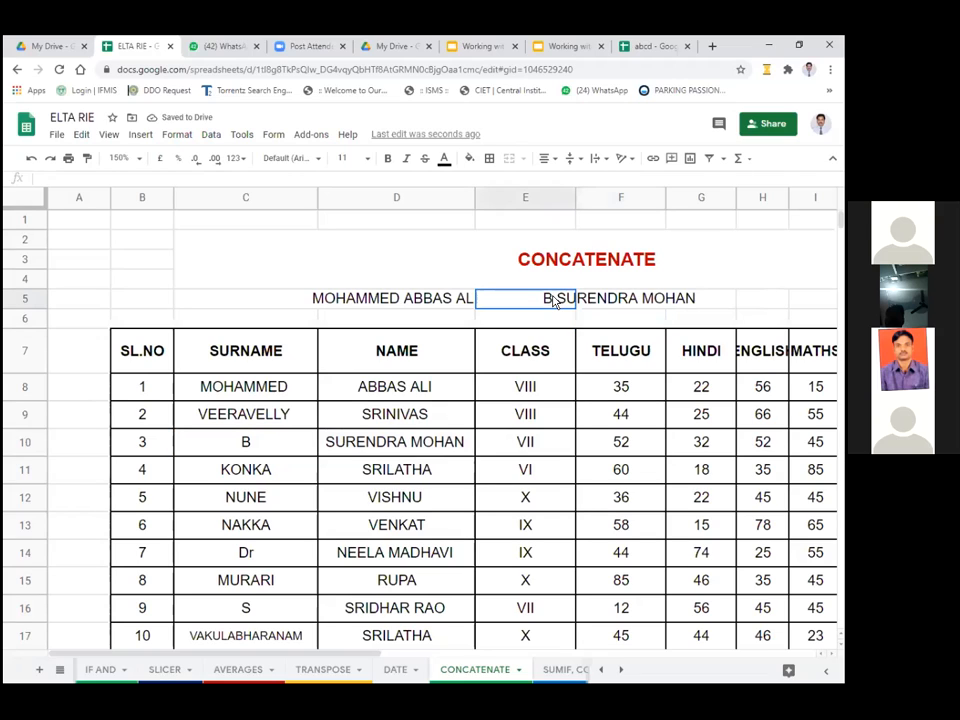
{"action": "double_click", "coordinate": [606, 298]}
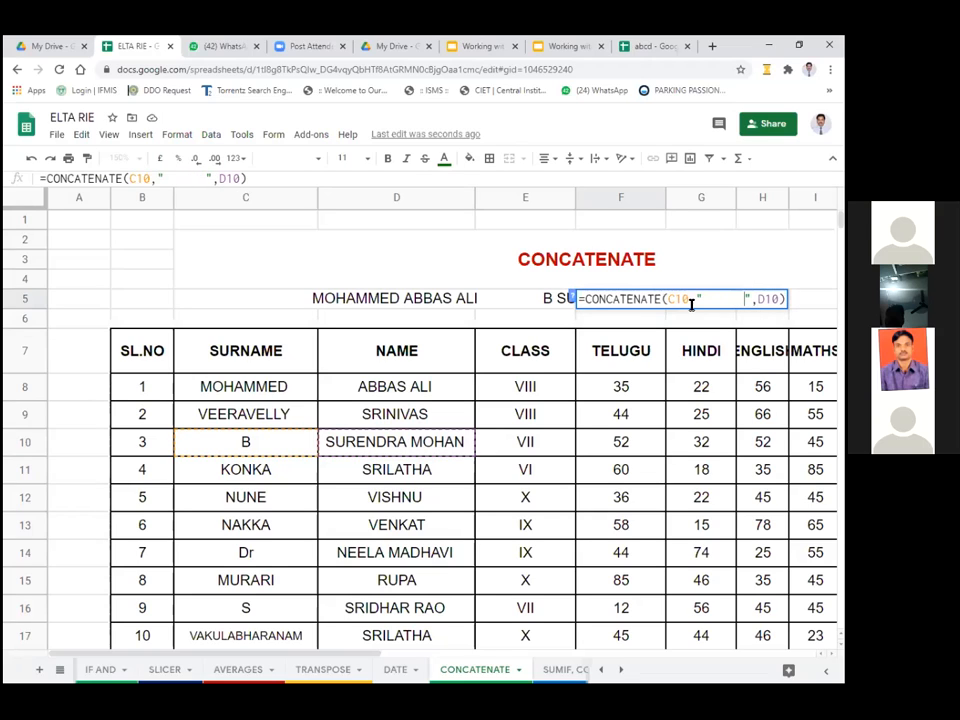
{"action": "key", "text": "Return"}
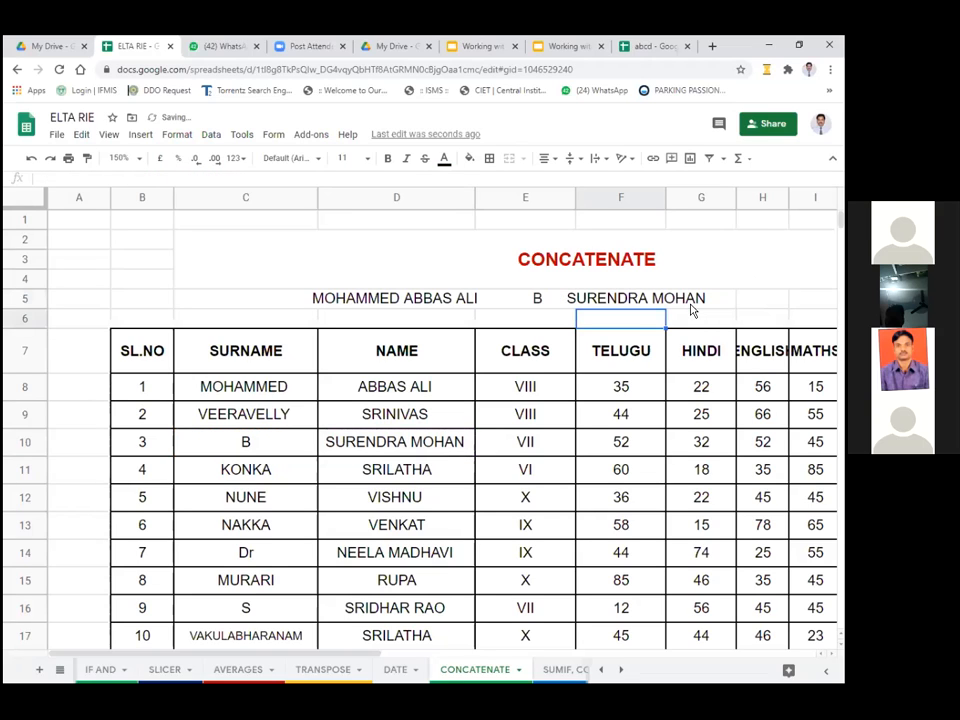
- Insert the person's full surname after the first space inside the quoted separator of the F5 formula
{"action": "left_click", "coordinate": [645, 299]}
{"action": "double_click", "coordinate": [651, 300]}
{"action": "left_click", "coordinate": [717, 299]}
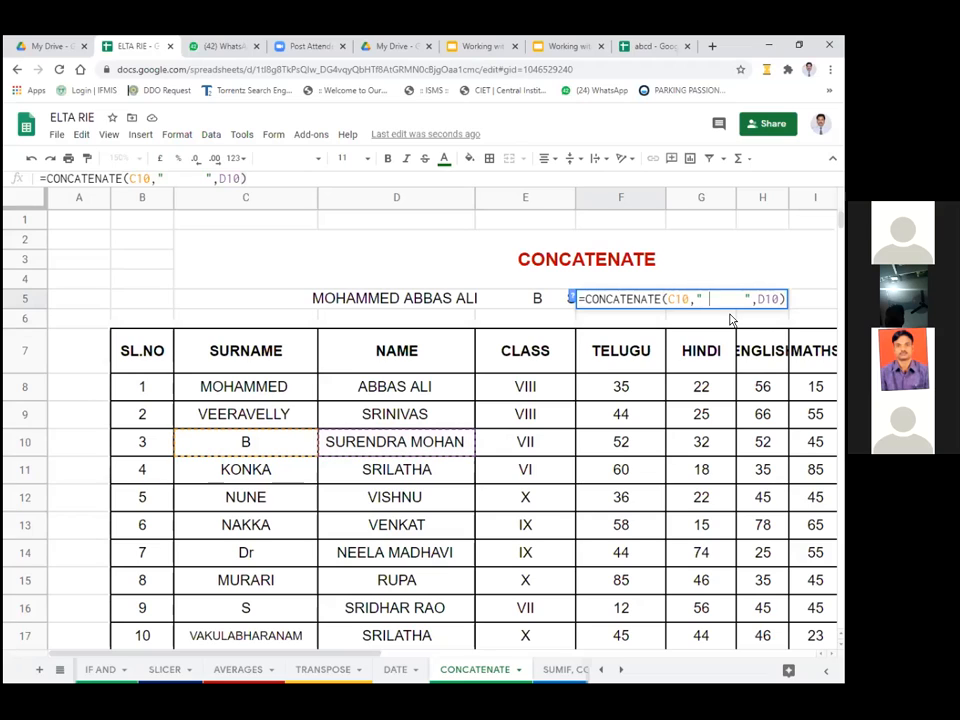
{"action": "type", "text": "BODDUAL"}
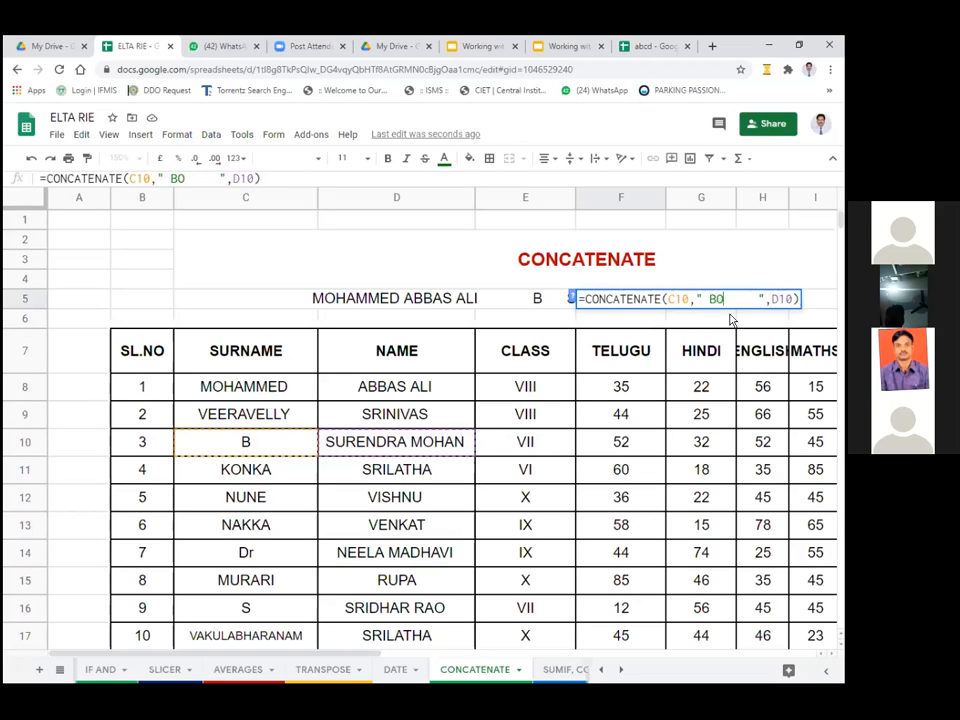
{"action": "type", "text": "A"}
{"action": "key", "text": "Return"}
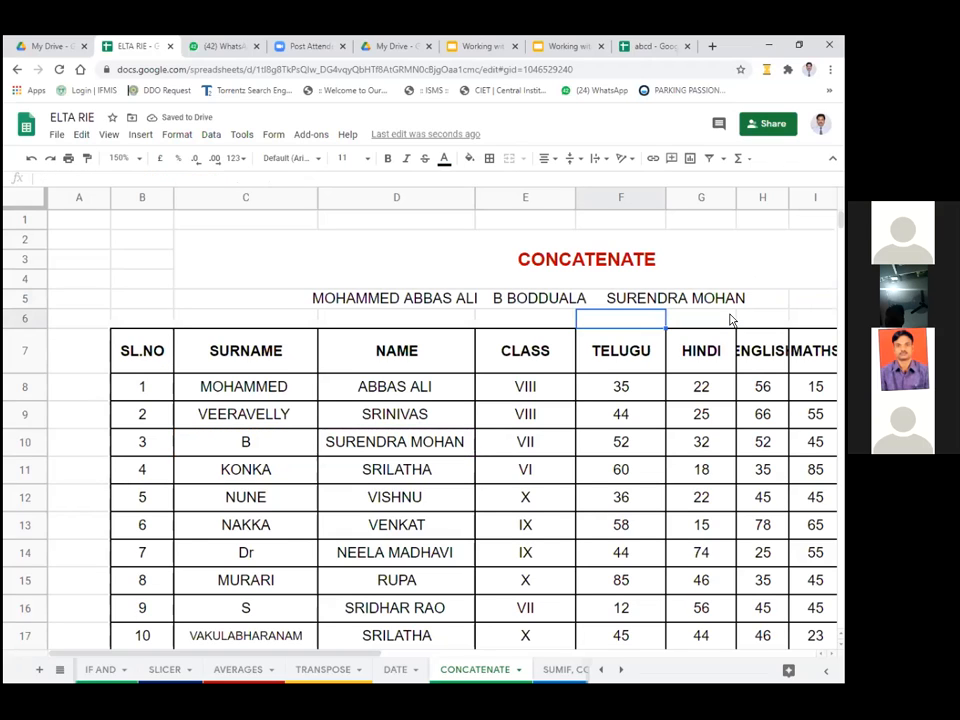
- Remove the inserted surname and extra spaces from the F5 separator, leaving =CONCATENATE(C10," ",D10)
{"action": "left_click", "coordinate": [560, 303]}
{"action": "double_click", "coordinate": [609, 300]}
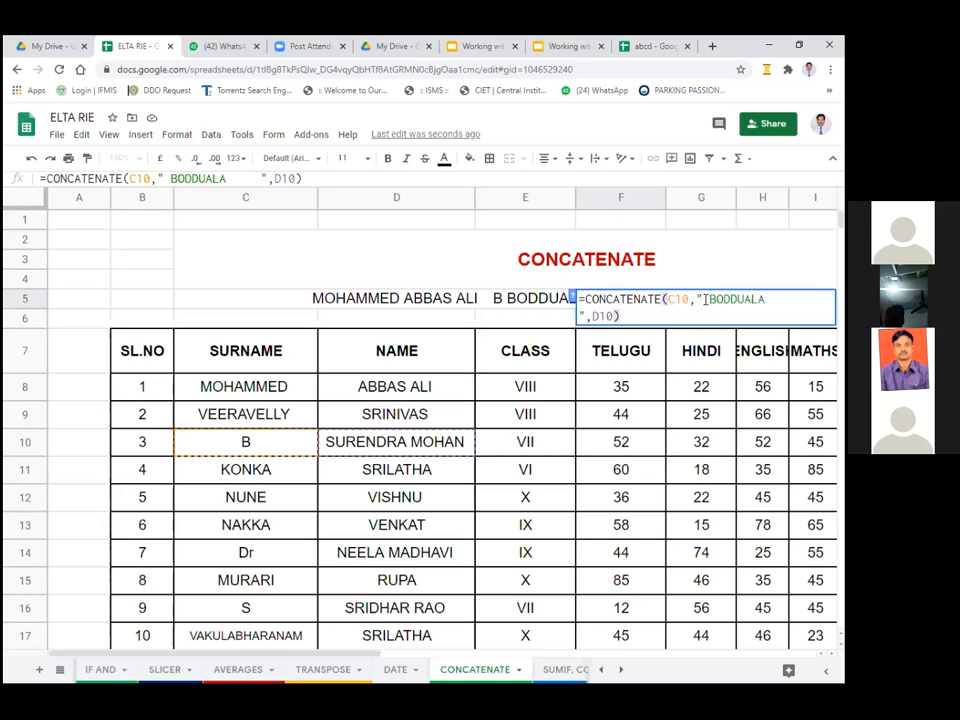
{"action": "left_click_drag", "start_coordinate": [704, 299], "coordinate": [787, 299]}
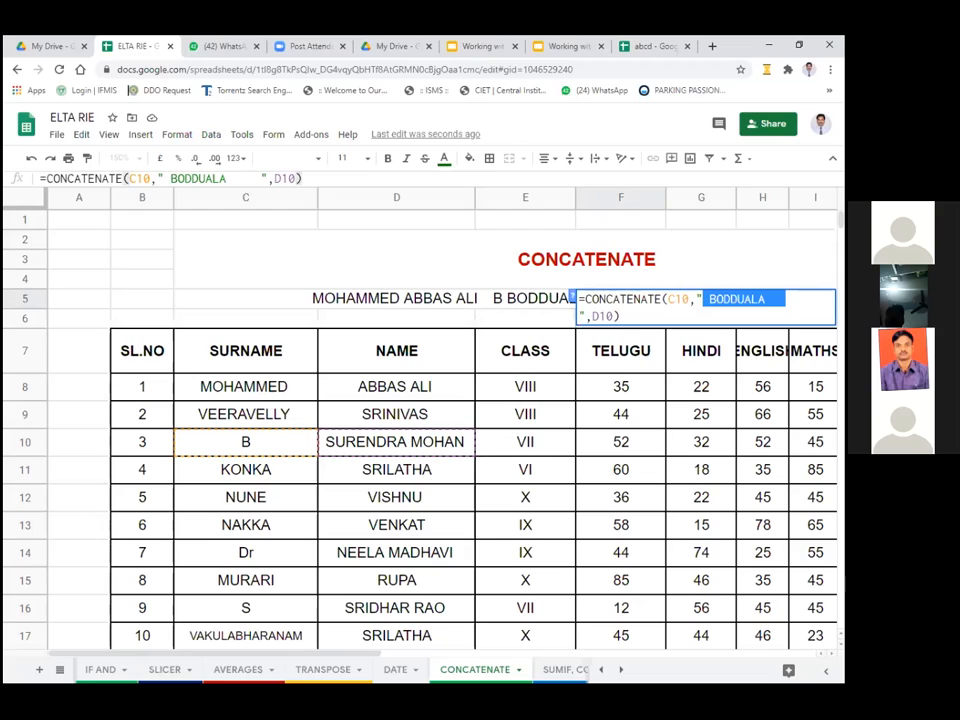
{"action": "key", "text": "BackSpace"}
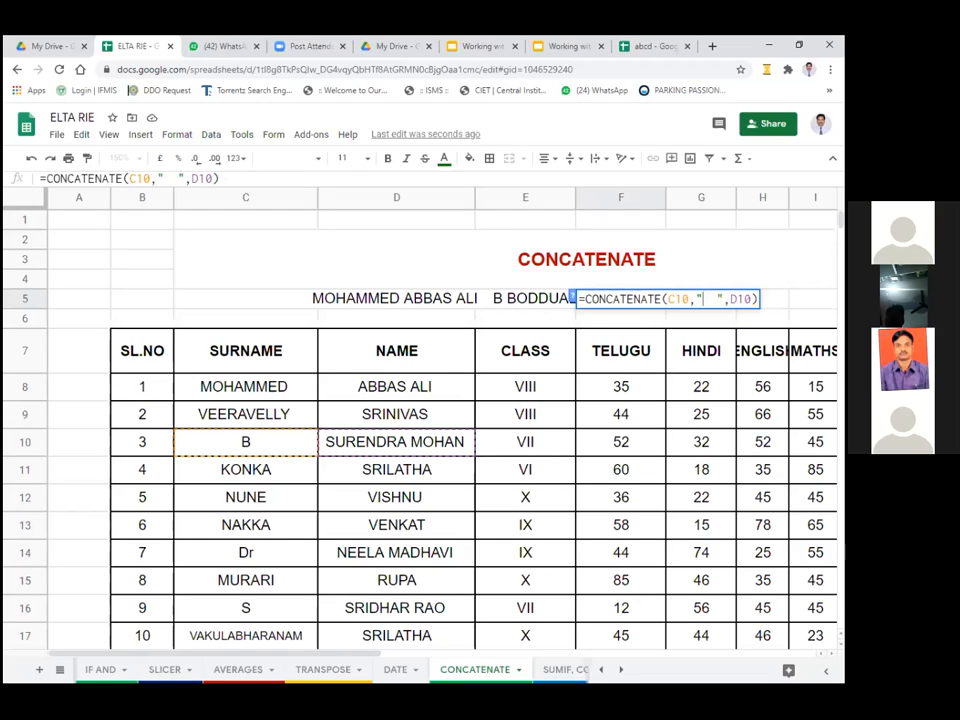
{"action": "key", "text": "BackSpace"}
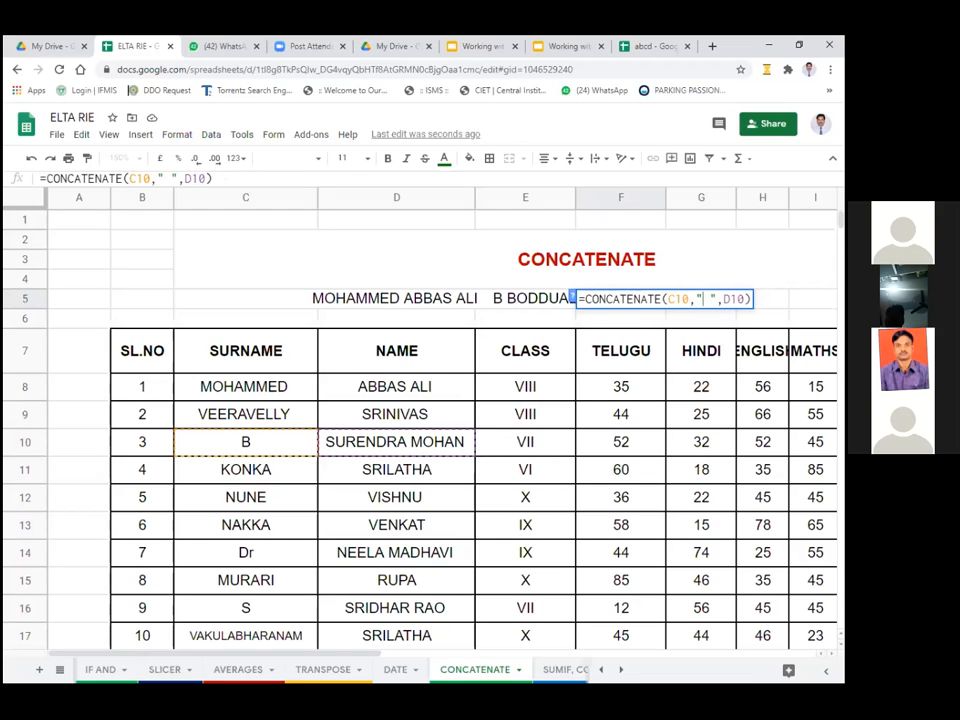
{"action": "key", "text": "Return"}
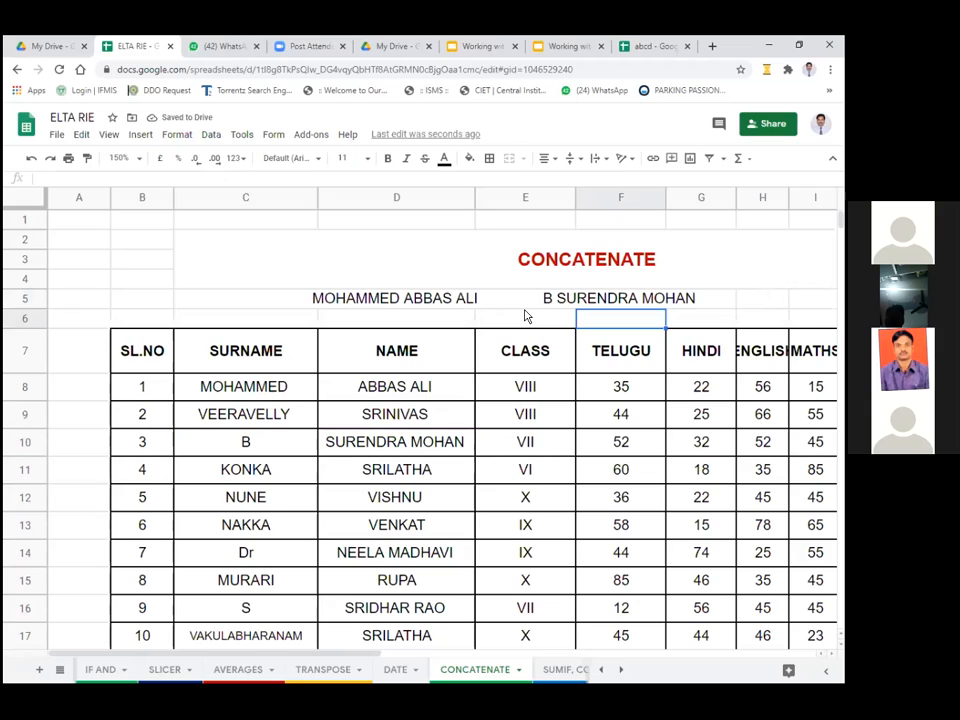
- Review the separate surname and name entries in C8, D8 and D14 of the marks table
{"action": "scroll", "coordinate": [525, 313], "scroll_direction": "down", "scroll_amount": 1}
{"action": "left_click", "coordinate": [300, 345]}
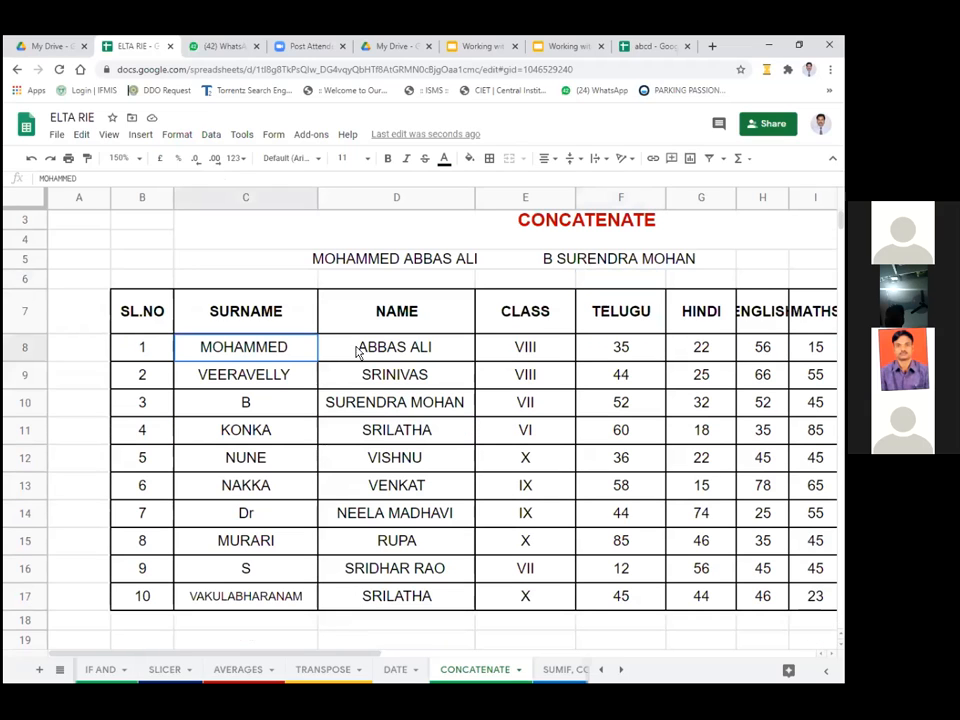
{"action": "left_click", "coordinate": [362, 349]}
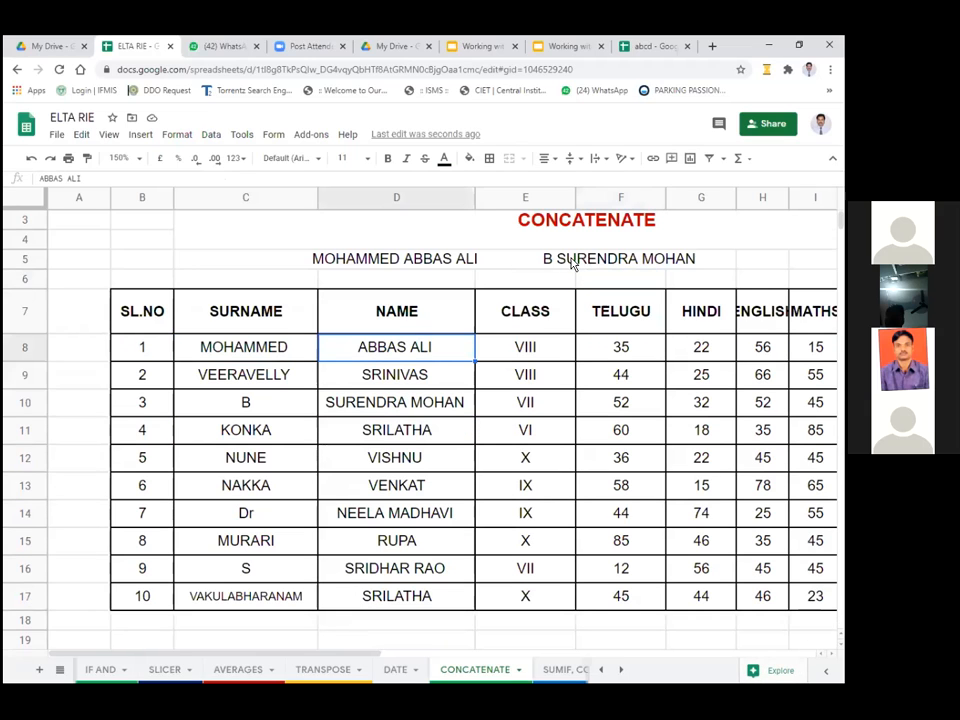
{"action": "scroll", "coordinate": [560, 263], "scroll_direction": "down", "scroll_amount": 3}
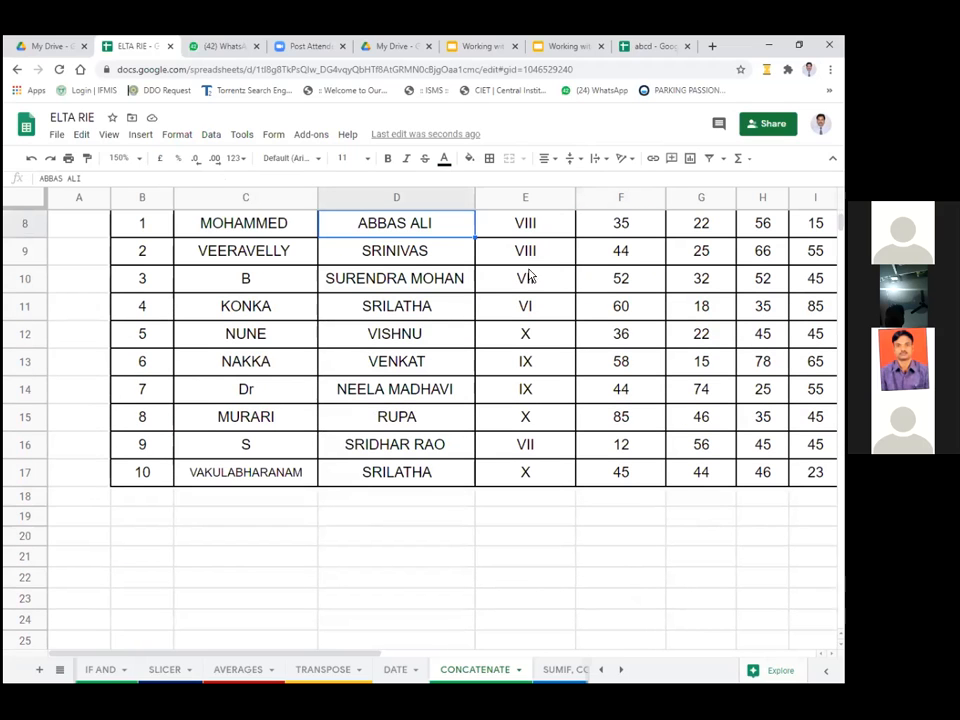
{"action": "left_click", "coordinate": [330, 395]}
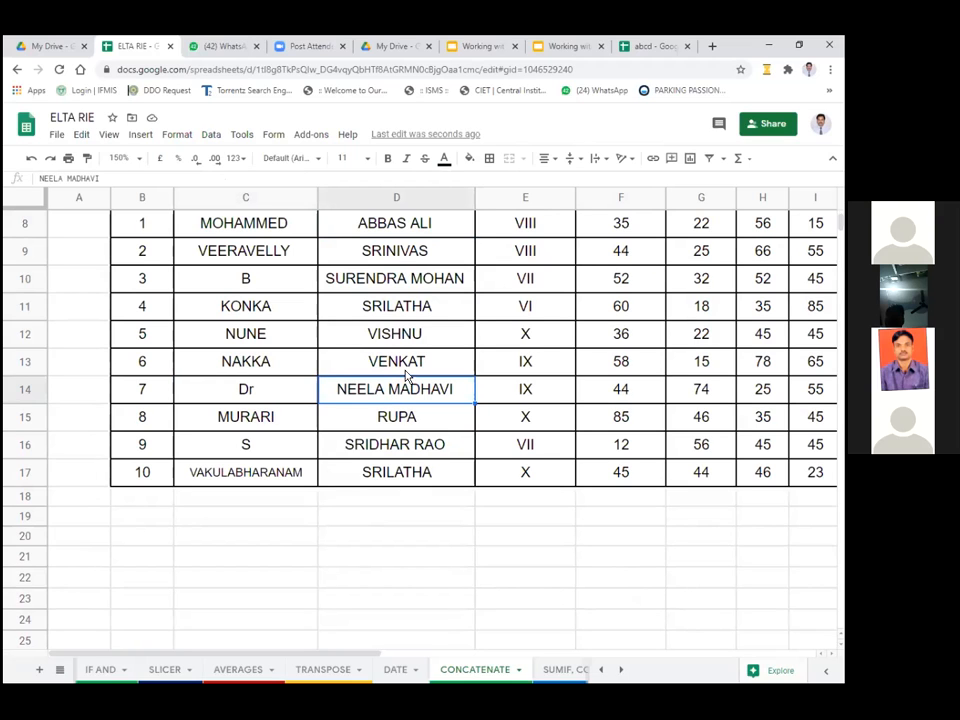
{"action": "scroll", "coordinate": [406, 372], "scroll_direction": "up", "scroll_amount": 1}
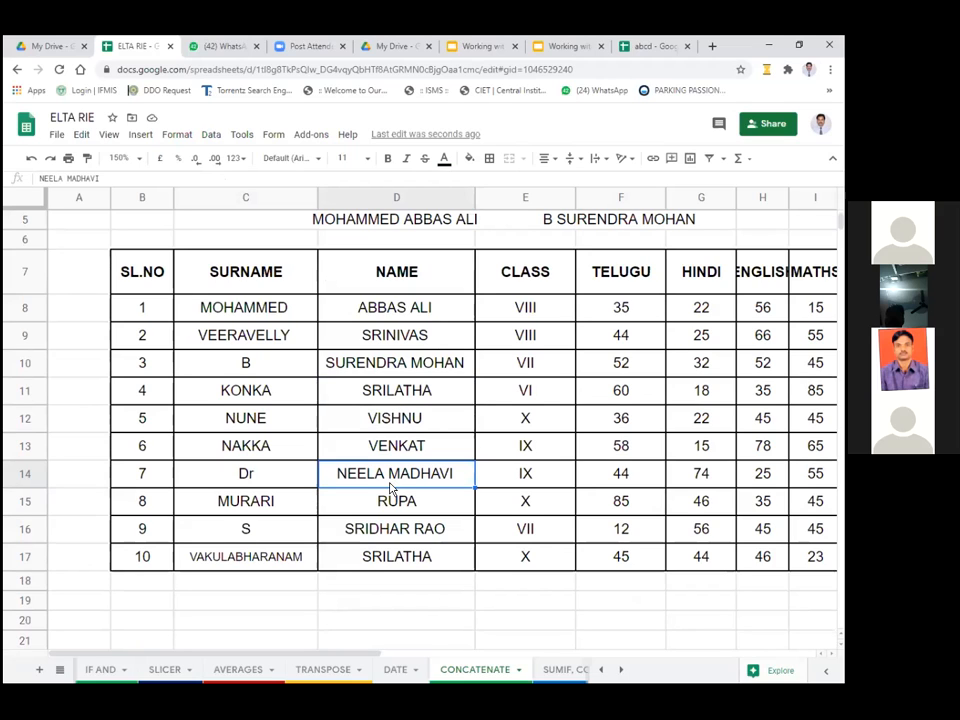
- Open the PROPER sheet and set its zoom to 125%
{"action": "left_click", "coordinate": [621, 674]}
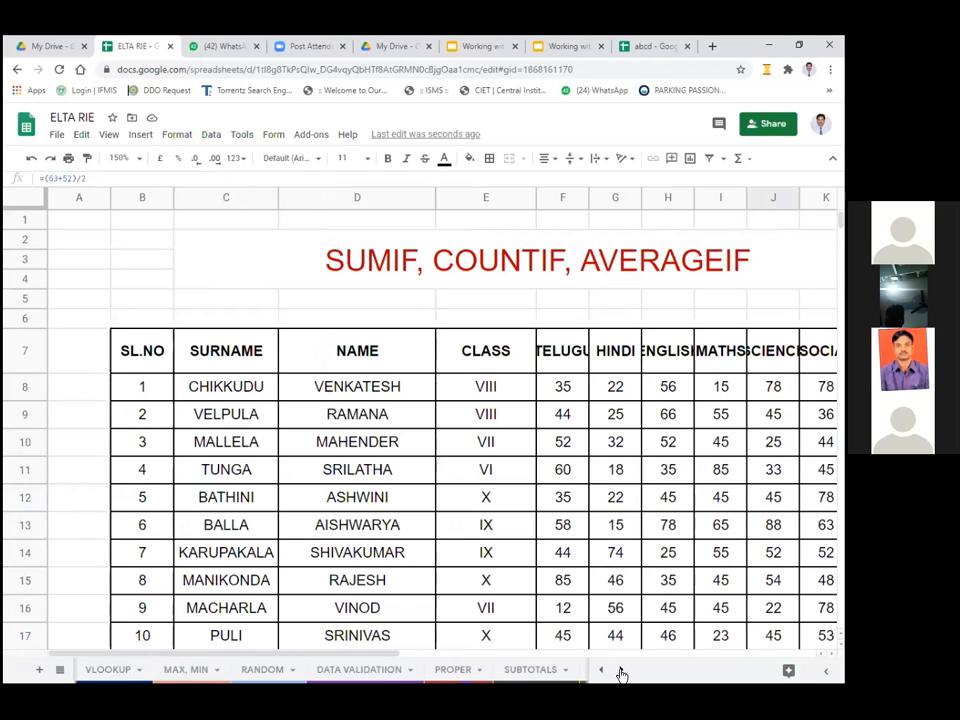
{"action": "left_click", "coordinate": [446, 669]}
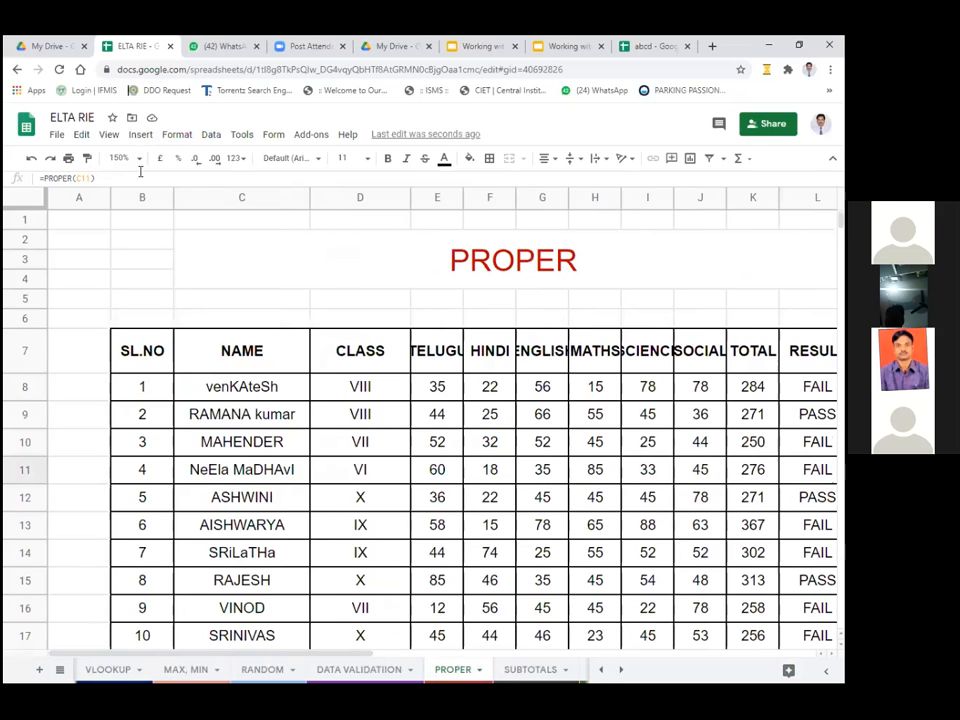
{"action": "left_click", "coordinate": [365, 638]}
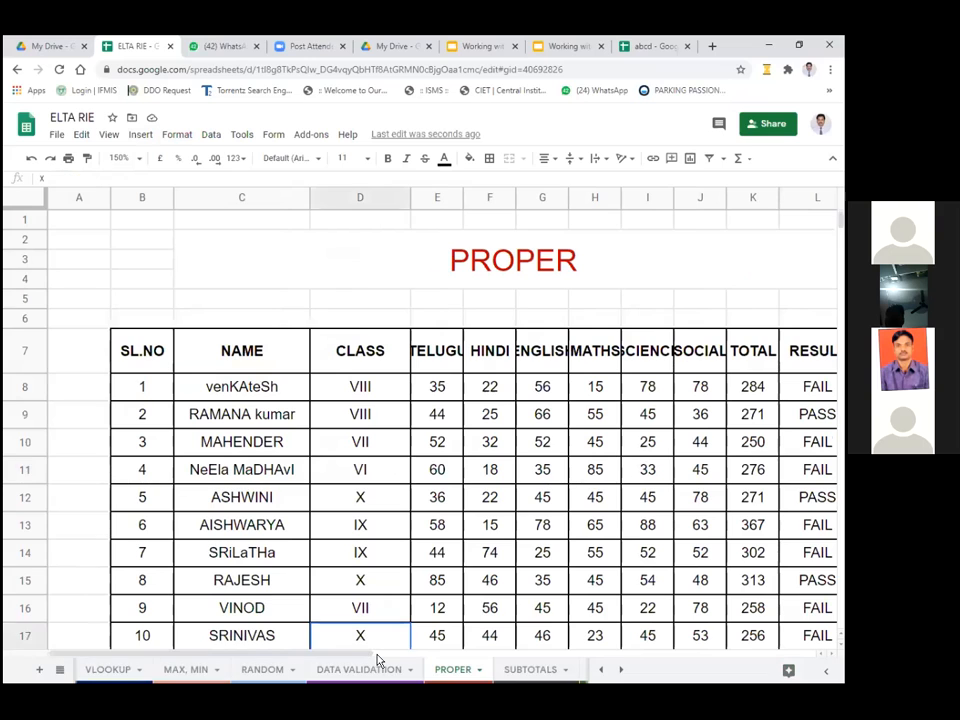
{"action": "scroll", "coordinate": [458, 446], "scroll_direction": "down", "scroll_amount": 1}
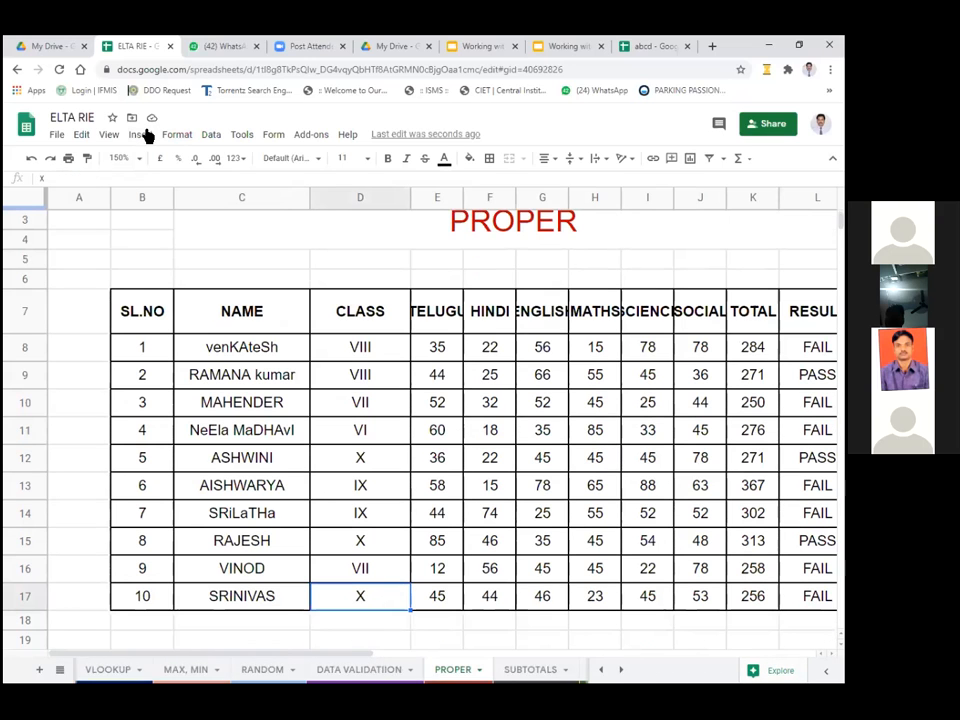
{"action": "left_click", "coordinate": [126, 158]}
{"action": "left_click", "coordinate": [124, 265]}
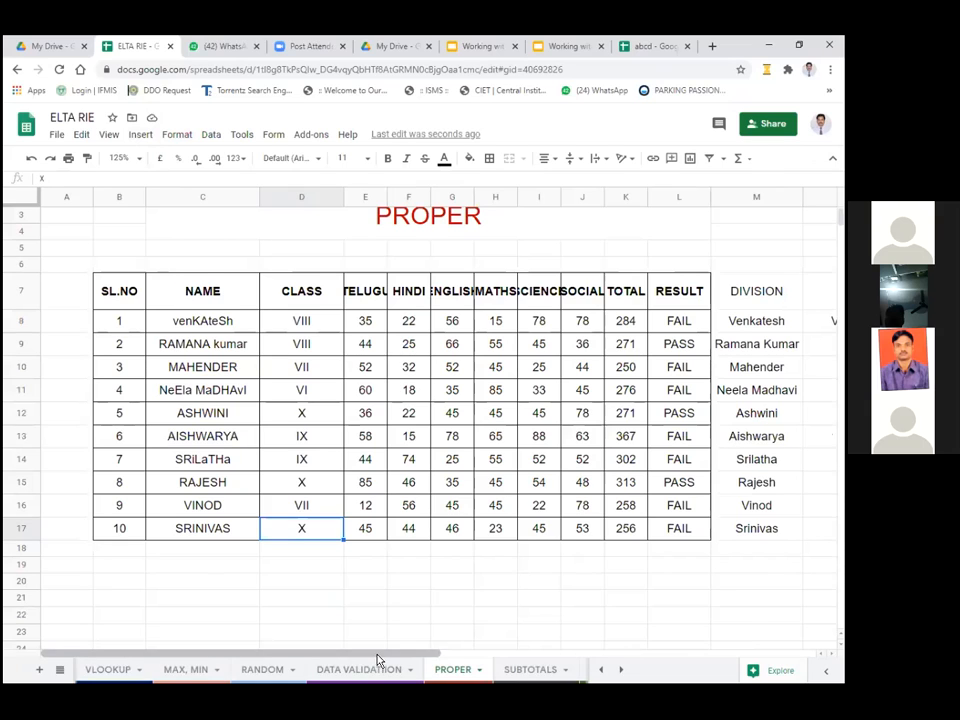
{"action": "scroll", "coordinate": [394, 662], "scroll_direction": "right", "scroll_amount": 1}
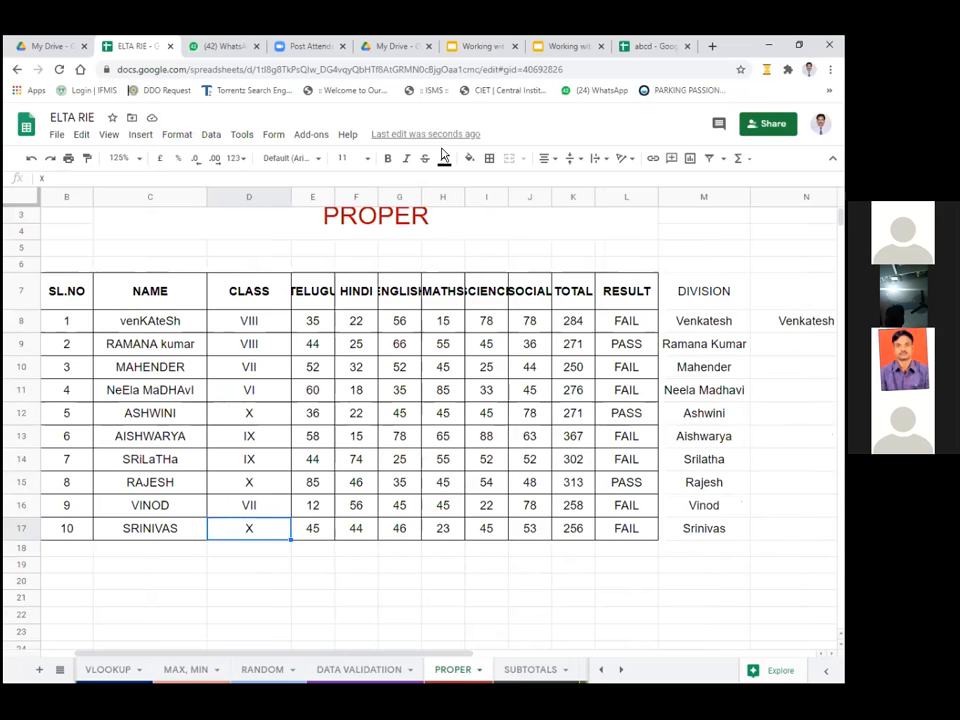
- Check the mixed-case name in C8 and the formula in M8, and enter =PROPER(C8) in cell C20
{"action": "mouse_move", "coordinate": [189, 321]}
{"action": "left_mouse_down"}
{"action": "mouse_move", "coordinate": [176, 542]}
{"action": "mouse_move", "coordinate": [176, 311]}
{"action": "mouse_move", "coordinate": [167, 480]}
{"action": "mouse_move", "coordinate": [175, 529]}
{"action": "mouse_move", "coordinate": [193, 480]}
{"action": "mouse_move", "coordinate": [178, 364]}
{"action": "mouse_move", "coordinate": [189, 328]}
{"action": "left_mouse_up"}
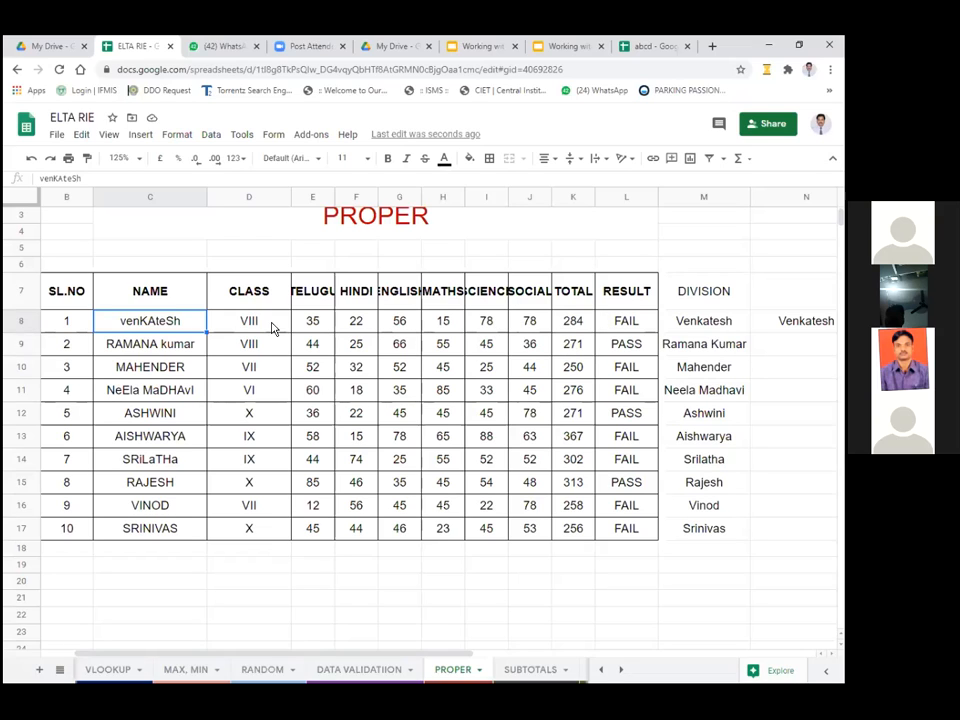
{"action": "left_click", "coordinate": [713, 323]}
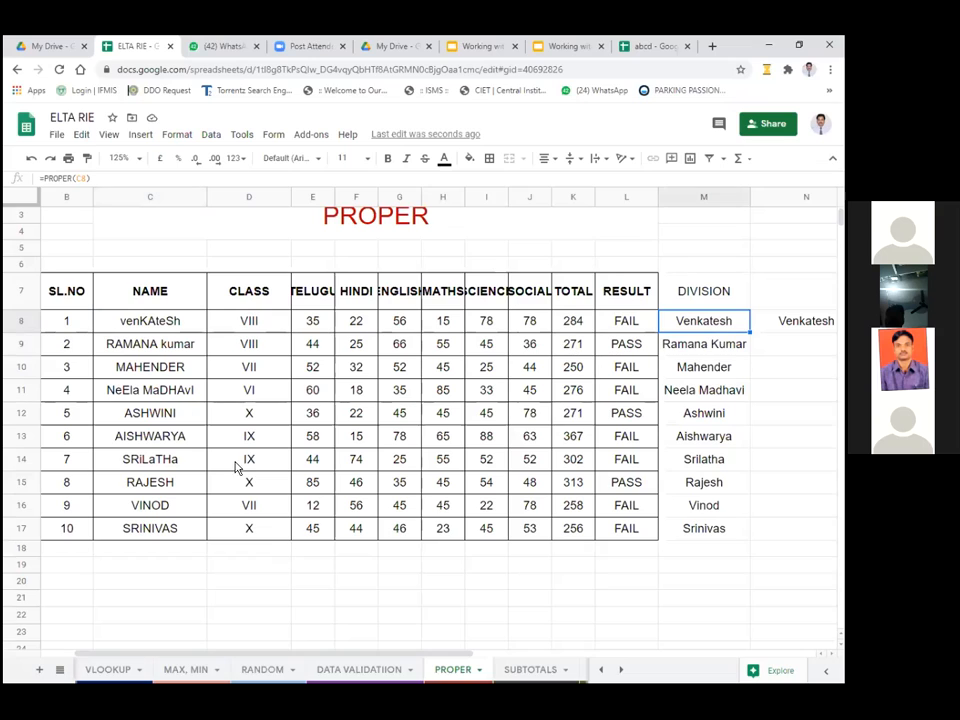
{"action": "left_click", "coordinate": [128, 572]}
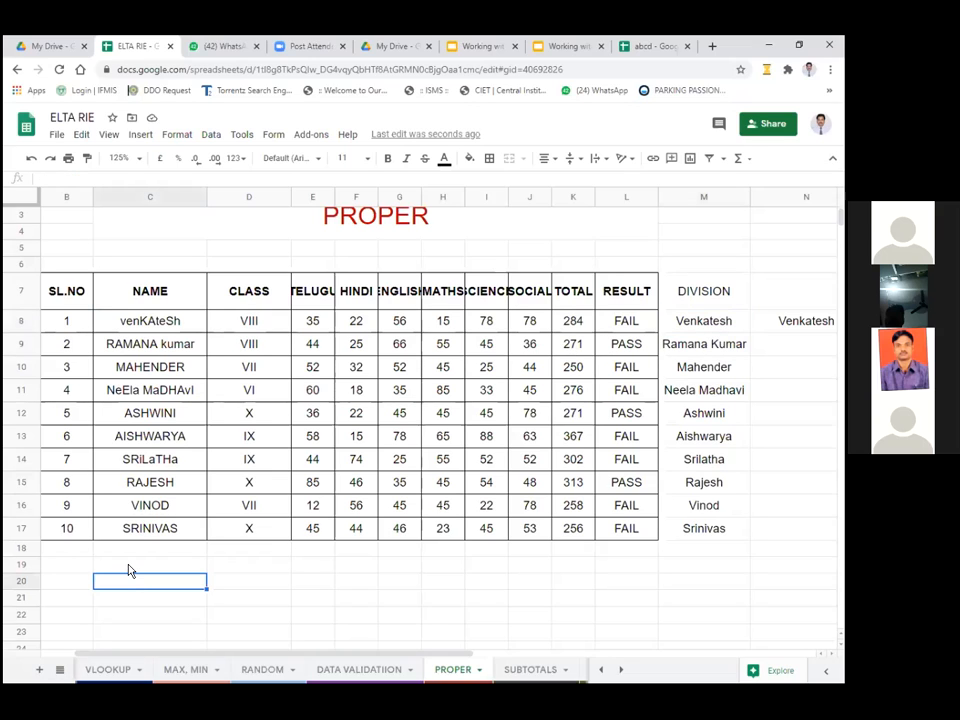
{"action": "type", "text": "=PRO"}
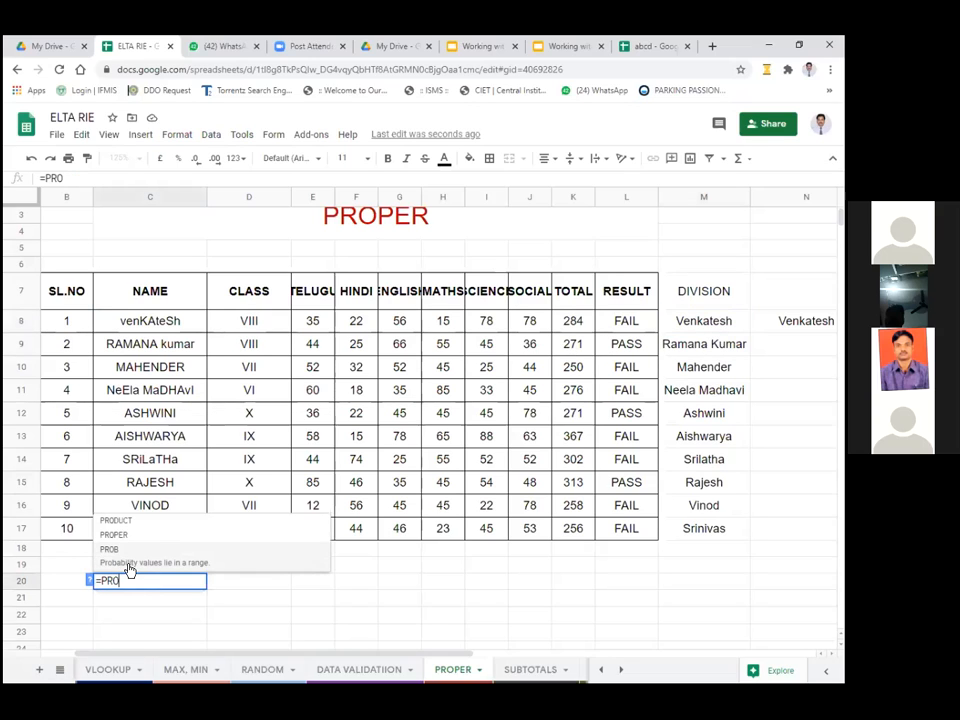
{"action": "type", "text": "P"}
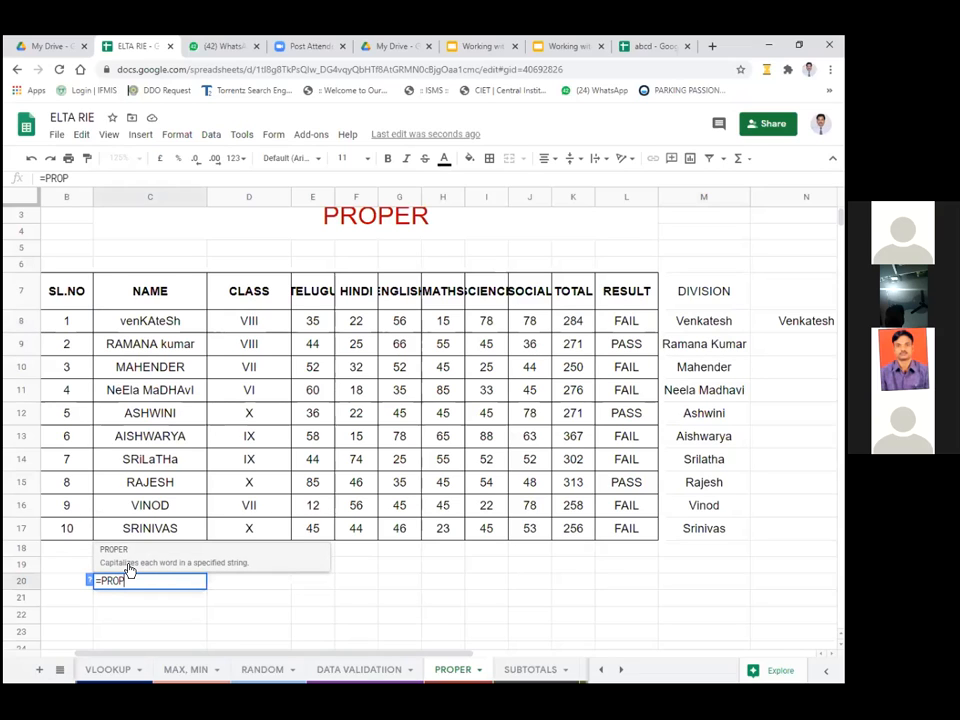
{"action": "left_click", "coordinate": [124, 551]}
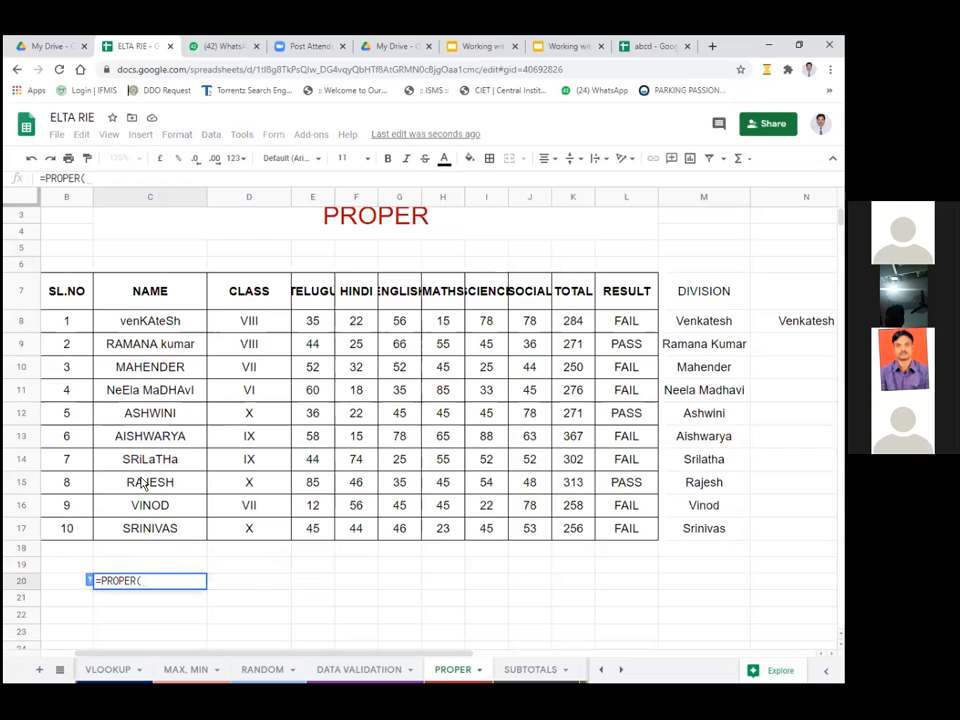
{"action": "left_click", "coordinate": [153, 324]}
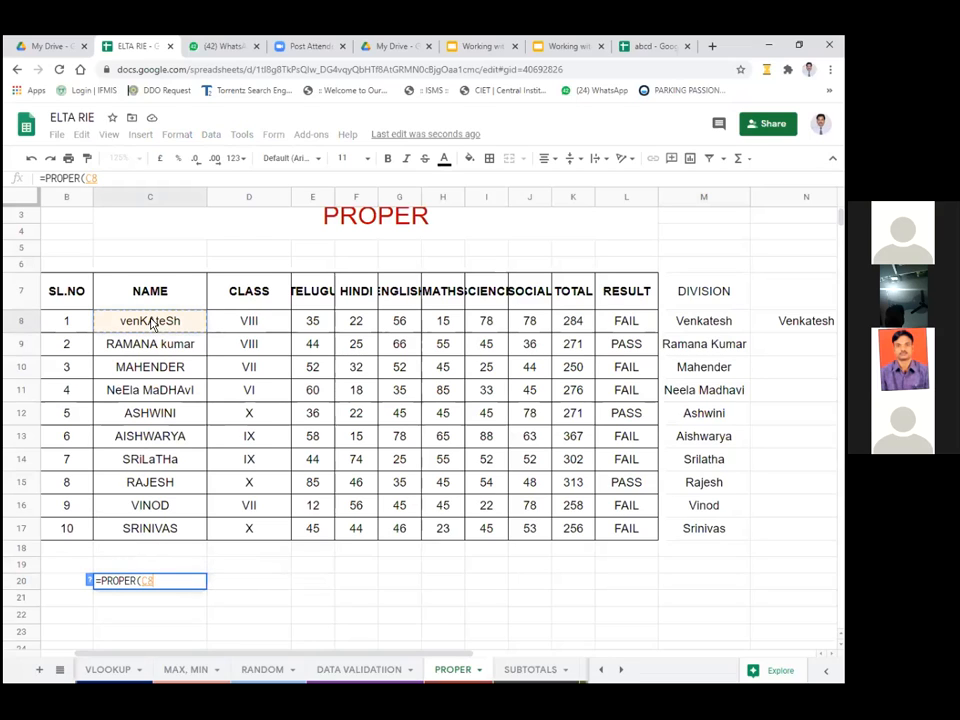
{"action": "type", "text": ")"}
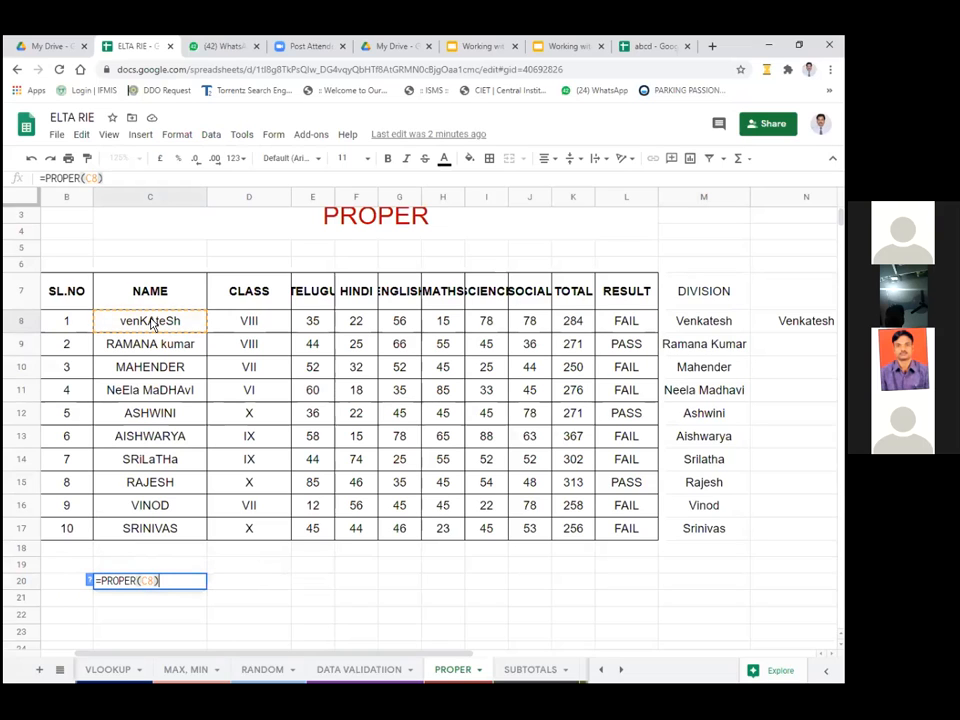
{"action": "key", "text": "Return"}
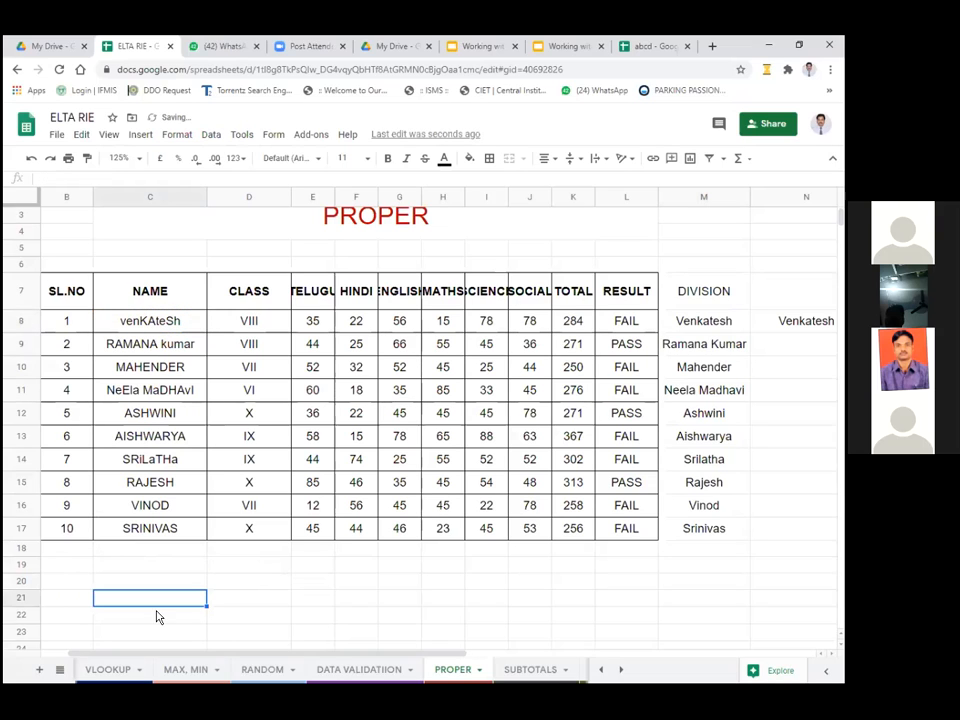
- Clear M9:M17 and refill the range by copying the PROPER formula from M8 down to M17
{"action": "scroll", "coordinate": [157, 617], "scroll_direction": "down", "scroll_amount": 2}
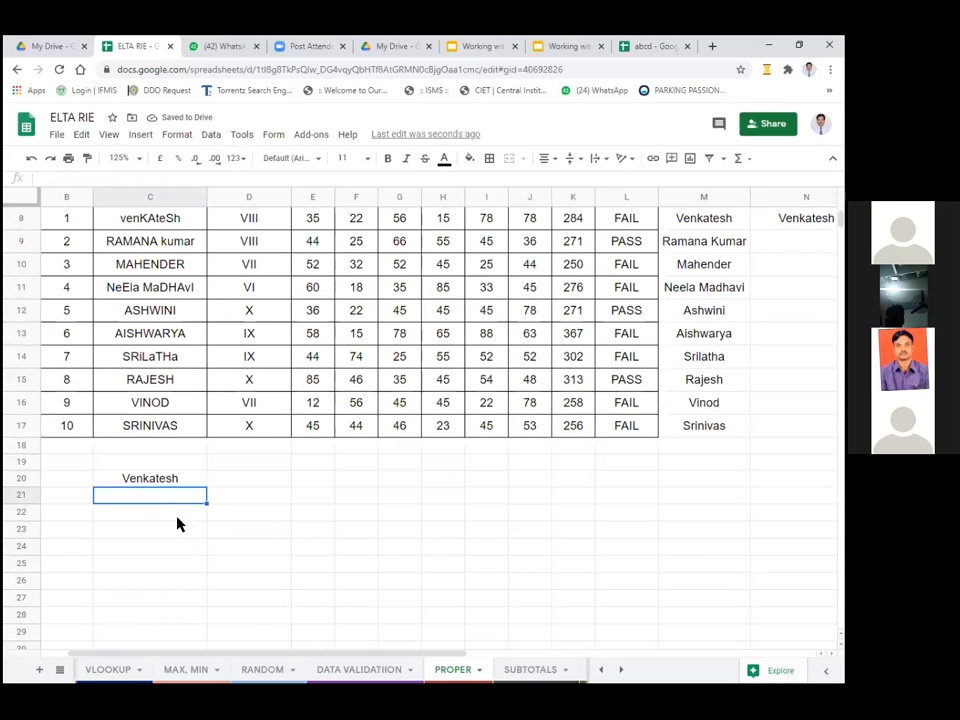
{"action": "scroll", "coordinate": [149, 522], "scroll_direction": "up", "scroll_amount": 1}
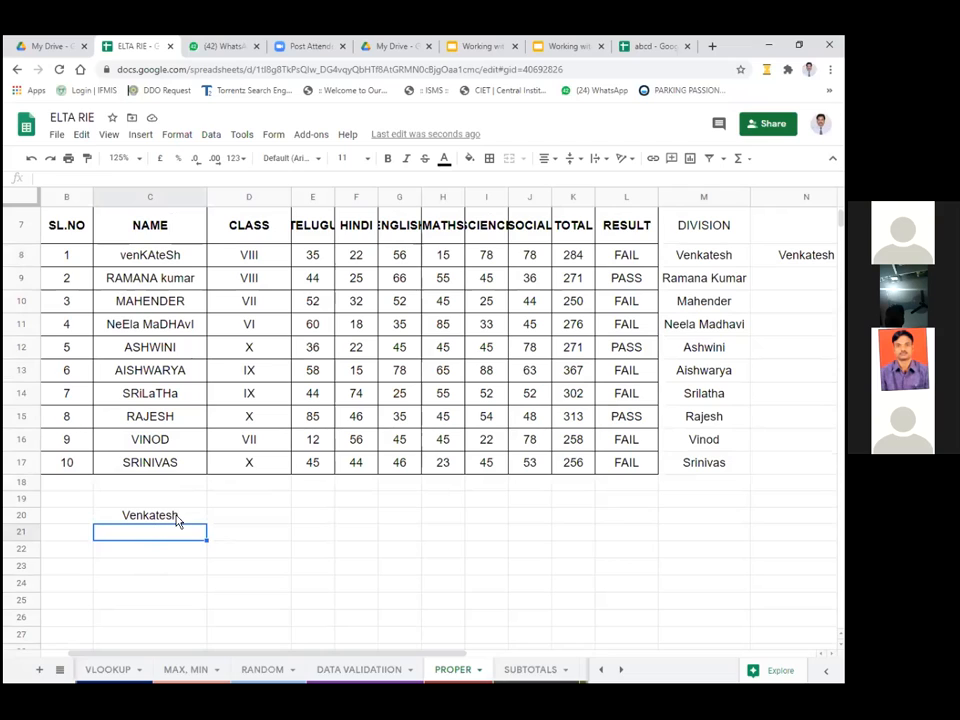
{"action": "left_click", "coordinate": [693, 261]}
{"action": "left_click_drag", "start_coordinate": [696, 278], "coordinate": [706, 466]}
{"action": "key", "text": "Delete"}
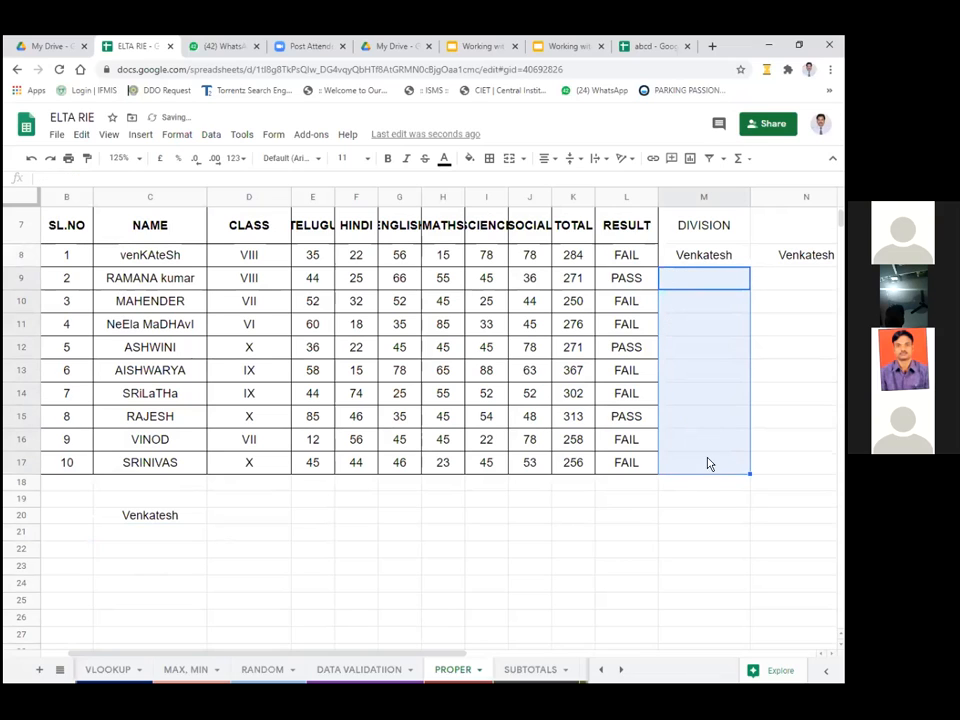
{"action": "left_click", "coordinate": [692, 259]}
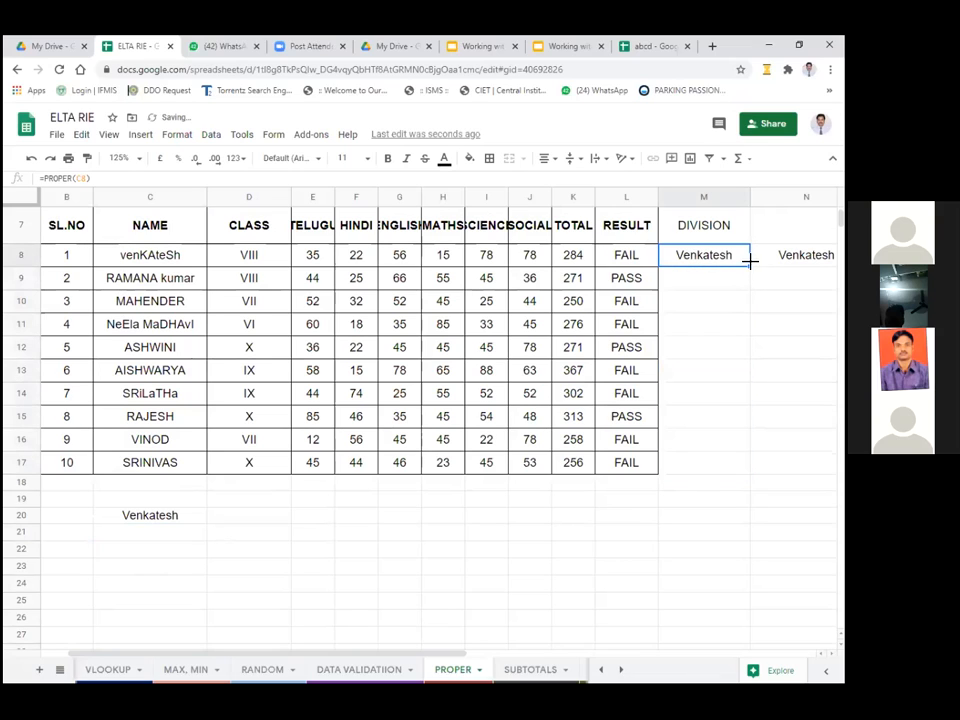
{"action": "left_click_drag", "start_coordinate": [749, 266], "coordinate": [716, 460]}
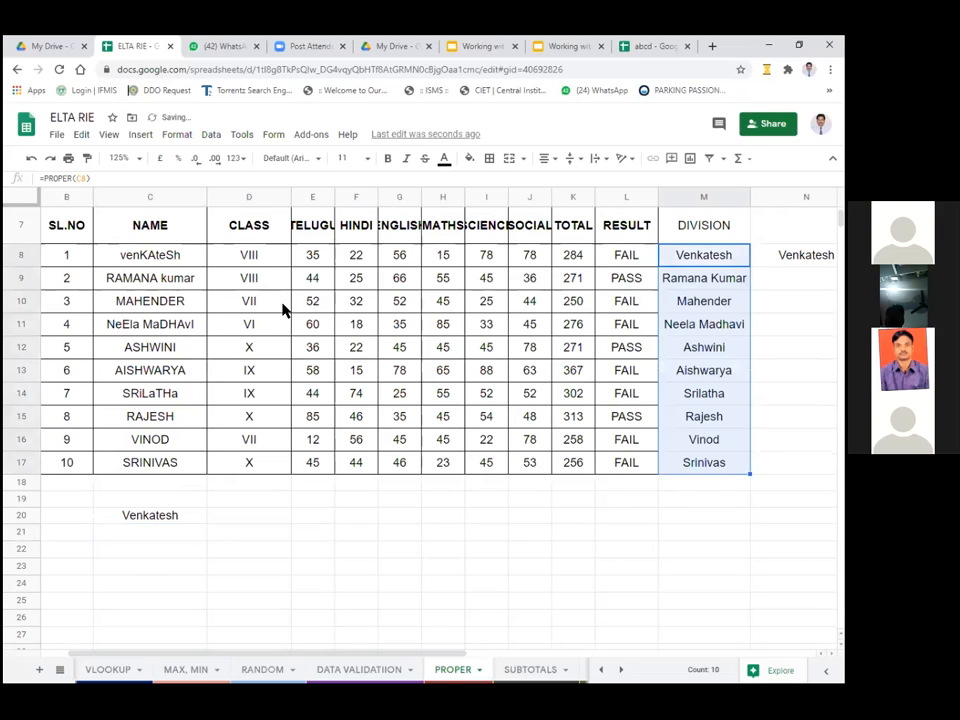
- Compare the original names in C9 and C10 with their PROPER versions in M9 and M10
{"action": "left_click", "coordinate": [171, 279]}
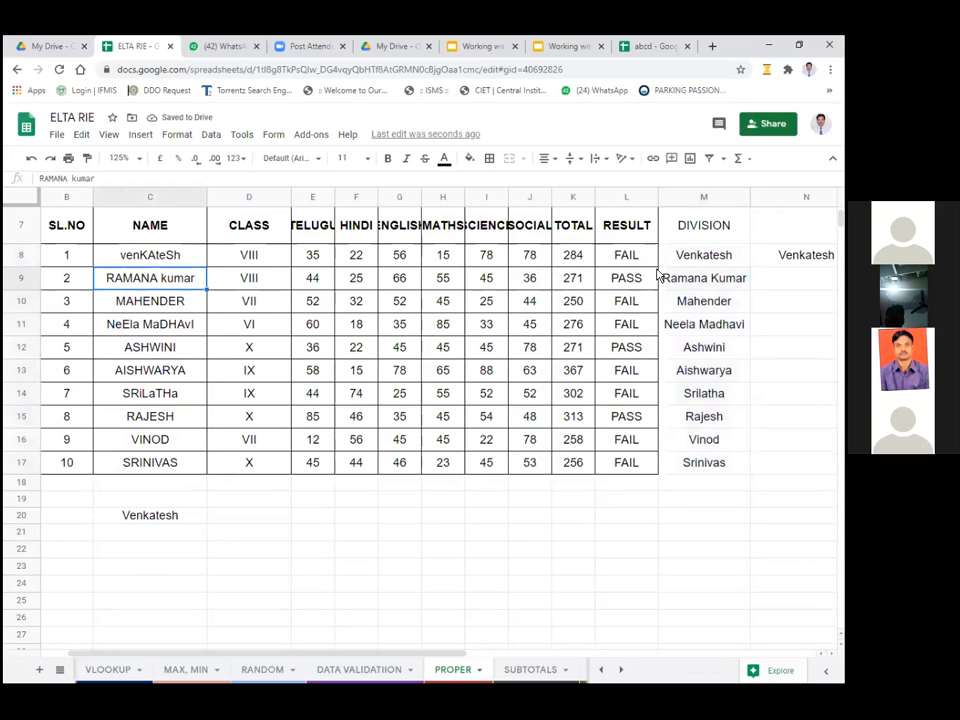
{"action": "left_click", "coordinate": [683, 282]}
{"action": "left_click", "coordinate": [169, 302]}
{"action": "left_click", "coordinate": [705, 308]}
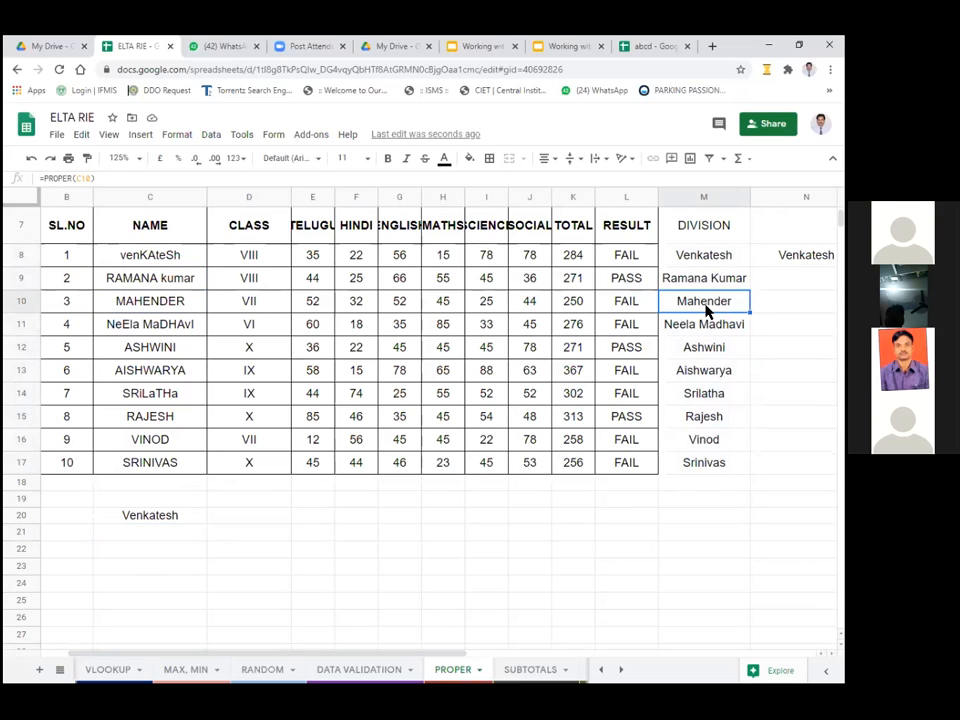
- Inspect the LEN formula in cell O9
{"action": "scroll", "coordinate": [433, 583], "scroll_direction": "right", "scroll_amount": 2}
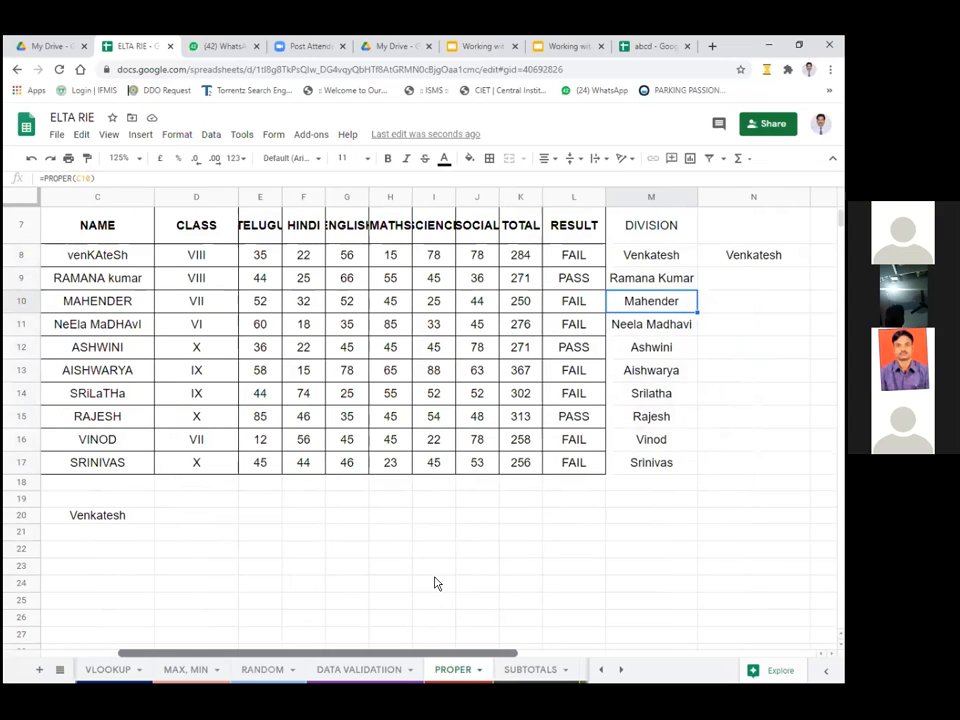
{"action": "scroll", "coordinate": [434, 583], "scroll_direction": "right", "scroll_amount": 2}
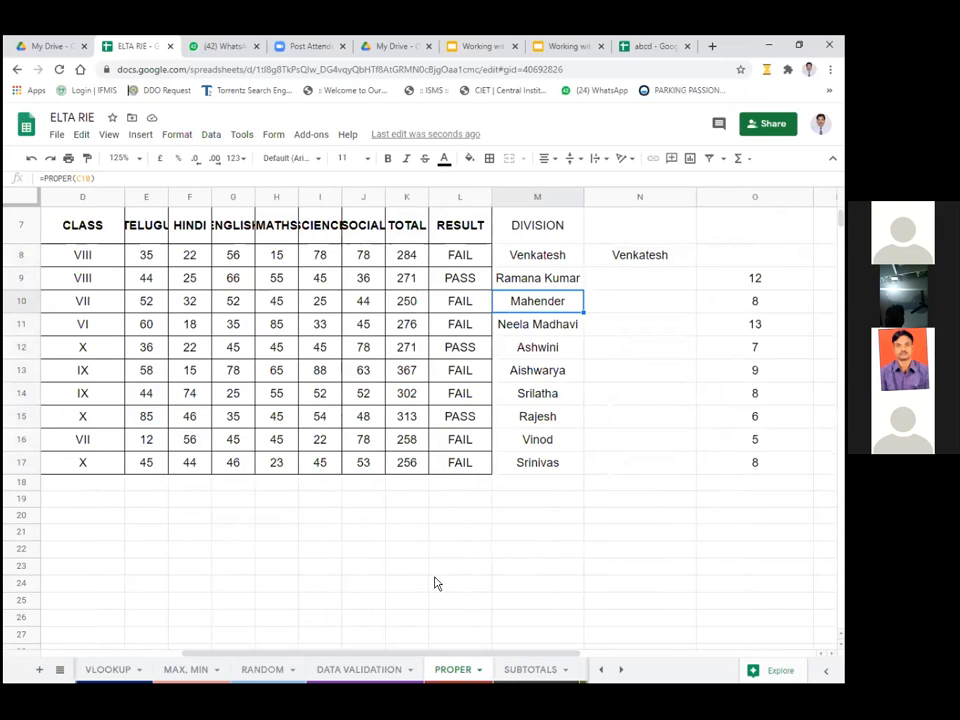
{"action": "left_click", "coordinate": [754, 281]}
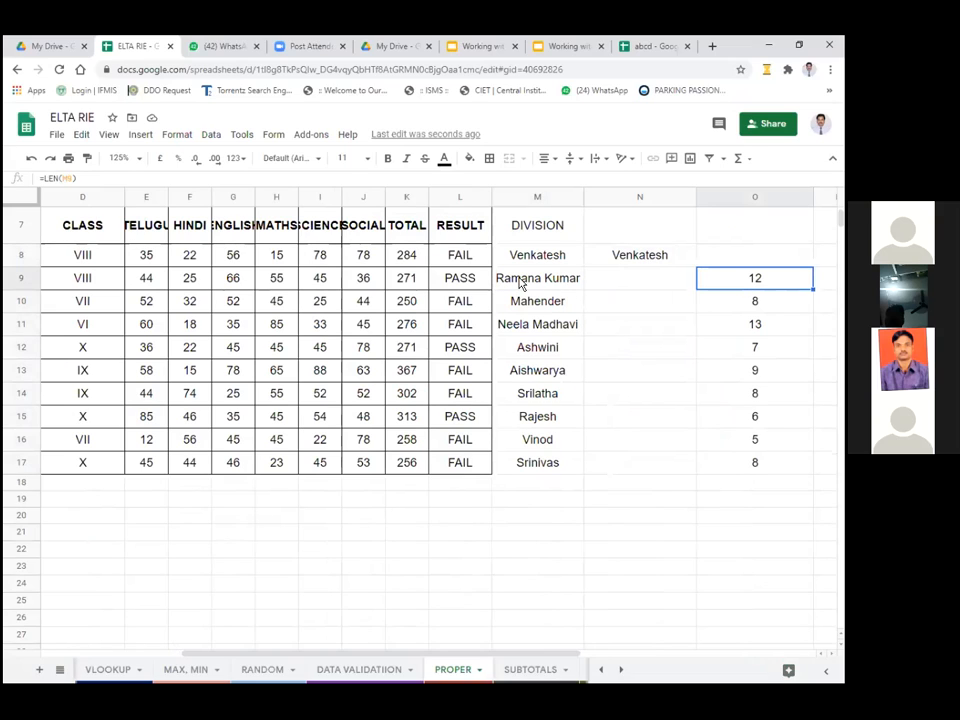
- Enter =LEN(M9) in cell O9 to count the characters of the name in M9
{"action": "left_click", "coordinate": [556, 283]}
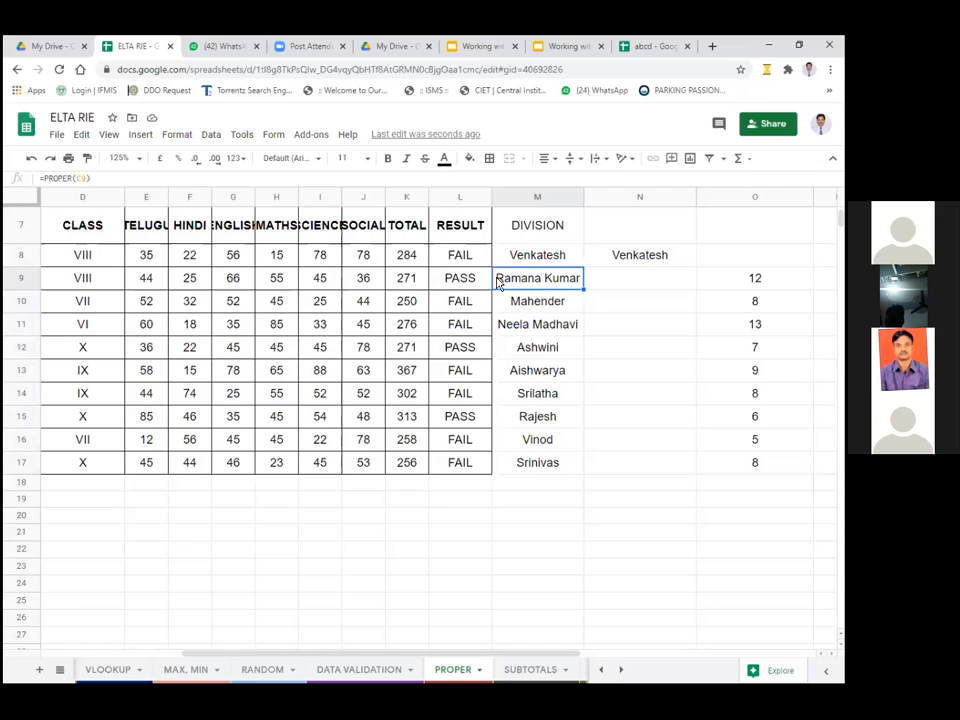
{"action": "left_click", "coordinate": [700, 281]}
{"action": "left_click", "coordinate": [575, 283]}
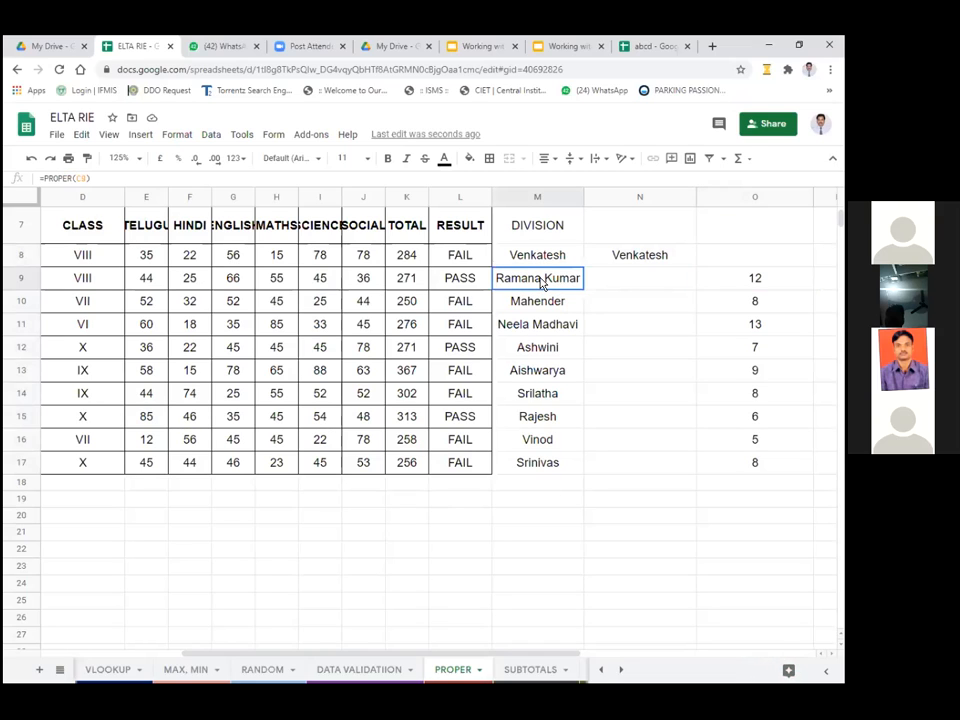
{"action": "left_click", "coordinate": [742, 280]}
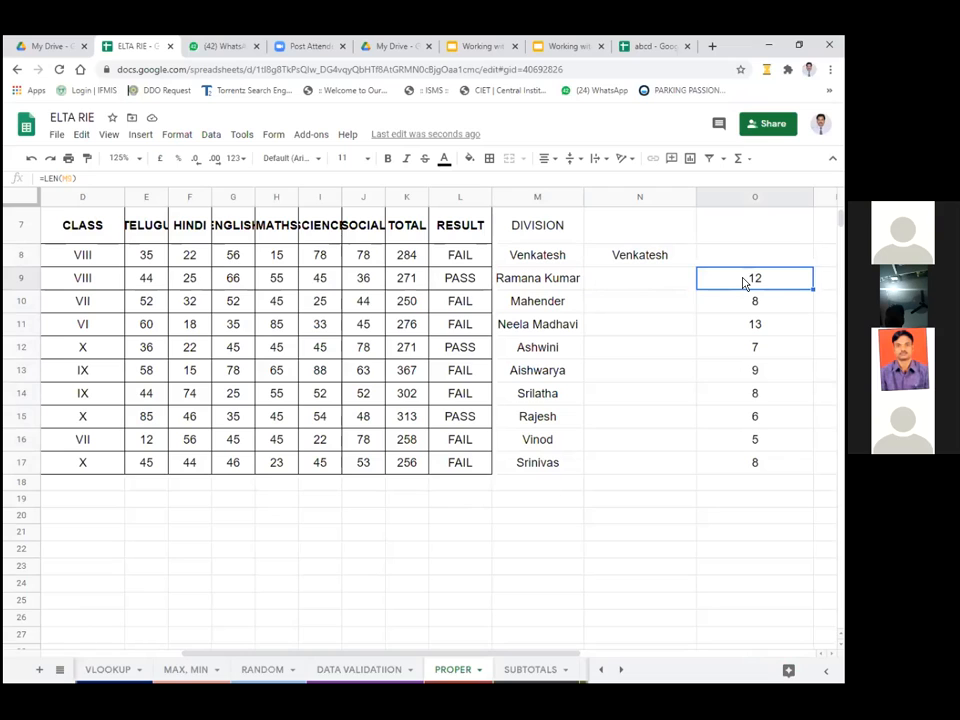
{"action": "type", "text": "="}
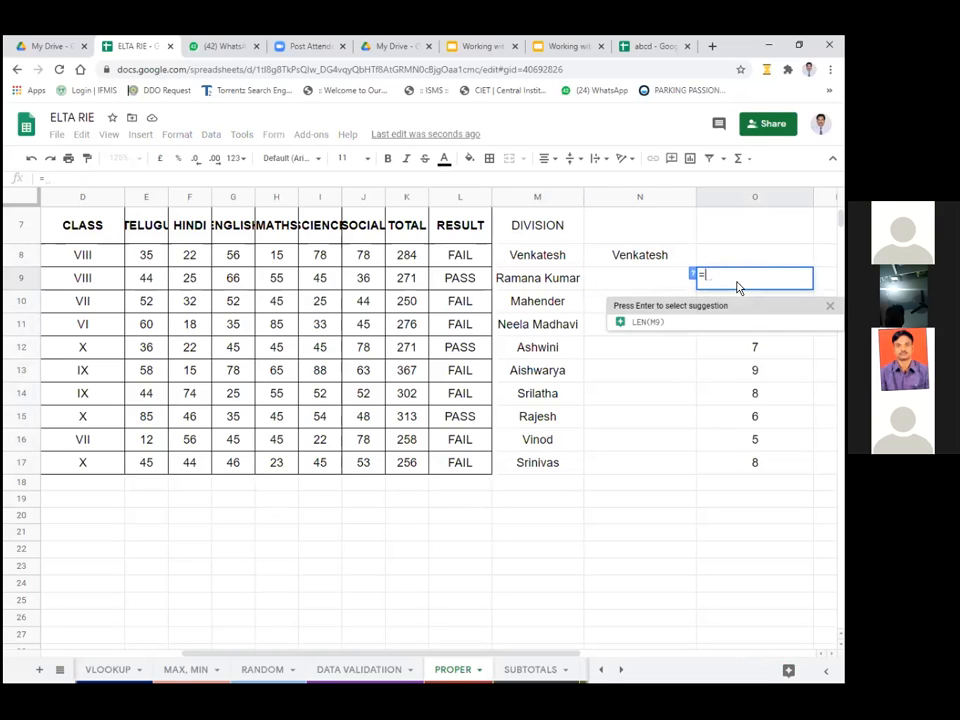
{"action": "type", "text": "LEN"}
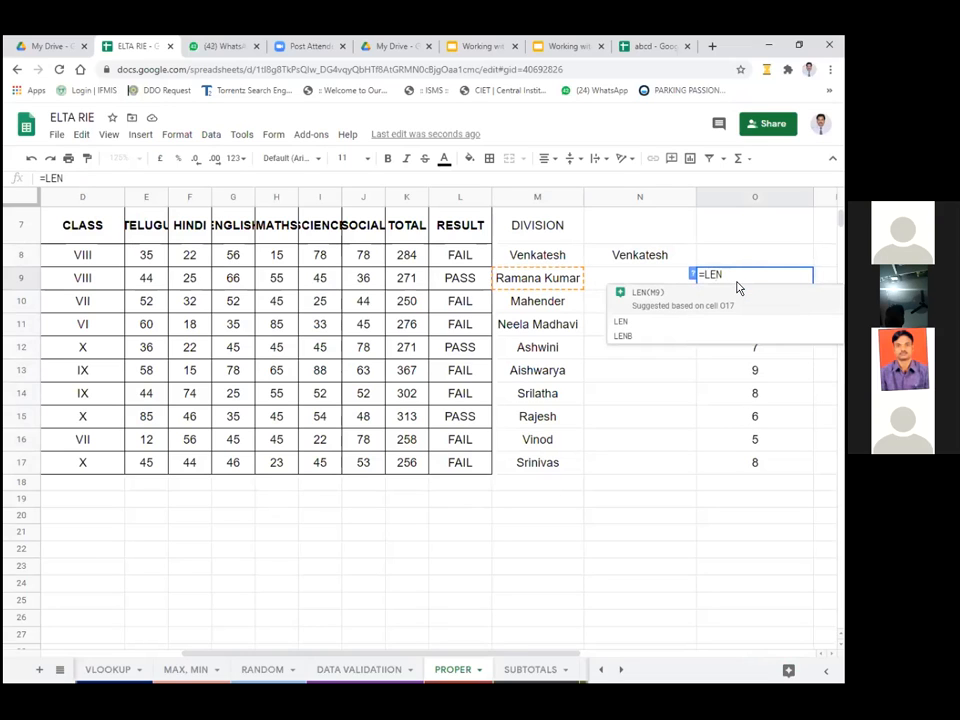
{"action": "type", "text": "("}
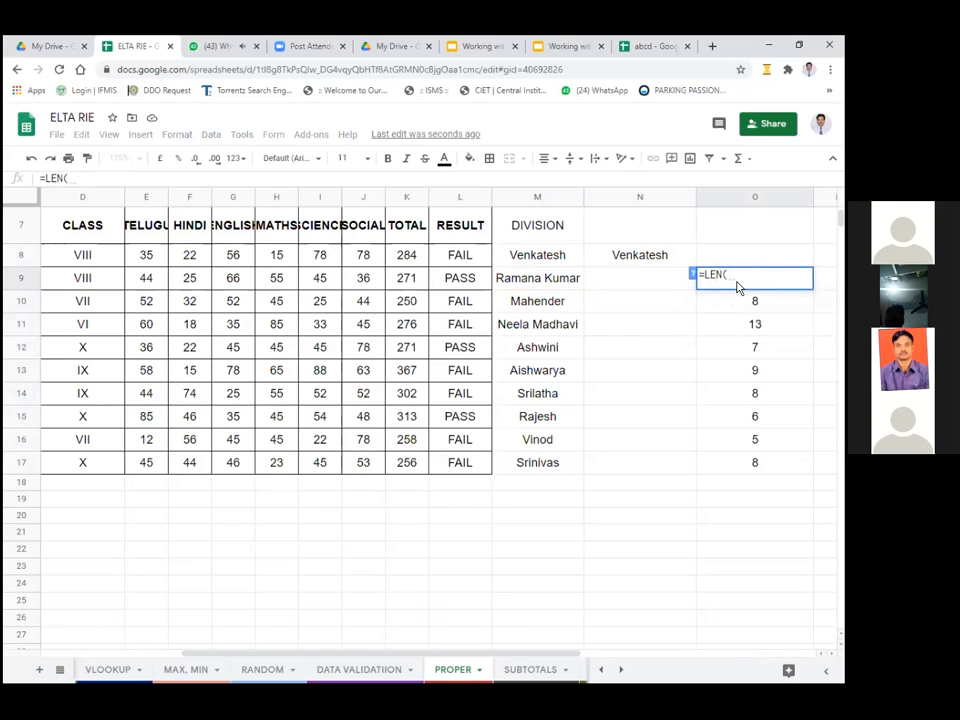
{"action": "left_click", "coordinate": [558, 282]}
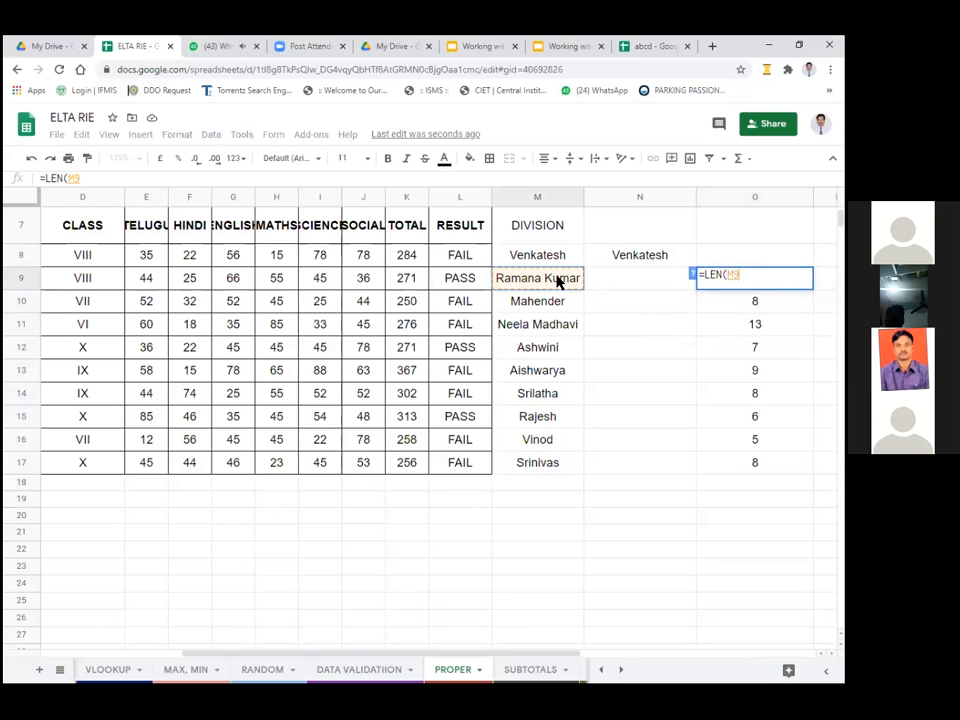
{"action": "type", "text": ")"}
{"action": "key", "text": "Return"}
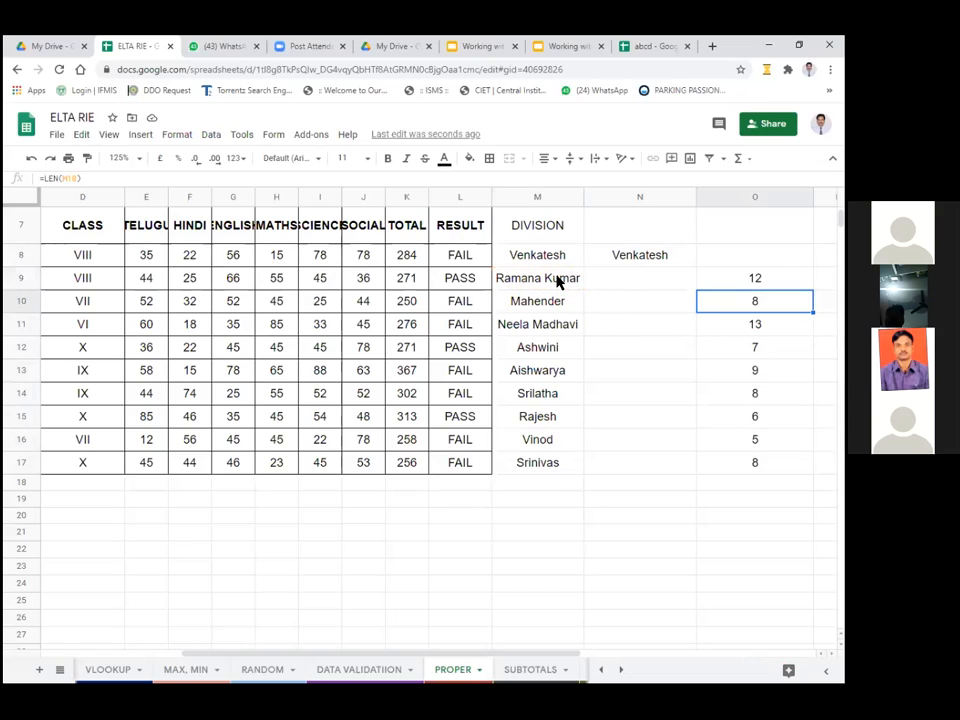
- Fill the LEN formula from O9 down to O17
{"action": "left_click", "coordinate": [755, 279]}
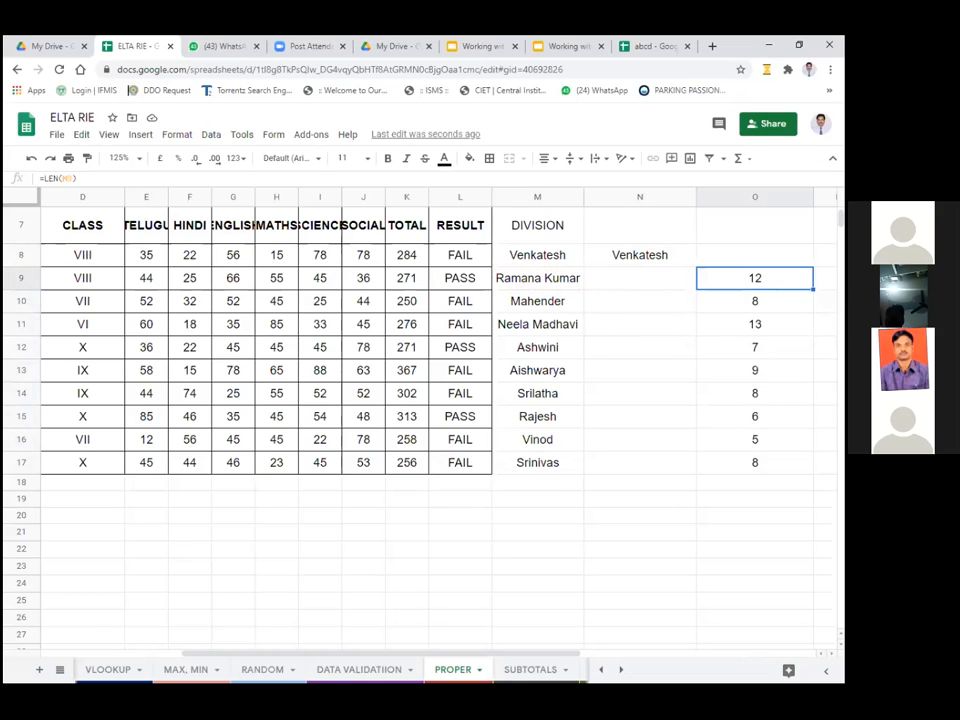
{"action": "left_click_drag", "start_coordinate": [813, 289], "coordinate": [765, 467]}
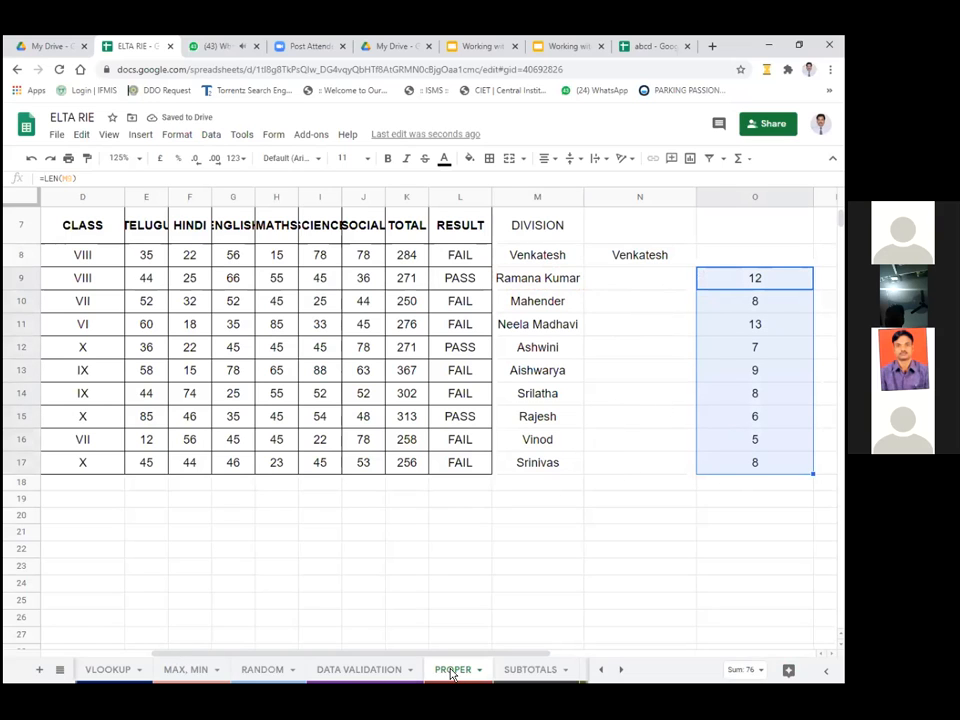
{"action": "left_click_drag", "start_coordinate": [422, 660], "coordinate": [400, 662]}
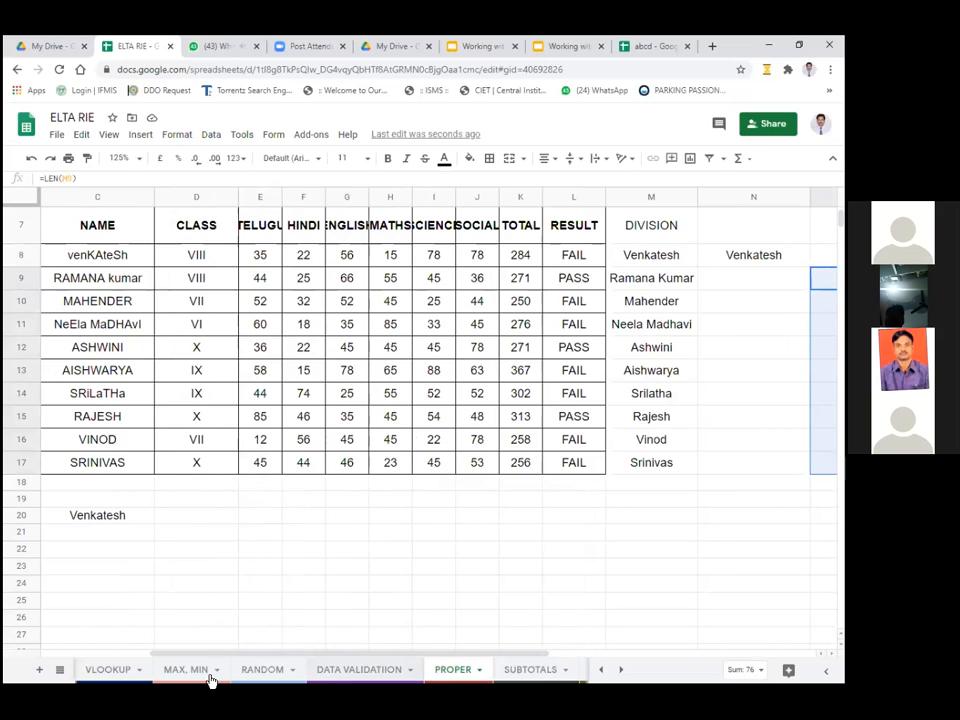
- On the MAX, MIN sheet, clear the maximum and minimum results in cells F20 and F21
{"action": "left_click", "coordinate": [197, 665]}
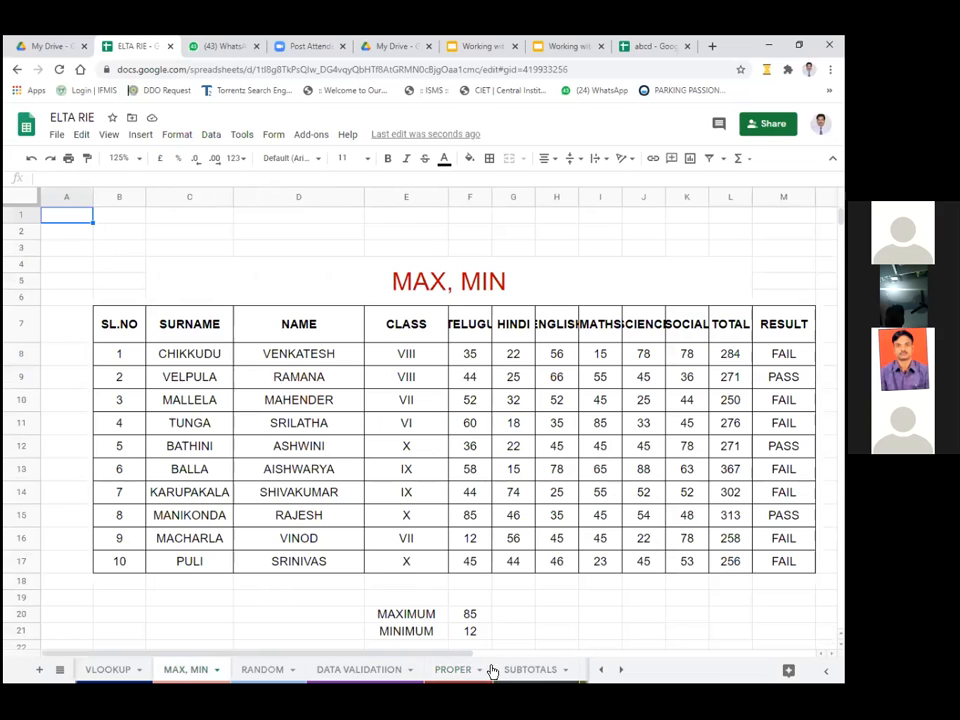
{"action": "scroll", "coordinate": [656, 553], "scroll_direction": "down", "scroll_amount": 2}
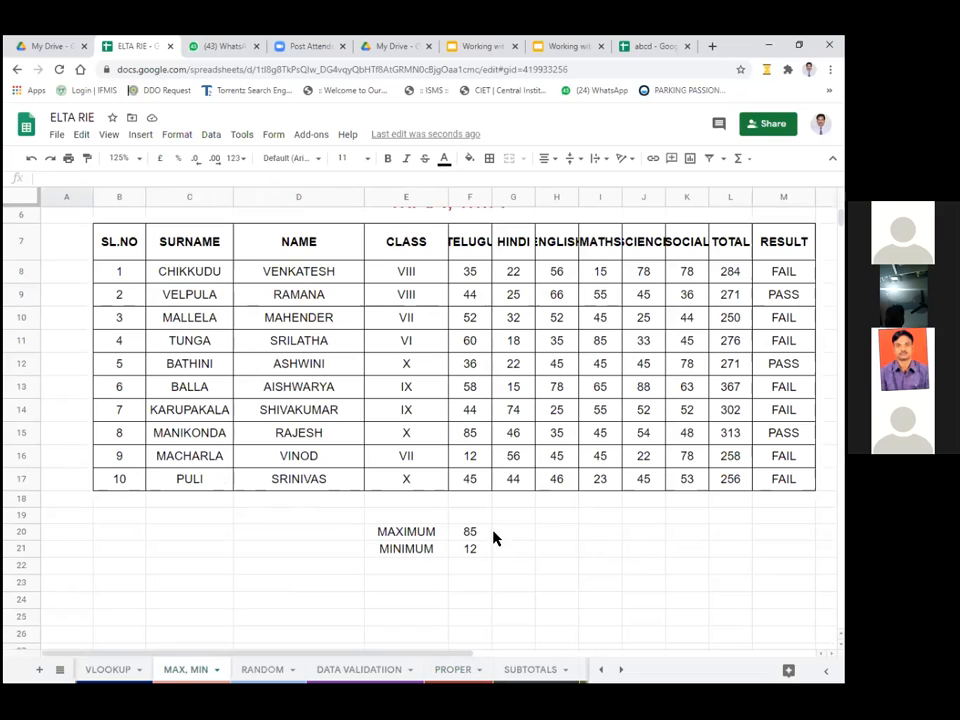
{"action": "left_click", "coordinate": [480, 538]}
{"action": "key", "text": "Delete"}
{"action": "key", "text": "Down"}
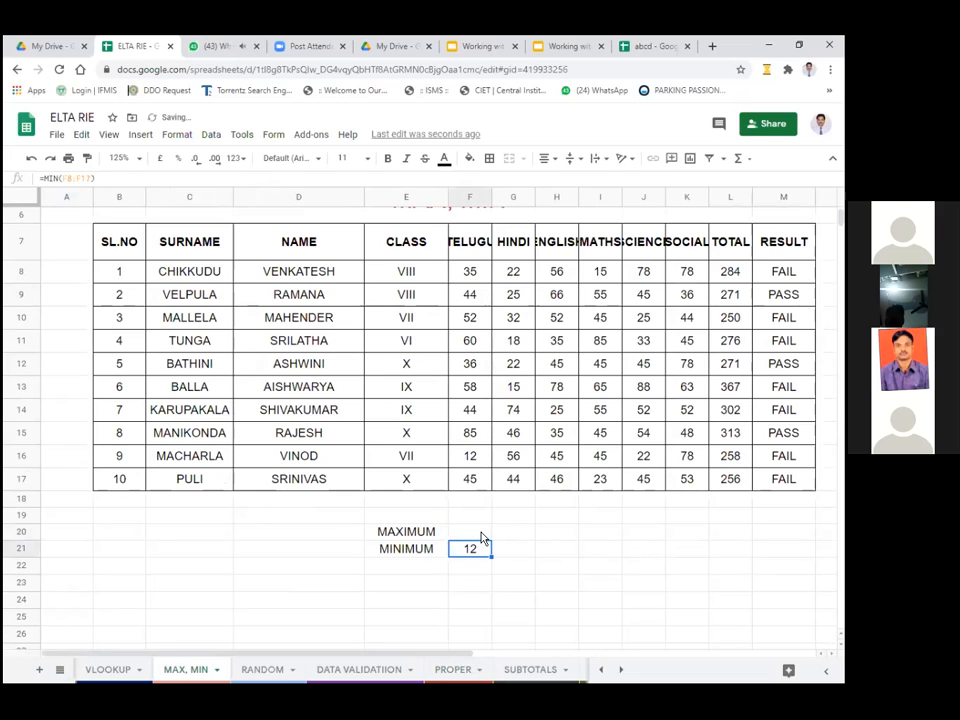
{"action": "key", "text": "Delete"}
{"action": "scroll", "coordinate": [471, 452], "scroll_direction": "up", "scroll_amount": 1}
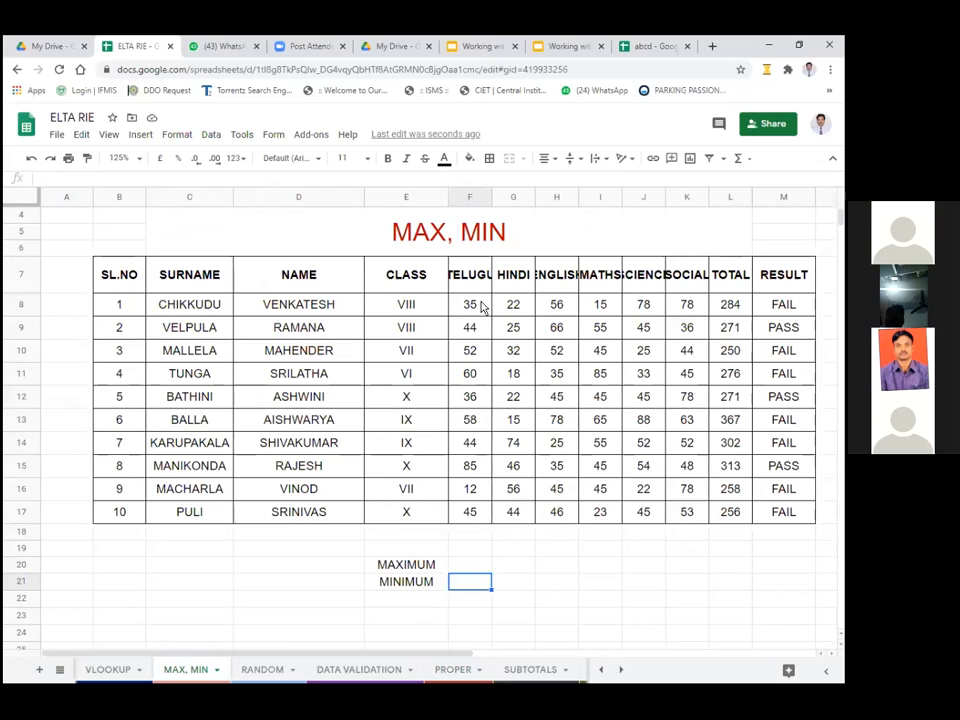
- Enter =MAX(F8:F17) in cell F20 to find the highest Telugu mark
{"action": "left_click", "coordinate": [464, 567]}
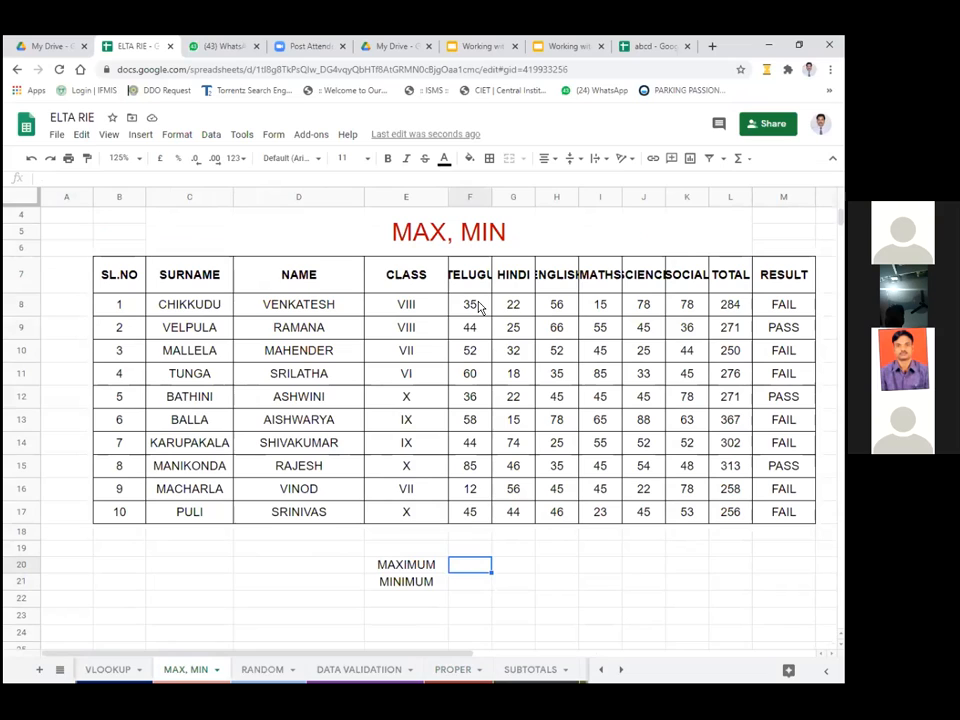
{"action": "left_click_drag", "start_coordinate": [479, 307], "coordinate": [484, 510]}
{"action": "left_click_drag", "start_coordinate": [483, 427], "coordinate": [480, 505]}
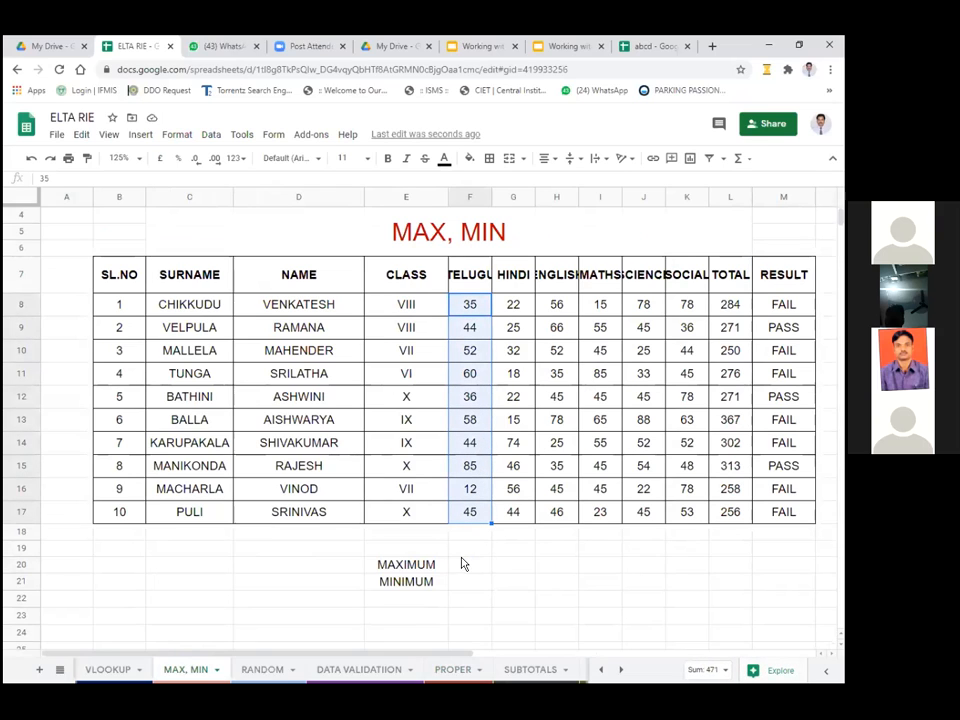
{"action": "left_click", "coordinate": [464, 569]}
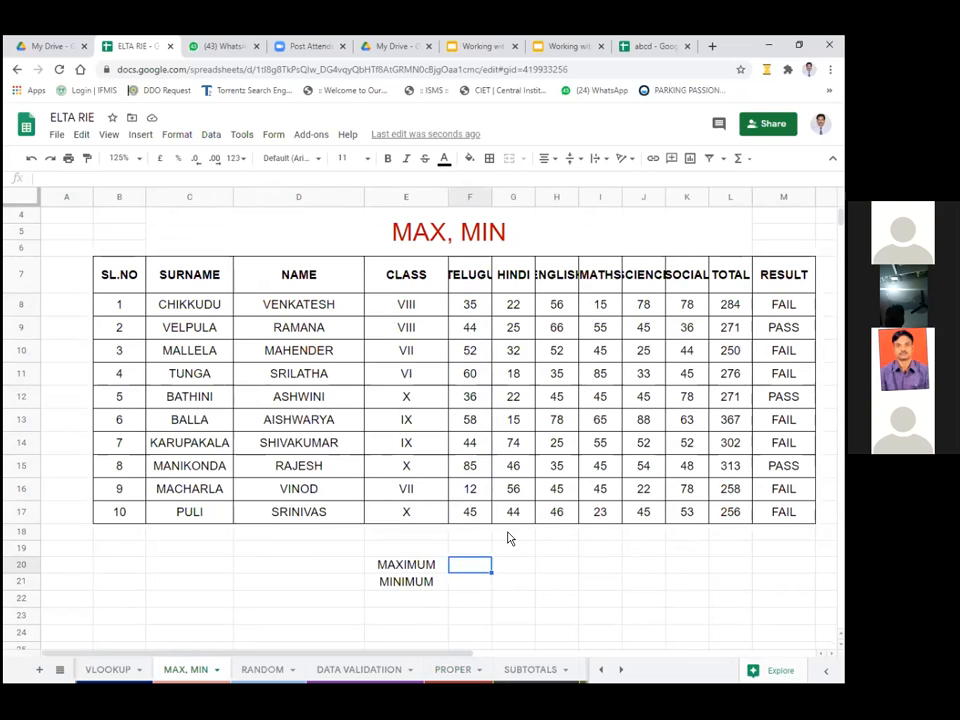
{"action": "type", "text": "=MAX"}
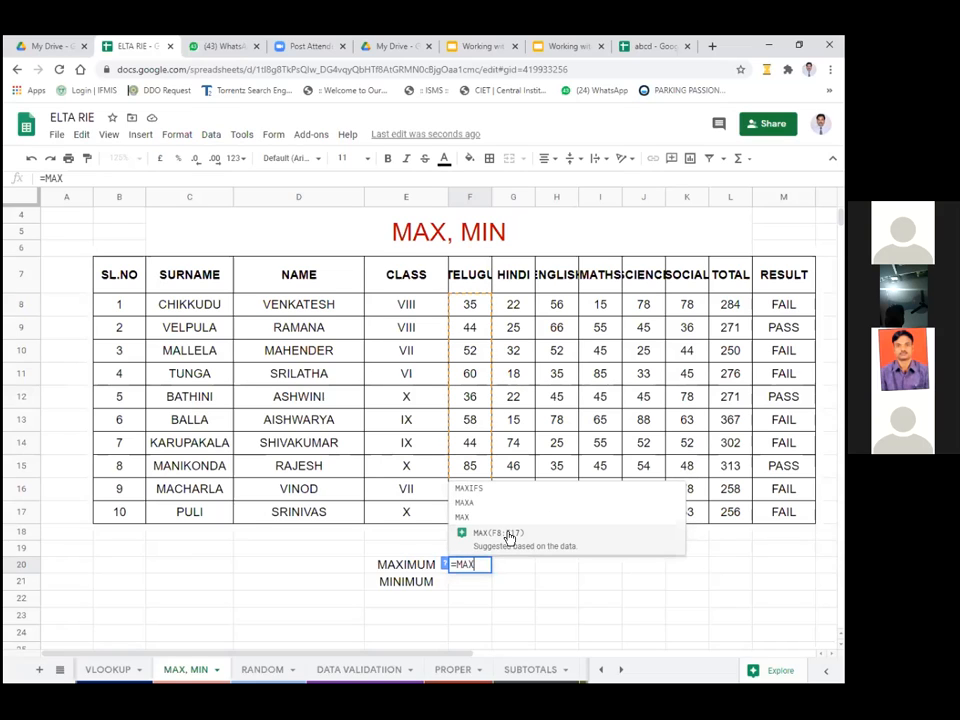
{"action": "type", "text": "("}
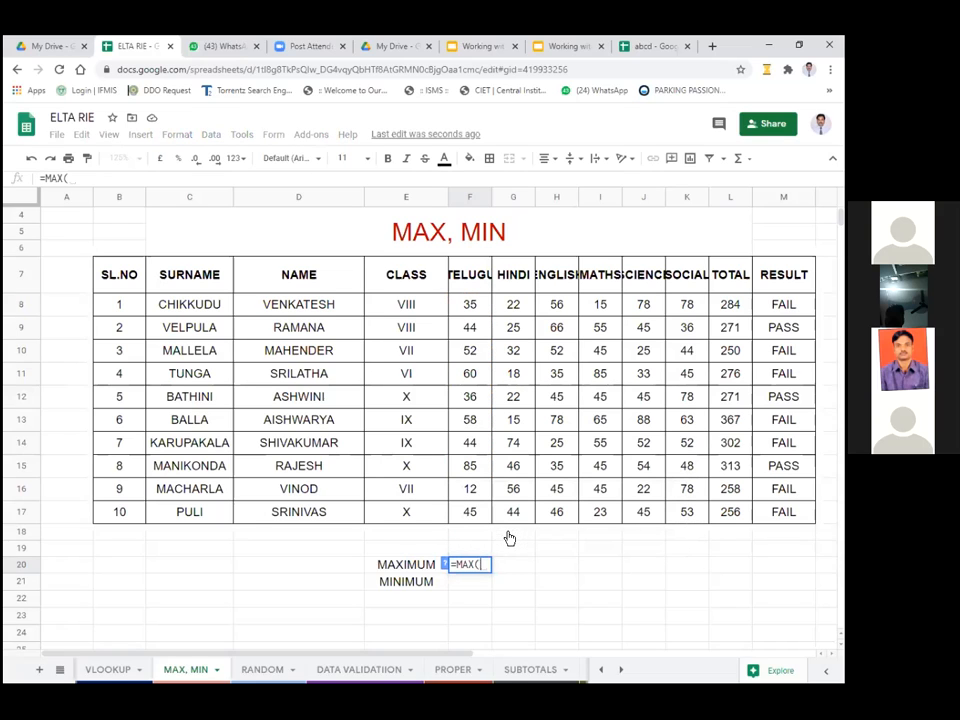
{"action": "left_click_drag", "start_coordinate": [478, 314], "coordinate": [467, 525]}
{"action": "type", "text": ")"}
{"action": "key", "text": "Return"}
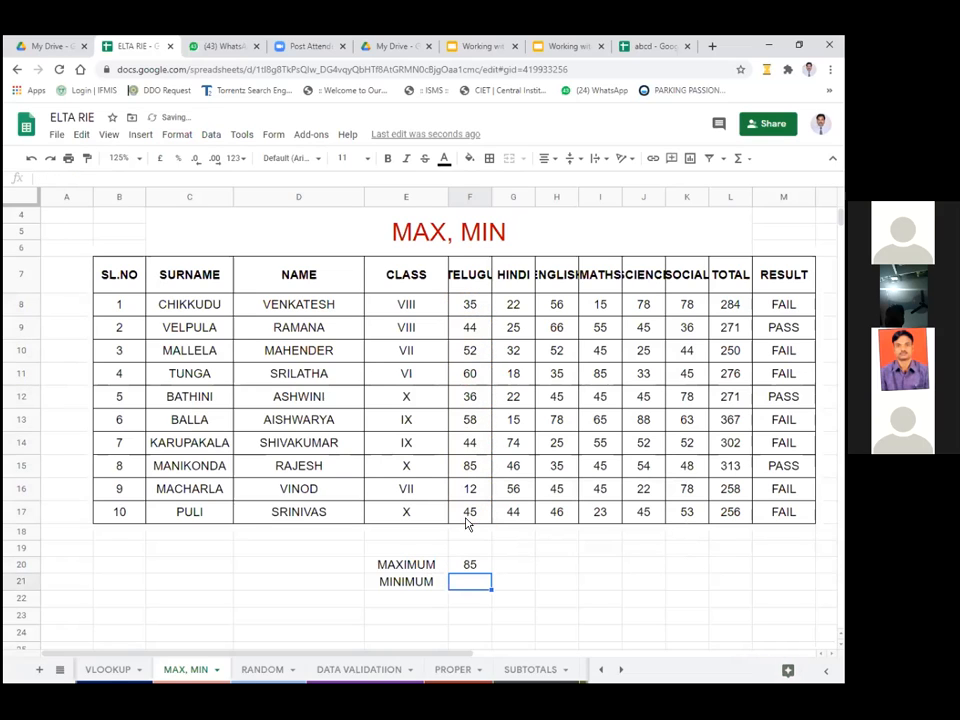
- Check the MAX result in F20 against the Telugu marks in F8:F17
{"action": "left_click", "coordinate": [475, 565]}
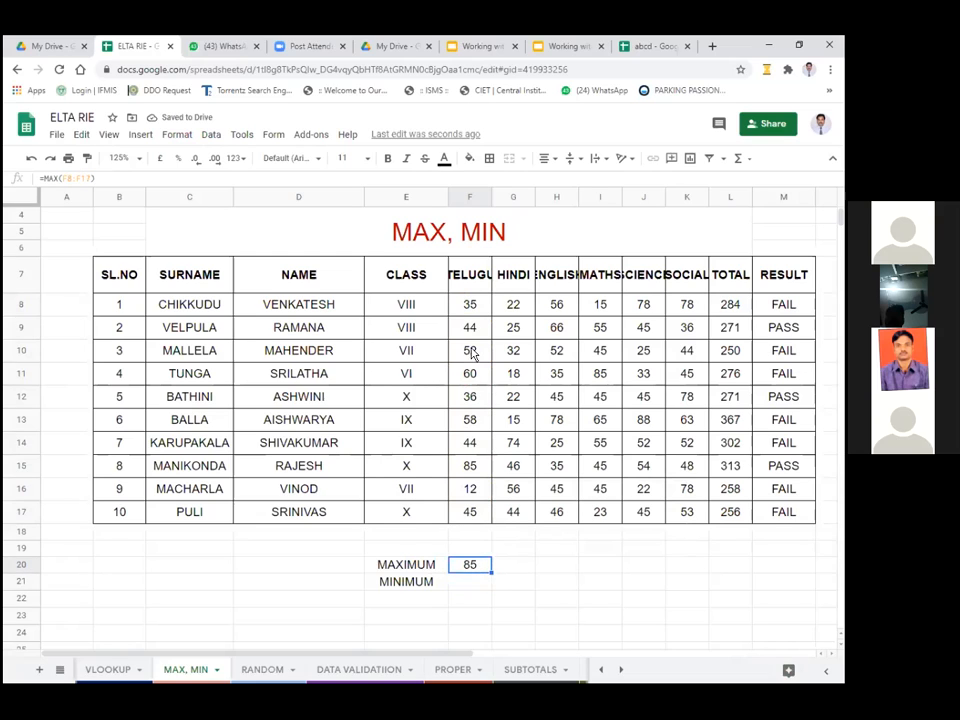
{"action": "left_click_drag", "start_coordinate": [470, 304], "coordinate": [484, 511]}
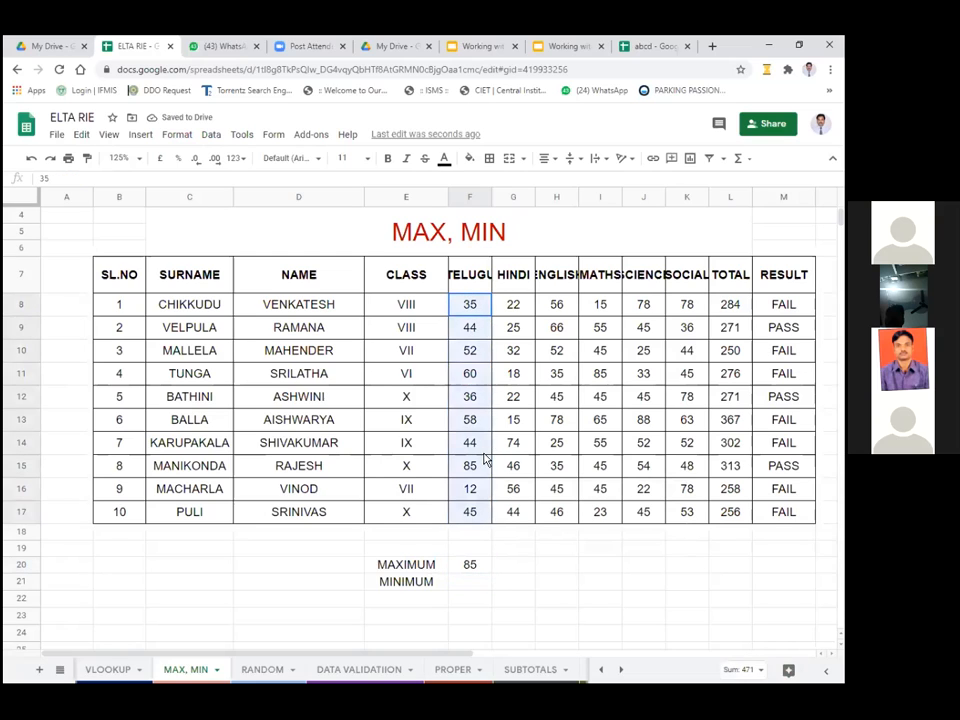
{"action": "left_click", "coordinate": [486, 465]}
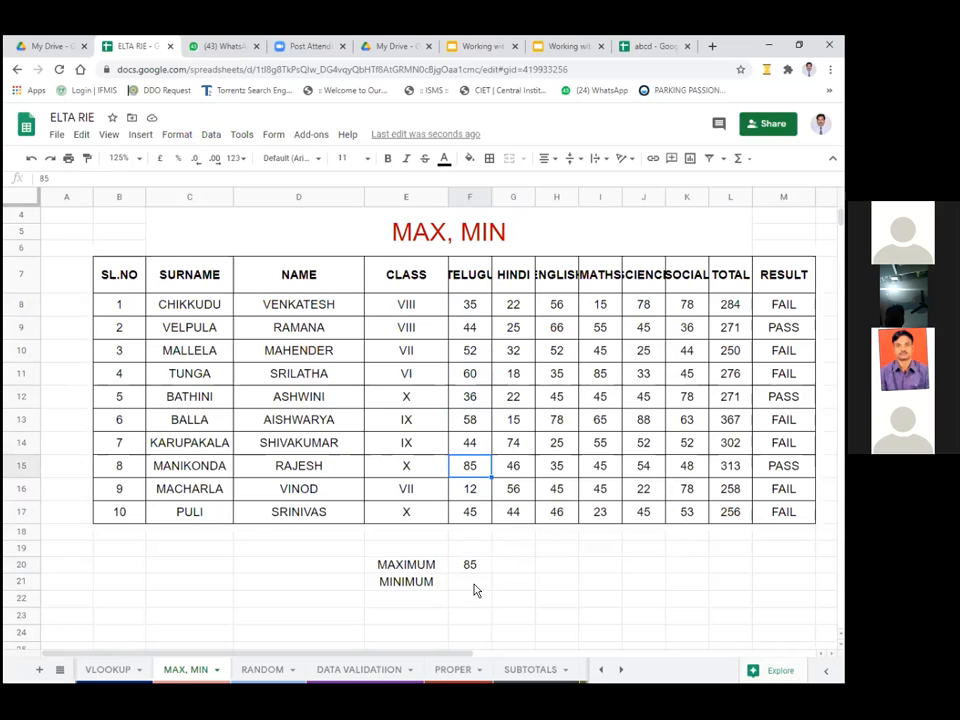
- Enter =MIN(F8:F17) in cell F21 to find the lowest Telugu mark
{"action": "left_click", "coordinate": [478, 580]}
{"action": "type", "text": "=MI"}
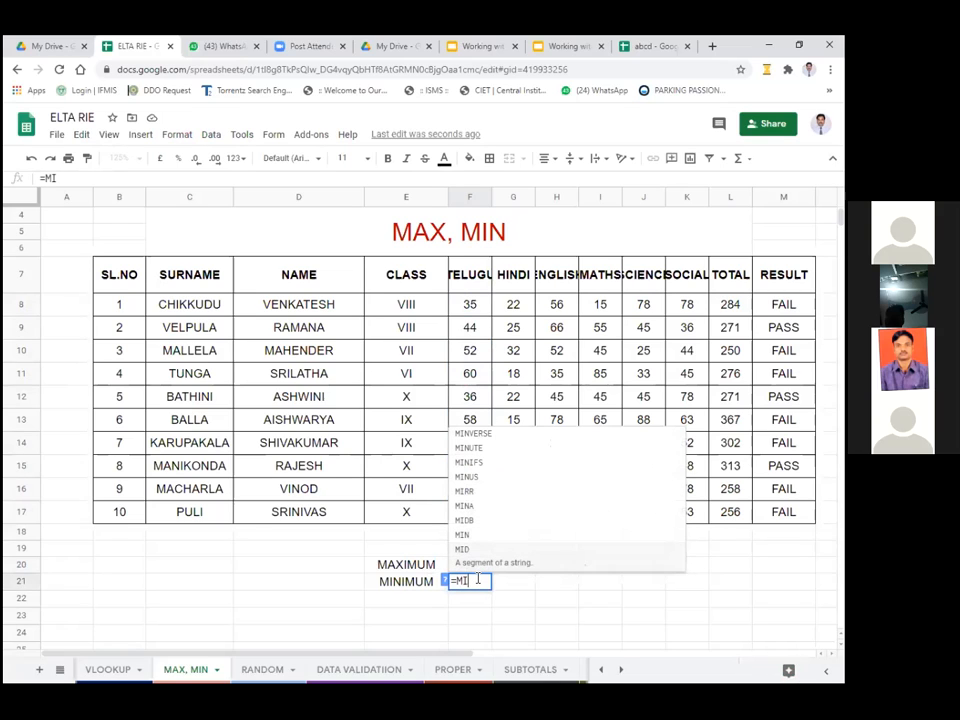
{"action": "type", "text": "N("}
{"action": "left_click_drag", "start_coordinate": [471, 306], "coordinate": [477, 510]}
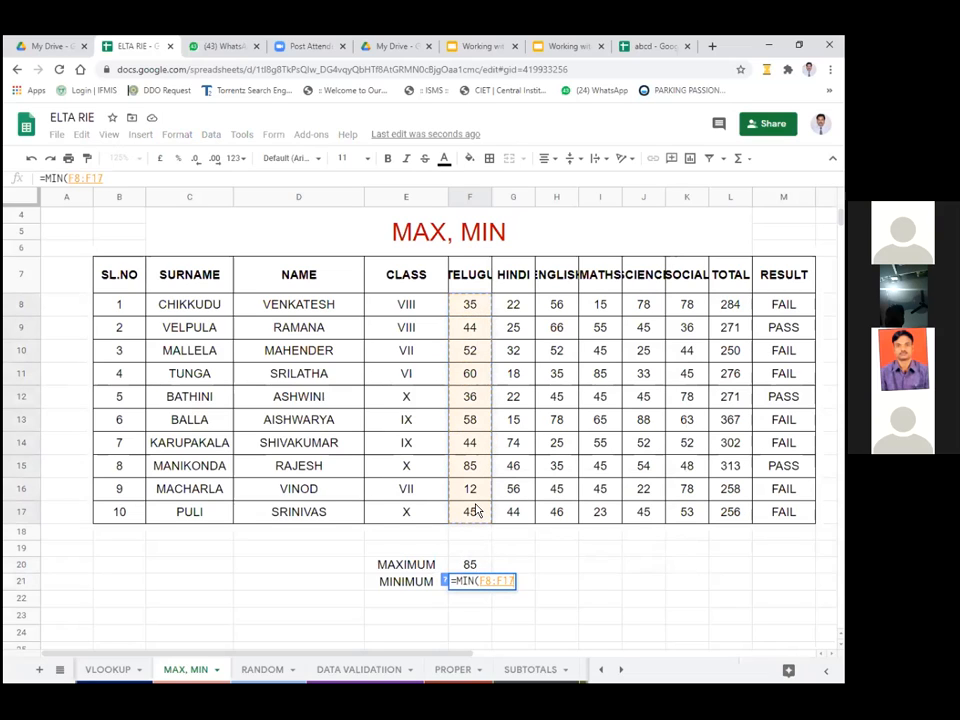
{"action": "type", "text": ")"}
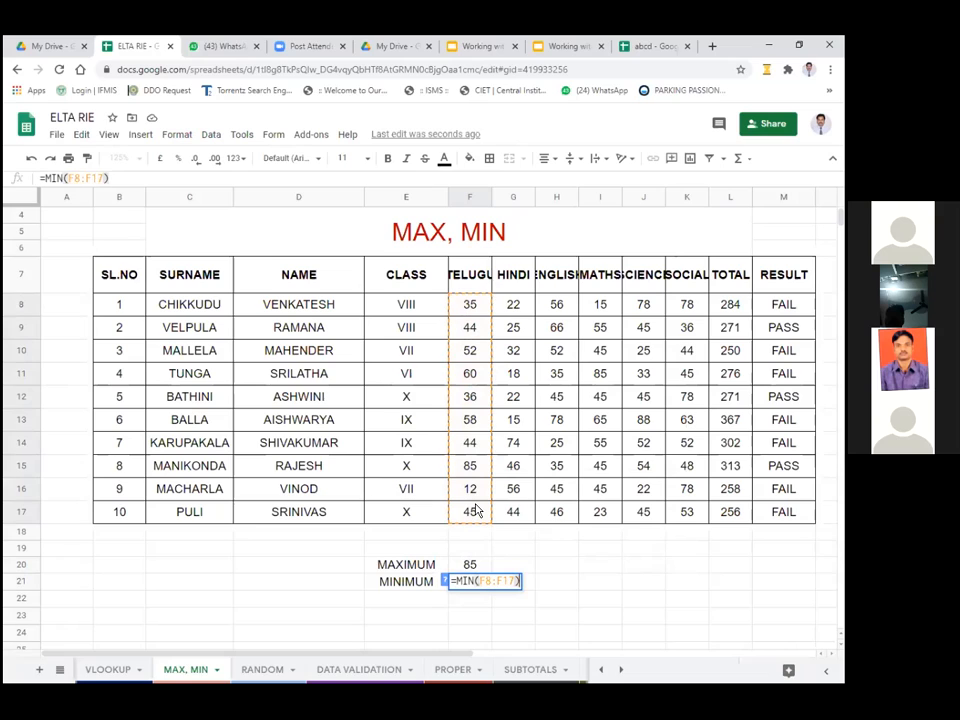
{"action": "key", "text": "Return"}
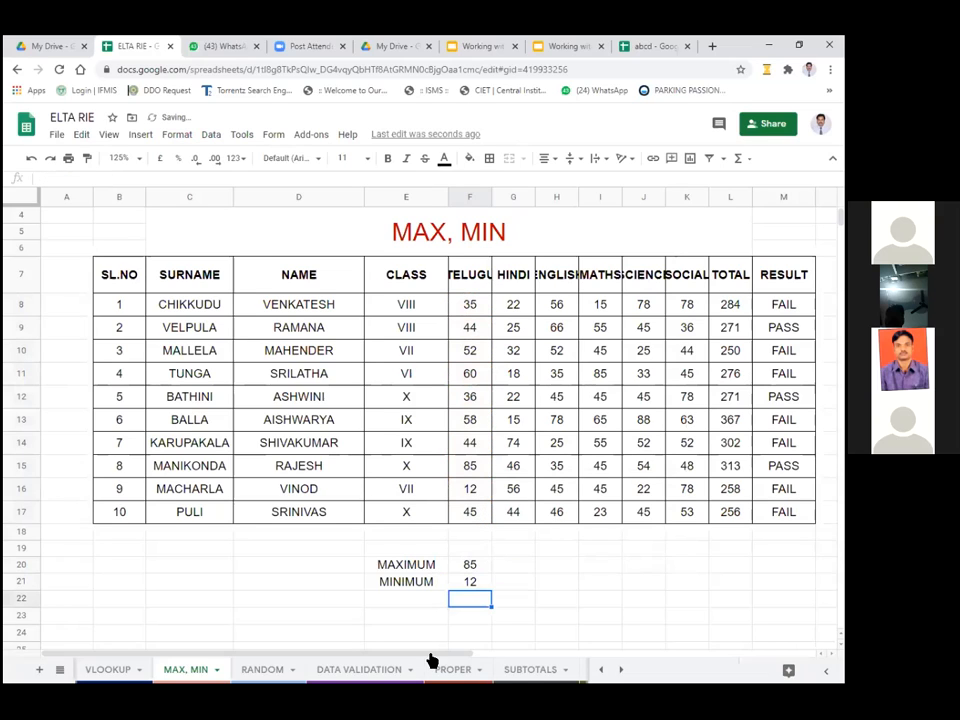
- Compare the Telugu marks in F14:F16 with the maximum and minimum results below the table
{"action": "left_click", "coordinate": [470, 488]}
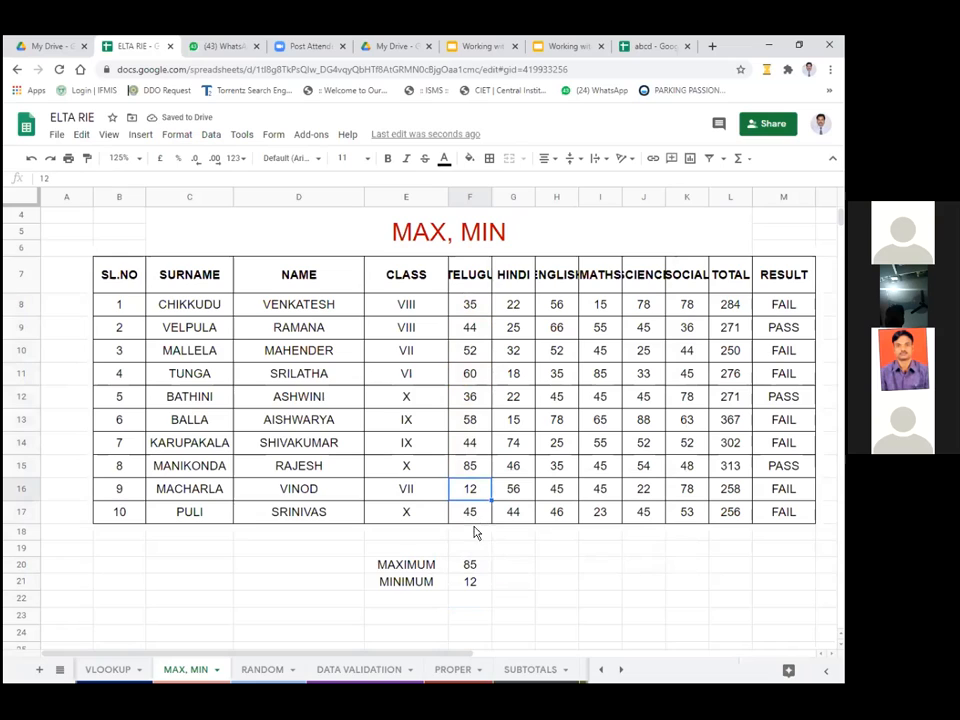
{"action": "left_click", "coordinate": [474, 470]}
{"action": "left_click", "coordinate": [474, 450]}
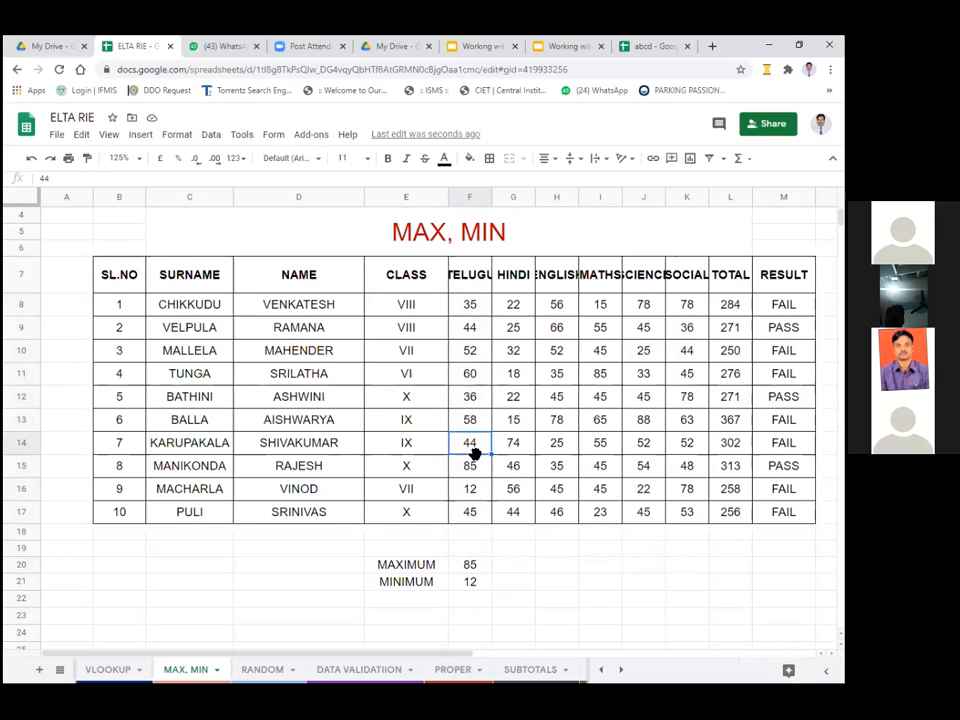
{"action": "left_click", "coordinate": [478, 472]}
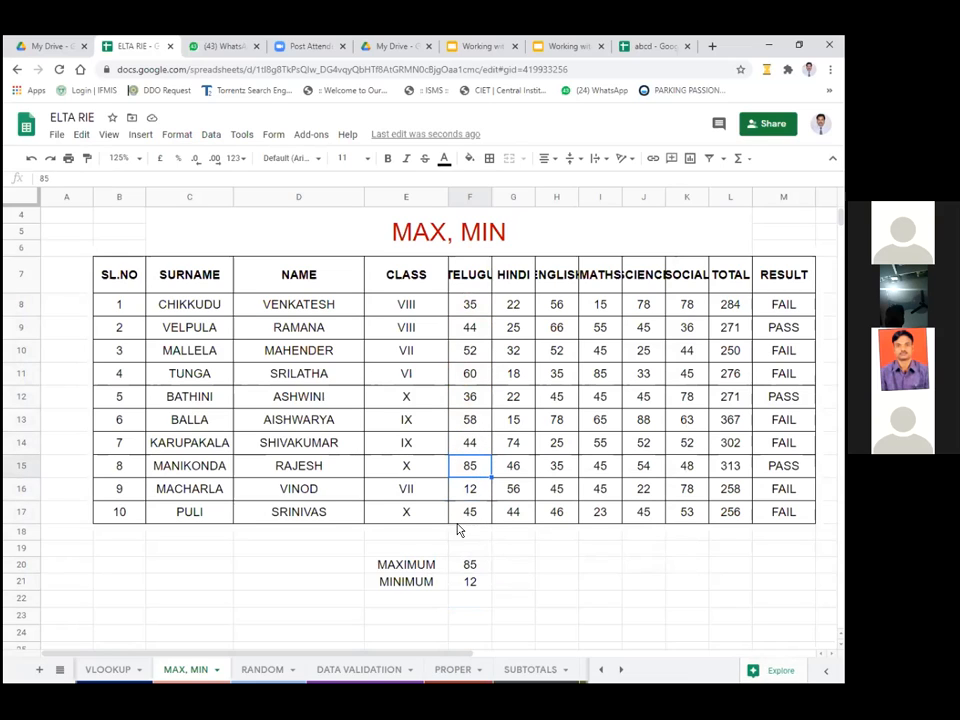
{"action": "left_click", "coordinate": [465, 567]}
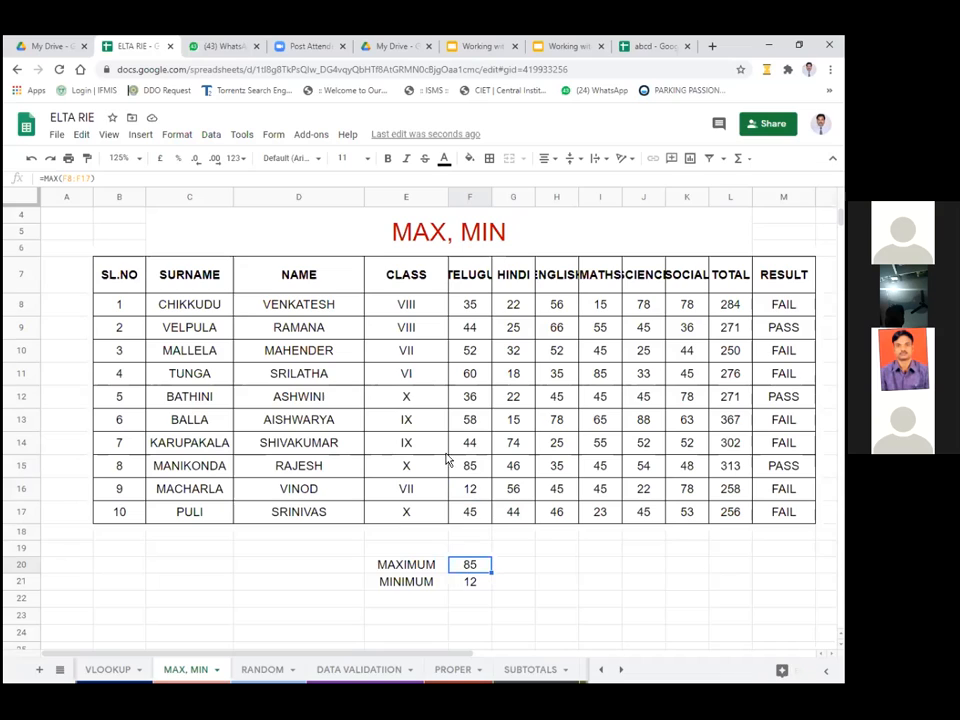
- Switch to the AVERAGES sheet and bring its marks table with the AVG column into view
{"action": "left_click", "coordinate": [448, 242]}
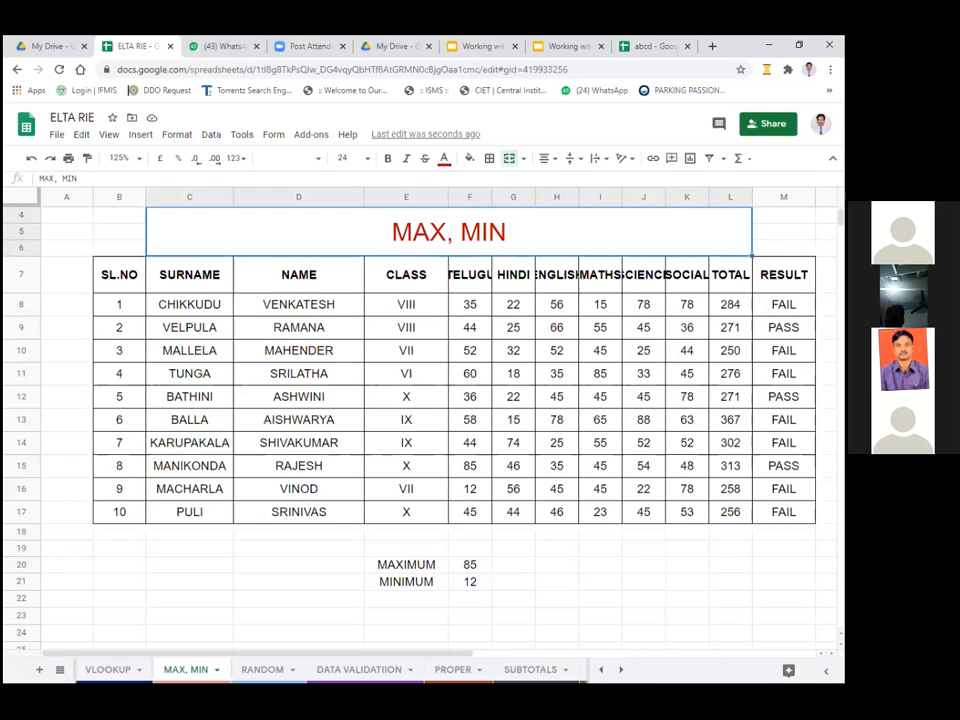
{"action": "left_click", "coordinate": [620, 670]}
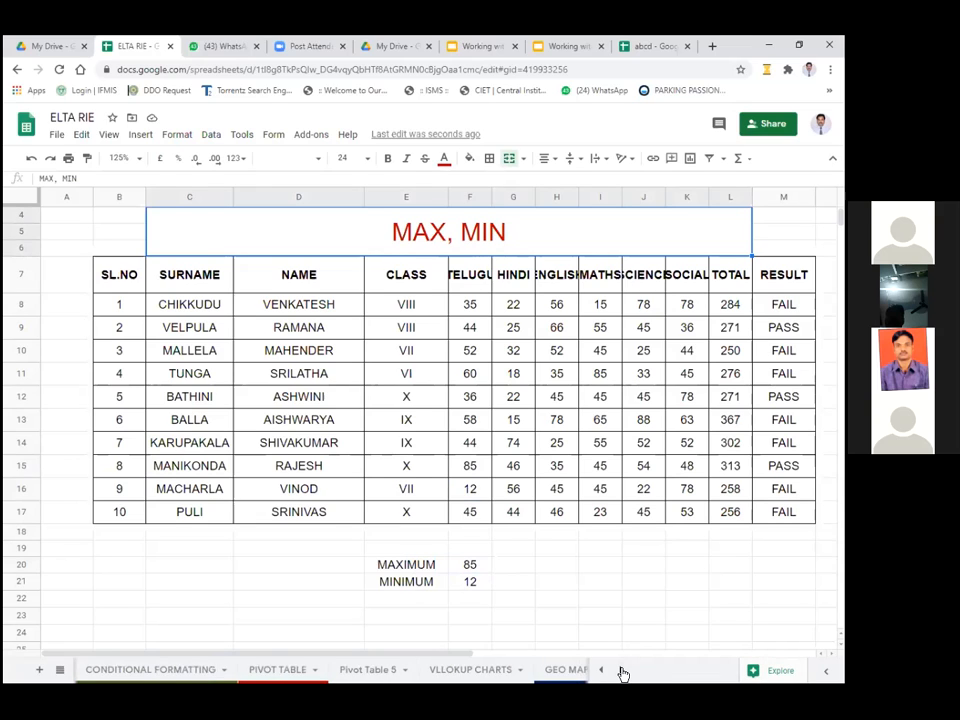
{"action": "left_click", "coordinate": [621, 671]}
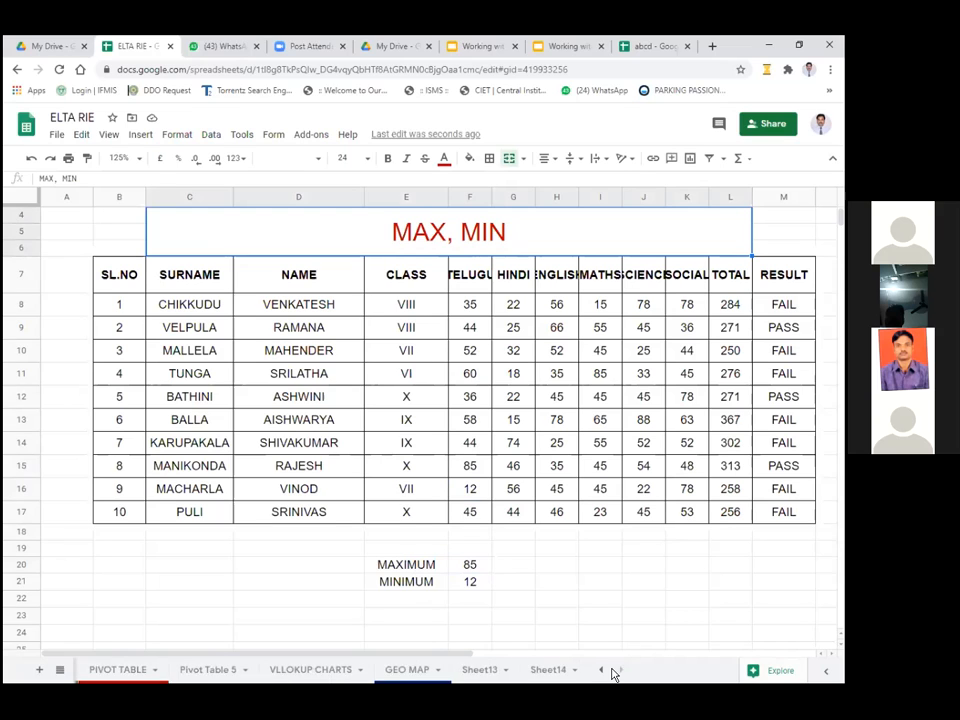
{"action": "left_click", "coordinate": [600, 671]}
{"action": "left_click", "coordinate": [600, 671]}
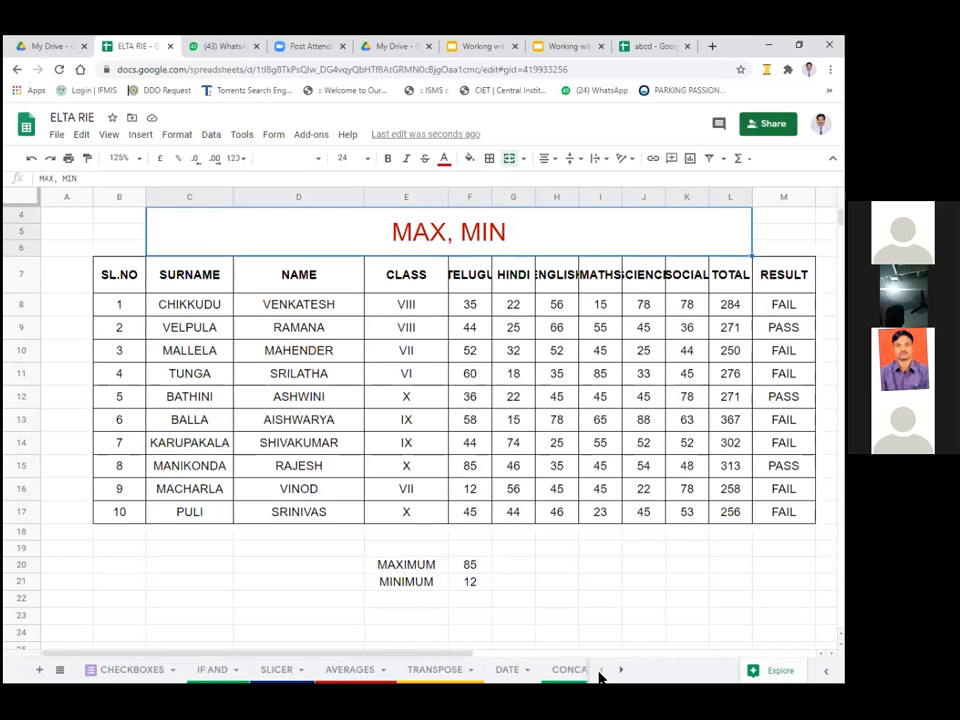
{"action": "left_click", "coordinate": [358, 670]}
{"action": "scroll", "coordinate": [505, 389], "scroll_direction": "up", "scroll_amount": 5}
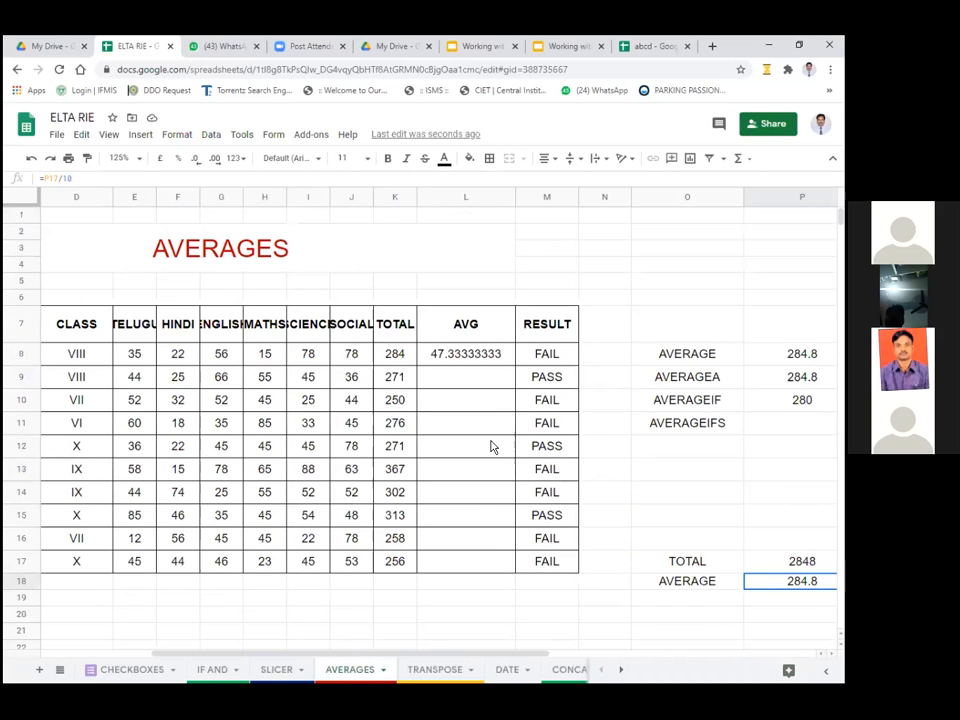
{"action": "scroll", "coordinate": [338, 660], "scroll_direction": "left", "scroll_amount": 3}
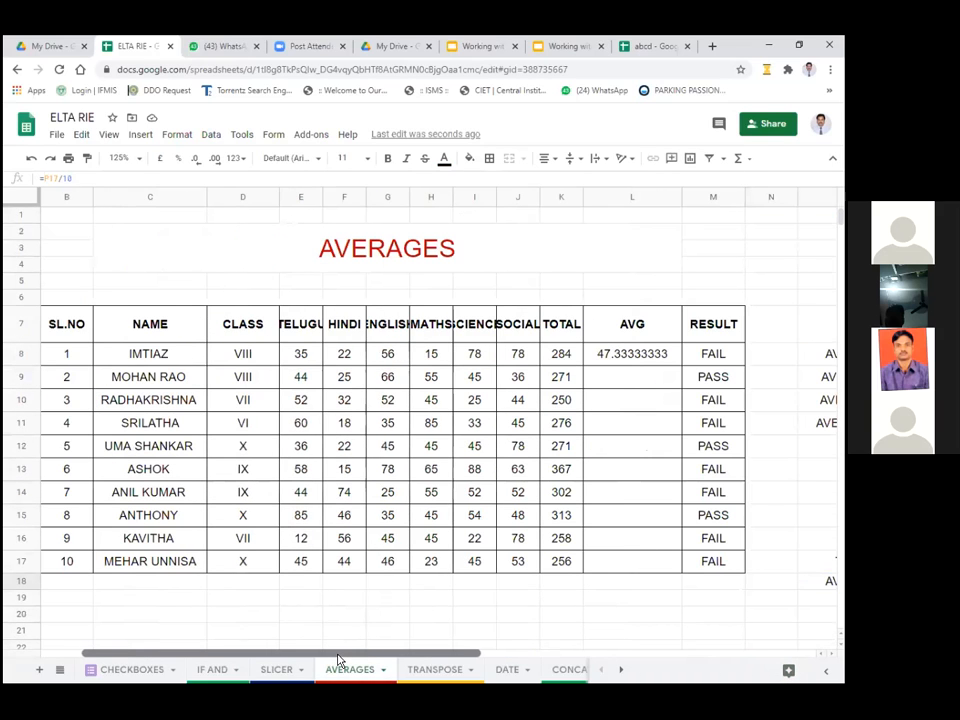
- Clear the existing average in cell L8 and enter =AVERAGE(E8:J8) for the first student's six subject marks
{"action": "left_click", "coordinate": [640, 363]}
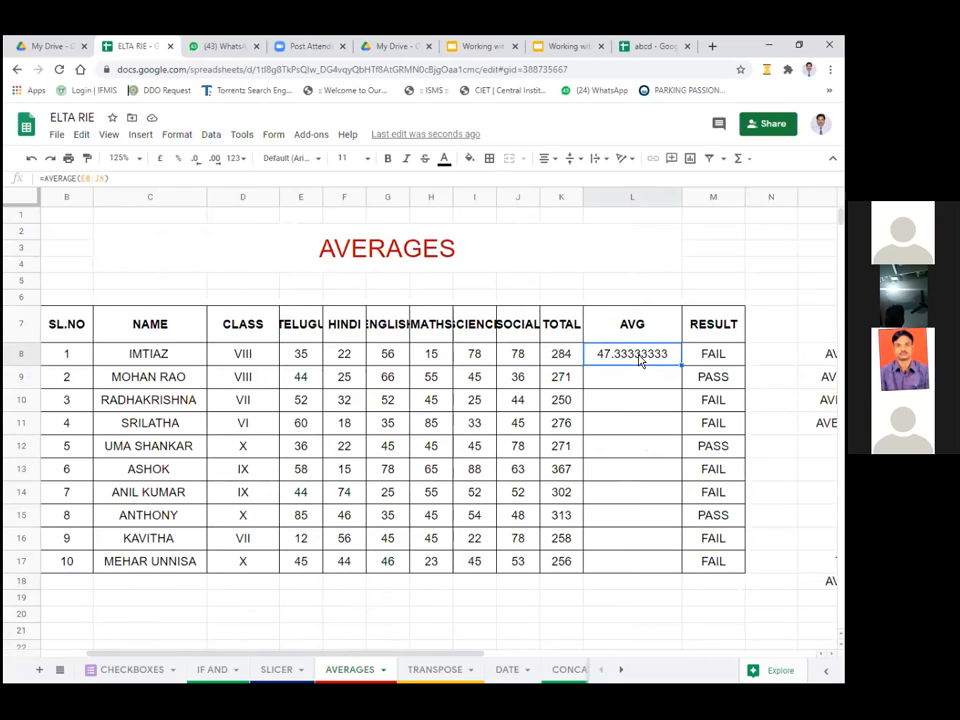
{"action": "left_click", "coordinate": [614, 384]}
{"action": "left_click", "coordinate": [614, 353]}
{"action": "key", "text": "Delete"}
{"action": "type", "text": "=AVE"}
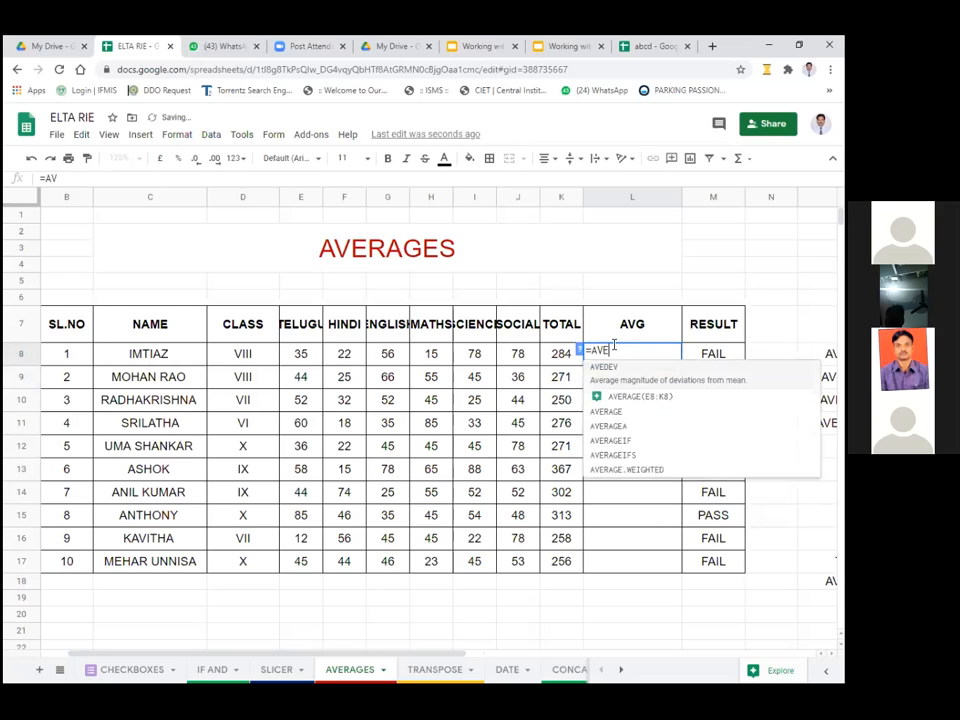
{"action": "type", "text": "RAGE"}
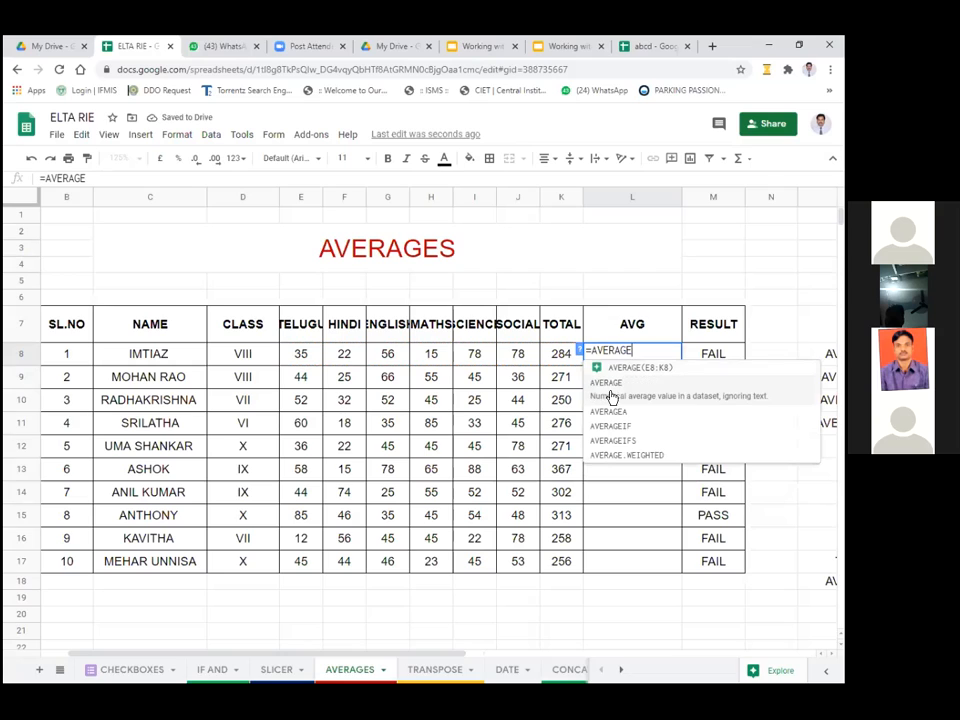
{"action": "left_click", "coordinate": [613, 393]}
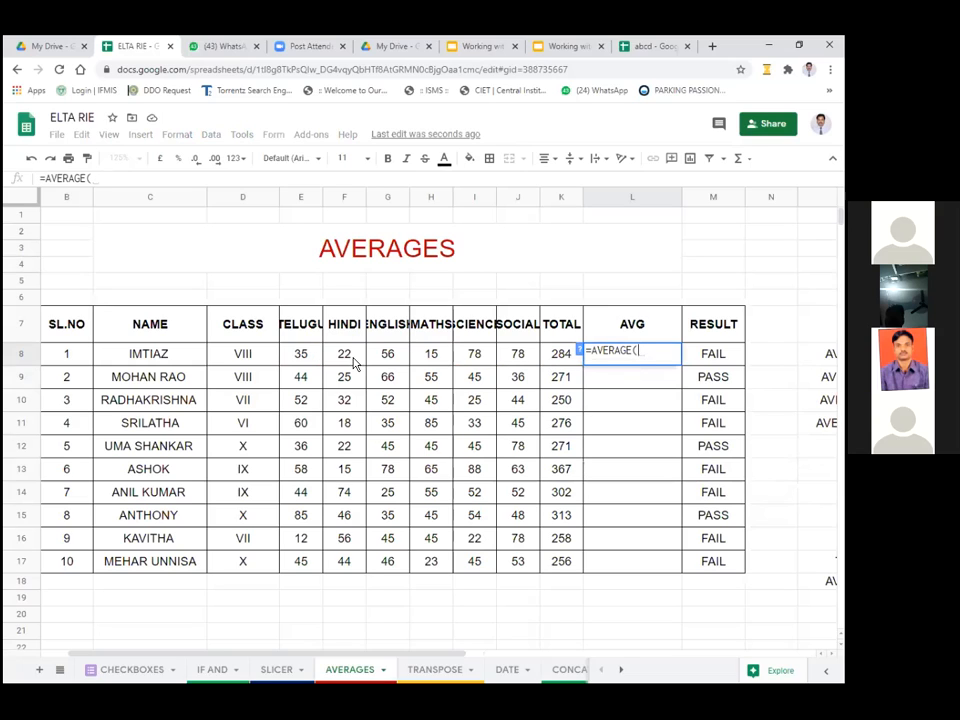
{"action": "left_click", "coordinate": [303, 357]}
{"action": "left_click_drag", "start_coordinate": [313, 358], "coordinate": [533, 365]}
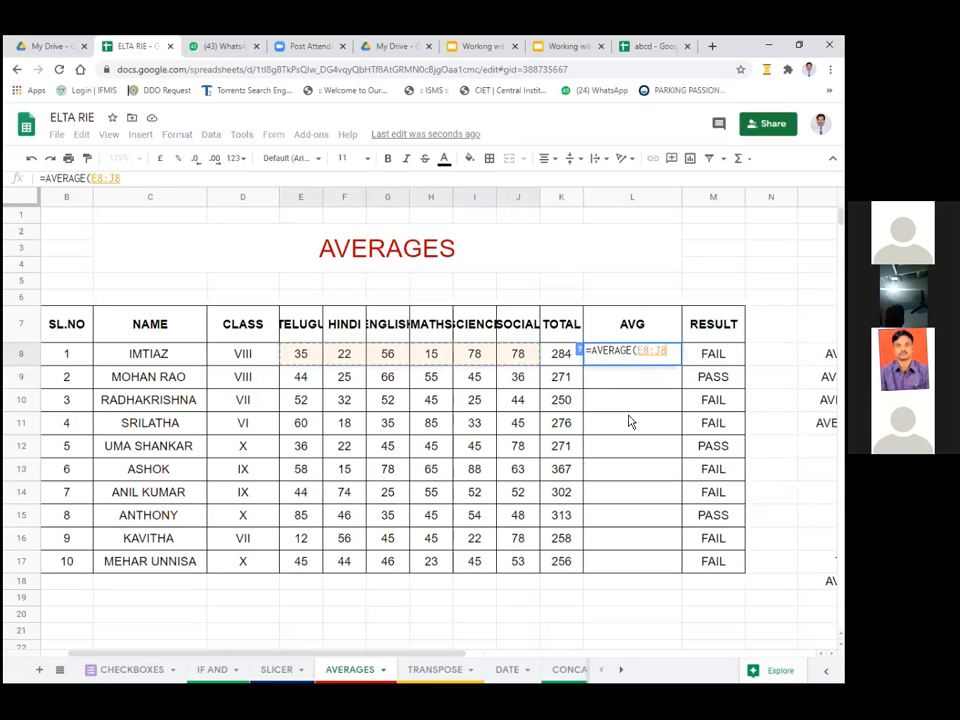
{"action": "type", "text": ")"}
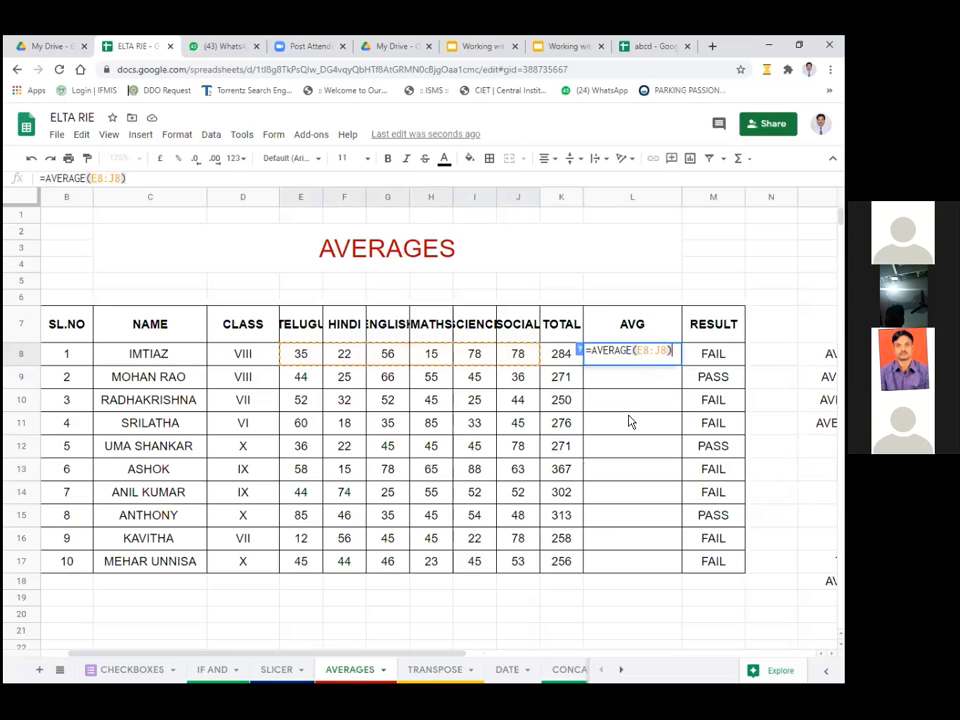
{"action": "key", "text": "Return"}
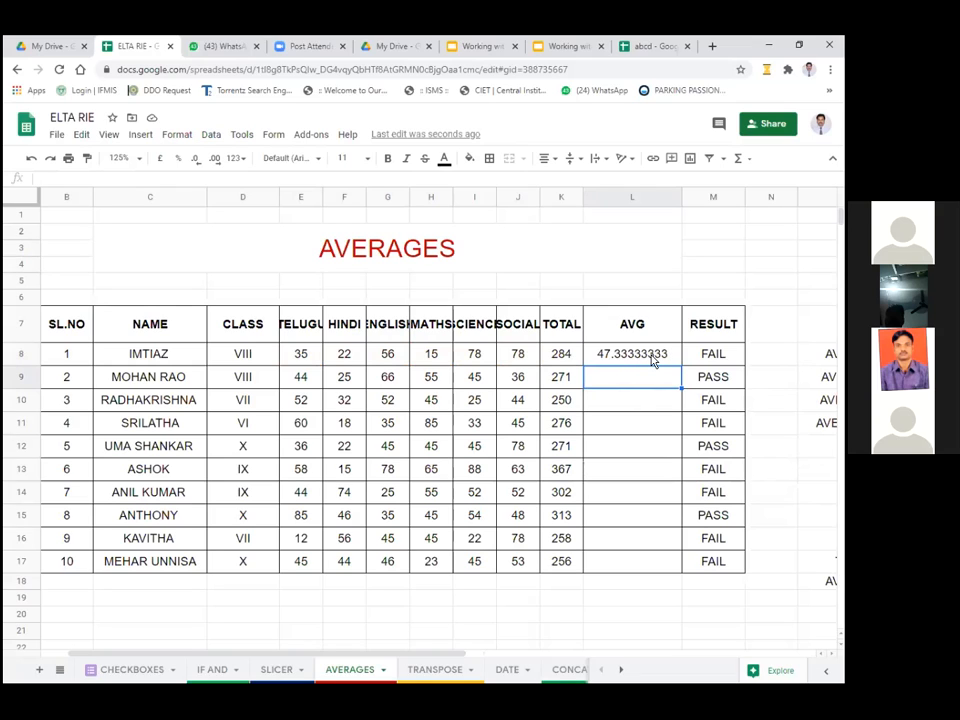
- Change the L8 formula to =ROUND(AVERAGE(E8:J8),0) and fill it down the AVG column through L17
{"action": "left_click", "coordinate": [650, 360]}
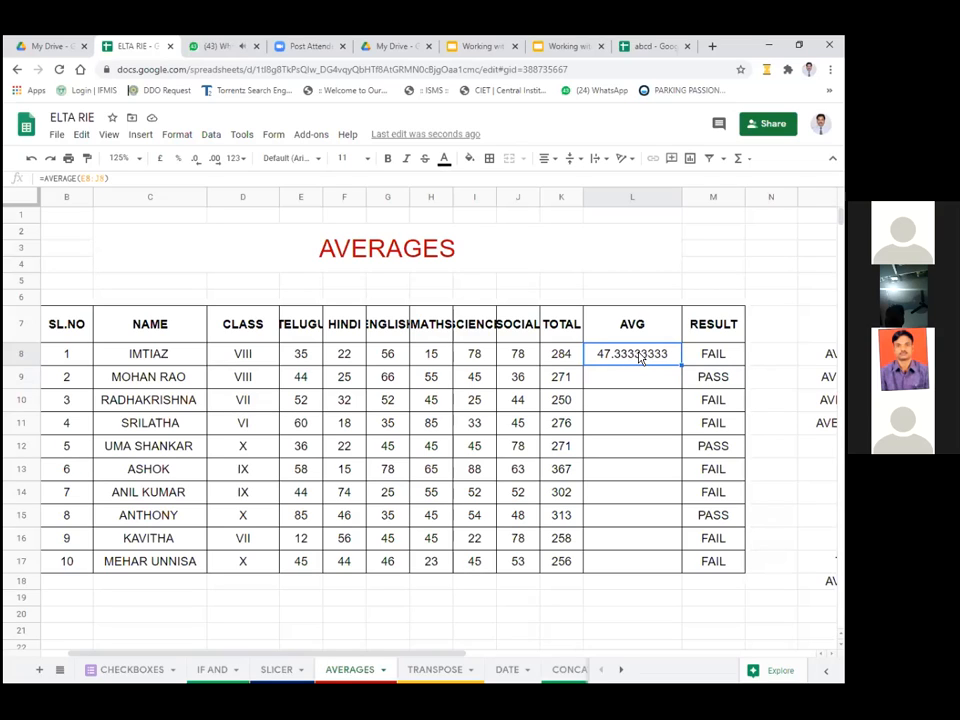
{"action": "double_click", "coordinate": [643, 352]}
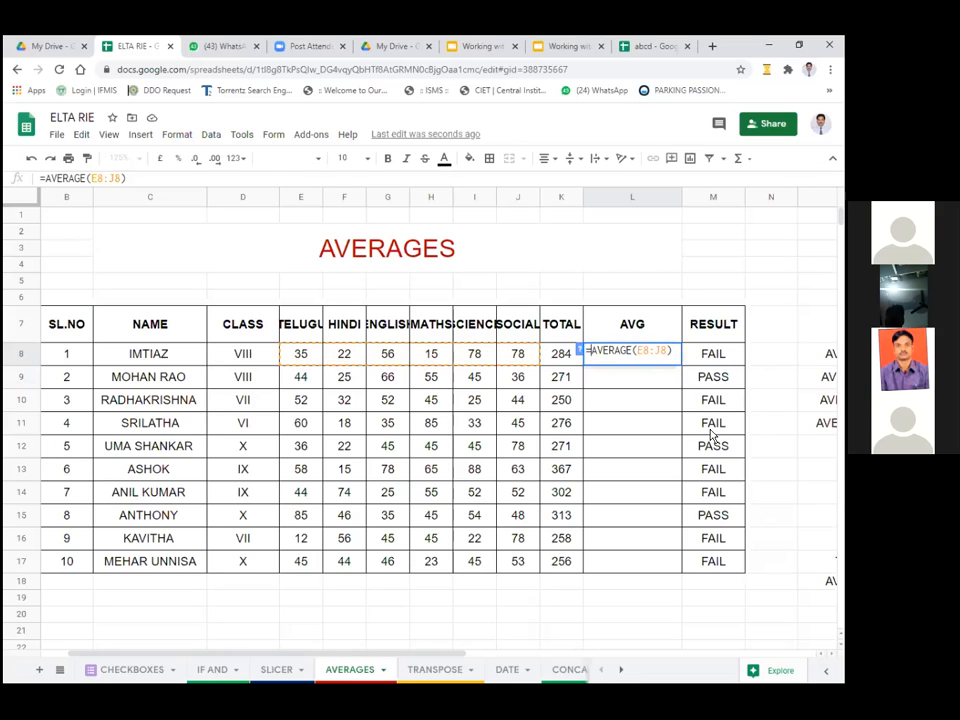
{"action": "type", "text": "ROUND"}
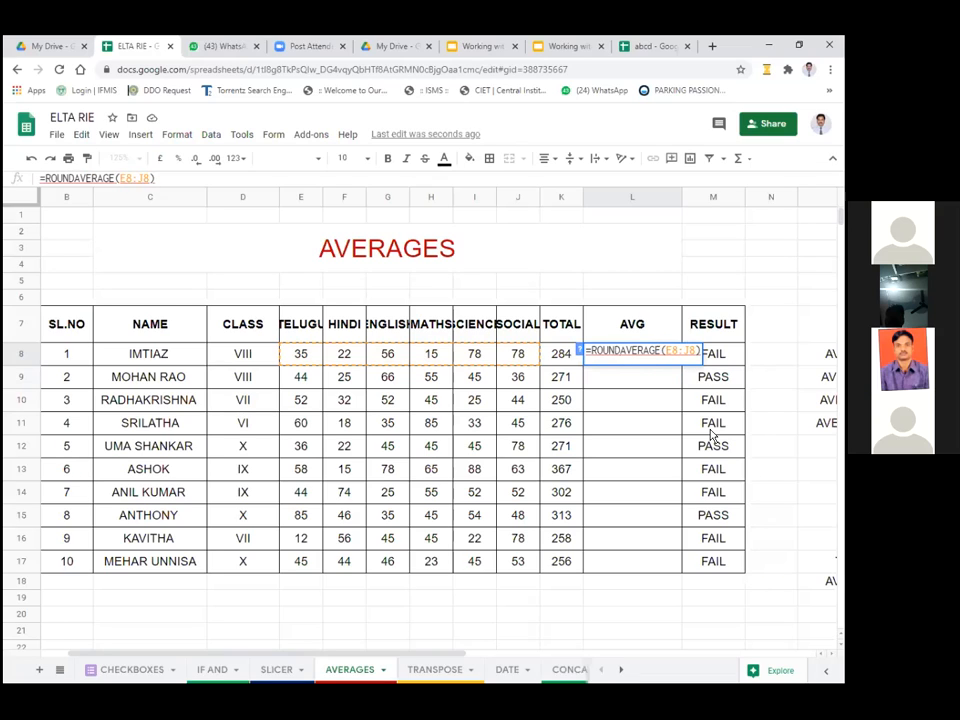
{"action": "type", "text": "("}
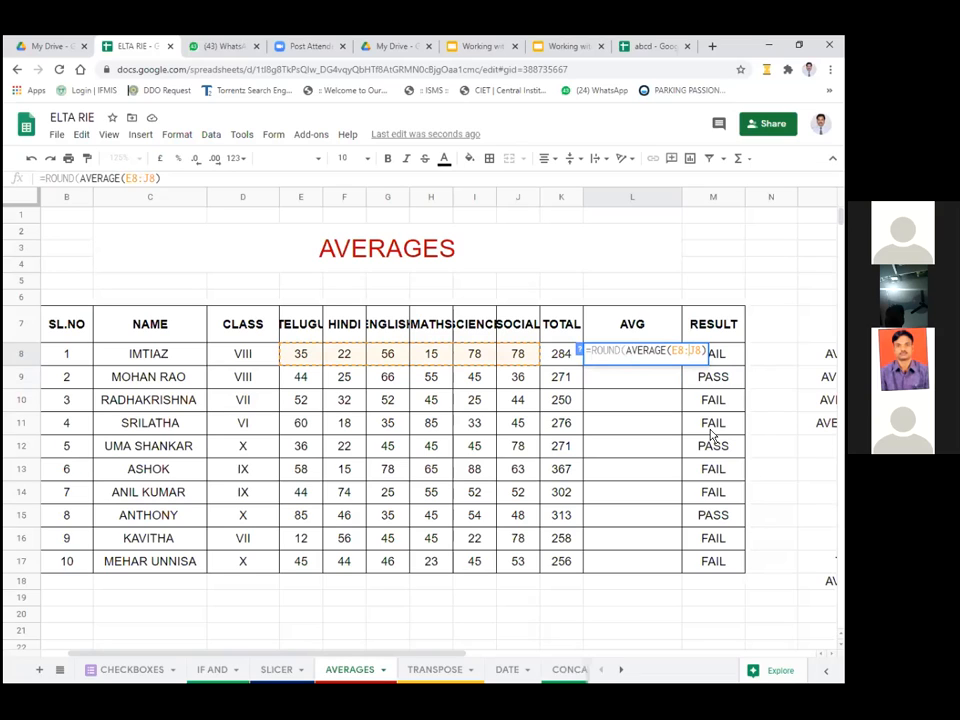
{"action": "type", "text": ",0"}
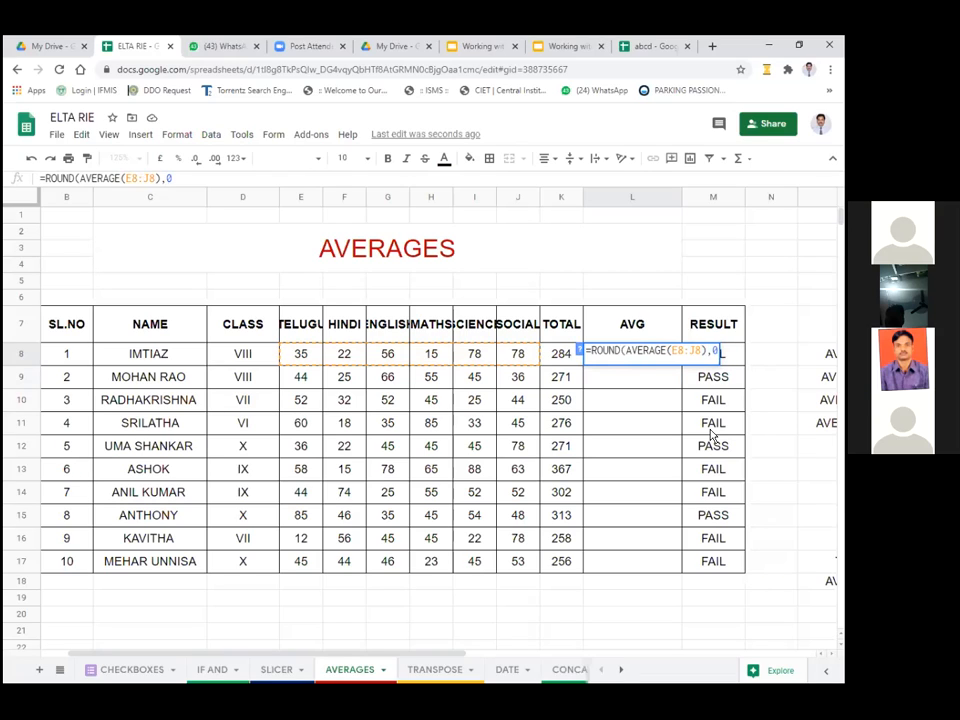
{"action": "type", "text": ")"}
{"action": "key", "text": "Return"}
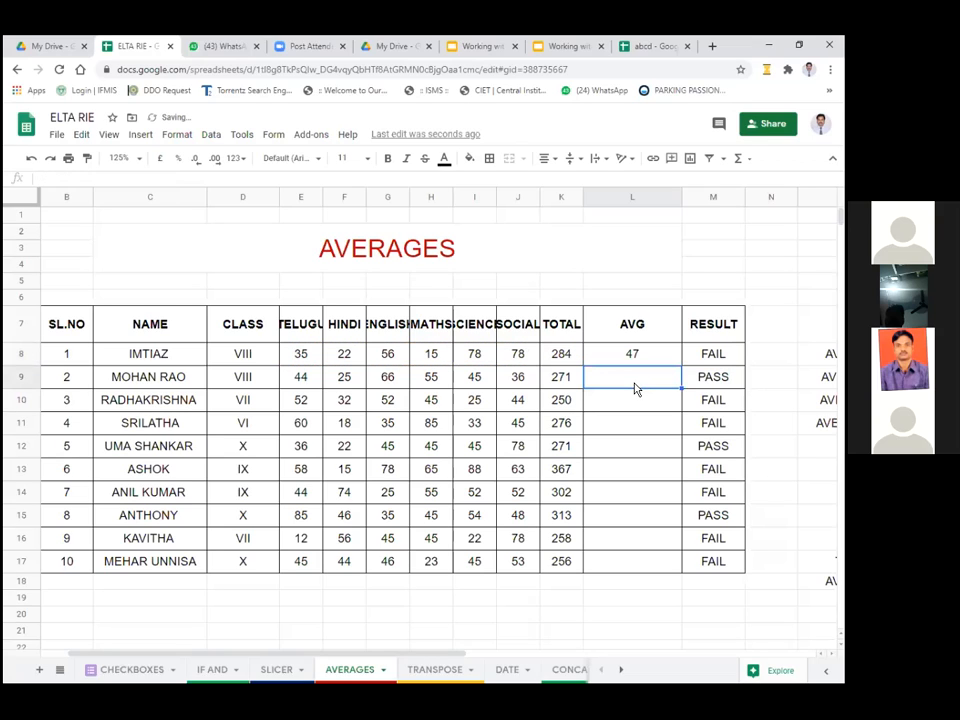
{"action": "left_click", "coordinate": [631, 356]}
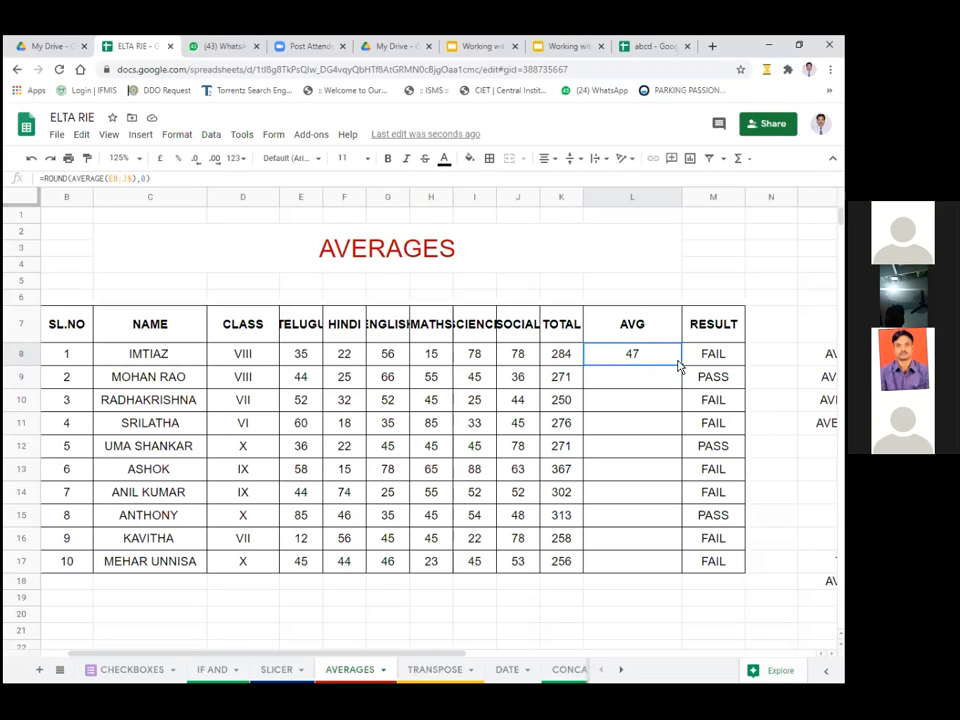
{"action": "left_click_drag", "start_coordinate": [681, 372], "coordinate": [674, 586]}
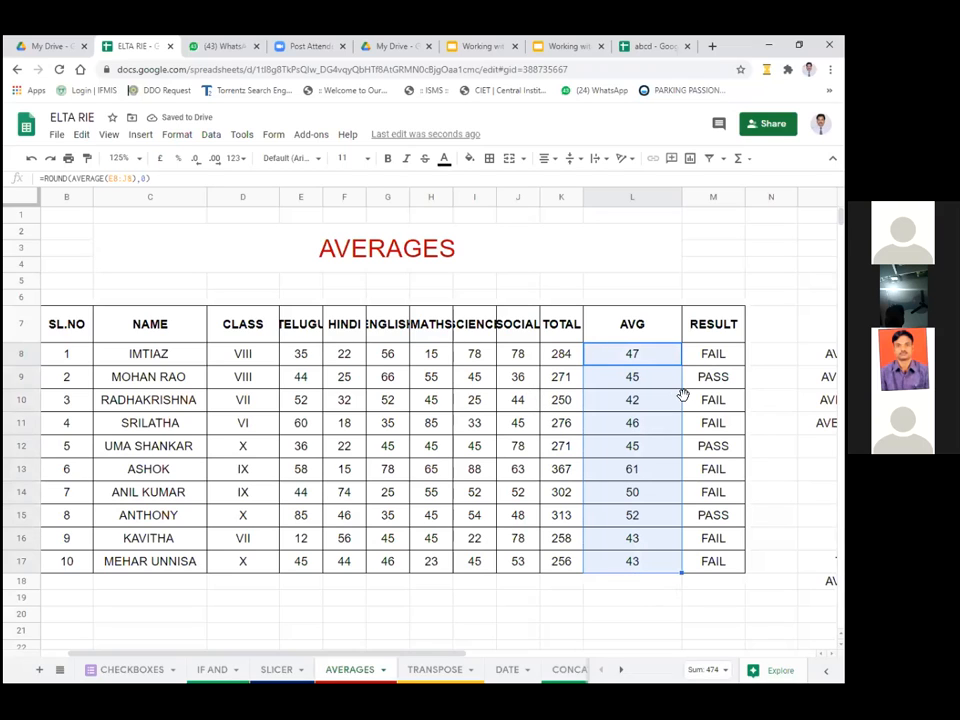
- Examine the AVERAGE and AVERAGEA comparison beside the number list in rows 34 to 44
{"action": "scroll", "coordinate": [682, 389], "scroll_direction": "down", "scroll_amount": 6}
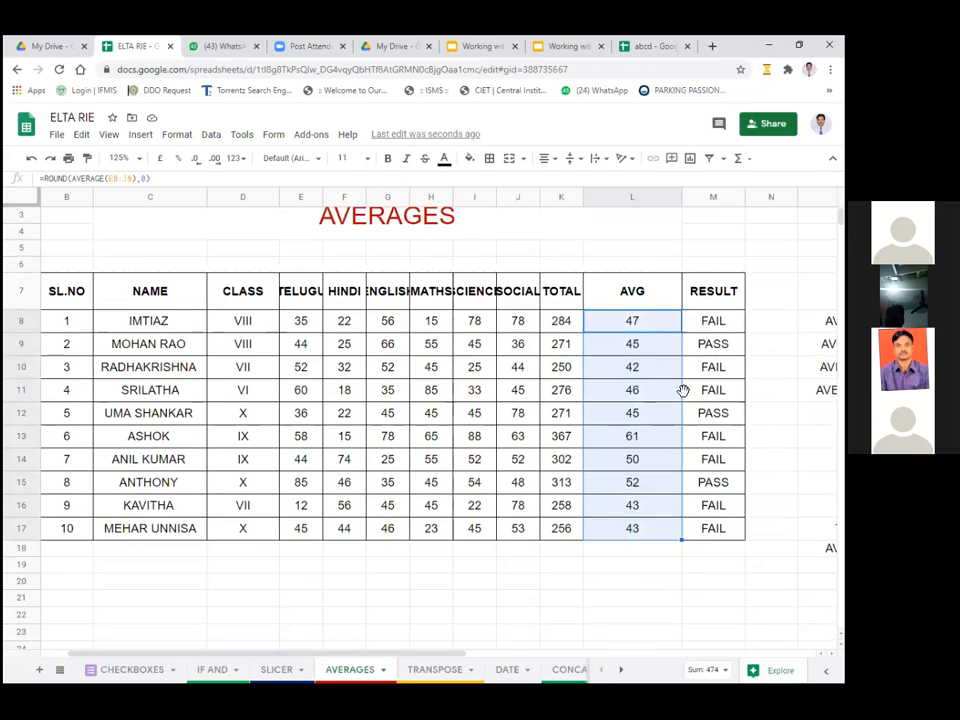
{"action": "scroll", "coordinate": [680, 402], "scroll_direction": "down", "scroll_amount": 2}
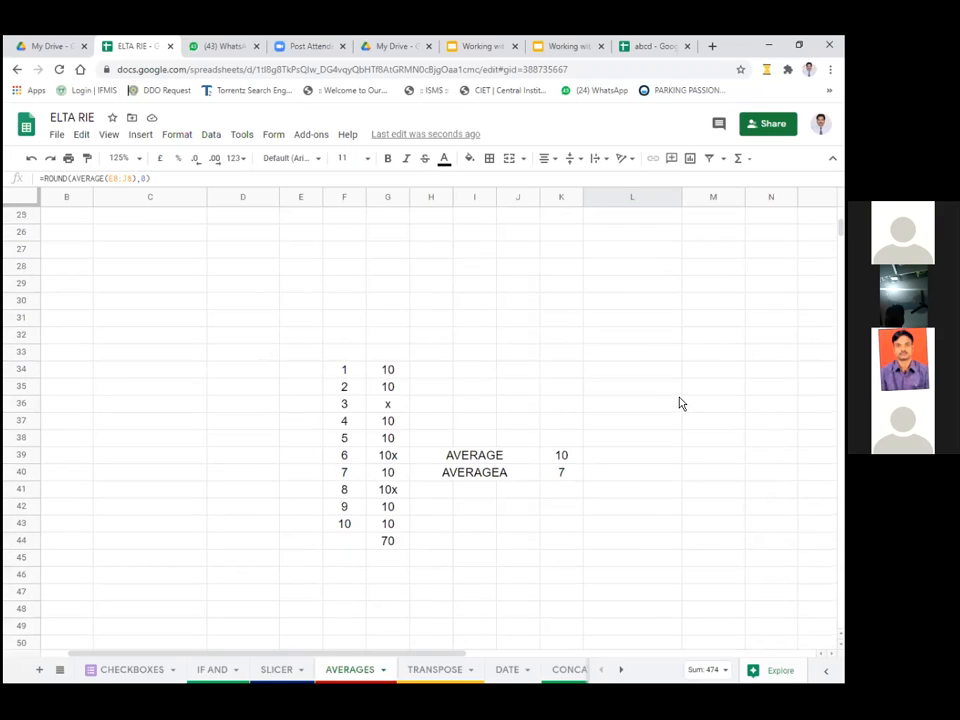
{"action": "left_click", "coordinate": [488, 460]}
{"action": "left_click", "coordinate": [470, 472]}
{"action": "left_click", "coordinate": [476, 457]}
{"action": "left_click", "coordinate": [485, 473]}
{"action": "scroll", "coordinate": [655, 410], "scroll_direction": "up", "scroll_amount": 3}
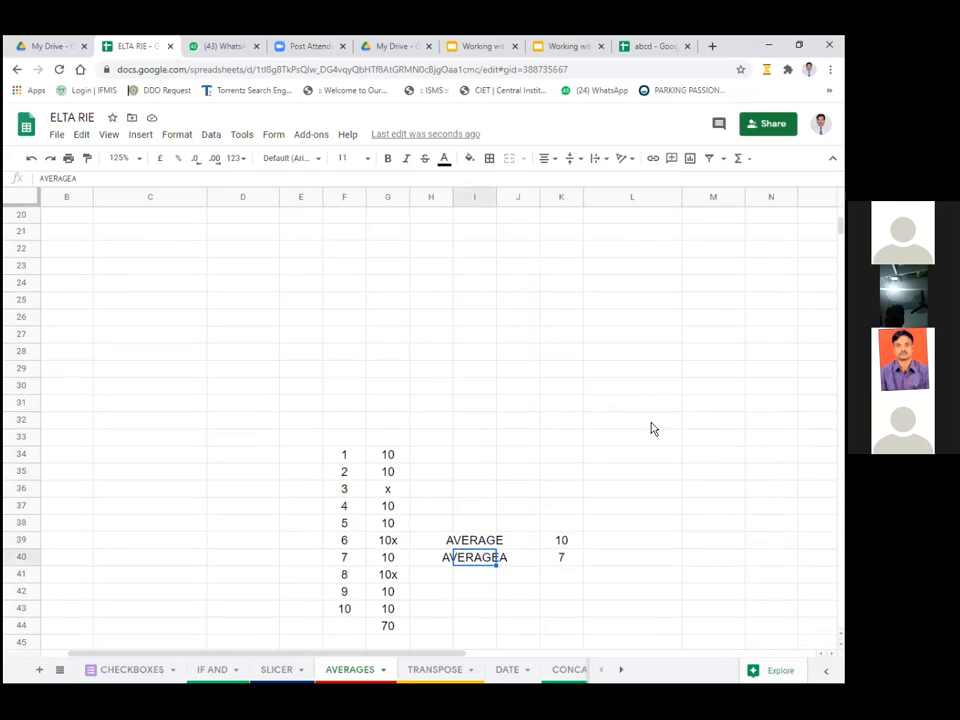
{"action": "left_click_drag", "start_coordinate": [431, 647], "coordinate": [517, 647]}
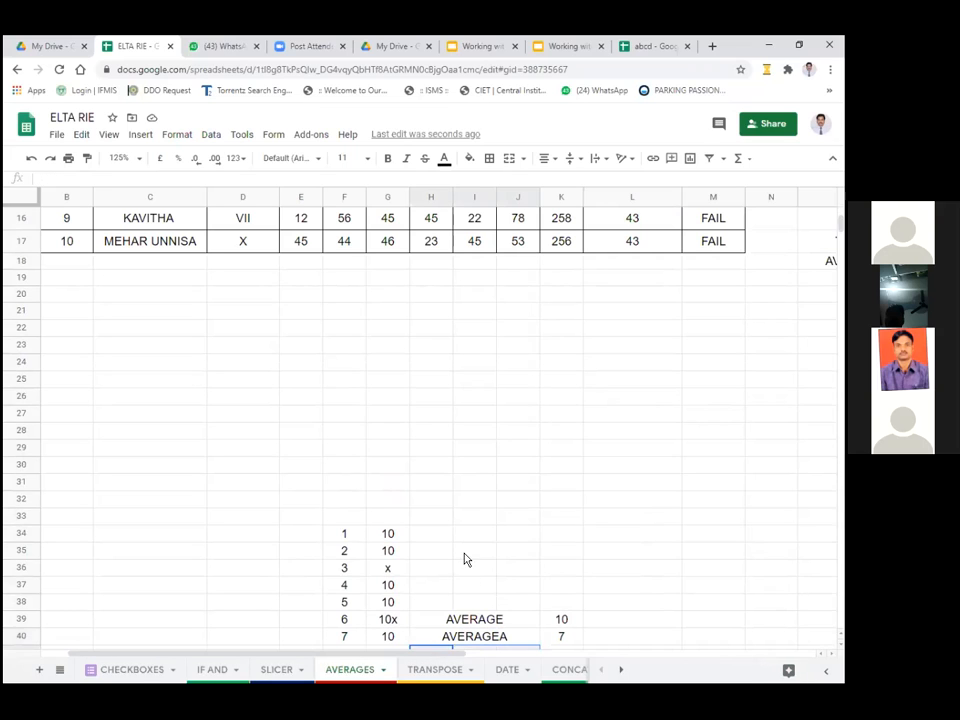
{"action": "scroll", "coordinate": [468, 530], "scroll_direction": "down", "scroll_amount": 3}
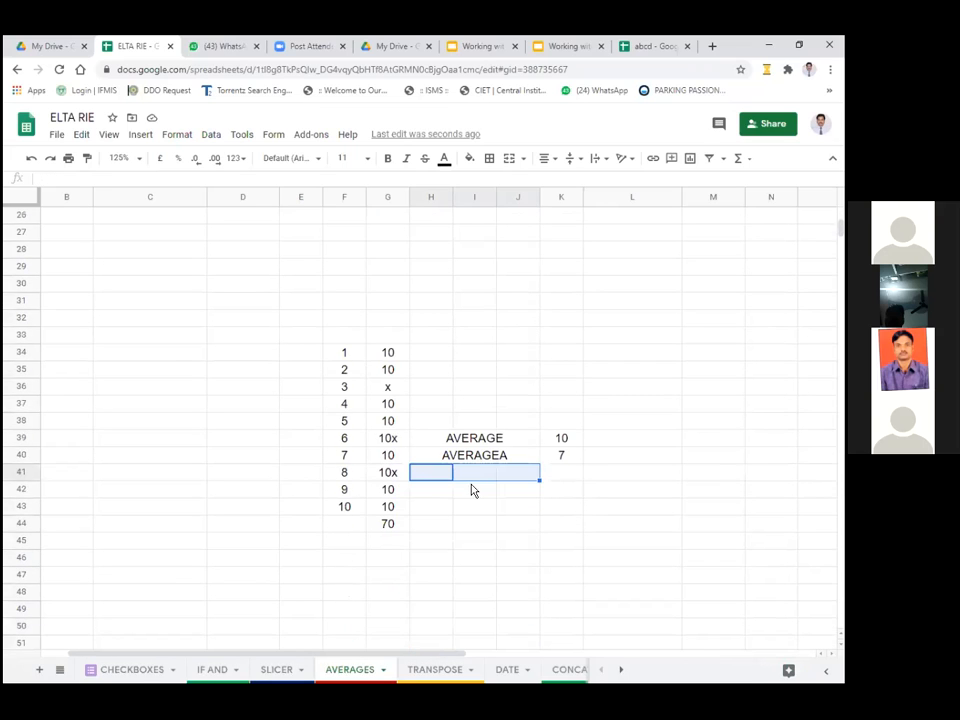
- Fill the value 10 from cell G34 down through G43, replacing the text entries in the list
{"action": "left_click", "coordinate": [392, 387]}
{"action": "left_click", "coordinate": [397, 355]}
{"action": "left_click_drag", "start_coordinate": [409, 362], "coordinate": [406, 516]}
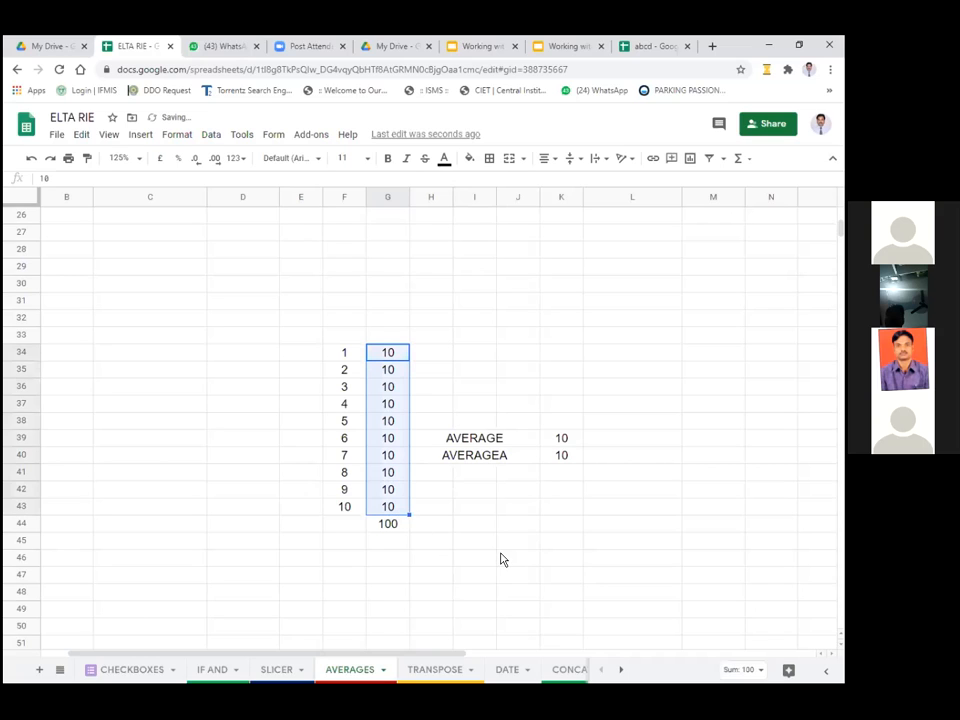
{"action": "left_click", "coordinate": [504, 558]}
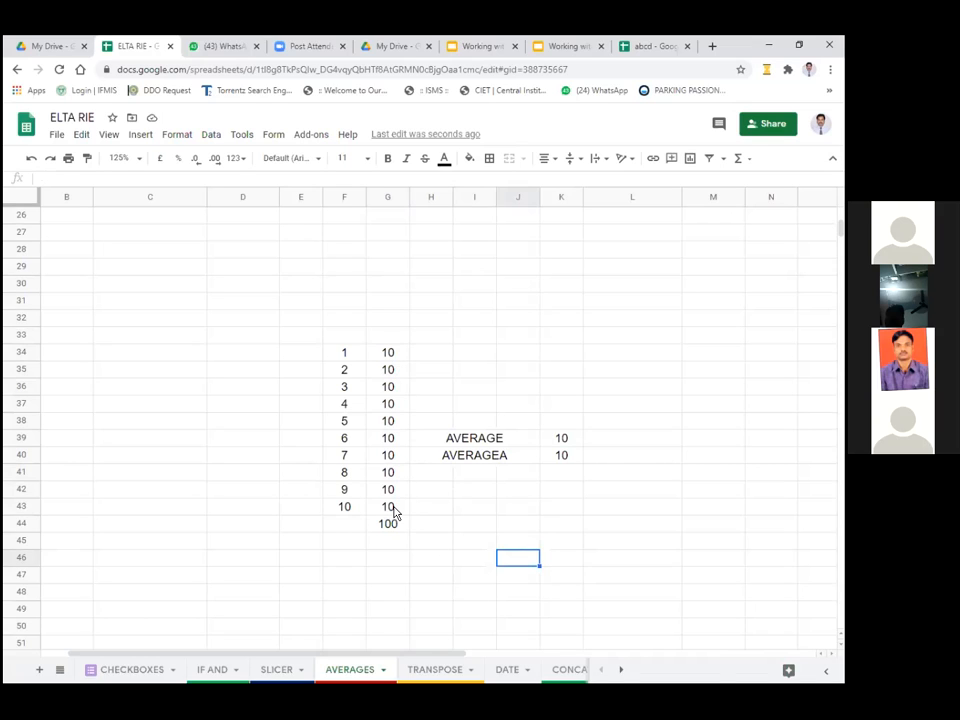
- Enter =AVERAGE(G34:G43) in cell K39 beside the AVERAGE label
{"action": "left_click", "coordinate": [562, 440]}
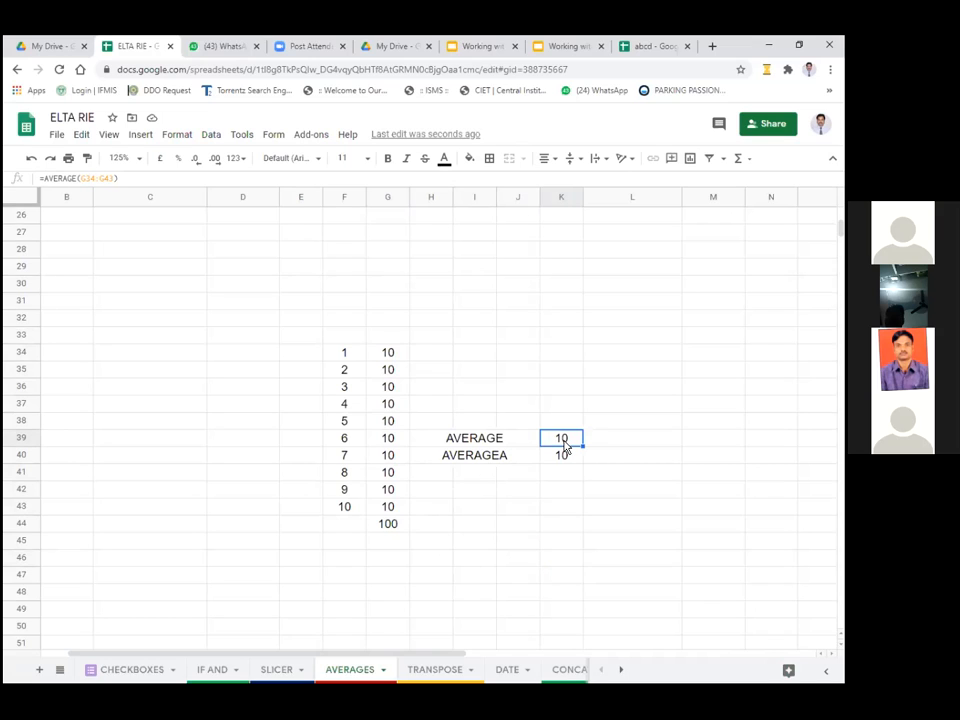
{"action": "type", "text": "="}
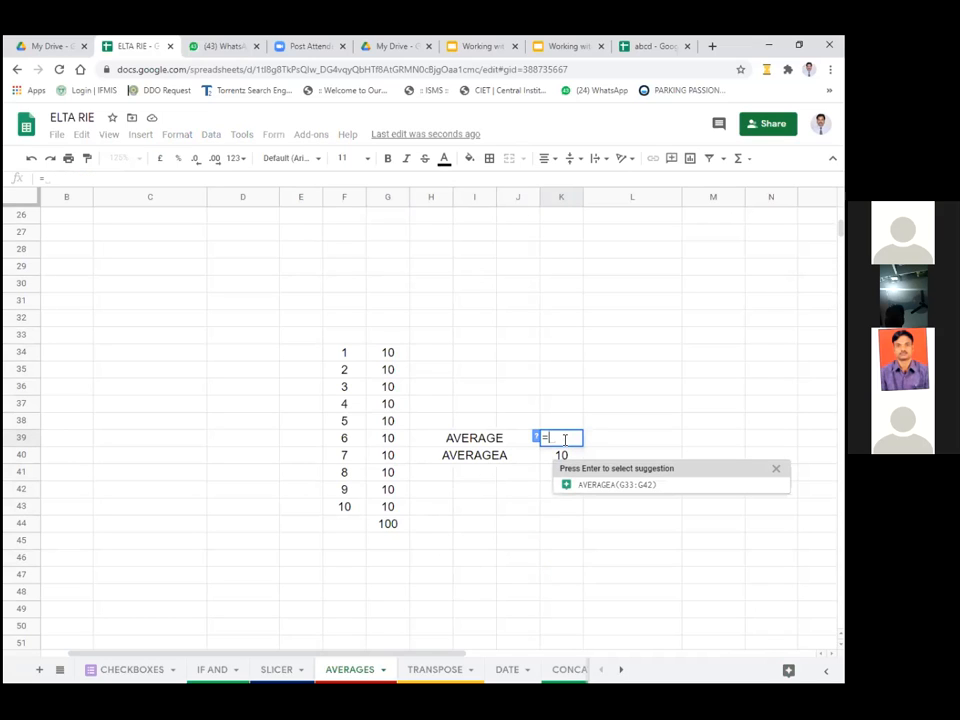
{"action": "type", "text": "AVERAGE"}
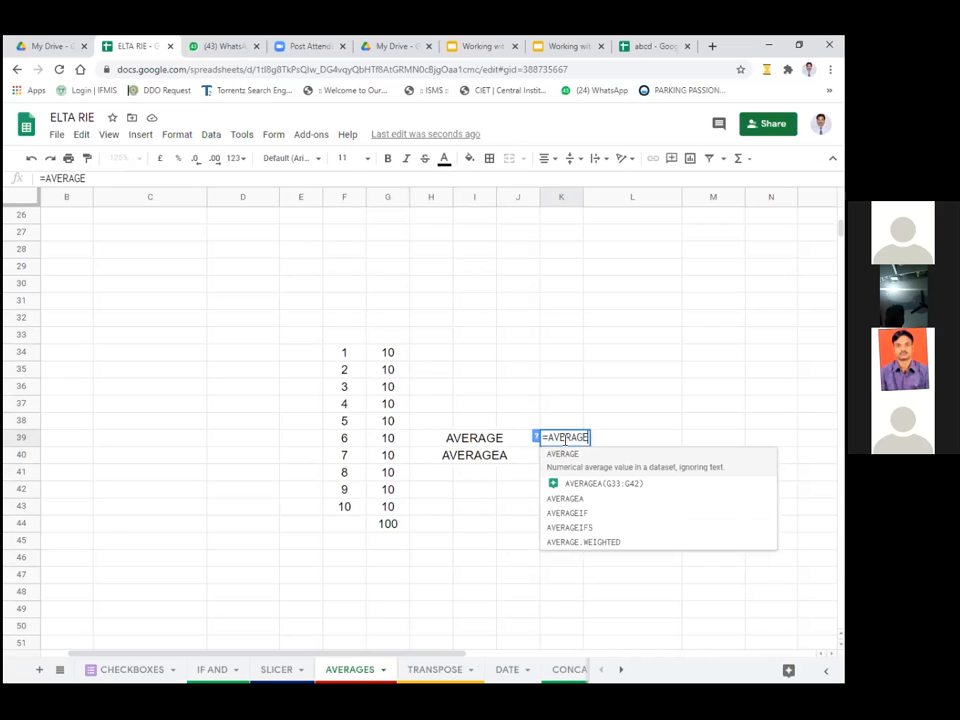
{"action": "type", "text": "("}
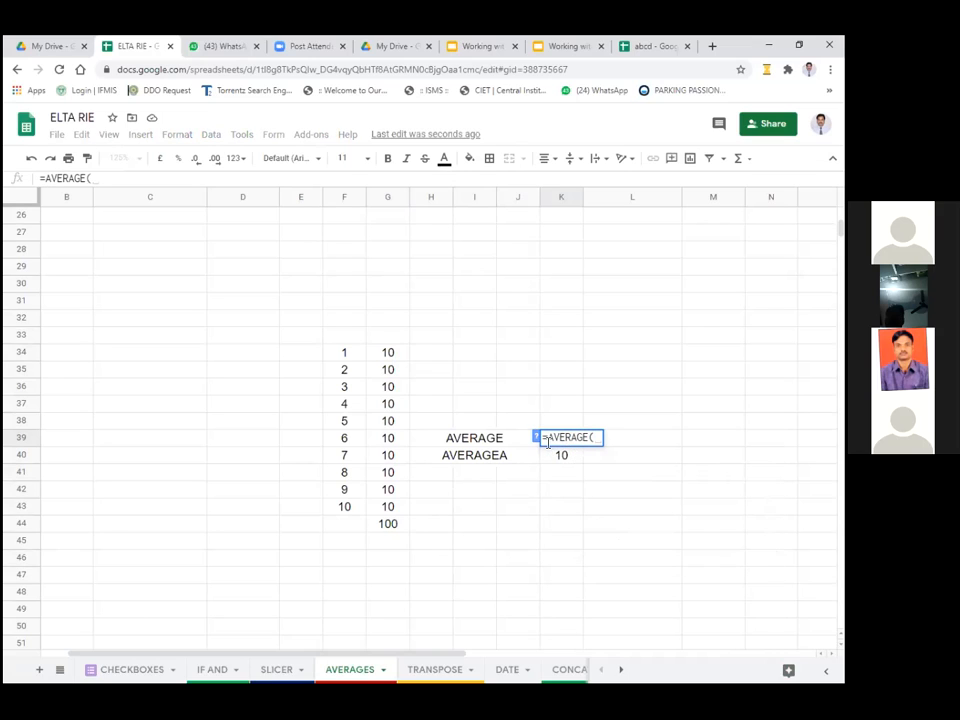
{"action": "left_click_drag", "start_coordinate": [390, 357], "coordinate": [403, 512]}
{"action": "type", "text": ")"}
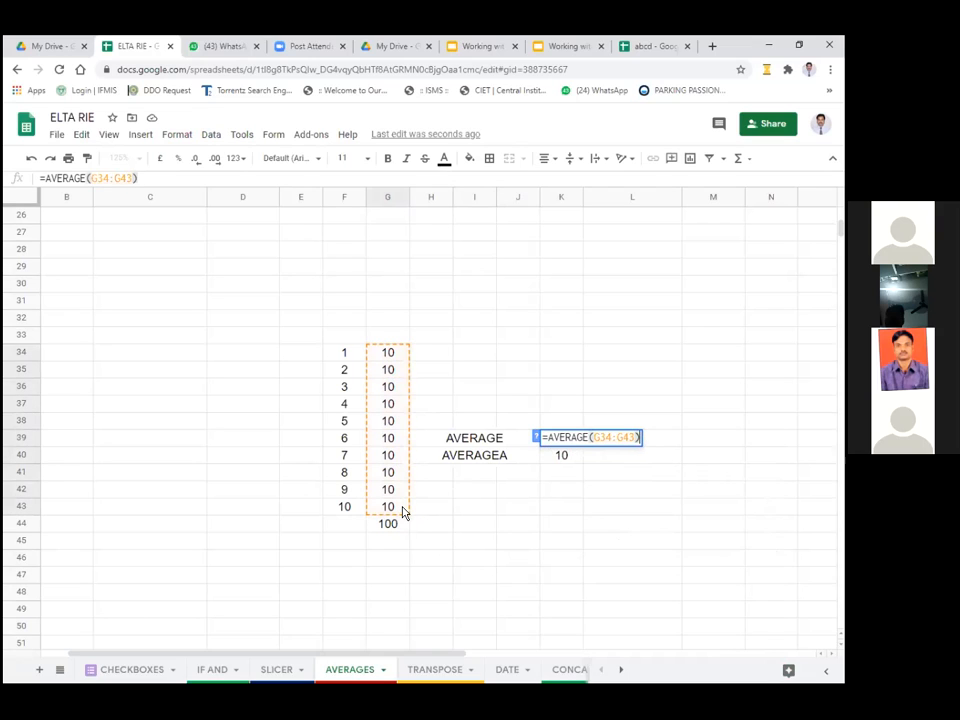
{"action": "key", "text": "Return"}
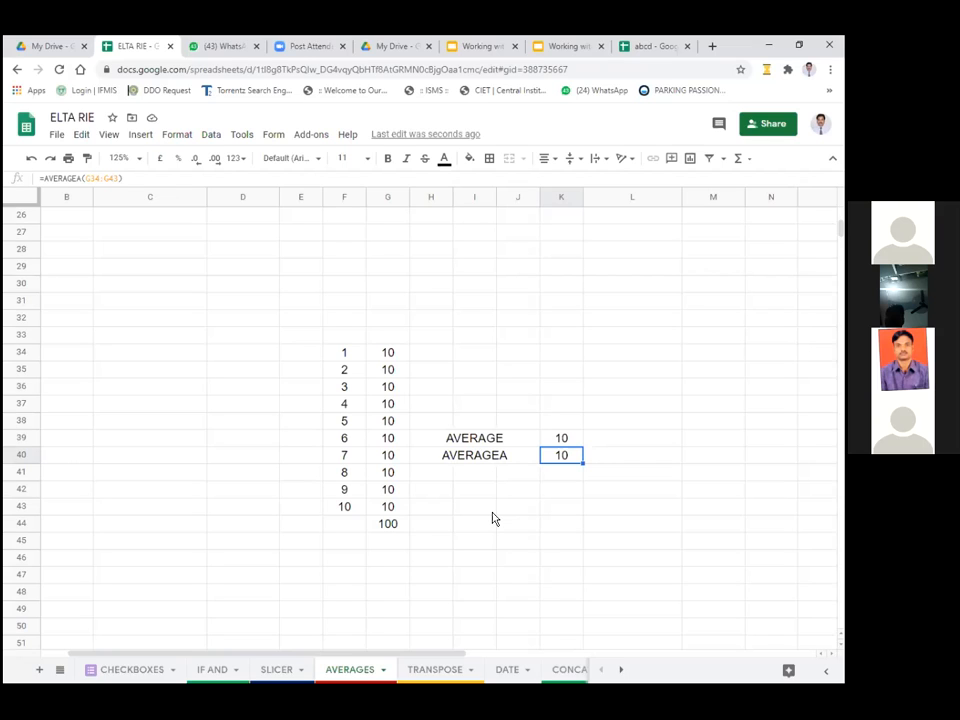
- Enter =AVERAGEA(G34:G43) in cell K40 beside the AVERAGEA label
{"action": "type", "text": "="}
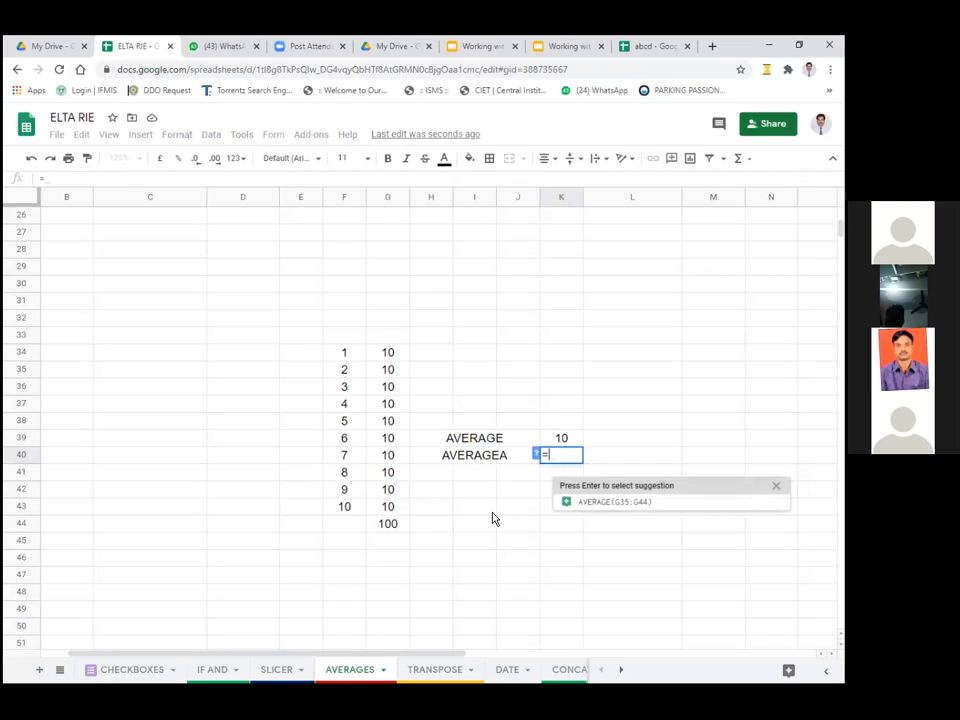
{"action": "type", "text": "AVERA"}
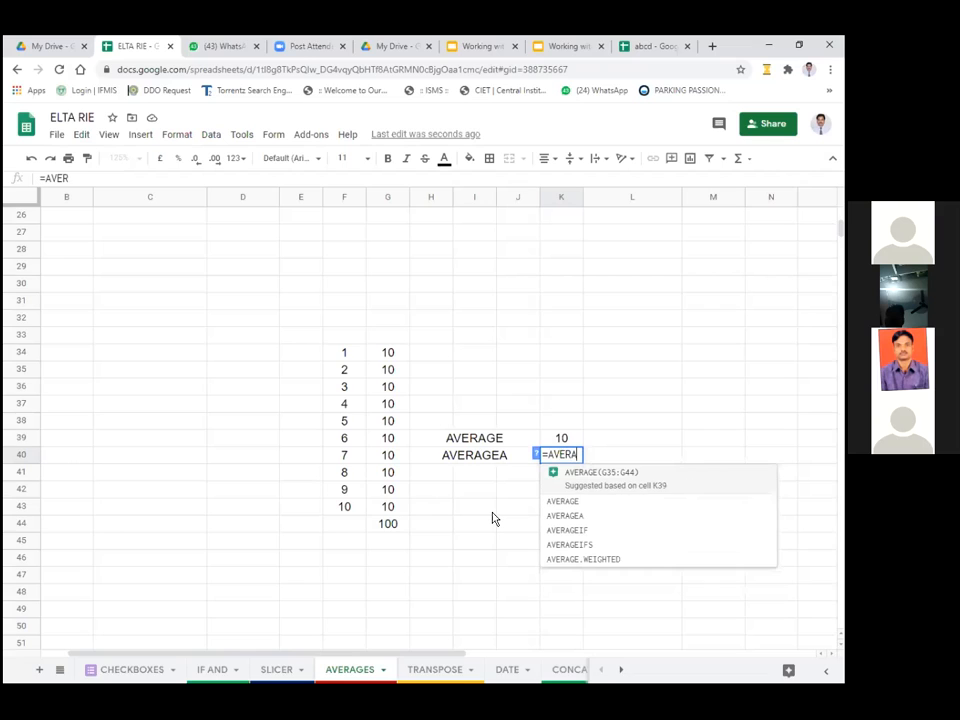
{"action": "type", "text": "GEA"}
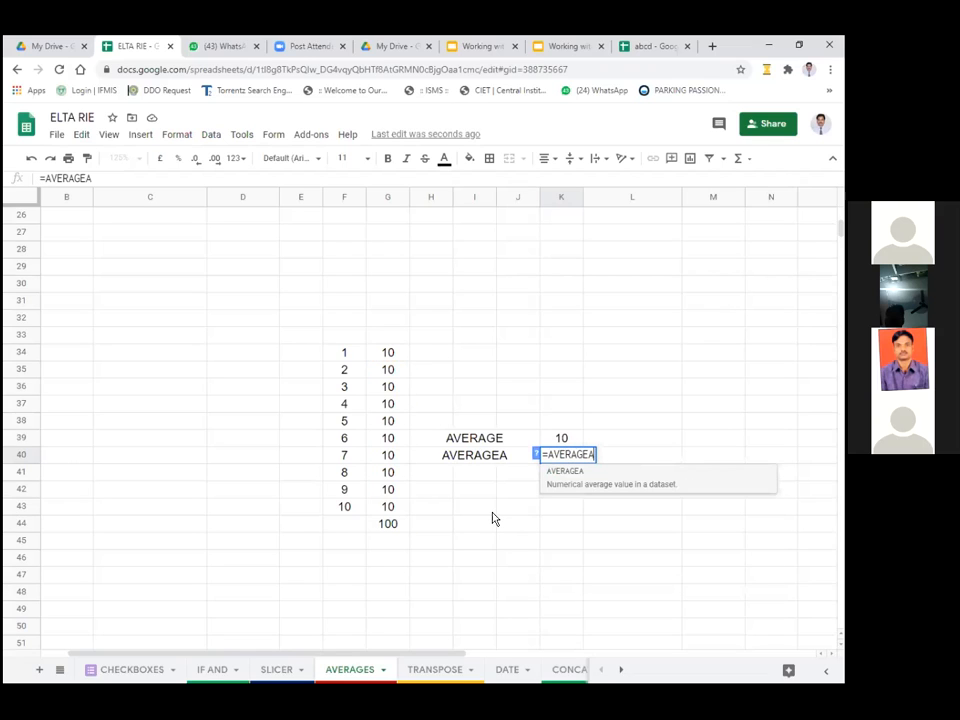
{"action": "type", "text": "("}
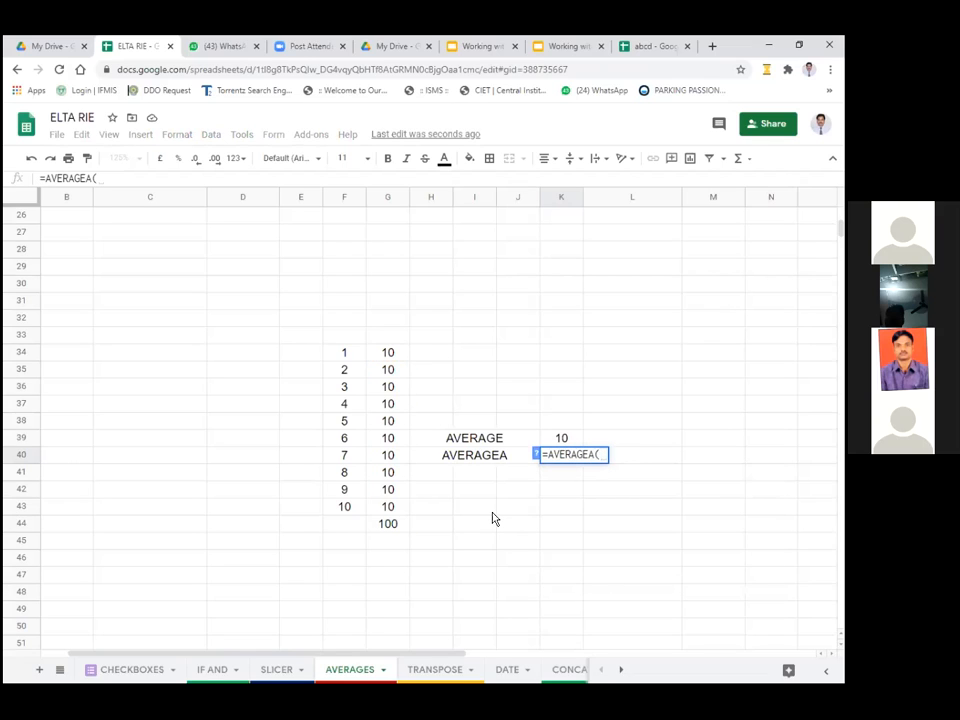
{"action": "left_click_drag", "start_coordinate": [401, 356], "coordinate": [405, 524]}
{"action": "type", "text": ")"}
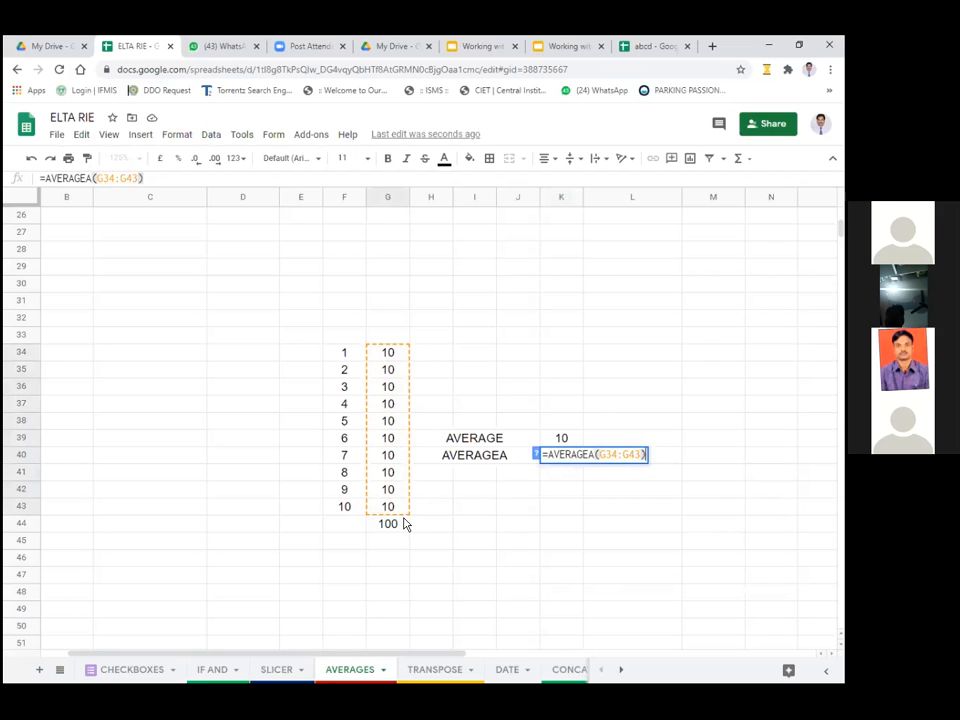
{"action": "key", "text": "Return"}
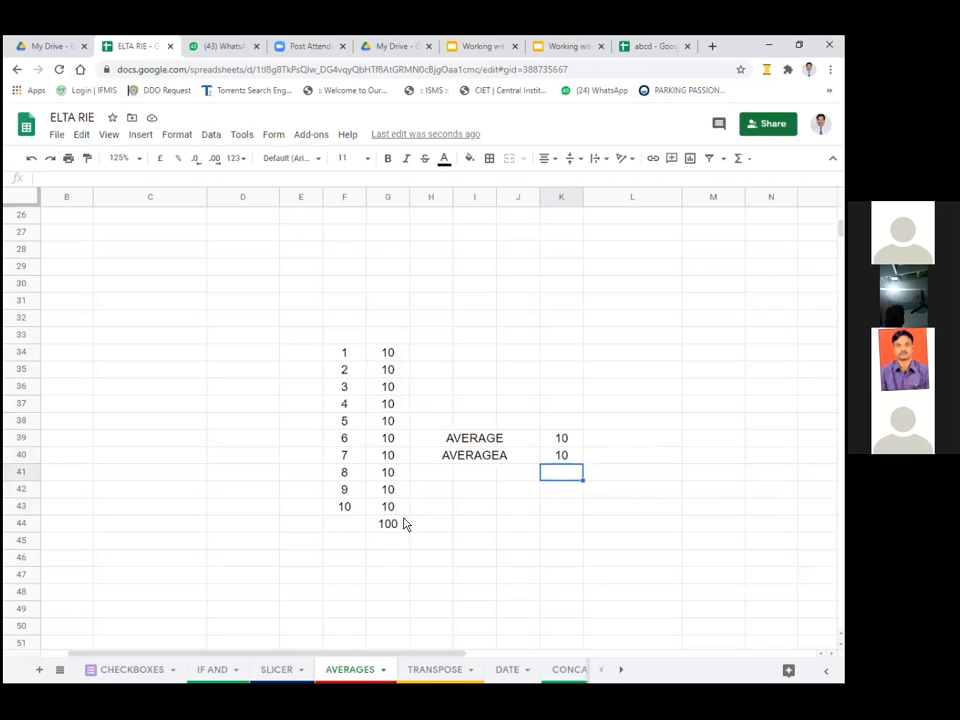
- Compare the AVERAGE and AVERAGEA labels and their results in K39 and K40
{"action": "left_click", "coordinate": [476, 437]}
{"action": "left_click", "coordinate": [470, 456]}
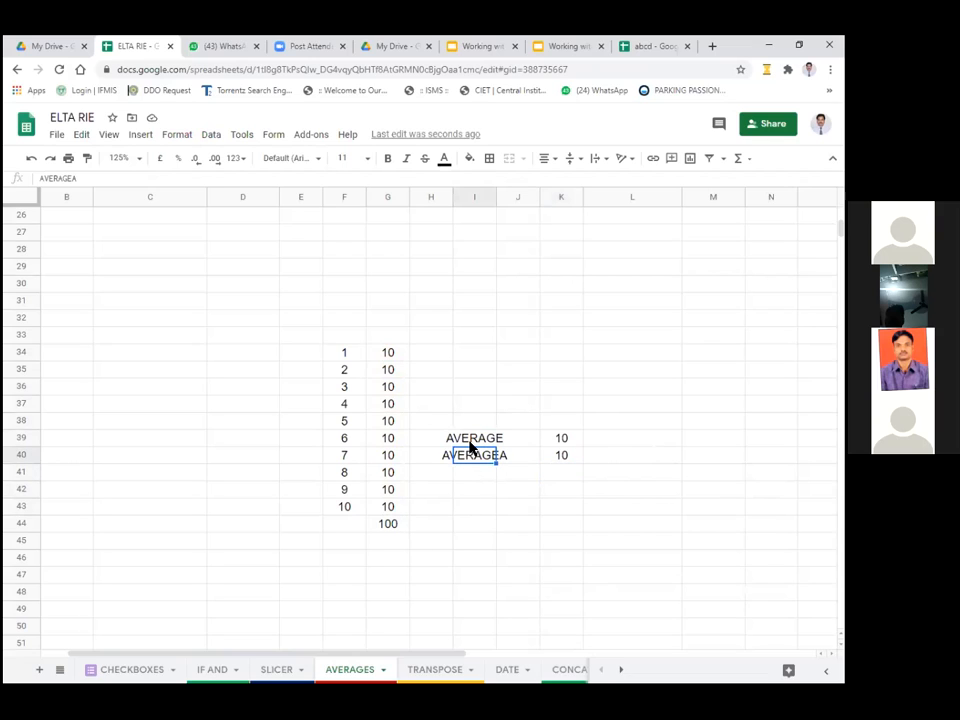
{"action": "left_click", "coordinate": [470, 444]}
{"action": "left_click", "coordinate": [474, 458]}
{"action": "left_click", "coordinate": [472, 425]}
{"action": "left_click", "coordinate": [475, 441]}
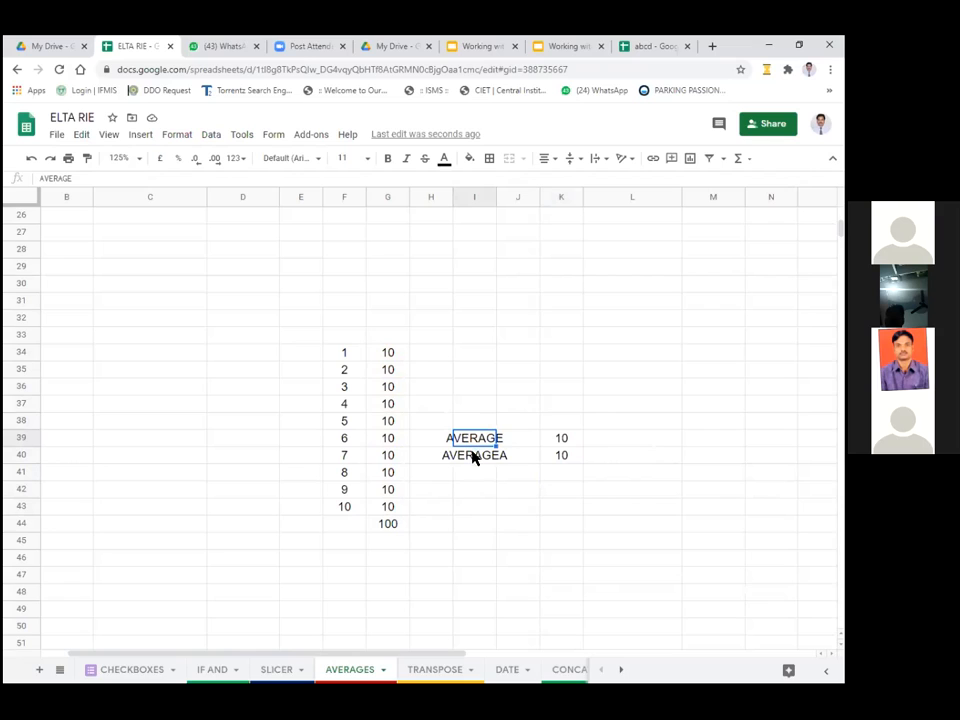
{"action": "left_click", "coordinate": [563, 443]}
{"action": "left_click", "coordinate": [563, 456]}
- Format the two average results in K39:K40 as bold with font size 14
{"action": "left_click", "coordinate": [563, 441]}
{"action": "left_click", "coordinate": [567, 457], "text": "shift"}
{"action": "left_click", "coordinate": [388, 158]}
{"action": "left_click", "coordinate": [366, 163]}
{"action": "left_click", "coordinate": [349, 328]}
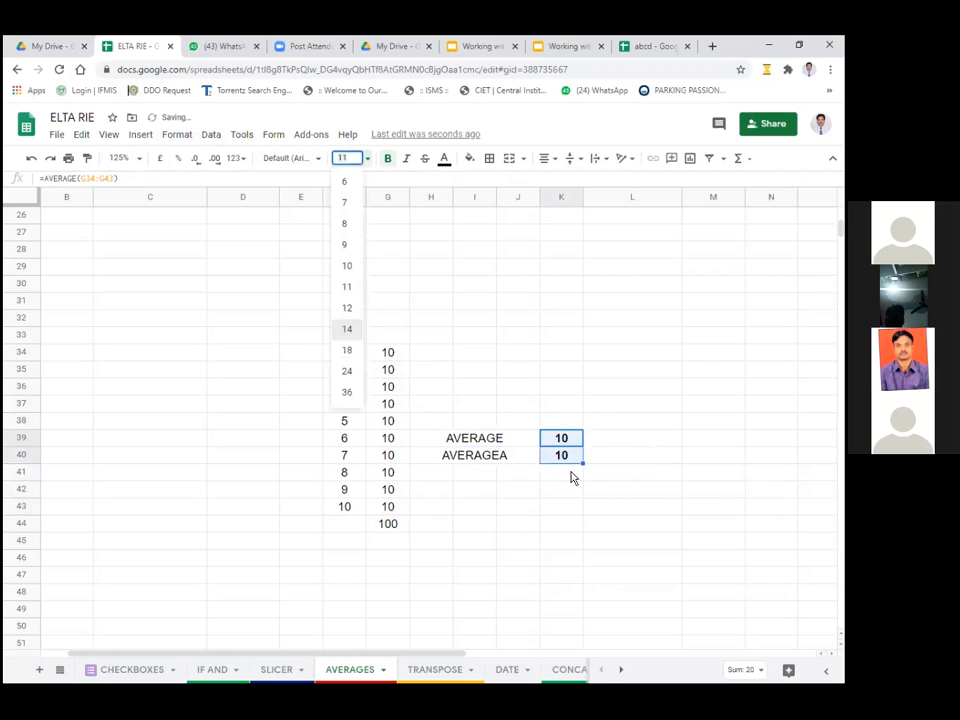
- Set the sheet zoom to 150% with the number list and both averages in view
{"action": "left_click", "coordinate": [466, 483]}
{"action": "left_click_drag", "start_coordinate": [392, 356], "coordinate": [395, 512]}
{"action": "left_click", "coordinate": [139, 158]}
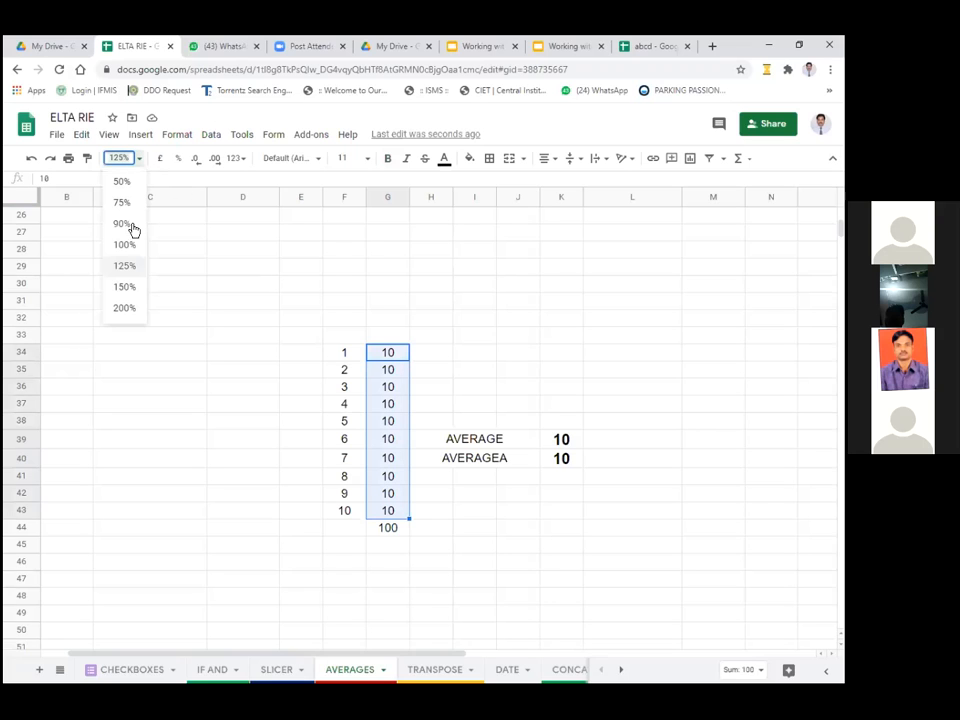
{"action": "left_click", "coordinate": [124, 287]}
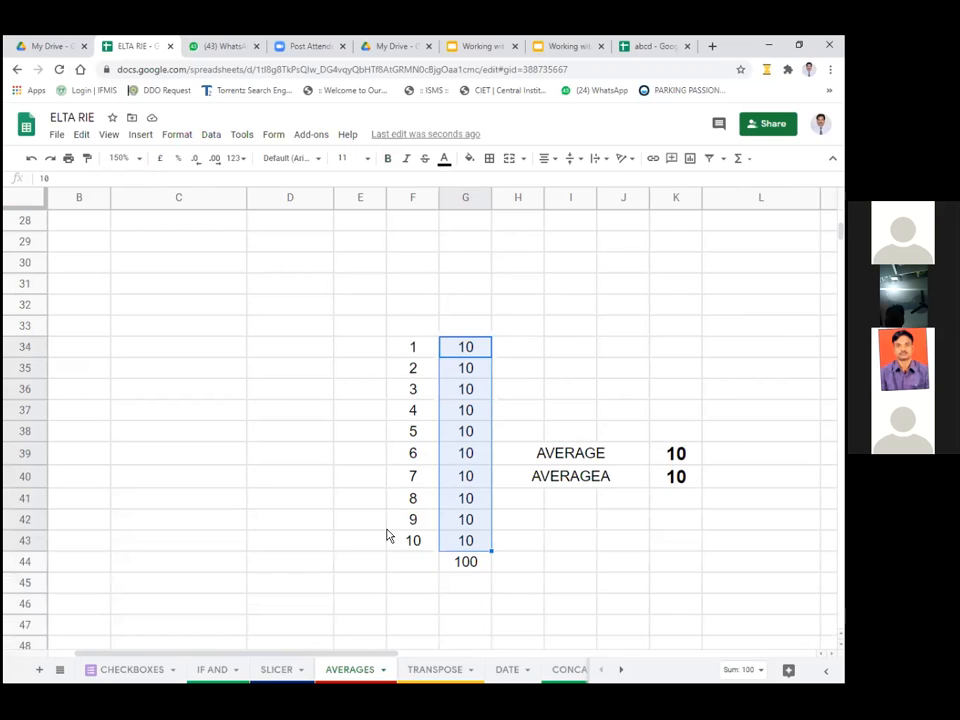
{"action": "left_click_drag", "start_coordinate": [390, 653], "coordinate": [411, 658]}
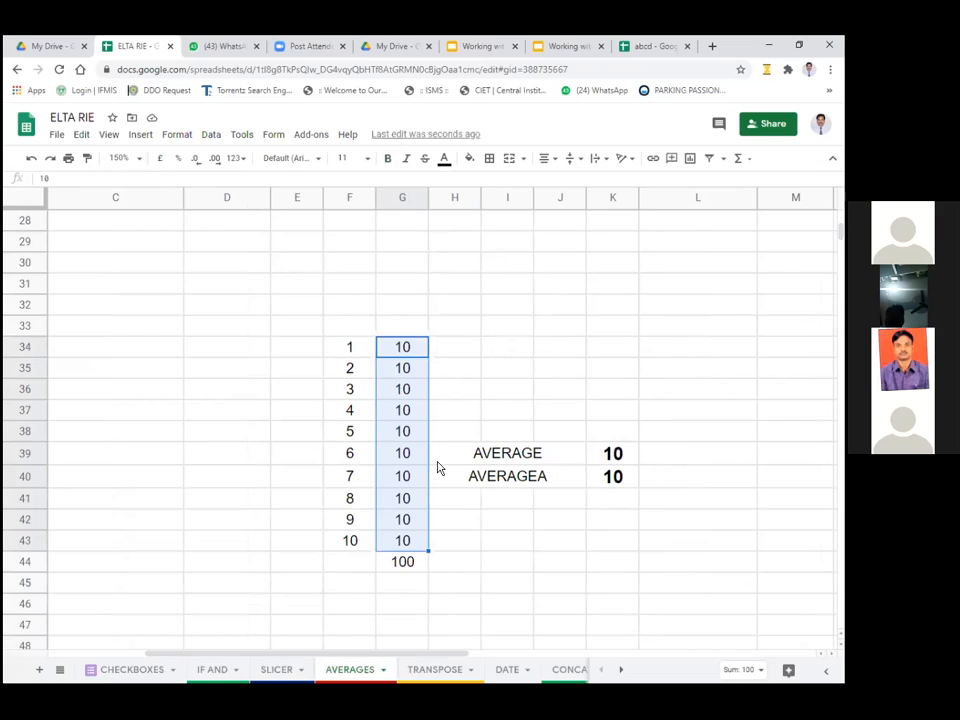
- Clear the values in cells G36 and G39 of the number list to test how blanks affect both averages
{"action": "left_click", "coordinate": [406, 394]}
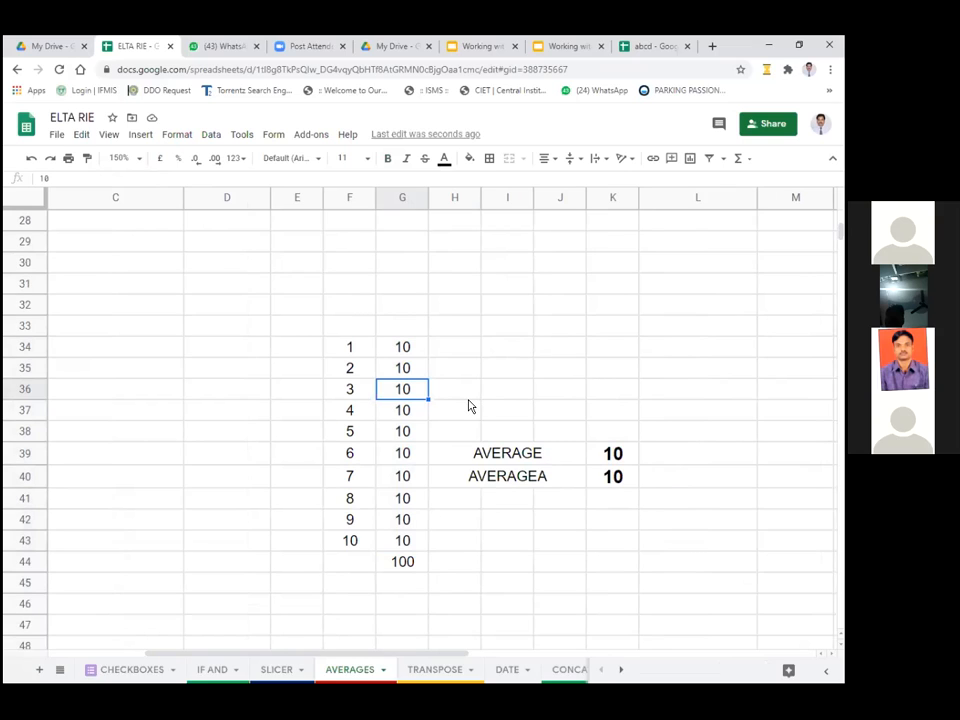
{"action": "key", "text": "BackSpace"}
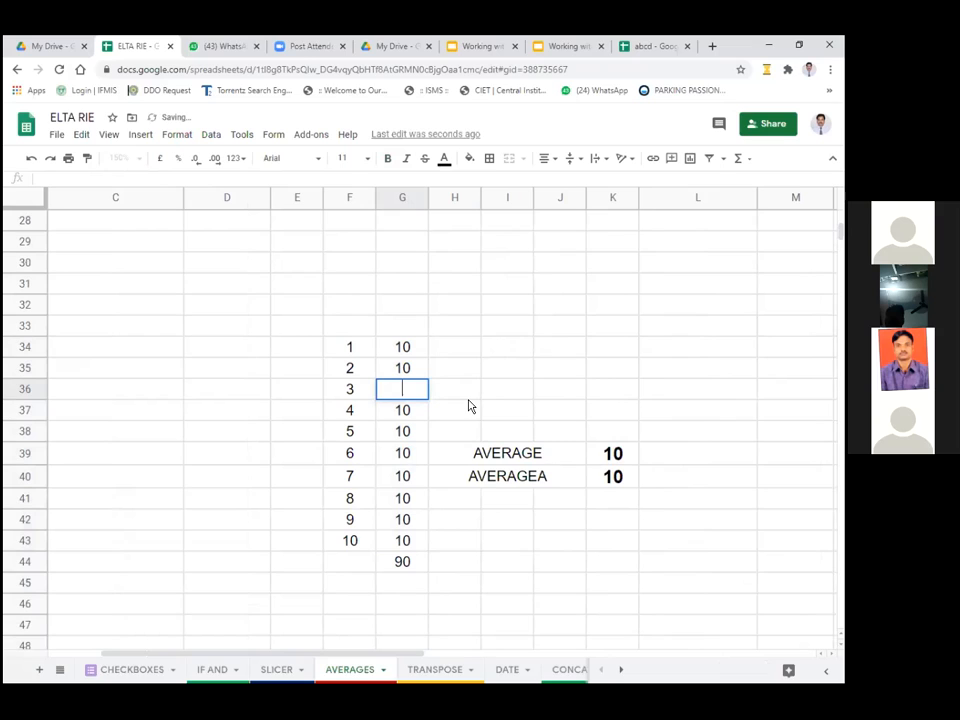
{"action": "key", "text": "Return"}
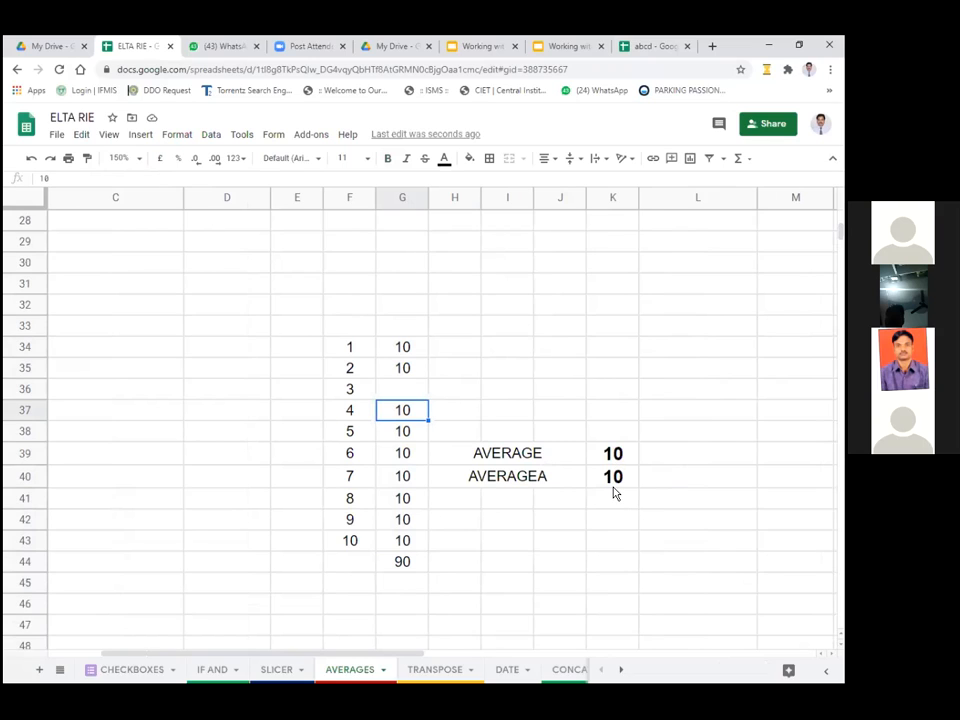
{"action": "left_click", "coordinate": [408, 570]}
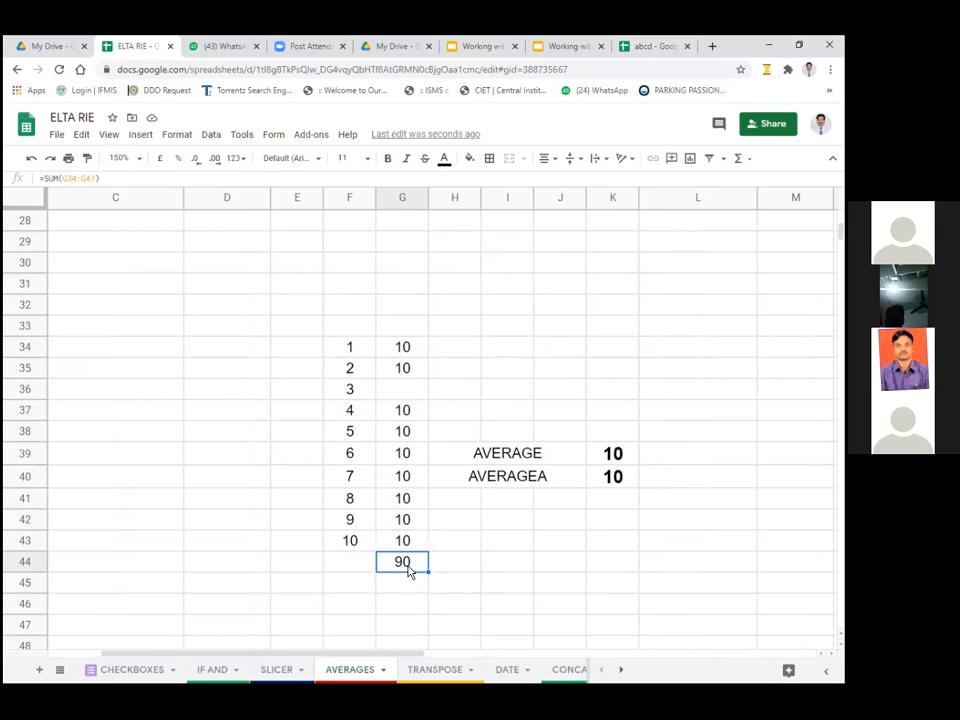
{"action": "left_click", "coordinate": [621, 460]}
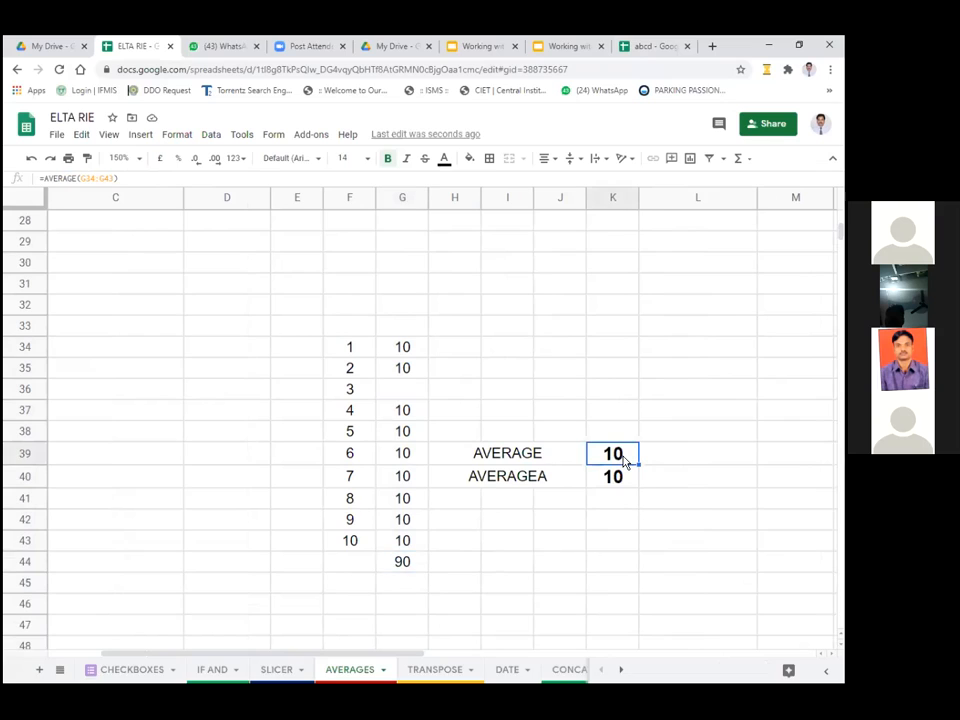
{"action": "left_click", "coordinate": [405, 453]}
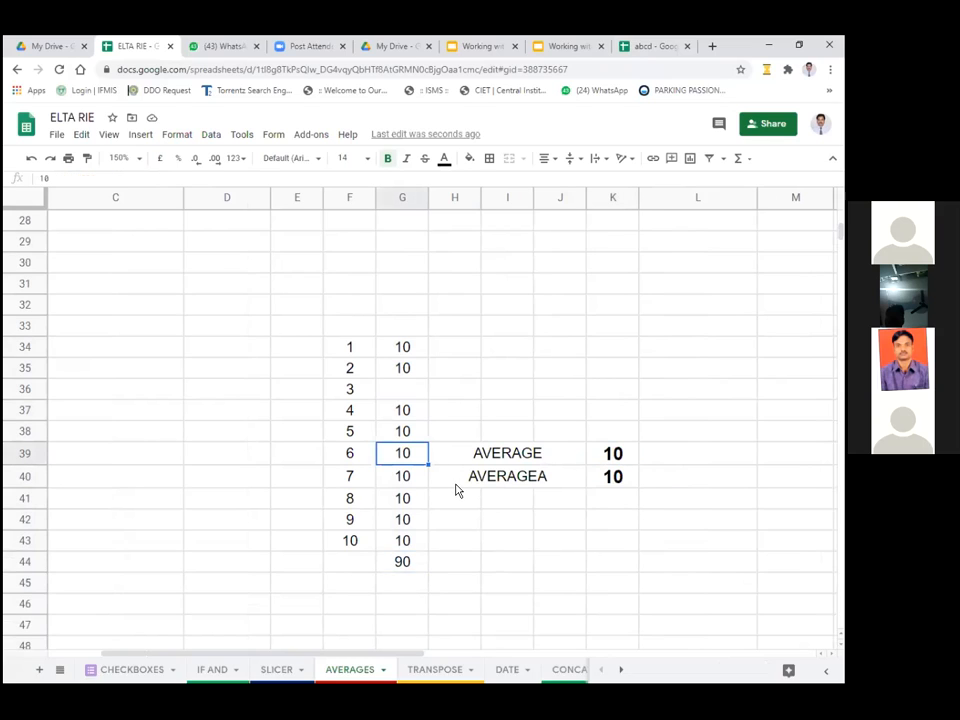
{"action": "key", "text": "Delete"}
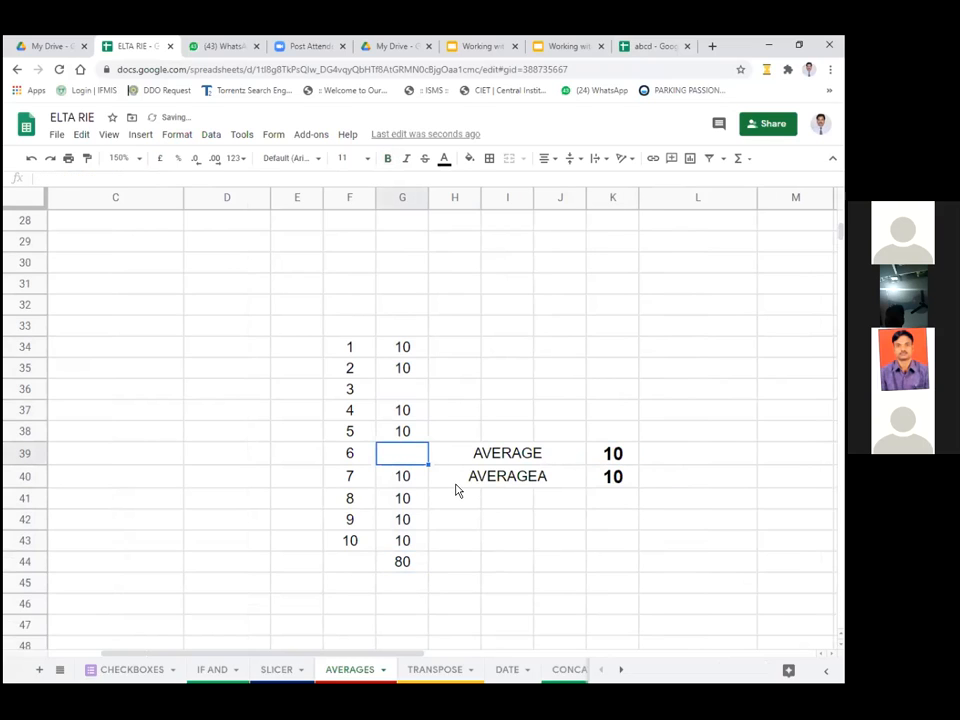
{"action": "key", "text": "Down"}
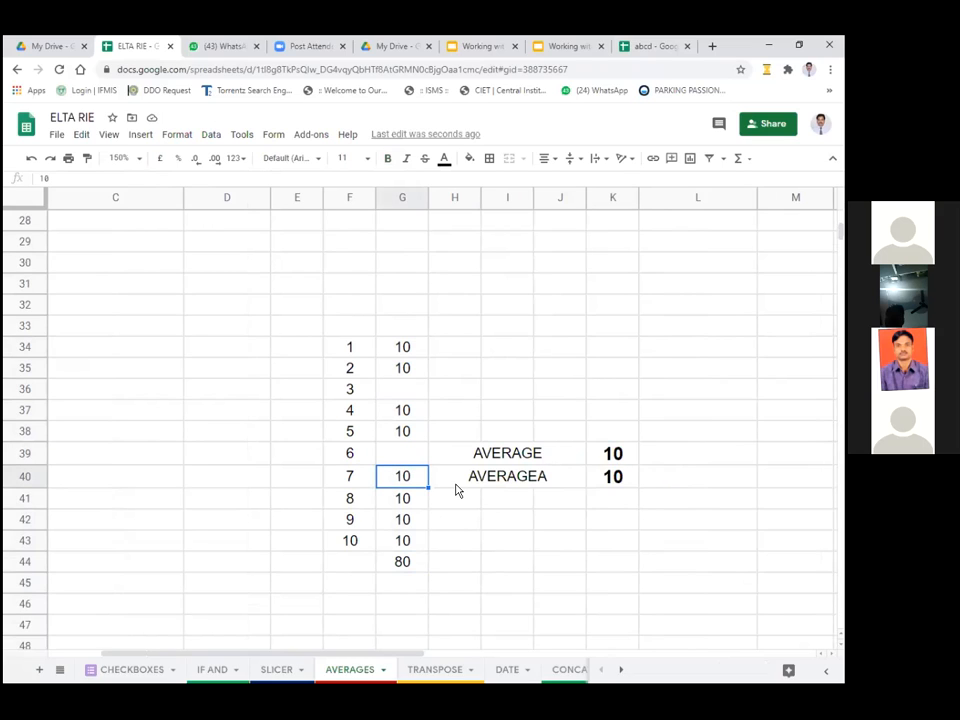
- Enter X in the blank cell G36 and widen column K to fit the full AVERAGEA result
{"action": "left_click", "coordinate": [413, 393]}
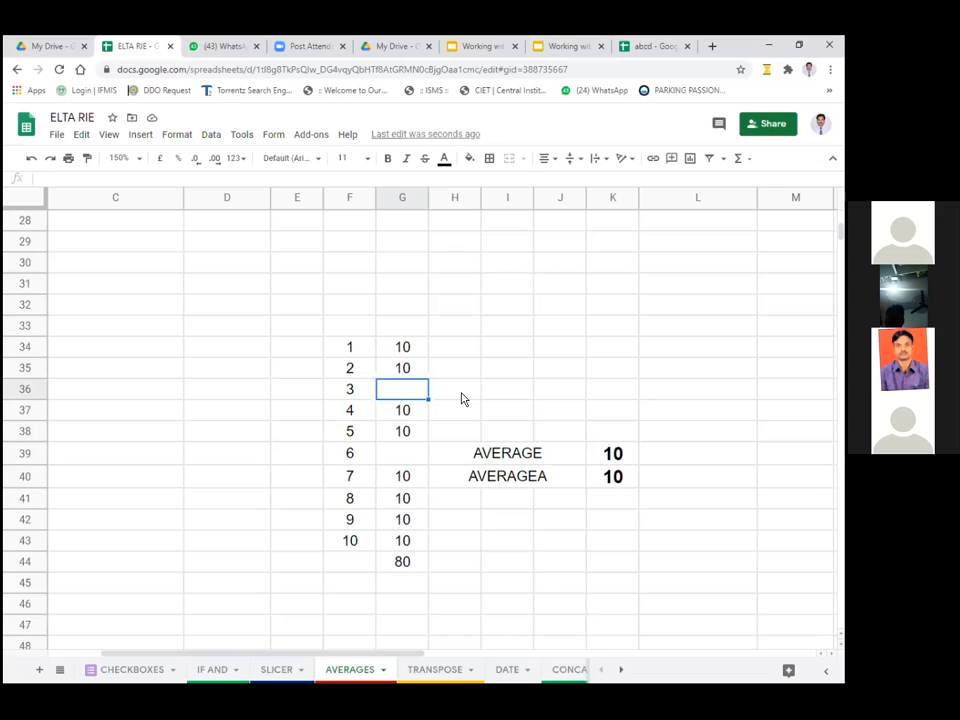
{"action": "type", "text": "X"}
{"action": "key", "text": "Return"}
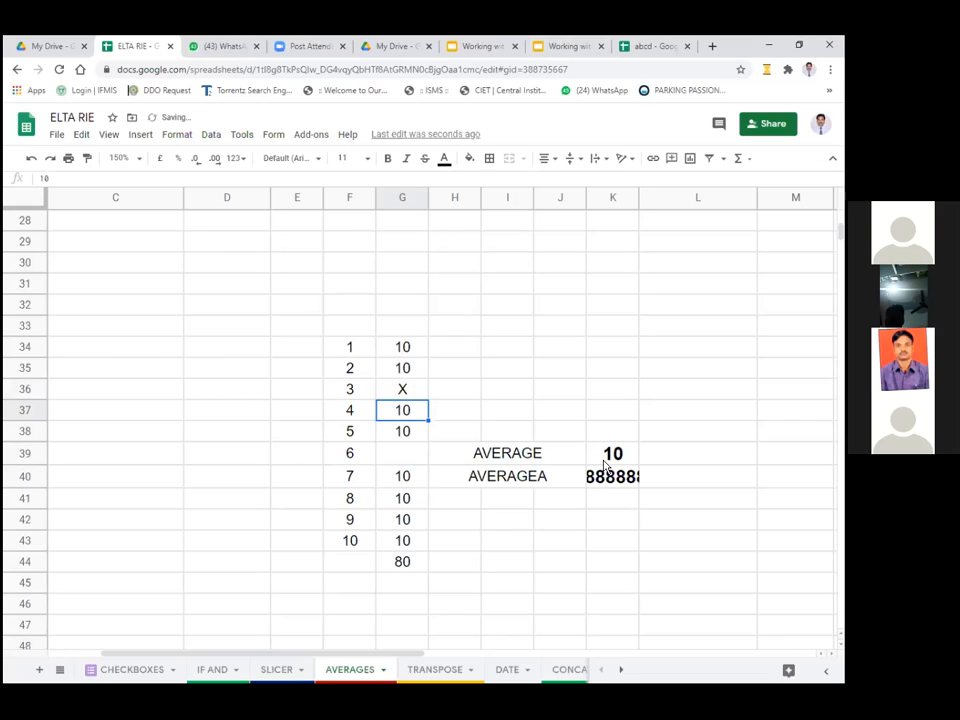
{"action": "left_click", "coordinate": [608, 474]}
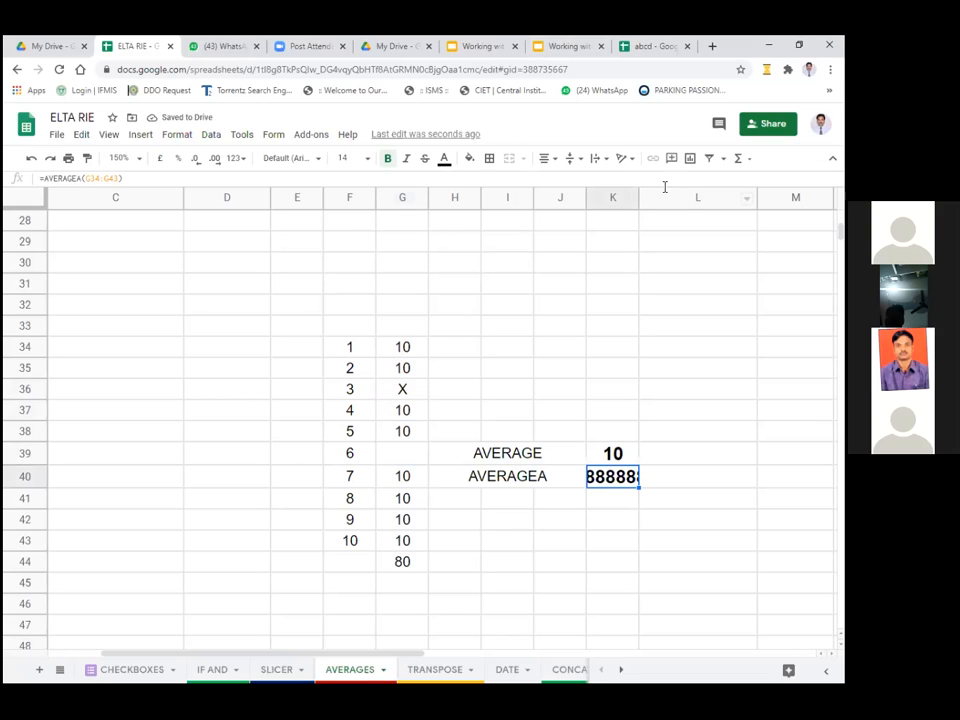
{"action": "left_click_drag", "start_coordinate": [637, 199], "coordinate": [746, 203]}
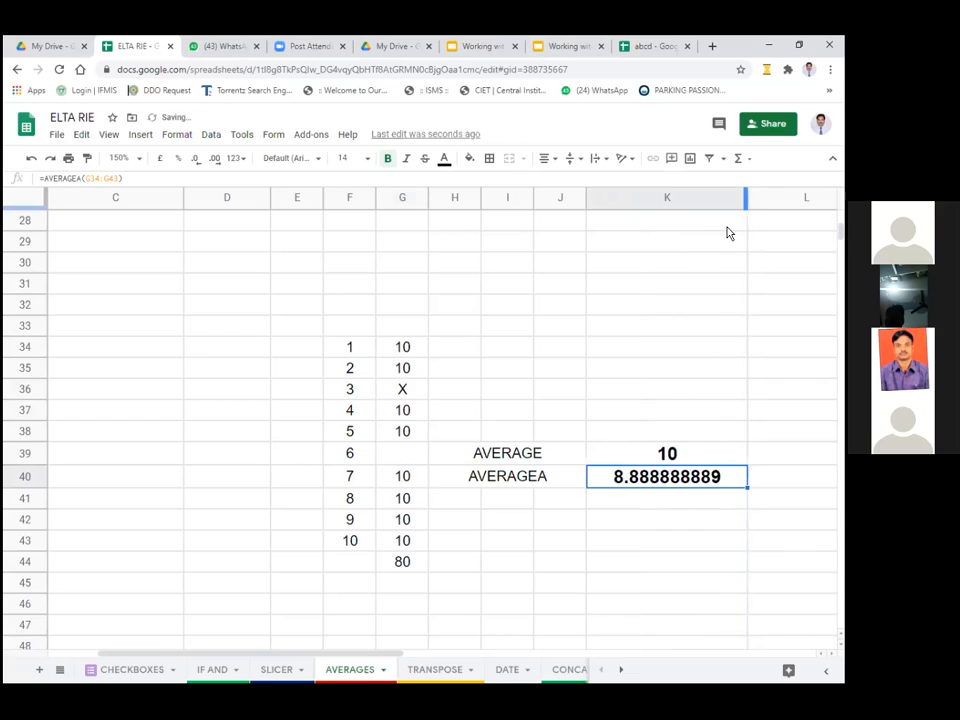
- Enter Y in cell G39 and Z in cell G40 of the number list
{"action": "left_click", "coordinate": [418, 454]}
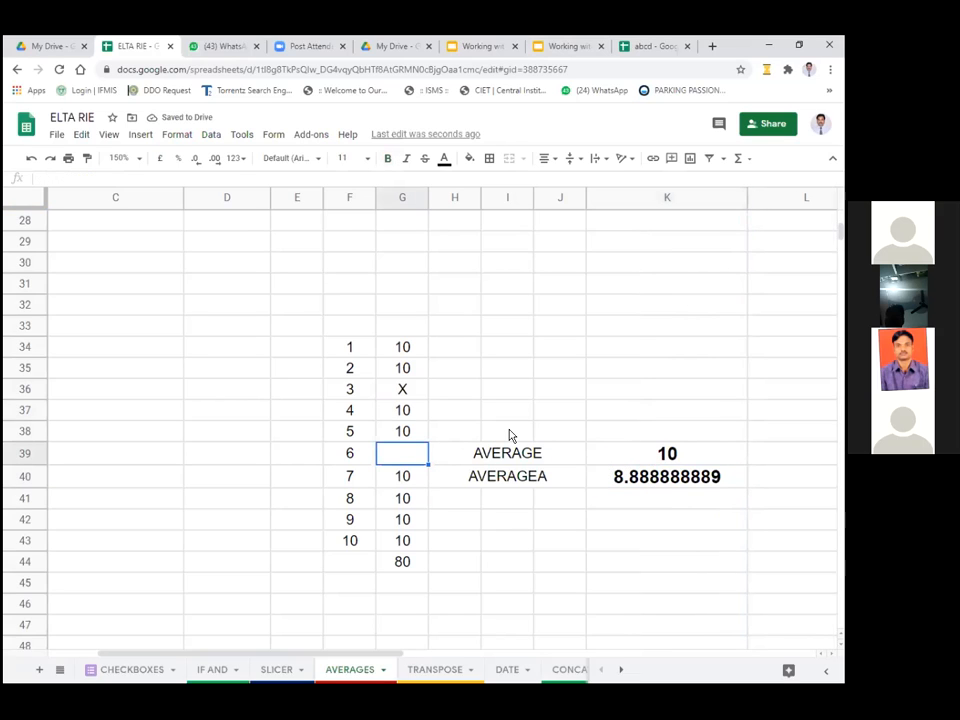
{"action": "type", "text": "Y"}
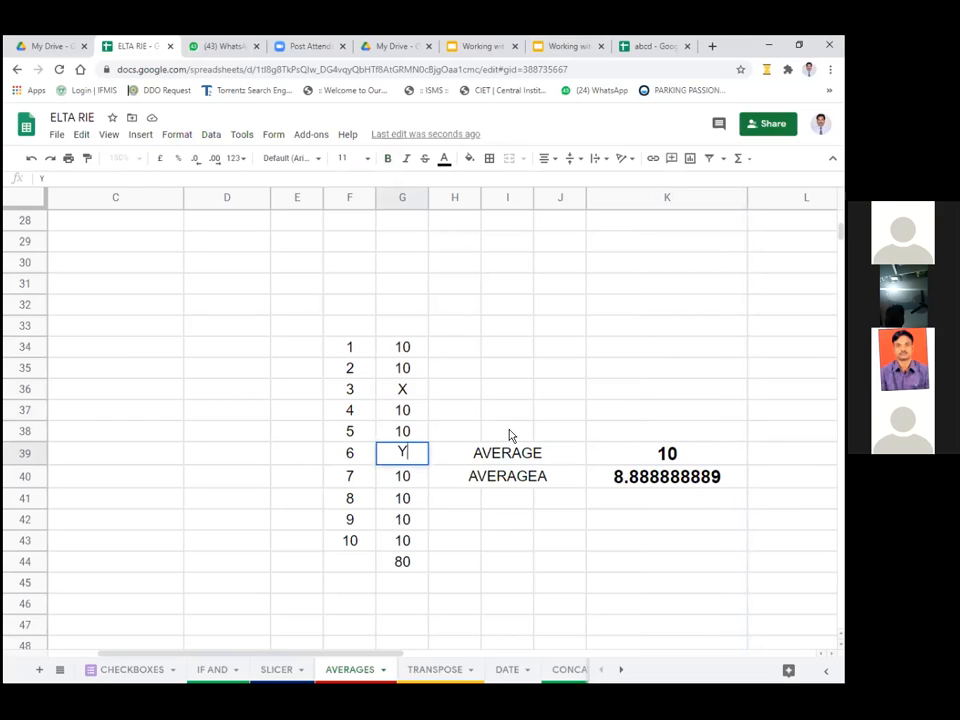
{"action": "key", "text": "Return"}
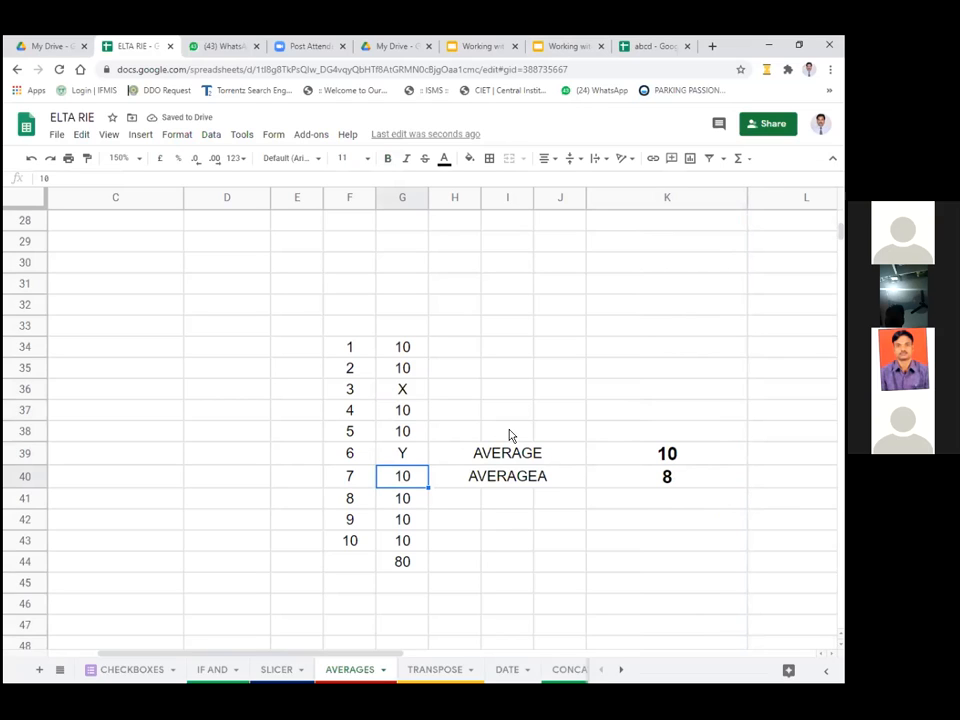
{"action": "type", "text": "Z"}
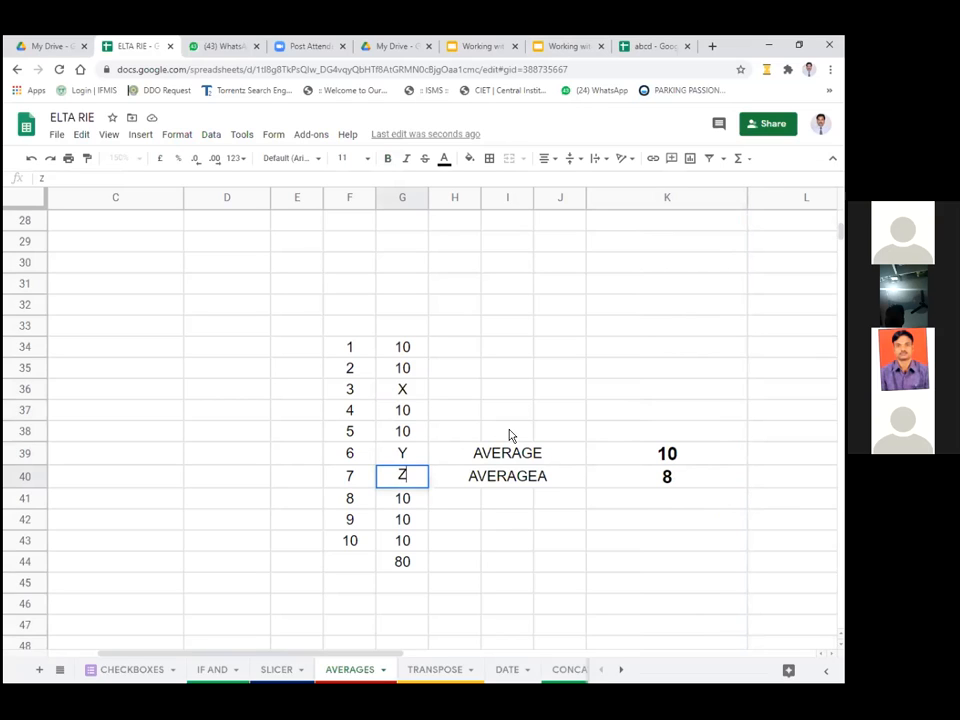
{"action": "key", "text": "Return"}
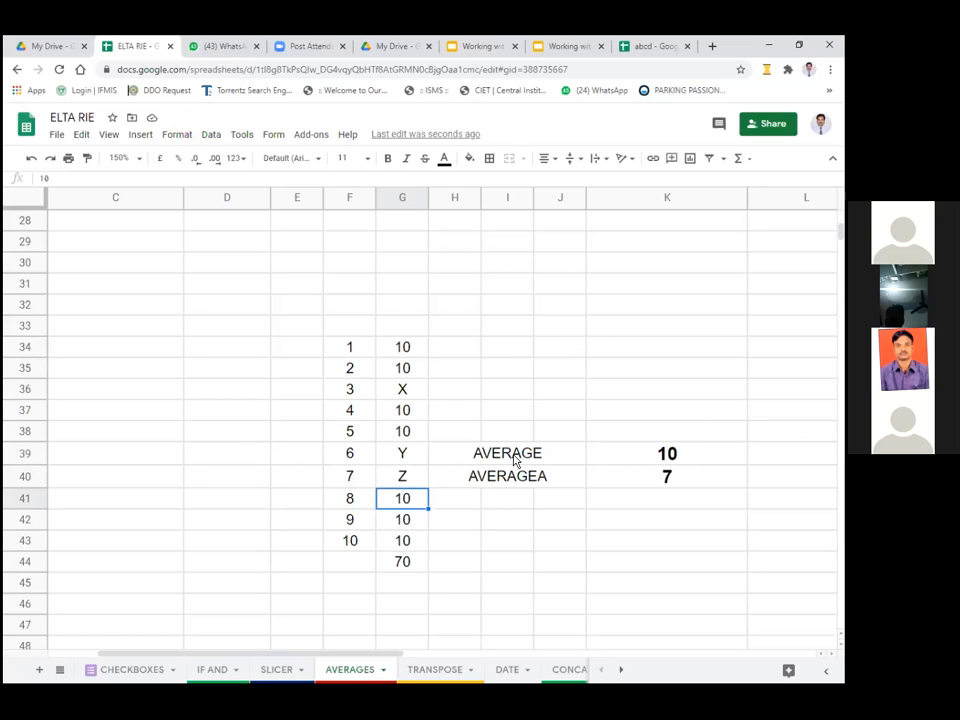
- Examine the text entries in G36, G39 and G40 within the range G34:G43 against the AVERAGE and AVERAGEA results
{"action": "left_click_drag", "start_coordinate": [413, 349], "coordinate": [410, 543]}
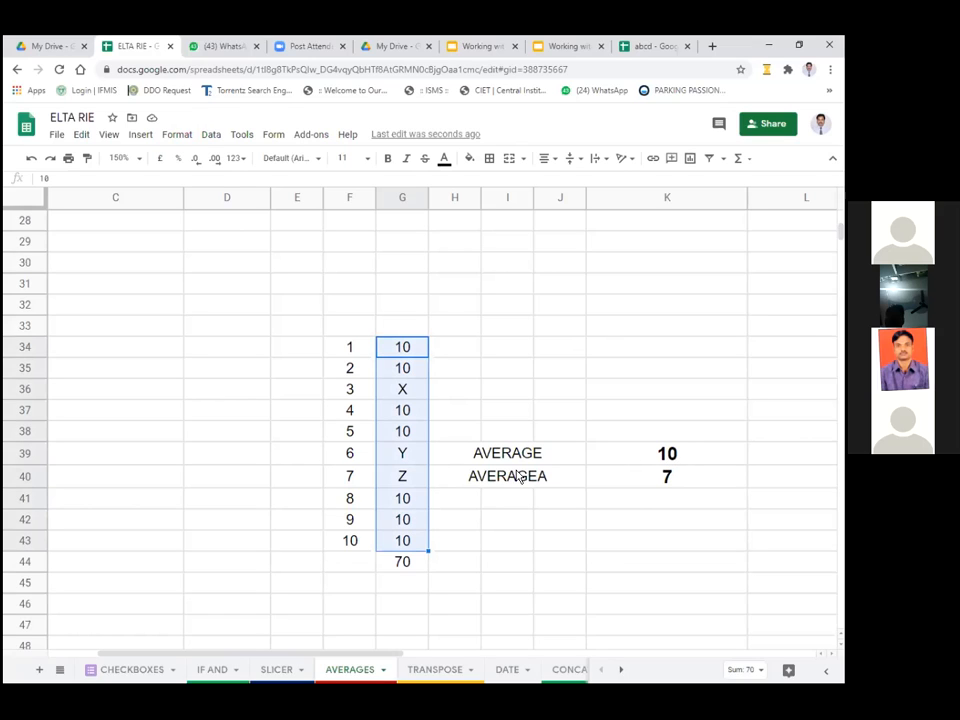
{"action": "left_click", "coordinate": [403, 392]}
{"action": "left_click", "coordinate": [404, 472]}
{"action": "left_click", "coordinate": [403, 455]}
{"action": "left_click", "coordinate": [403, 478]}
{"action": "left_click", "coordinate": [406, 456]}
{"action": "left_click", "coordinate": [405, 478]}
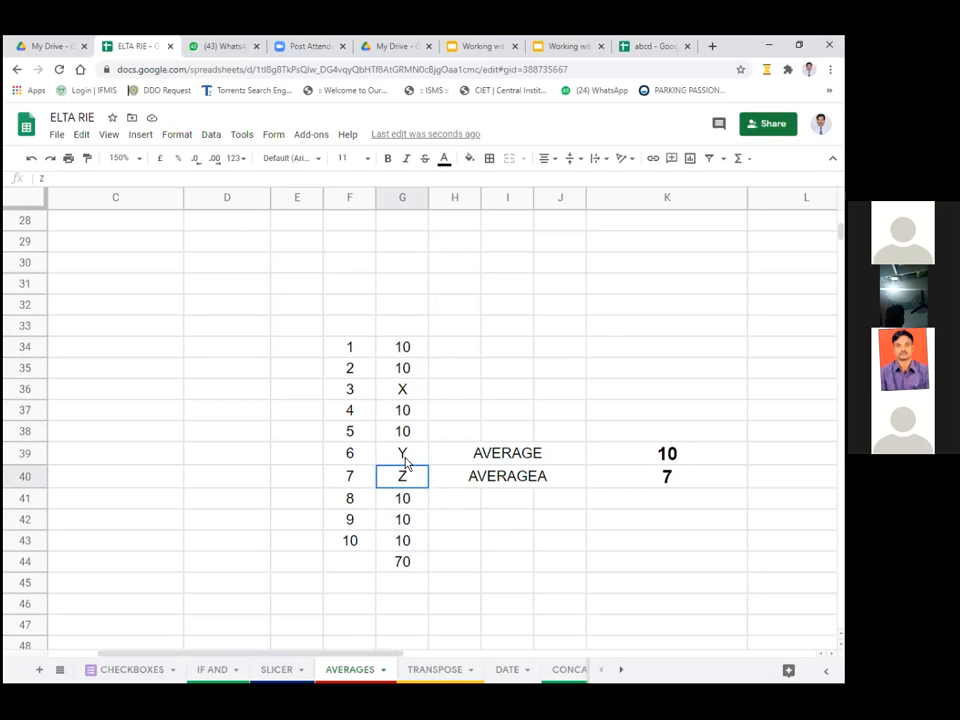
{"action": "left_click", "coordinate": [404, 455]}
{"action": "left_click", "coordinate": [404, 392]}
{"action": "left_click", "coordinate": [405, 455]}
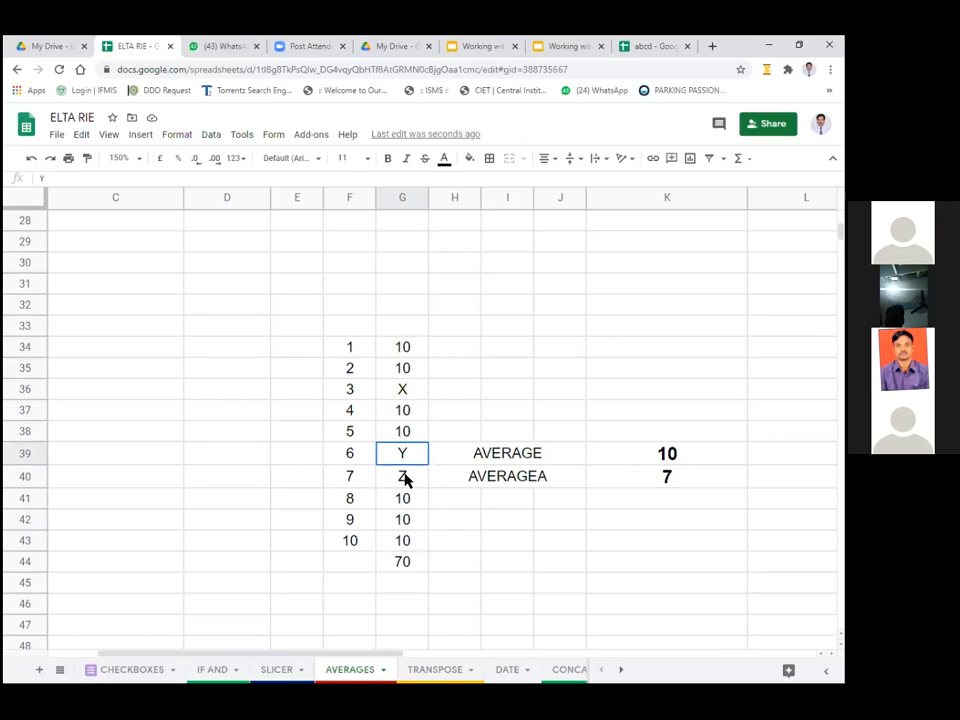
{"action": "left_click", "coordinate": [405, 479]}
{"action": "left_click", "coordinate": [403, 455]}
{"action": "left_click", "coordinate": [406, 393]}
{"action": "left_click", "coordinate": [403, 456]}
{"action": "left_click", "coordinate": [405, 482]}
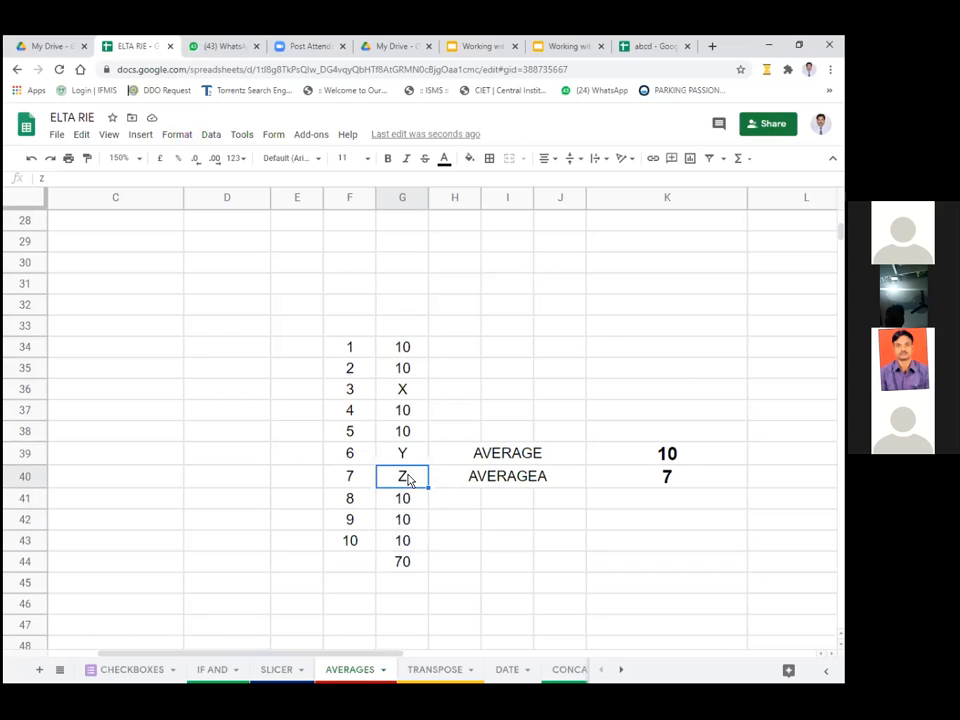
{"action": "left_click", "coordinate": [405, 392]}
{"action": "left_click", "coordinate": [402, 451]}
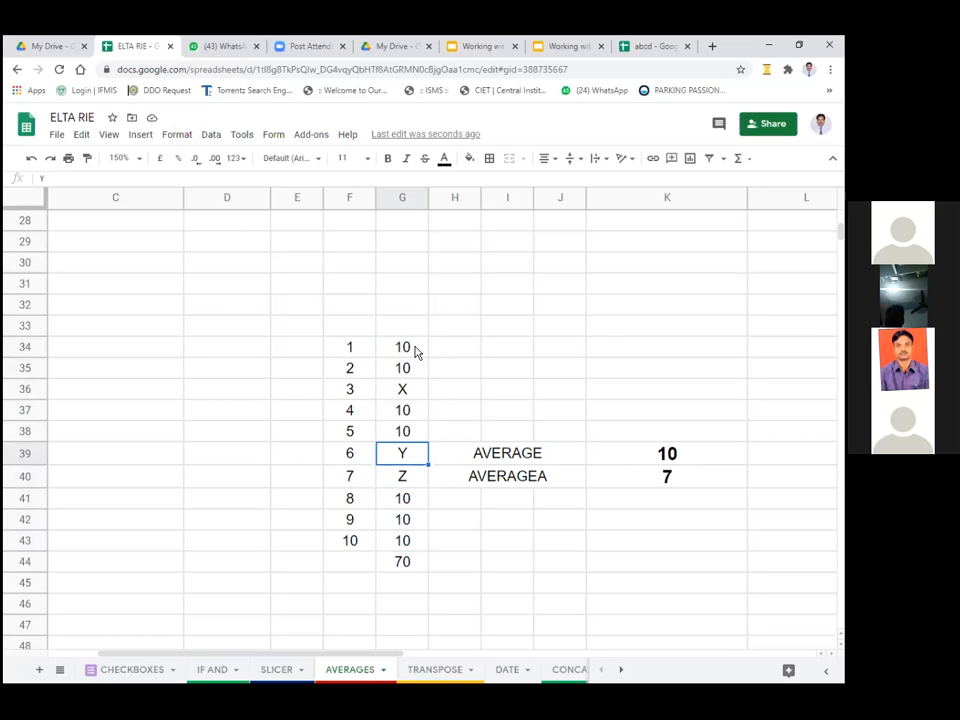
{"action": "left_click_drag", "start_coordinate": [416, 350], "coordinate": [405, 540]}
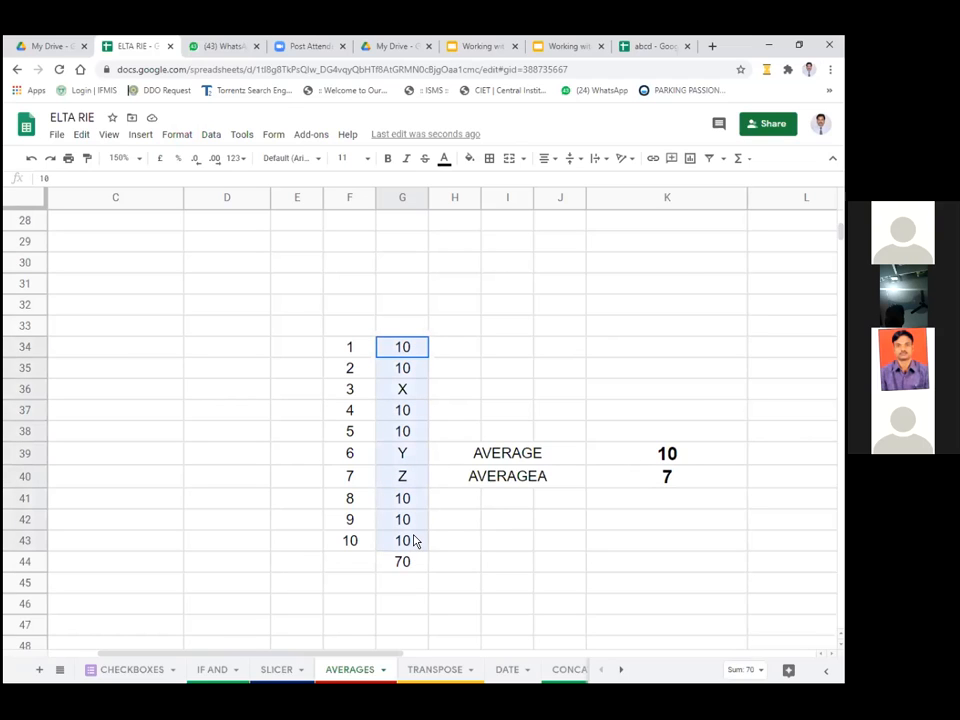
- Examine the sum formula in G44 and the individual entries in cells G34 through G40
{"action": "left_click", "coordinate": [408, 565]}
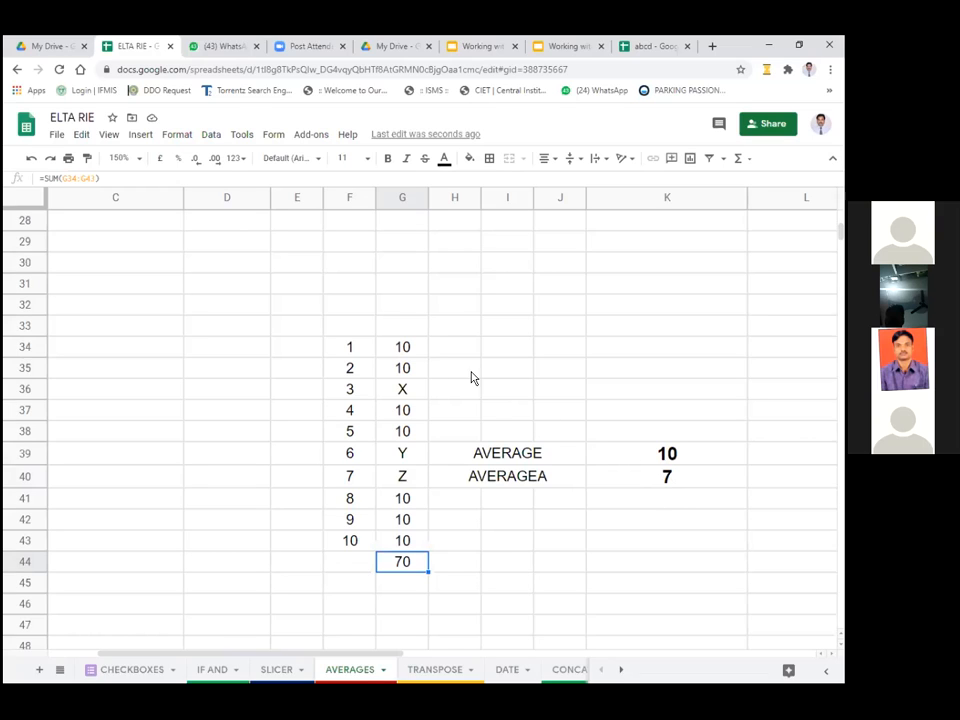
{"action": "left_click", "coordinate": [404, 348]}
{"action": "left_click", "coordinate": [403, 371]}
{"action": "left_click", "coordinate": [403, 391]}
{"action": "left_click", "coordinate": [403, 410]}
{"action": "left_click", "coordinate": [403, 431]}
{"action": "left_click", "coordinate": [403, 453]}
{"action": "left_click", "coordinate": [403, 476]}
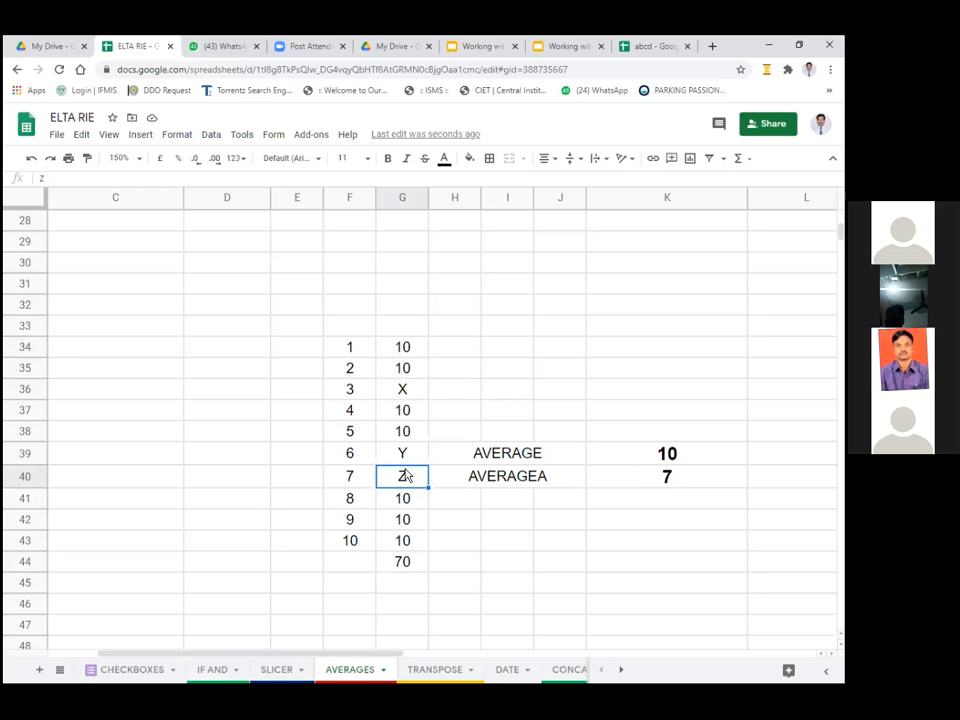
- Compare the AVERAGE result in K39 with the AVERAGEA result in K40
{"action": "left_click", "coordinate": [667, 475]}
{"action": "left_click", "coordinate": [667, 454]}
{"action": "left_click", "coordinate": [667, 474]}
{"action": "left_click", "coordinate": [666, 455]}
{"action": "left_click", "coordinate": [666, 475]}
{"action": "left_click", "coordinate": [663, 460]}
{"action": "left_click", "coordinate": [666, 472]}
{"action": "left_click", "coordinate": [663, 455]}
- Open the DATA VALIDATIION sheet and set its zoom to 125% so the whole marks table fits
{"action": "scroll", "coordinate": [460, 445], "scroll_direction": "up", "scroll_amount": 5}
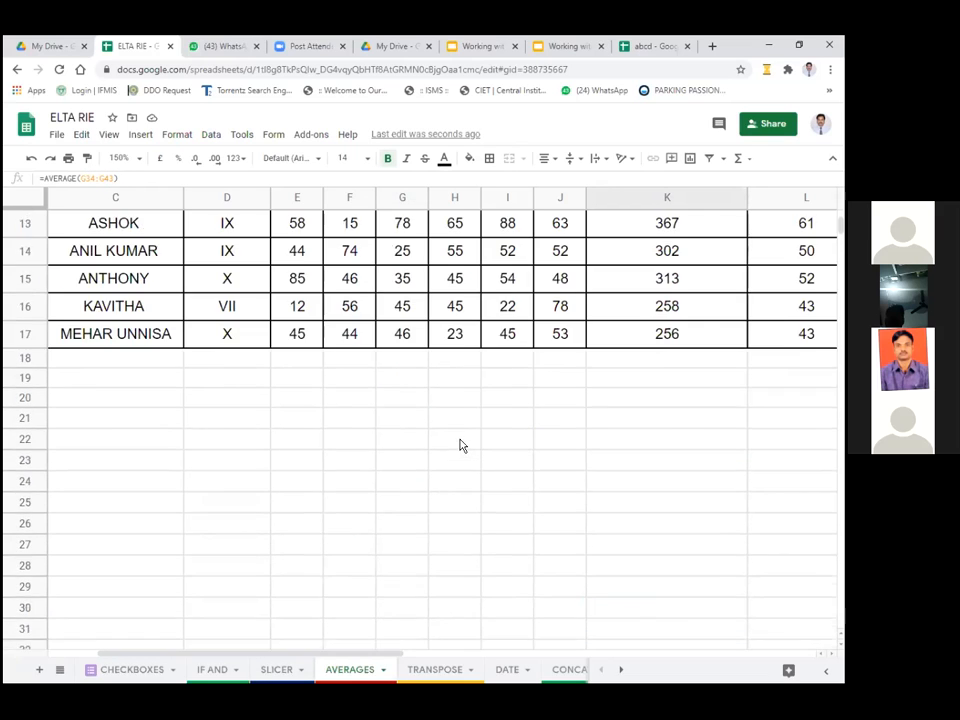
{"action": "scroll", "coordinate": [460, 445], "scroll_direction": "up", "scroll_amount": 2}
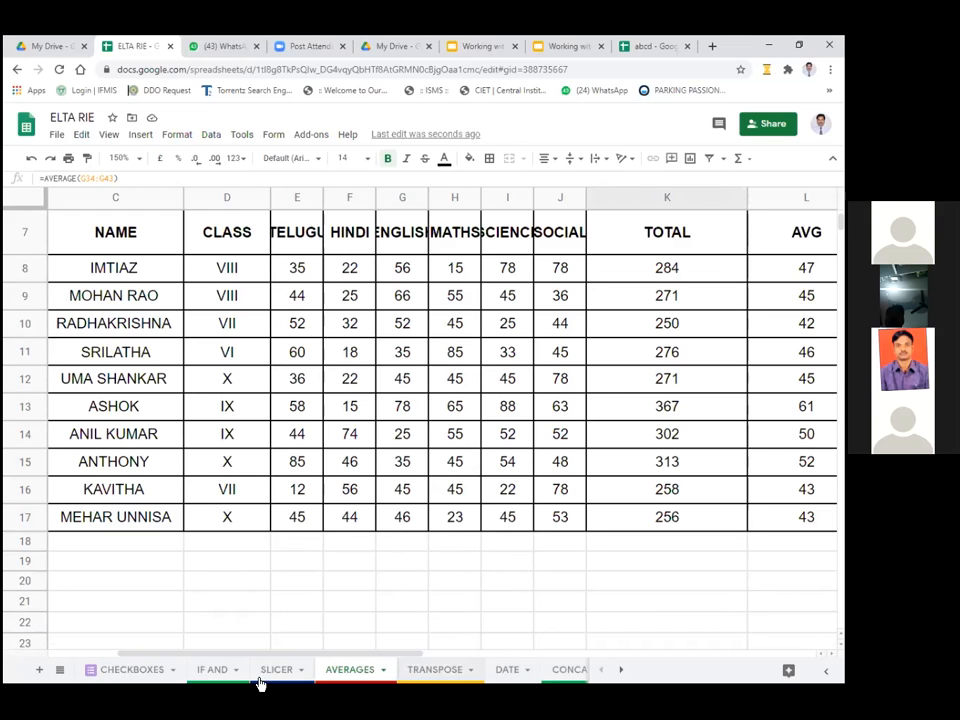
{"action": "left_click", "coordinate": [620, 670]}
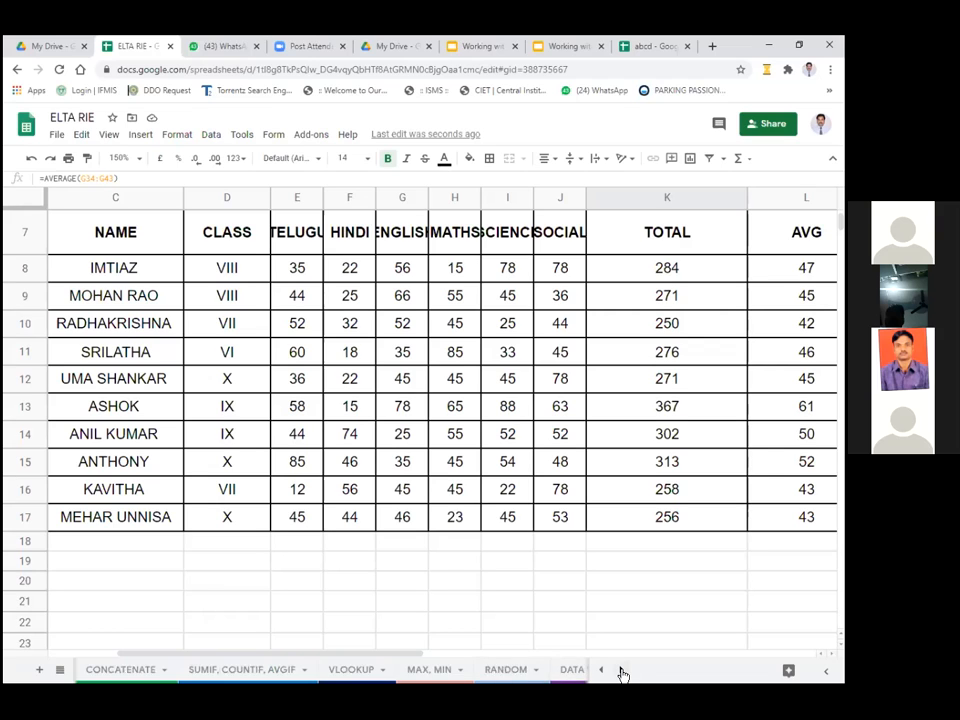
{"action": "left_click", "coordinate": [620, 670]}
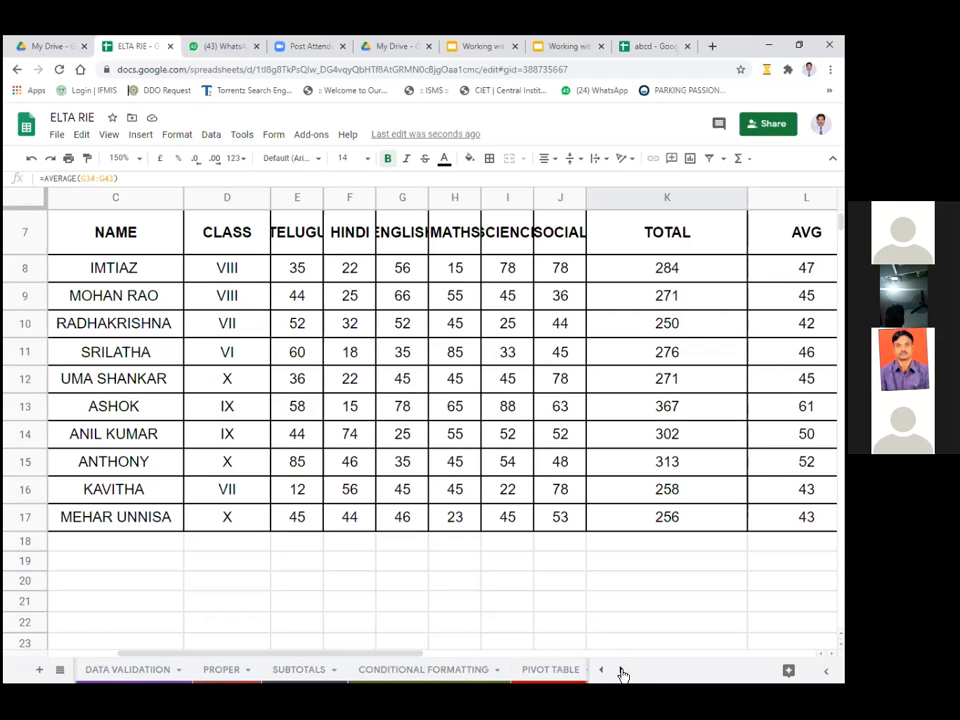
{"action": "left_click", "coordinate": [180, 669]}
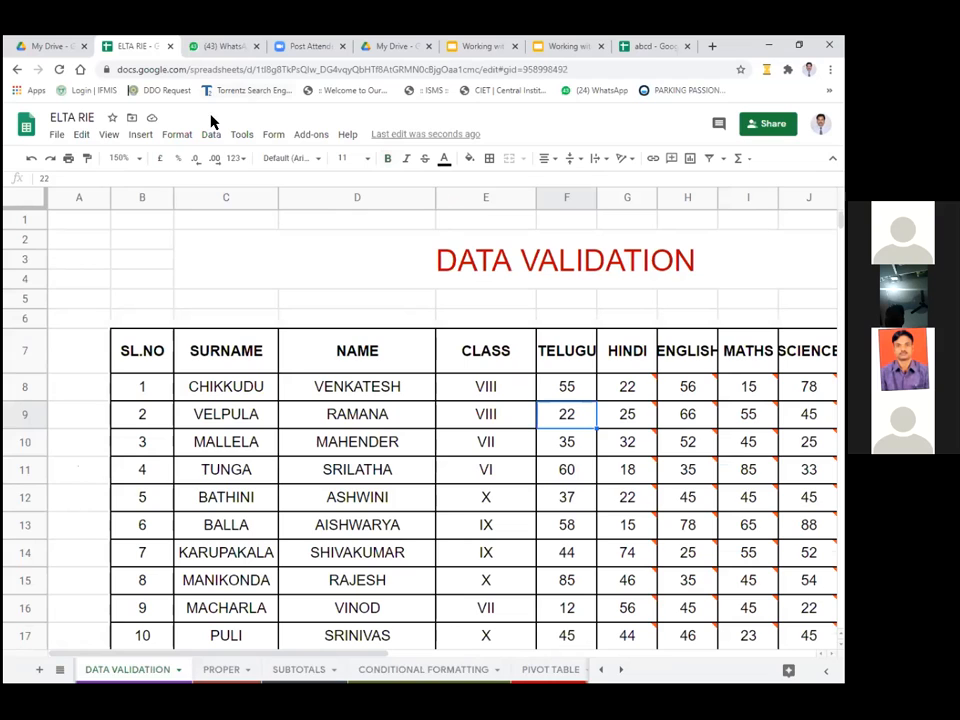
{"action": "left_click", "coordinate": [118, 158]}
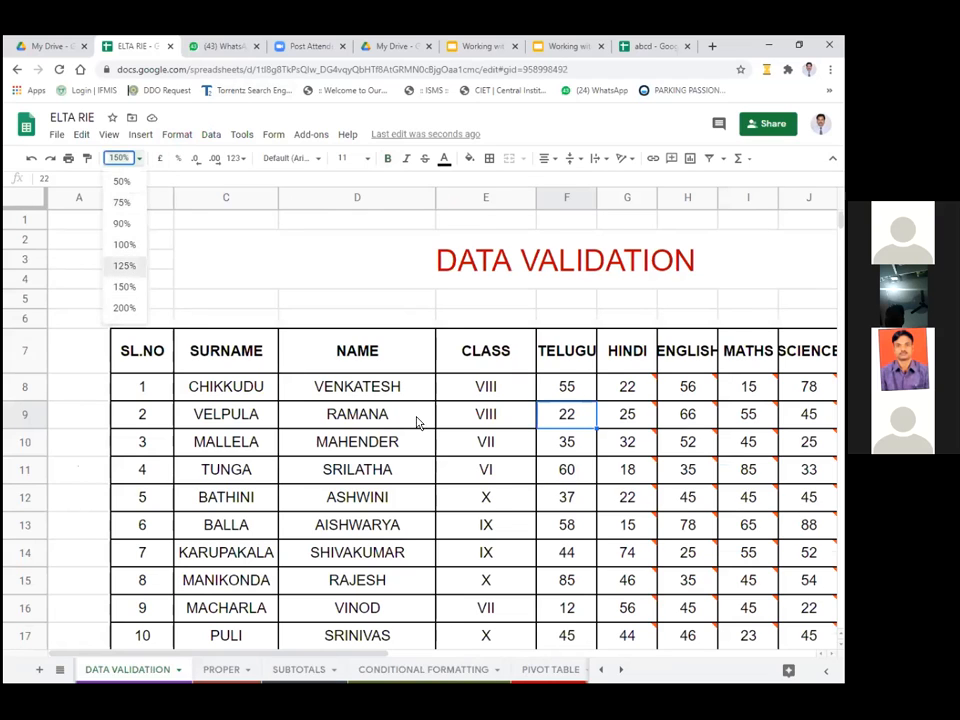
{"action": "key", "text": "Return"}
{"action": "scroll", "coordinate": [387, 655], "scroll_direction": "right", "scroll_amount": 2}
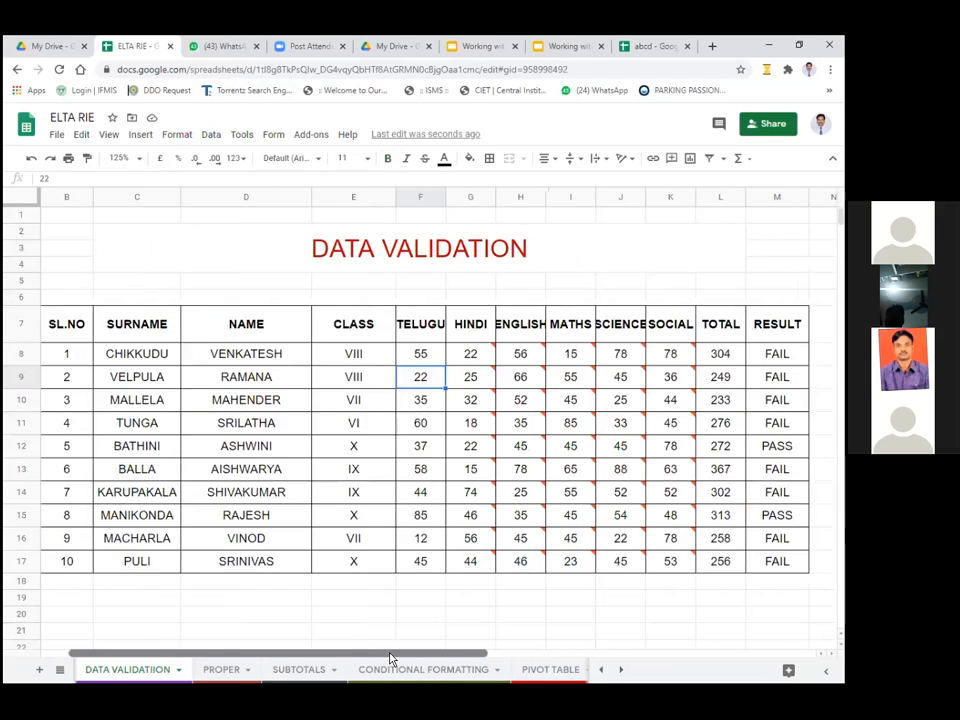
- Remove the data validation rules from the subject marks in F8:K17
{"action": "left_click_drag", "start_coordinate": [370, 354], "coordinate": [620, 562]}
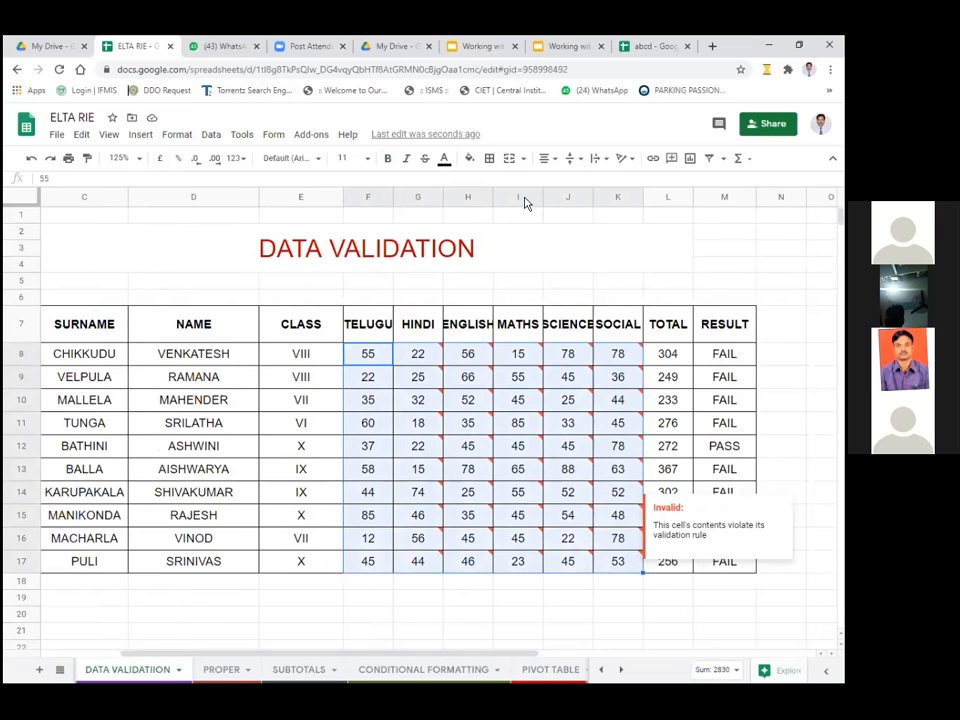
{"action": "left_click", "coordinate": [210, 134]}
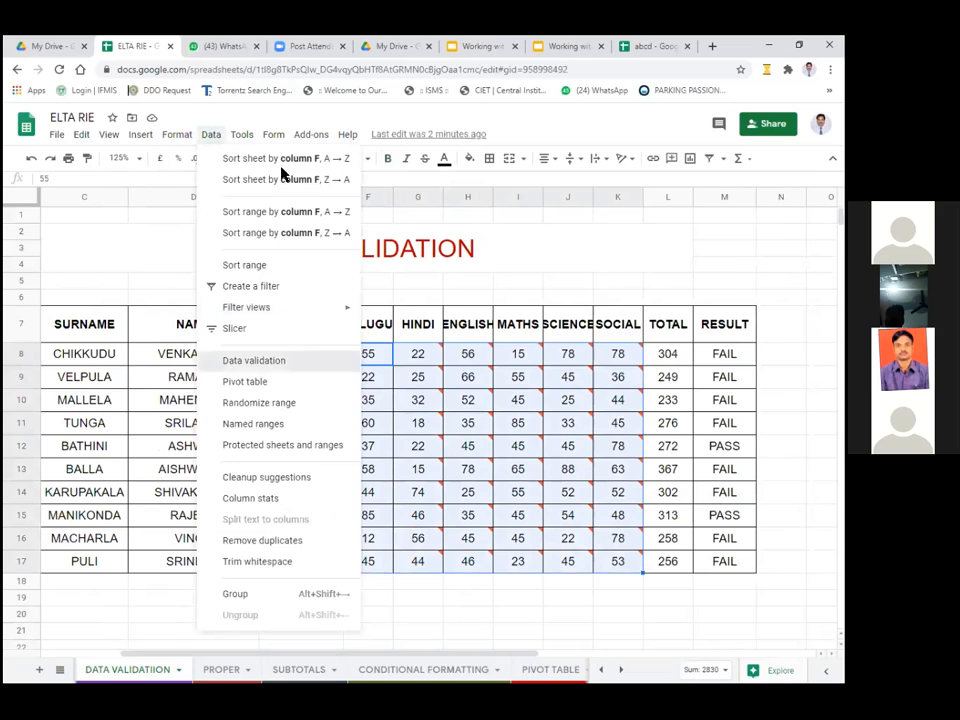
{"action": "left_click", "coordinate": [250, 360]}
{"action": "left_click", "coordinate": [506, 482]}
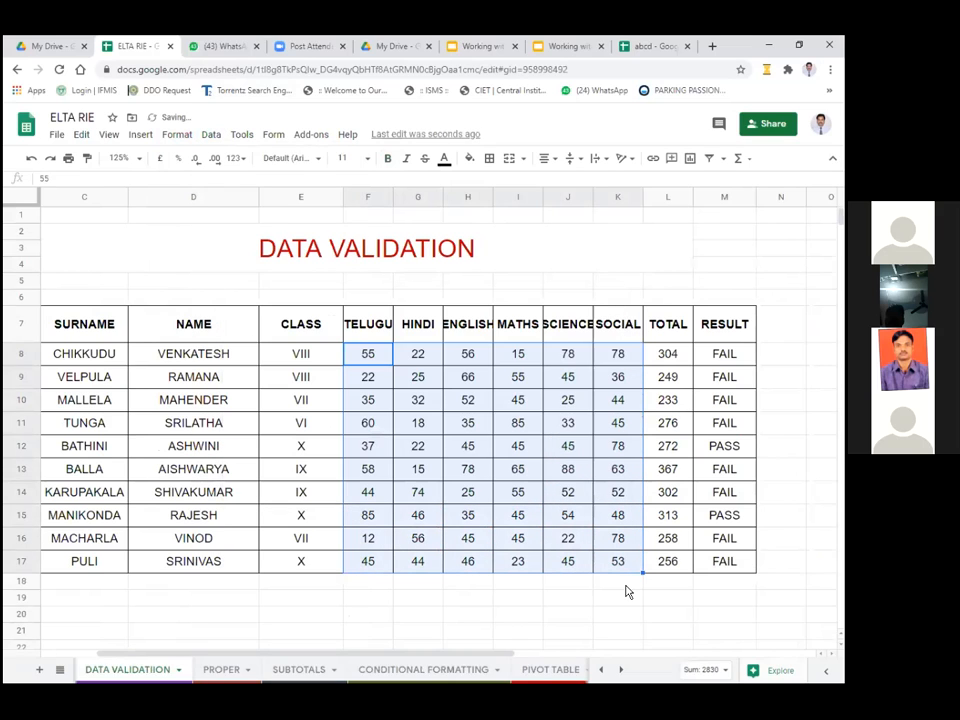
{"action": "left_click", "coordinate": [622, 594]}
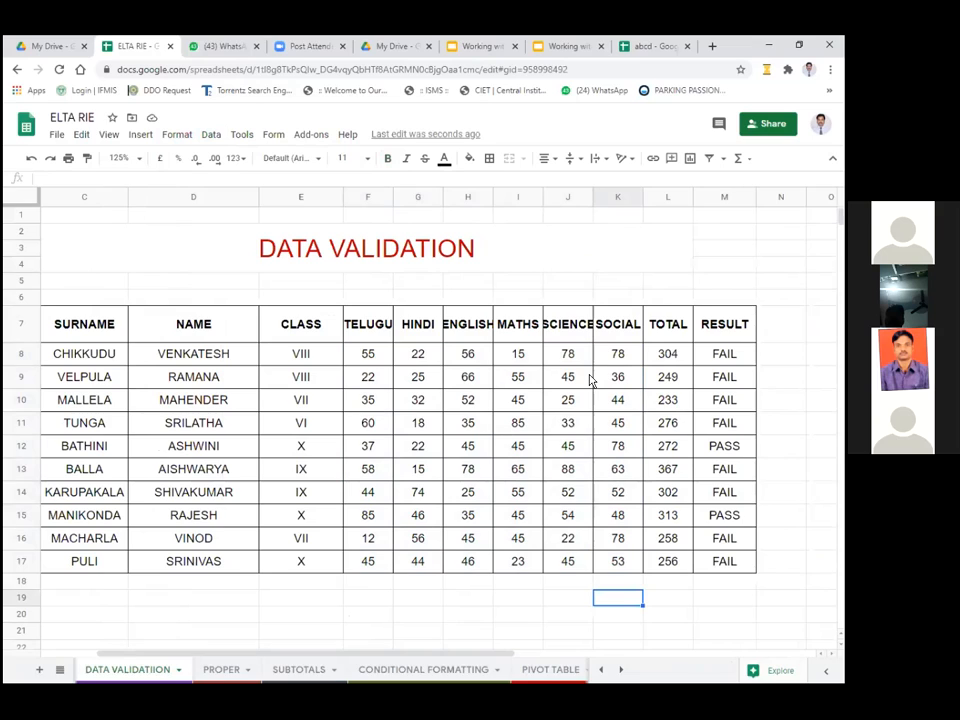
- Enter 555 as the Telugu mark in cell F8 to test input without a validation rule
{"action": "left_click", "coordinate": [368, 357]}
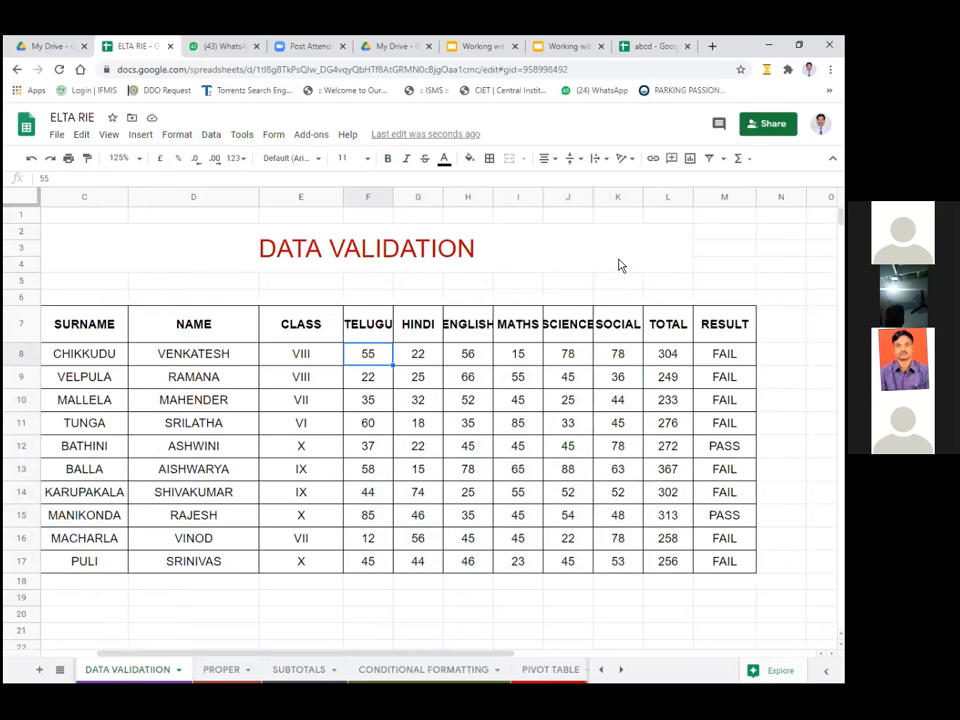
{"action": "type", "text": "555"}
{"action": "key", "text": "Return"}
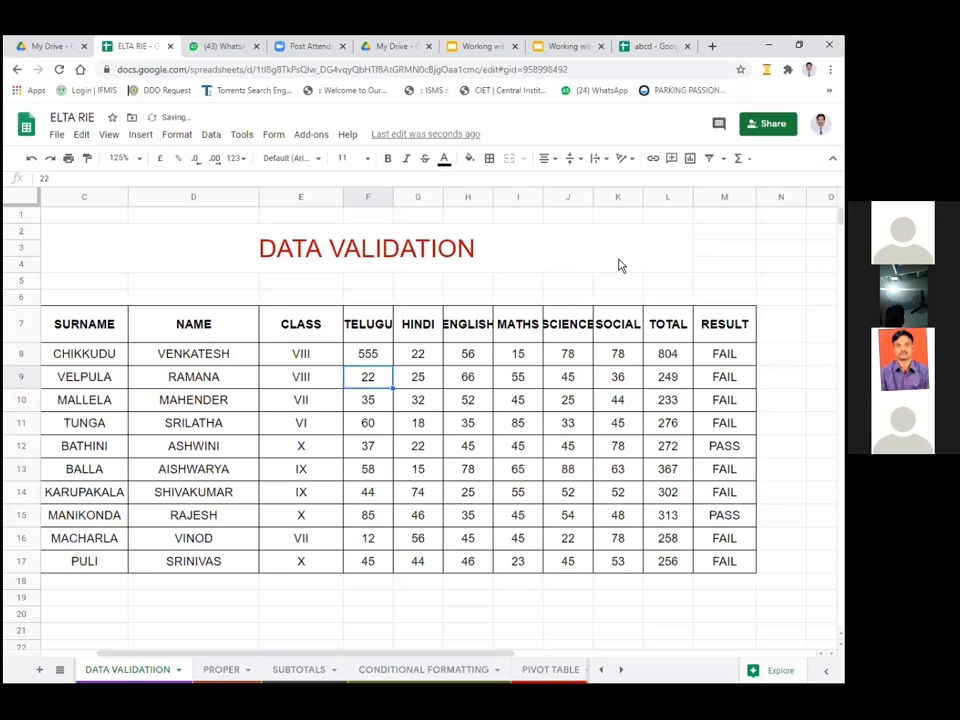
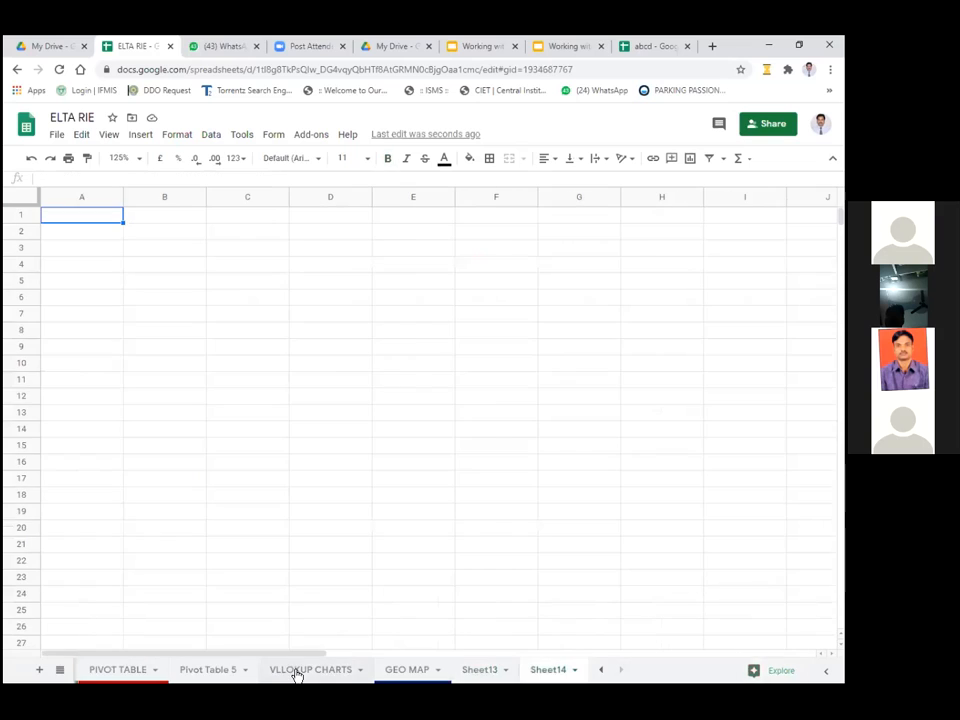
- Find and open the PIVOT TABLE sheet among all the sheets of the workbook
{"action": "left_click", "coordinate": [59, 669]}
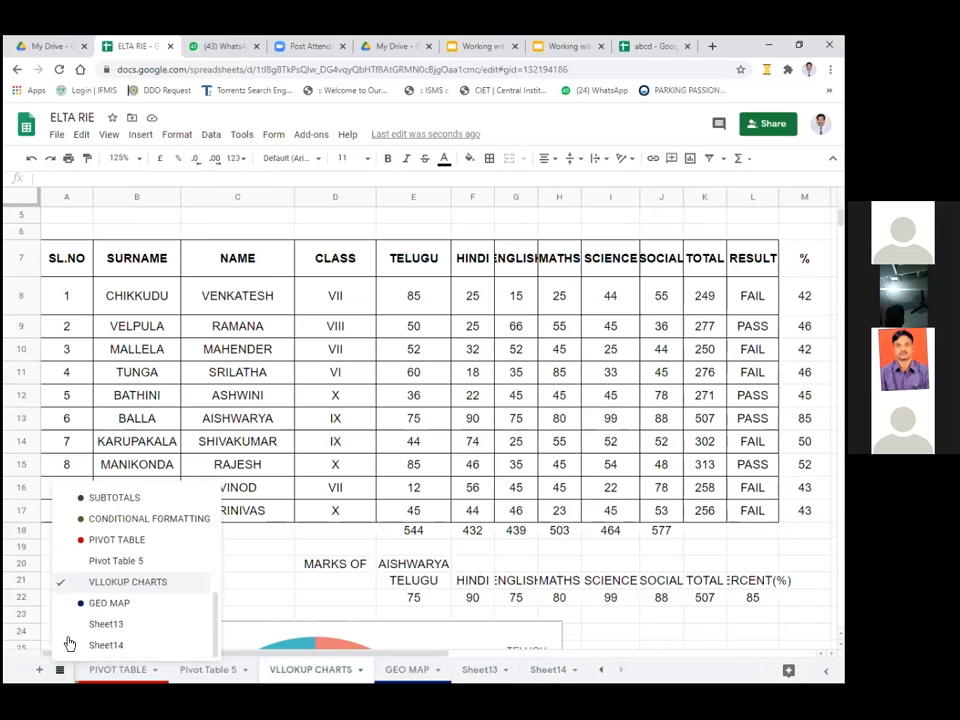
{"action": "scroll", "coordinate": [110, 540], "scroll_direction": "up", "scroll_amount": 3}
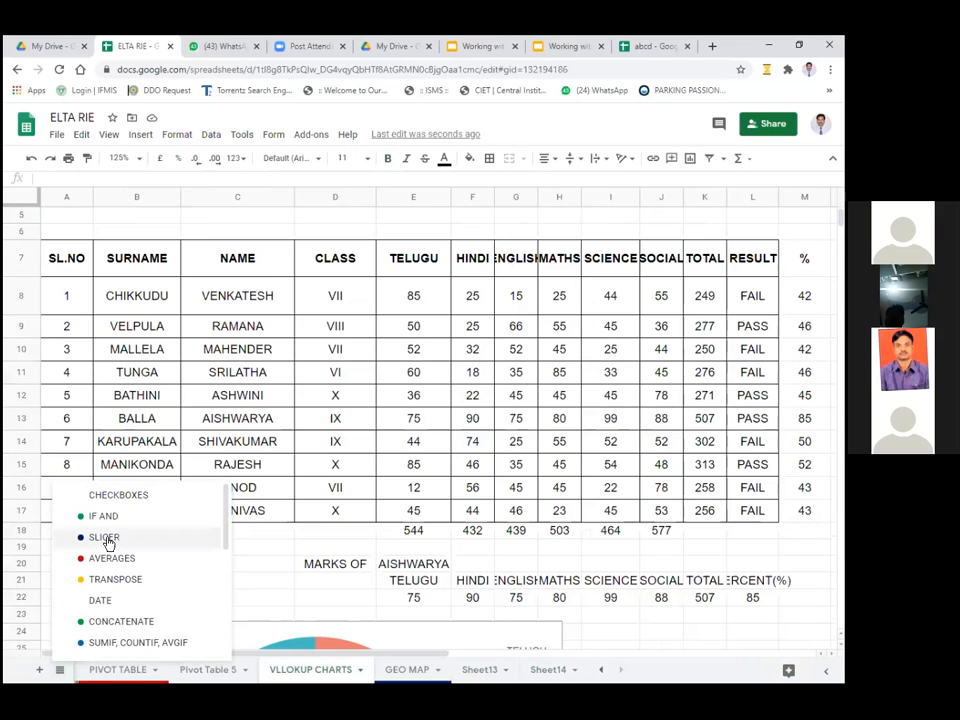
{"action": "scroll", "coordinate": [121, 594], "scroll_direction": "down", "scroll_amount": 1}
{"action": "scroll", "coordinate": [115, 590], "scroll_direction": "down", "scroll_amount": 5}
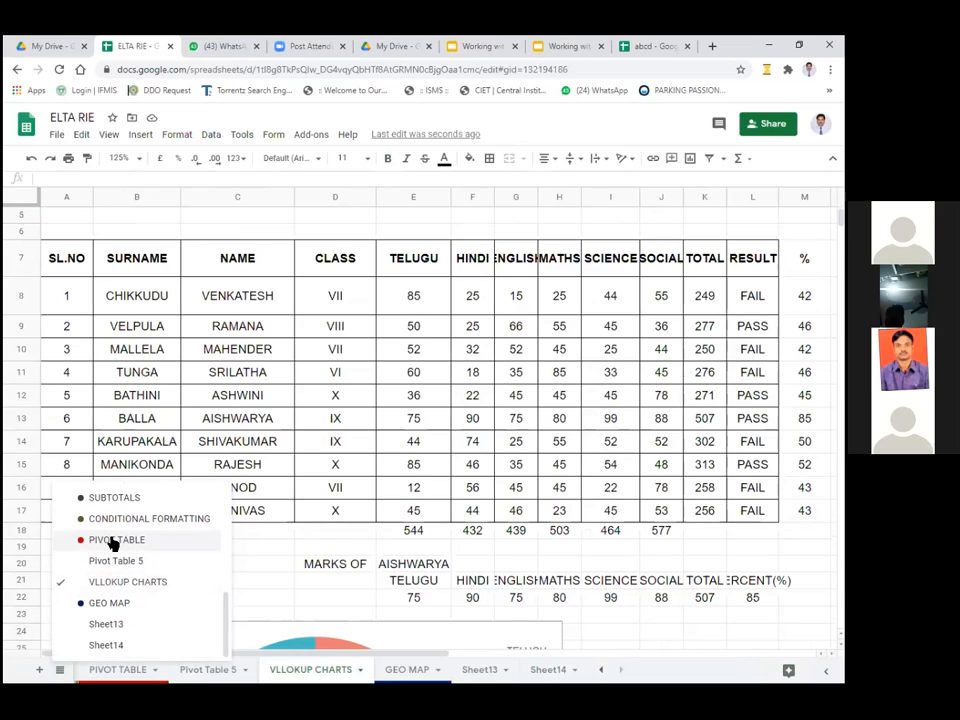
{"action": "left_click", "coordinate": [117, 540]}
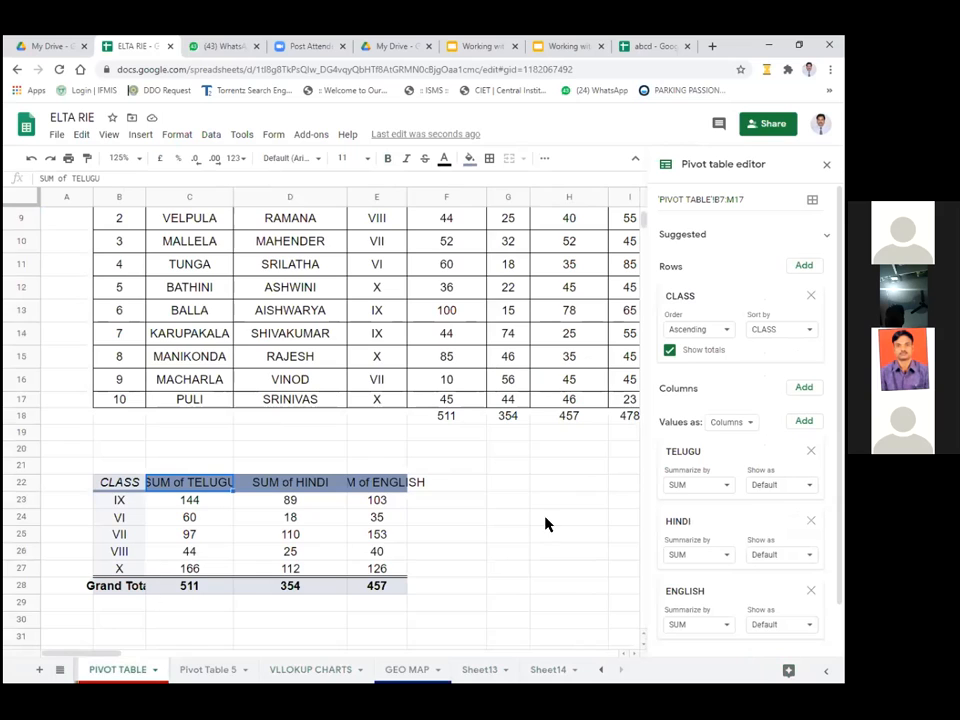
- Remove the existing pivot table occupying rows 21 to 30 below the marks table
{"action": "scroll", "coordinate": [546, 523], "scroll_direction": "up", "scroll_amount": 5}
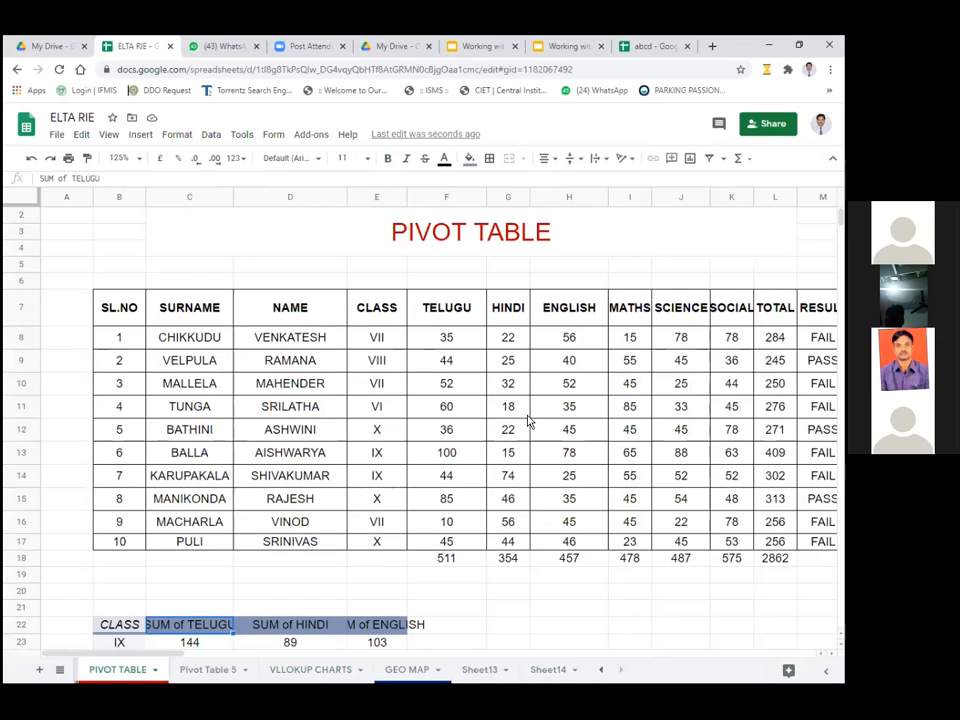
{"action": "scroll", "coordinate": [529, 422], "scroll_direction": "down", "scroll_amount": 5}
{"action": "left_click", "coordinate": [88, 433]}
{"action": "left_click_drag", "start_coordinate": [88, 433], "coordinate": [493, 593]}
{"action": "left_click", "coordinate": [237, 548]}
{"action": "left_click_drag", "start_coordinate": [22, 441], "coordinate": [20, 597]}
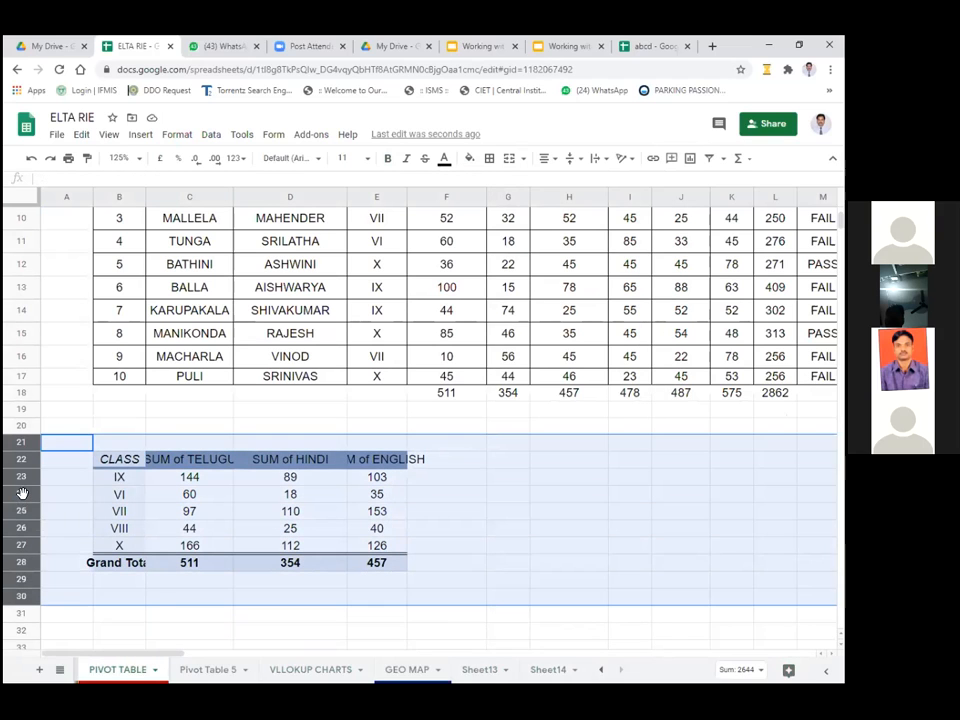
{"action": "right_click", "coordinate": [19, 502]}
{"action": "mouse_move", "coordinate": [85, 353]}
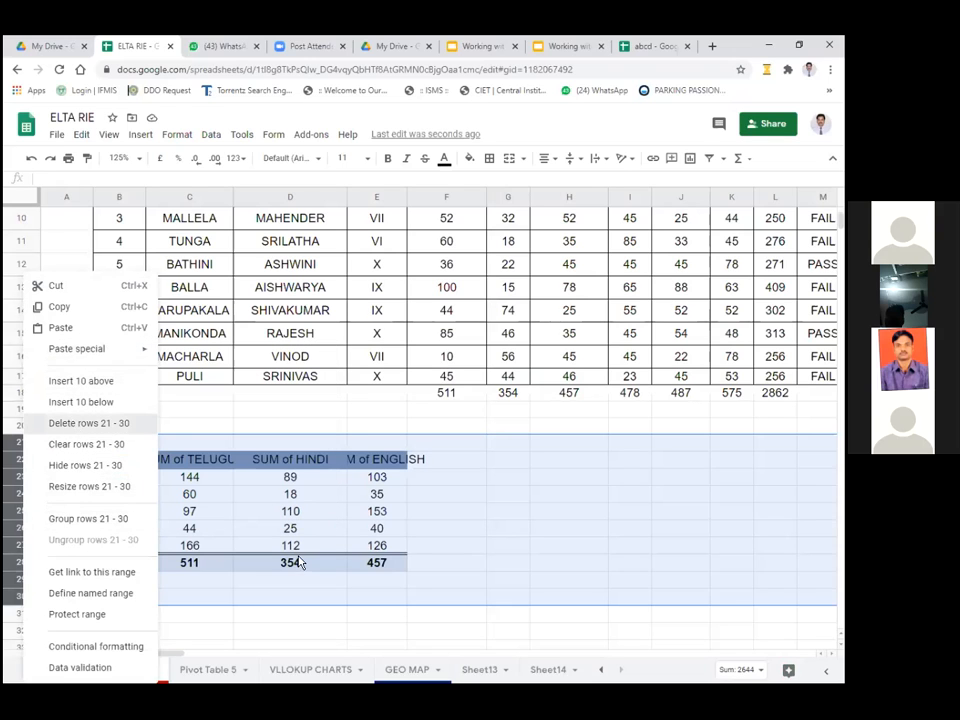
{"action": "left_click", "coordinate": [77, 446]}
{"action": "left_click", "coordinate": [471, 572]}
- Examine the student marks table on the PIVOT TABLE sheet, going through the individual Telugu marks in column F
{"action": "scroll", "coordinate": [563, 476], "scroll_direction": "up", "scroll_amount": 5}
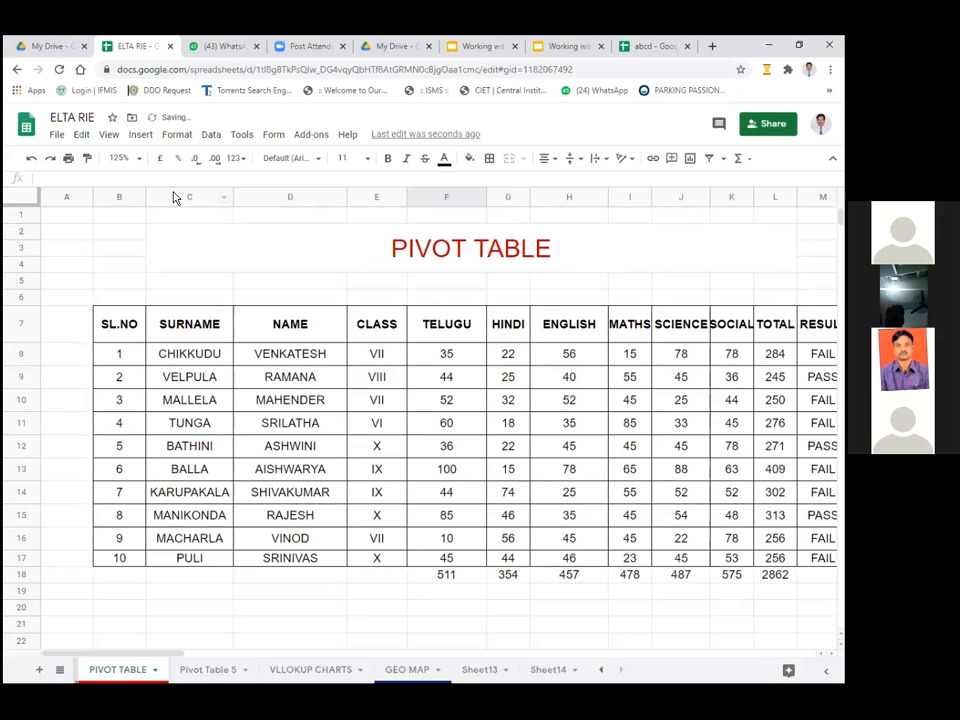
{"action": "scroll", "coordinate": [165, 658], "scroll_direction": "right", "scroll_amount": 4}
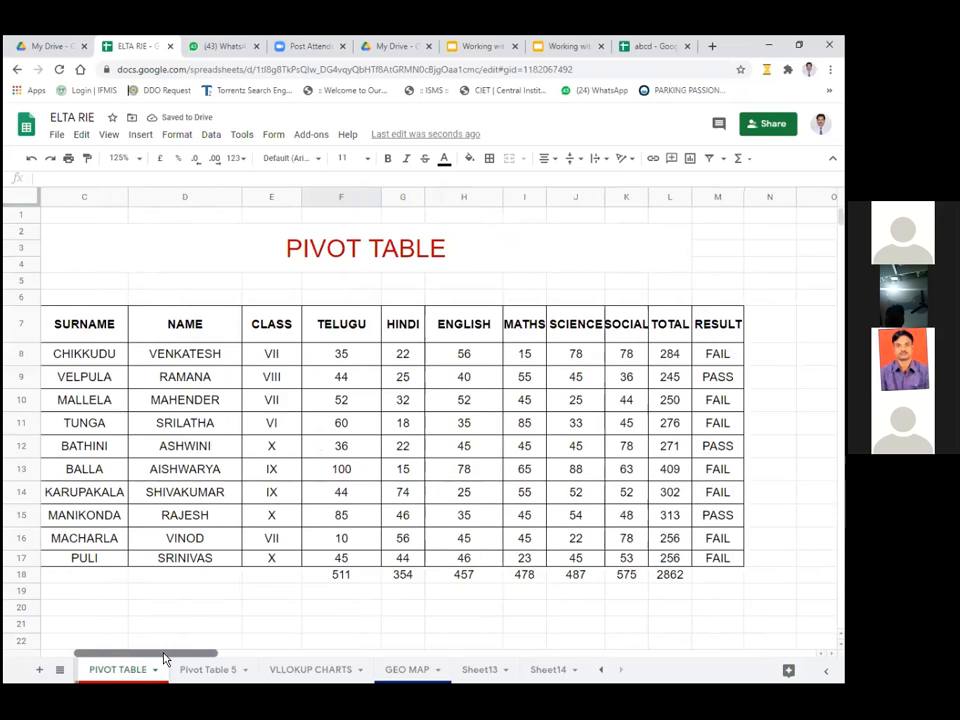
{"action": "scroll", "coordinate": [165, 658], "scroll_direction": "left", "scroll_amount": 2}
{"action": "scroll", "coordinate": [165, 658], "scroll_direction": "left", "scroll_amount": 1}
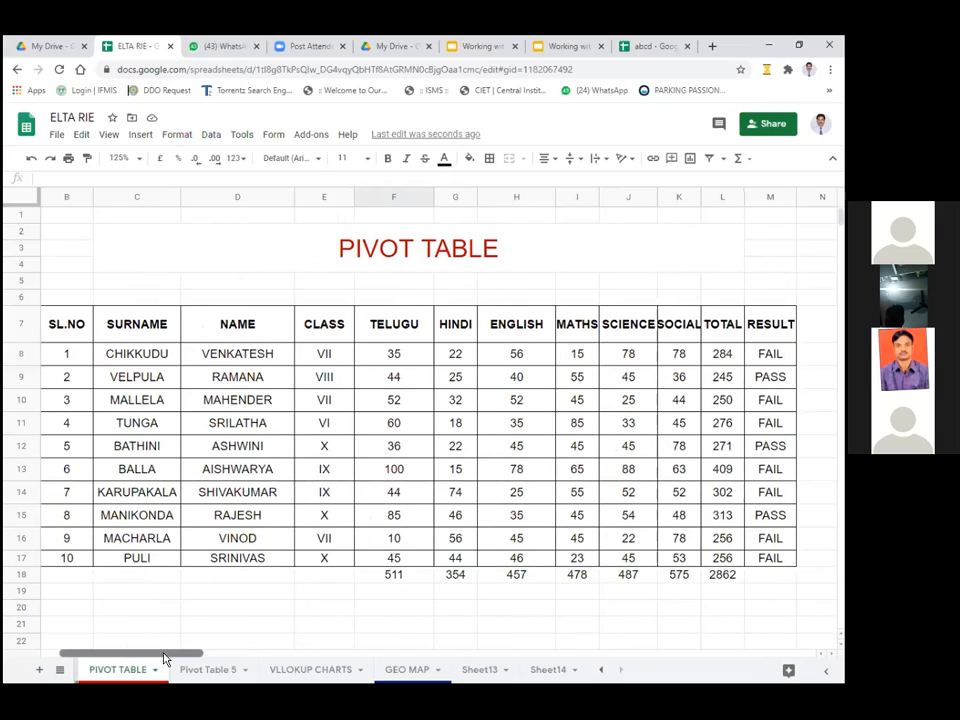
{"action": "scroll", "coordinate": [165, 658], "scroll_direction": "right", "scroll_amount": 1}
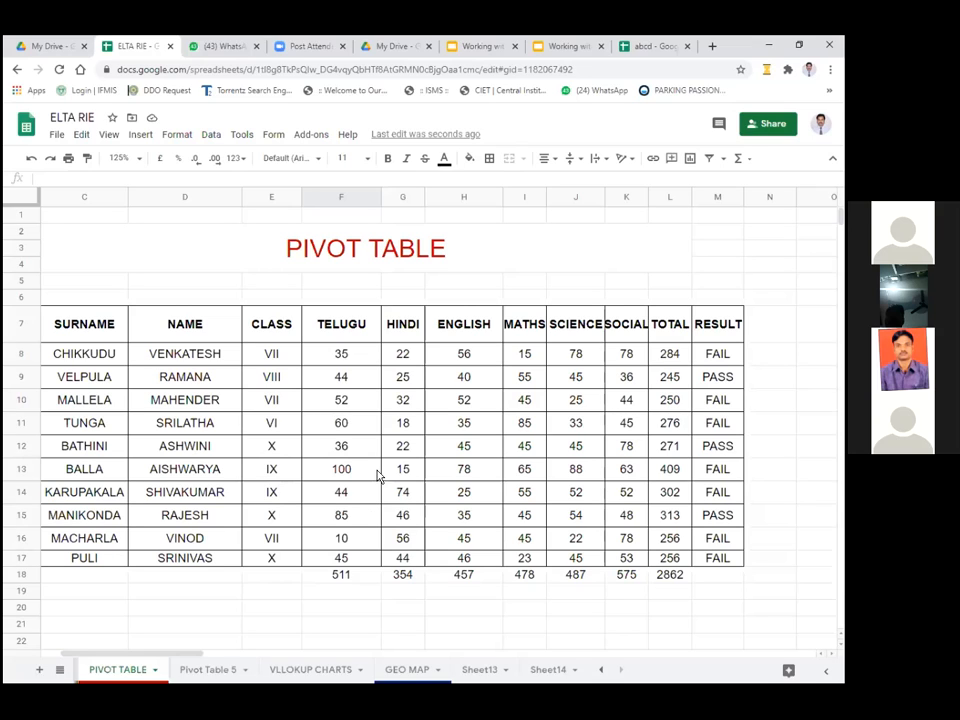
{"action": "left_click", "coordinate": [347, 358]}
{"action": "left_click", "coordinate": [345, 378]}
{"action": "left_click", "coordinate": [347, 400]}
{"action": "left_click", "coordinate": [346, 446]}
{"action": "left_click", "coordinate": [347, 470]}
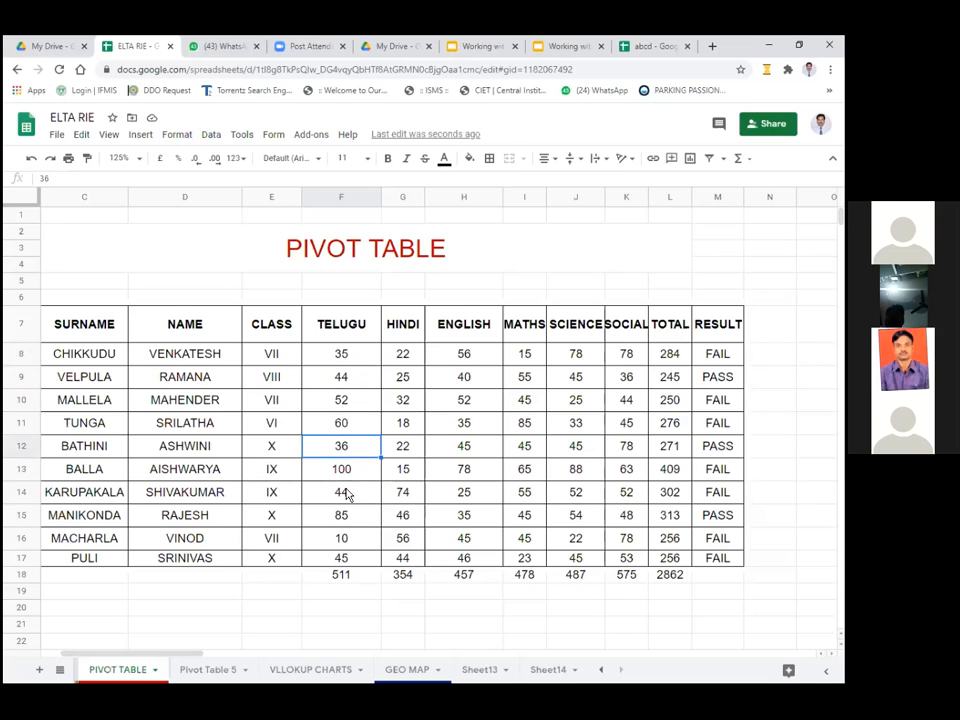
{"action": "left_click", "coordinate": [347, 492]}
{"action": "left_click", "coordinate": [347, 515]}
{"action": "left_click", "coordinate": [348, 562]}
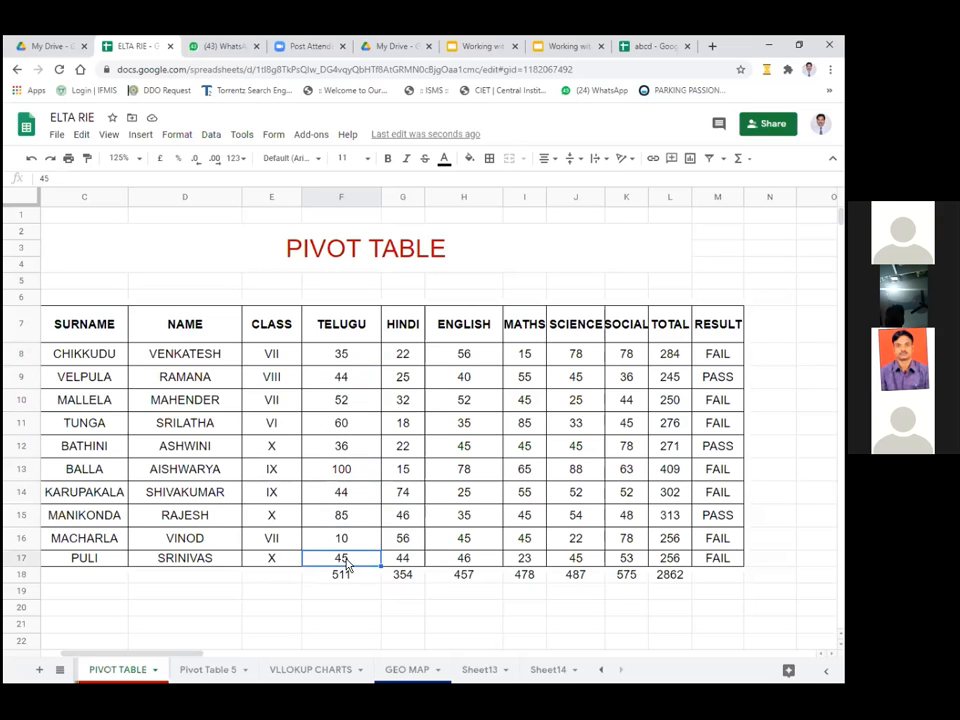
{"action": "left_click", "coordinate": [293, 576]}
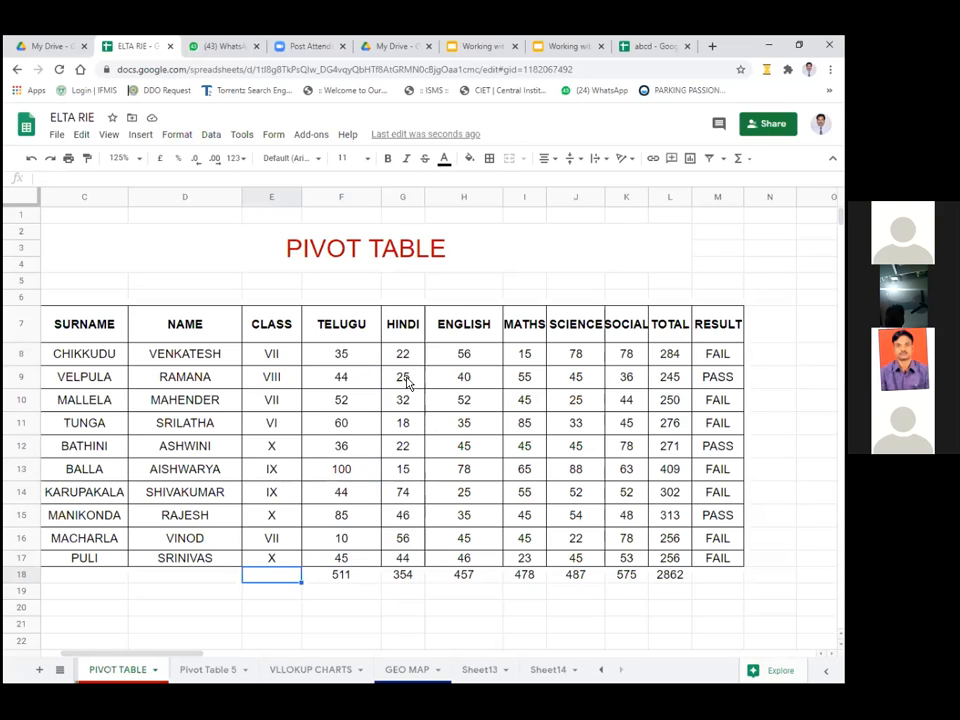
- Create a pivot table from the CLASS to SOCIAL data in E7:K17, inserted on the existing sheet at cell C21
{"action": "left_click", "coordinate": [321, 326]}
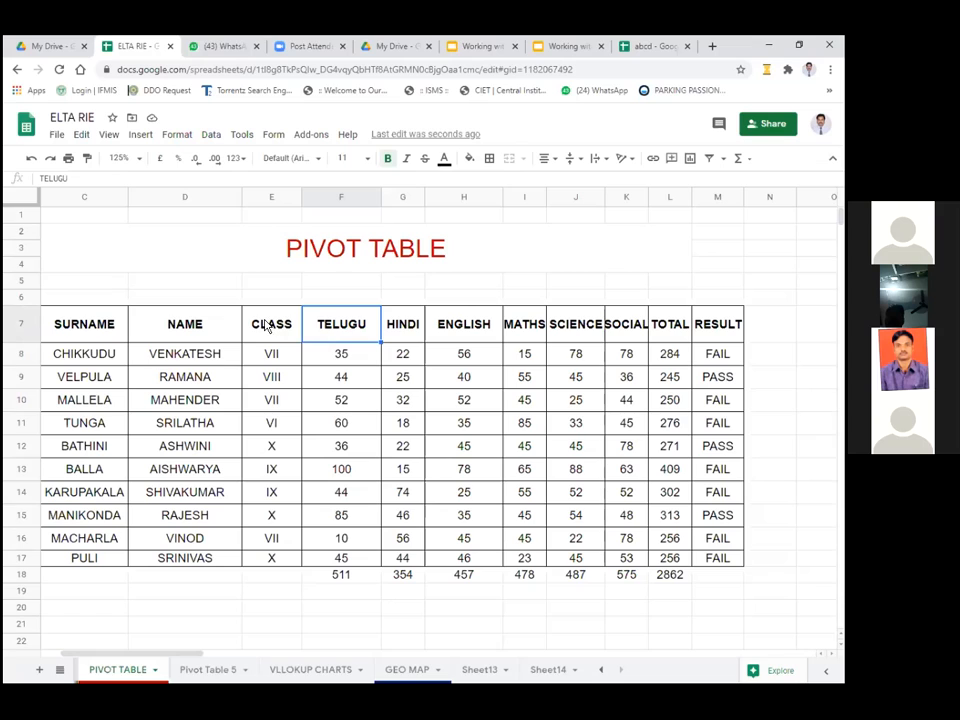
{"action": "left_click_drag", "start_coordinate": [269, 326], "coordinate": [626, 335]}
{"action": "left_click_drag", "start_coordinate": [626, 405], "coordinate": [610, 571]}
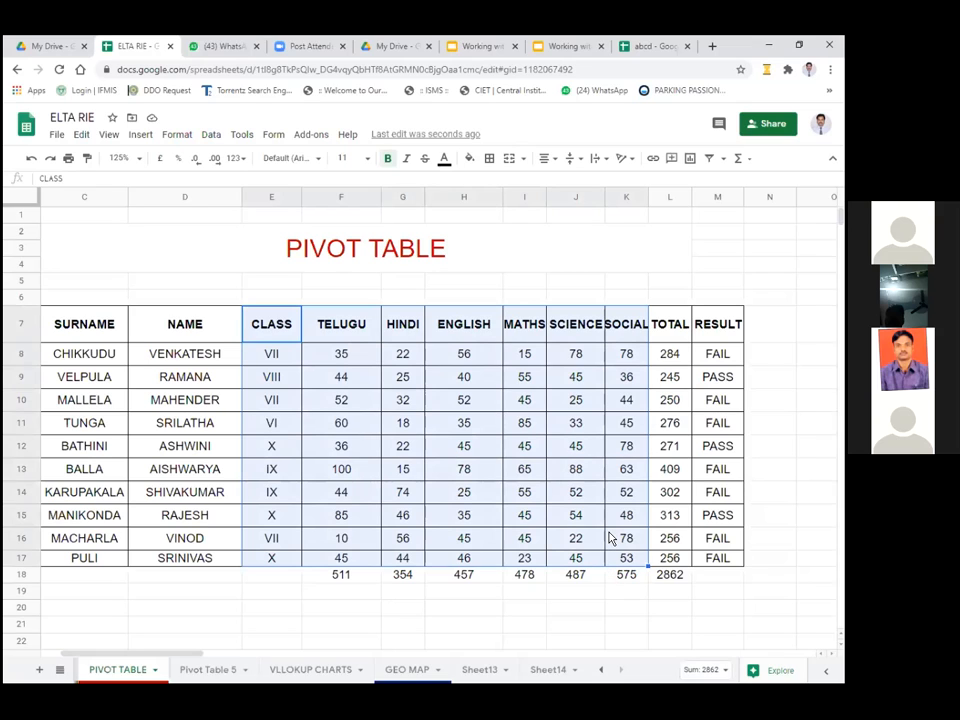
{"action": "left_click", "coordinate": [210, 135]}
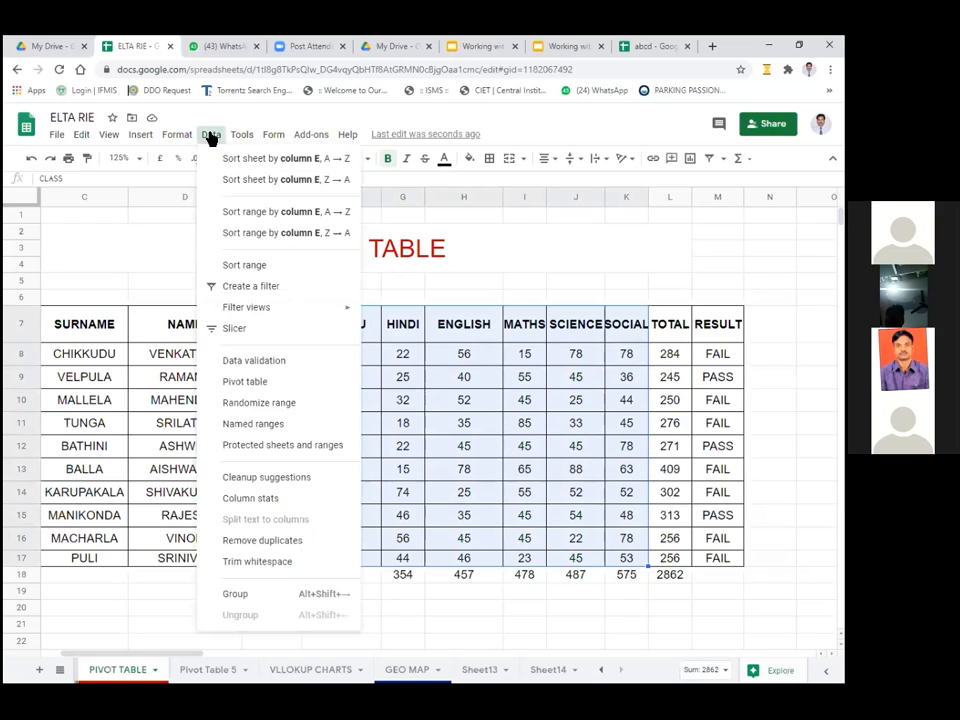
{"action": "left_click", "coordinate": [267, 384]}
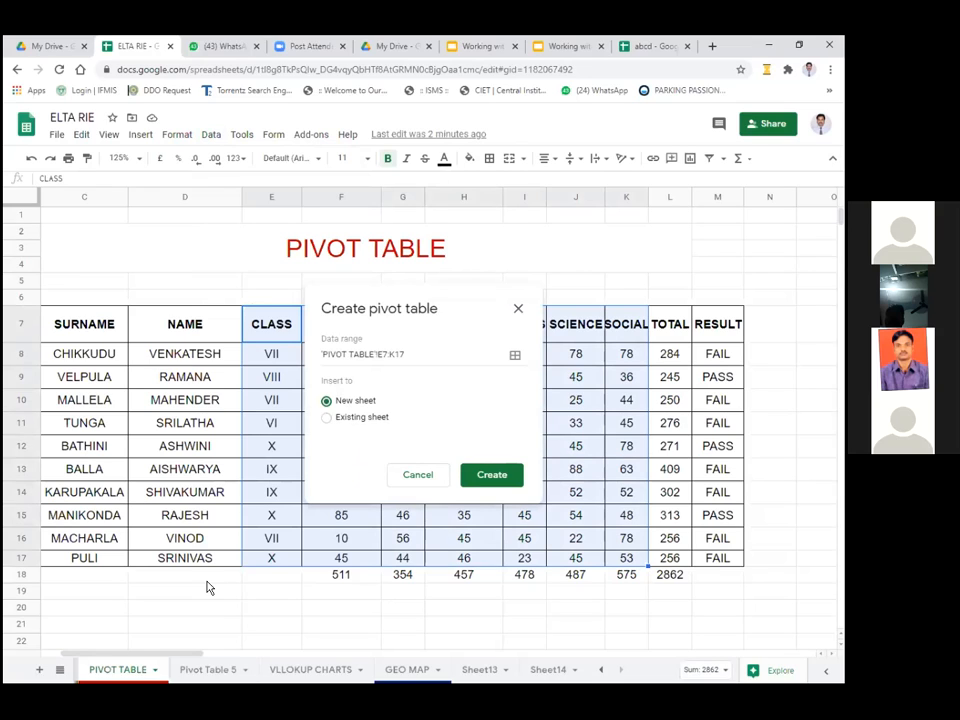
{"action": "left_click", "coordinate": [328, 418]}
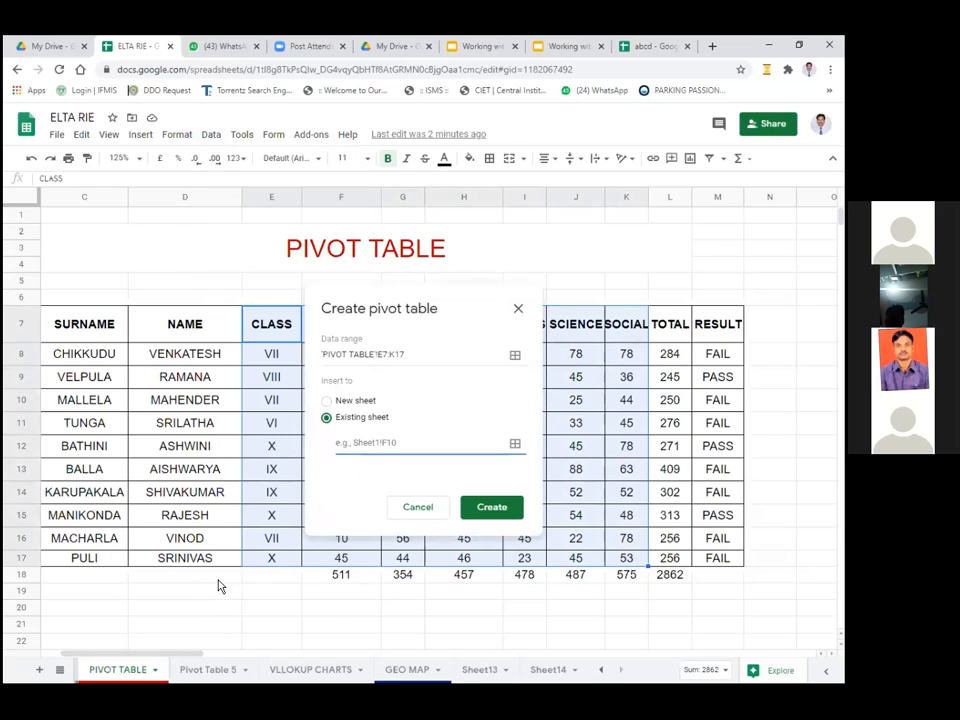
{"action": "scroll", "coordinate": [156, 562], "scroll_direction": "down", "scroll_amount": 1}
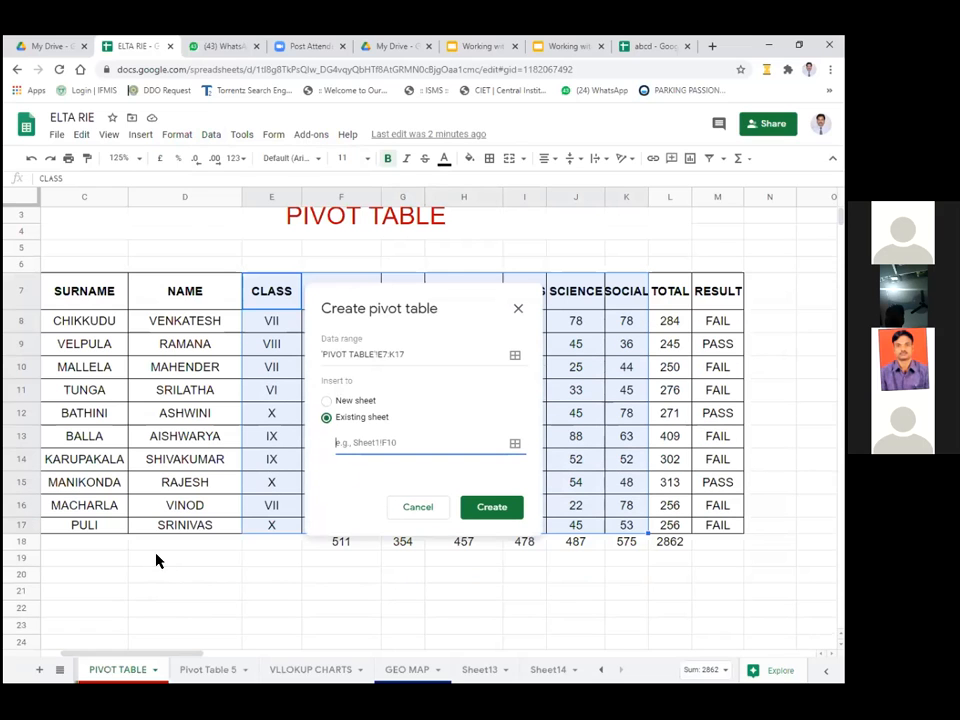
{"action": "left_click", "coordinate": [110, 594]}
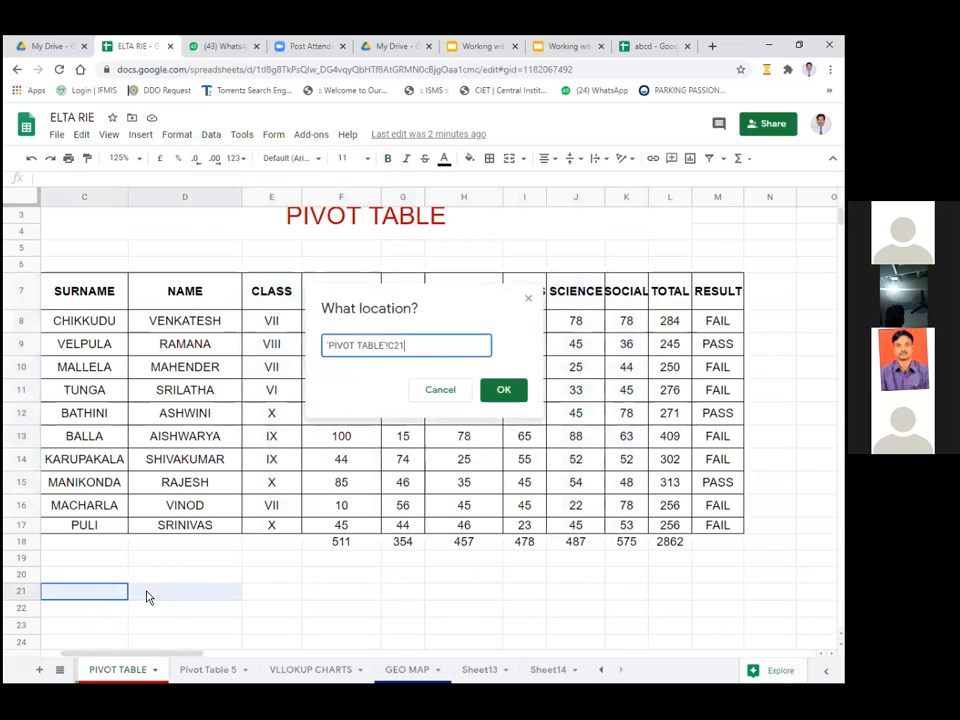
{"action": "left_click", "coordinate": [504, 390]}
{"action": "left_click", "coordinate": [491, 491]}
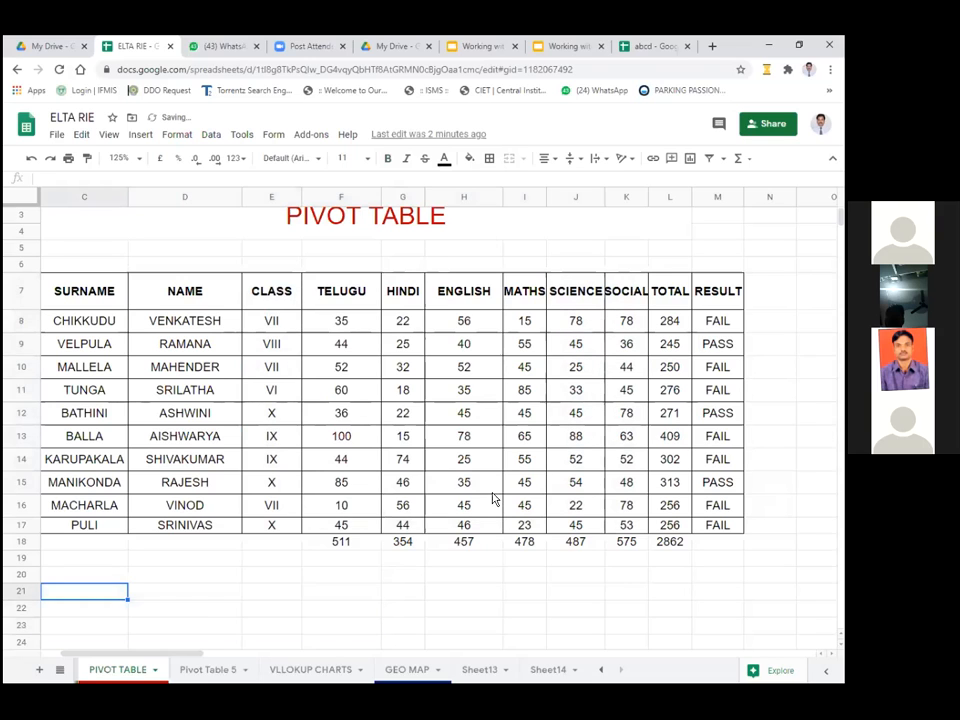
{"action": "scroll", "coordinate": [320, 395], "scroll_direction": "down", "scroll_amount": 2}
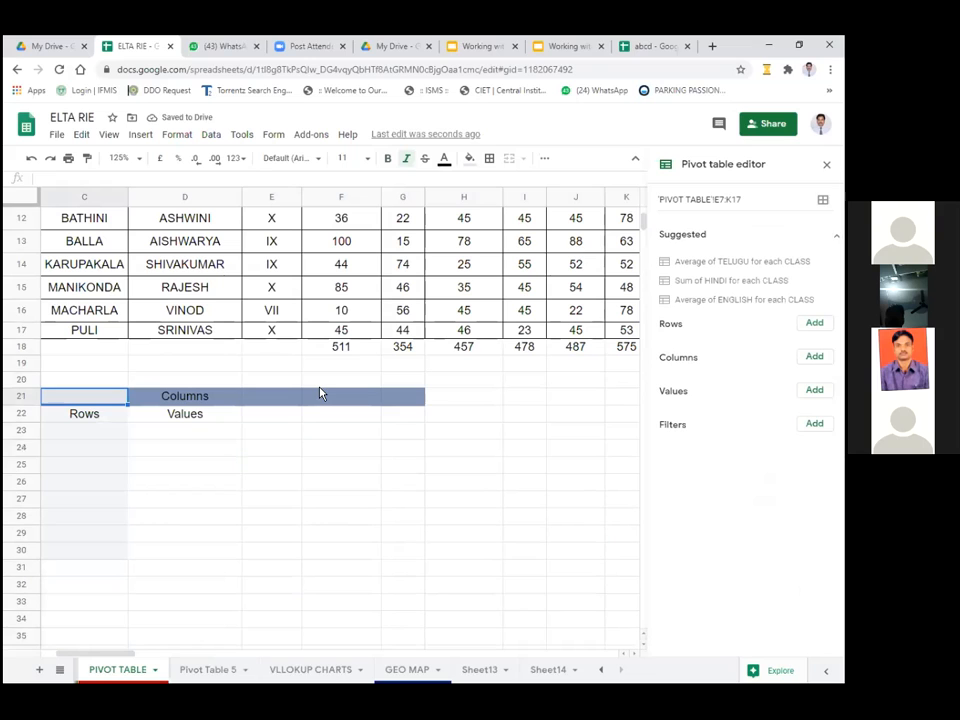
- Add CLASS as the row field of the new pivot table
{"action": "scroll", "coordinate": [326, 463], "scroll_direction": "up", "scroll_amount": 2}
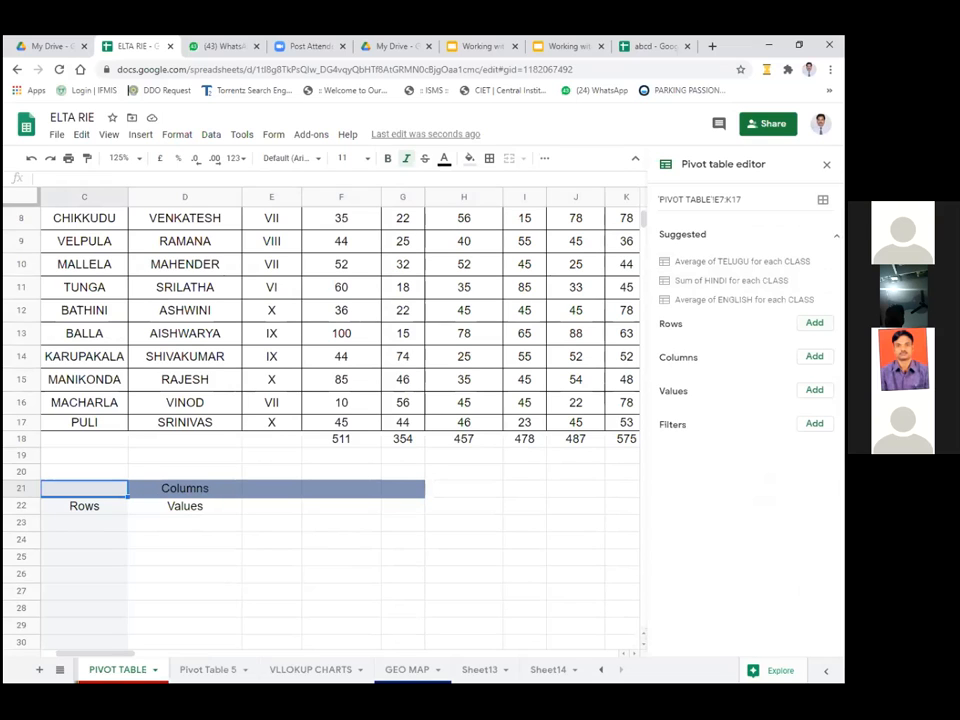
{"action": "left_click", "coordinate": [814, 322]}
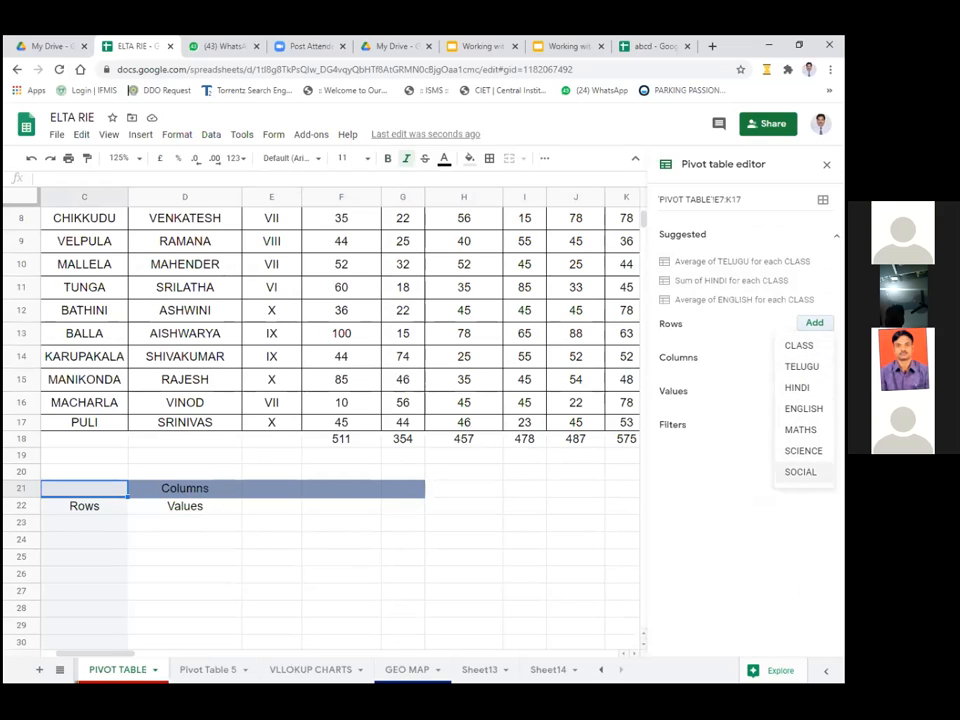
{"action": "scroll", "coordinate": [476, 316], "scroll_direction": "up", "scroll_amount": 3}
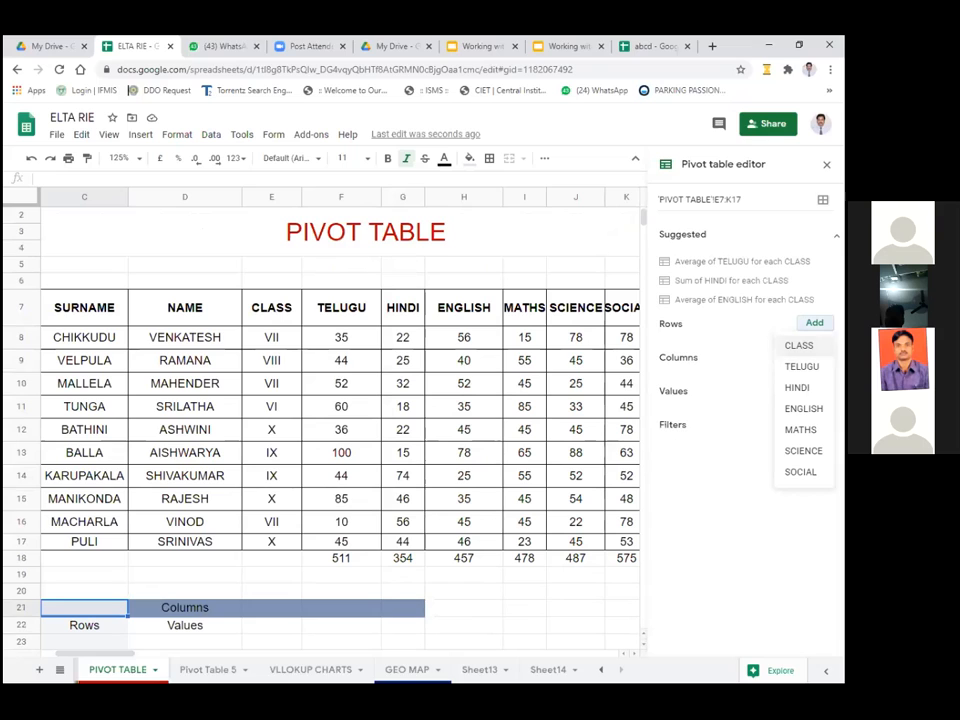
{"action": "left_click", "coordinate": [799, 345]}
{"action": "scroll", "coordinate": [440, 364], "scroll_direction": "down", "scroll_amount": 3}
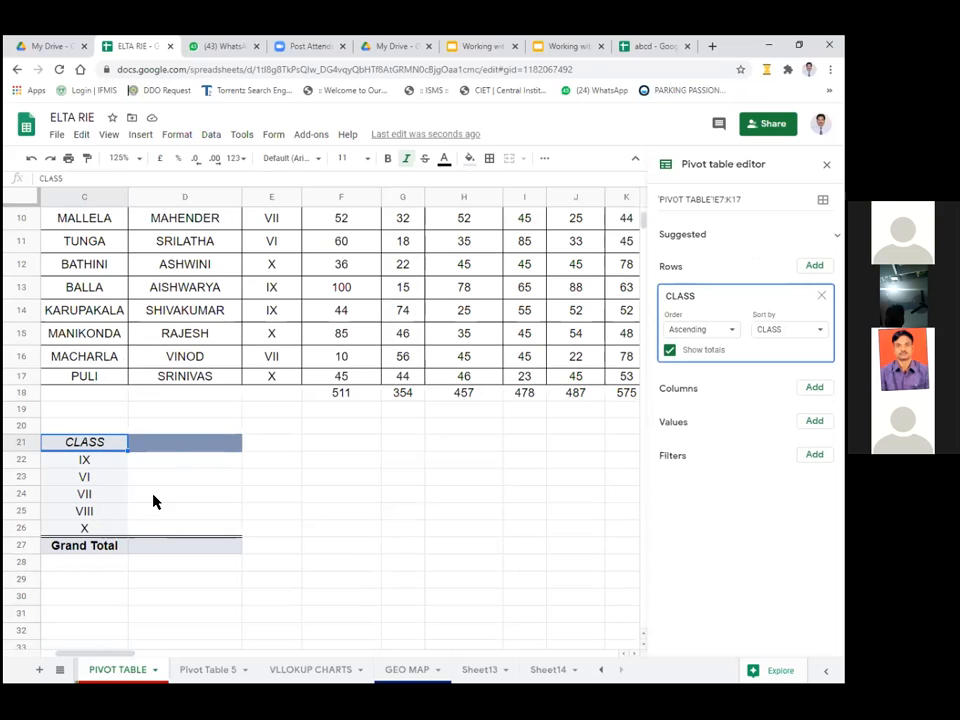
- Try TELUGU as a column field of the pivot table and remove it again
{"action": "left_click", "coordinate": [174, 446]}
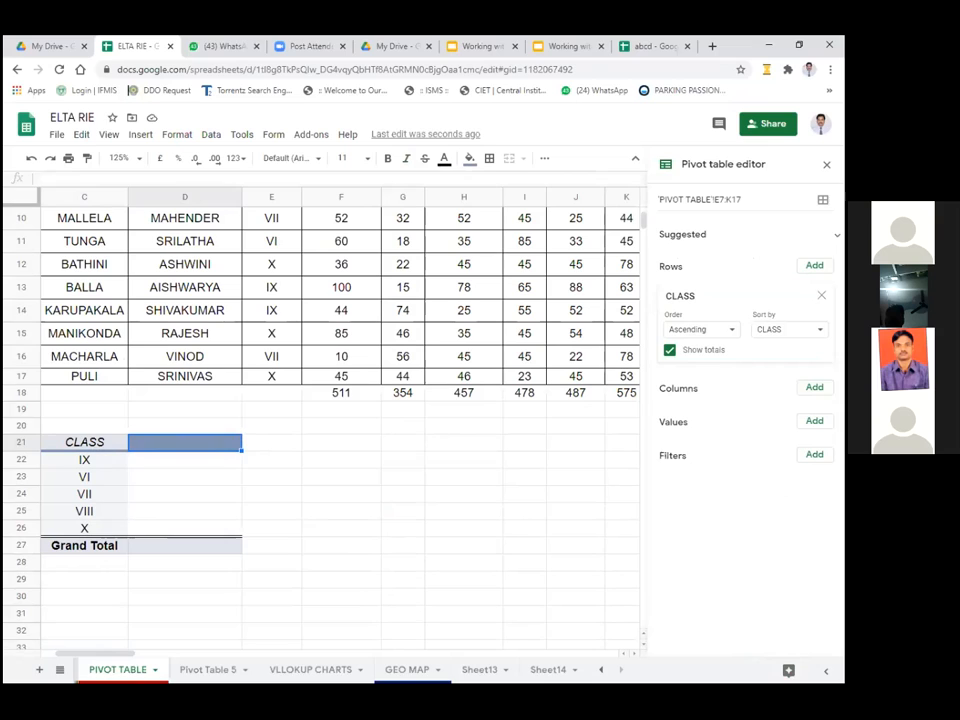
{"action": "left_click", "coordinate": [814, 387]}
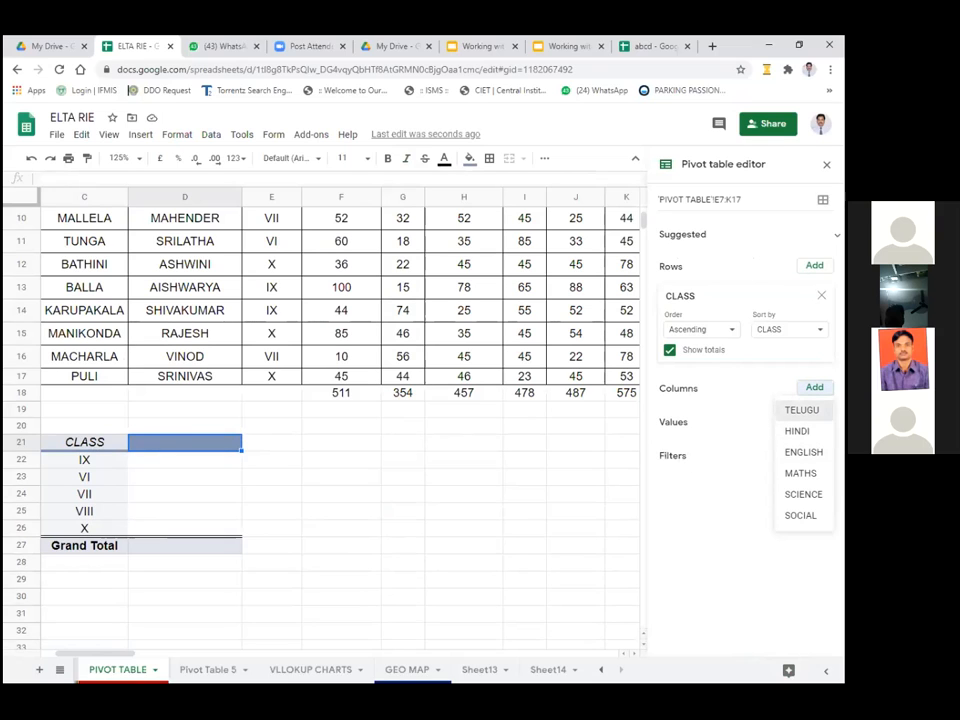
{"action": "left_click", "coordinate": [801, 410]}
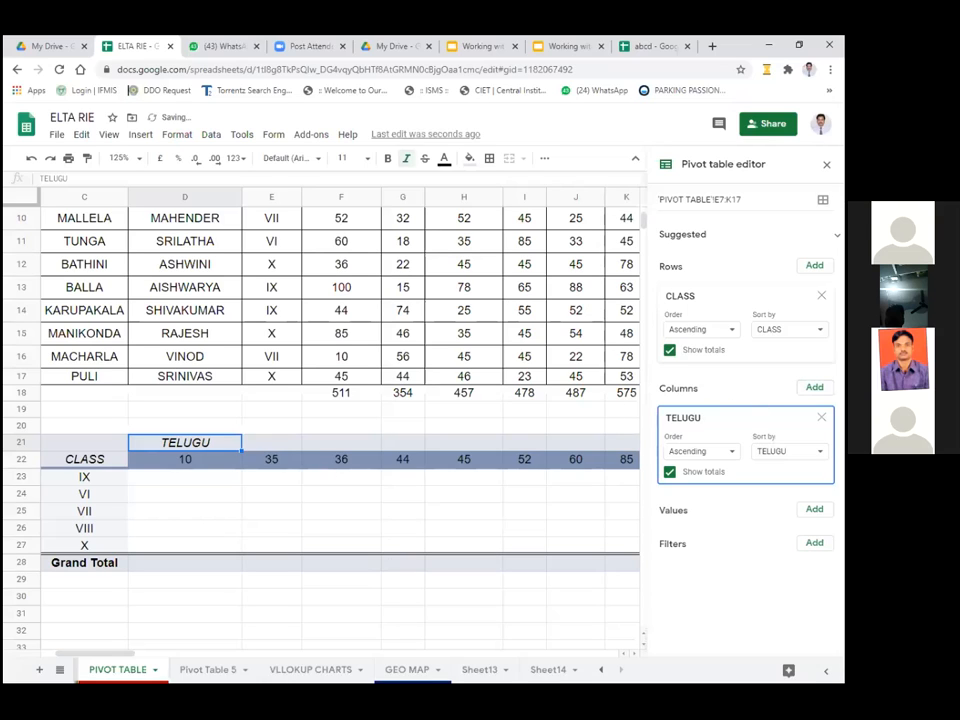
{"action": "left_click", "coordinate": [821, 417]}
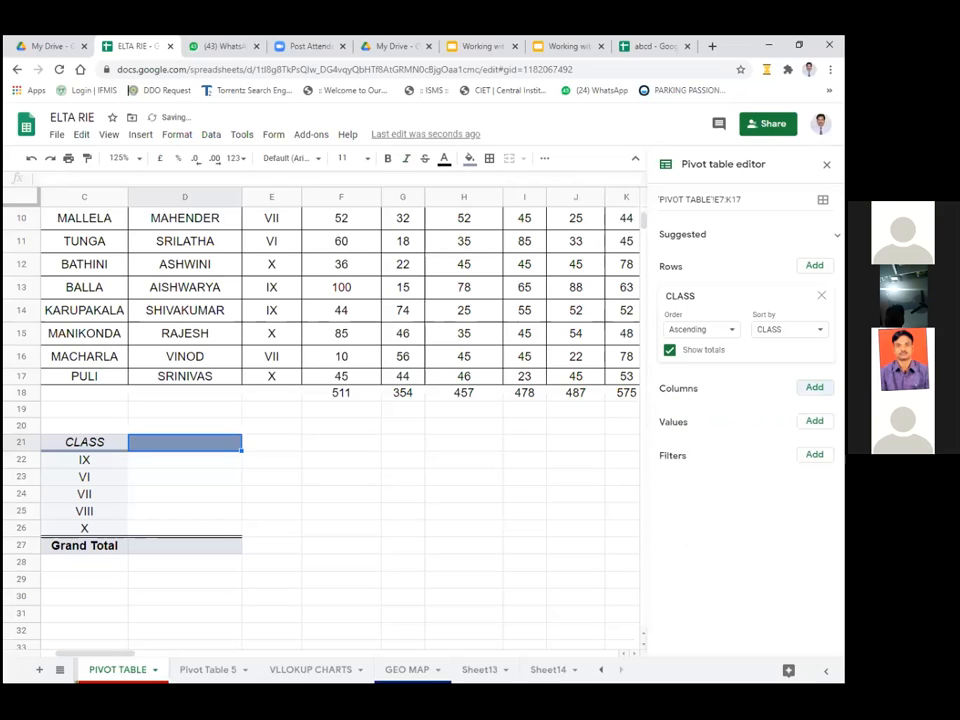
- Add TELUGU to the pivot table's values, summarized by SUM for each class
{"action": "left_click", "coordinate": [814, 420]}
{"action": "left_click", "coordinate": [771, 465]}
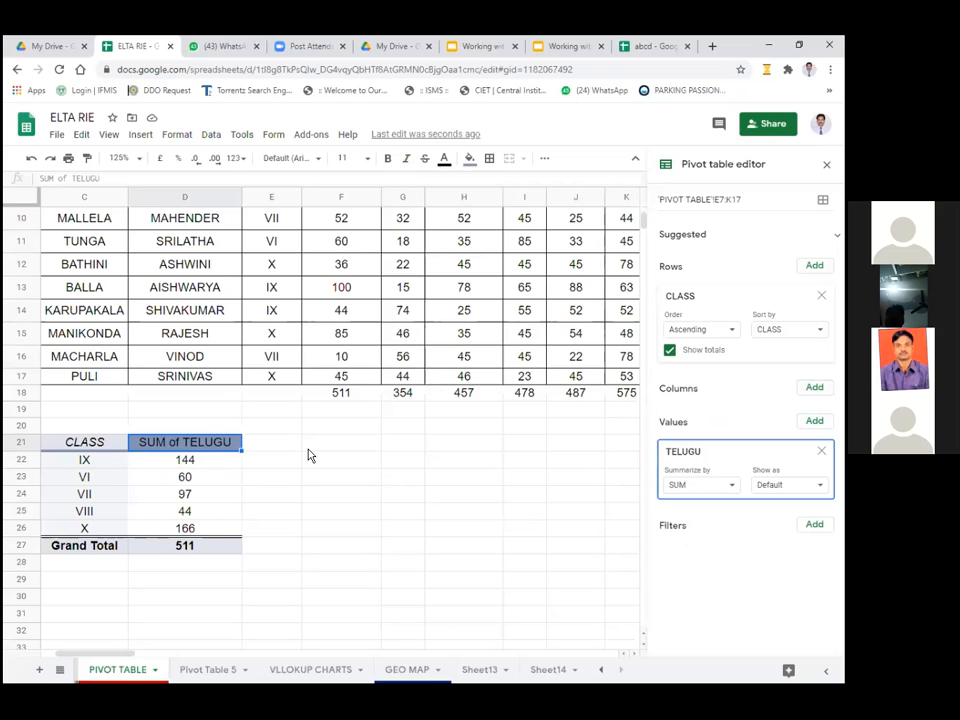
{"action": "scroll", "coordinate": [309, 455], "scroll_direction": "down", "scroll_amount": 2}
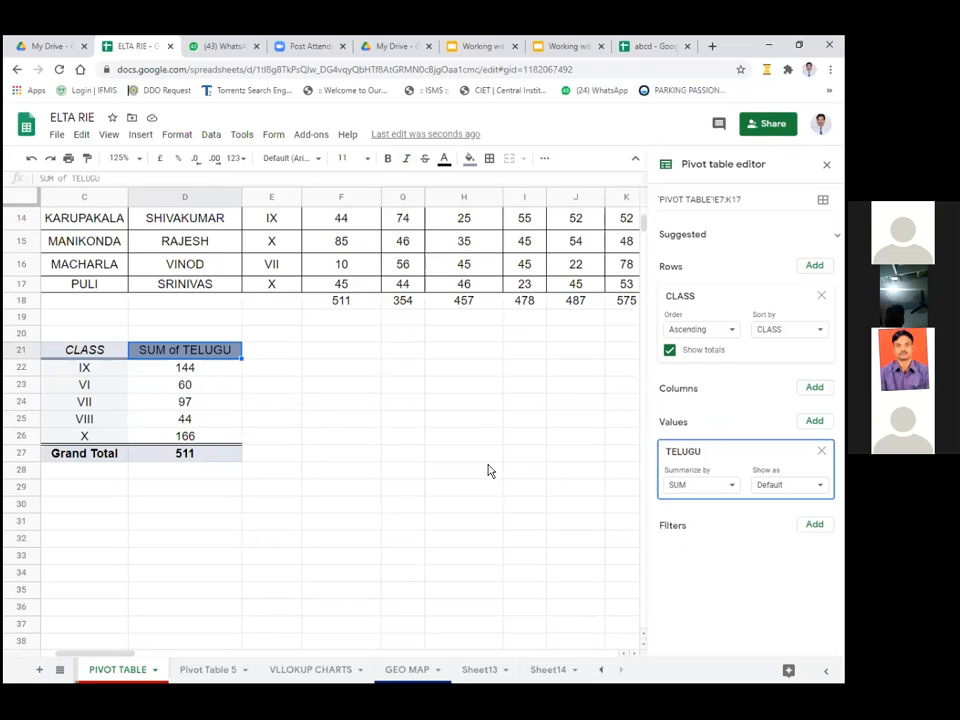
- Try the AVERAGE, MEDIAN, PRODUCT, STDEV and VAR summaries on the pivot table's TELUGU values and return to SUM
{"action": "left_click", "coordinate": [731, 489]}
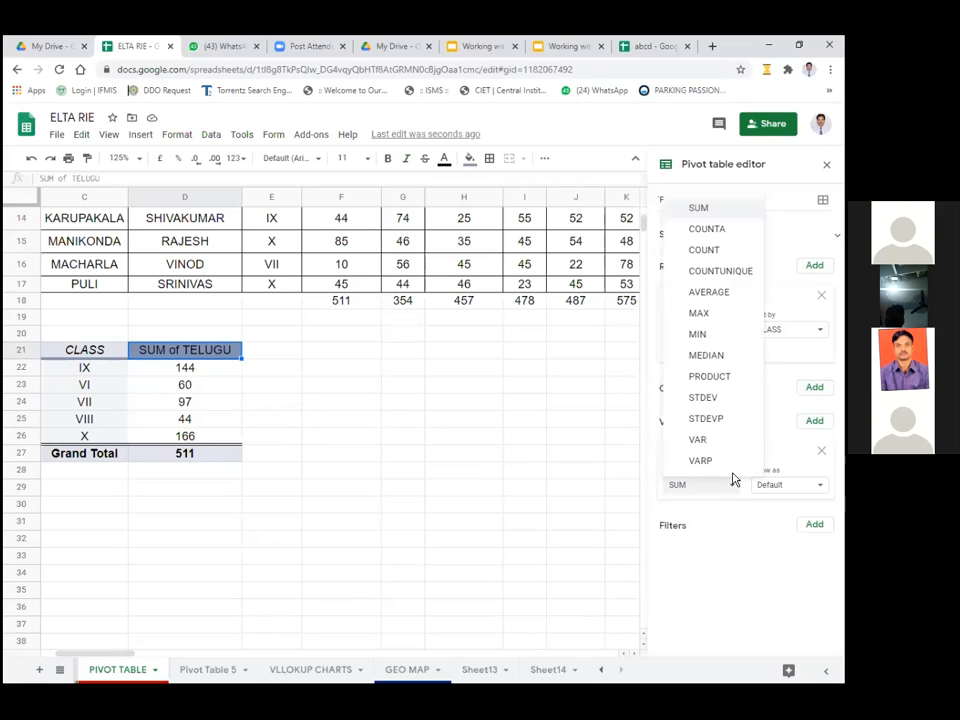
{"action": "left_click", "coordinate": [707, 294]}
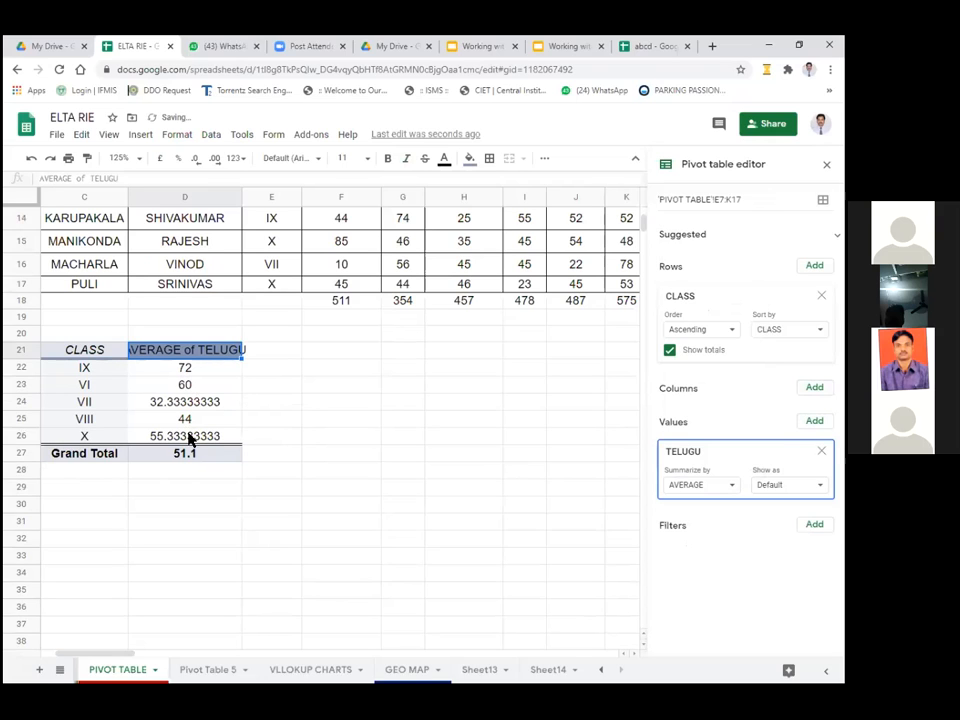
{"action": "left_click", "coordinate": [733, 488]}
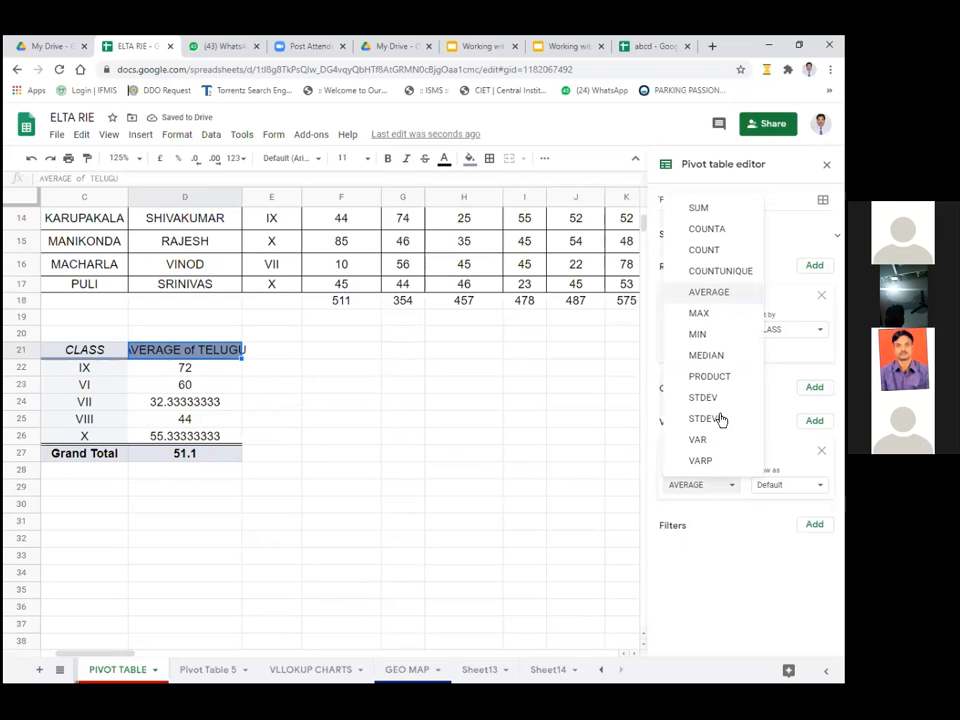
{"action": "left_click", "coordinate": [705, 357]}
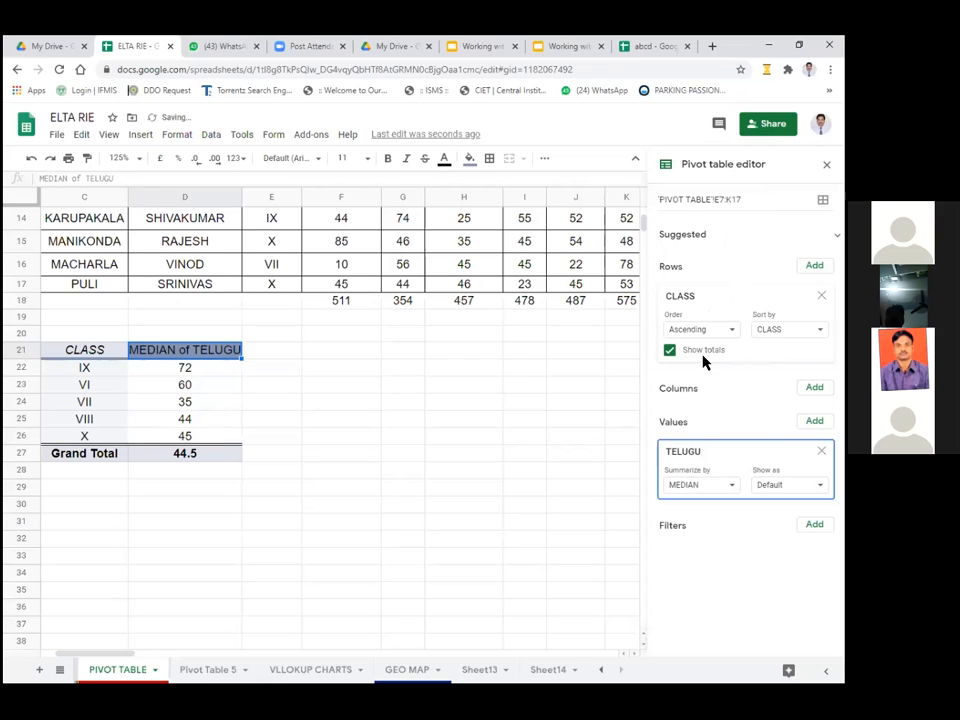
{"action": "left_click", "coordinate": [735, 488]}
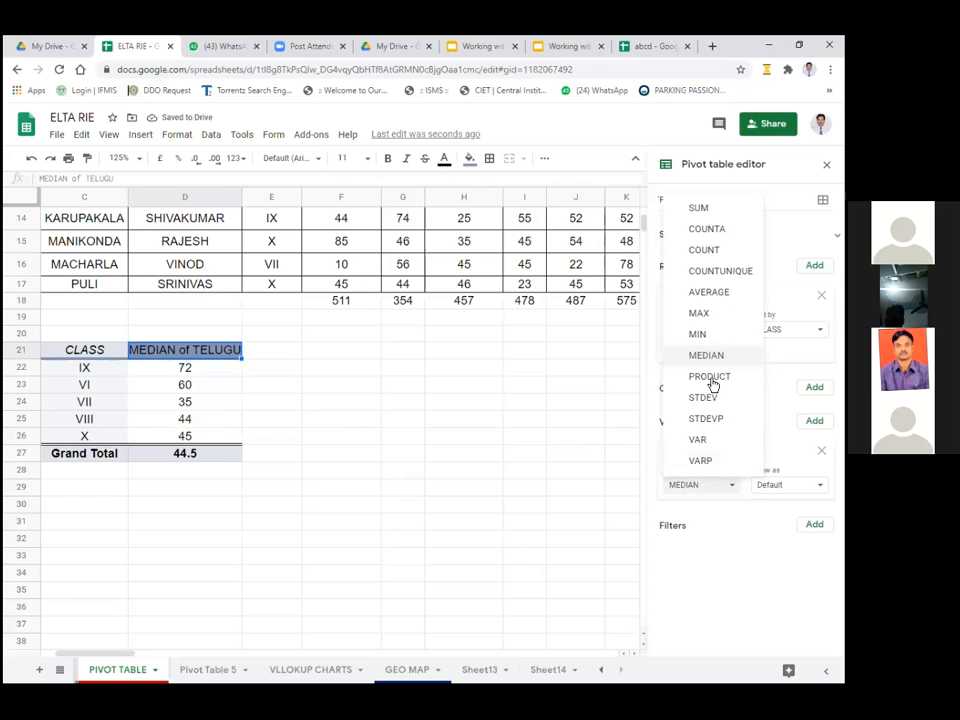
{"action": "left_click", "coordinate": [711, 377]}
{"action": "left_click", "coordinate": [735, 488]}
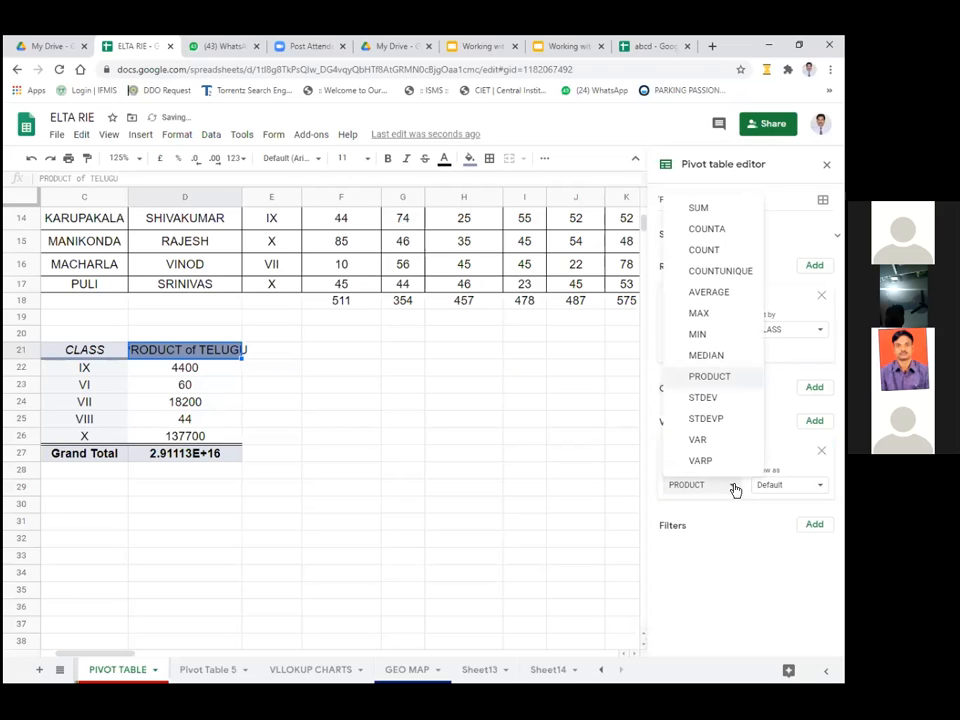
{"action": "left_click", "coordinate": [703, 400]}
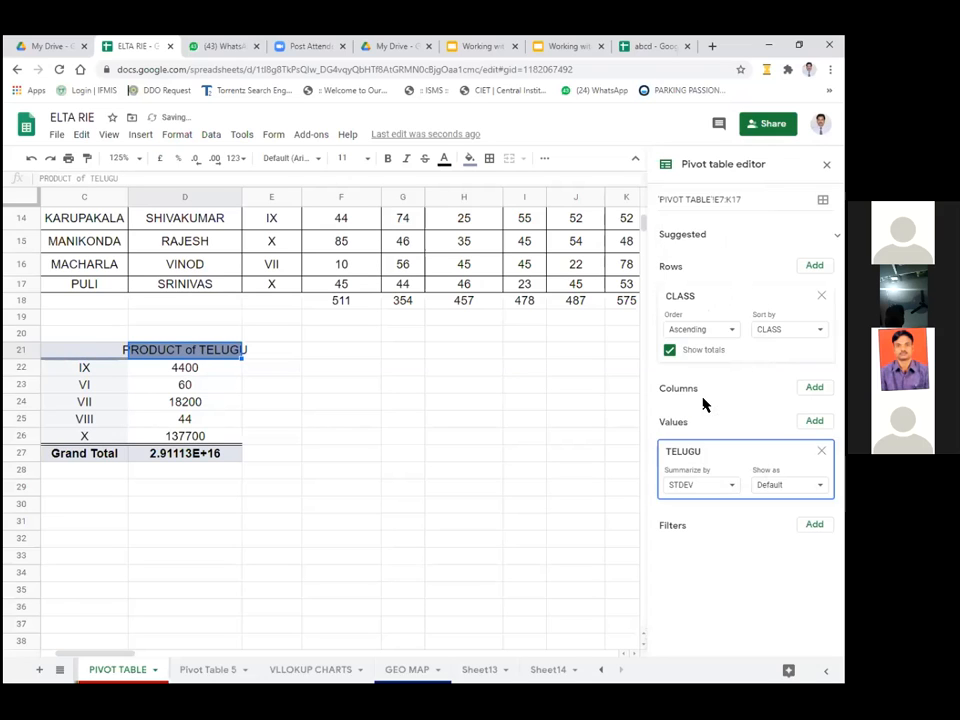
{"action": "left_click", "coordinate": [732, 490]}
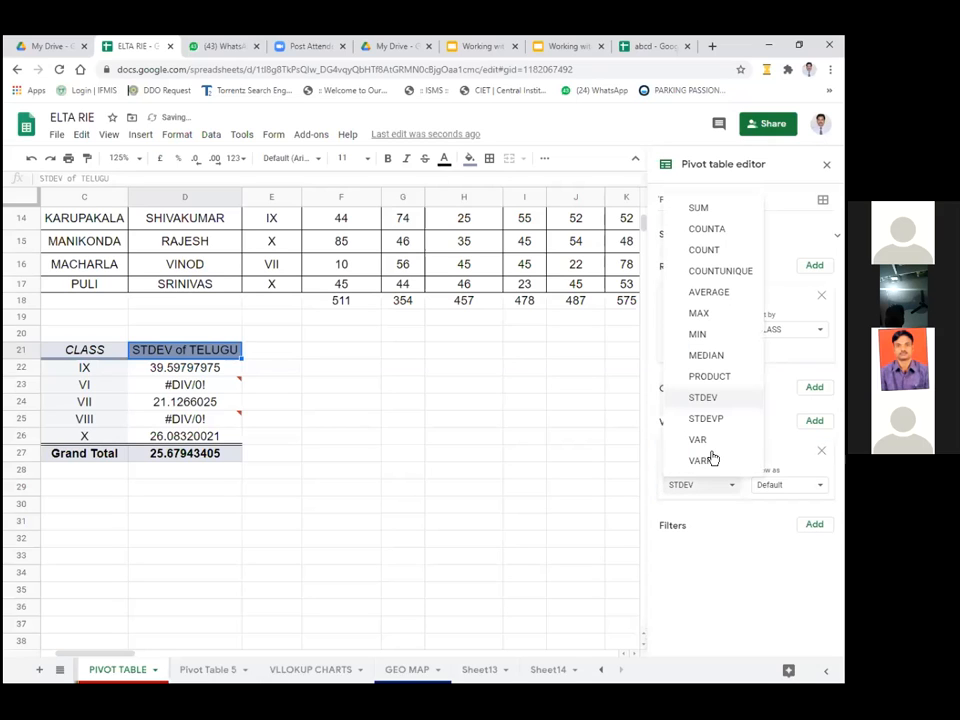
{"action": "left_click", "coordinate": [701, 439]}
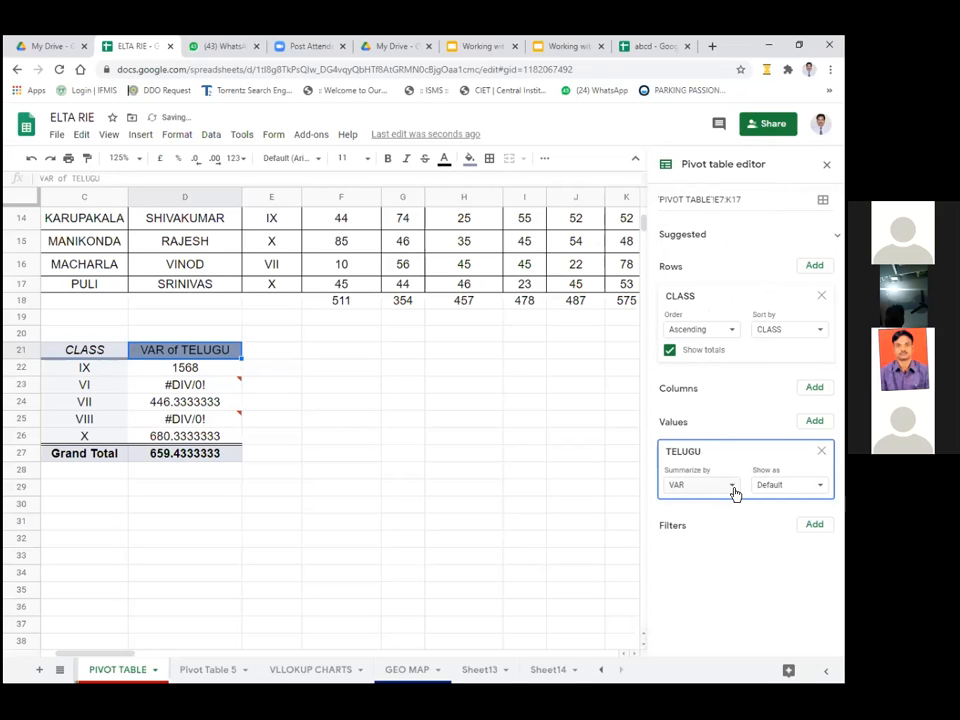
{"action": "left_click", "coordinate": [733, 489]}
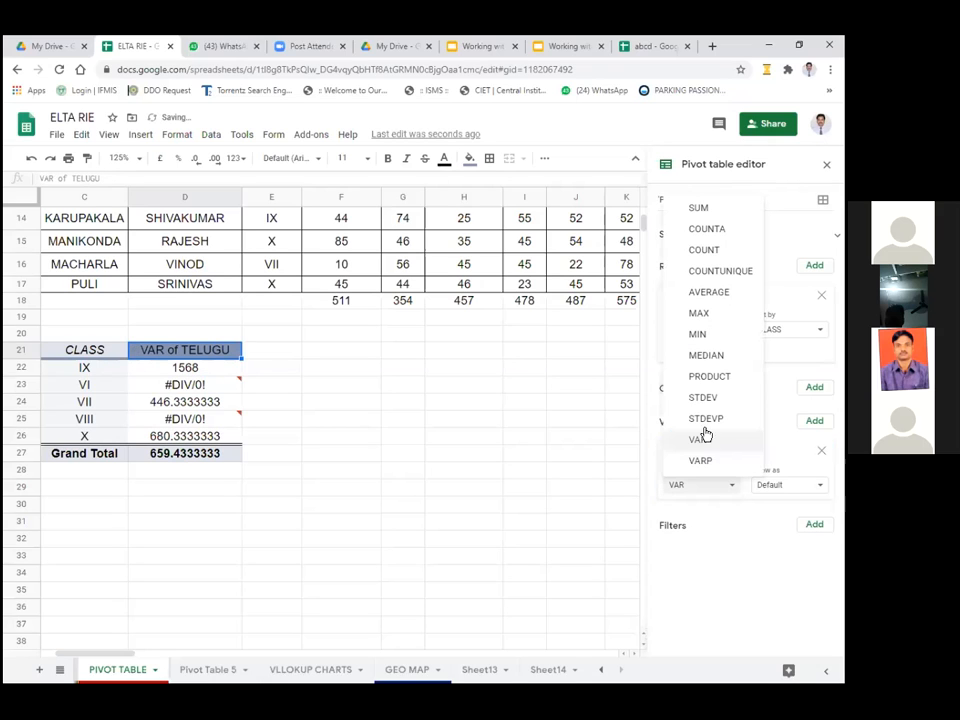
{"action": "left_click", "coordinate": [709, 216]}
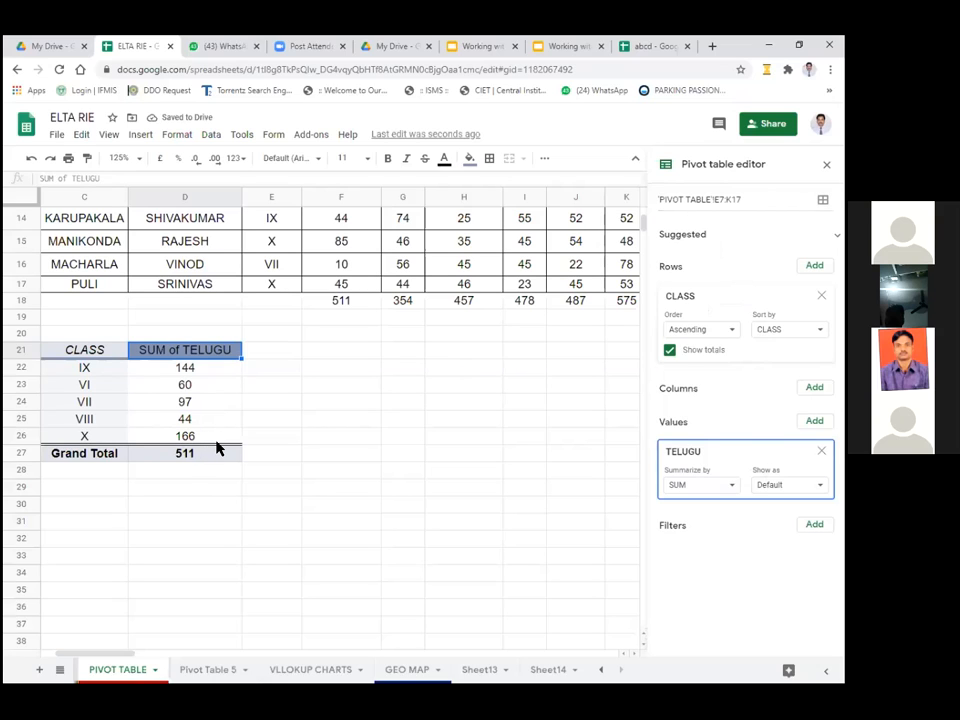
- Add ENGLISH as a second value field of the pivot table, summarized by SUM
{"action": "left_click", "coordinate": [270, 355]}
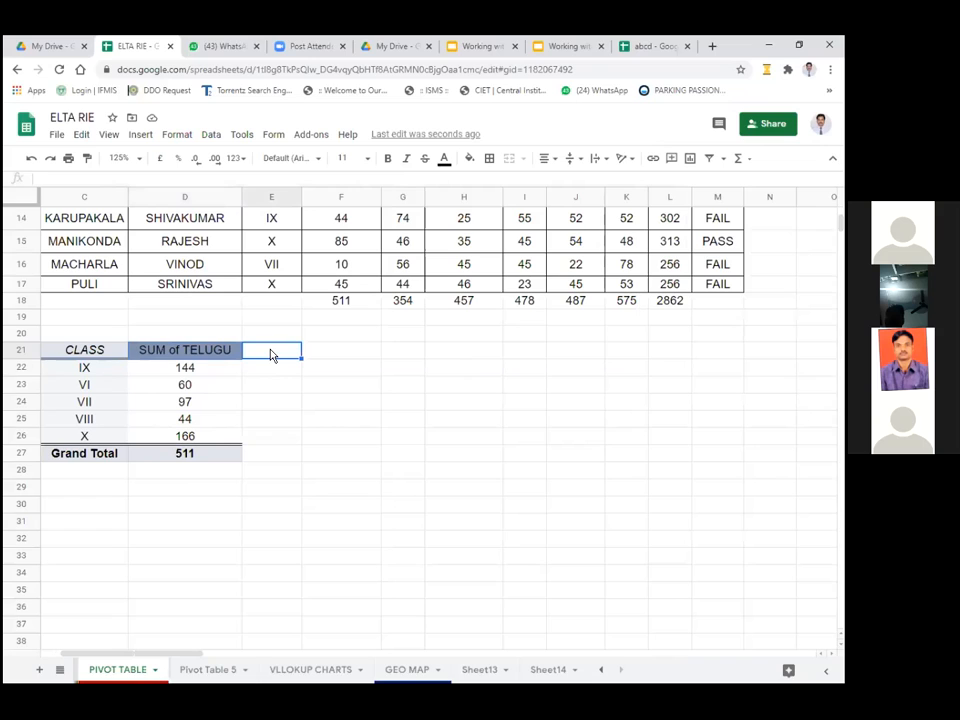
{"action": "left_click", "coordinate": [210, 352]}
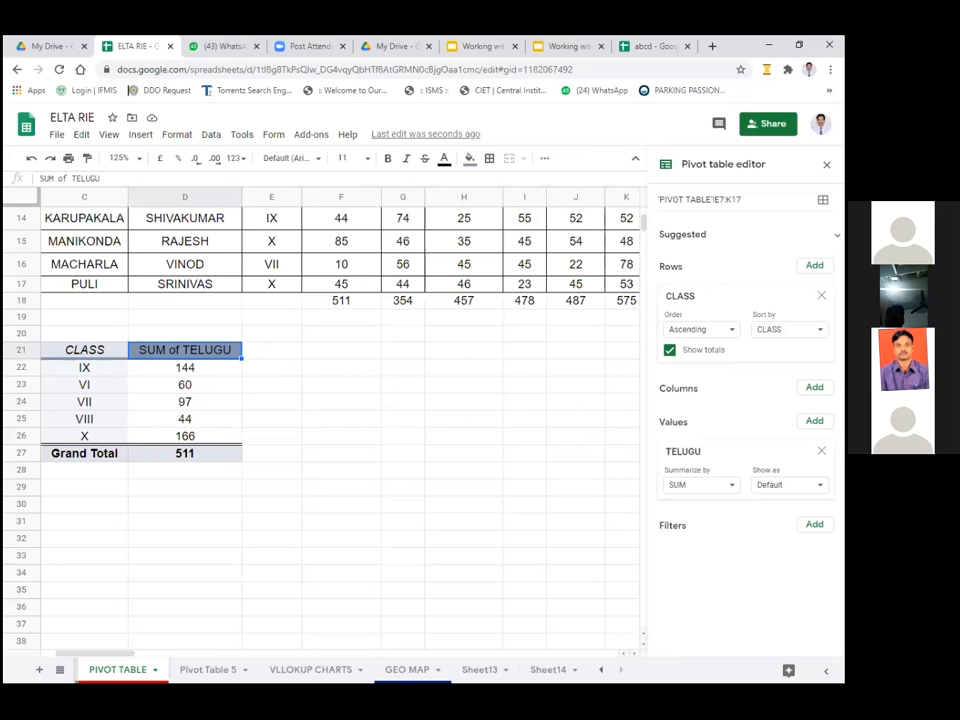
{"action": "left_click", "coordinate": [814, 421]}
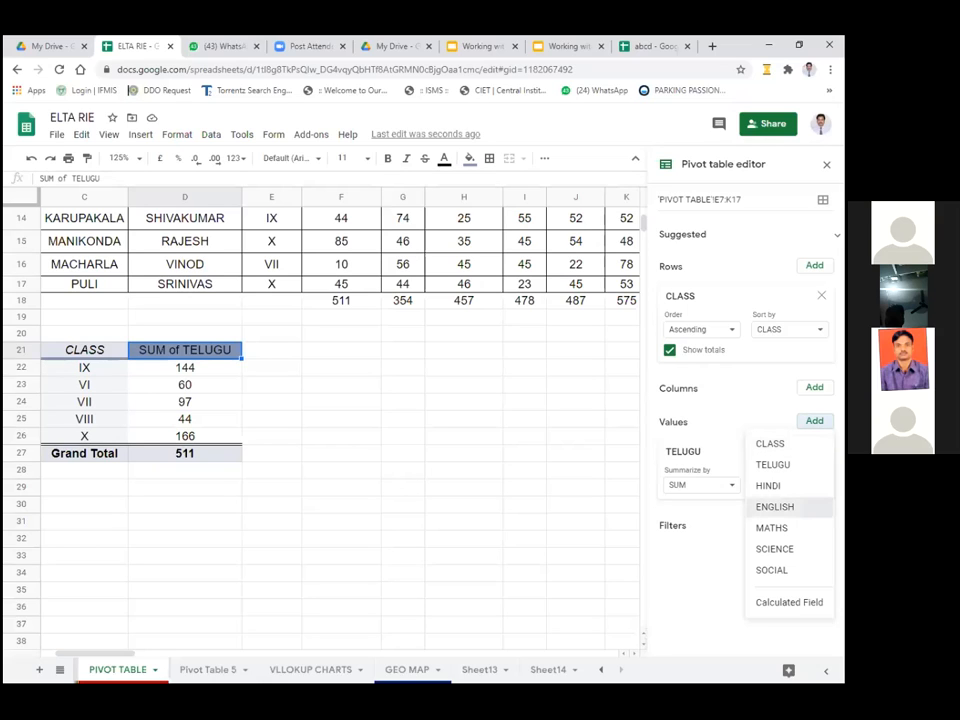
{"action": "left_click", "coordinate": [775, 507]}
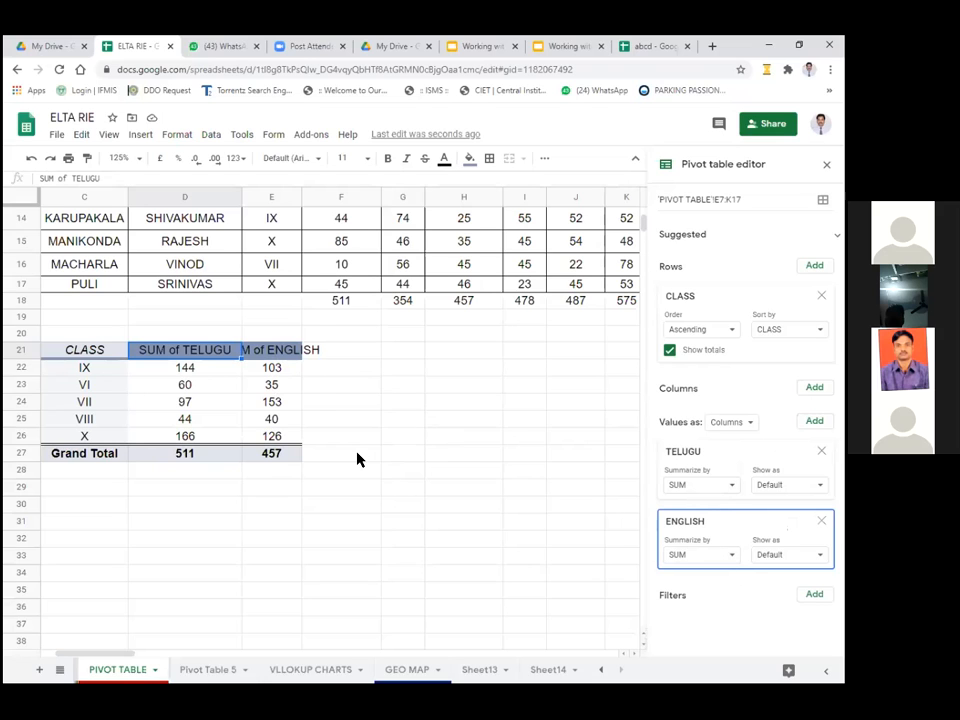
{"action": "scroll", "coordinate": [230, 360], "scroll_direction": "up", "scroll_amount": 3}
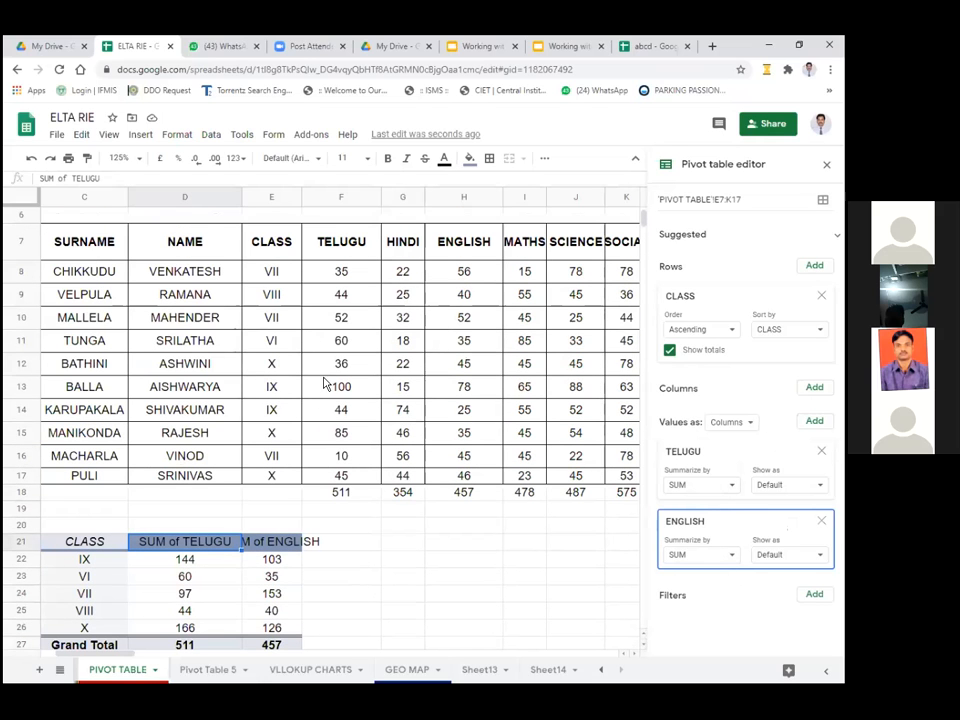
- Compare the pivot table's class-wise TELUGU and ENGLISH sums with the marks table, closing the pivot table editor
{"action": "scroll", "coordinate": [325, 381], "scroll_direction": "down", "scroll_amount": 1}
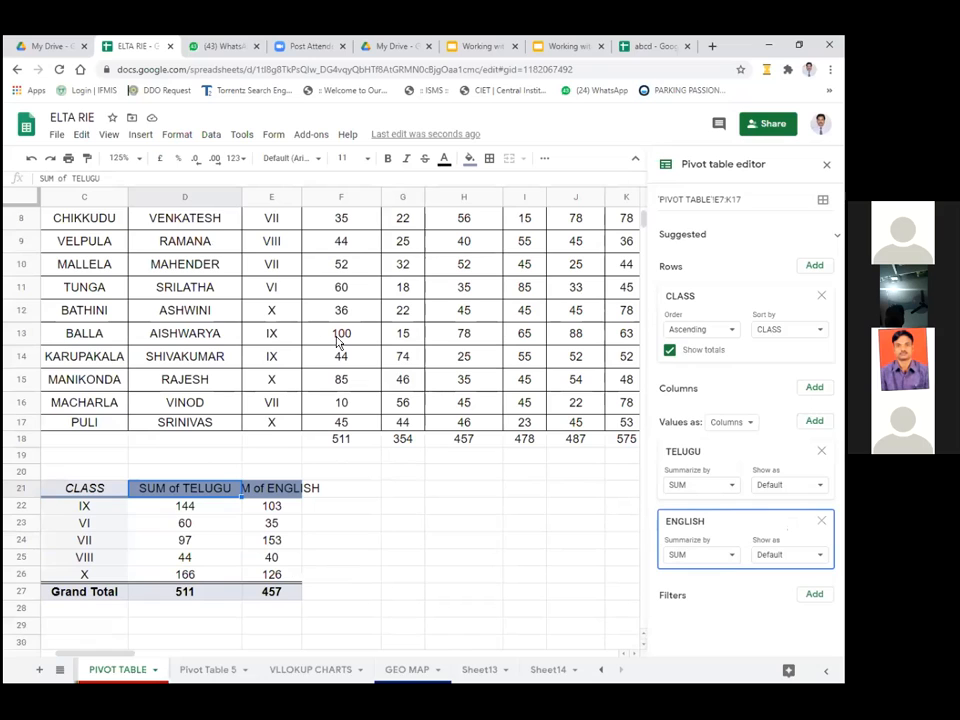
{"action": "scroll", "coordinate": [220, 480], "scroll_direction": "down", "scroll_amount": 2}
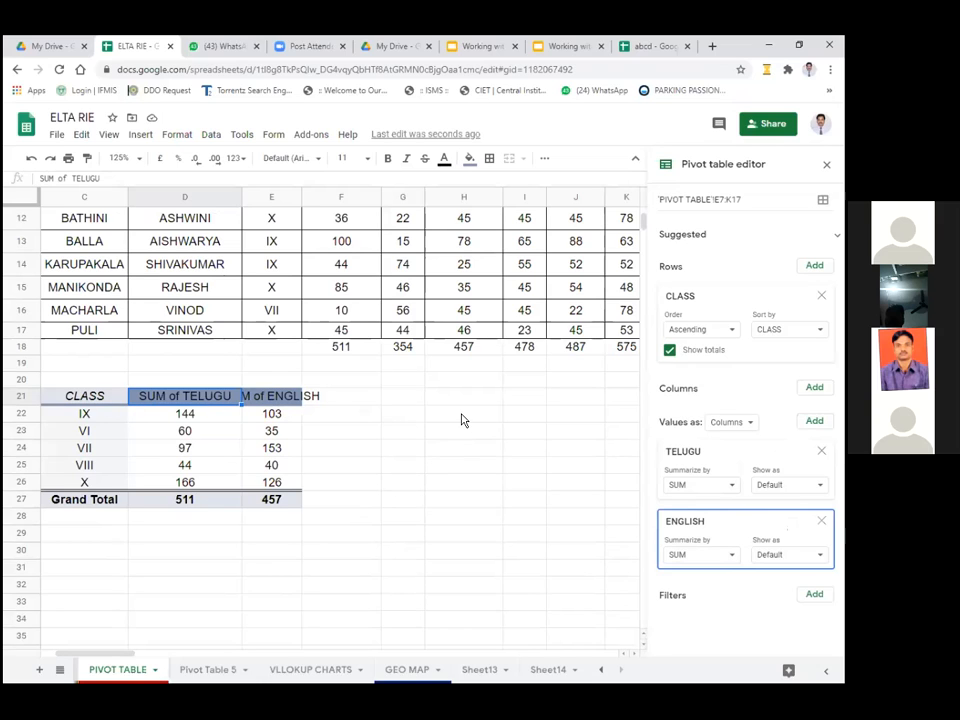
{"action": "scroll", "coordinate": [443, 407], "scroll_direction": "up", "scroll_amount": 2}
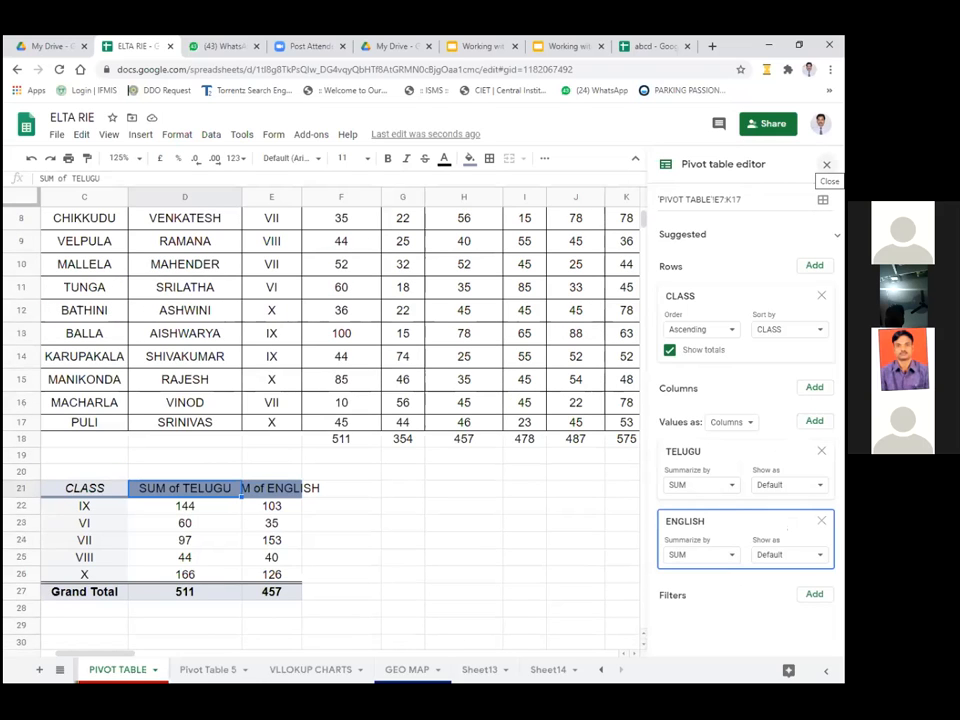
{"action": "left_click", "coordinate": [826, 165]}
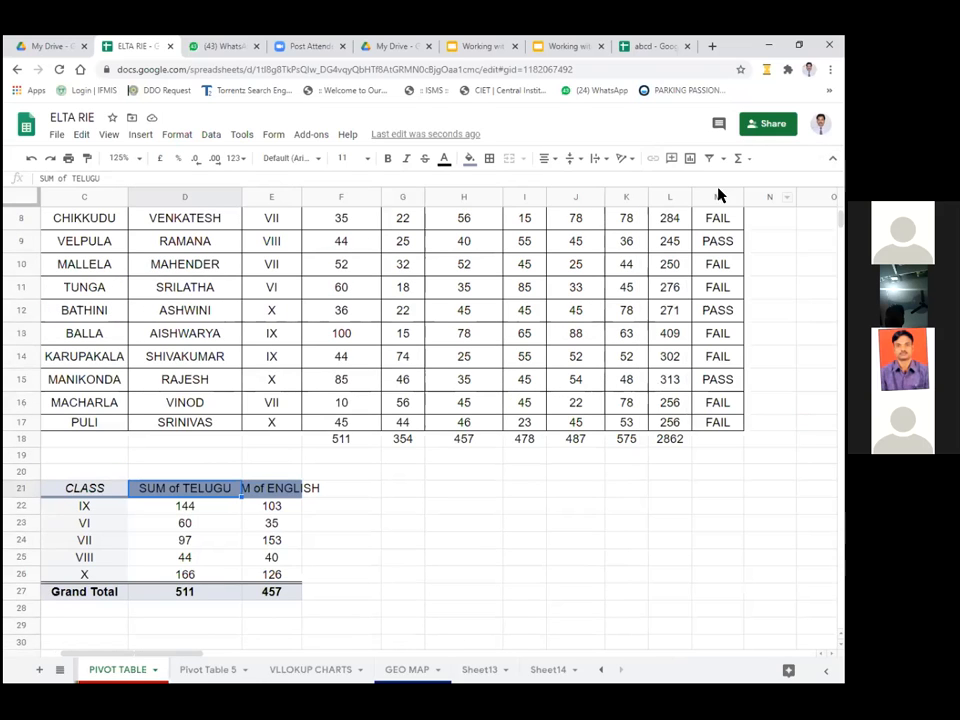
{"action": "scroll", "coordinate": [365, 518], "scroll_direction": "up", "scroll_amount": 3}
{"action": "scroll", "coordinate": [363, 520], "scroll_direction": "down", "scroll_amount": 2}
{"action": "scroll", "coordinate": [363, 520], "scroll_direction": "down", "scroll_amount": 1}
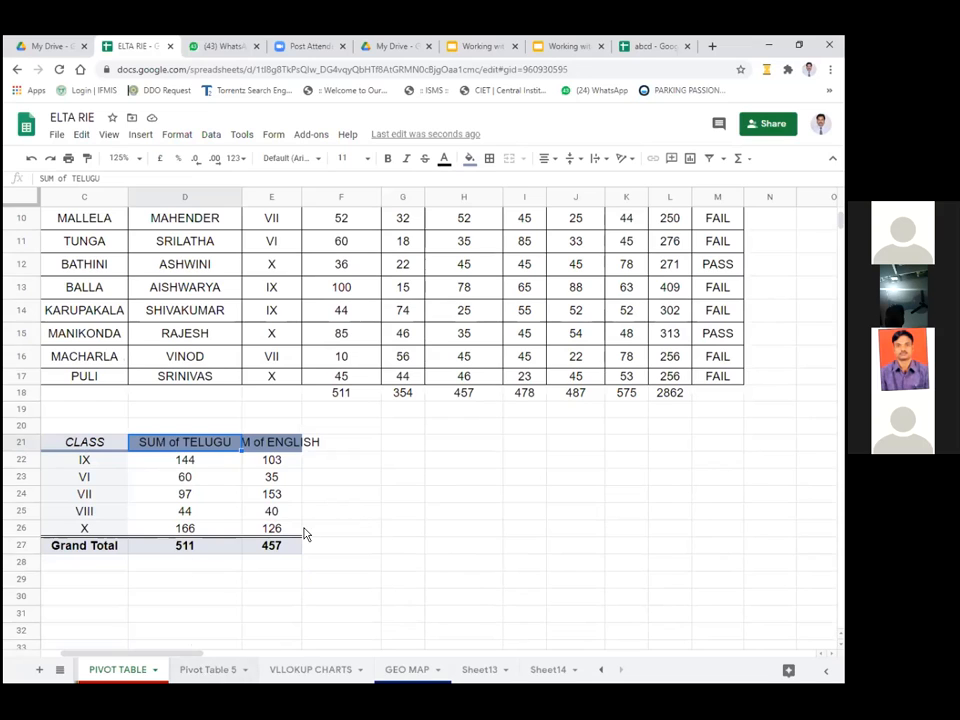
- Look through the Pivot Table 5 and VLLOOKUP CHARTS sheets and open the VLOOKUP sheet
{"action": "left_click", "coordinate": [211, 671]}
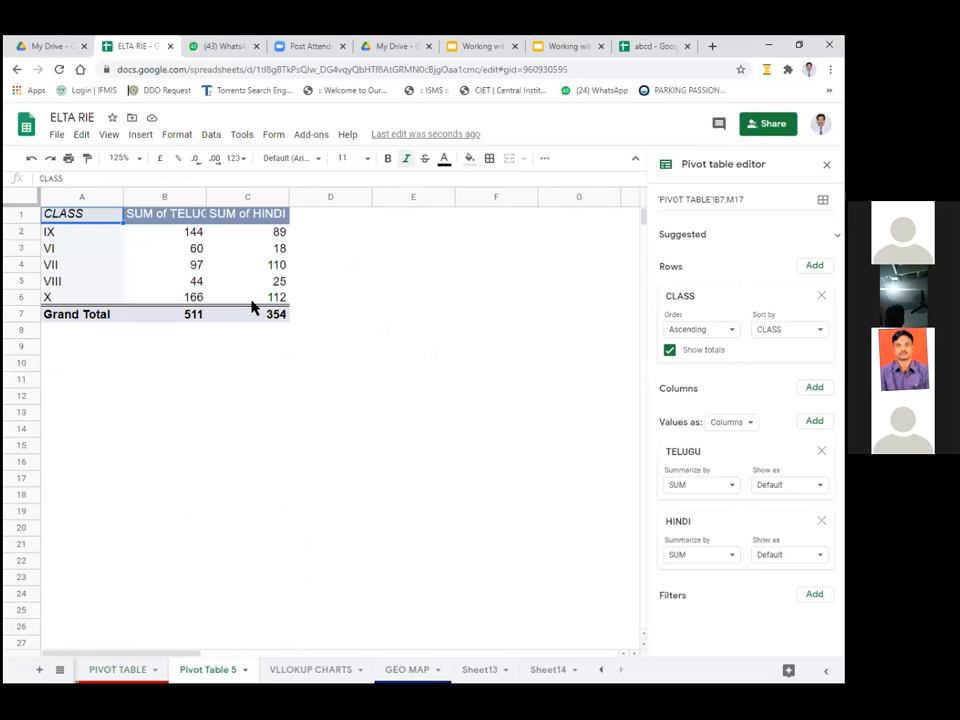
{"action": "left_click", "coordinate": [306, 670]}
{"action": "scroll", "coordinate": [366, 435], "scroll_direction": "down", "scroll_amount": 5}
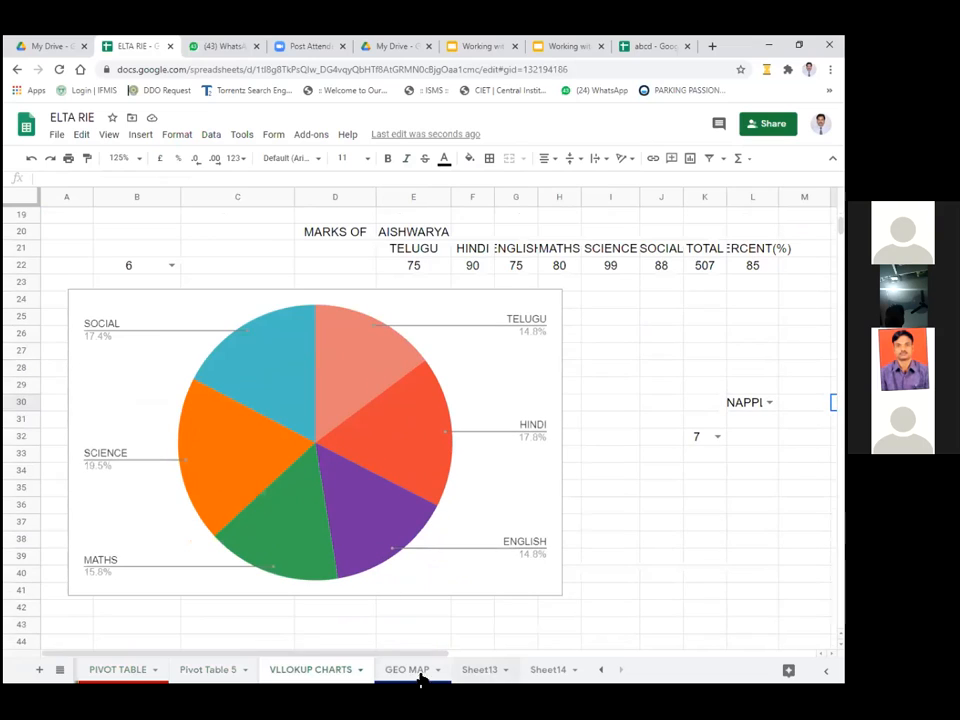
{"action": "left_click", "coordinate": [60, 670]}
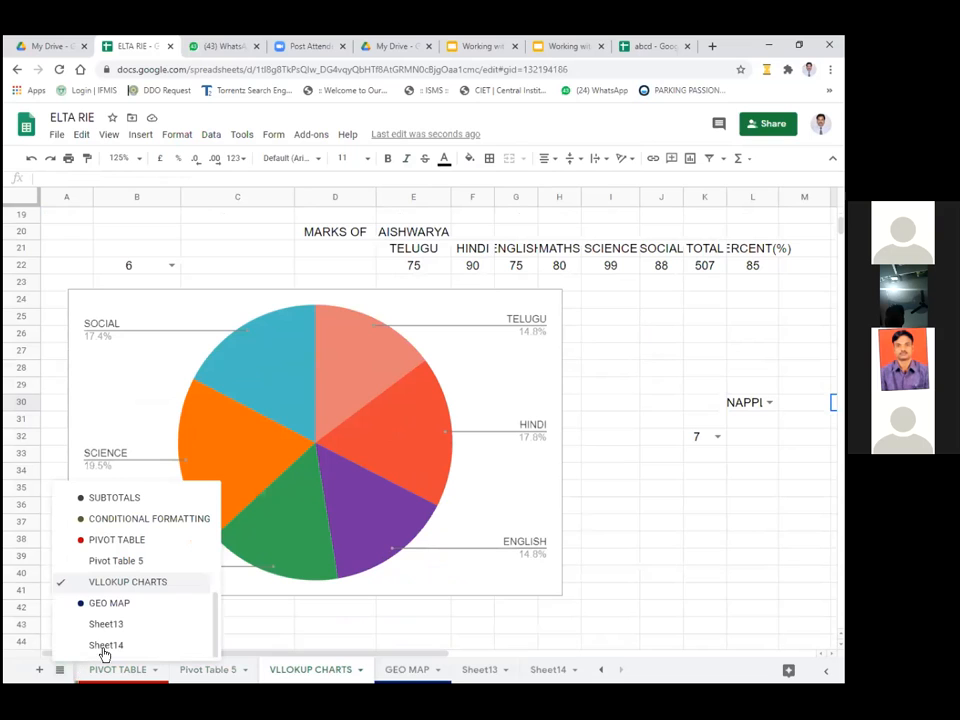
{"action": "left_click_drag", "start_coordinate": [229, 579], "coordinate": [229, 553]}
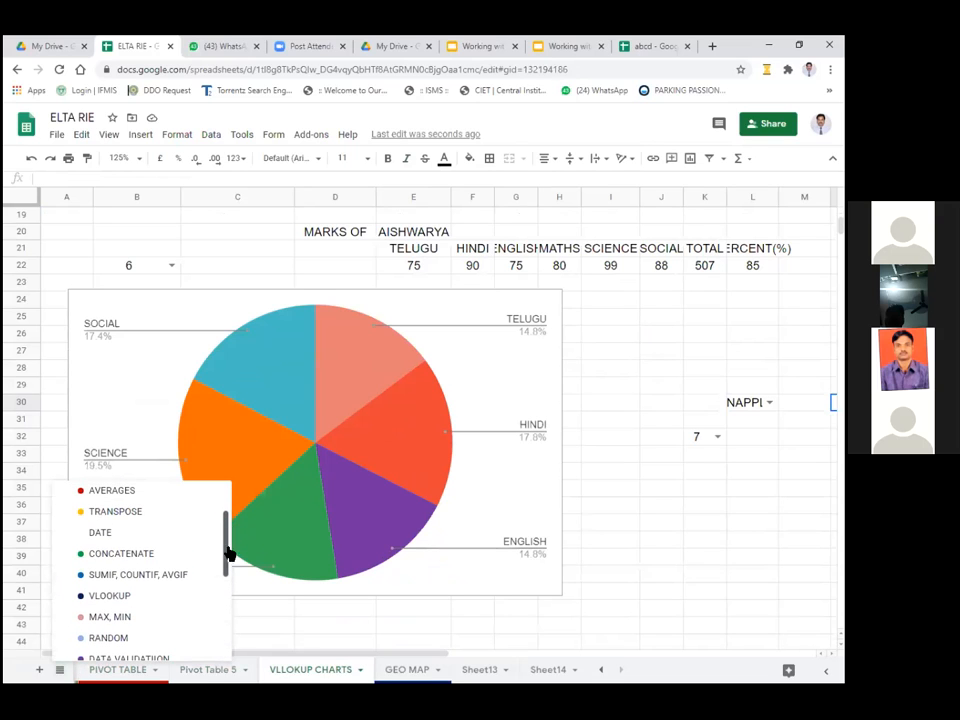
{"action": "left_click", "coordinate": [112, 595]}
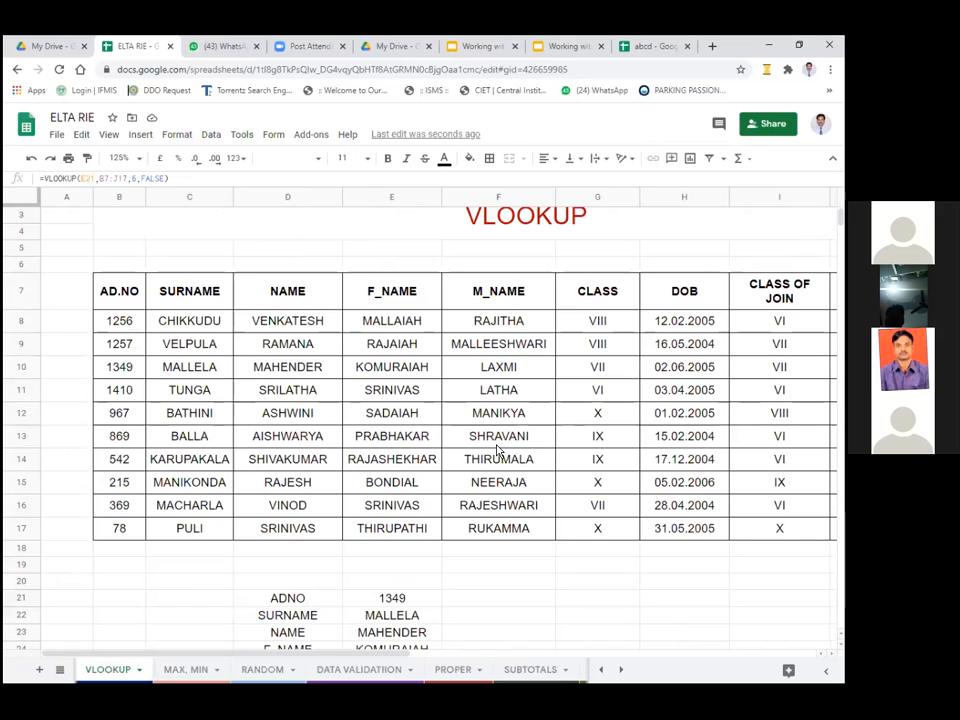
- Review the student table on the VLOOKUP sheet, highlighting the first record and the SURNAME, NAME and F_NAME columns
{"action": "scroll", "coordinate": [497, 452], "scroll_direction": "down", "scroll_amount": 3}
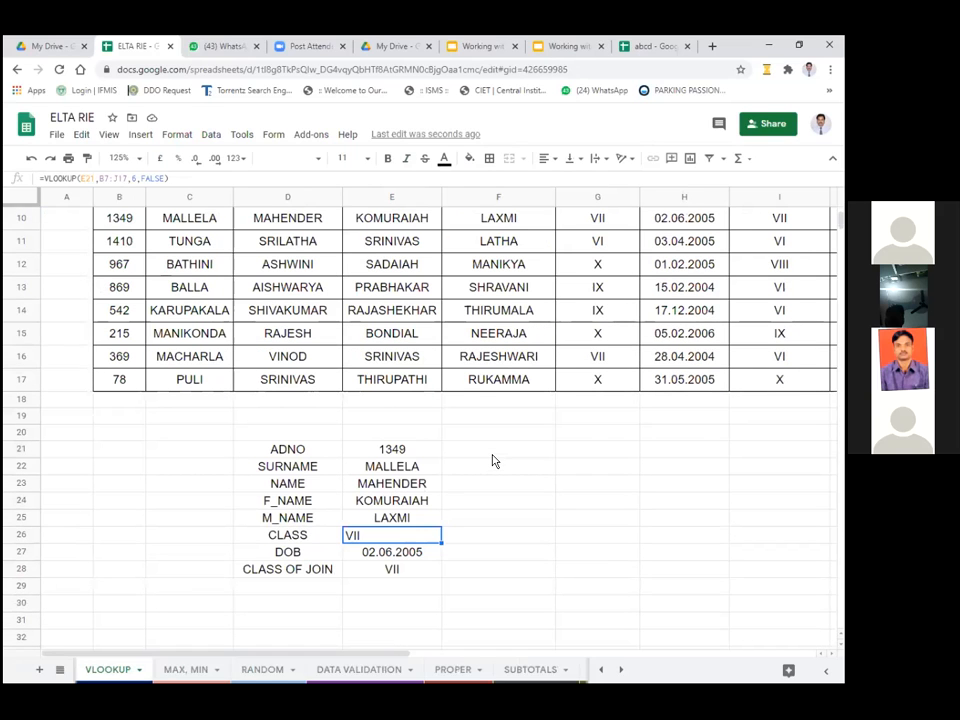
{"action": "scroll", "coordinate": [492, 460], "scroll_direction": "up", "scroll_amount": 4}
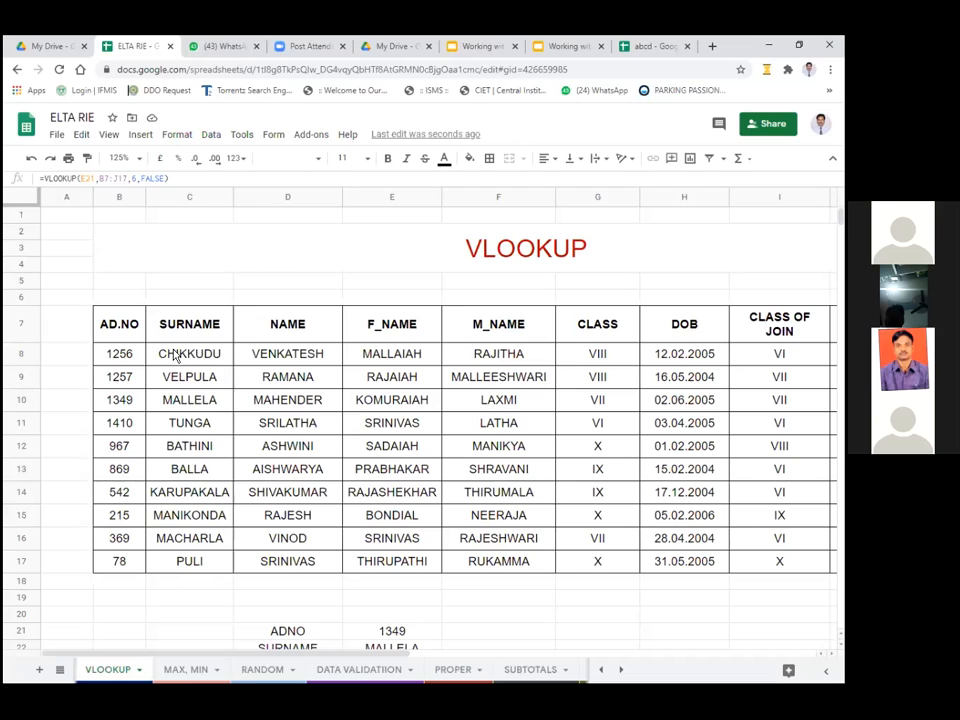
{"action": "left_click_drag", "start_coordinate": [177, 356], "coordinate": [188, 563]}
{"action": "left_click_drag", "start_coordinate": [122, 354], "coordinate": [748, 364]}
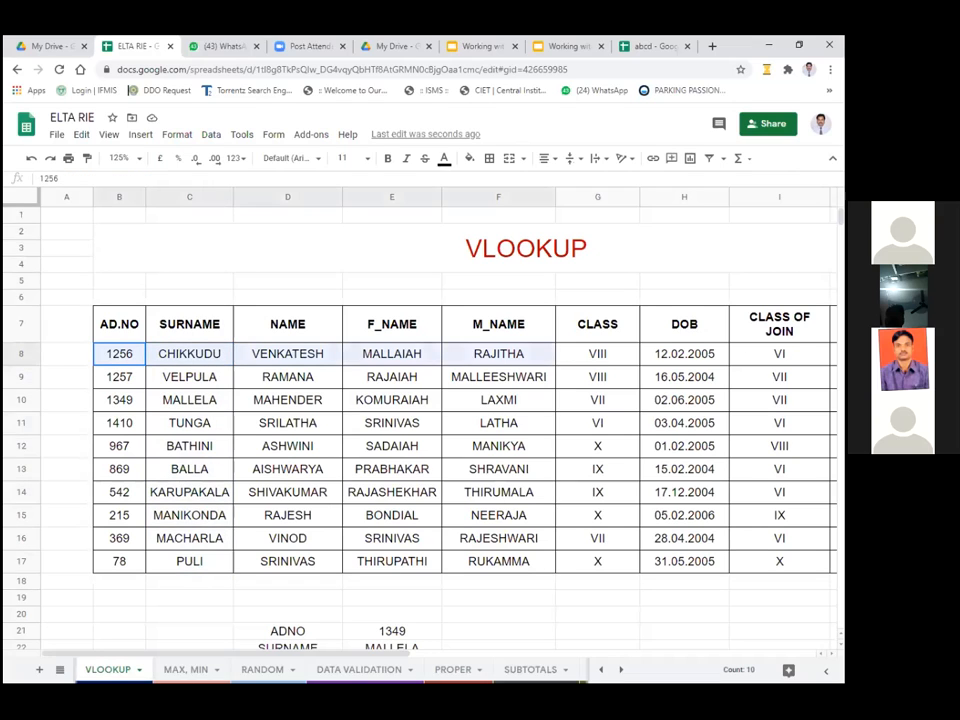
{"action": "left_click_drag", "start_coordinate": [177, 358], "coordinate": [193, 558]}
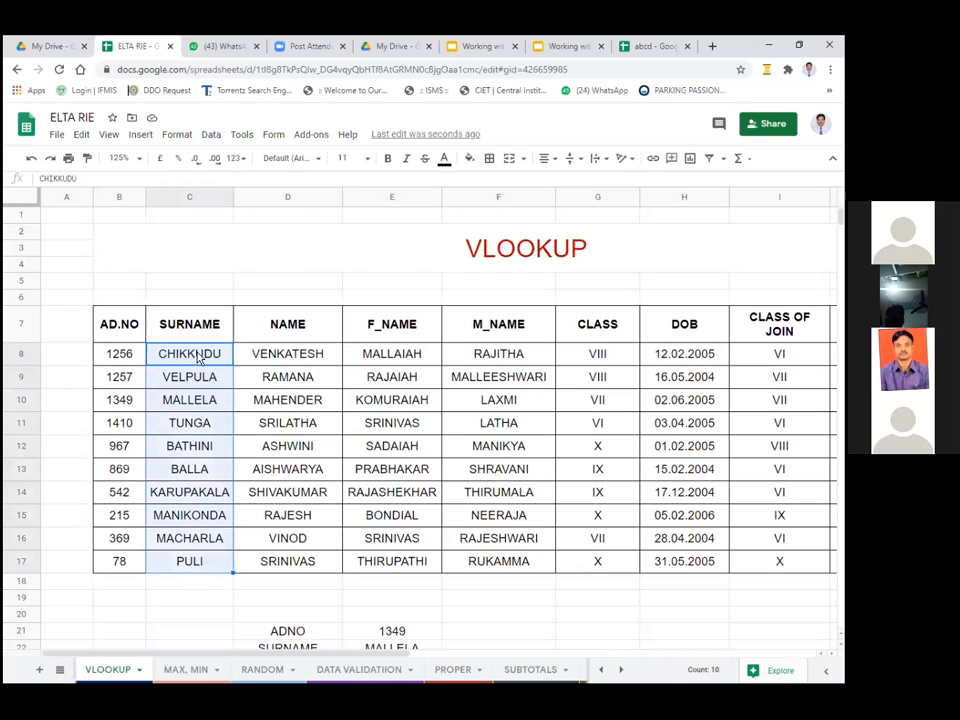
{"action": "left_click_drag", "start_coordinate": [265, 354], "coordinate": [287, 582]}
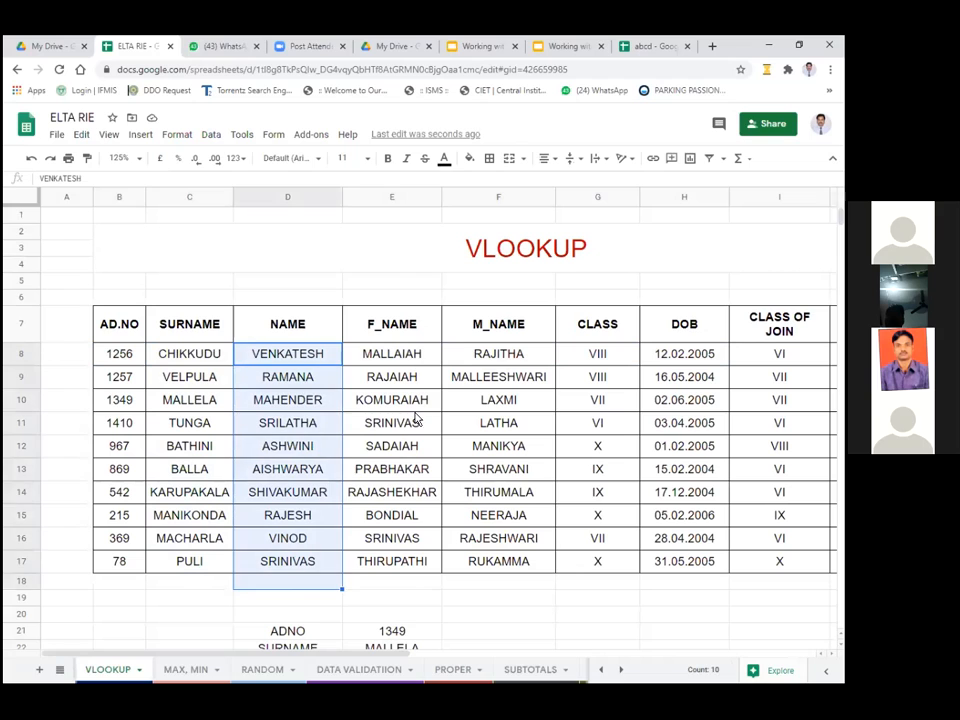
{"action": "left_click_drag", "start_coordinate": [395, 354], "coordinate": [420, 545]}
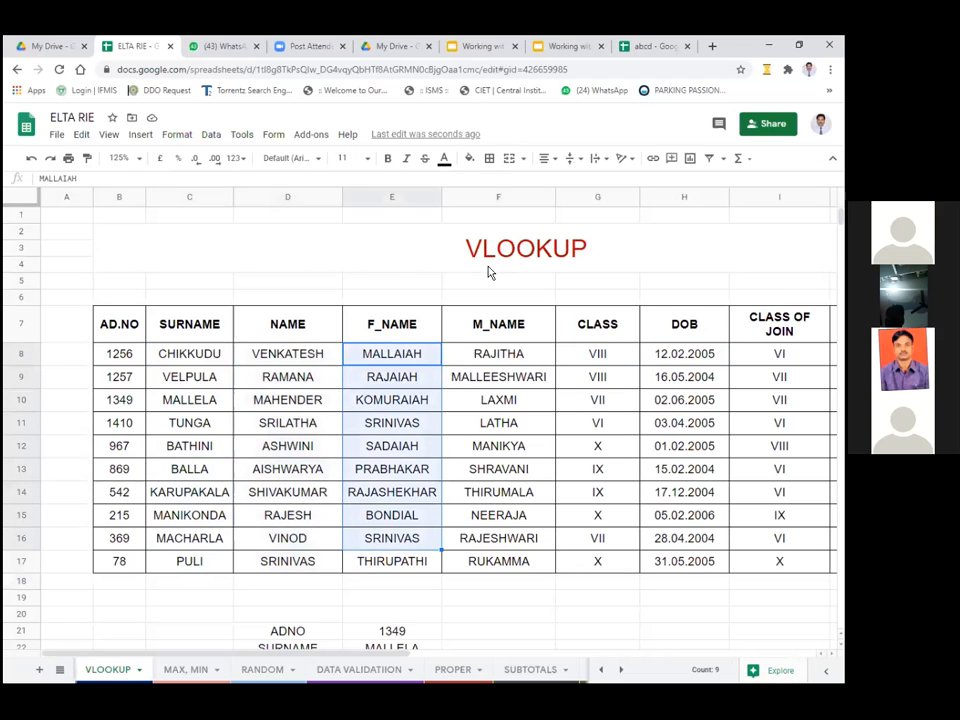
- Examine the lookup block below the student table, checking the ADNO cell E21 and the SURNAME formula in E22
{"action": "scroll", "coordinate": [490, 275], "scroll_direction": "down", "scroll_amount": 5}
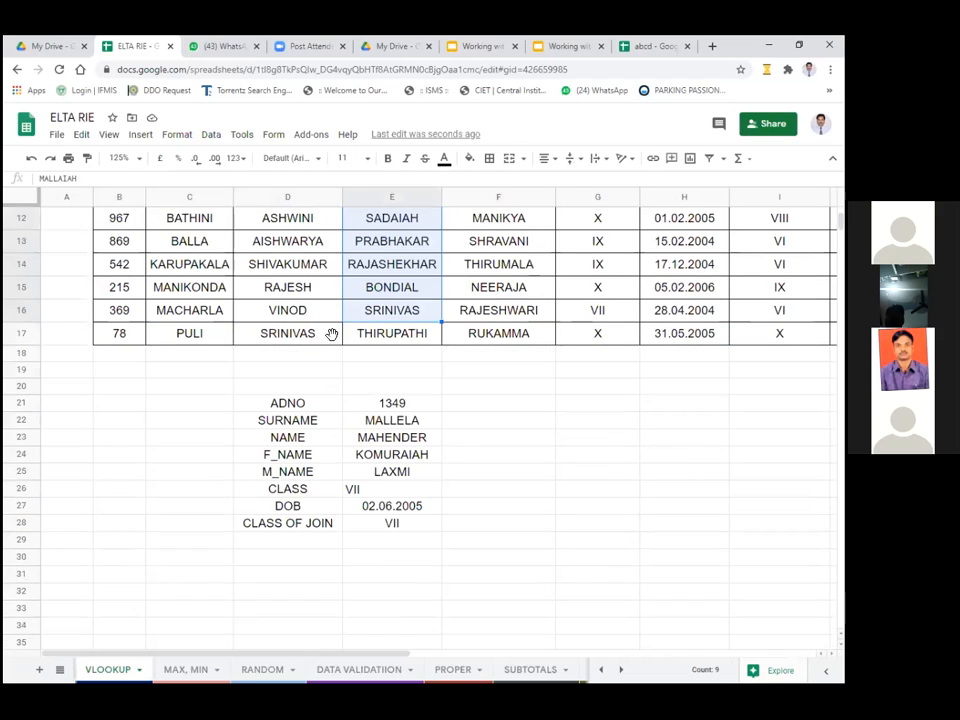
{"action": "left_click", "coordinate": [397, 404]}
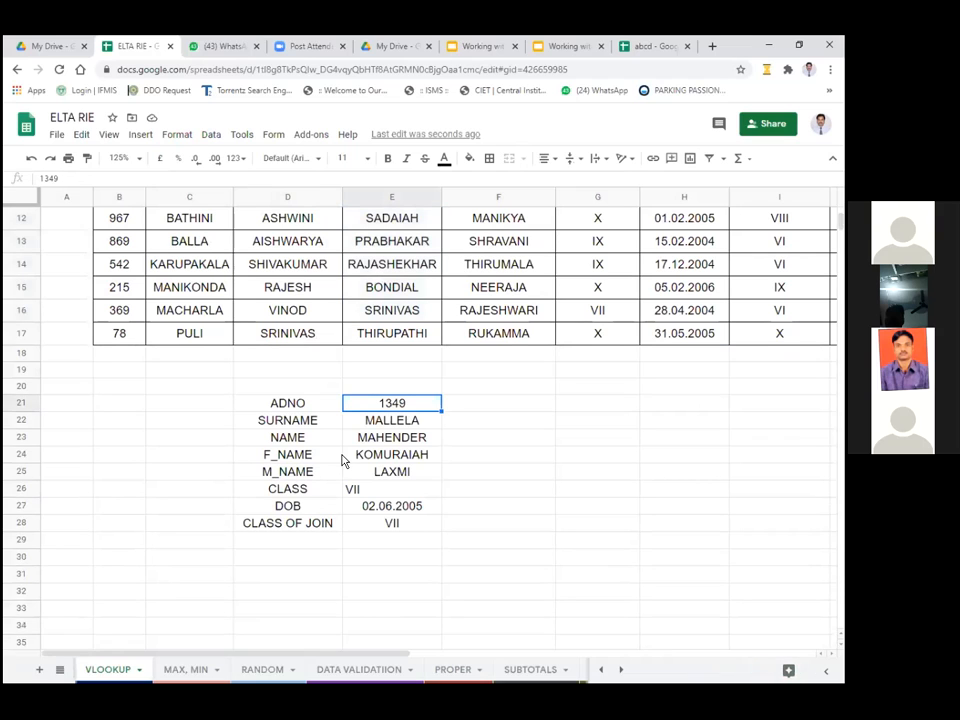
{"action": "scroll", "coordinate": [378, 465], "scroll_direction": "up", "scroll_amount": 1}
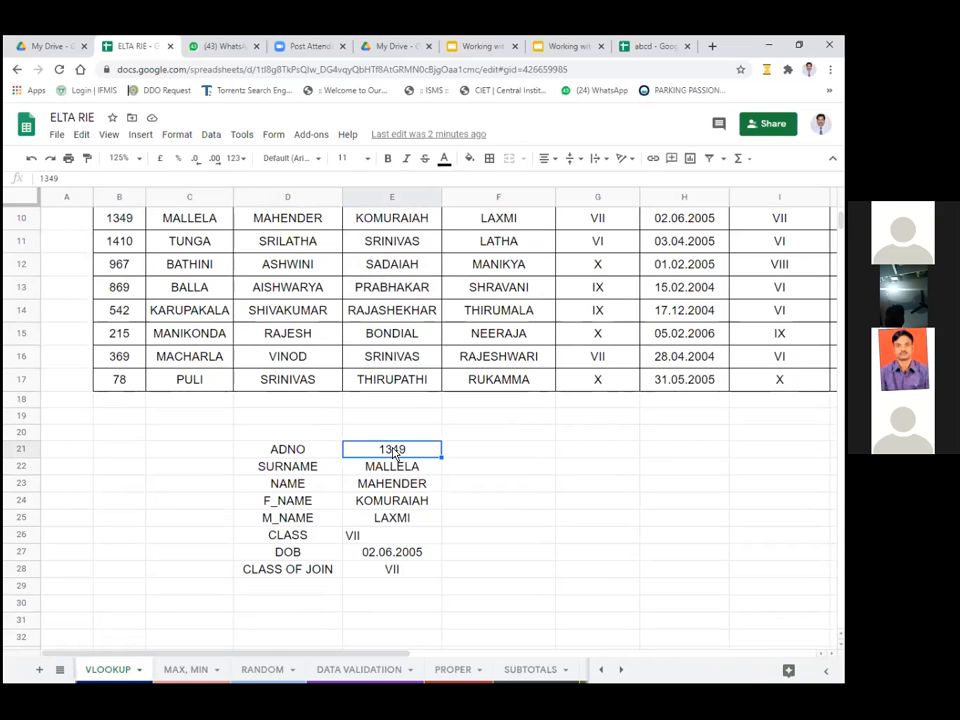
{"action": "left_click", "coordinate": [392, 468]}
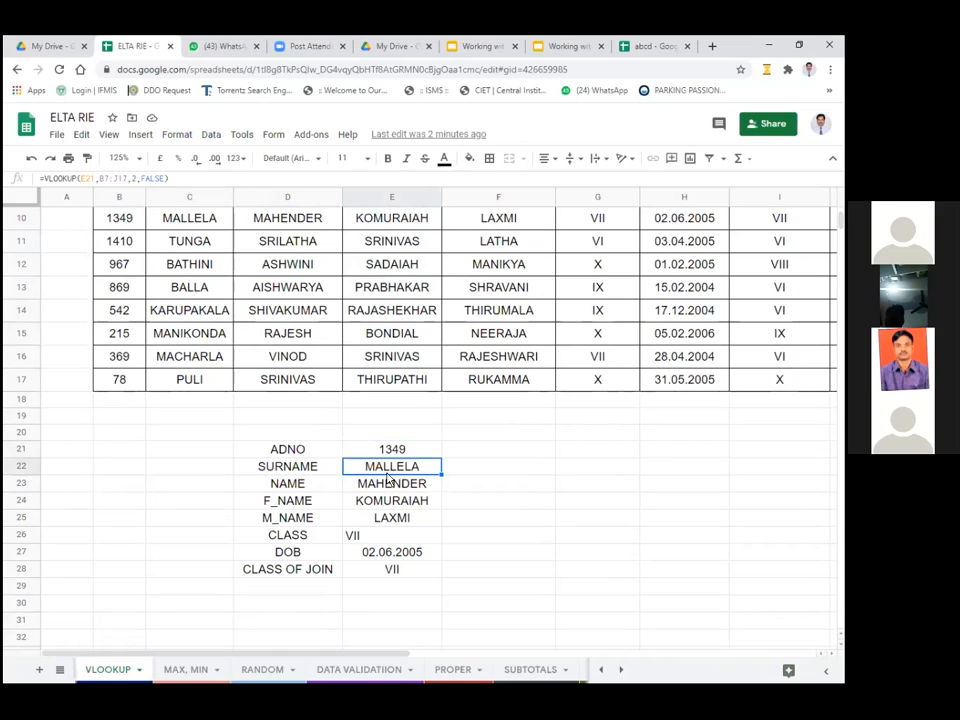
- Format the lookup labels from ADNO to CLASS OF JOIN in D21:D28 in dark red bold text
{"action": "left_click_drag", "start_coordinate": [288, 449], "coordinate": [315, 568]}
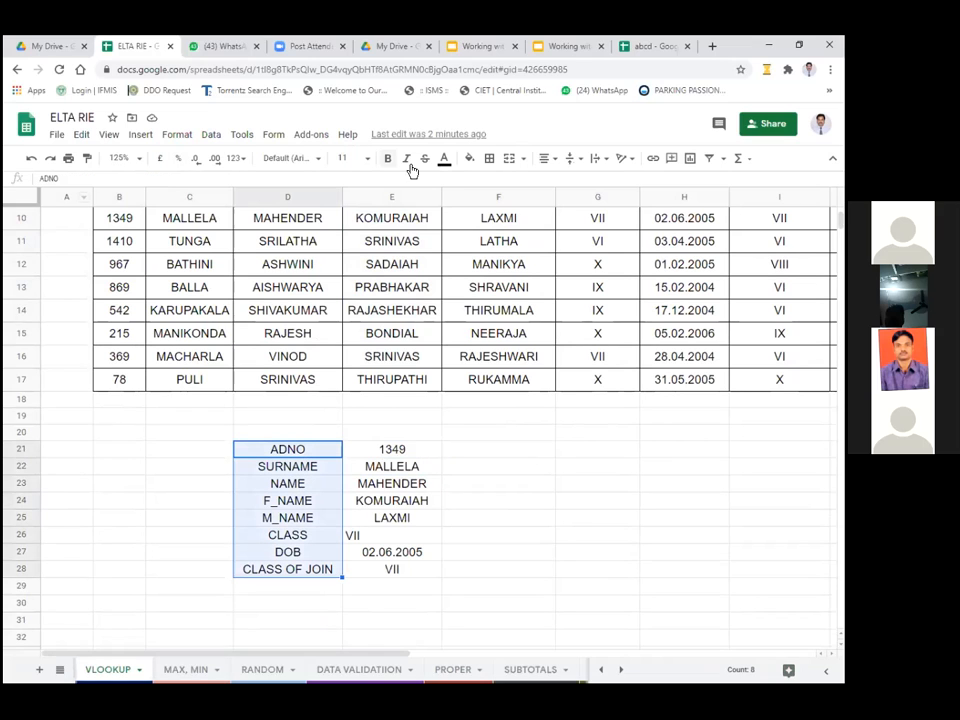
{"action": "left_click", "coordinate": [444, 160]}
{"action": "left_click", "coordinate": [449, 221]}
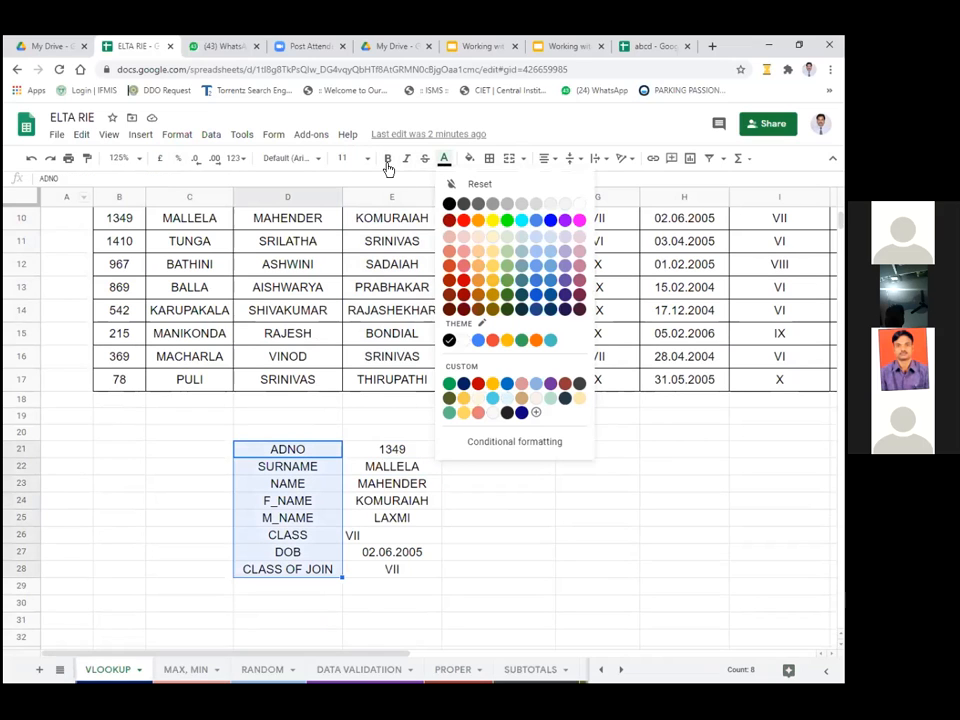
{"action": "left_click", "coordinate": [388, 160]}
{"action": "left_click", "coordinate": [252, 603]}
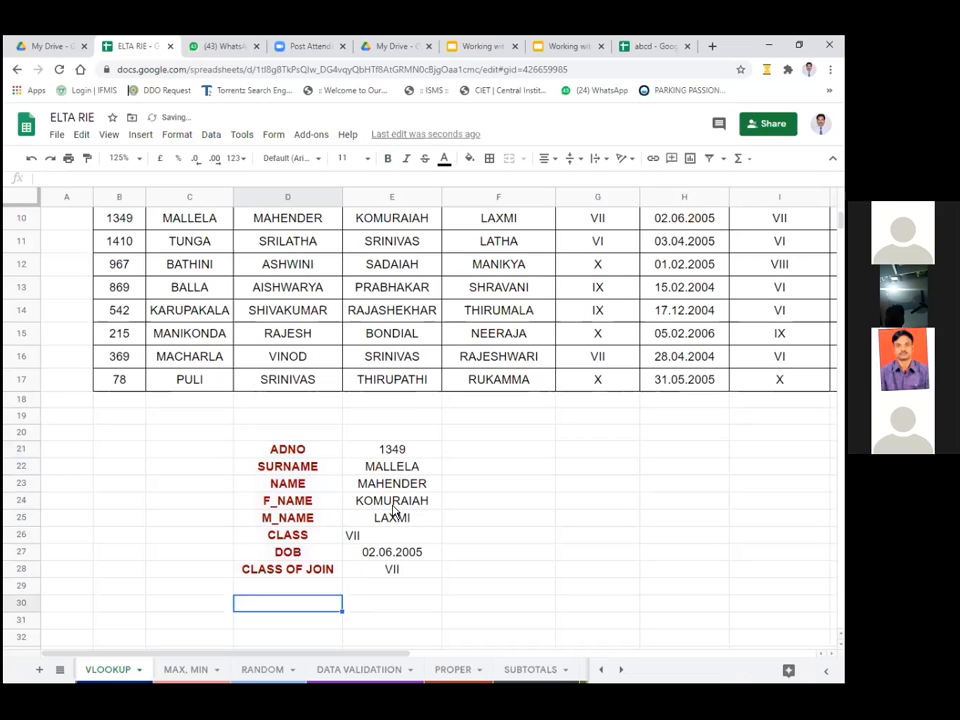
- Replace the ADNO lookup value in E21 with the admission number of the student in row 15
{"action": "left_click", "coordinate": [410, 452]}
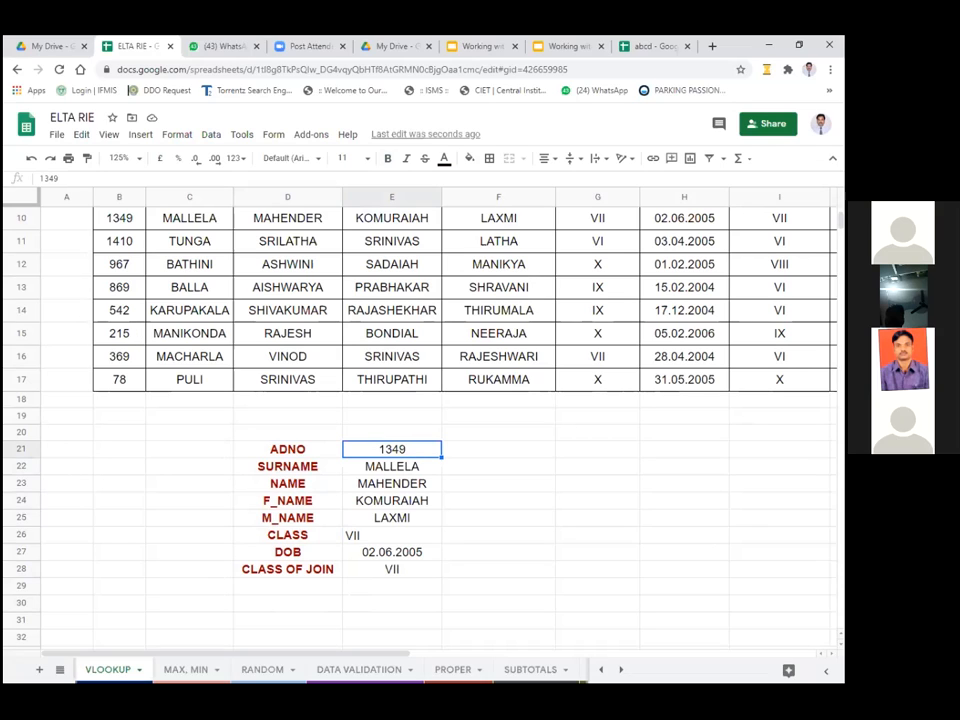
{"action": "type", "text": "215"}
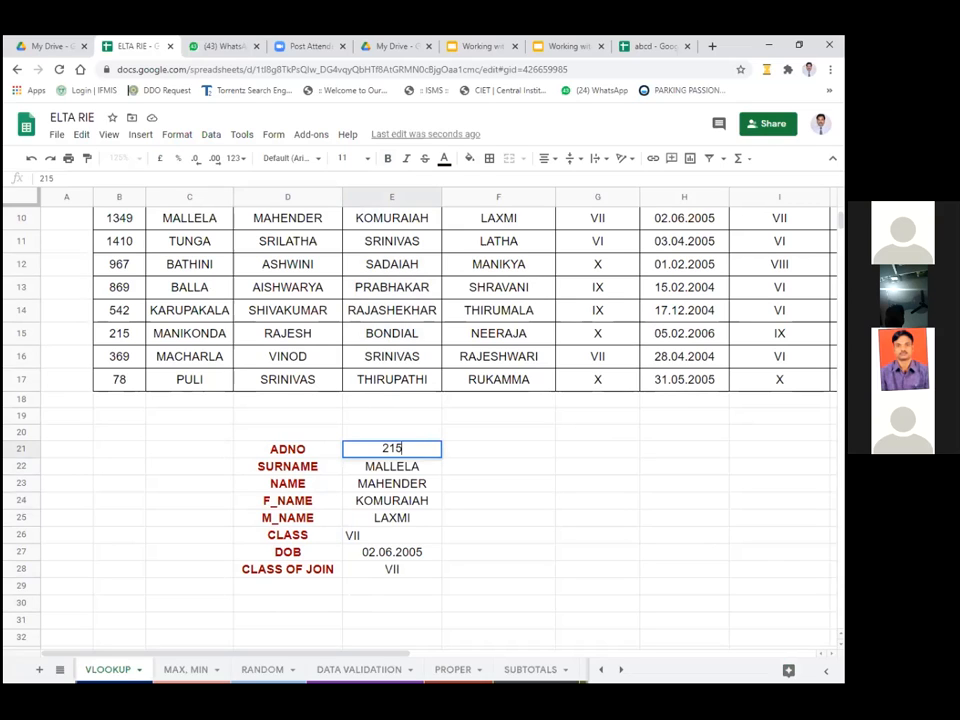
{"action": "key", "text": "Return"}
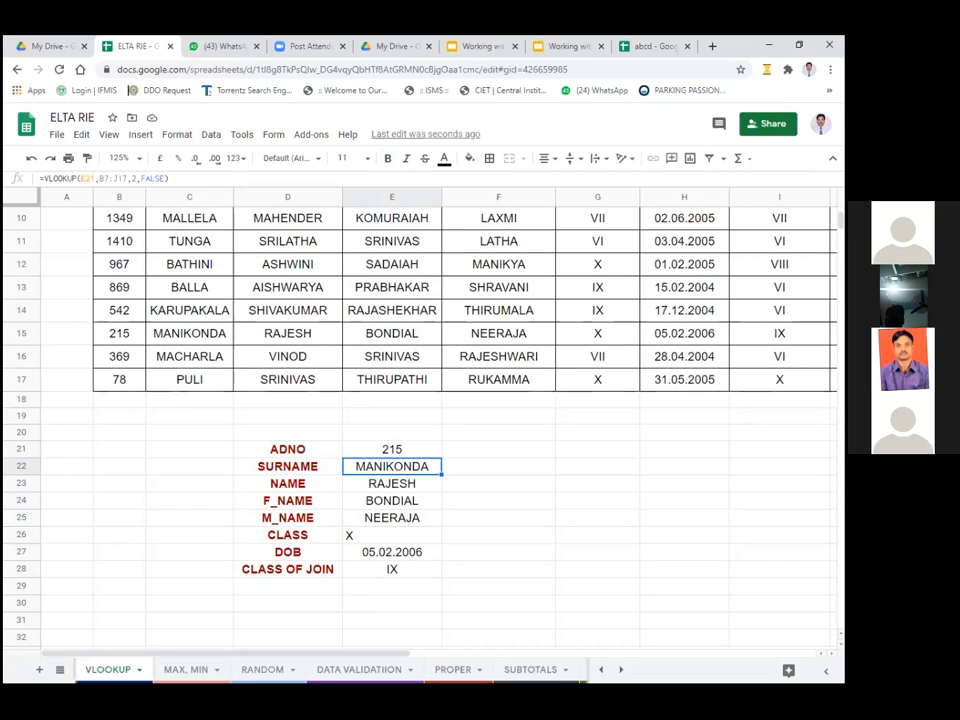
- Center the CLASS lookup result in E26 horizontally
{"action": "left_click", "coordinate": [373, 538]}
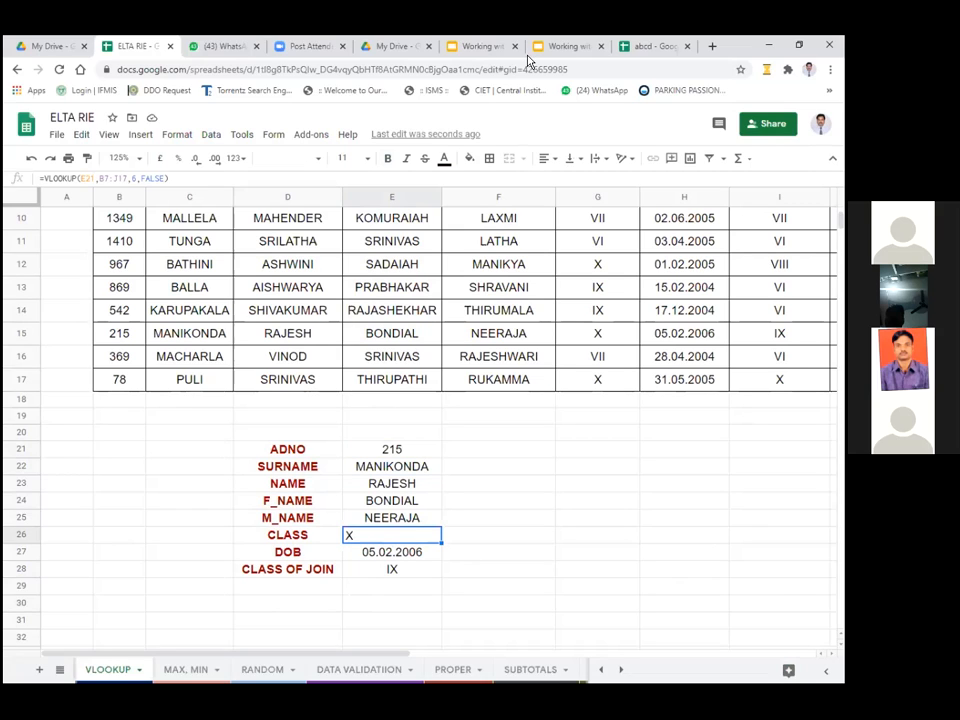
{"action": "left_click", "coordinate": [549, 159]}
{"action": "left_click", "coordinate": [563, 182]}
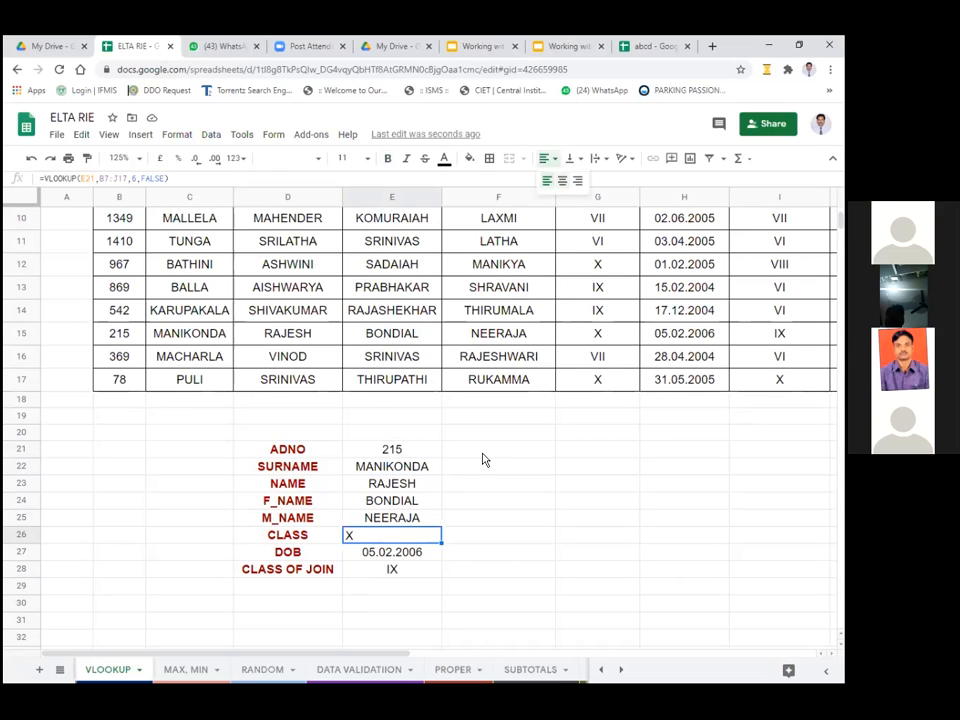
{"action": "left_click", "coordinate": [456, 541]}
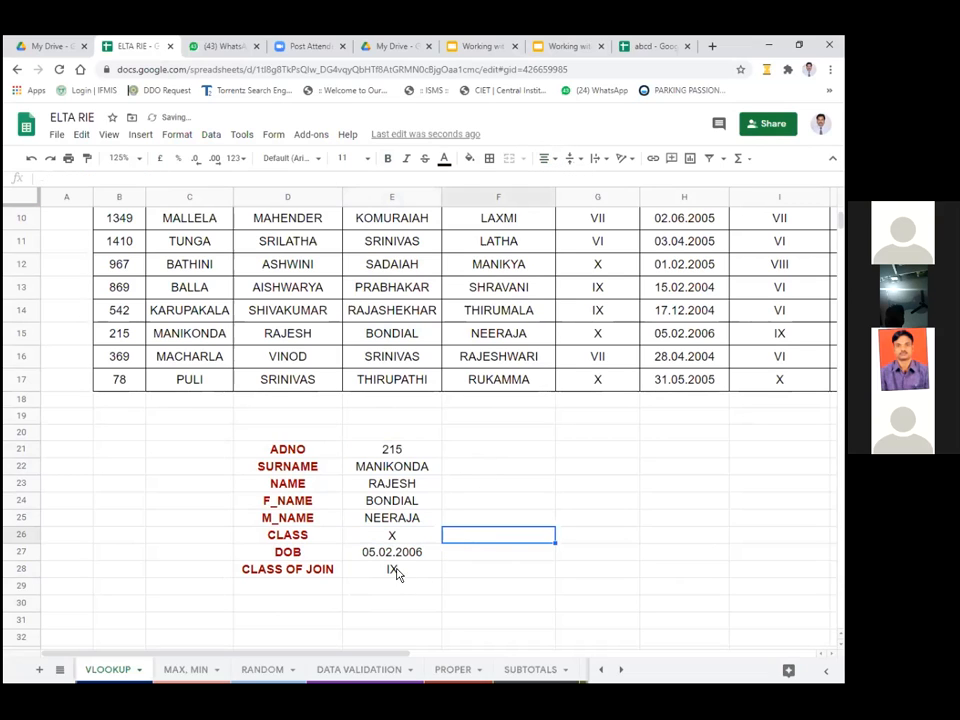
- Inspect the ADNO value in E21 and the VLOOKUP formulas of the result cells down to CLASS OF JOIN in E28
{"action": "left_click", "coordinate": [400, 450]}
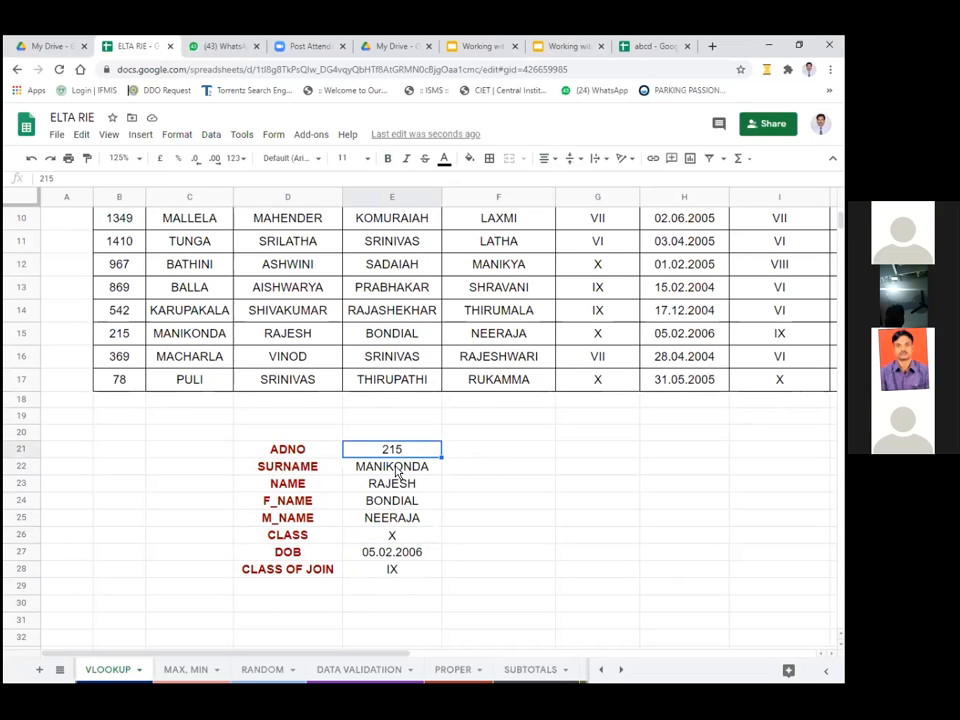
{"action": "left_click", "coordinate": [397, 470]}
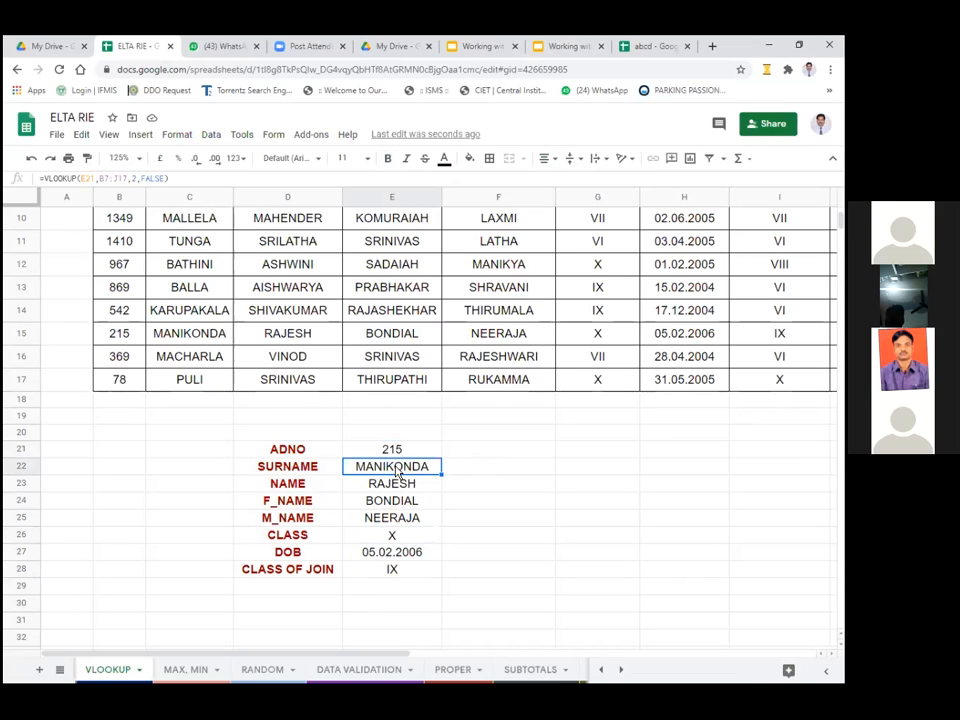
{"action": "left_click", "coordinate": [484, 536]}
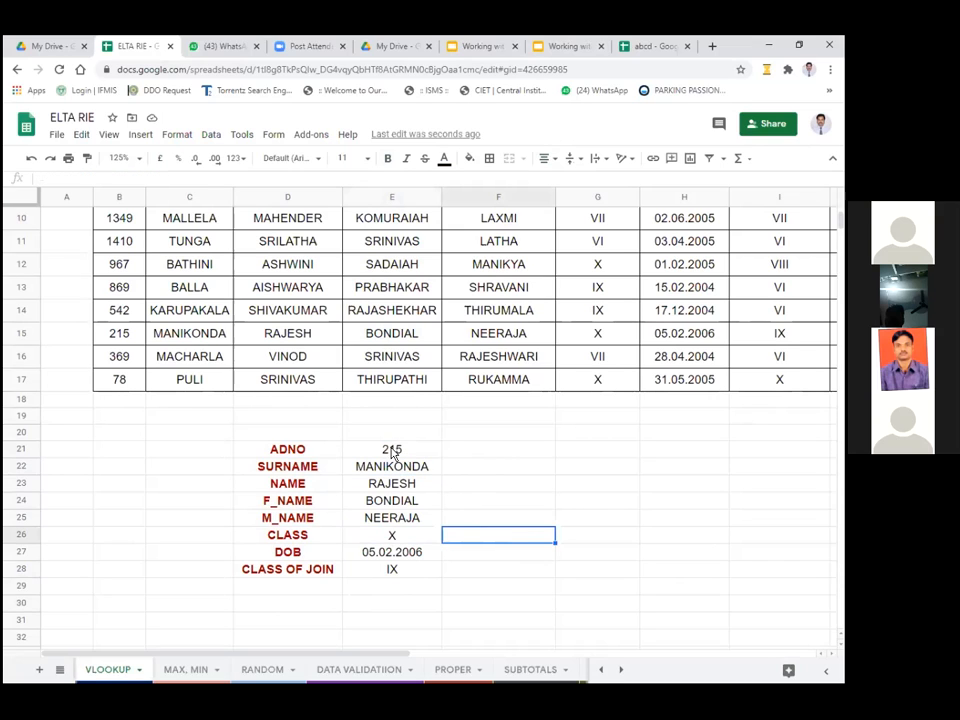
{"action": "left_click", "coordinate": [395, 453]}
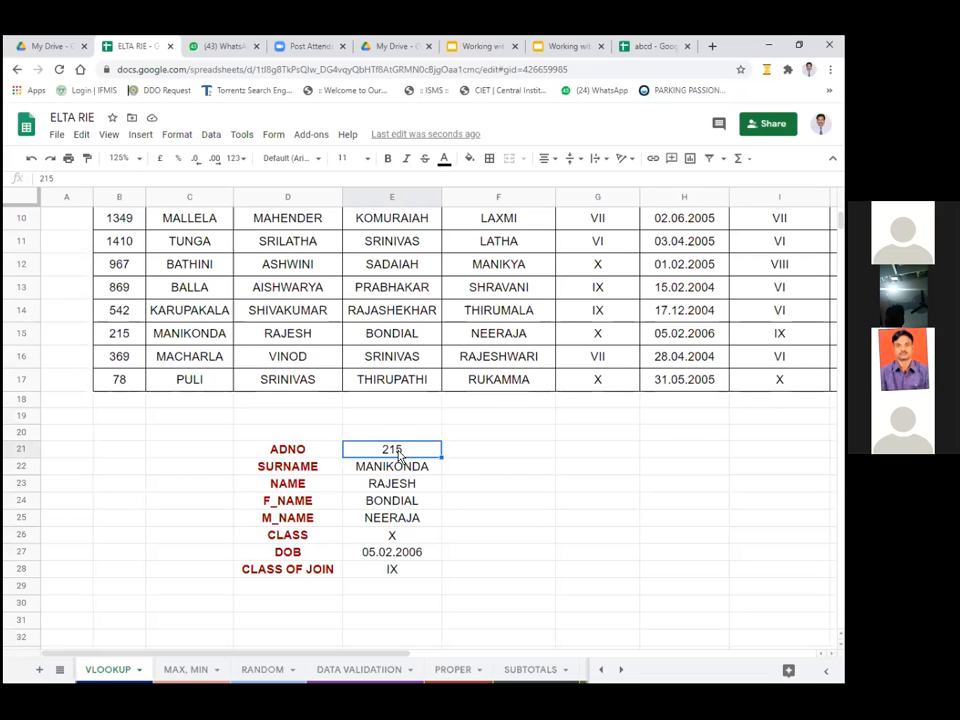
{"action": "double_click", "coordinate": [403, 451]}
{"action": "left_click", "coordinate": [399, 467]}
{"action": "left_click", "coordinate": [400, 484]}
{"action": "left_click", "coordinate": [398, 502]}
{"action": "left_click", "coordinate": [398, 517]}
{"action": "left_click", "coordinate": [397, 536]}
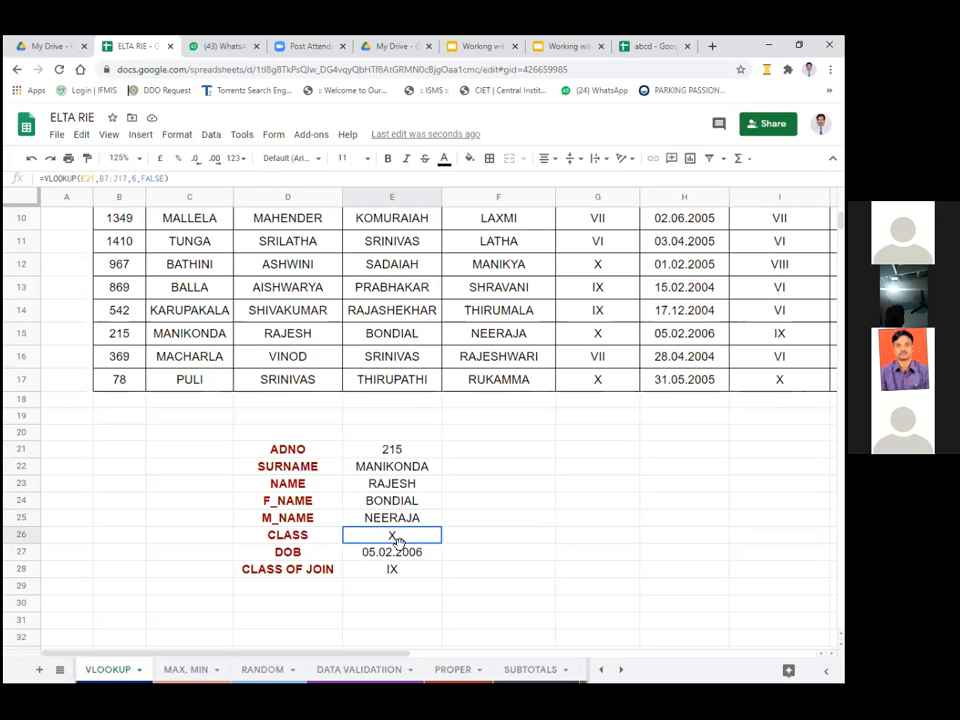
{"action": "left_click_drag", "start_coordinate": [398, 543], "coordinate": [398, 556]}
{"action": "left_click", "coordinate": [398, 568]}
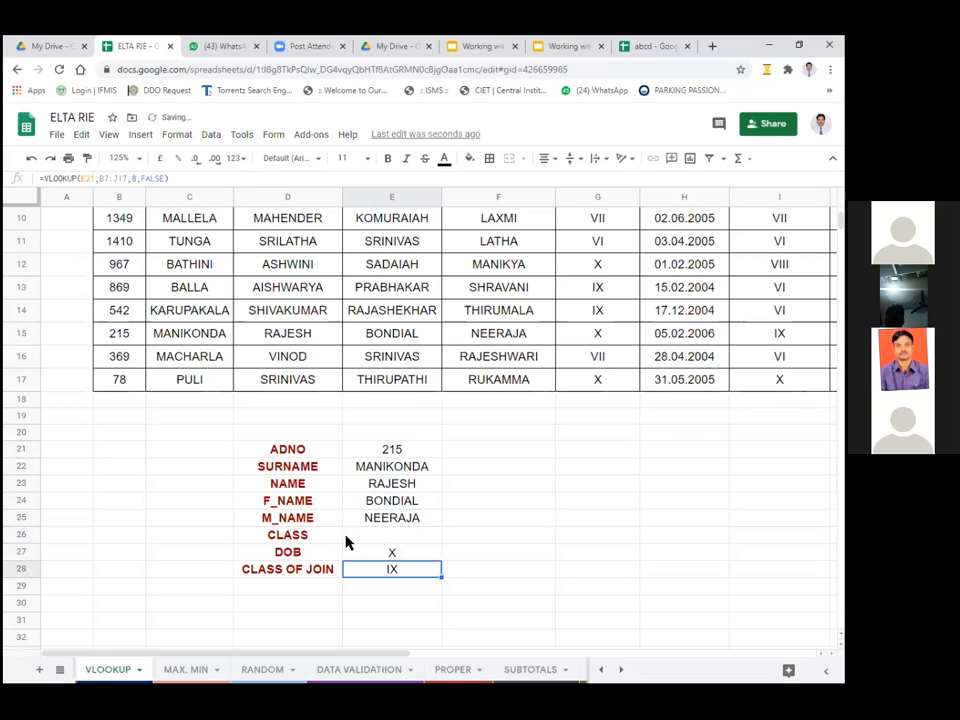
- Undo the last change to the CLASS and DOB lookup results in E26:E27 and select the ADNO value in E21
{"action": "key", "text": "ctrl+z"}
{"action": "left_click", "coordinate": [430, 518]}
{"action": "left_click", "coordinate": [396, 452]}
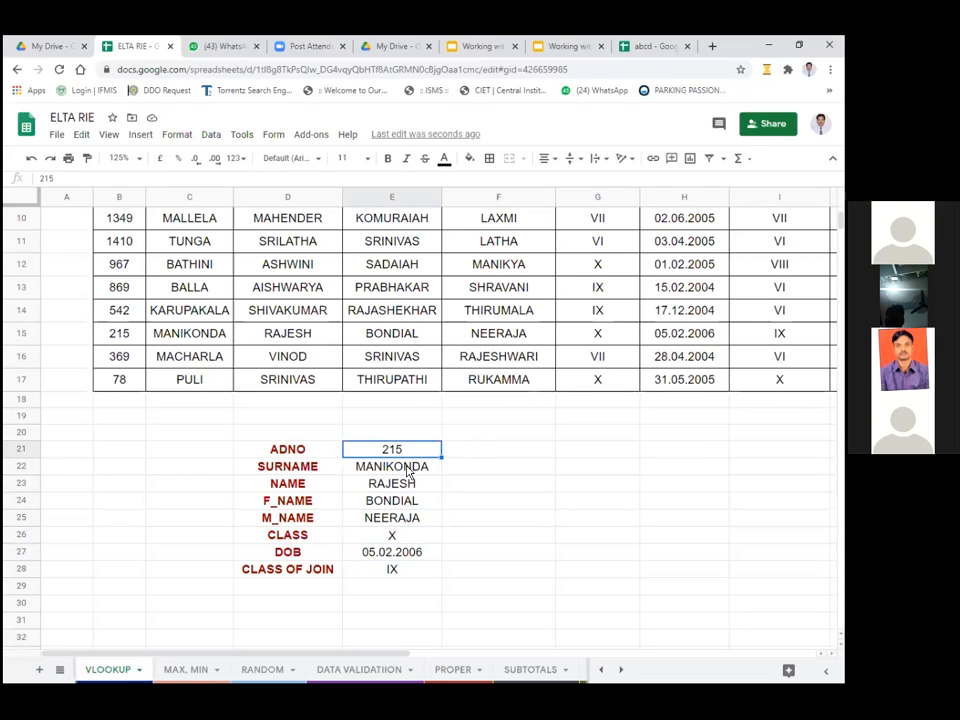
- Copy the SURNAME formula in E22 without its equals sign and paste it as text VLOOKUP(E21,B7:J17,2,FALSE) into F25
{"action": "left_click", "coordinate": [405, 468]}
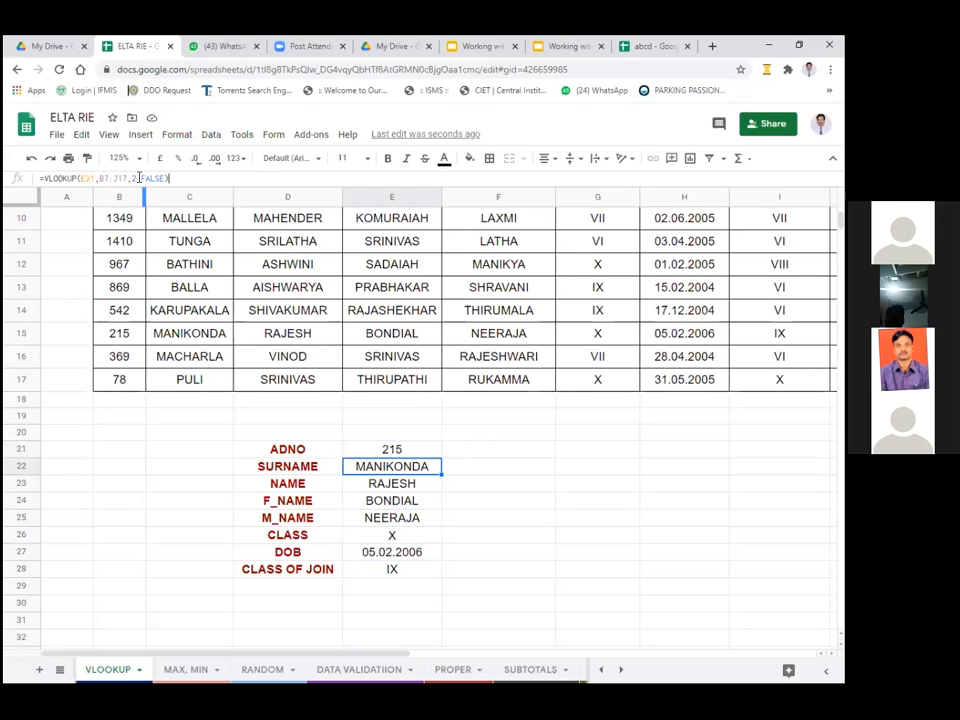
{"action": "left_click_drag", "start_coordinate": [139, 178], "coordinate": [40, 178]}
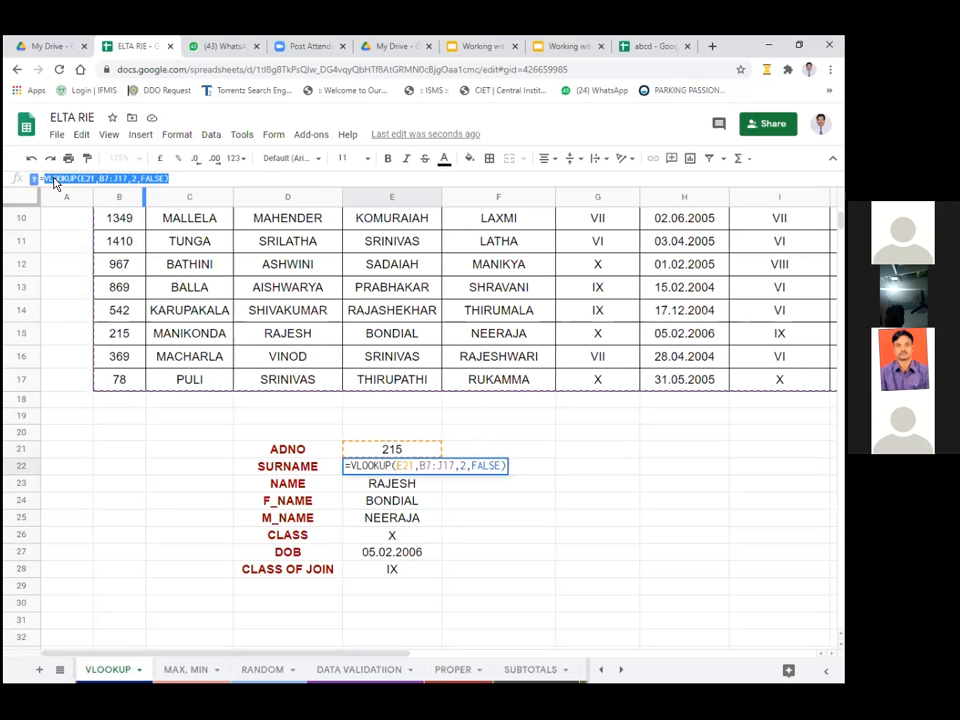
{"action": "right_click", "coordinate": [54, 178]}
{"action": "left_click", "coordinate": [90, 228]}
{"action": "left_click", "coordinate": [535, 528]}
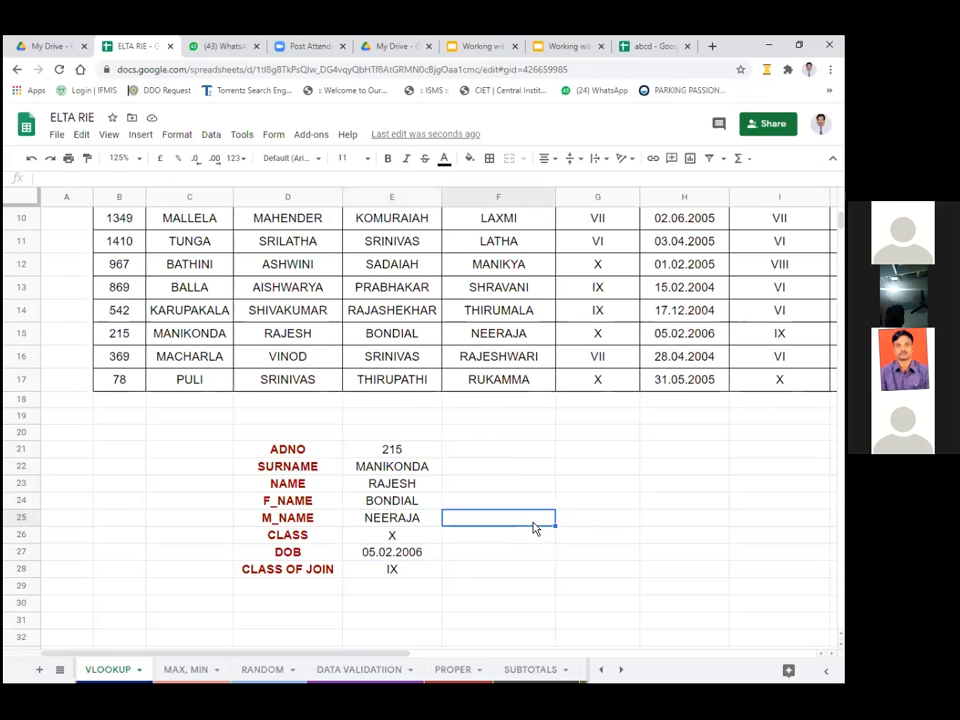
{"action": "key", "text": "ctrl+v"}
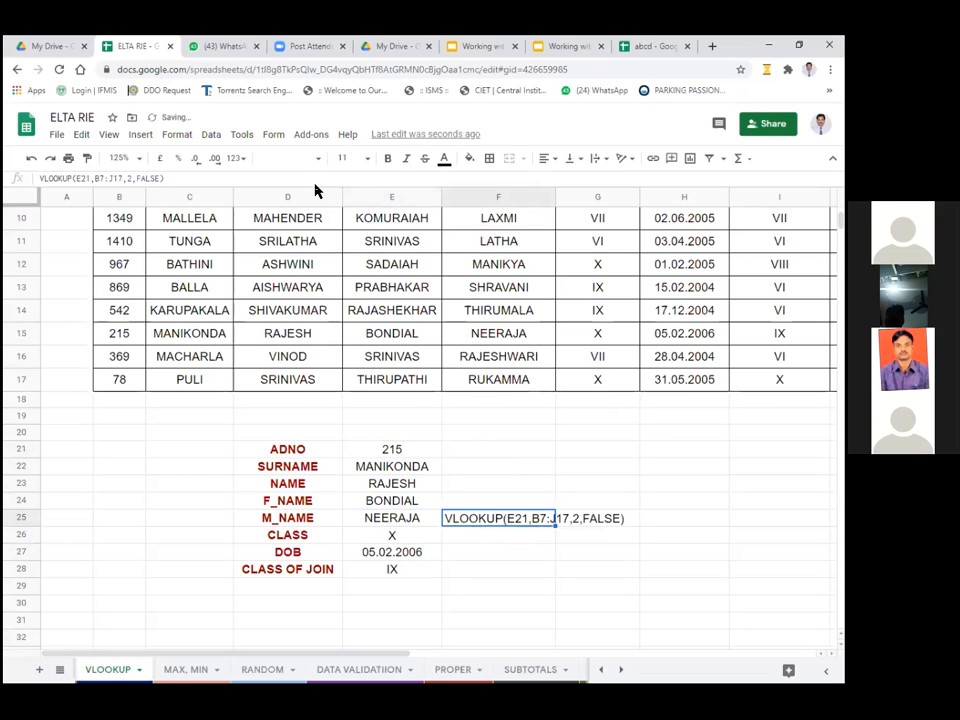
- Format the formula text in F25 as bold with font size 14
{"action": "left_click", "coordinate": [388, 158]}
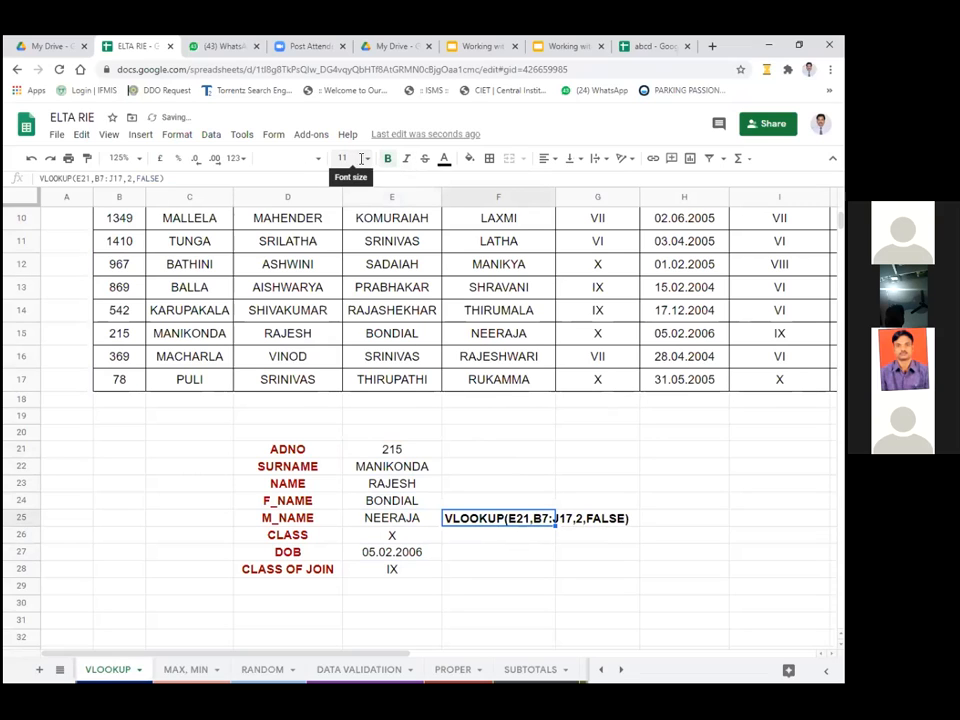
{"action": "left_click", "coordinate": [366, 160]}
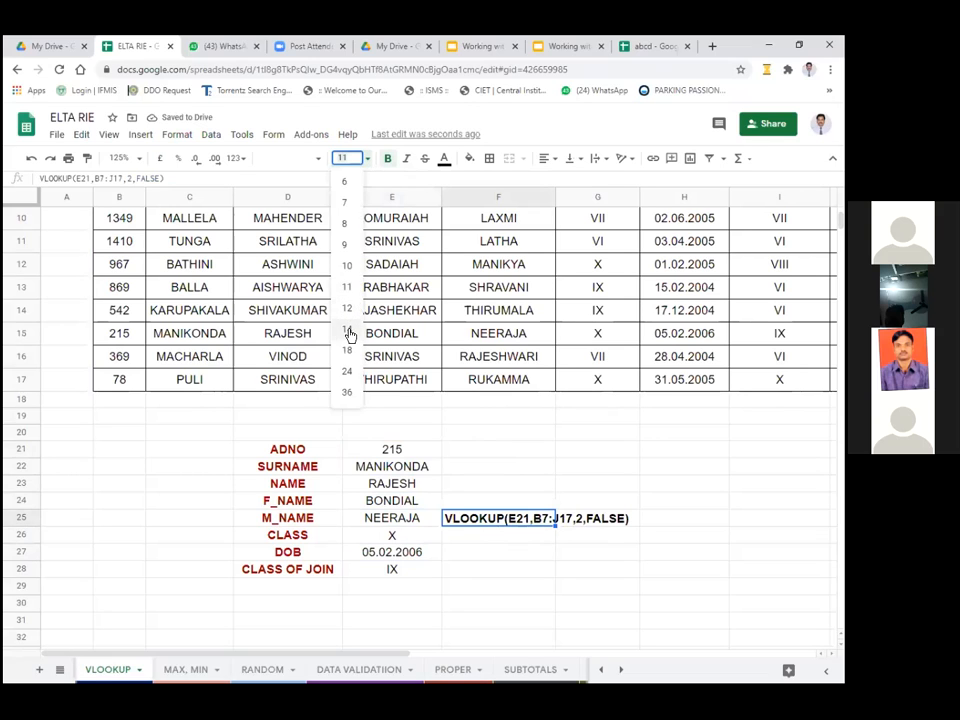
{"action": "left_click", "coordinate": [597, 605]}
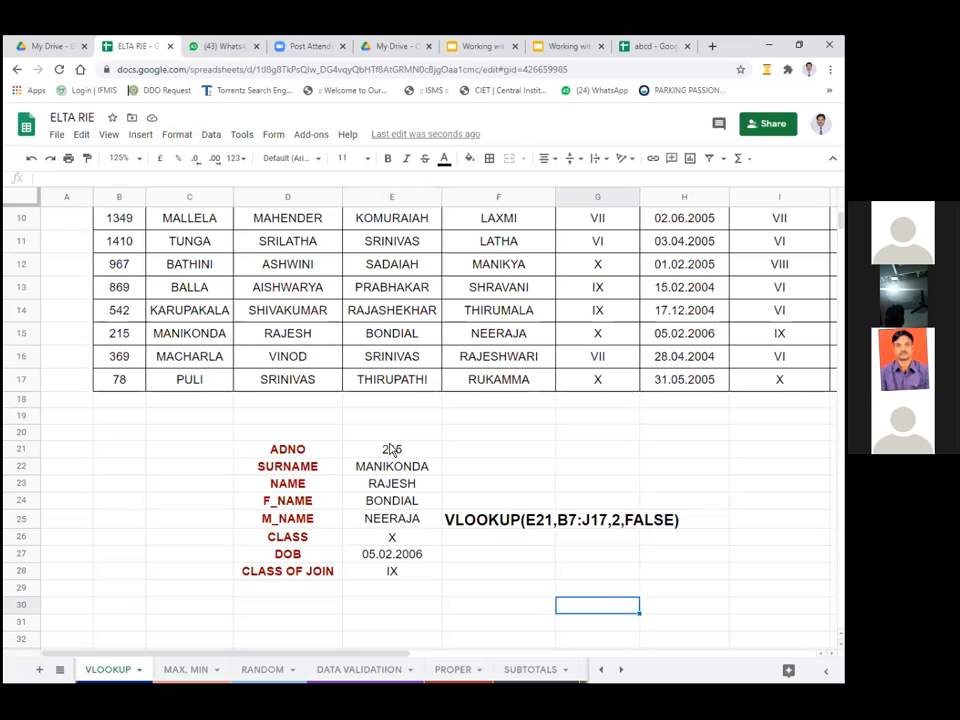
- Examine the ADNO lookup value in E21 and the student table from AD.NO to JOIN DATE against the formula text in F25
{"action": "left_click", "coordinate": [390, 450]}
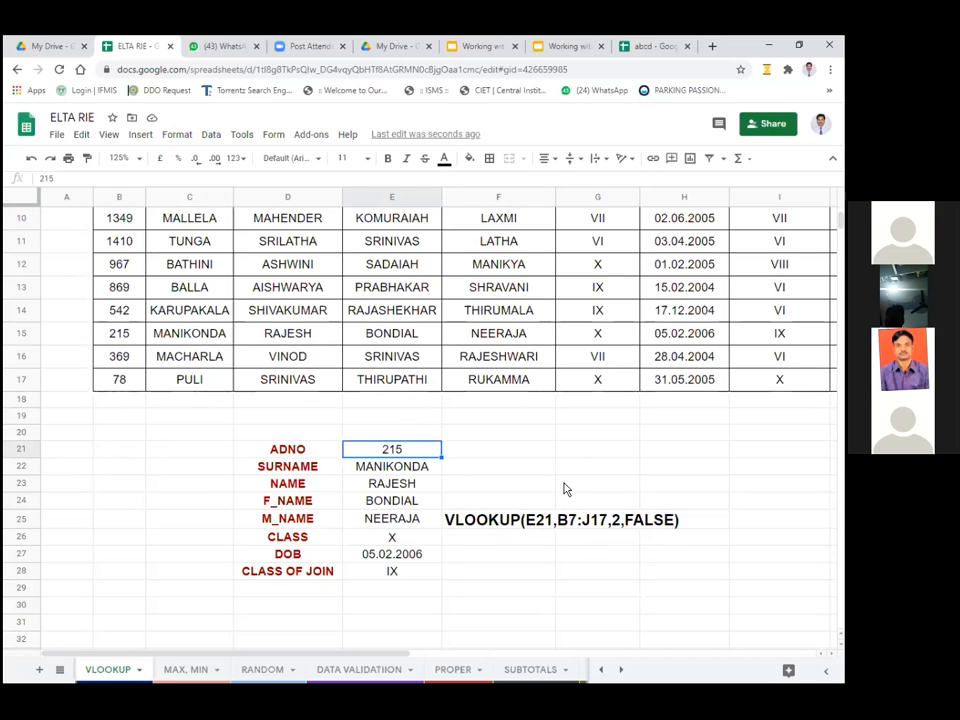
{"action": "scroll", "coordinate": [566, 481], "scroll_direction": "up", "scroll_amount": 1}
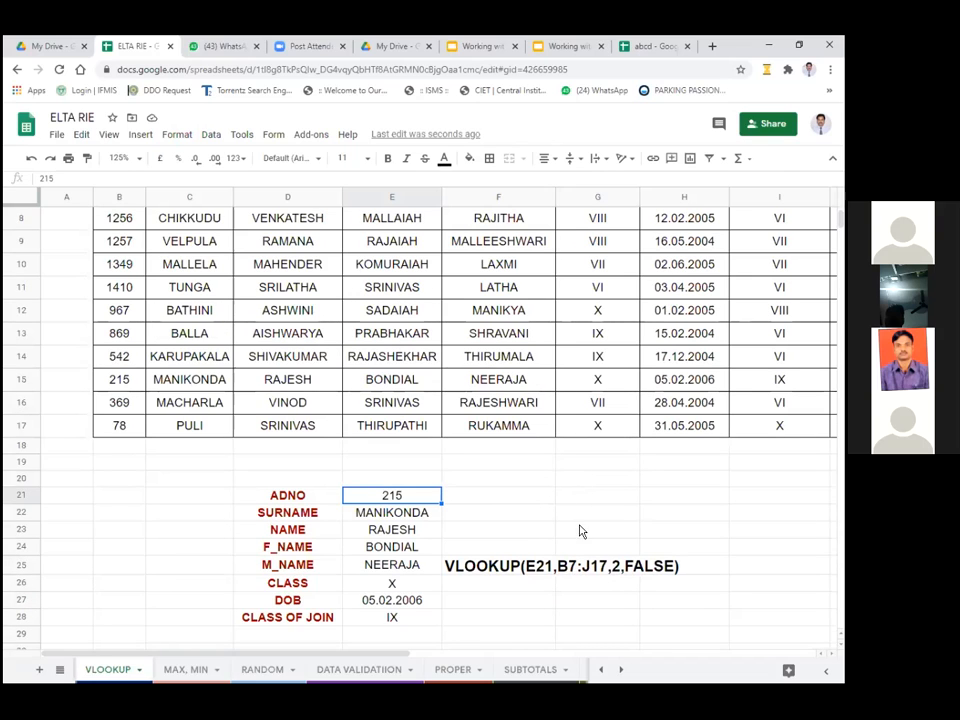
{"action": "scroll", "coordinate": [508, 448], "scroll_direction": "up", "scroll_amount": 2}
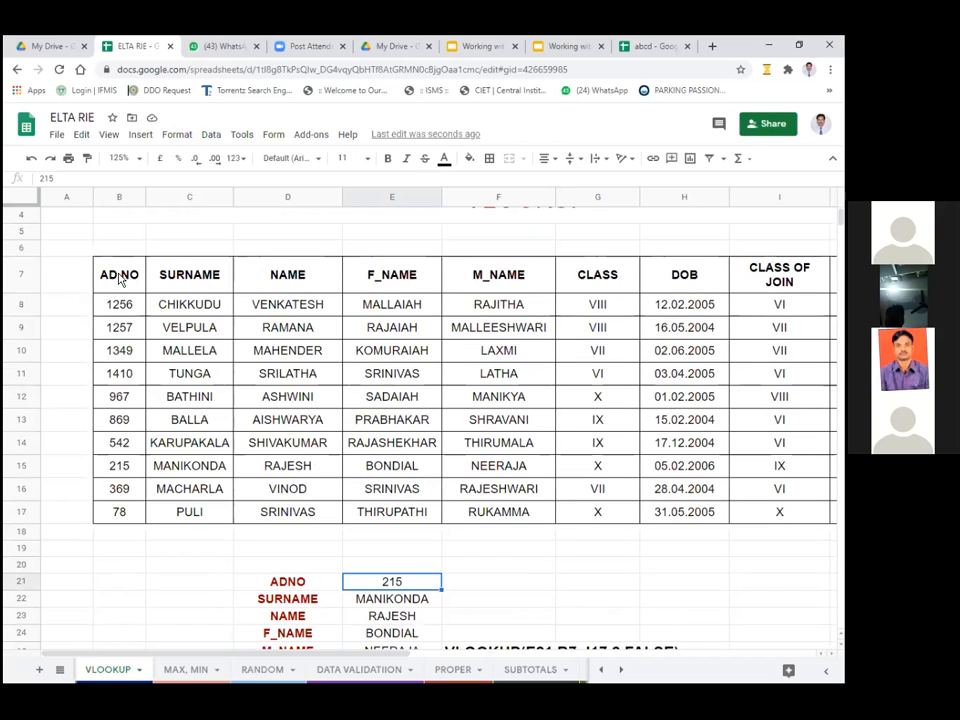
{"action": "left_click", "coordinate": [127, 283]}
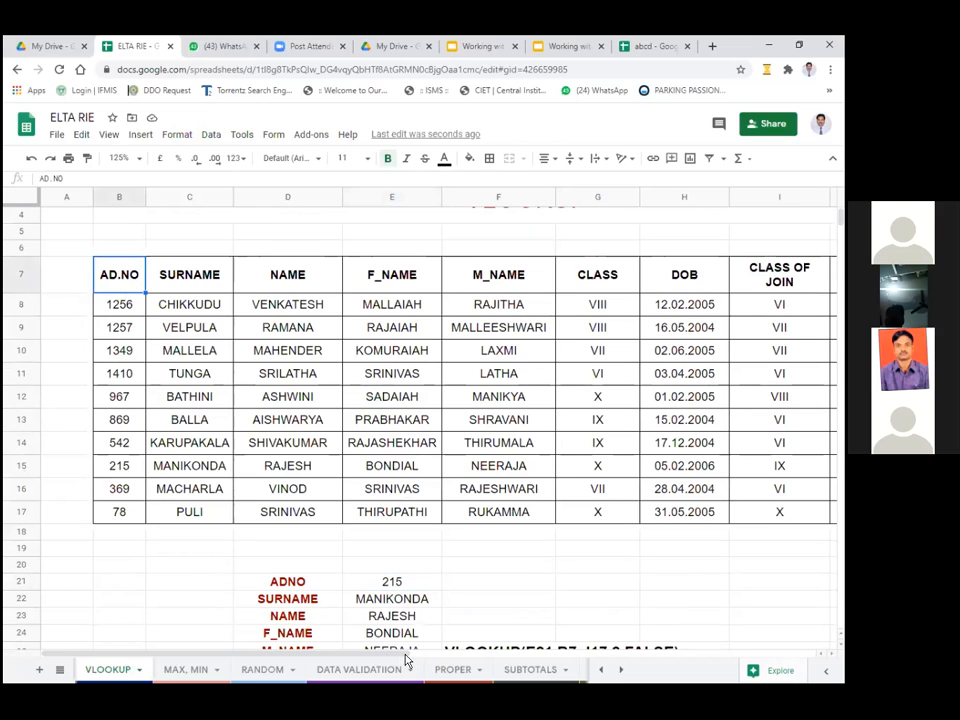
{"action": "scroll", "coordinate": [400, 657], "scroll_direction": "right", "scroll_amount": 1}
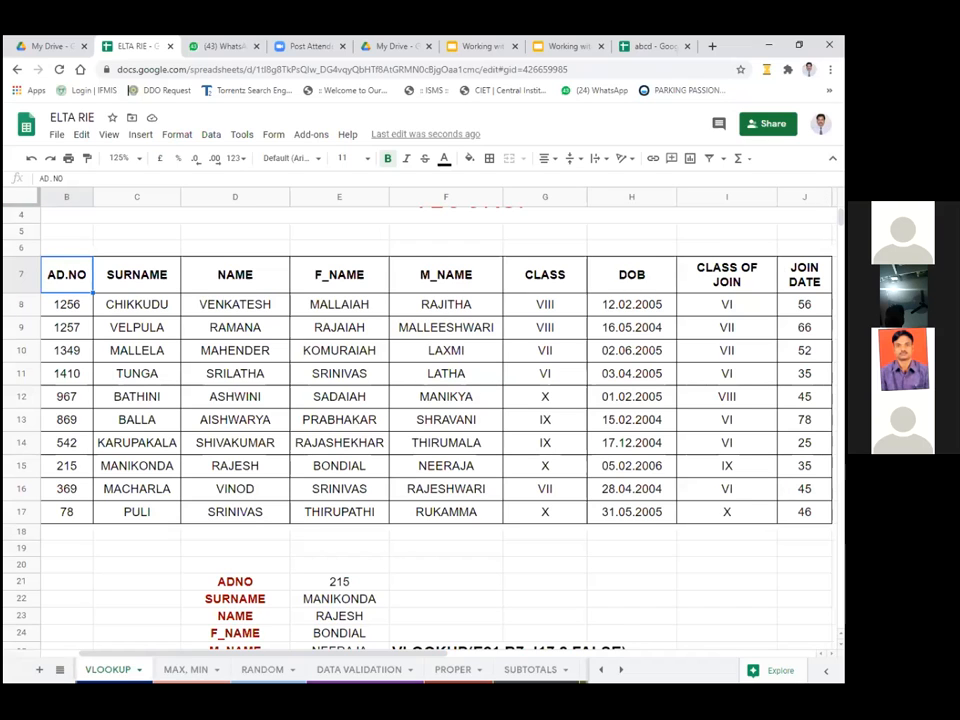
{"action": "scroll", "coordinate": [628, 482], "scroll_direction": "down", "scroll_amount": 2}
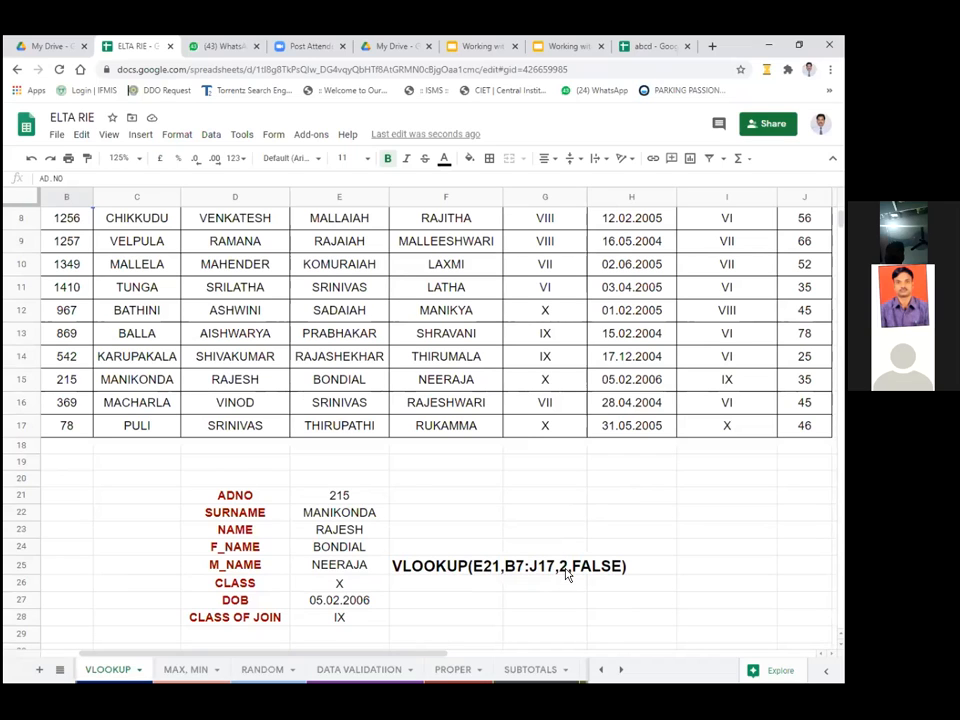
- Go through the table headers in row 7 from AD.NO to JOIN DATE to review the column order for the VLOOKUP index
{"action": "scroll", "coordinate": [261, 403], "scroll_direction": "up", "scroll_amount": 3}
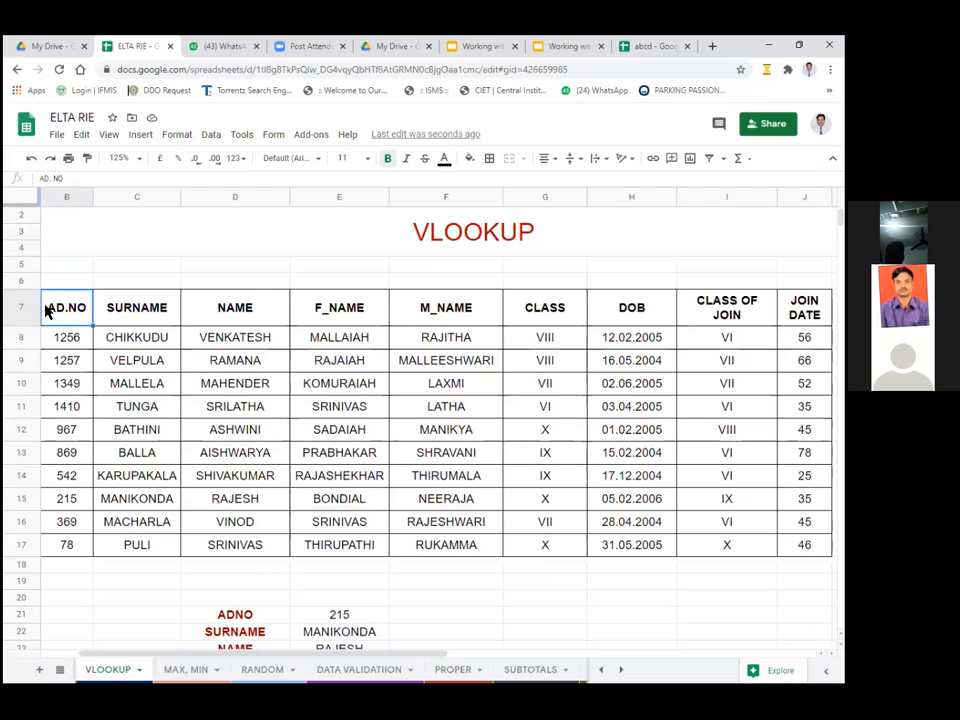
{"action": "left_click", "coordinate": [130, 308]}
{"action": "left_click", "coordinate": [235, 308]}
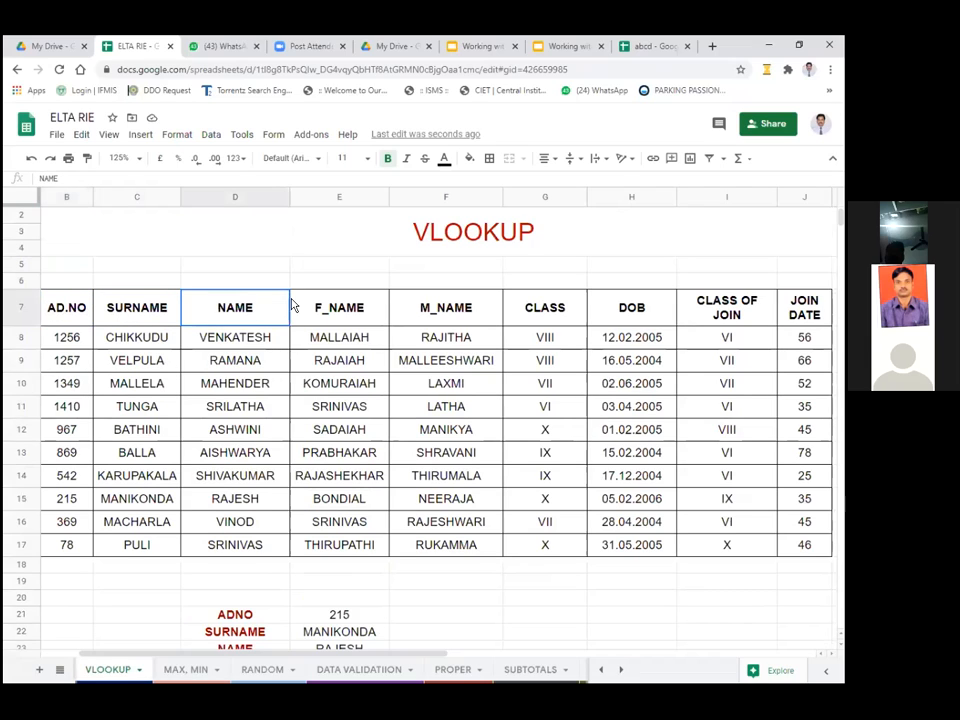
{"action": "left_click", "coordinate": [339, 308]}
{"action": "left_click", "coordinate": [446, 308]}
{"action": "left_click", "coordinate": [545, 308]}
{"action": "left_click", "coordinate": [631, 308]}
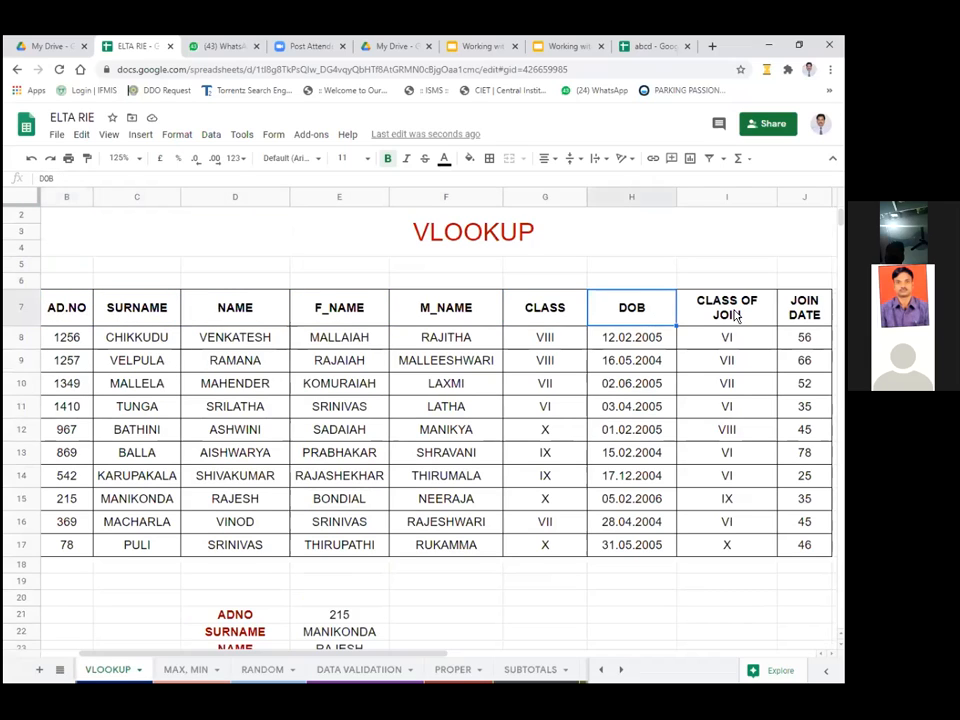
{"action": "key", "text": "Right"}
{"action": "key", "text": "Right"}
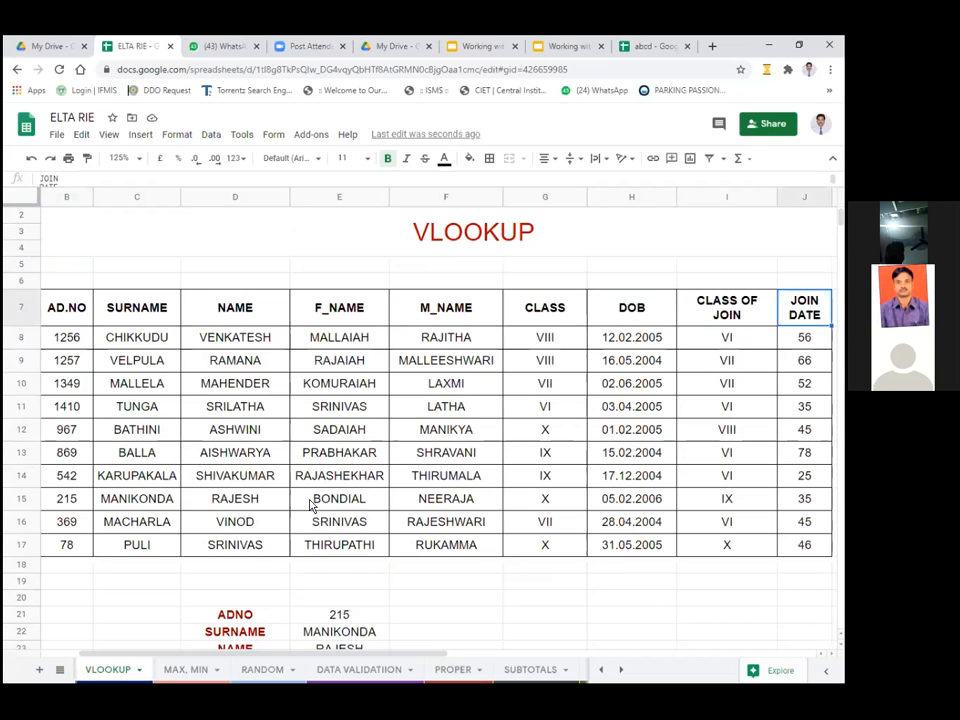
{"action": "scroll", "coordinate": [310, 506], "scroll_direction": "down", "scroll_amount": 2}
{"action": "scroll", "coordinate": [310, 506], "scroll_direction": "down", "scroll_amount": 1}
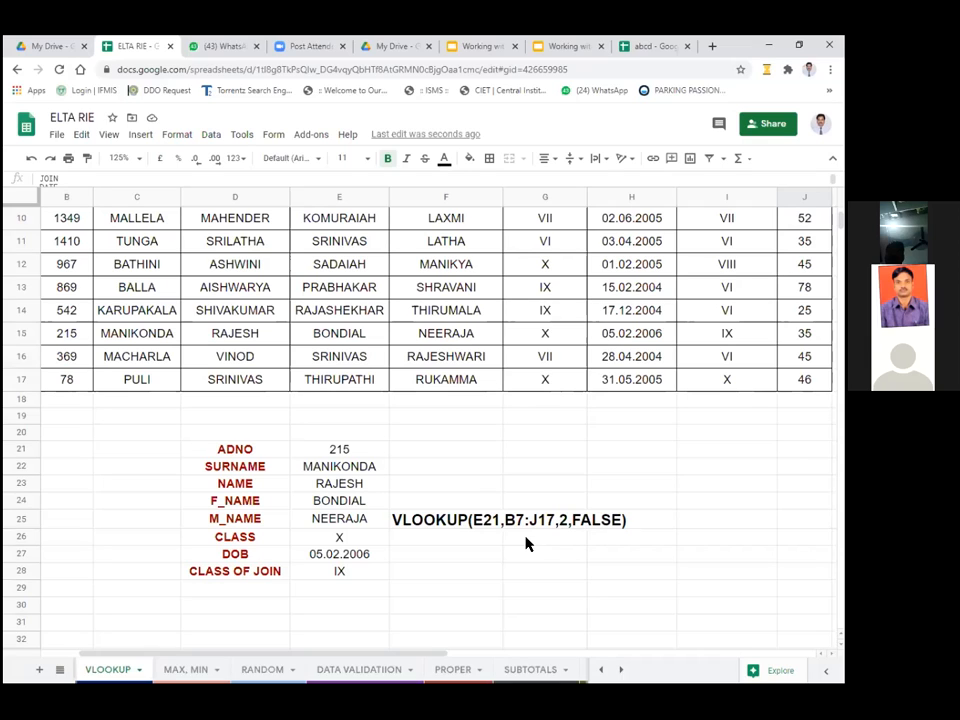
- Examine the VLOOKUP formulas of the SURNAME result in E22 and the NAME result in E23
{"action": "left_click", "coordinate": [333, 466]}
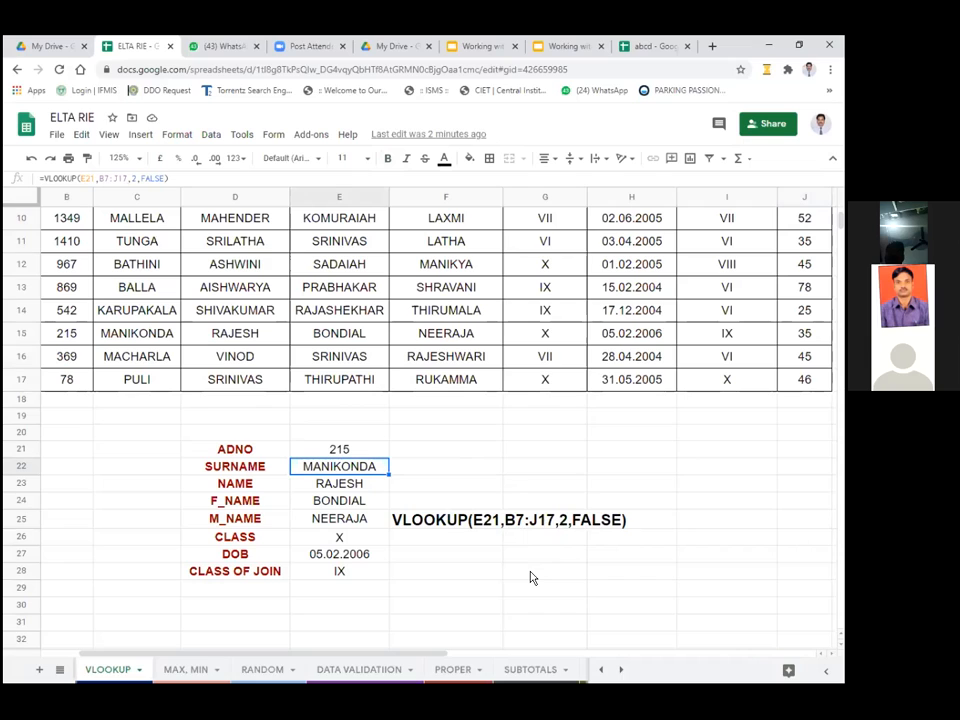
{"action": "key", "text": "F2"}
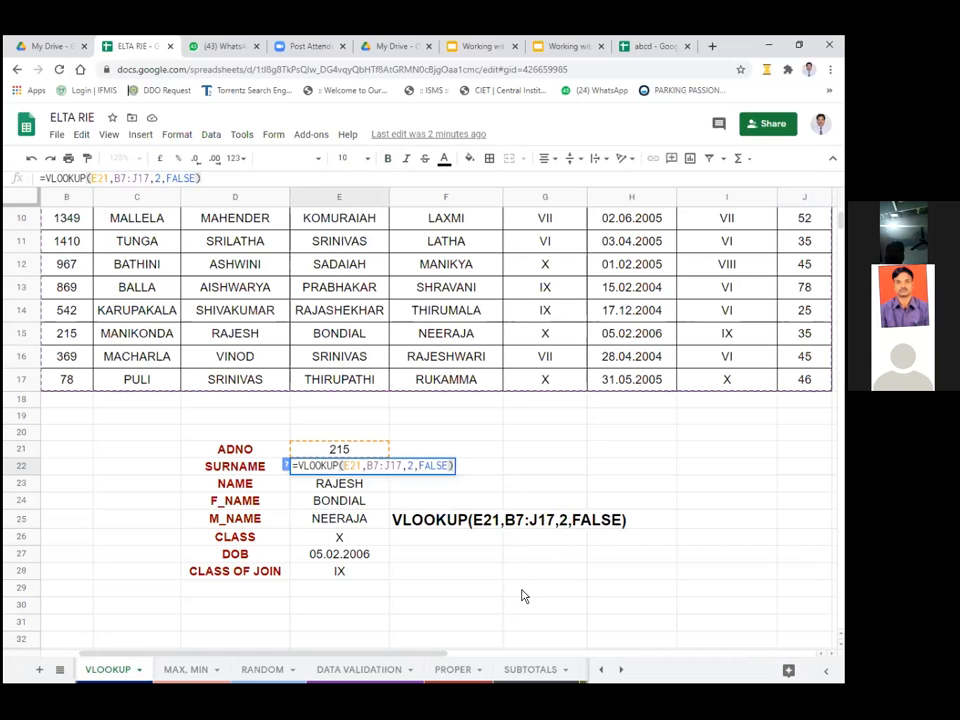
{"action": "key", "text": "Escape"}
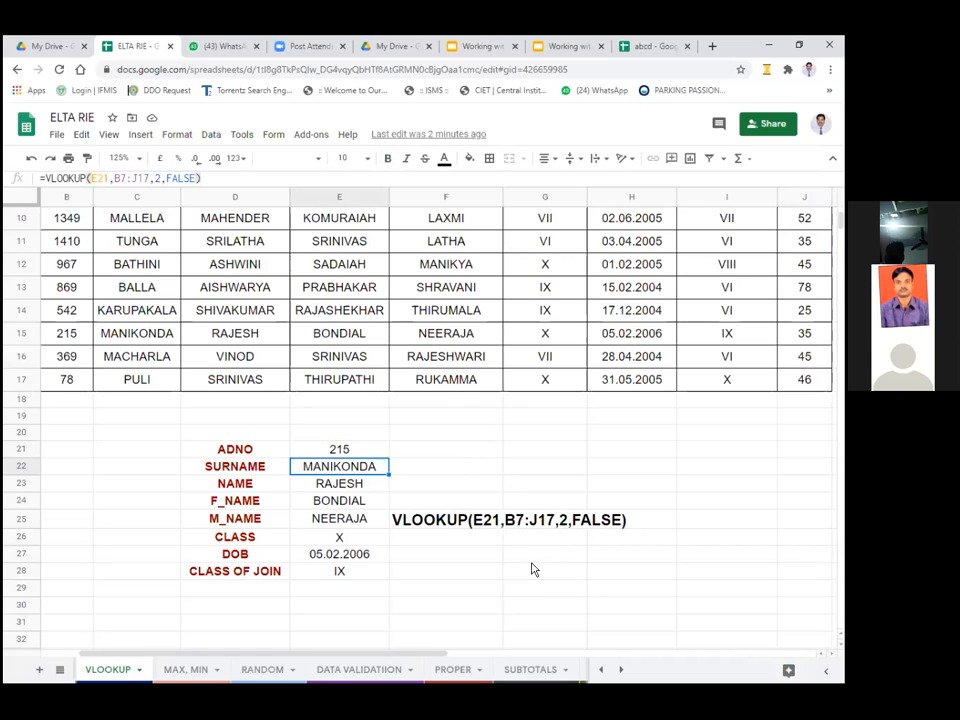
{"action": "left_click", "coordinate": [363, 486]}
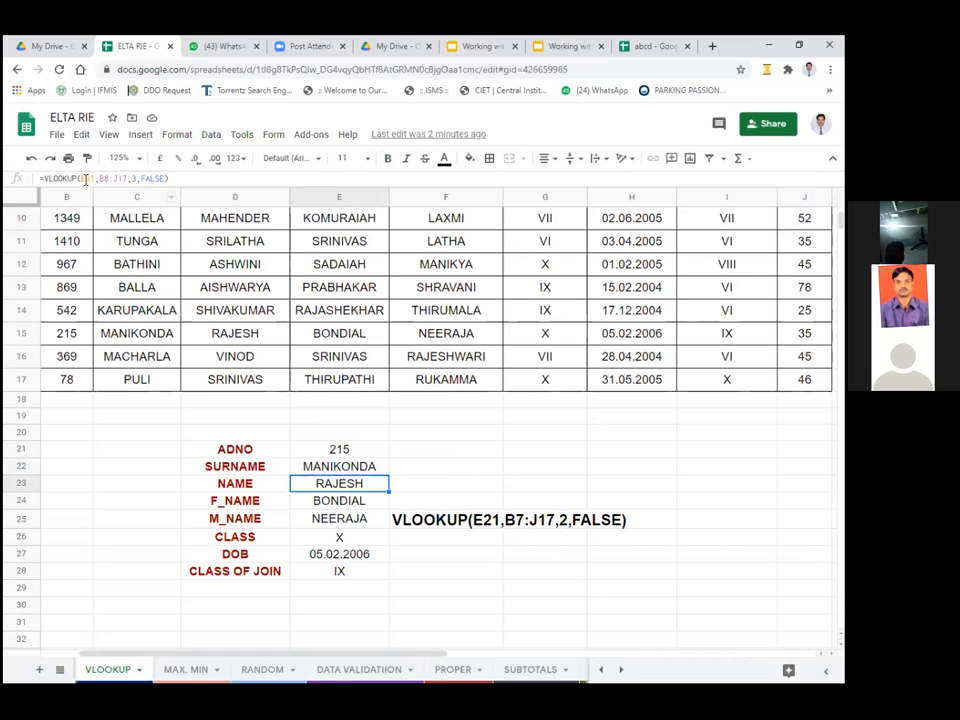
- Try the sheet zoom at 200%, and set it to 100% to view the student table together with the lookup block
{"action": "left_click", "coordinate": [135, 158]}
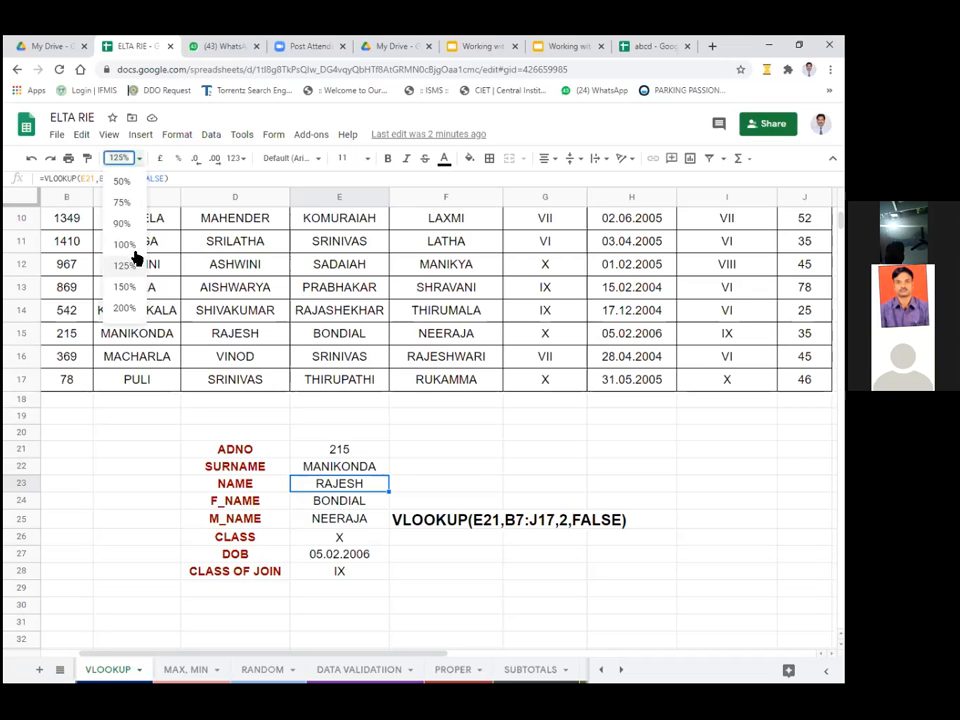
{"action": "left_click", "coordinate": [124, 307]}
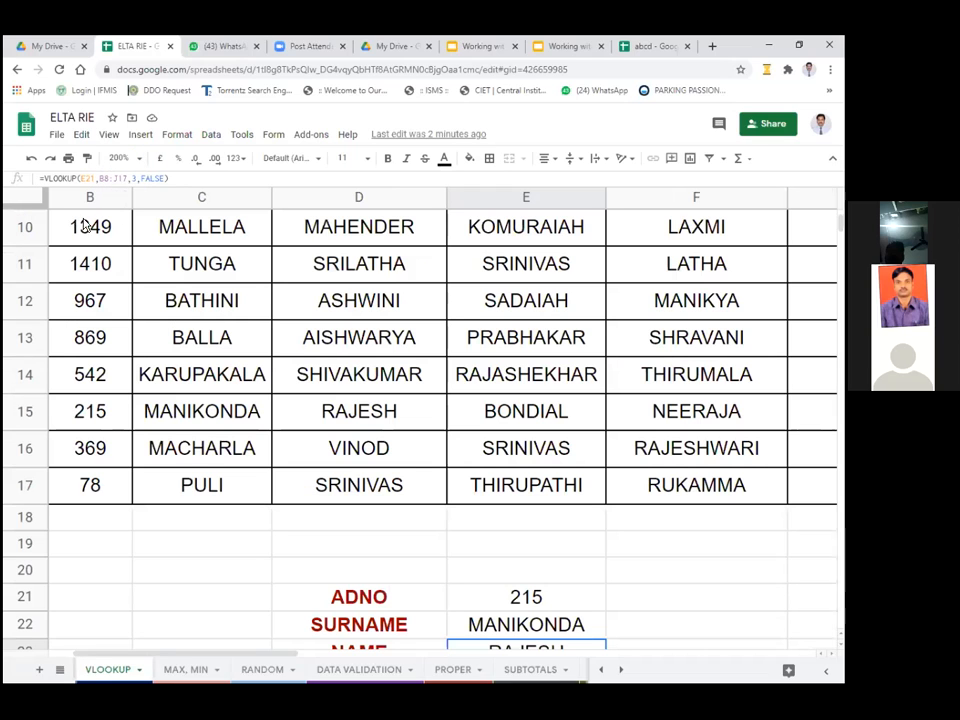
{"action": "left_click", "coordinate": [140, 160]}
{"action": "left_click", "coordinate": [117, 243]}
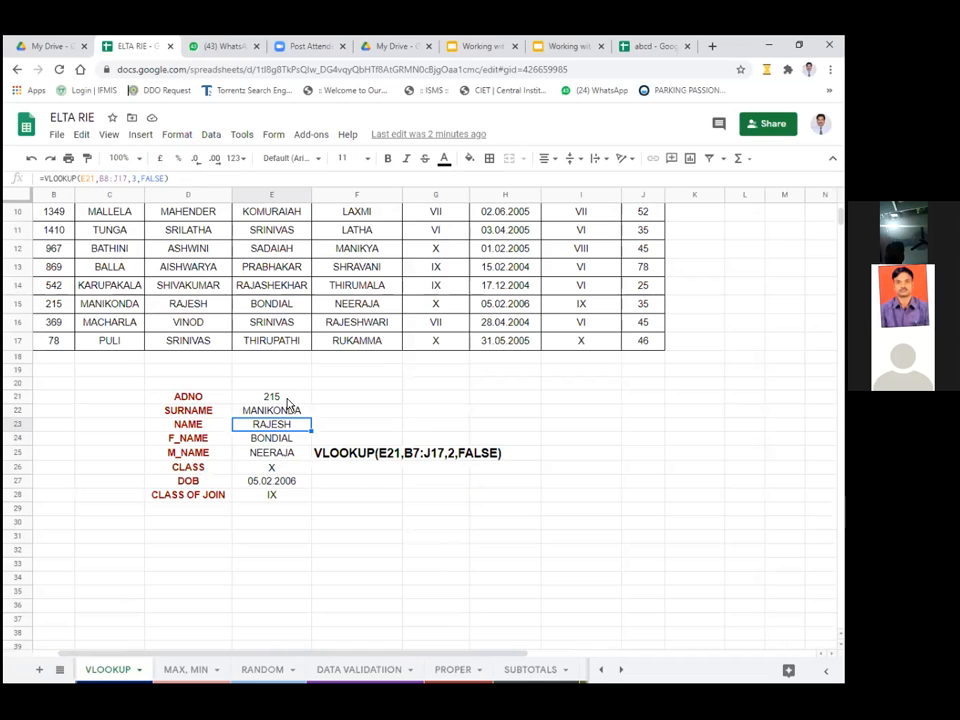
{"action": "scroll", "coordinate": [287, 402], "scroll_direction": "up", "scroll_amount": 2}
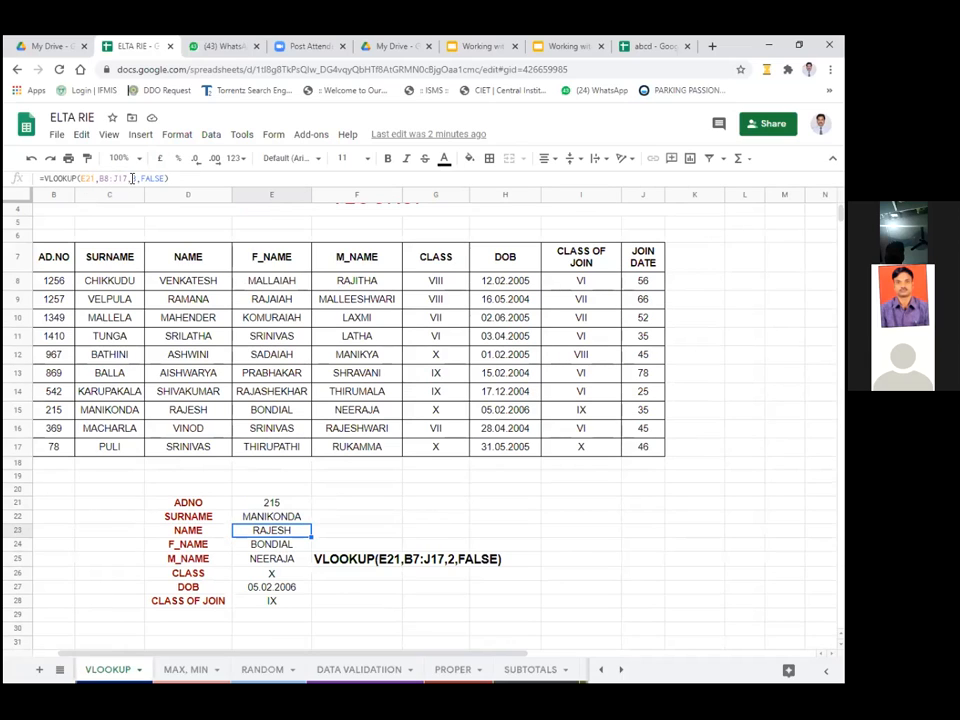
{"action": "left_click", "coordinate": [131, 178]}
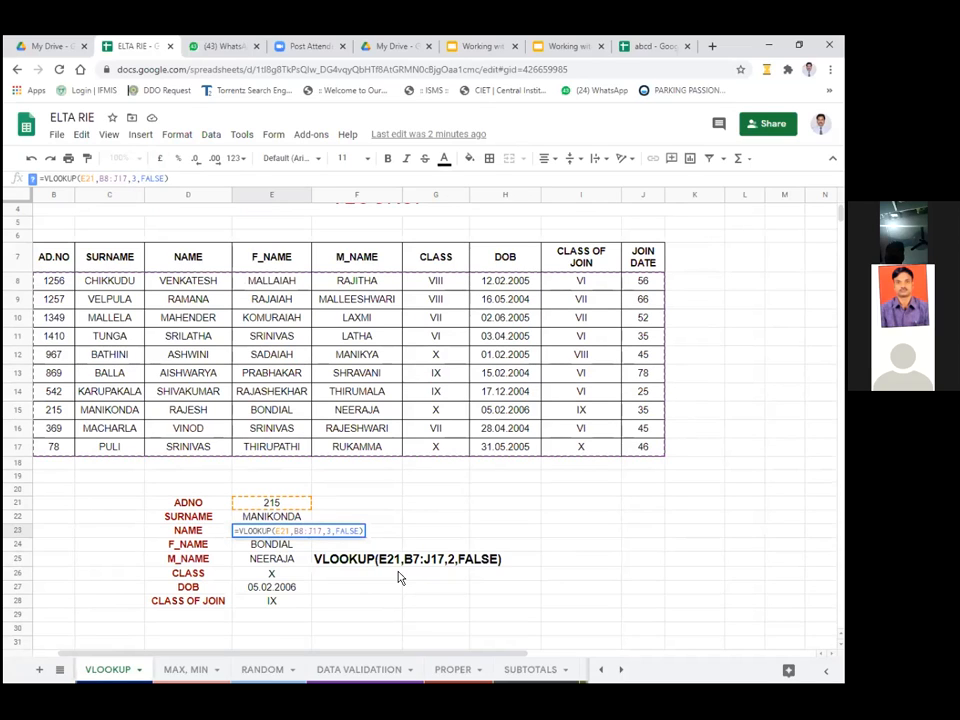
{"action": "left_click", "coordinate": [122, 264]}
{"action": "left_click", "coordinate": [270, 547]}
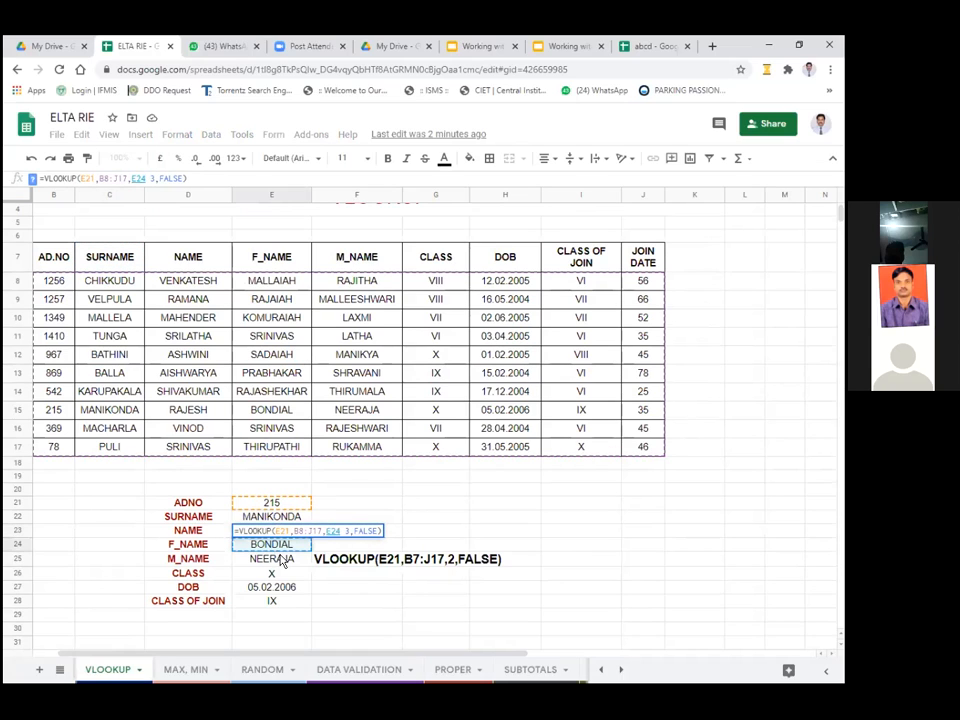
{"action": "left_click", "coordinate": [281, 563]}
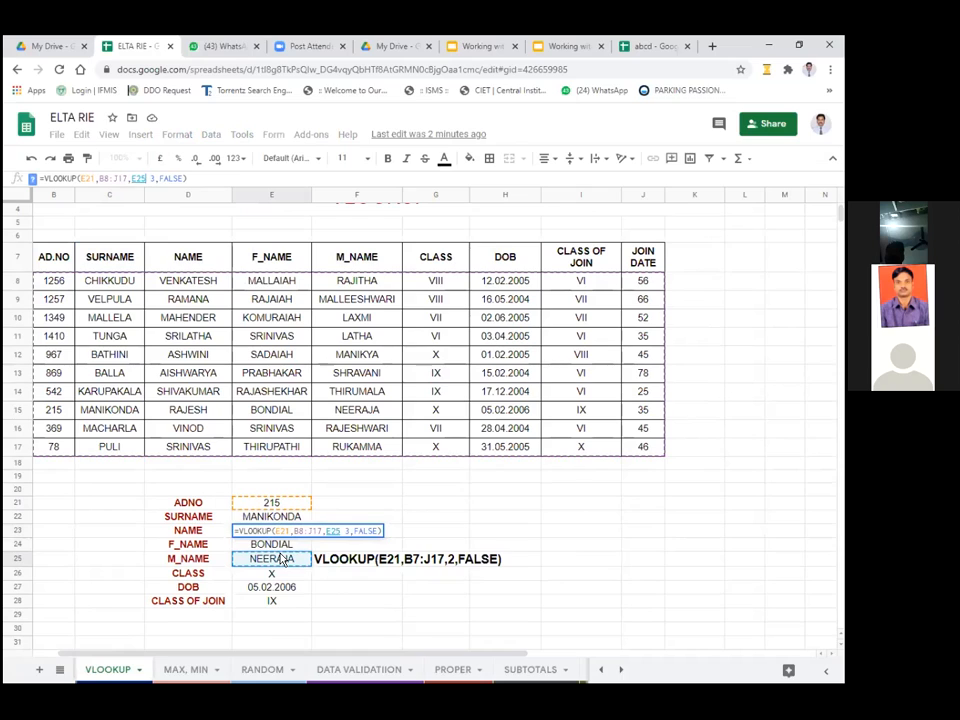
{"action": "key", "text": "Escape"}
- Examine the VLOOKUP formulas of the results from F_NAME in E24 to CLASS OF JOIN in E28, and reselect the ADNO value in E21
{"action": "left_click", "coordinate": [278, 547]}
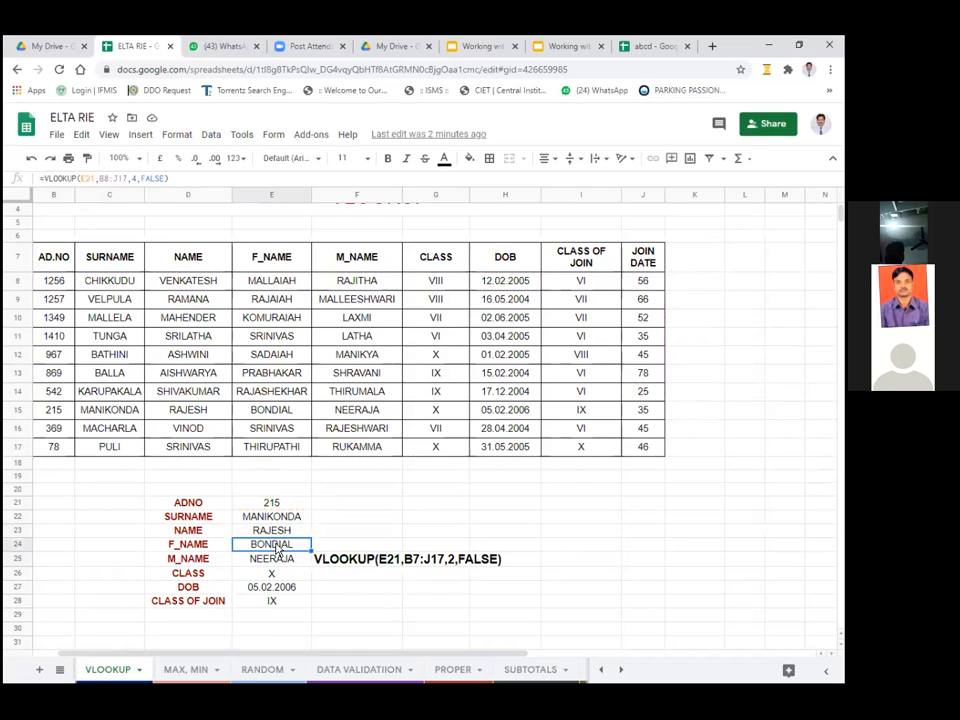
{"action": "double_click", "coordinate": [278, 547]}
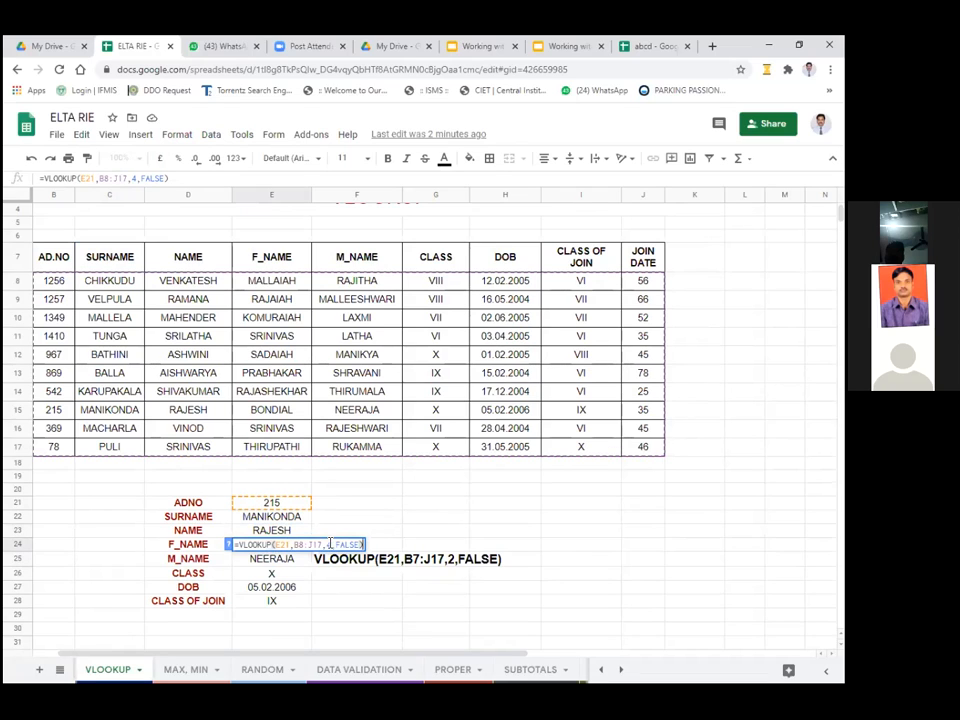
{"action": "key", "text": "Return"}
{"action": "double_click", "coordinate": [303, 562]}
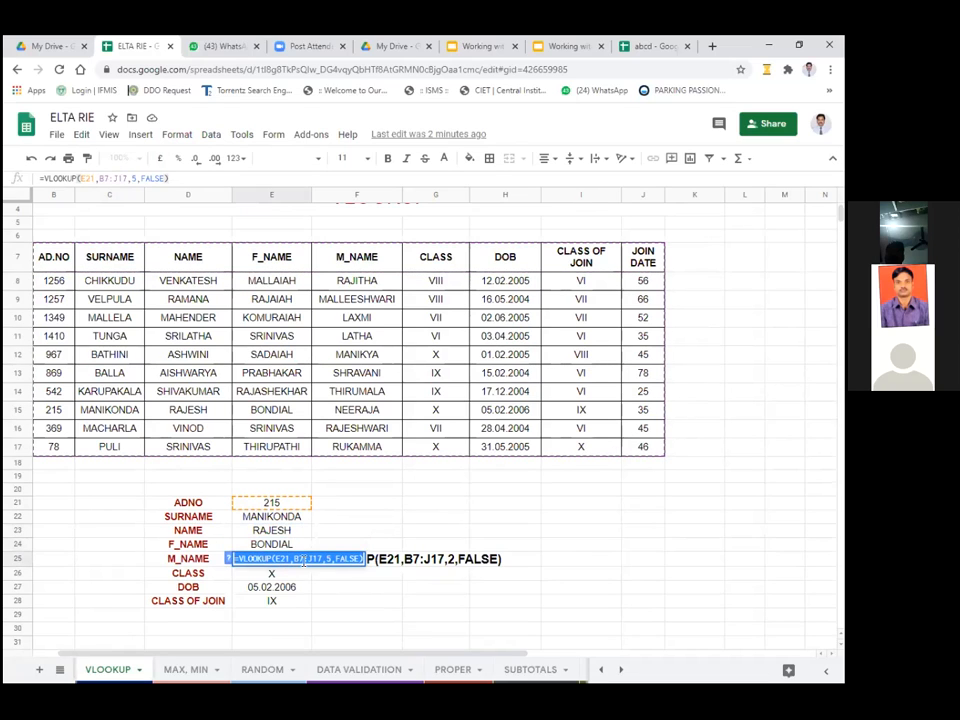
{"action": "key", "text": "Escape"}
{"action": "key", "text": "Down"}
{"action": "key", "text": "Down"}
{"action": "key", "text": "Down"}
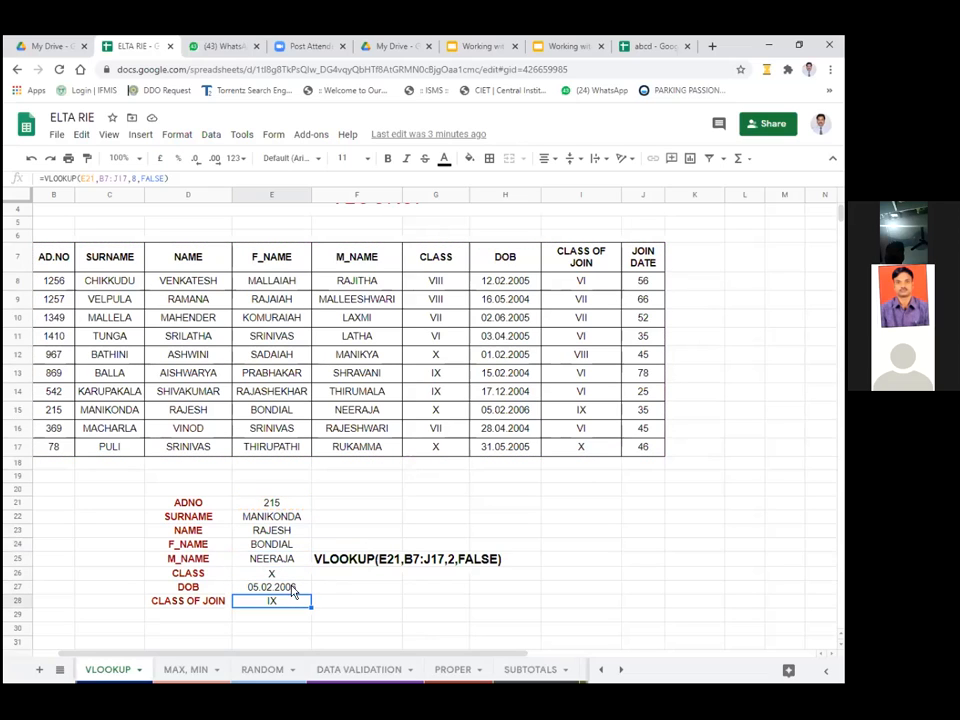
{"action": "left_click", "coordinate": [282, 505]}
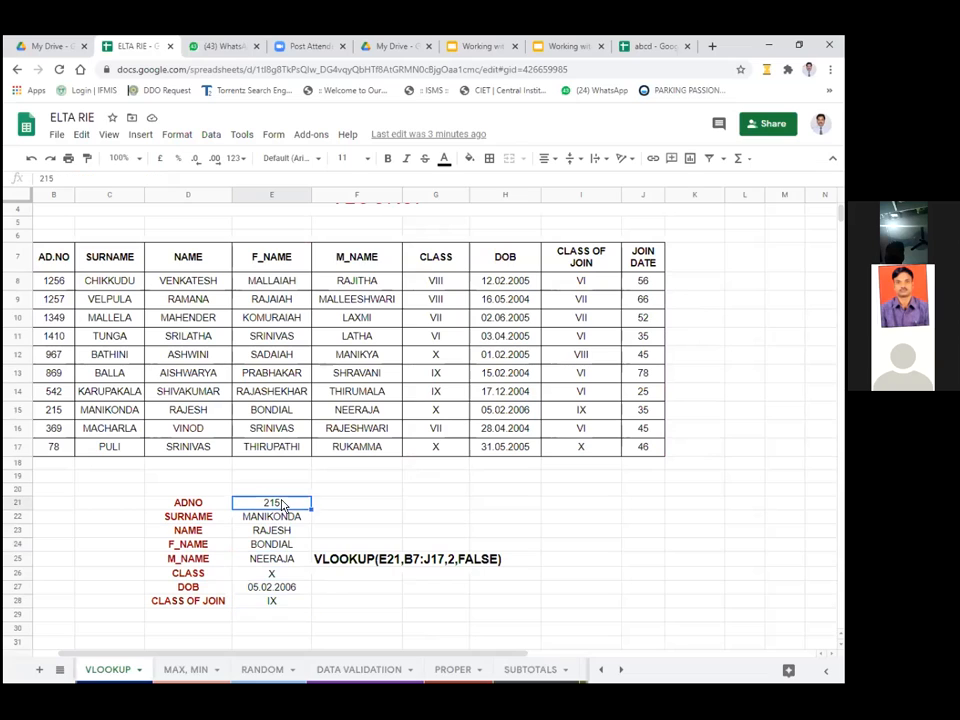
- Examine the VLOOKUP formulas of the results from SURNAME in E22 to CLASS in E26, and of CLASS OF JOIN in E28
{"action": "left_click", "coordinate": [287, 518]}
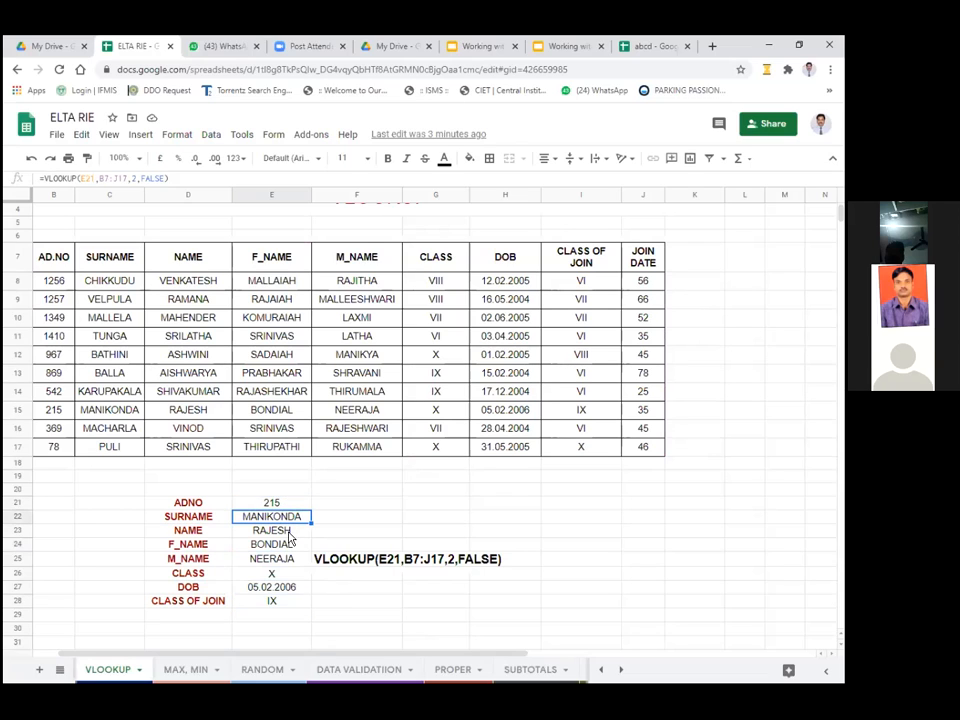
{"action": "left_click", "coordinate": [294, 532]}
{"action": "left_click", "coordinate": [290, 546]}
{"action": "left_click", "coordinate": [285, 559]}
{"action": "left_click", "coordinate": [282, 574]}
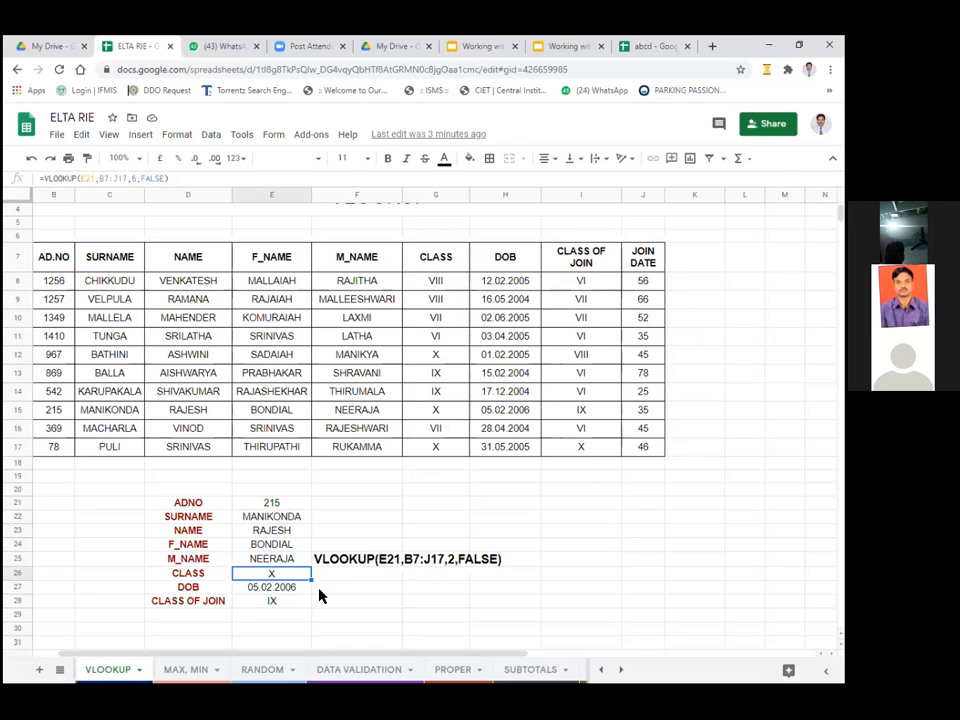
{"action": "left_click", "coordinate": [287, 600]}
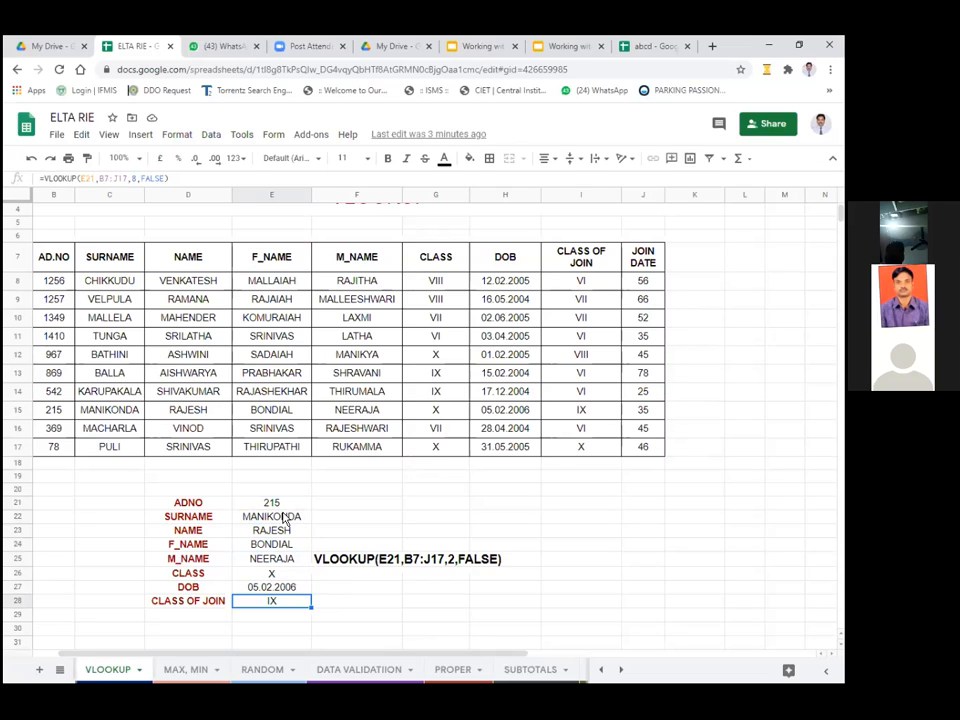
- Review the ADNO lookup value in E21 and the VLOOKUP formulas of SURNAME in E22 and NAME in E23
{"action": "left_click", "coordinate": [274, 503]}
{"action": "left_click", "coordinate": [275, 516]}
{"action": "left_click", "coordinate": [277, 530]}
{"action": "left_click_drag", "start_coordinate": [277, 538], "coordinate": [277, 549]}
{"action": "left_click", "coordinate": [279, 563]}
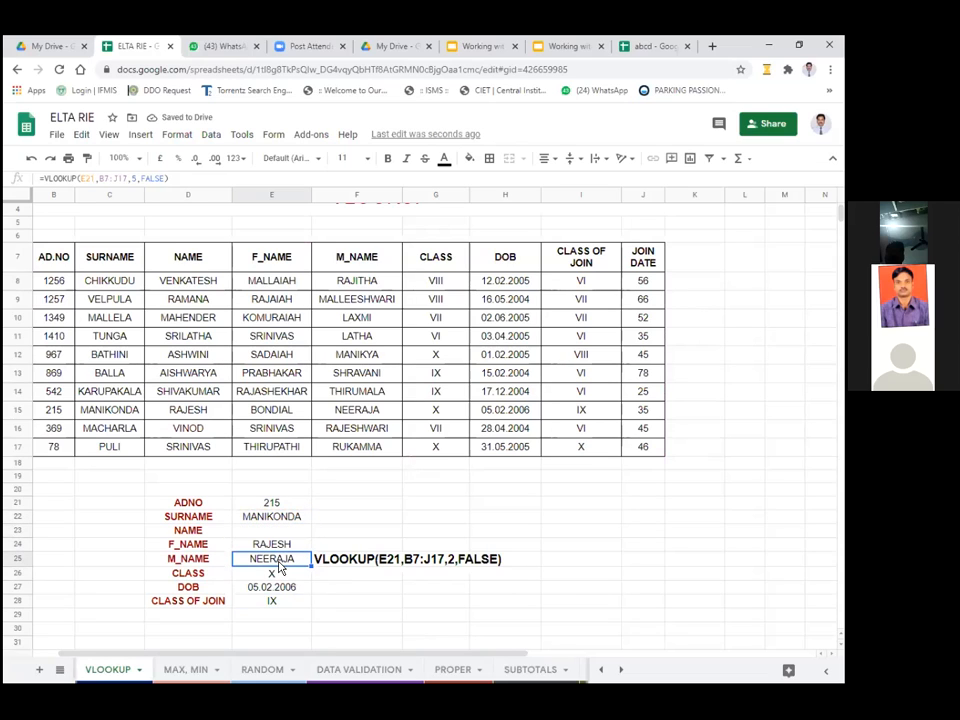
{"action": "key", "text": "ctrl+z"}
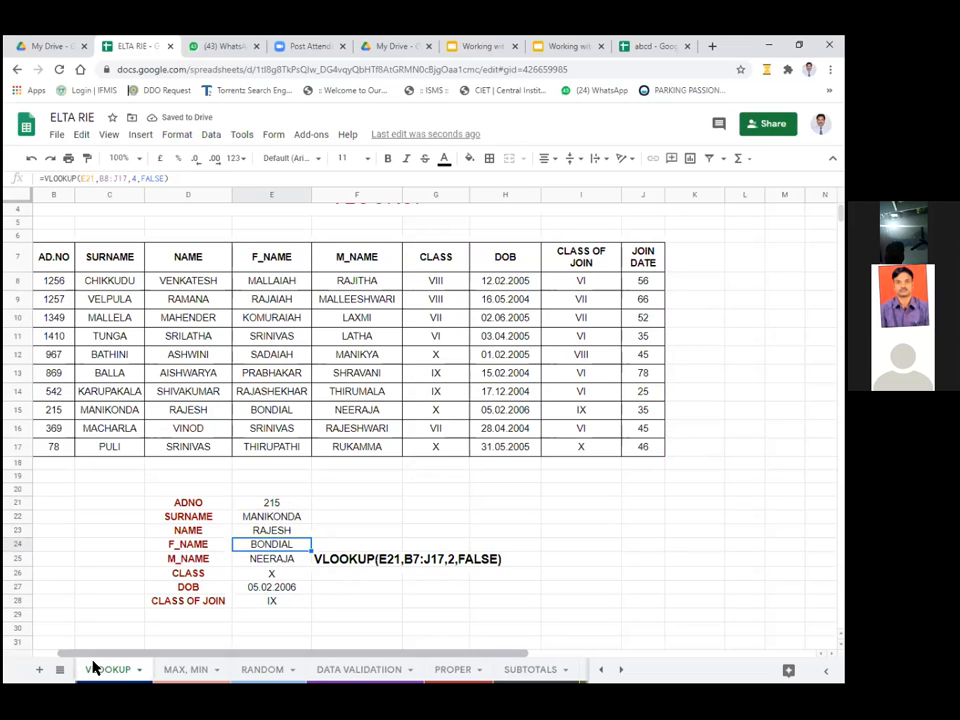
- Open the list of all sheets in the spreadsheet
{"action": "left_click", "coordinate": [61, 670]}
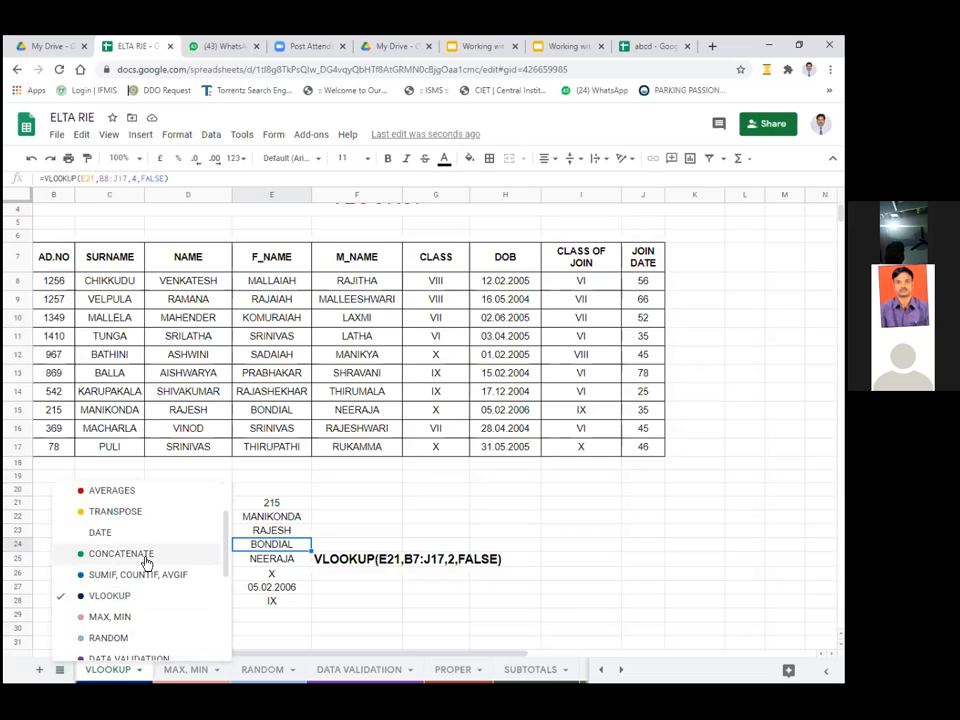
- Open the CONDITIONAL FORMATTING sheet from the list of all sheets in the workbook
{"action": "scroll", "coordinate": [145, 562], "scroll_direction": "down", "scroll_amount": 1}
{"action": "scroll", "coordinate": [145, 562], "scroll_direction": "up", "scroll_amount": 2}
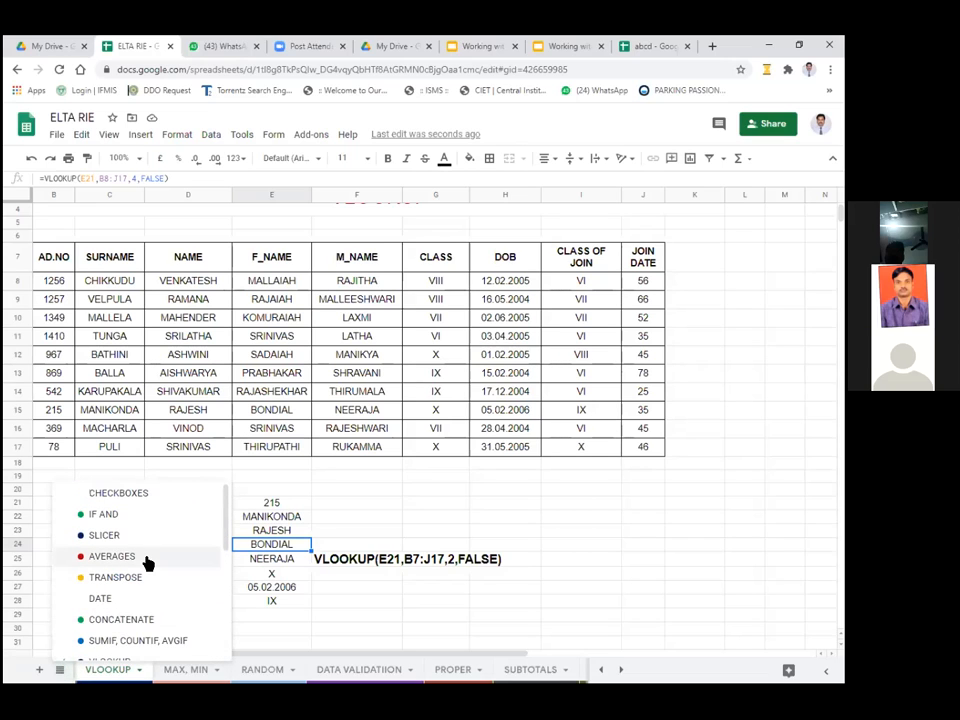
{"action": "scroll", "coordinate": [145, 562], "scroll_direction": "down", "scroll_amount": 3}
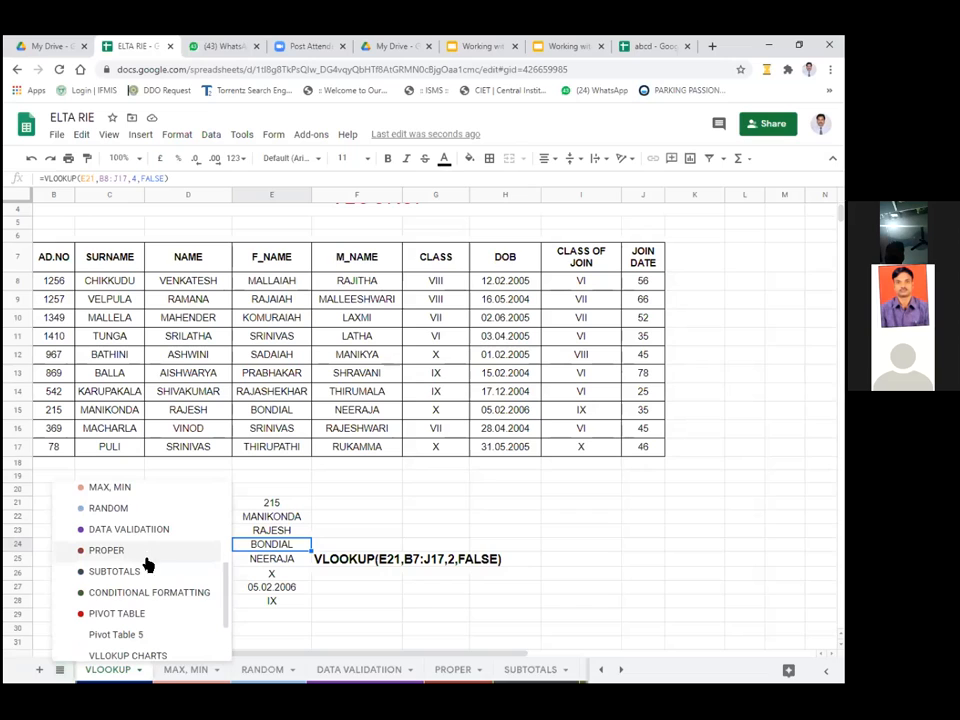
{"action": "left_click", "coordinate": [152, 592]}
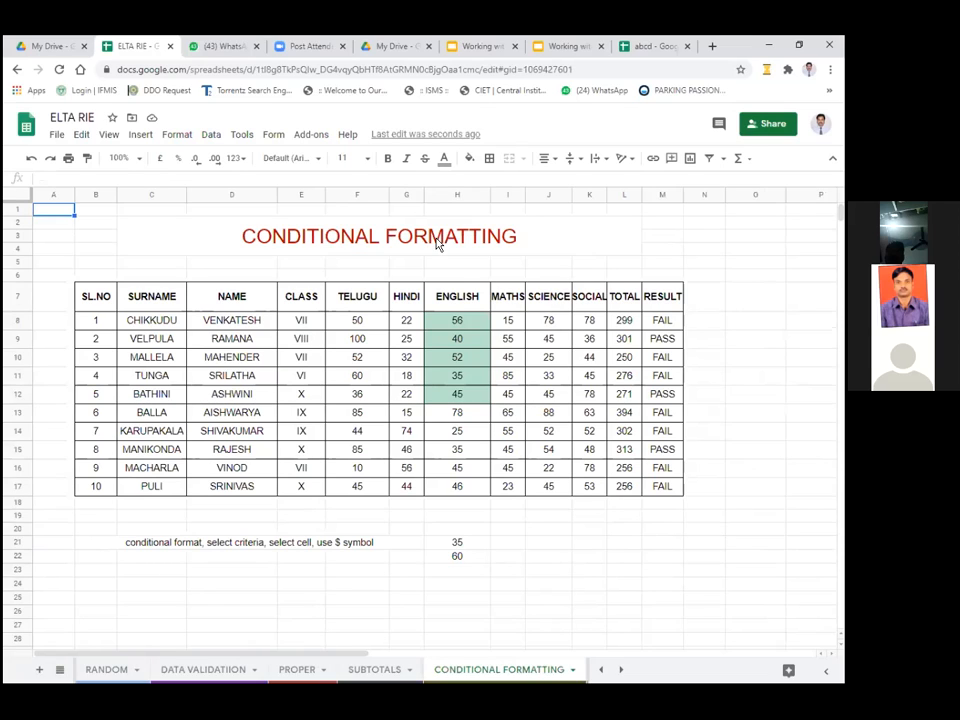
- Delete the color scale conditional format rule on cell A1 and close the rules pane
{"action": "left_click", "coordinate": [178, 136]}
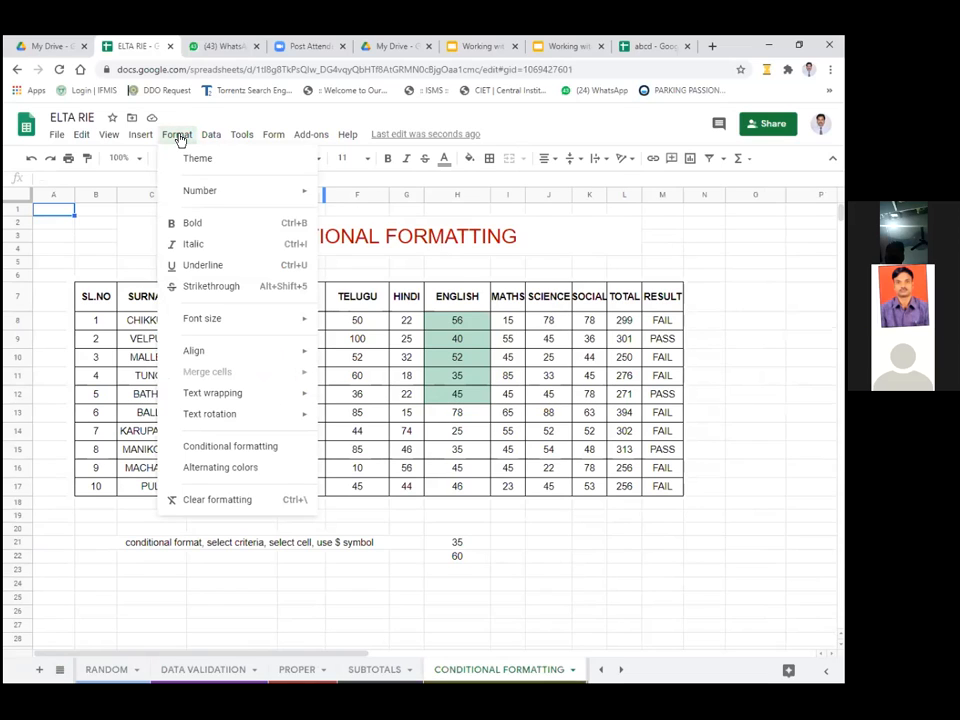
{"action": "left_click", "coordinate": [235, 449]}
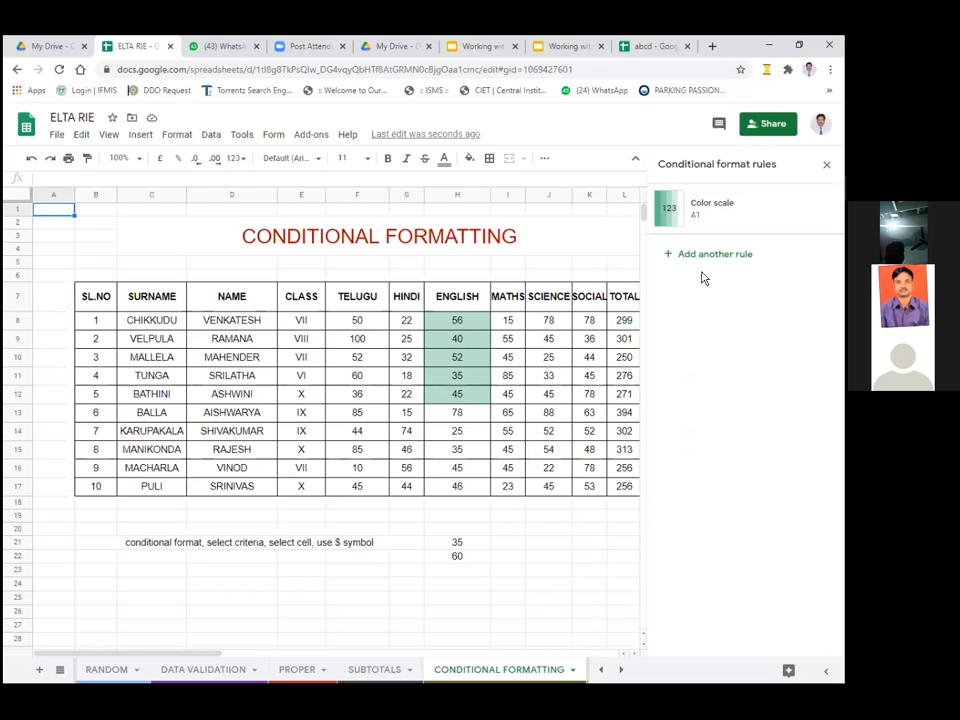
{"action": "left_click", "coordinate": [821, 208]}
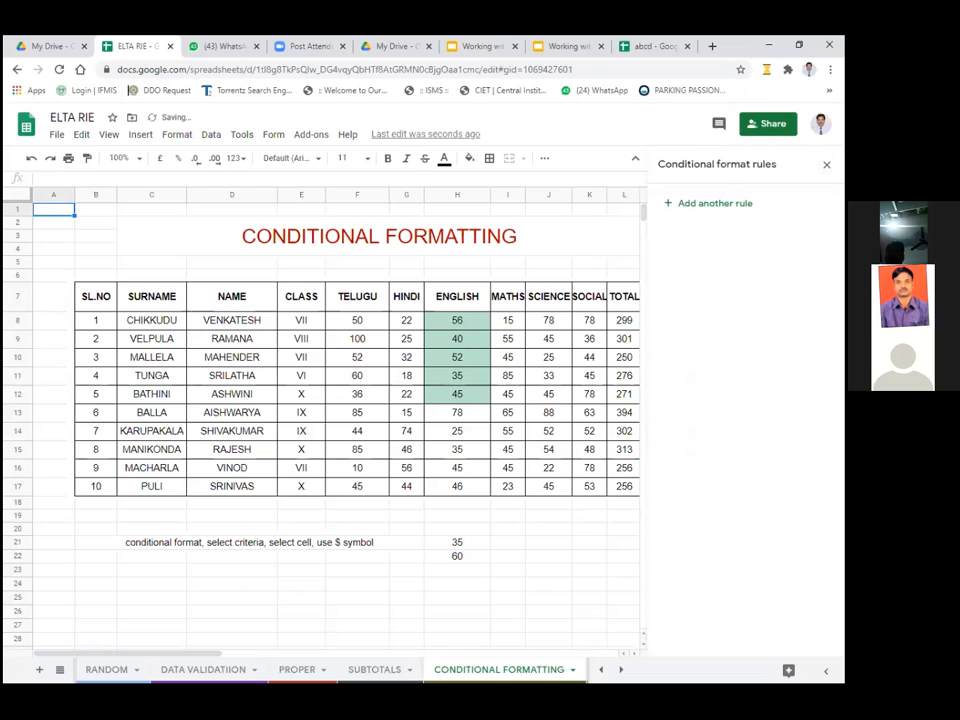
{"action": "left_click", "coordinate": [826, 164]}
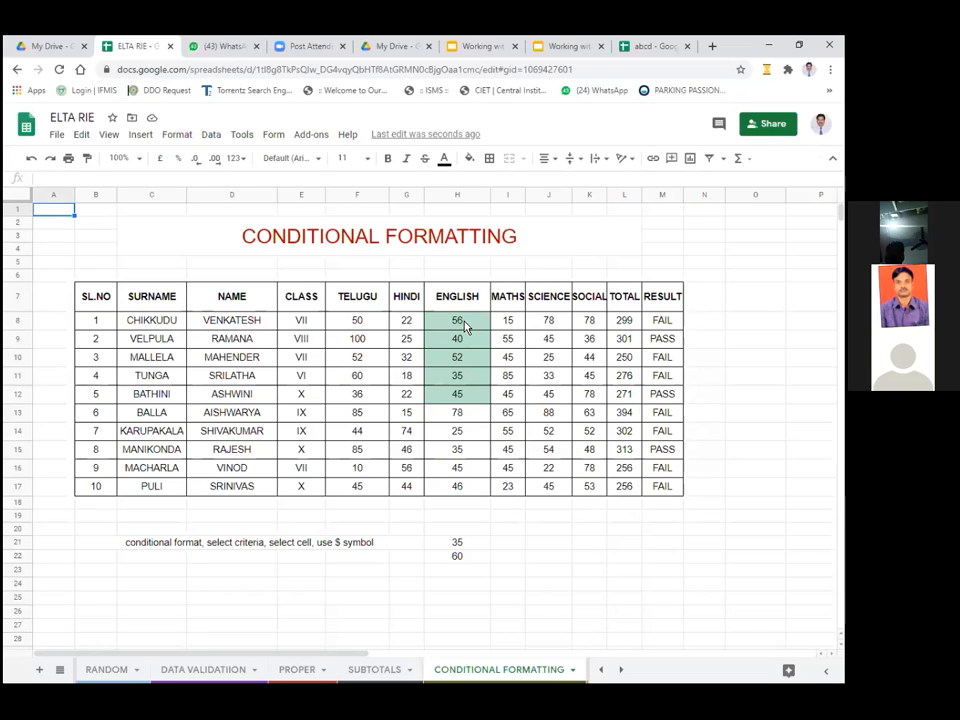
- Add a single-color conditional format rule in the default style to the TELUGU marks F8:F17 for values greater than 50
{"action": "left_click_drag", "start_coordinate": [466, 323], "coordinate": [476, 494]}
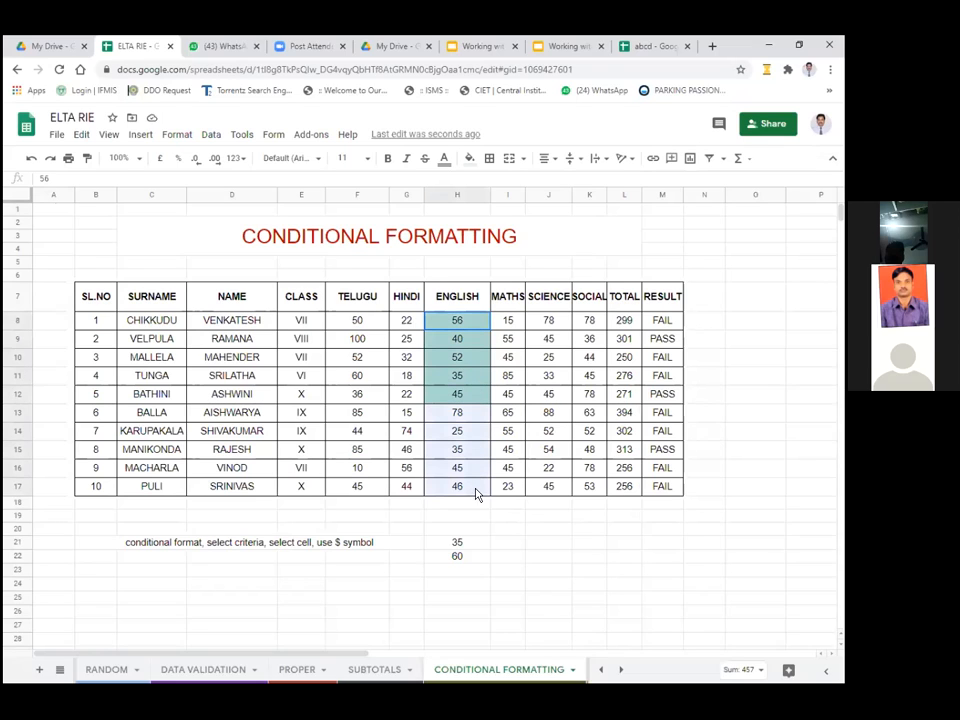
{"action": "left_click_drag", "start_coordinate": [373, 326], "coordinate": [343, 482]}
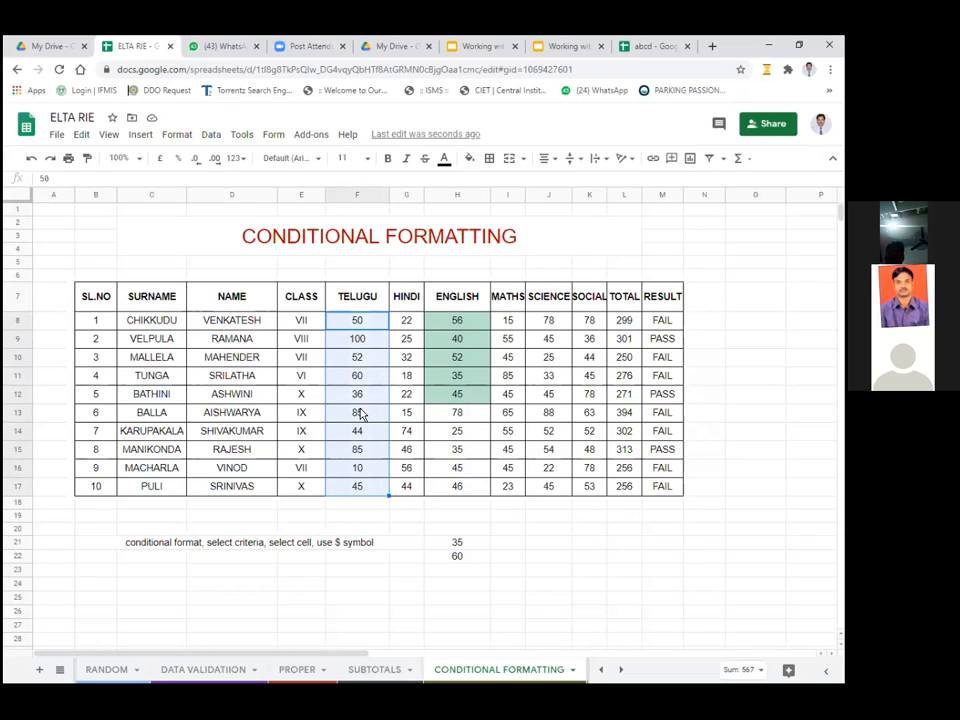
{"action": "left_click", "coordinate": [172, 135]}
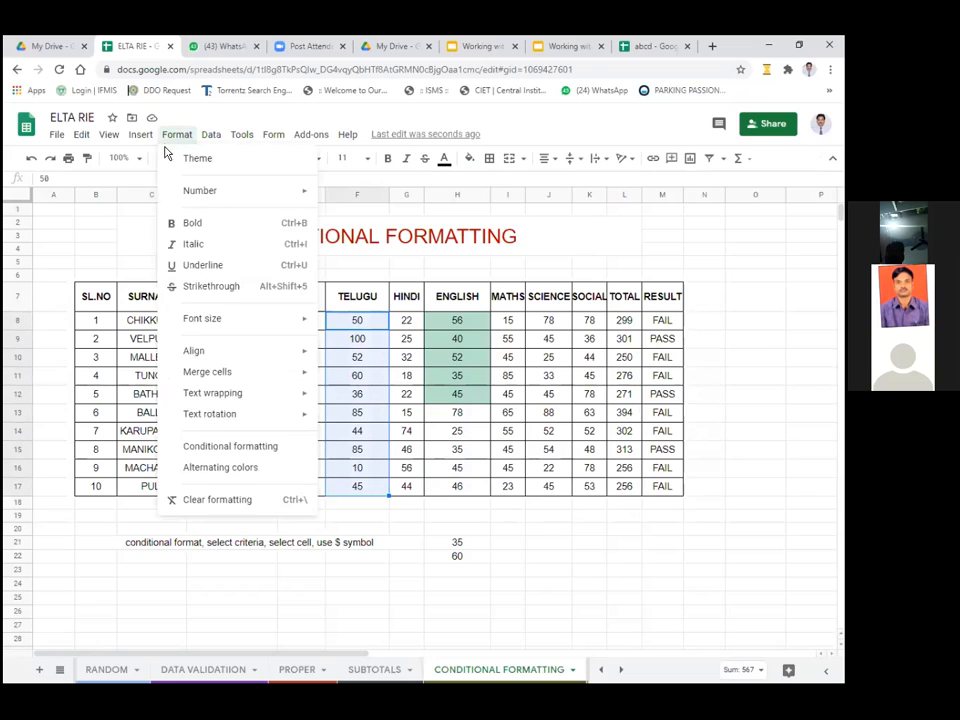
{"action": "left_click", "coordinate": [220, 448]}
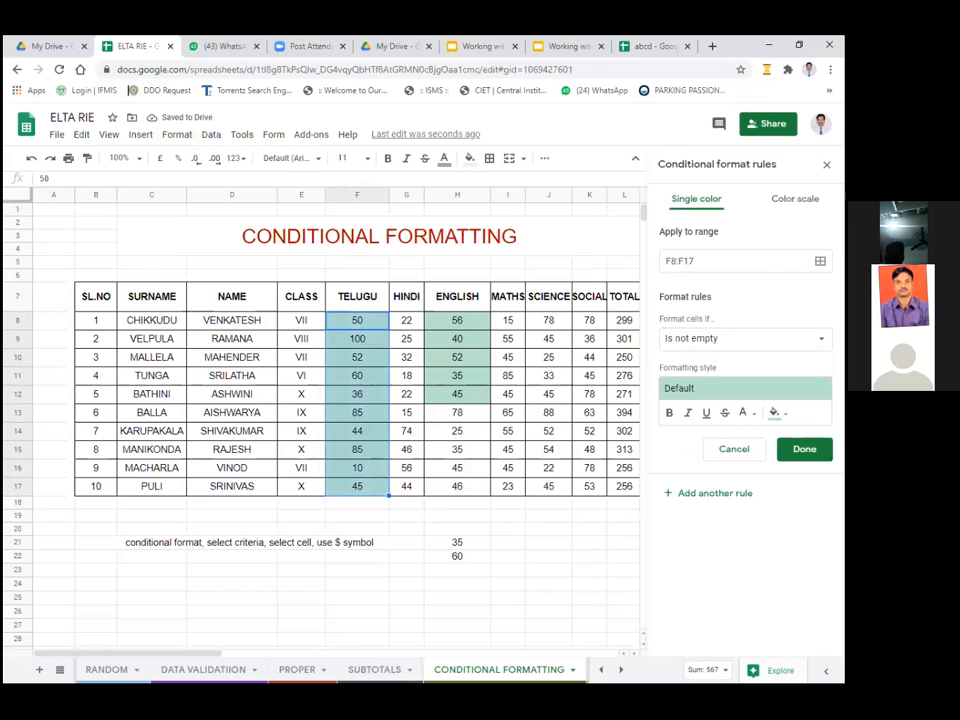
{"action": "left_click", "coordinate": [688, 342]}
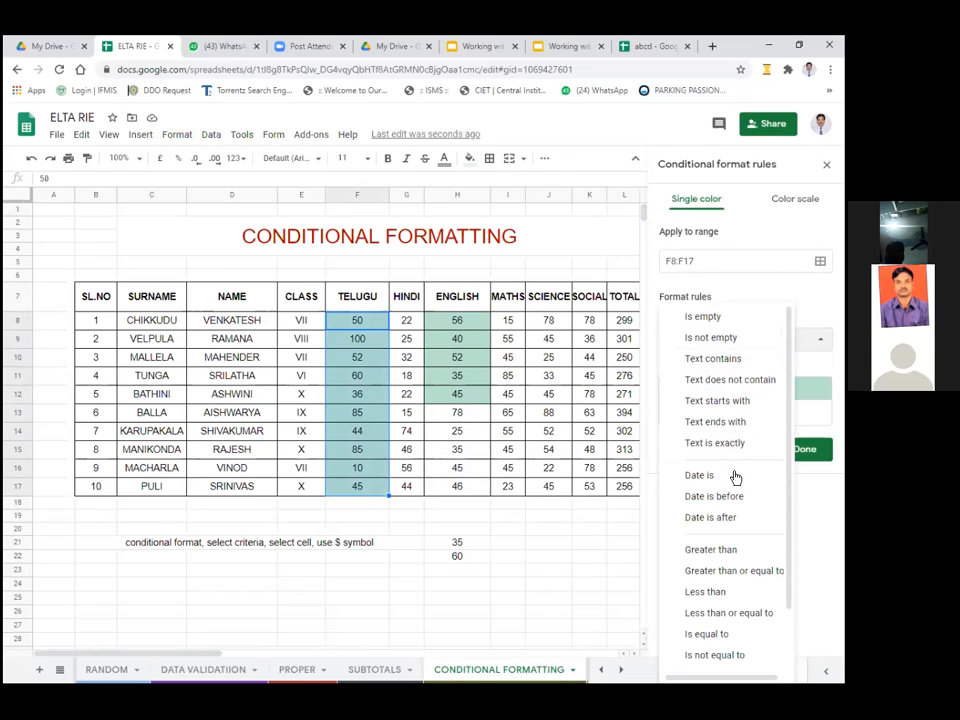
{"action": "scroll", "coordinate": [740, 474], "scroll_direction": "down", "scroll_amount": 2}
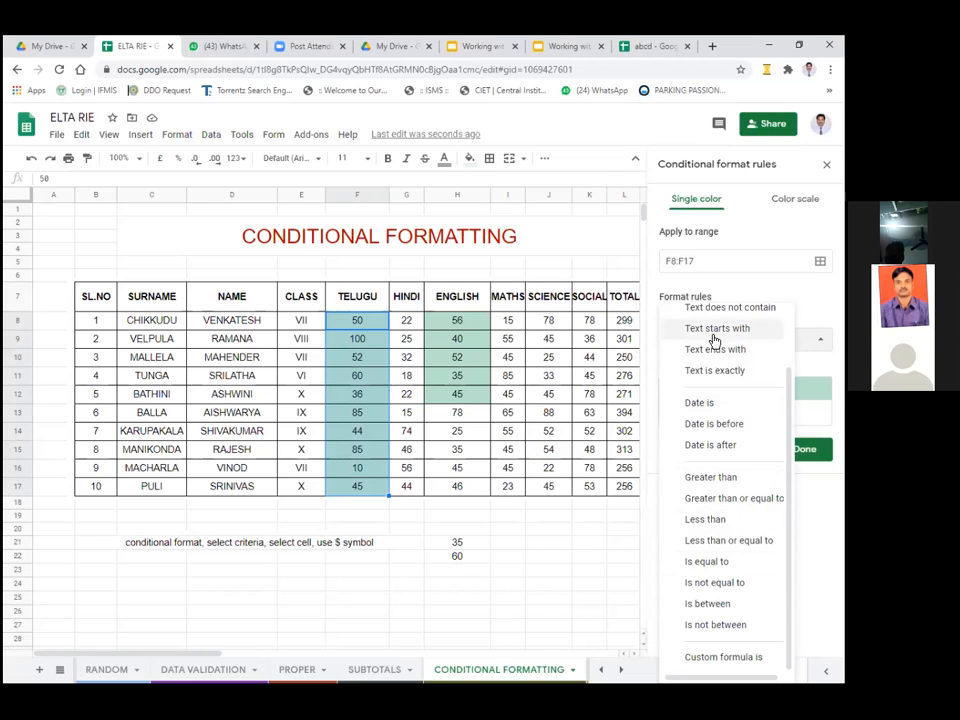
{"action": "left_click", "coordinate": [722, 479]}
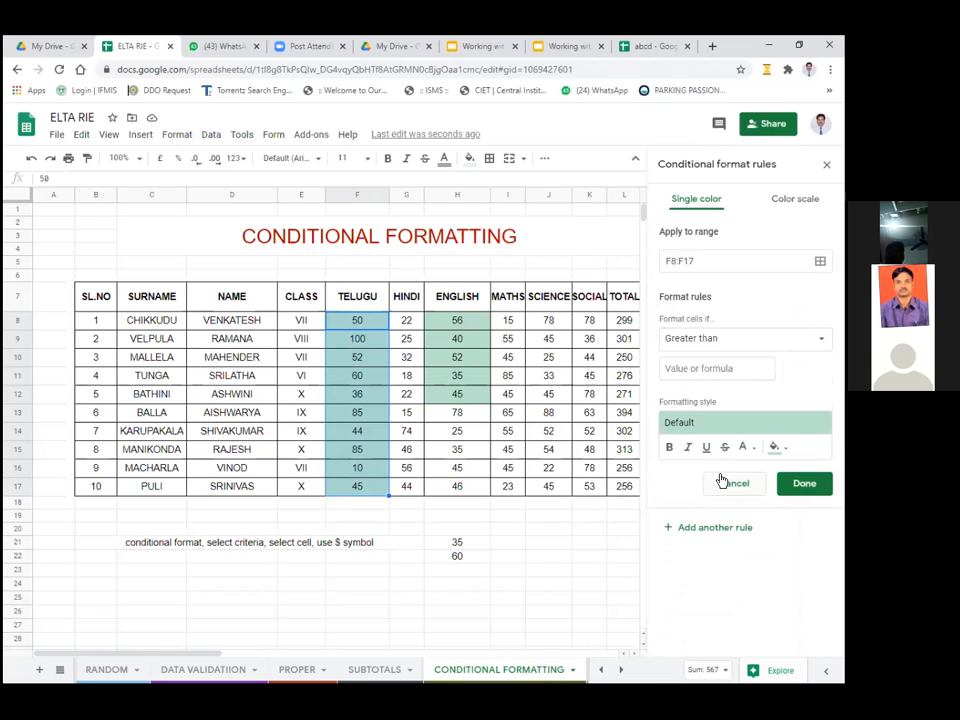
{"action": "left_click", "coordinate": [693, 368]}
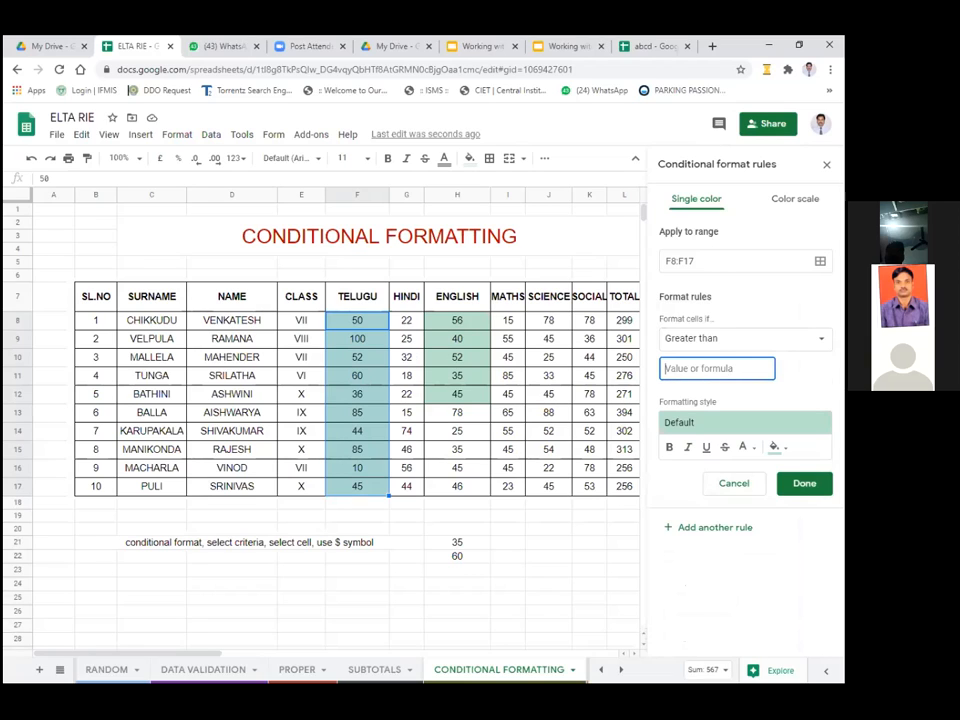
{"action": "type", "text": "50"}
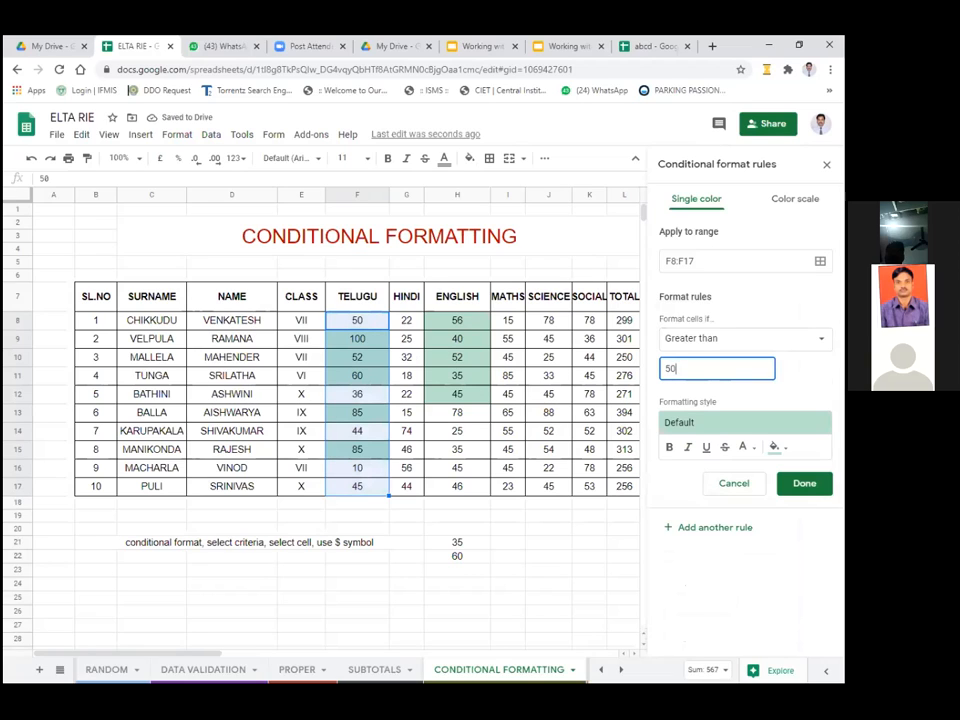
{"action": "left_click", "coordinate": [804, 483]}
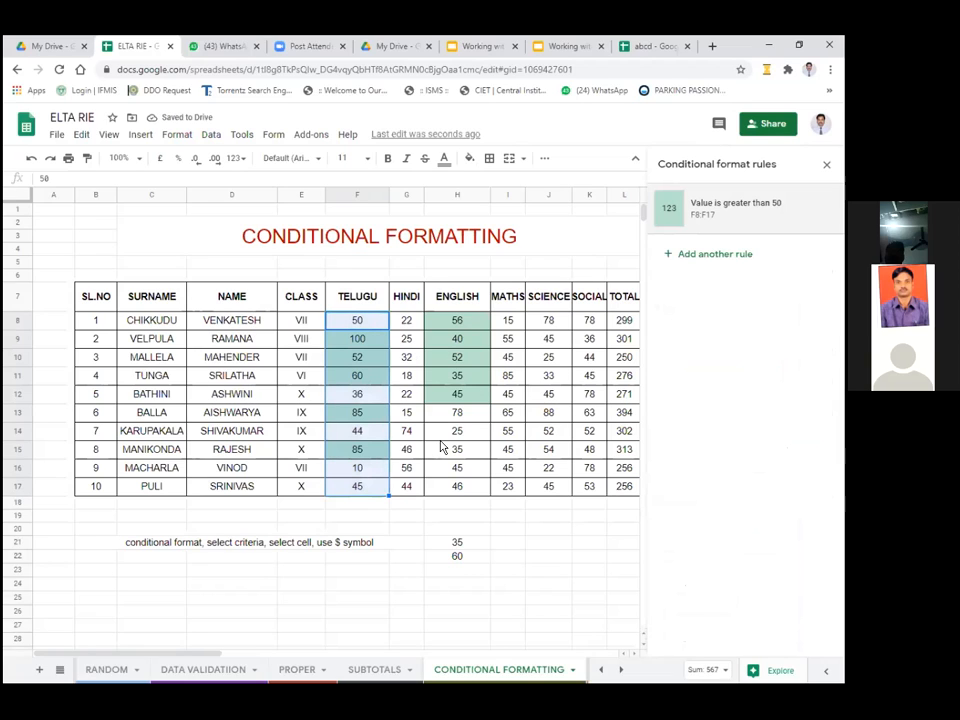
- Examine which TELUGU marks in F8:F17 the greater-than rule highlights
{"action": "left_click", "coordinate": [376, 530]}
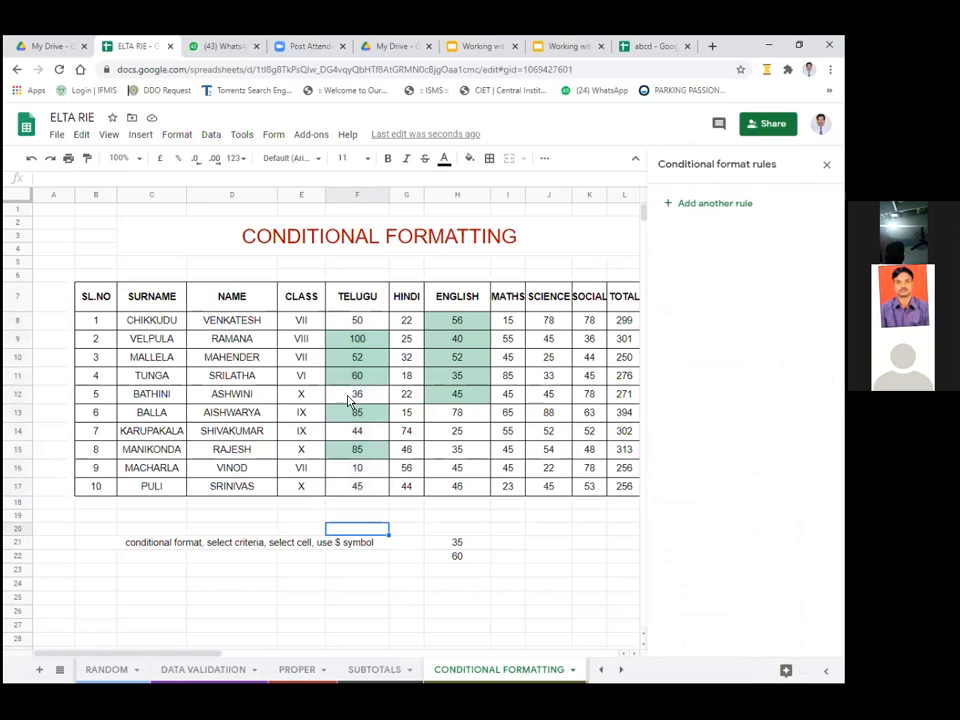
{"action": "left_click", "coordinate": [366, 340]}
{"action": "left_click", "coordinate": [365, 360]}
{"action": "left_click", "coordinate": [366, 377]}
{"action": "left_click", "coordinate": [366, 415]}
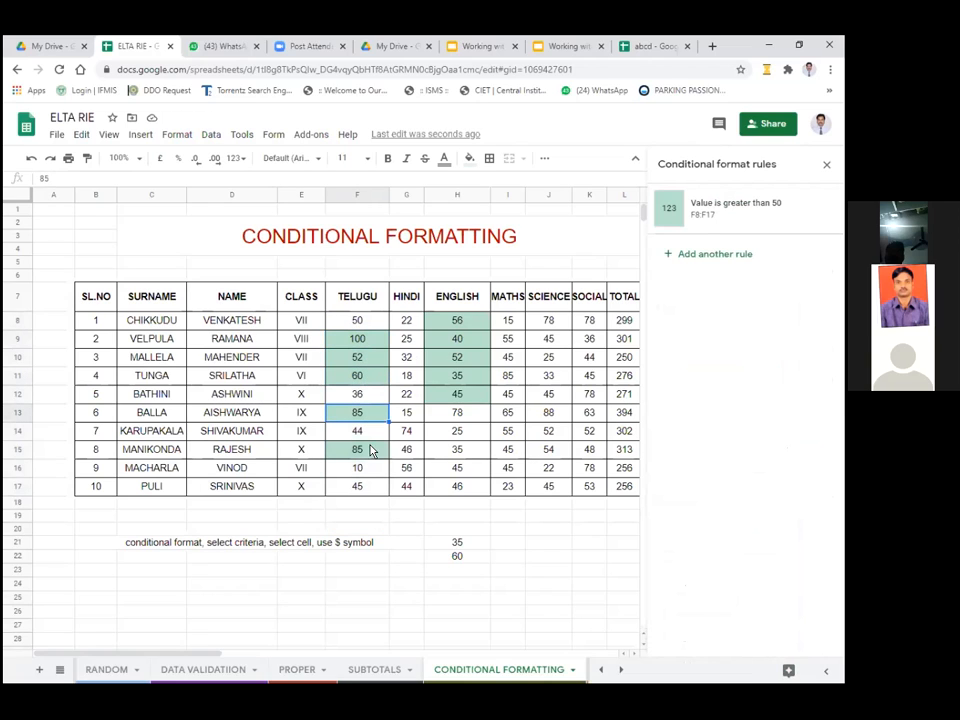
{"action": "left_click", "coordinate": [370, 372]}
{"action": "left_click", "coordinate": [372, 357]}
{"action": "left_click", "coordinate": [371, 342]}
{"action": "left_click", "coordinate": [371, 358]}
{"action": "left_click", "coordinate": [370, 377]}
{"action": "left_click", "coordinate": [373, 414]}
{"action": "left_click", "coordinate": [374, 450]}
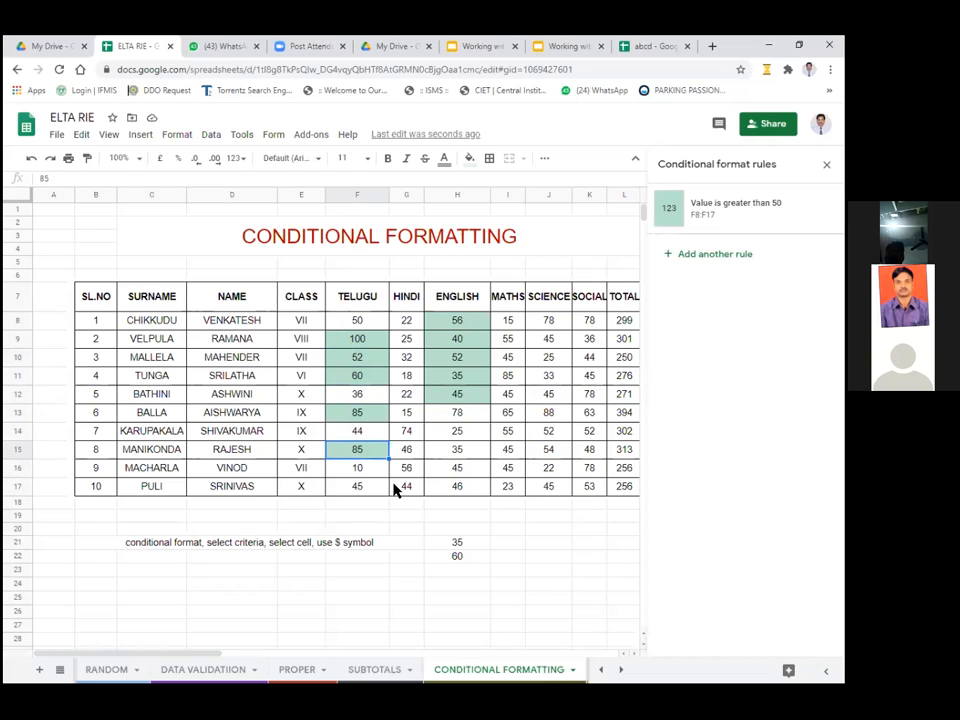
{"action": "left_click", "coordinate": [457, 544]}
{"action": "left_click", "coordinate": [369, 372]}
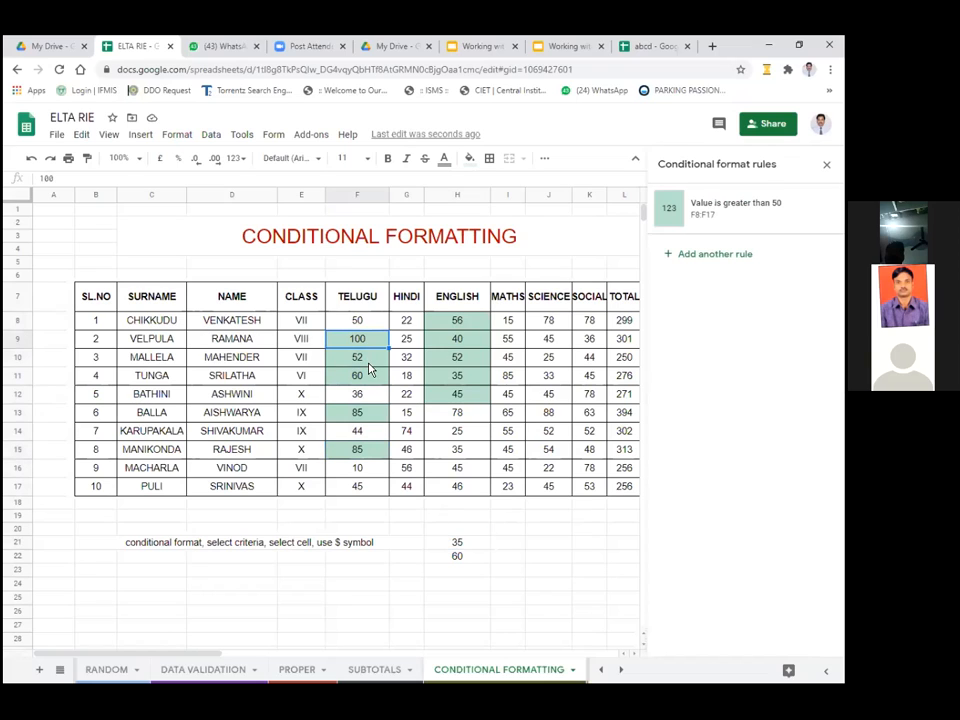
{"action": "left_click", "coordinate": [374, 419]}
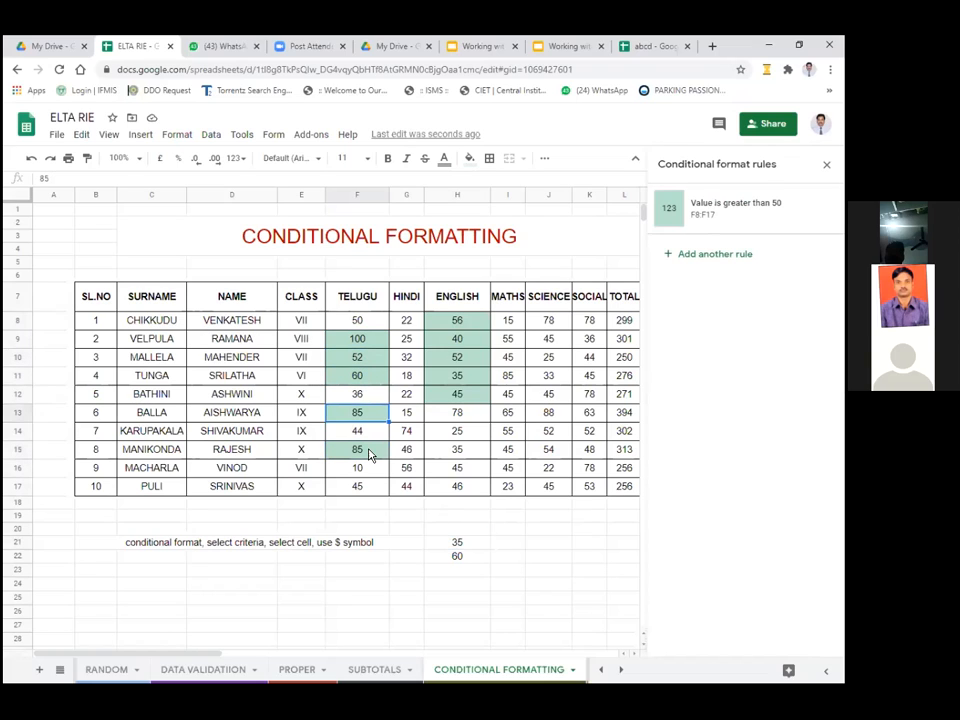
{"action": "left_click", "coordinate": [377, 453]}
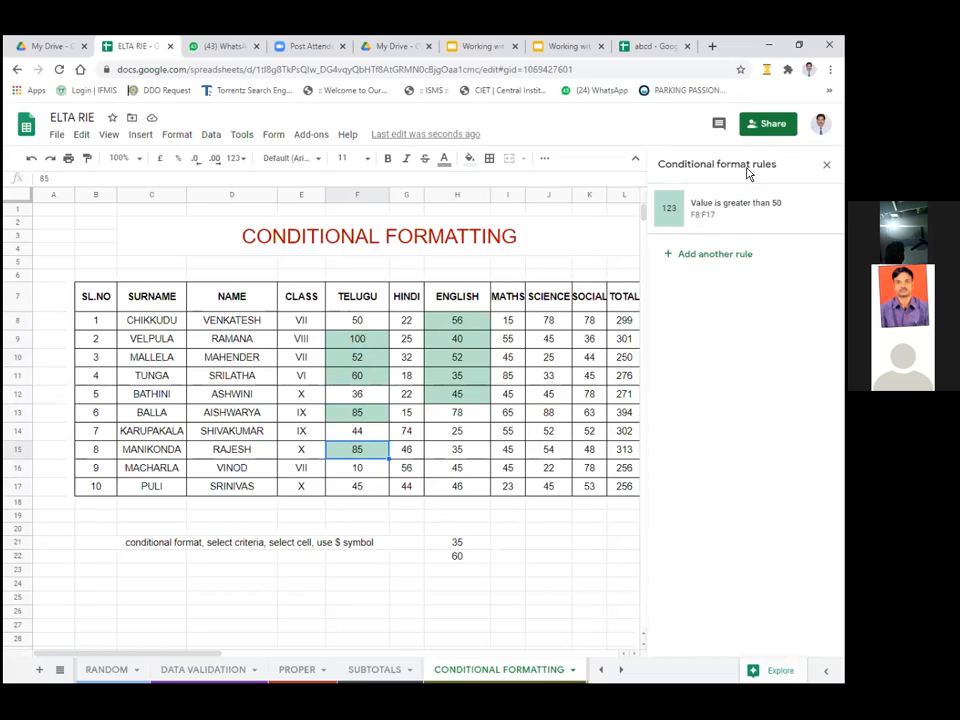
- Reopen the rule on F8:F17 and set its greater-than threshold to 60
{"action": "left_click", "coordinate": [751, 211]}
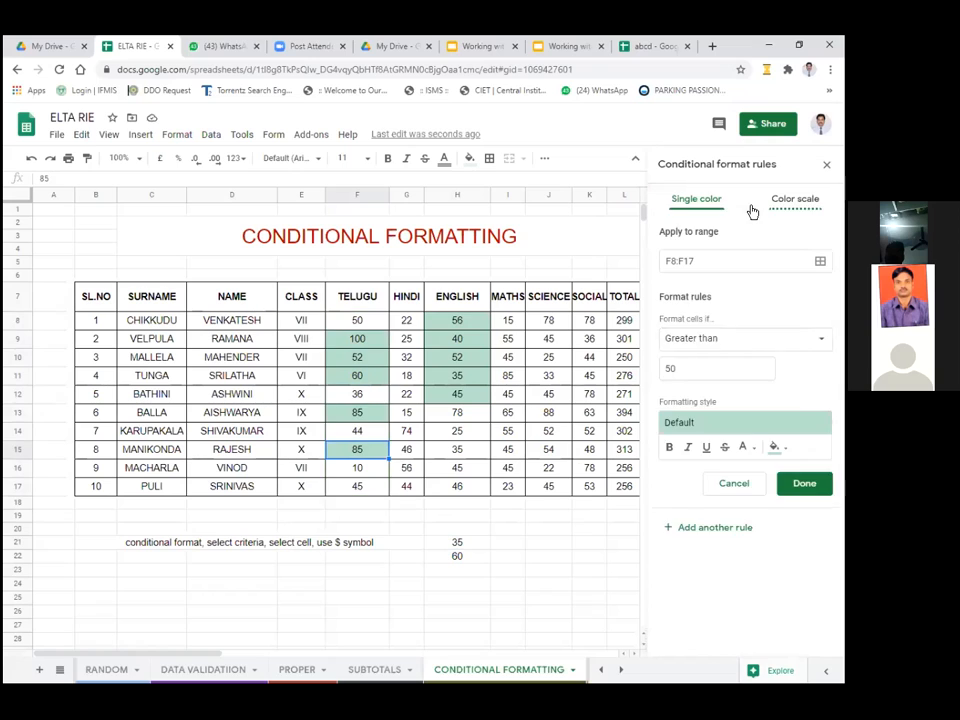
{"action": "left_click", "coordinate": [752, 209]}
{"action": "left_click", "coordinate": [692, 199]}
{"action": "double_click", "coordinate": [687, 368]}
{"action": "type", "text": "60"}
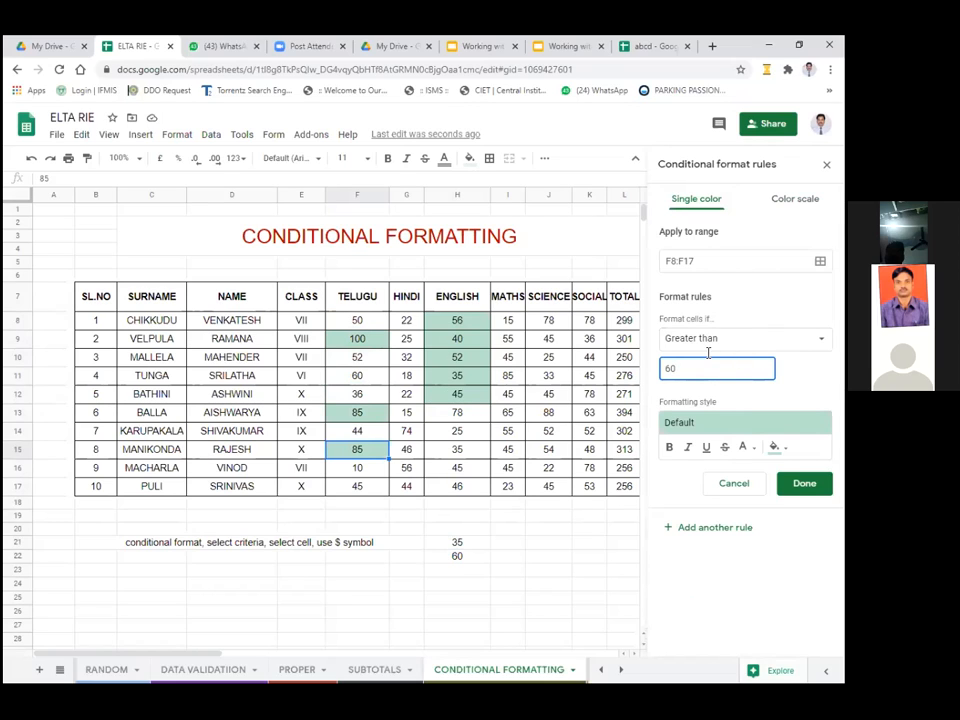
- Keep the Greater than condition on F8:F17, replace its threshold with the absolute cell reference =$J$20, and save the rule
{"action": "left_click", "coordinate": [473, 546]}
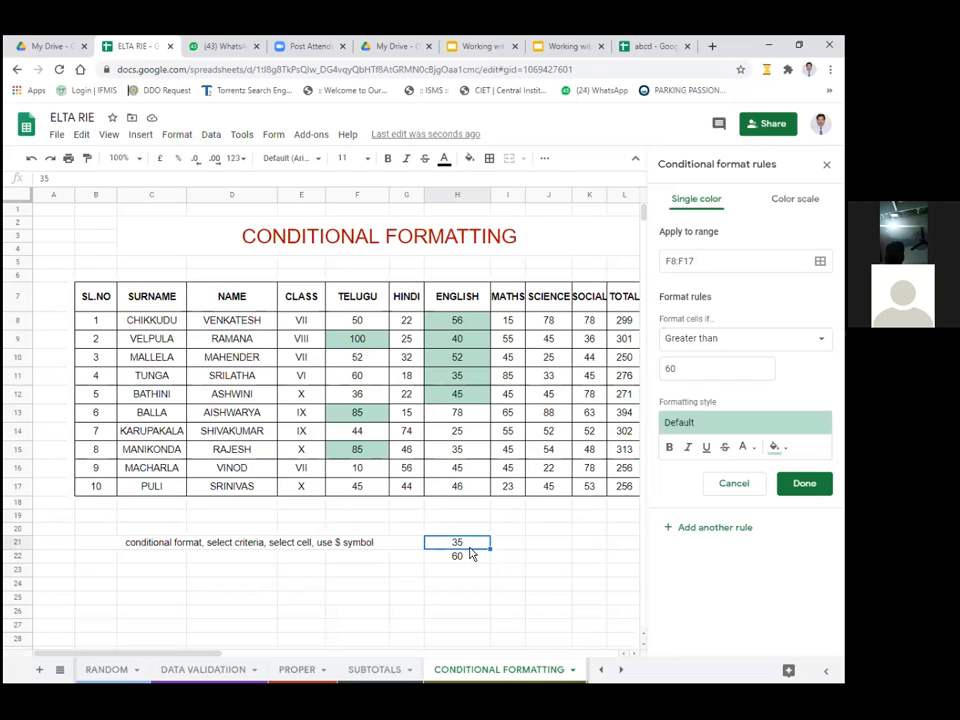
{"action": "left_click", "coordinate": [558, 532]}
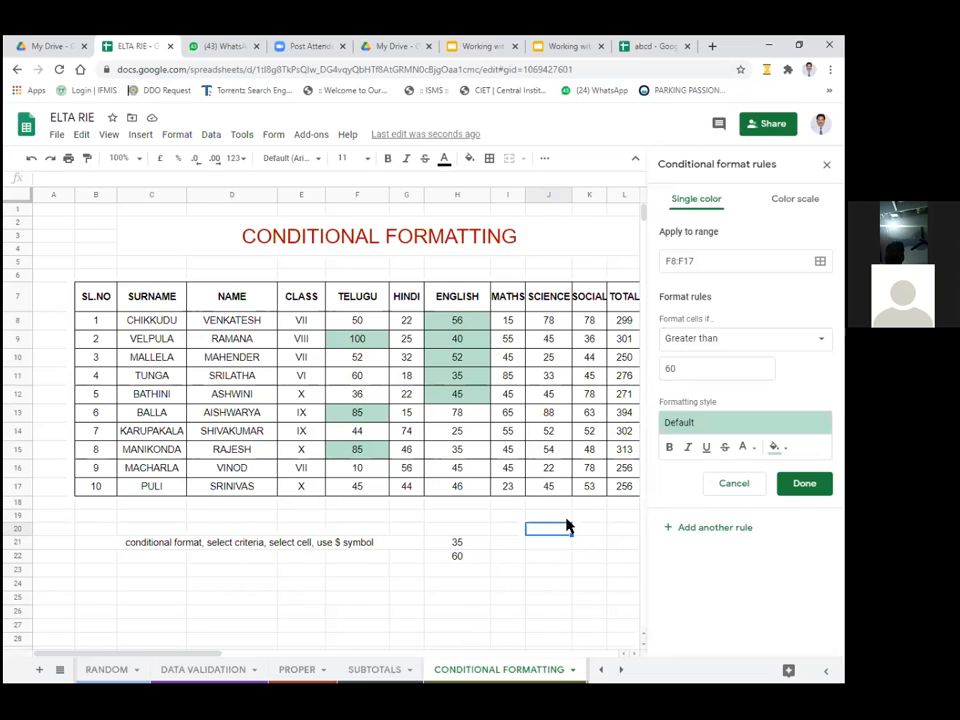
{"action": "left_click", "coordinate": [705, 340]}
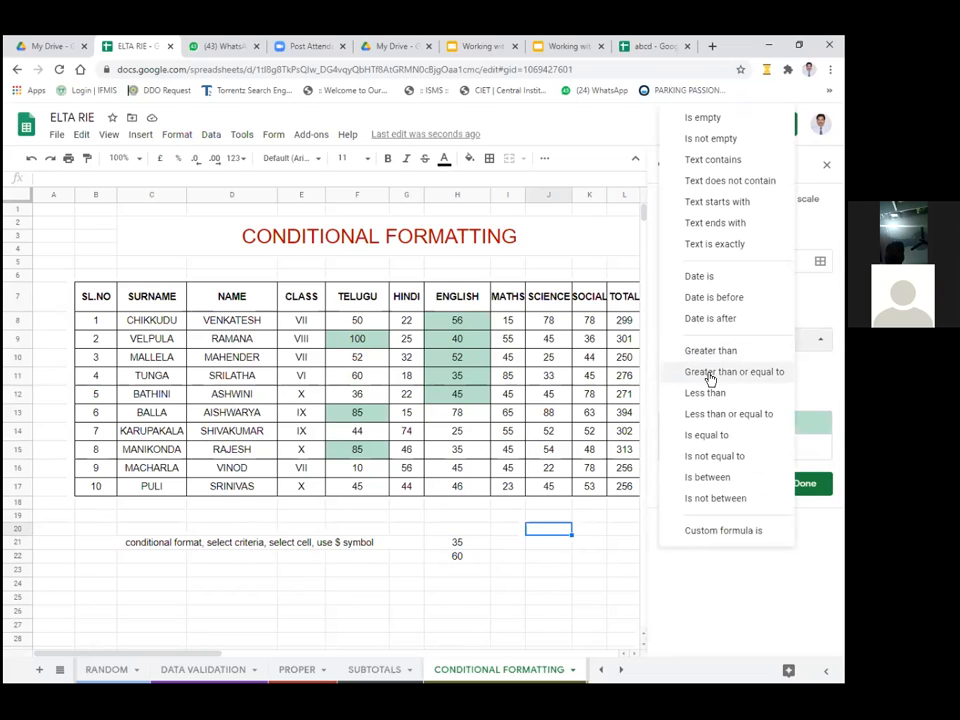
{"action": "left_click", "coordinate": [716, 354]}
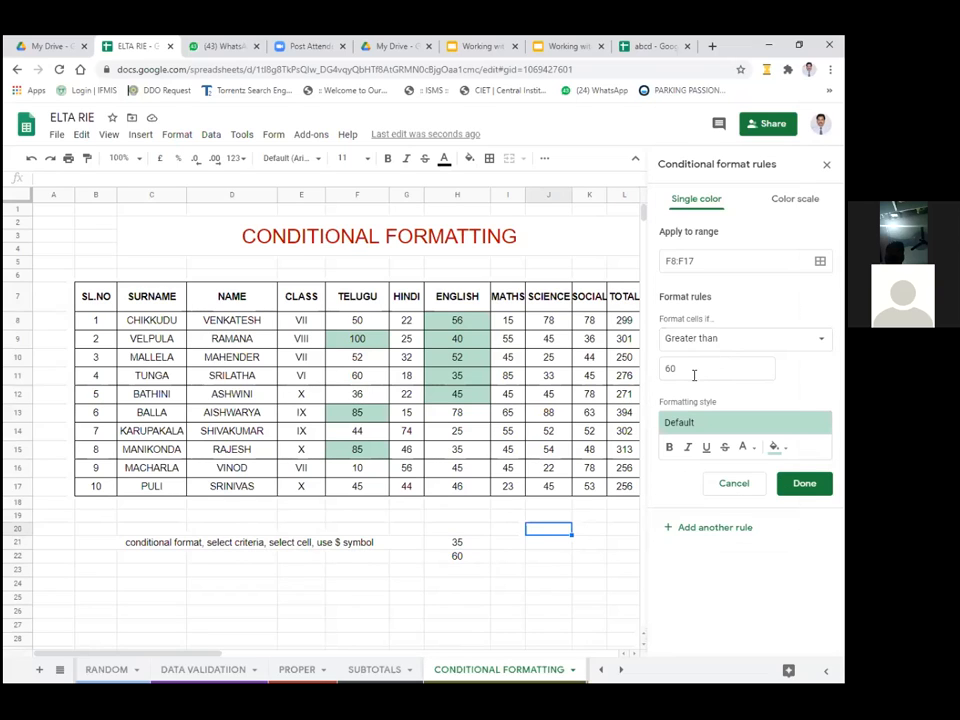
{"action": "left_click", "coordinate": [687, 368]}
{"action": "key", "text": "BackSpace"}
{"action": "type", "text": "="}
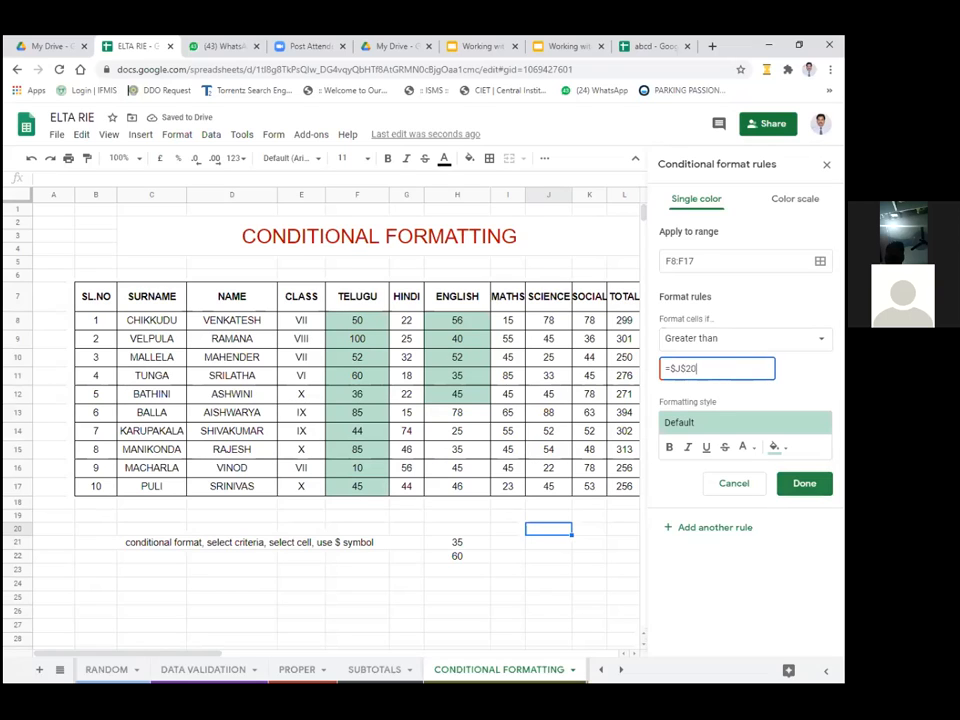
{"action": "left_click", "coordinate": [697, 526]}
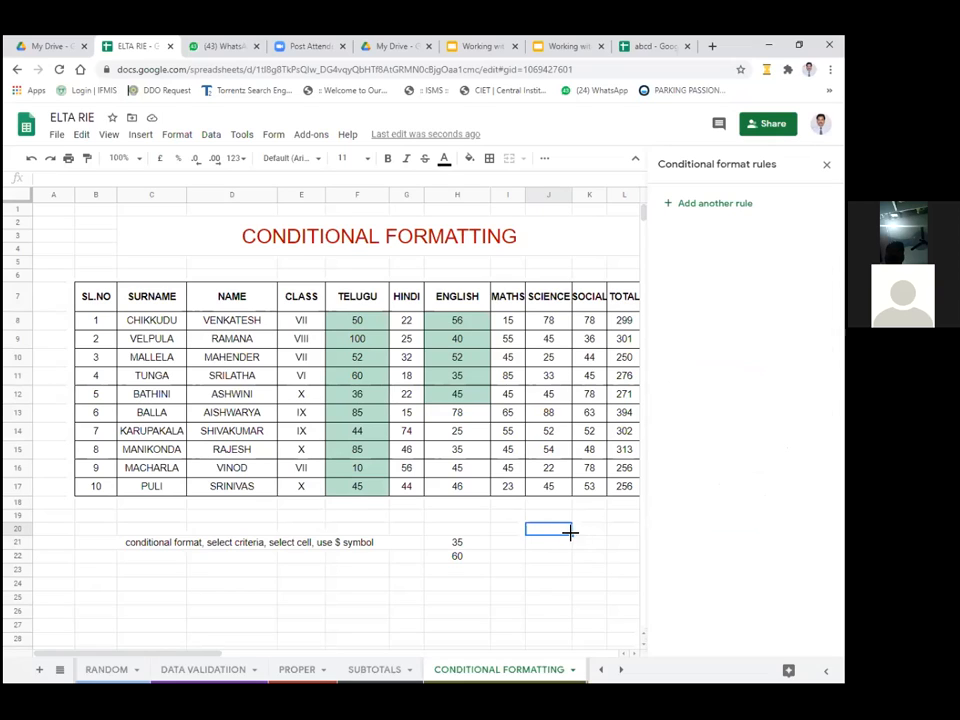
- Test the cell-driven rule by entering 50 in cell J20 and replacing it with 60
{"action": "type", "text": "50"}
{"action": "key", "text": "Return"}
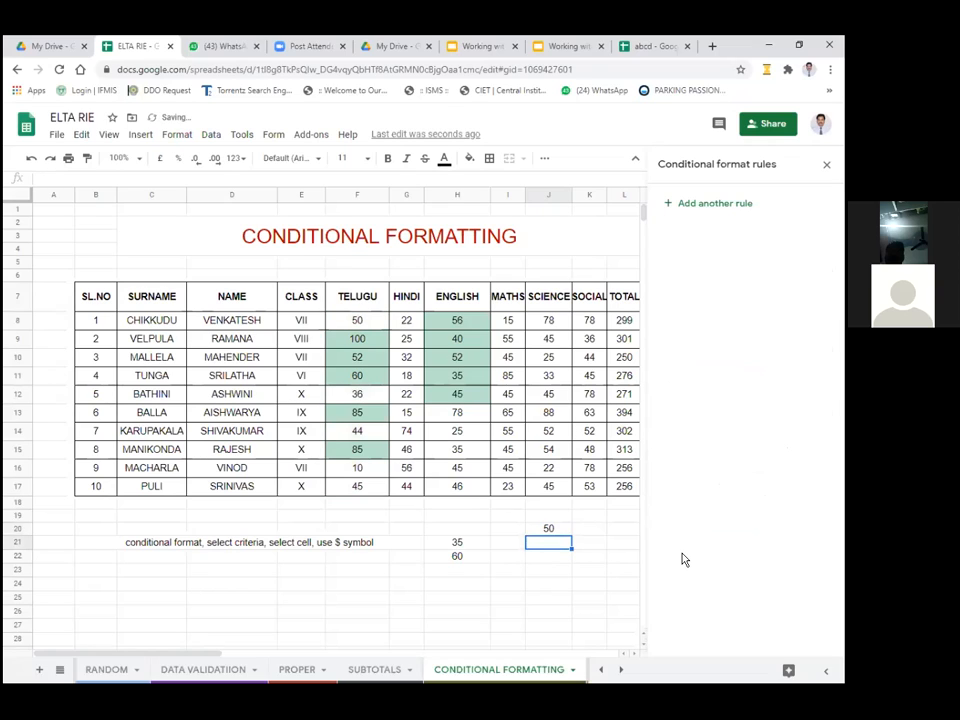
{"action": "left_click", "coordinate": [565, 530]}
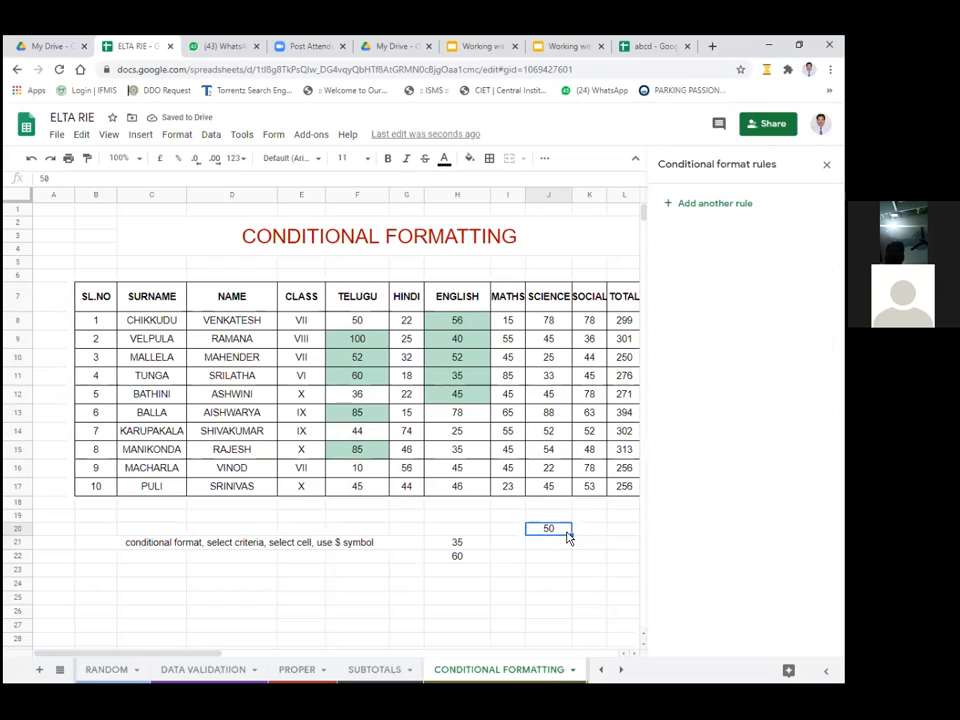
{"action": "type", "text": "60"}
{"action": "key", "text": "Return"}
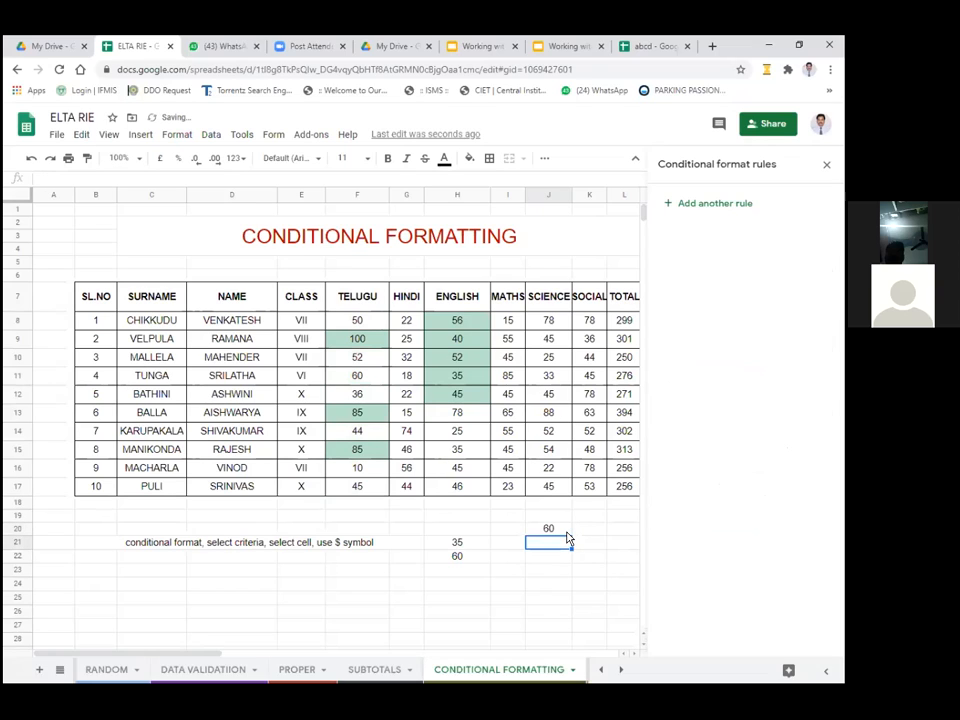
{"action": "left_click", "coordinate": [557, 530]}
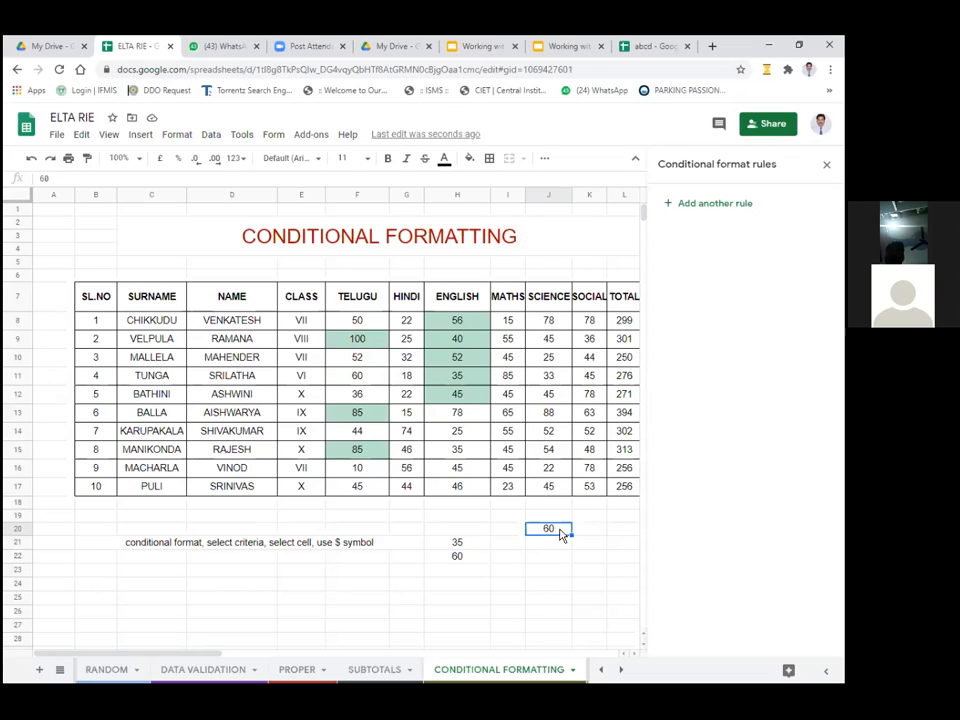
- Test the cell-driven TELUGU rule with a threshold of 20 in cell J20
{"action": "type", "text": "20"}
{"action": "key", "text": "Return"}
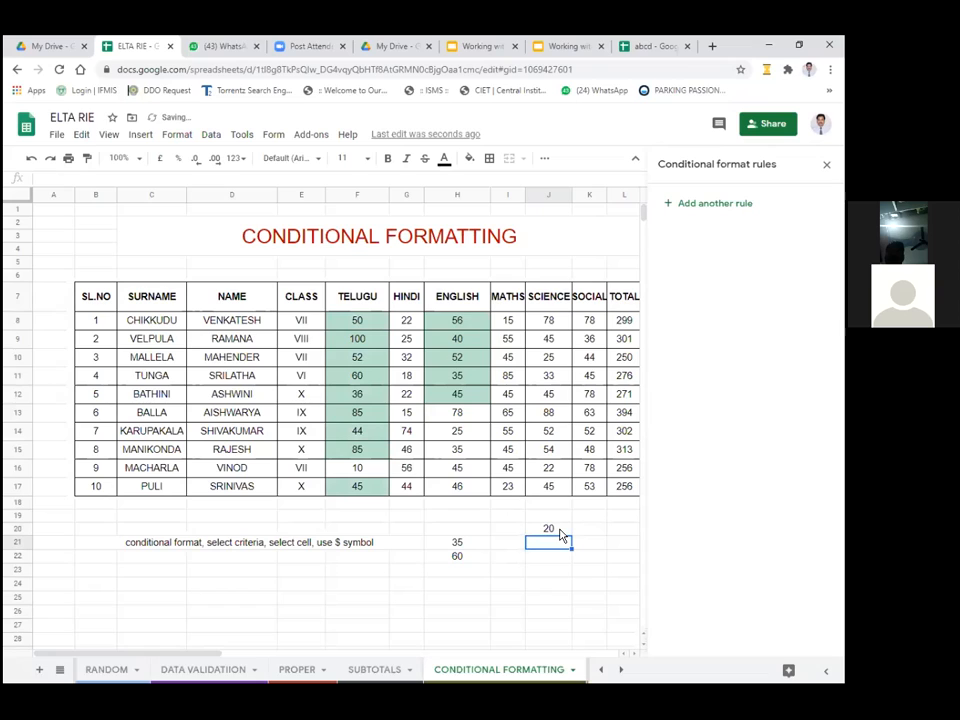
{"action": "left_click", "coordinate": [560, 531]}
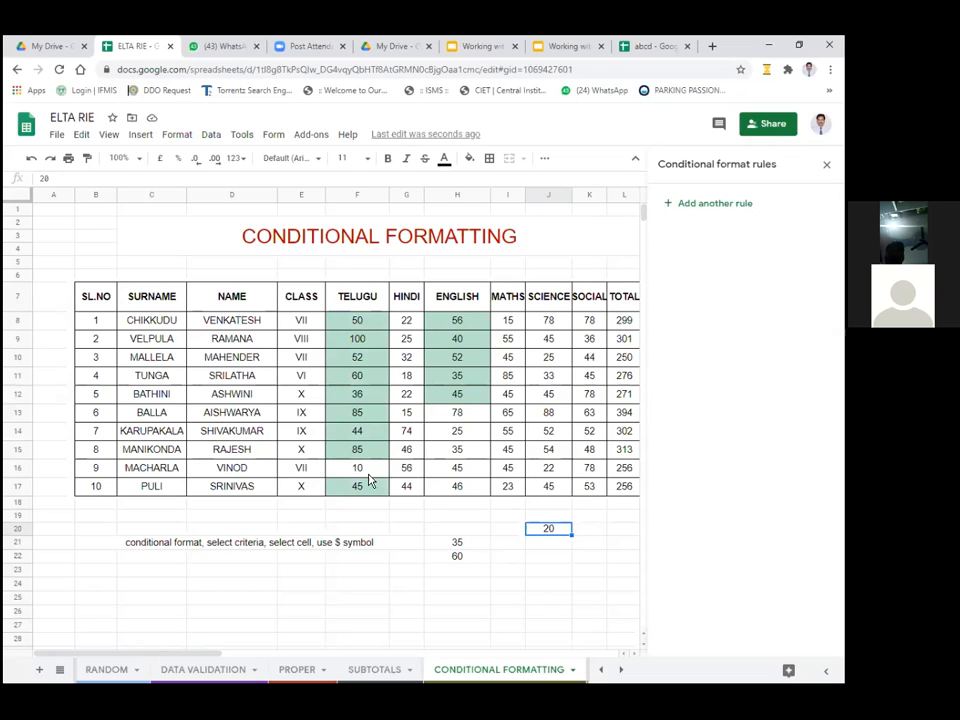
- Examine the lower and upper limit values in cells H21 and H22
{"action": "left_click", "coordinate": [458, 554]}
{"action": "left_click", "coordinate": [459, 545]}
{"action": "left_click", "coordinate": [459, 556]}
{"action": "left_click", "coordinate": [461, 543]}
{"action": "left_click", "coordinate": [460, 556]}
{"action": "left_click", "coordinate": [460, 543]}
{"action": "left_click", "coordinate": [460, 556]}
{"action": "left_click", "coordinate": [465, 539]}
- Start an additional conditional format rule with cell J20 selected
{"action": "left_click", "coordinate": [548, 530]}
{"action": "double_click", "coordinate": [548, 530]}
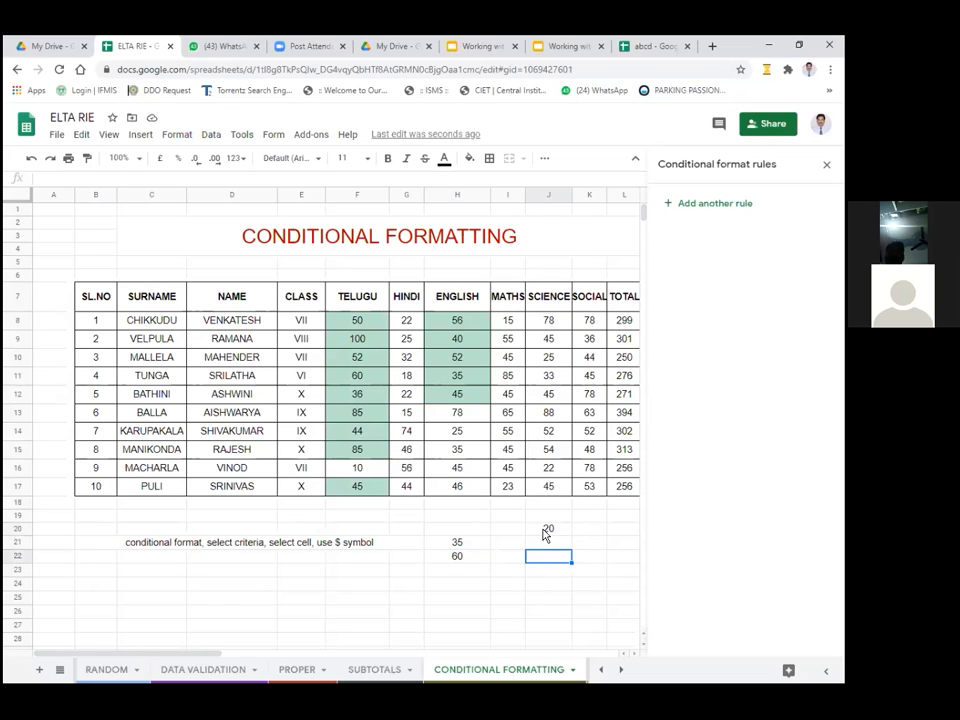
{"action": "key", "text": "Return"}
{"action": "left_click", "coordinate": [542, 529]}
{"action": "left_click", "coordinate": [722, 205]}
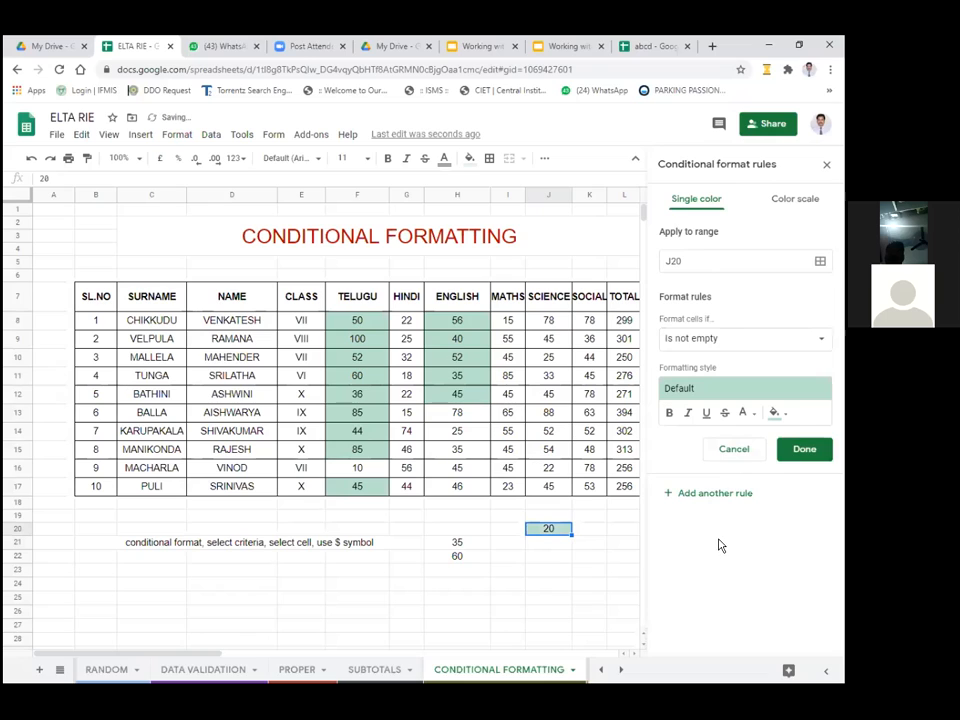
- Preview the yellow-to-white color scale for the new rule and return to the single-color settings
{"action": "left_click", "coordinate": [795, 198]}
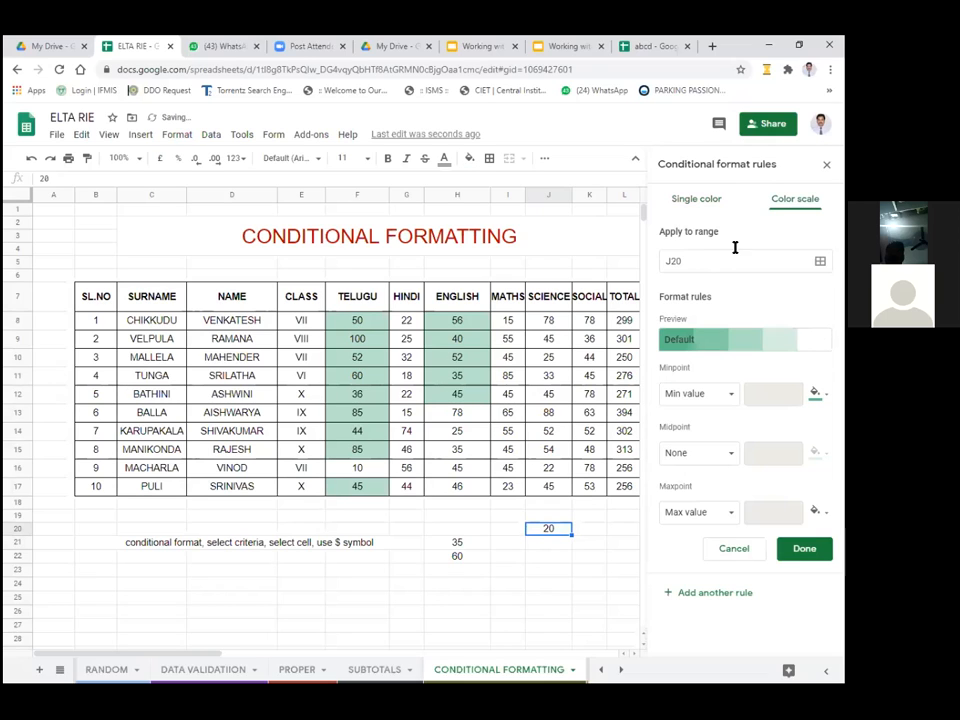
{"action": "left_click", "coordinate": [705, 340]}
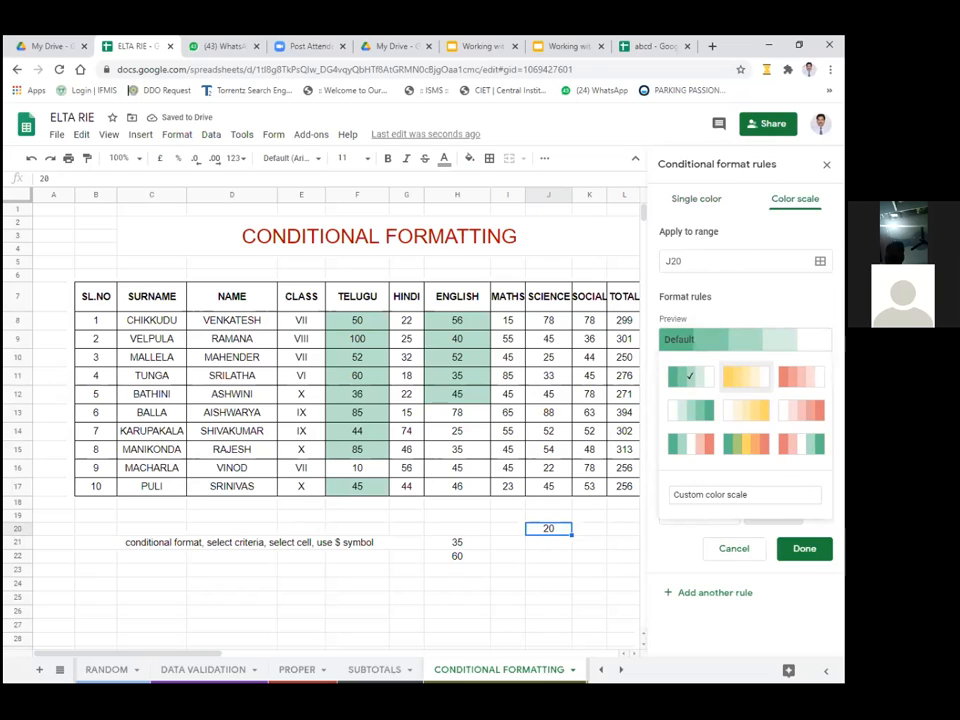
{"action": "left_click", "coordinate": [742, 381]}
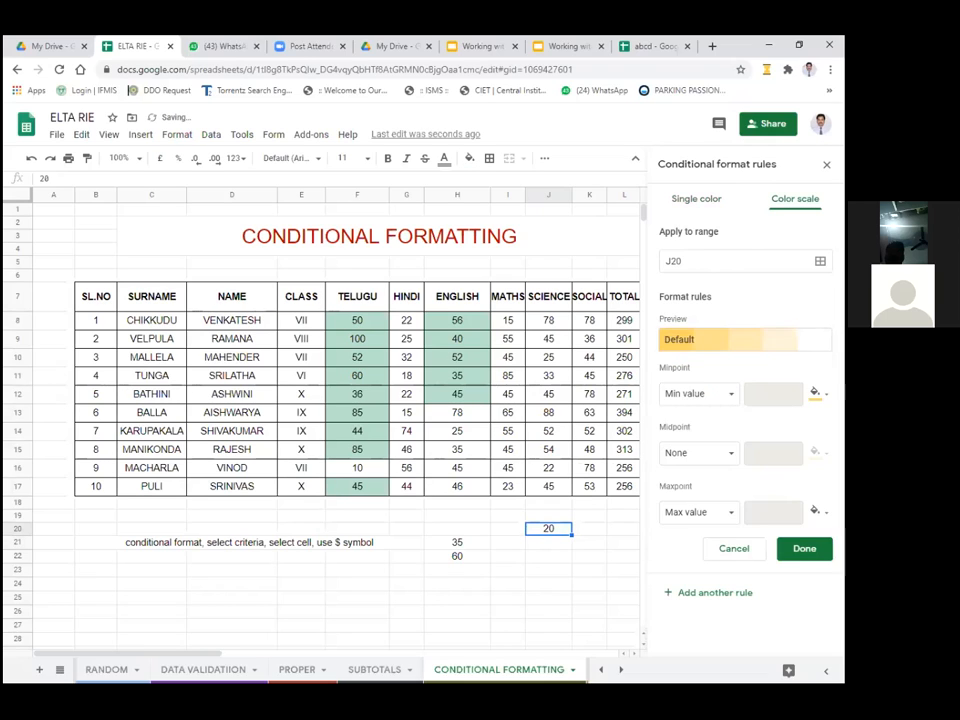
{"action": "left_click", "coordinate": [697, 200]}
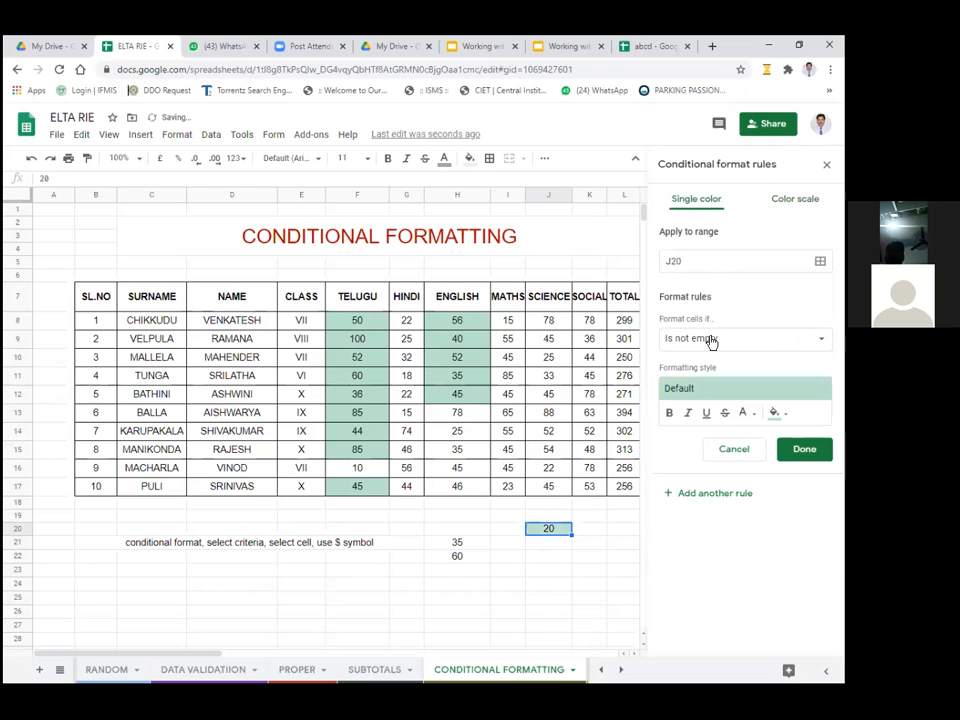
- Clear the threshold value from cell J20
{"action": "left_click", "coordinate": [562, 558]}
{"action": "right_click", "coordinate": [562, 530]}
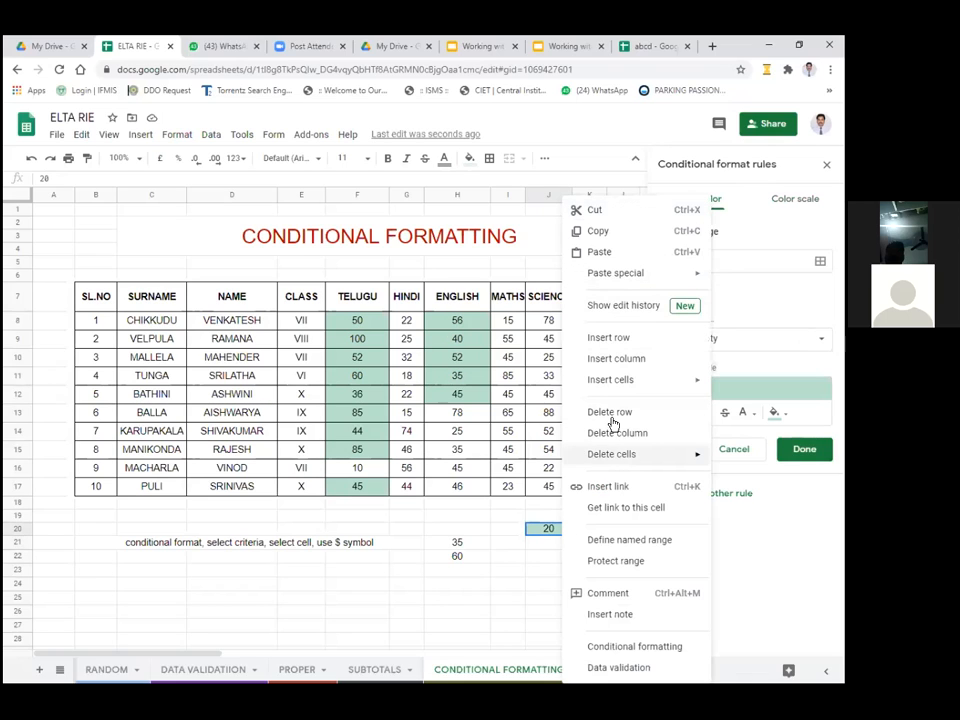
{"action": "left_click", "coordinate": [533, 565]}
{"action": "left_click", "coordinate": [550, 528]}
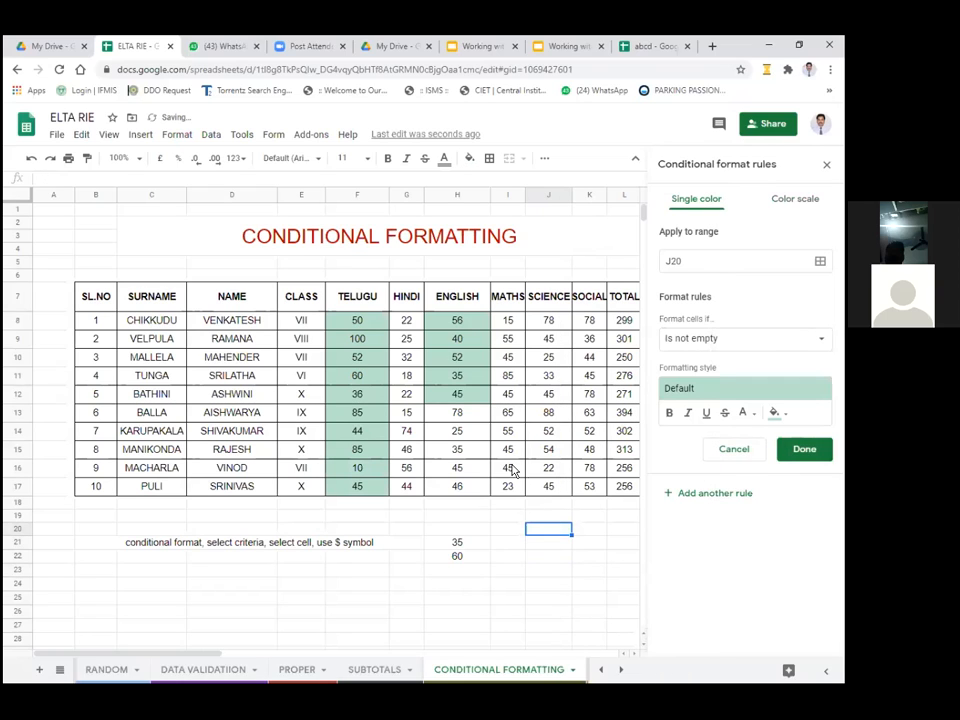
- Replace the new rule's range with the TELUGU marks F8:F17
{"action": "left_click", "coordinate": [445, 545]}
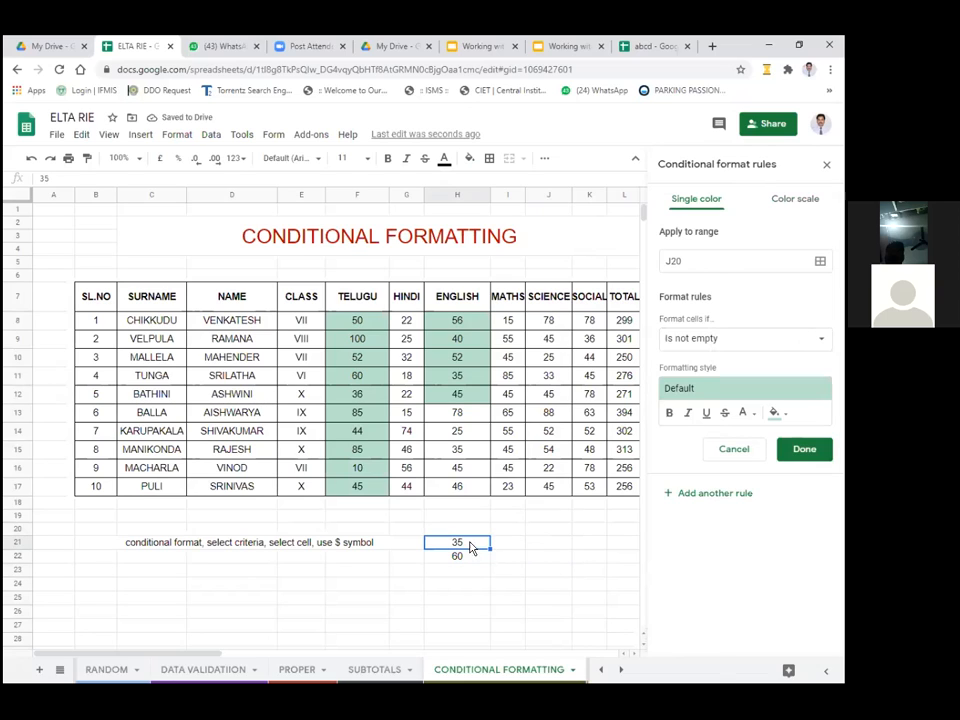
{"action": "left_click", "coordinate": [692, 260]}
{"action": "key", "text": "BackSpace"}
{"action": "left_click_drag", "start_coordinate": [366, 321], "coordinate": [368, 411]}
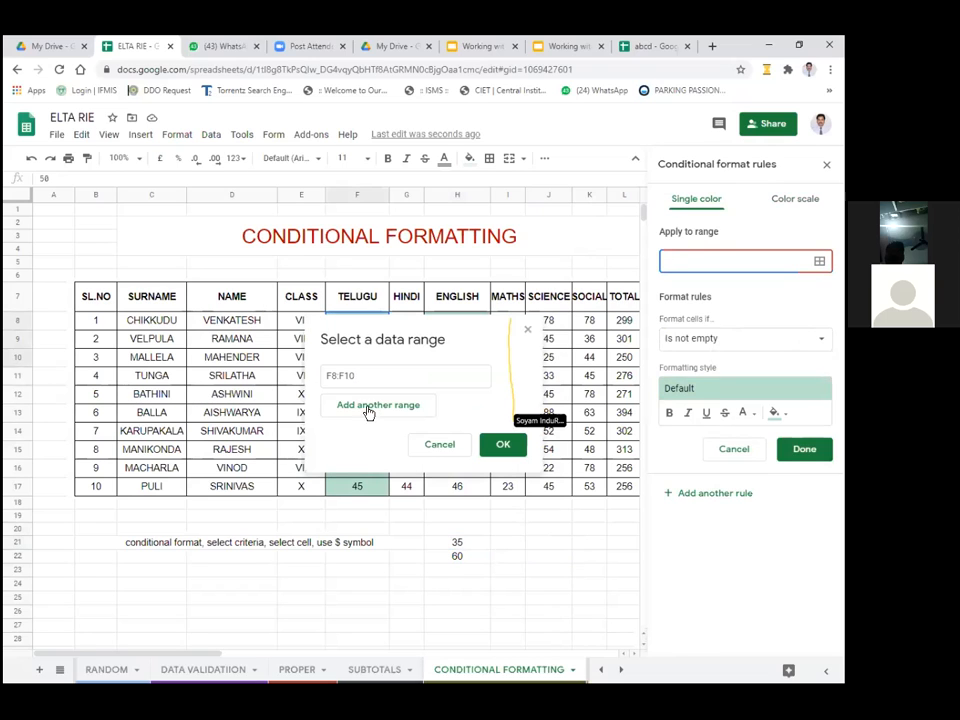
{"action": "left_click", "coordinate": [438, 446]}
{"action": "left_click_drag", "start_coordinate": [368, 367], "coordinate": [367, 491]}
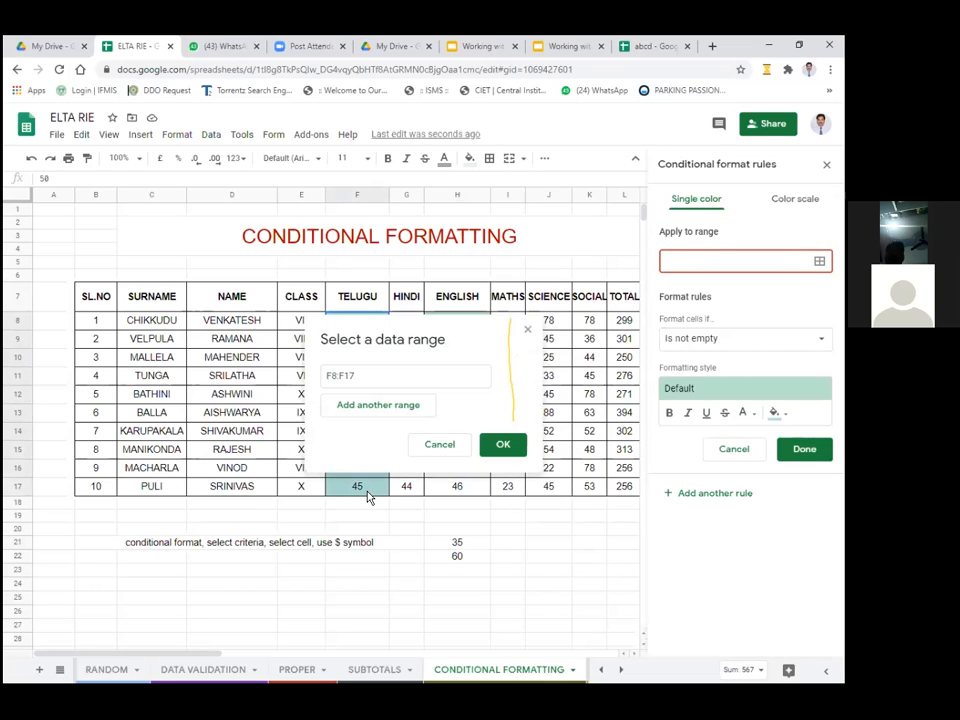
{"action": "left_click", "coordinate": [503, 445]}
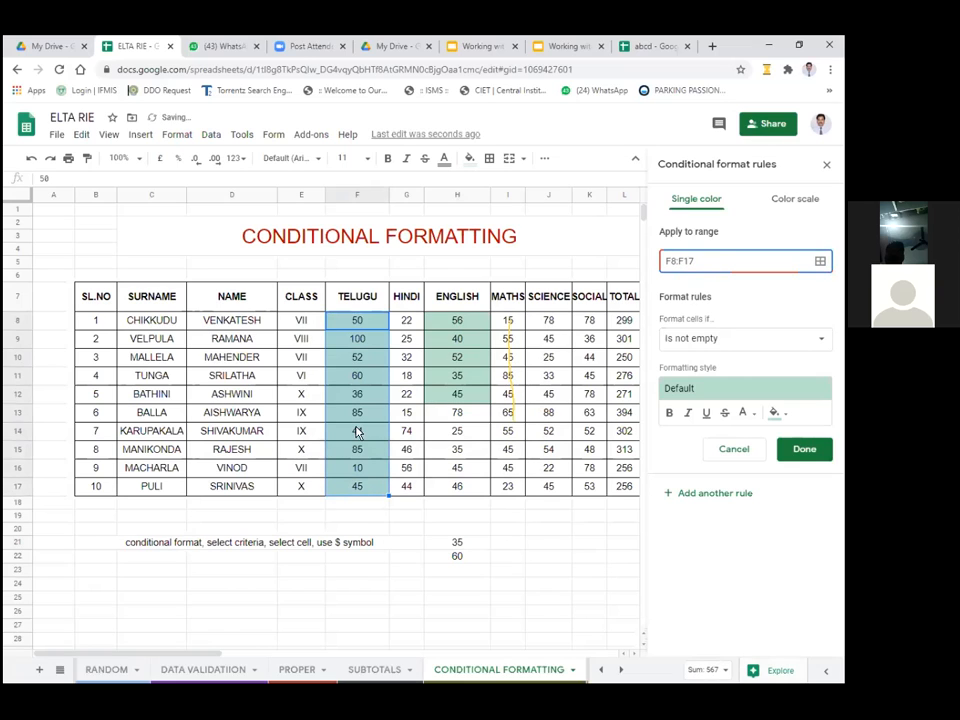
- Set the F8:F17 rule's condition to Is between with limits =$H$21 and =$H$22, and save the rule
{"action": "left_click", "coordinate": [705, 338]}
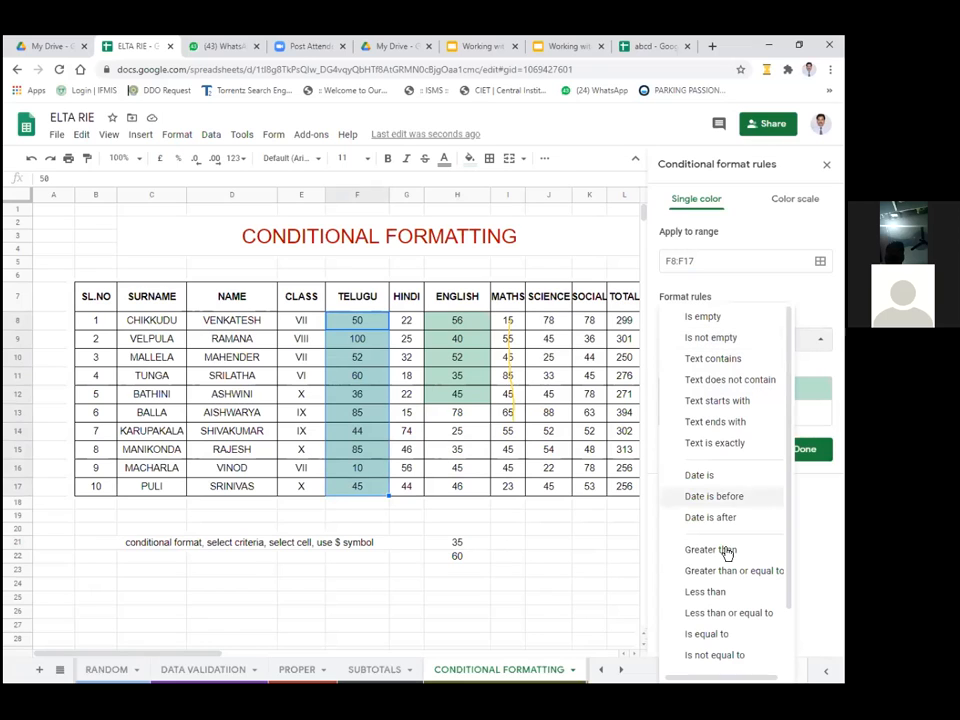
{"action": "scroll", "coordinate": [750, 575], "scroll_direction": "down", "scroll_amount": 2}
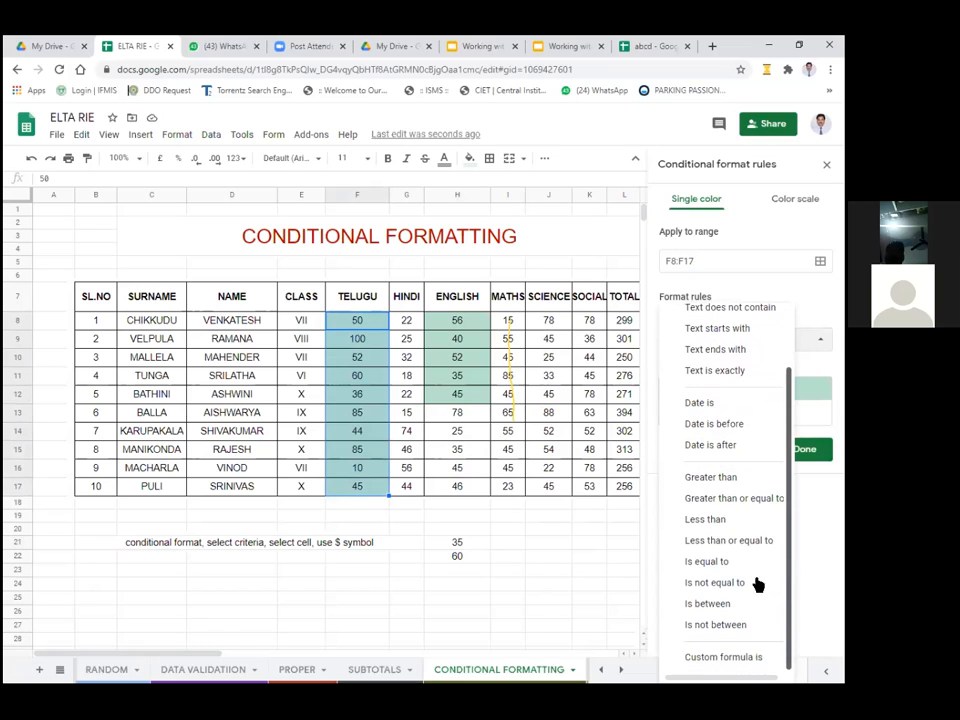
{"action": "left_click", "coordinate": [742, 602]}
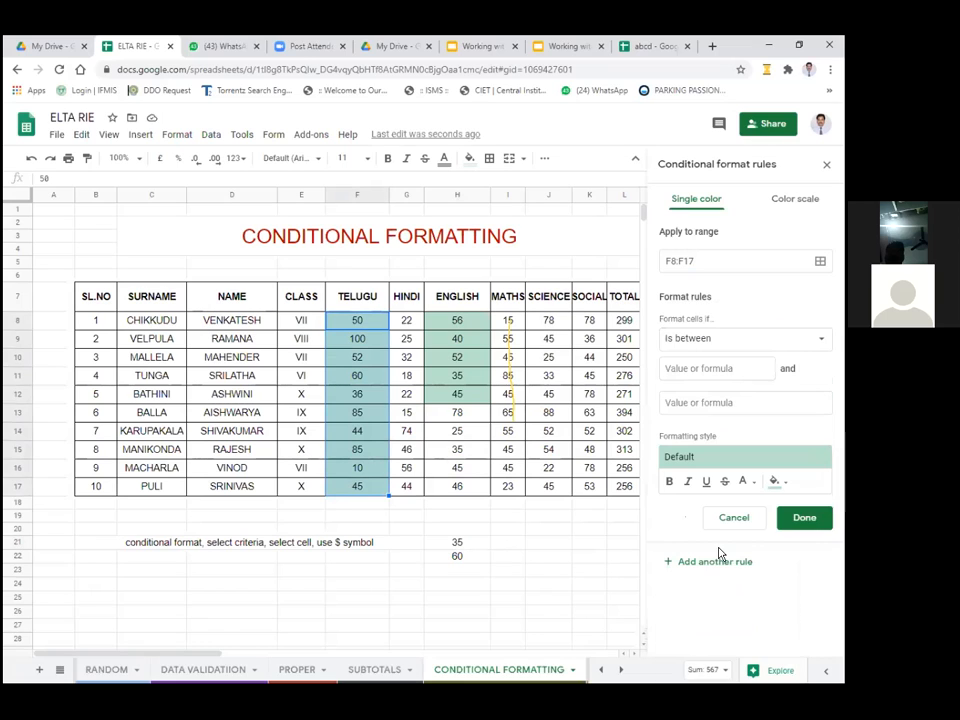
{"action": "left_click", "coordinate": [695, 368]}
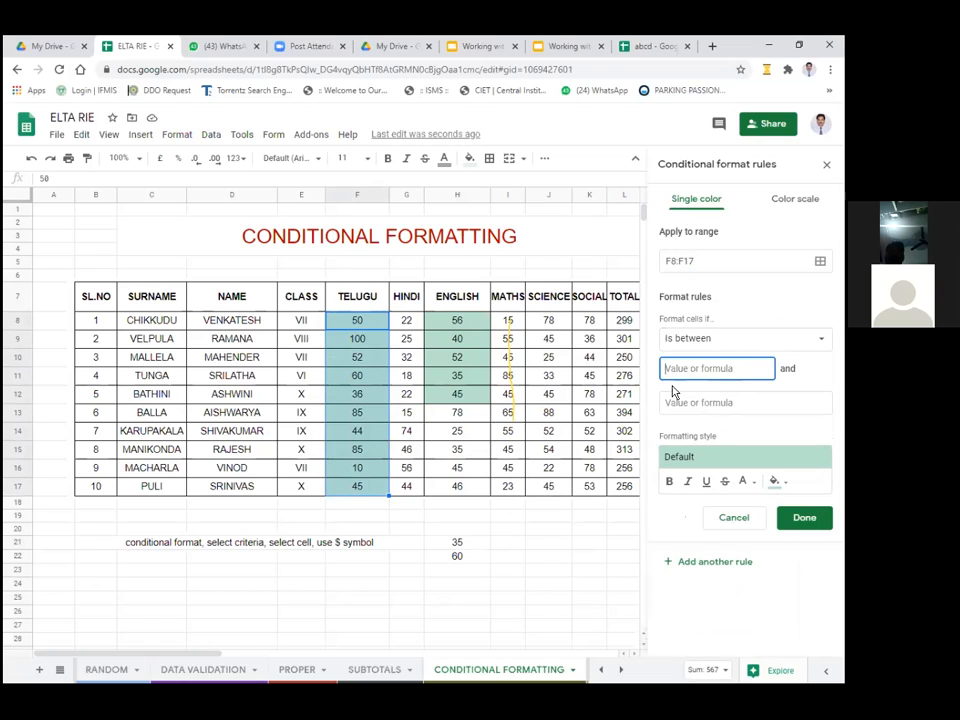
{"action": "type", "text": "=$H$21"}
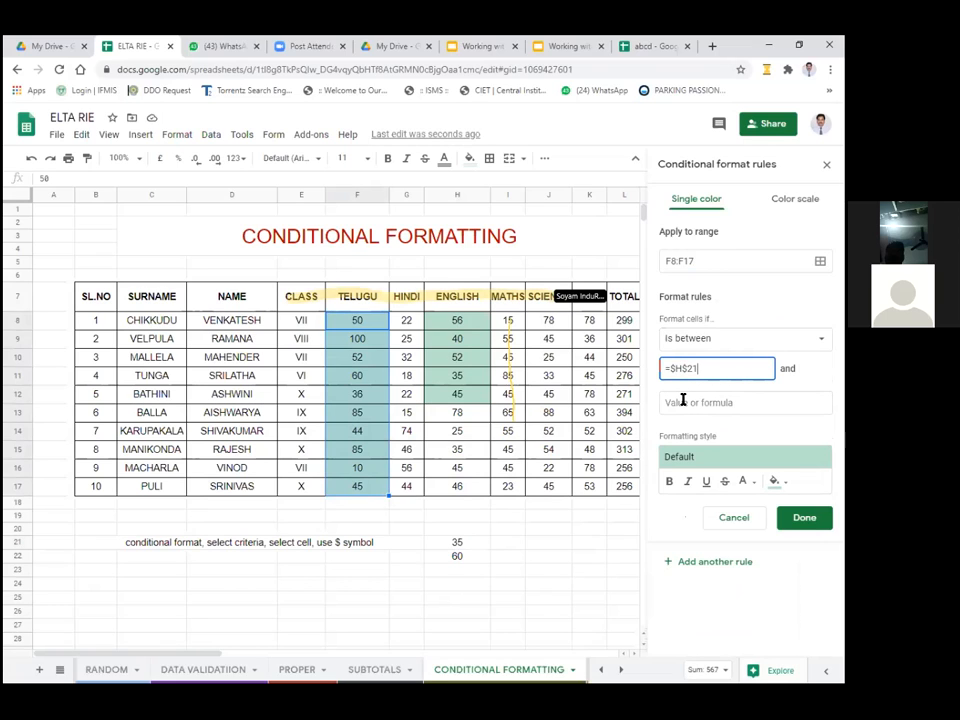
{"action": "left_click", "coordinate": [683, 400]}
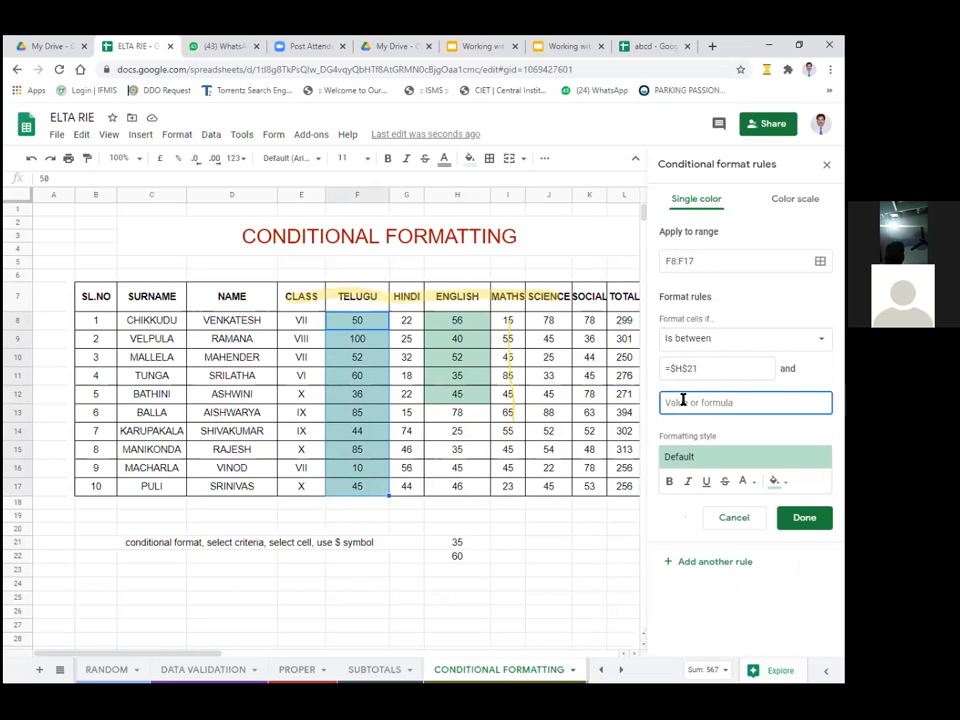
{"action": "type", "text": "="}
{"action": "left_click", "coordinate": [804, 517]}
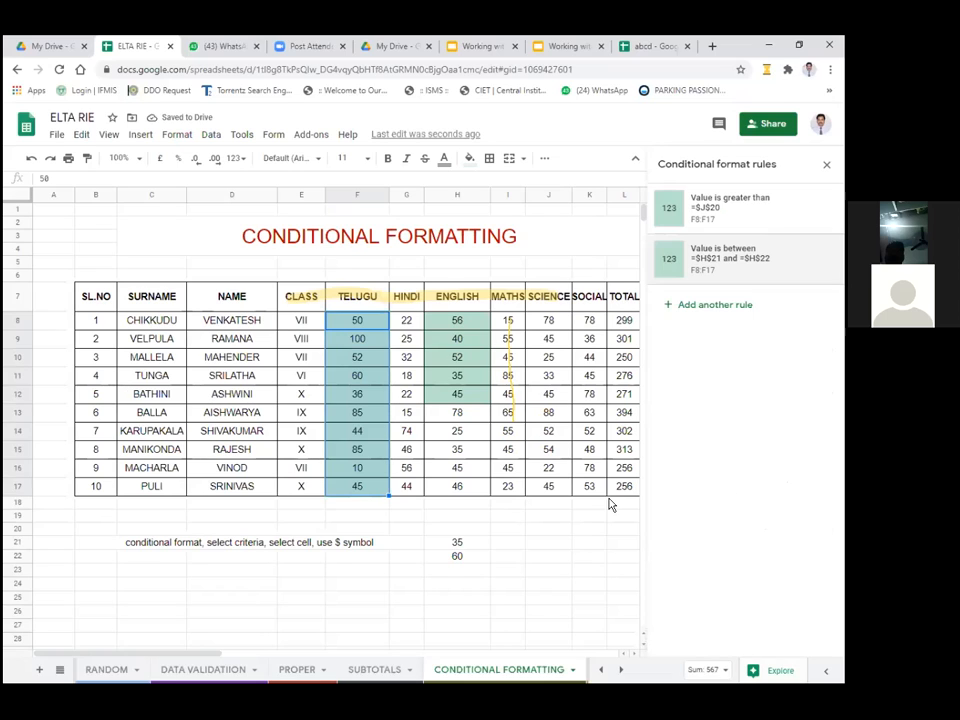
- Change the between limits to 45 in cell H21 and 80 in cell H22
{"action": "left_click", "coordinate": [474, 546]}
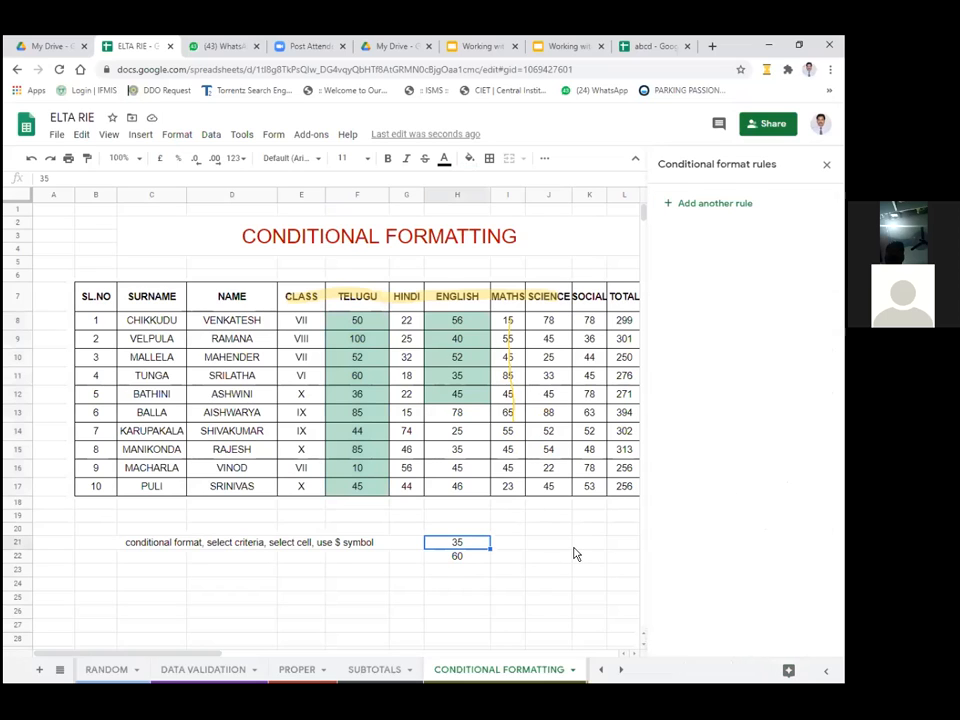
{"action": "type", "text": "45"}
{"action": "key", "text": "Return"}
{"action": "type", "text": "80"}
{"action": "key", "text": "Return"}
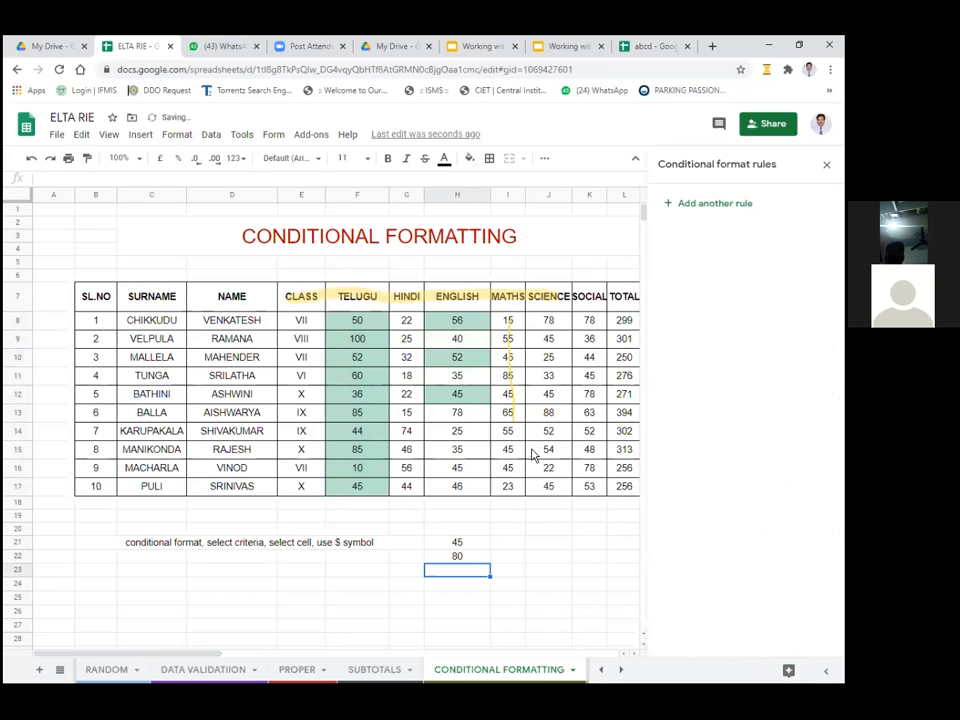
- Examine the limits in H21 and H22 and the between rule covering the ENGLISH marks in H8:H17
{"action": "left_click", "coordinate": [545, 544]}
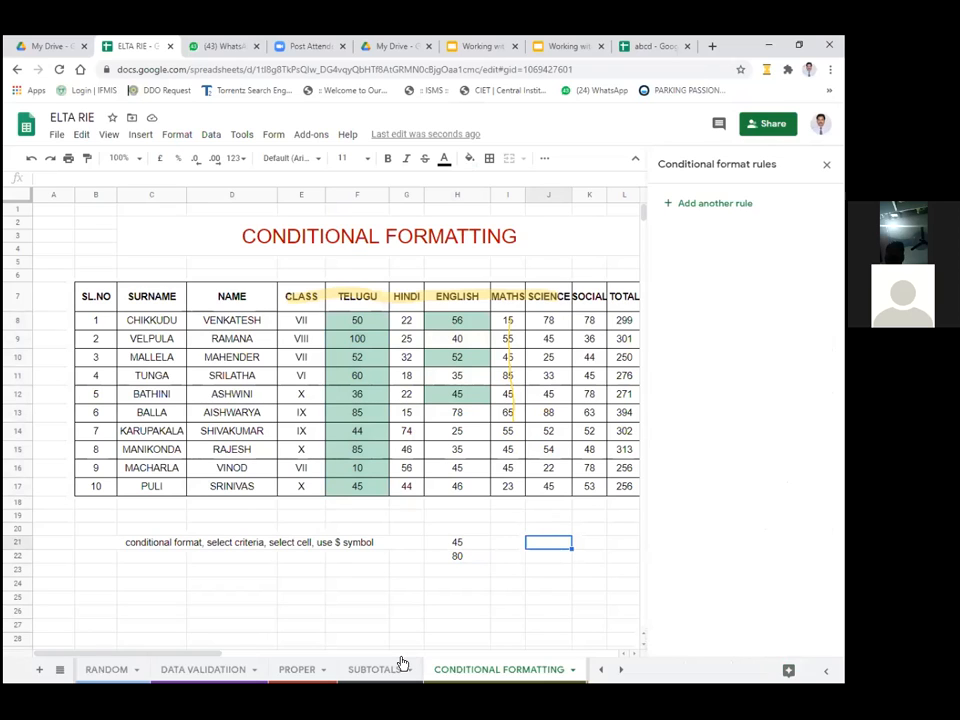
{"action": "left_click", "coordinate": [457, 542]}
{"action": "left_click", "coordinate": [457, 556]}
{"action": "left_click", "coordinate": [467, 544]}
{"action": "left_click", "coordinate": [467, 557]}
{"action": "left_click", "coordinate": [468, 545]}
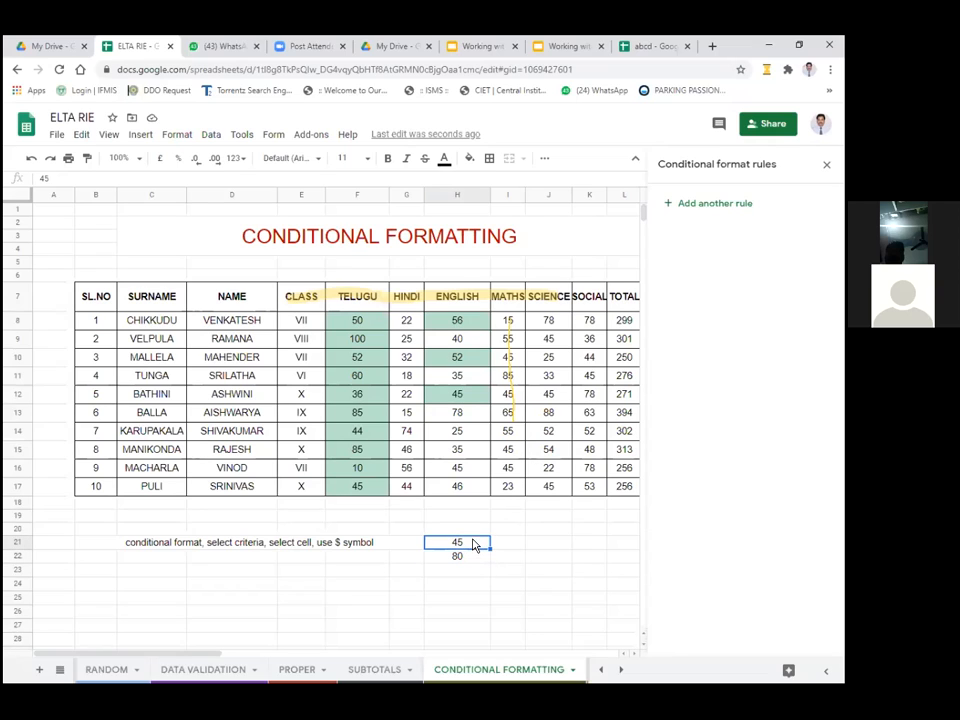
{"action": "left_click_drag", "start_coordinate": [451, 320], "coordinate": [451, 498]}
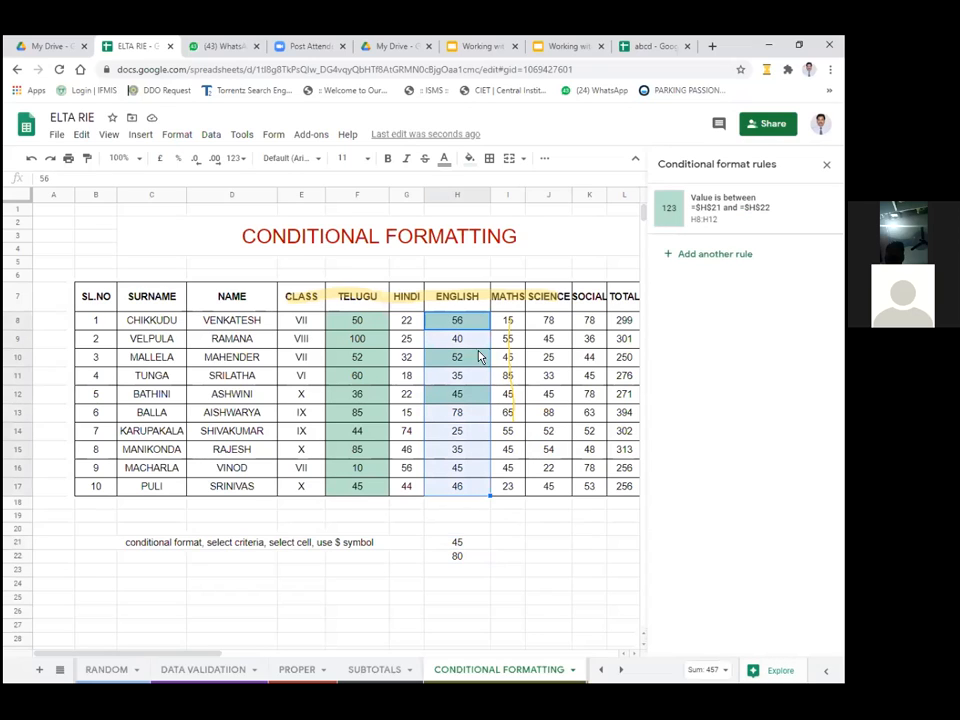
{"action": "left_click", "coordinate": [468, 546]}
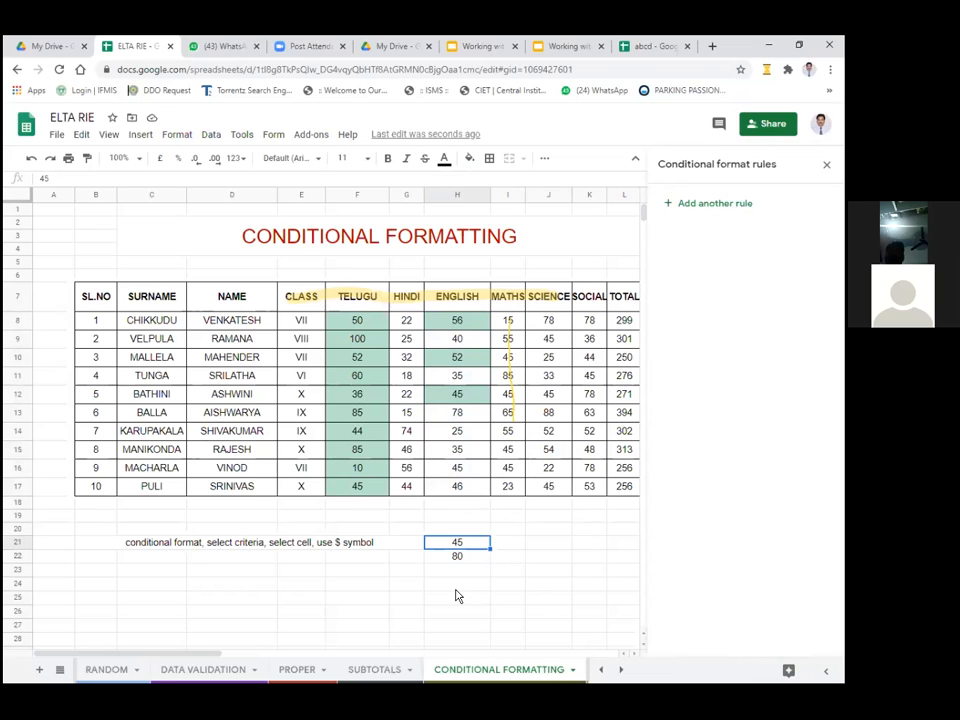
- Switch to the VLLOKUP CHARTS sheet and review its student marks table and pie chart
{"action": "left_click", "coordinate": [620, 670]}
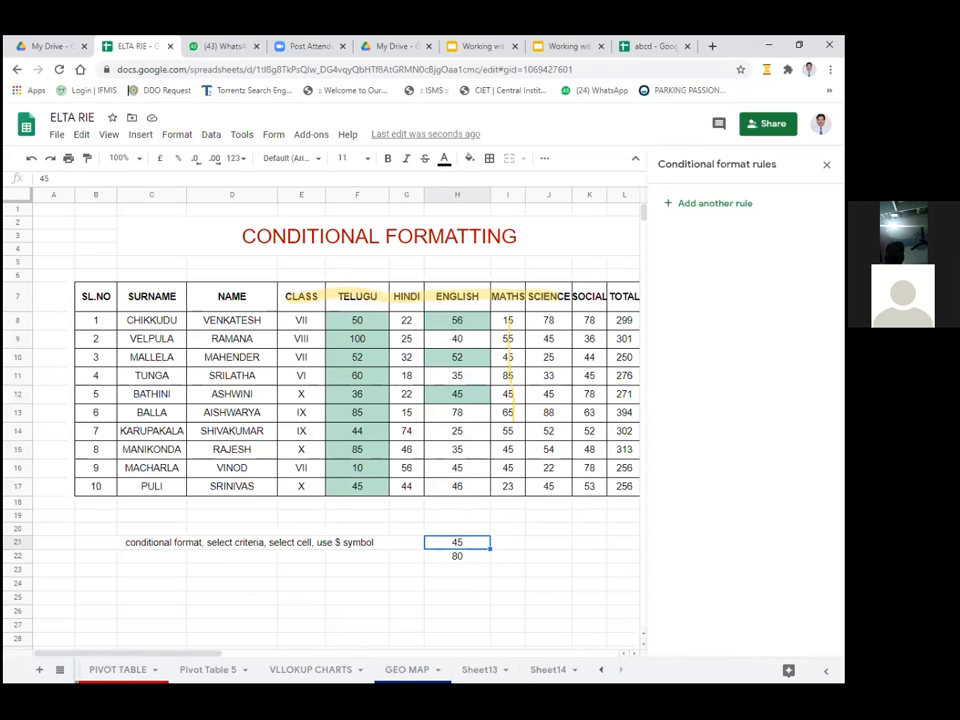
{"action": "left_click", "coordinate": [315, 670]}
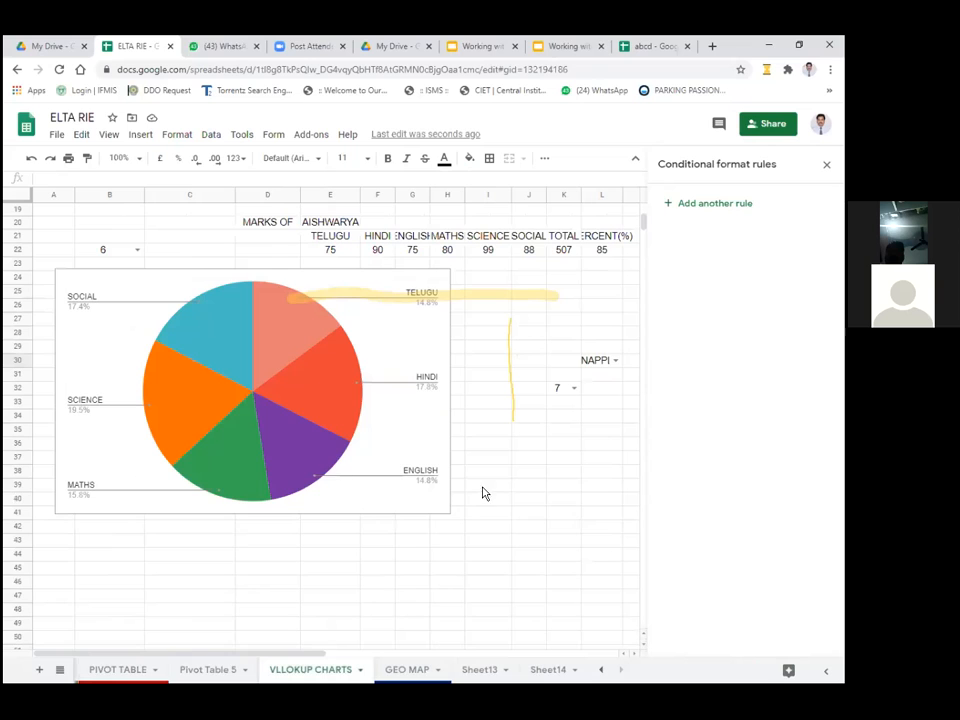
{"action": "scroll", "coordinate": [485, 488], "scroll_direction": "up", "scroll_amount": 5}
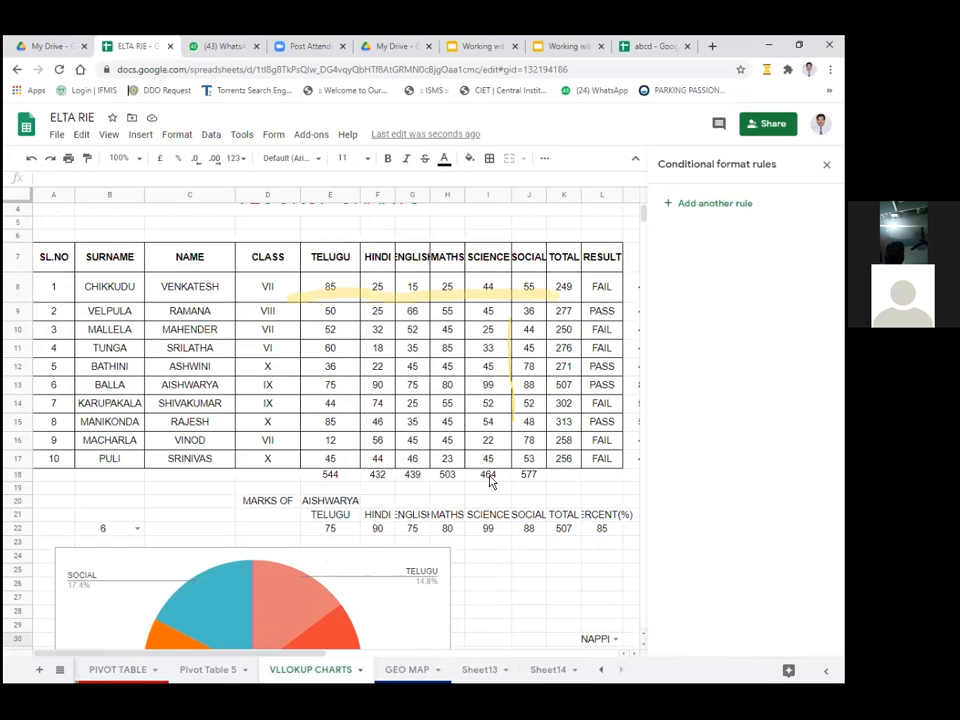
{"action": "scroll", "coordinate": [490, 482], "scroll_direction": "down", "scroll_amount": 1}
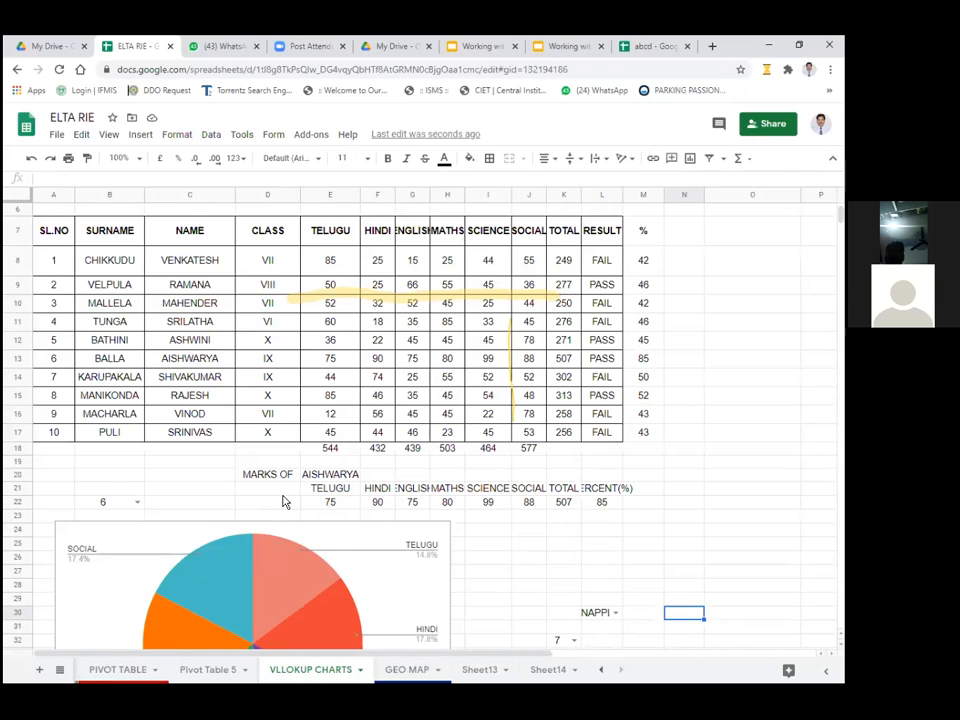
{"action": "scroll", "coordinate": [330, 560], "scroll_direction": "down", "scroll_amount": 2}
{"action": "scroll", "coordinate": [97, 358], "scroll_direction": "up", "scroll_amount": 2}
{"action": "scroll", "coordinate": [105, 430], "scroll_direction": "down", "scroll_amount": 1}
- Choose serial number 5 in cell B22 and view that student's marks in the pie chart
{"action": "left_click", "coordinate": [135, 459]}
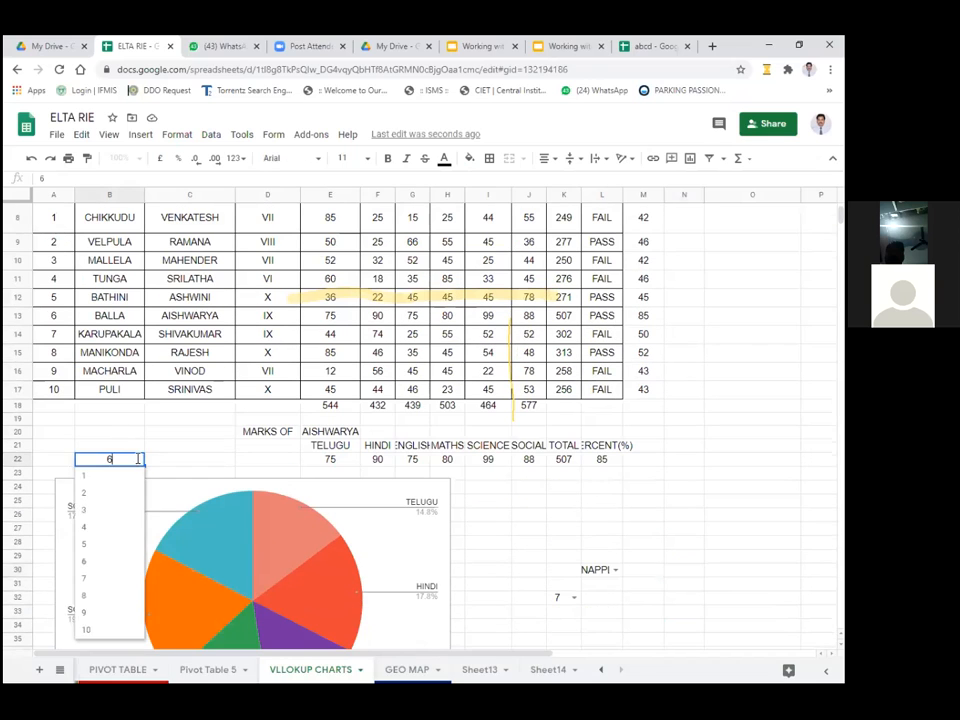
{"action": "left_click", "coordinate": [93, 546]}
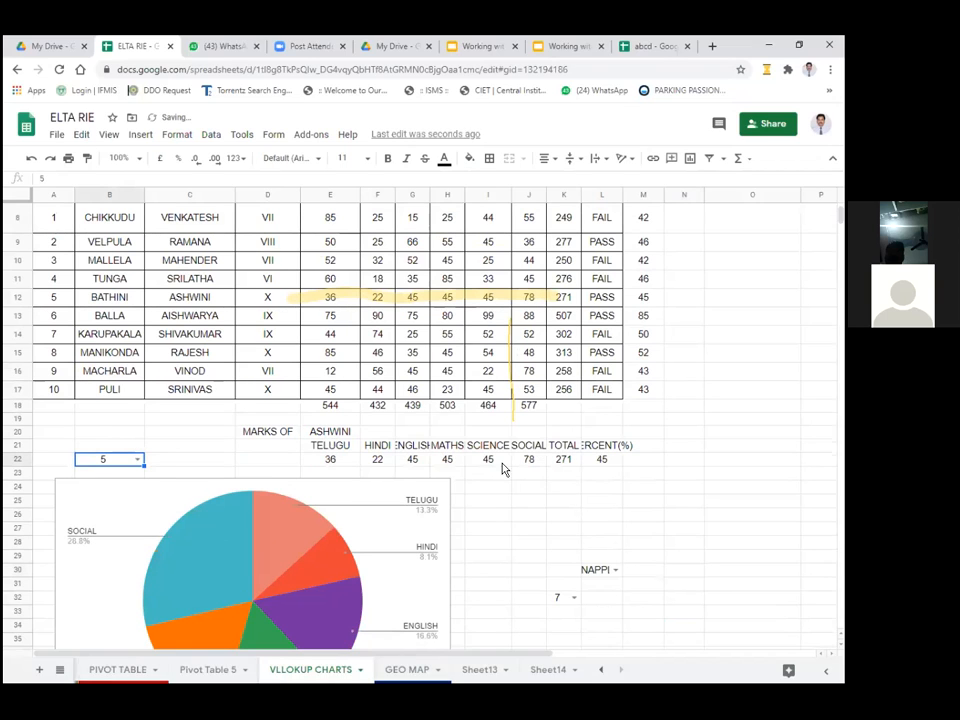
{"action": "scroll", "coordinate": [304, 517], "scroll_direction": "down", "scroll_amount": 2}
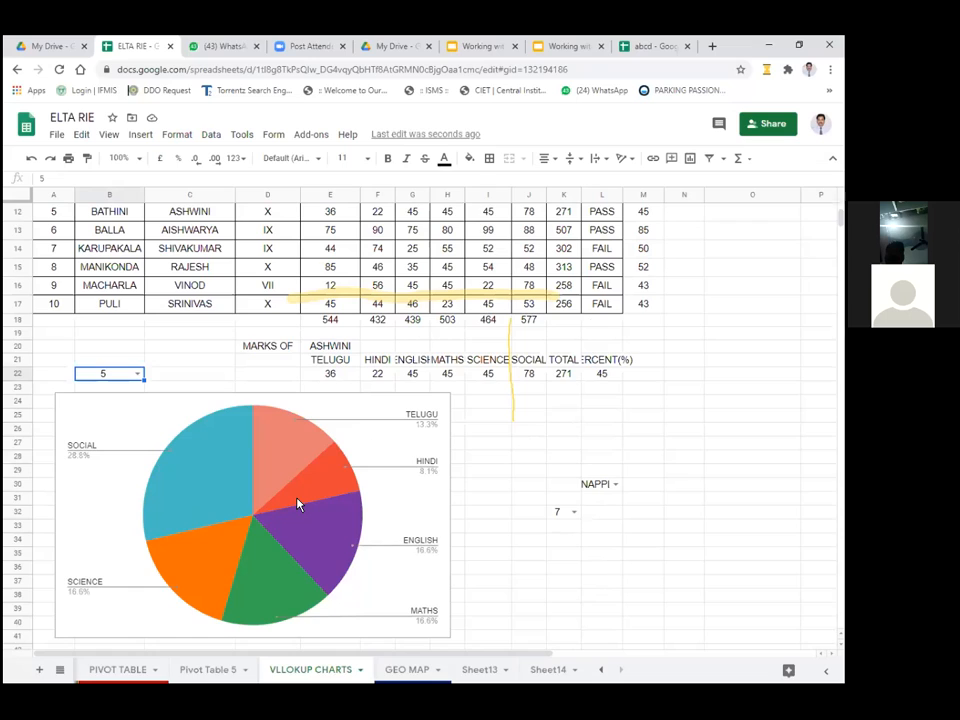
{"action": "scroll", "coordinate": [297, 505], "scroll_direction": "down", "scroll_amount": 1}
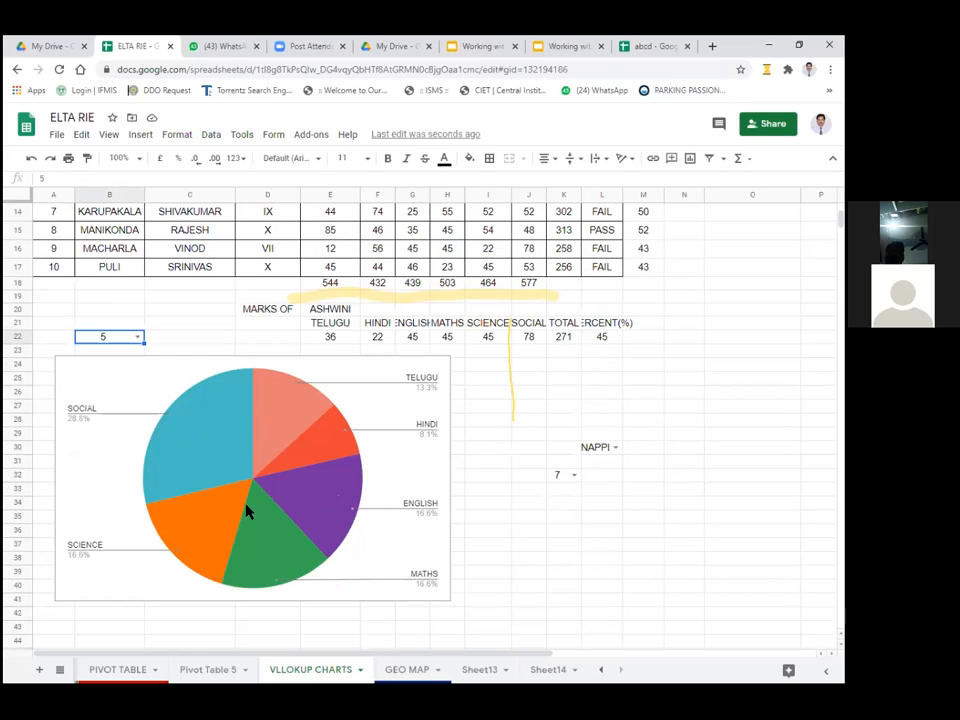
- Switch to the SLICER sheet and view its student table with the ADNO slicer
{"action": "left_click", "coordinate": [60, 671]}
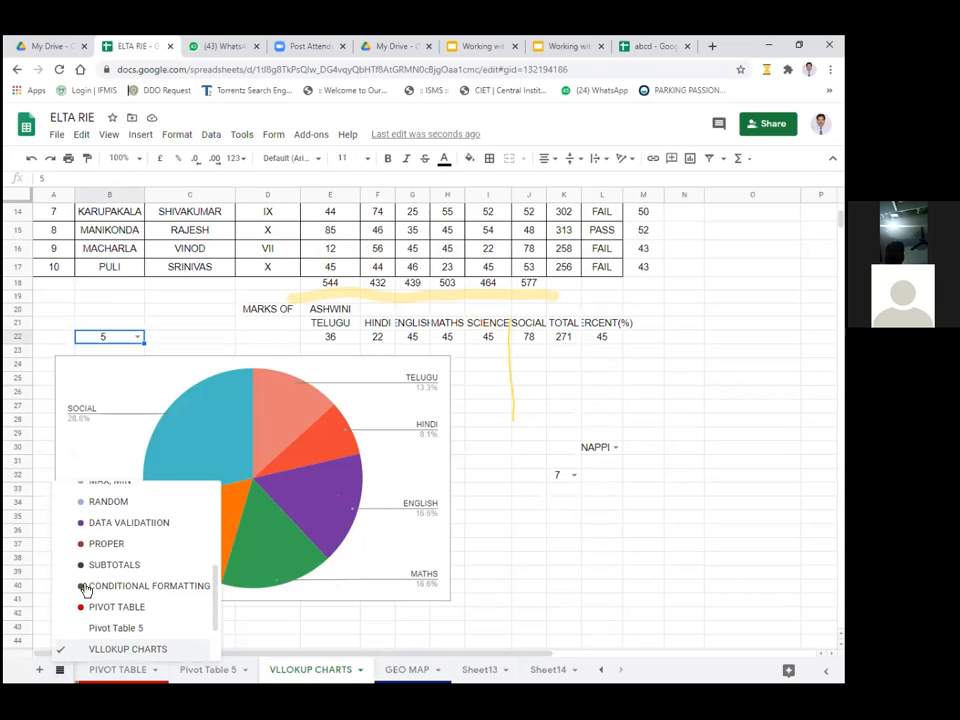
{"action": "scroll", "coordinate": [100, 570], "scroll_direction": "up", "scroll_amount": 5}
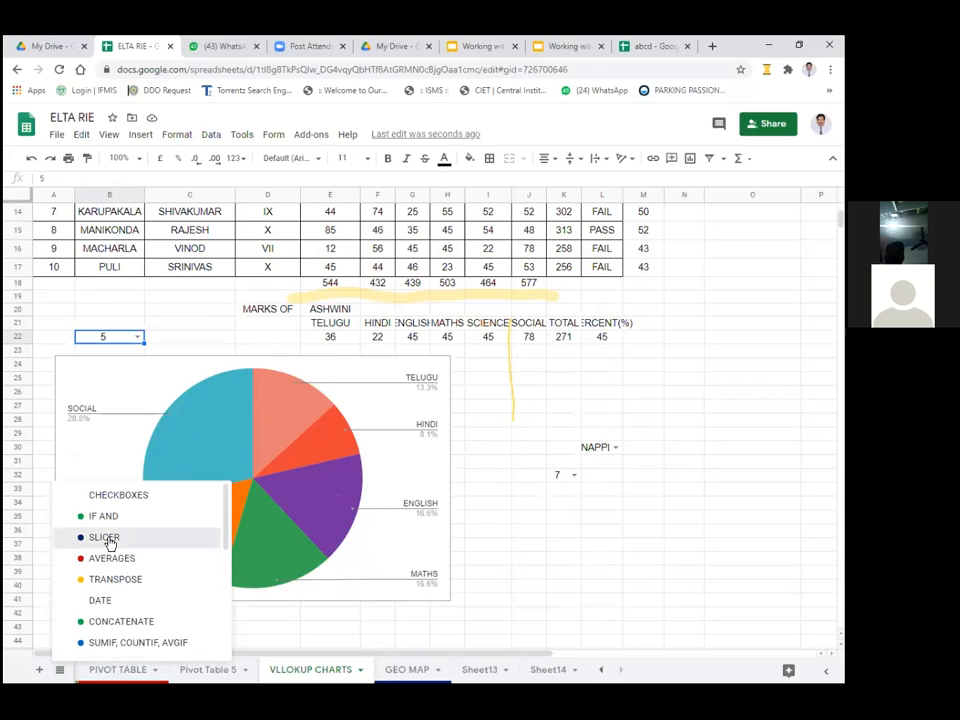
{"action": "left_click", "coordinate": [109, 541]}
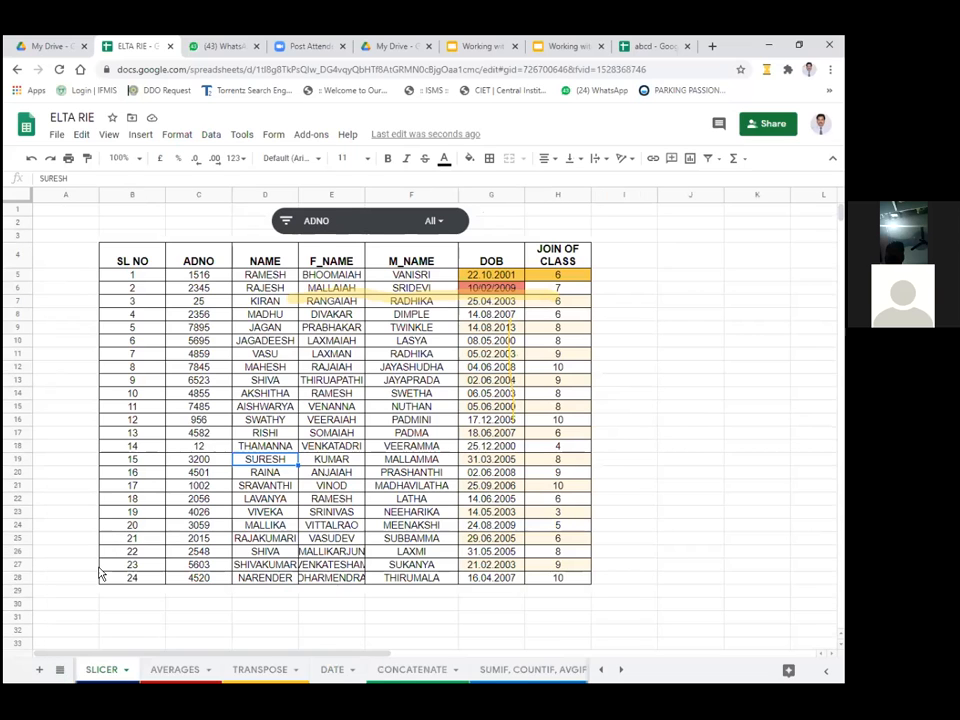
- Switch to Sheet13 and look through its summative assessment marks table from the header to the last student
{"action": "left_click", "coordinate": [60, 671]}
{"action": "scroll", "coordinate": [136, 586], "scroll_direction": "down", "scroll_amount": 5}
{"action": "scroll", "coordinate": [136, 585], "scroll_direction": "down", "scroll_amount": 1}
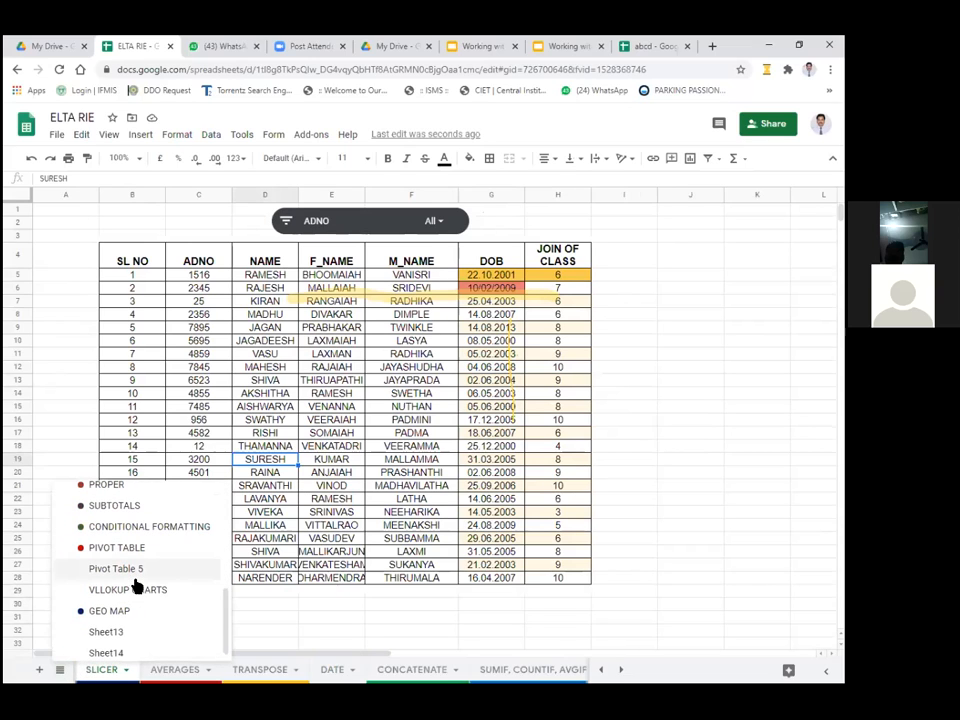
{"action": "scroll", "coordinate": [121, 588], "scroll_direction": "down", "scroll_amount": 1}
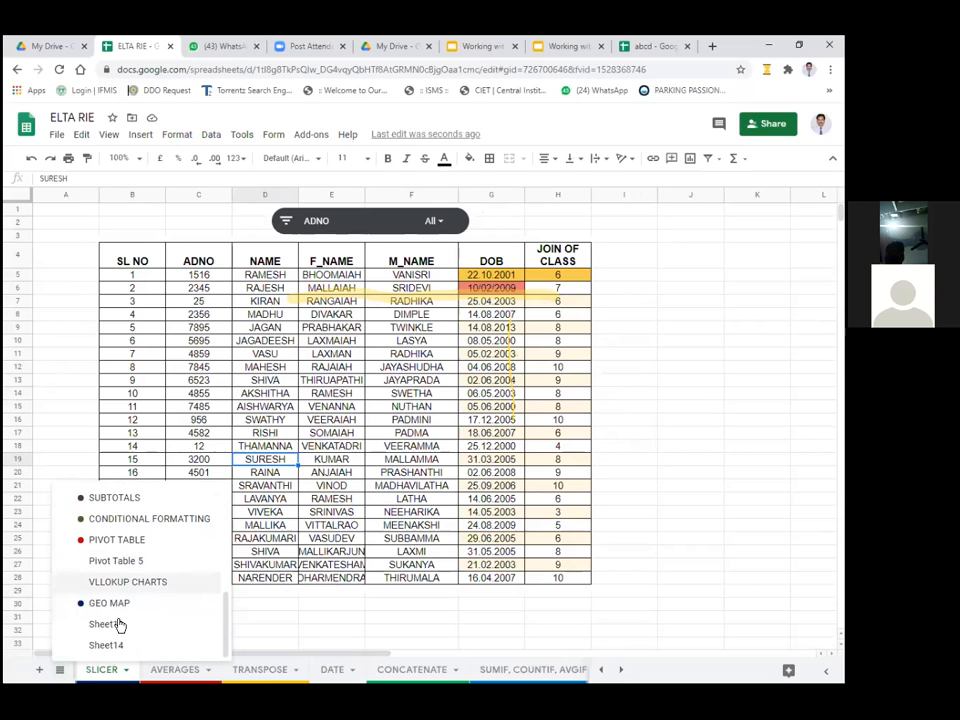
{"action": "left_click", "coordinate": [139, 625]}
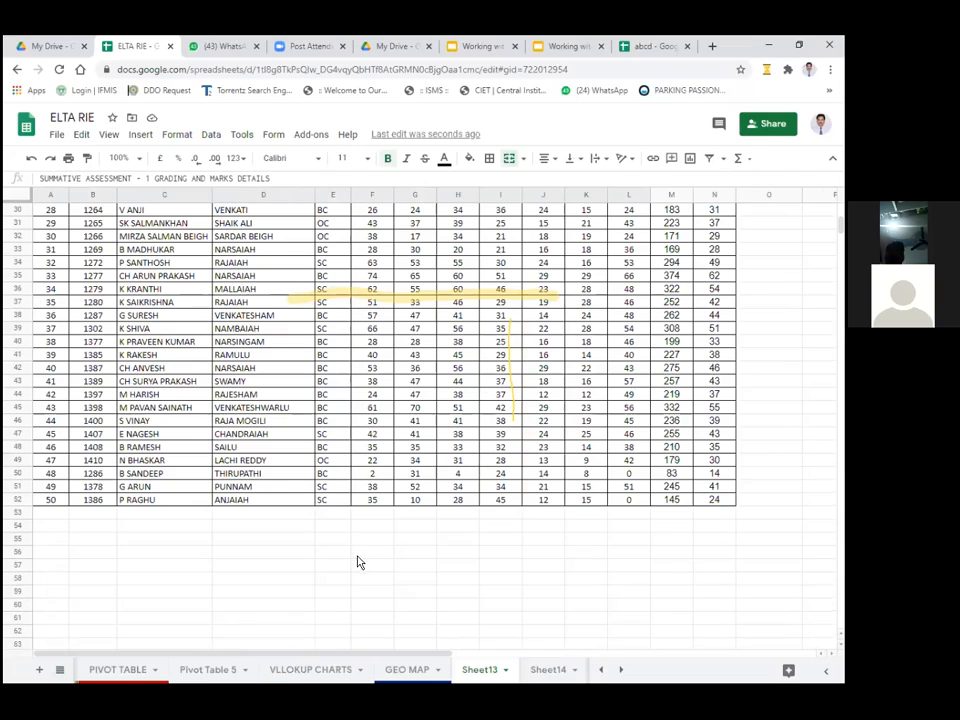
{"action": "scroll", "coordinate": [262, 541], "scroll_direction": "up", "scroll_amount": 10}
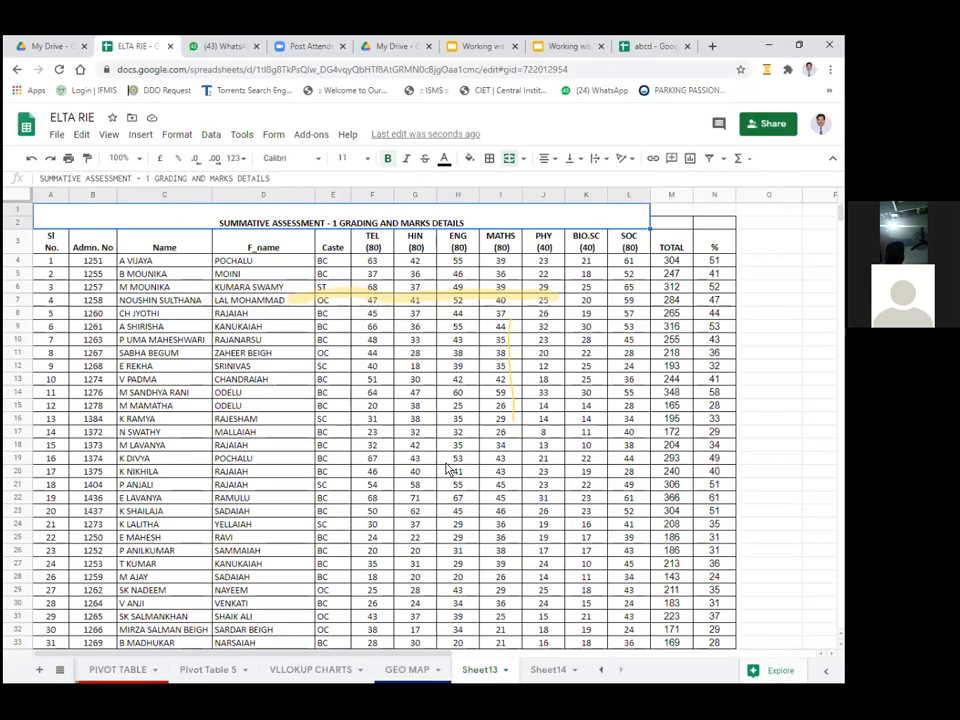
{"action": "scroll", "coordinate": [440, 462], "scroll_direction": "down", "scroll_amount": 8}
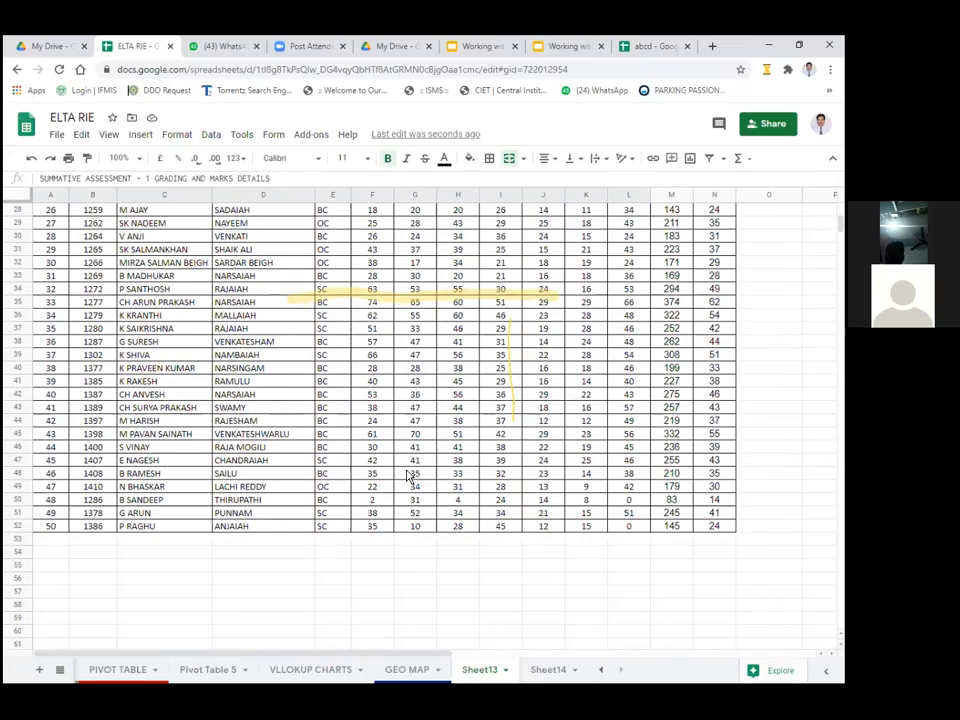
{"action": "scroll", "coordinate": [481, 569], "scroll_direction": "up", "scroll_amount": 8}
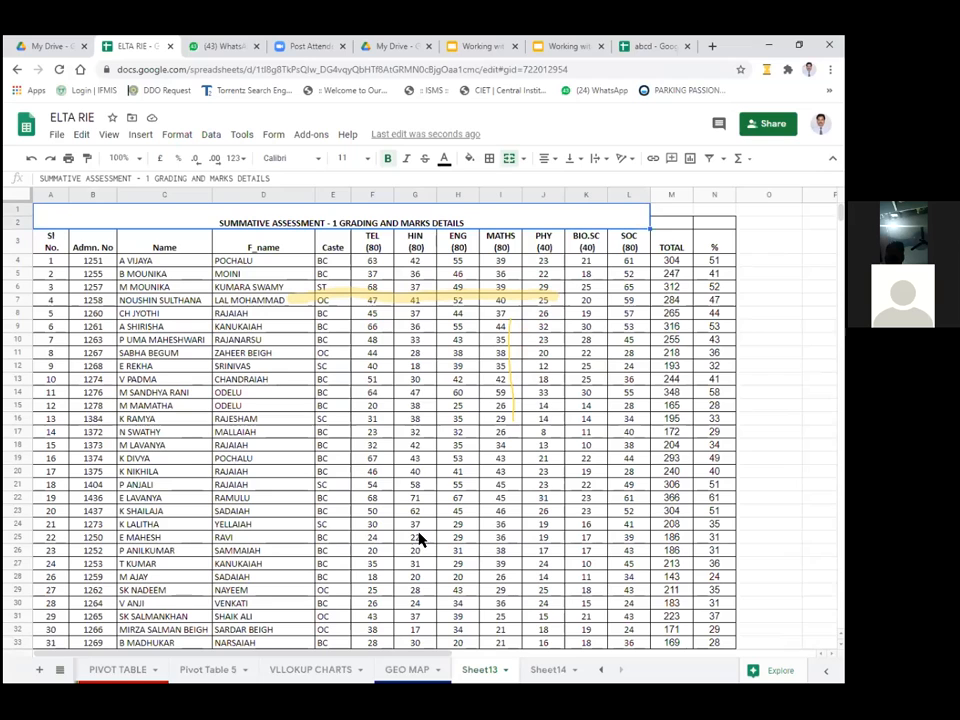
{"action": "left_click", "coordinate": [540, 670]}
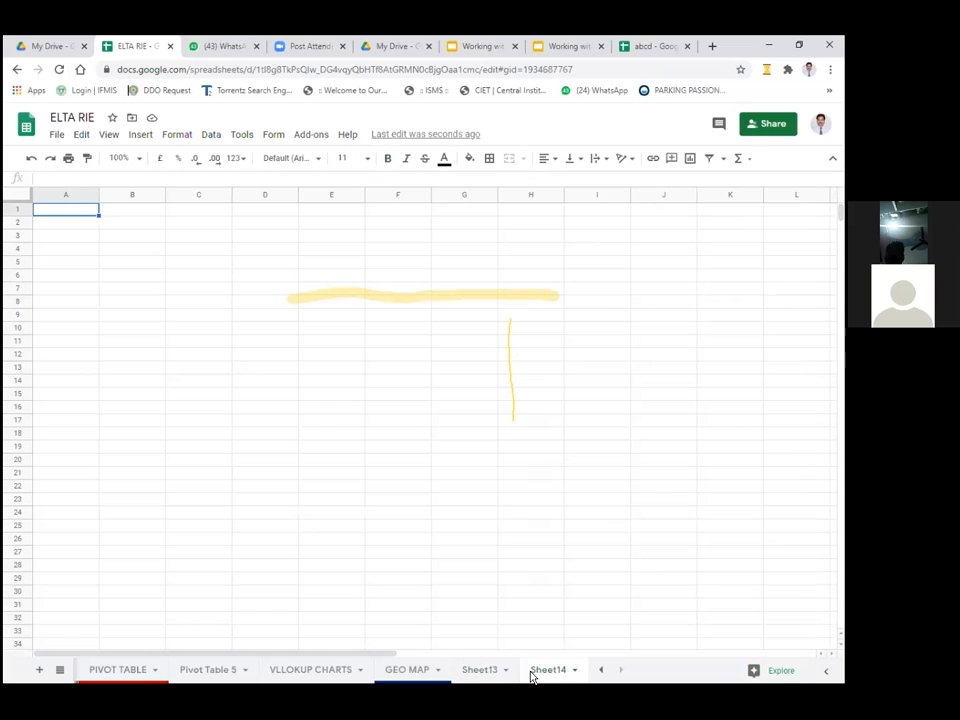
{"action": "left_click", "coordinate": [477, 670]}
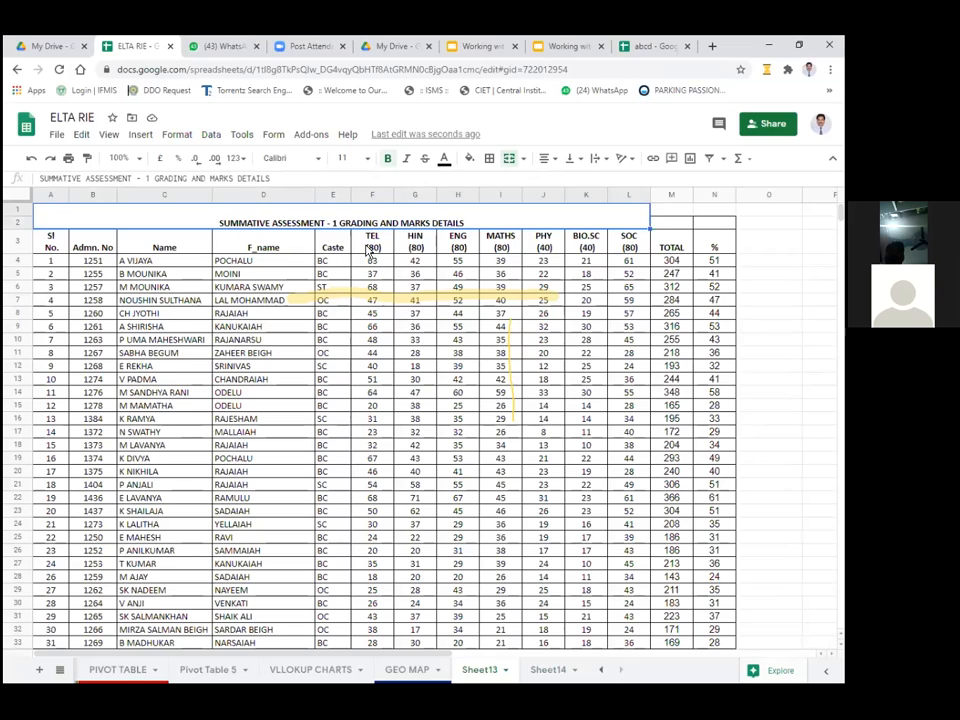
{"action": "left_click_drag", "start_coordinate": [368, 243], "coordinate": [630, 242]}
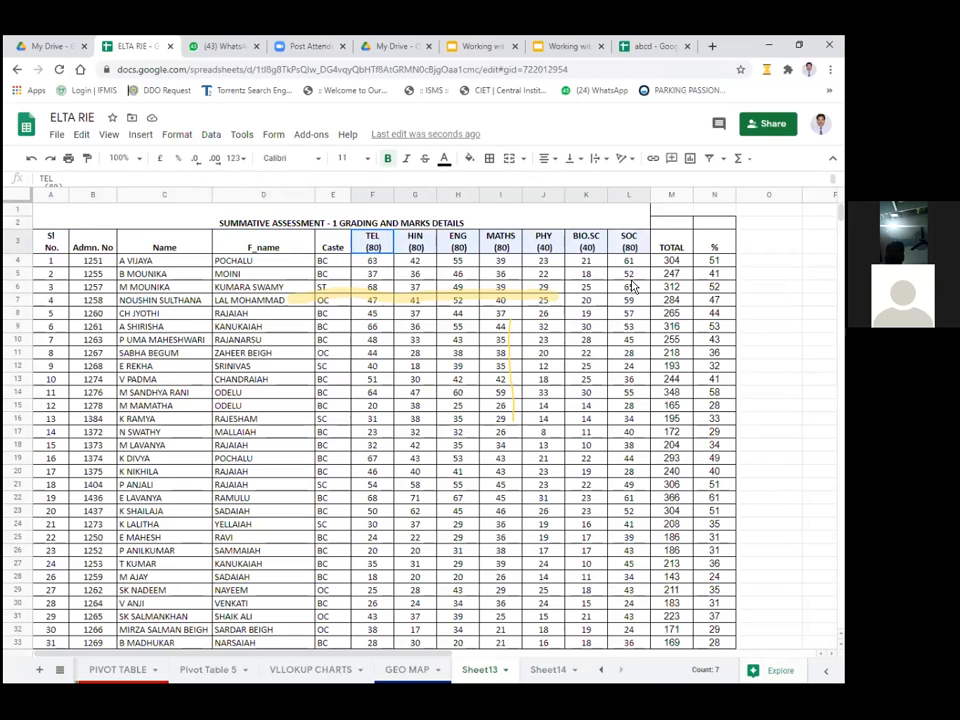
{"action": "mouse_move", "coordinate": [646, 415]}
{"action": "left_mouse_down"}
{"action": "mouse_move", "coordinate": [647, 681]}
{"action": "mouse_move", "coordinate": [656, 469]}
{"action": "mouse_move", "coordinate": [643, 435]}
{"action": "left_mouse_up"}
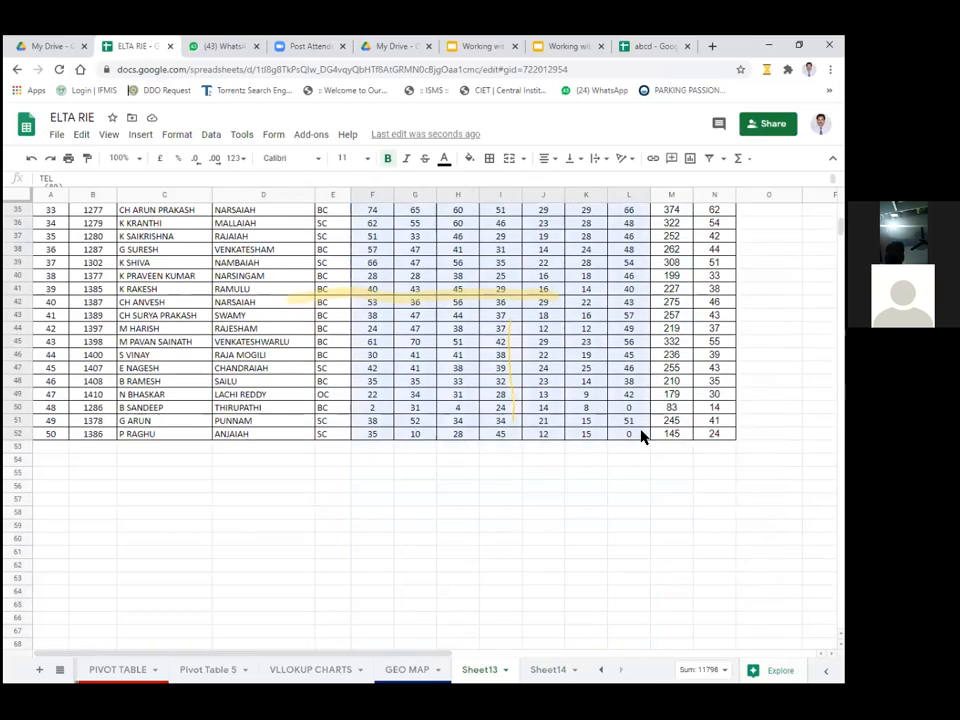
{"action": "scroll", "coordinate": [182, 235], "scroll_direction": "up", "scroll_amount": 4}
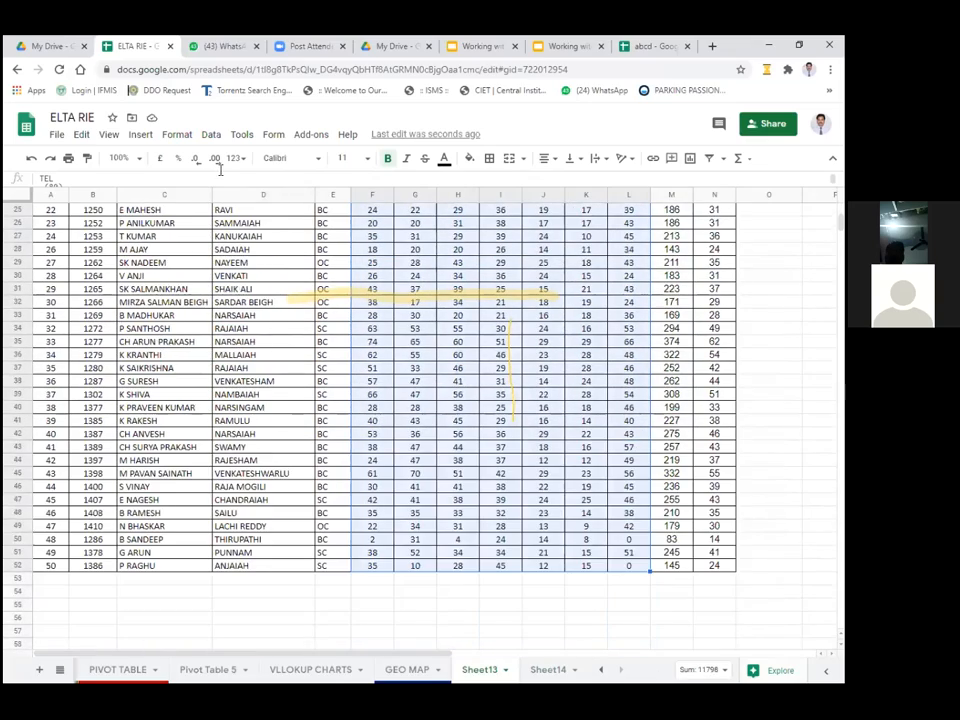
{"action": "left_click", "coordinate": [213, 139]}
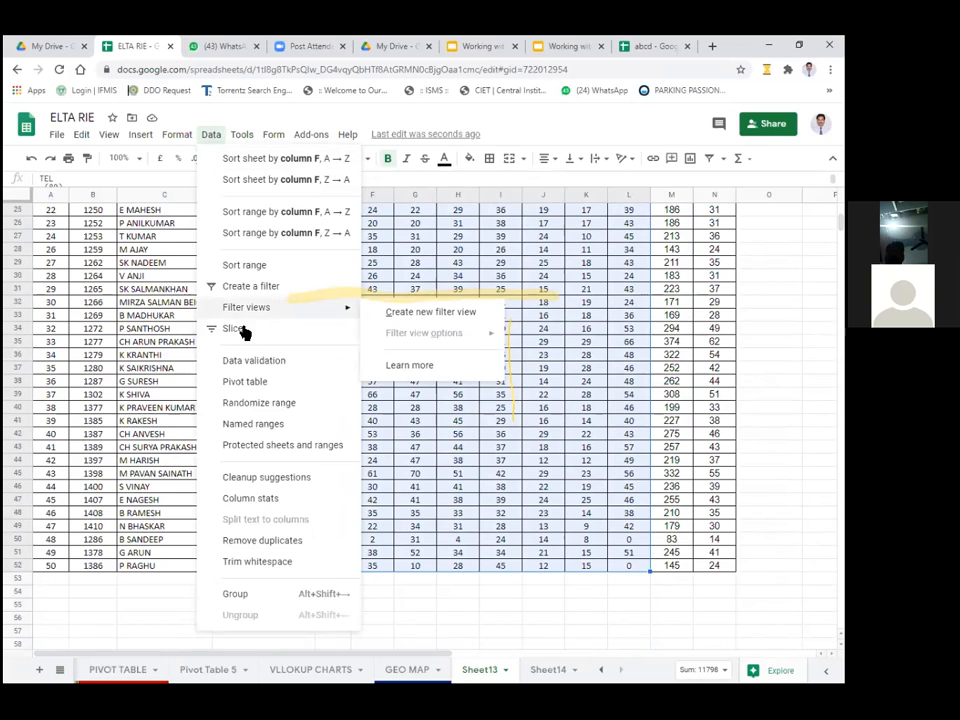
{"action": "left_click", "coordinate": [770, 605]}
{"action": "scroll", "coordinate": [173, 404], "scroll_direction": "up", "scroll_amount": 5}
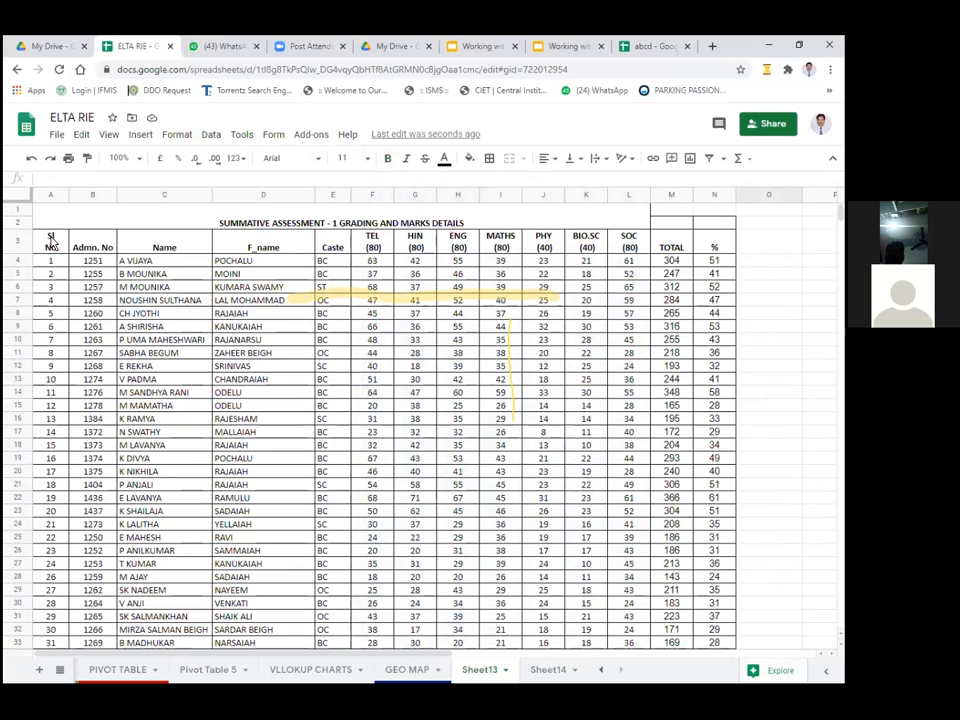
- Try to insert a slicer for the full marks table, selected from the Sl No. header in A3 to N52
{"action": "left_click_drag", "start_coordinate": [52, 240], "coordinate": [727, 505]}
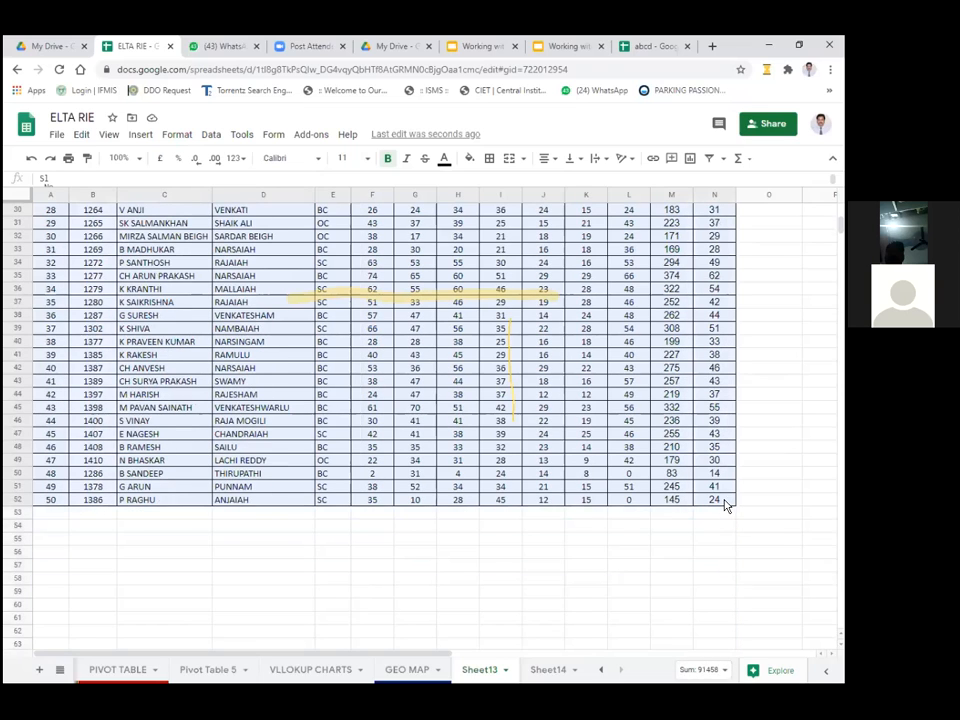
{"action": "left_click", "coordinate": [213, 135]}
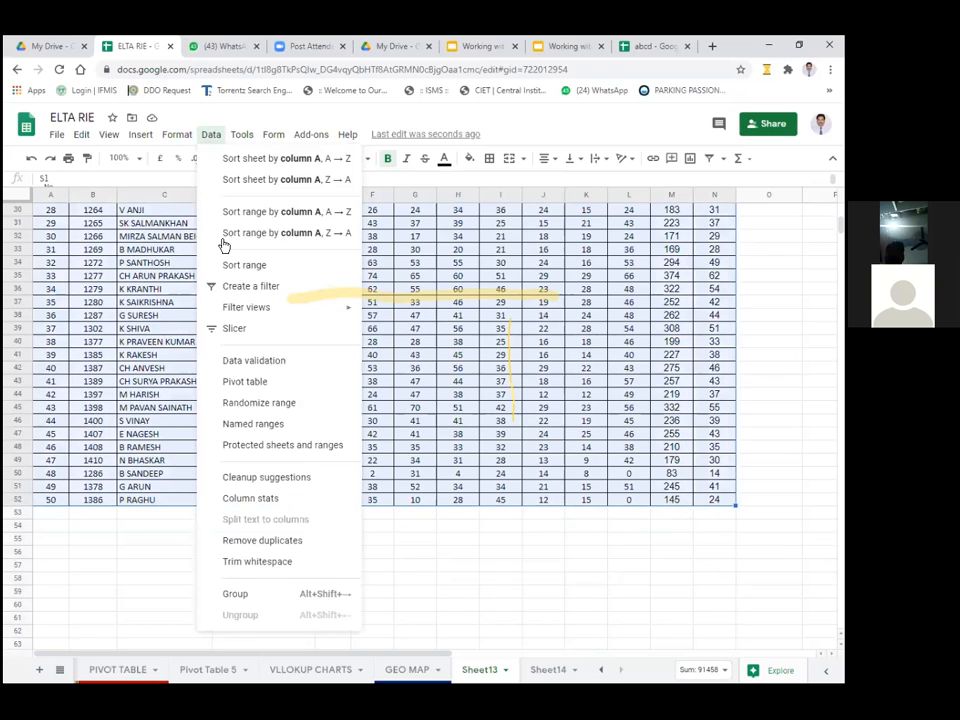
{"action": "left_click", "coordinate": [240, 332]}
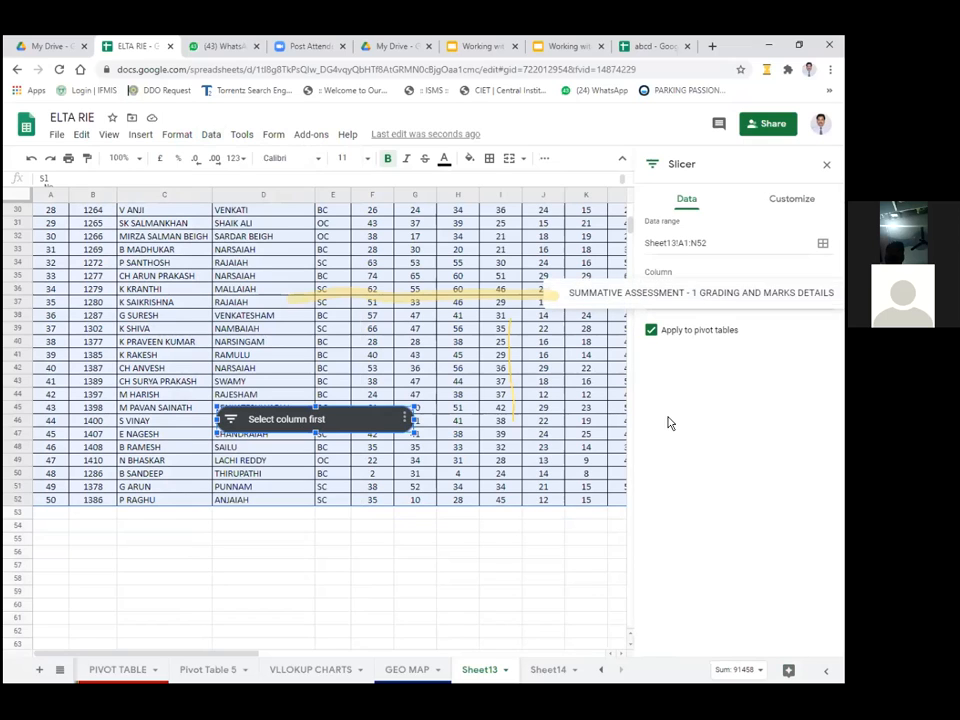
{"action": "scroll", "coordinate": [326, 332], "scroll_direction": "up", "scroll_amount": 10}
{"action": "left_click", "coordinate": [320, 330]}
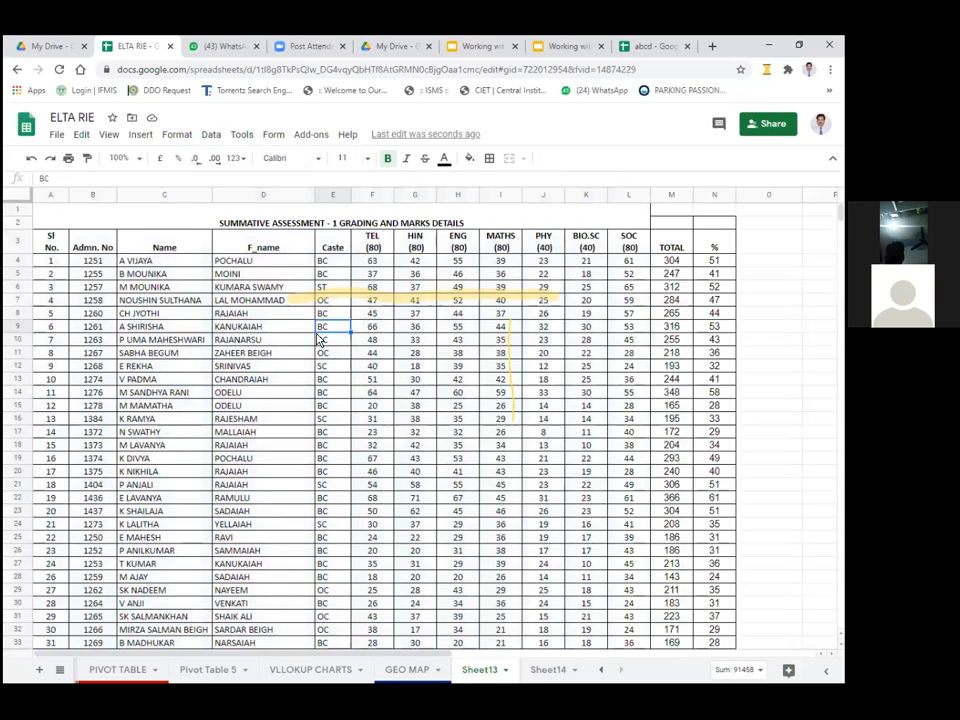
- Delete rows 1 and 2 containing the merged assessment title above the marks table's header row
{"action": "left_click_drag", "start_coordinate": [47, 243], "coordinate": [624, 315]}
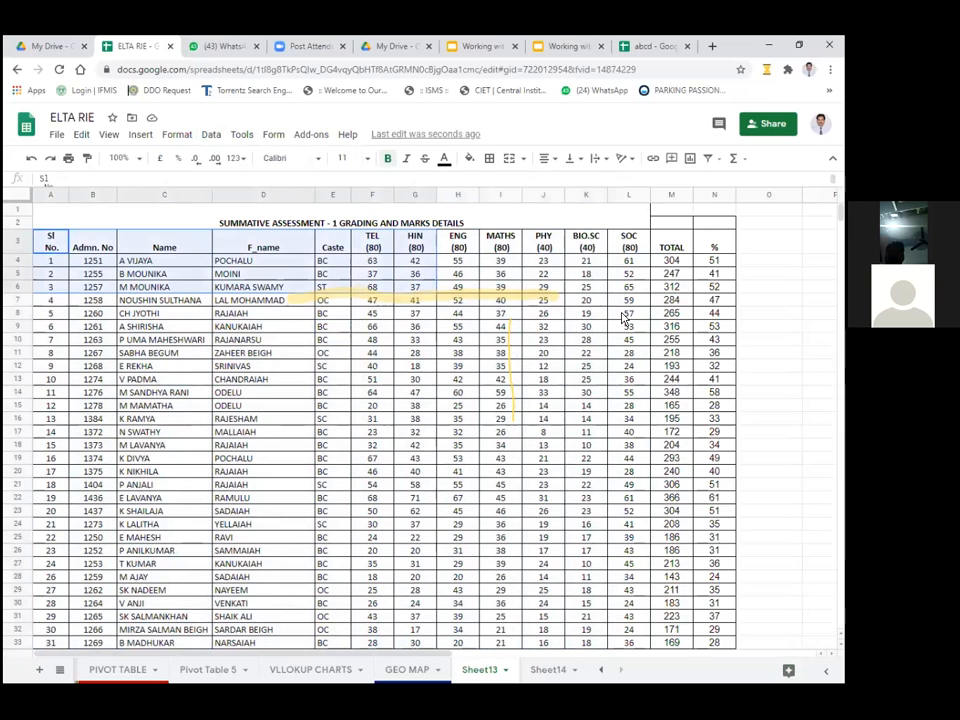
{"action": "left_click_drag", "start_coordinate": [47, 237], "coordinate": [705, 265]}
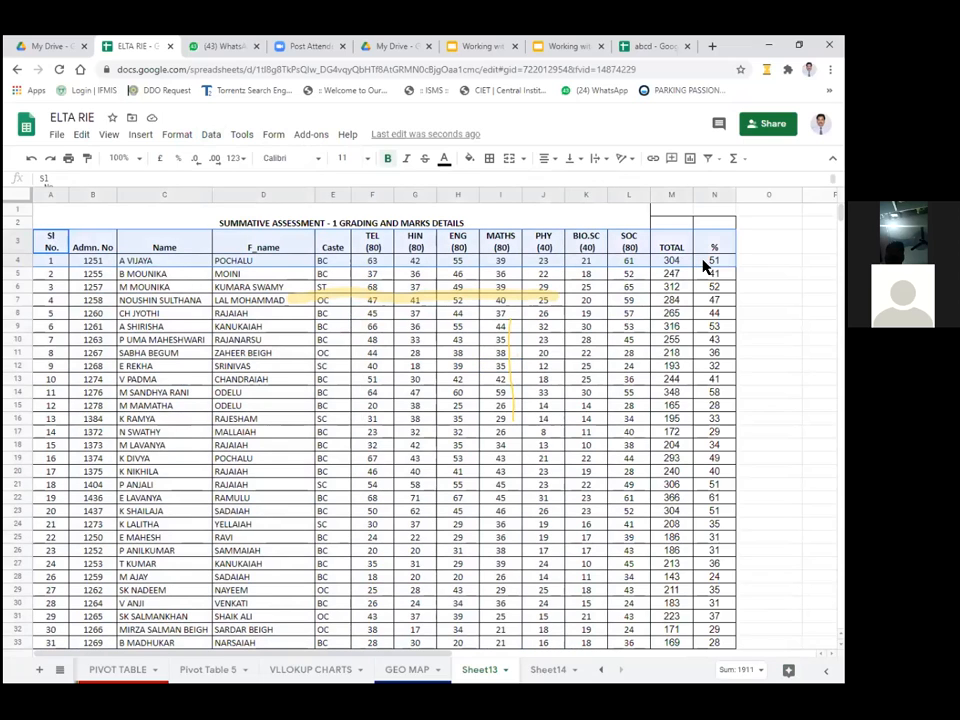
{"action": "left_click", "coordinate": [47, 221]}
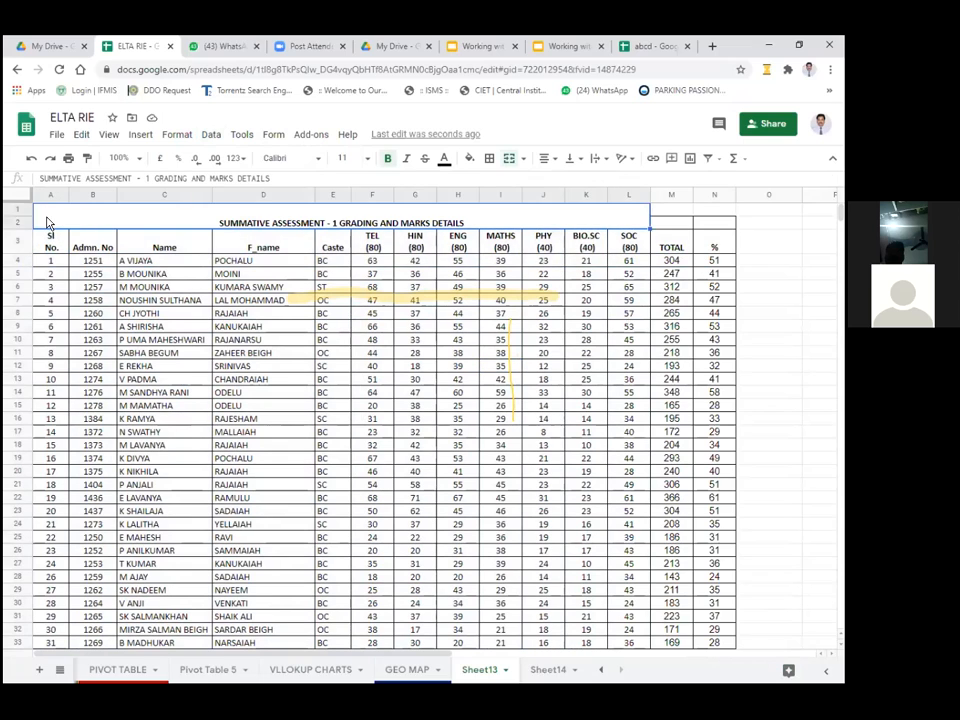
{"action": "left_click_drag", "start_coordinate": [21, 208], "coordinate": [20, 222]}
{"action": "right_click", "coordinate": [20, 222]}
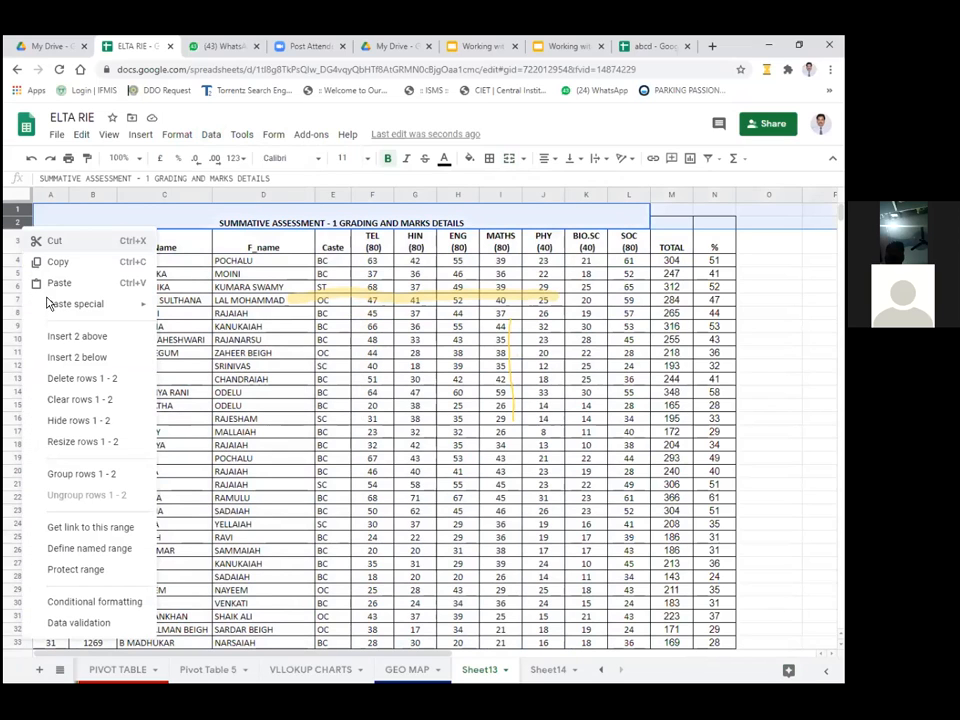
{"action": "left_click", "coordinate": [85, 381]}
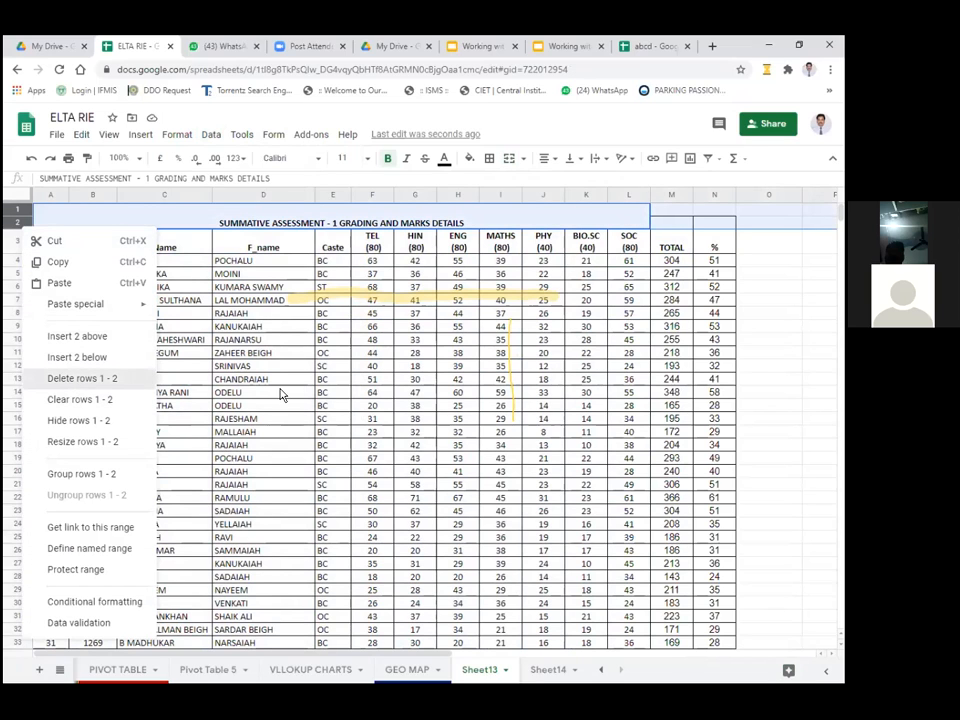
{"action": "left_click", "coordinate": [279, 393]}
- Select the whole marks table A1:N50 and delete the unconfigured slicer lying over its lower rows
{"action": "left_click_drag", "start_coordinate": [48, 217], "coordinate": [707, 545]}
{"action": "scroll", "coordinate": [707, 545], "scroll_direction": "down", "scroll_amount": 3}
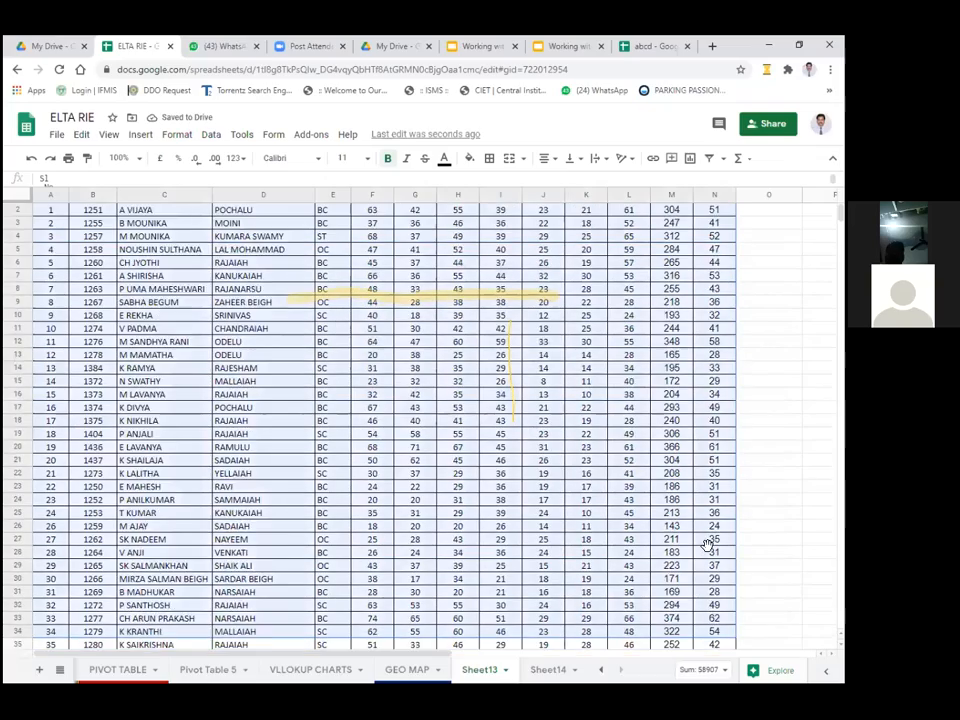
{"action": "scroll", "coordinate": [708, 570], "scroll_direction": "down", "scroll_amount": 6}
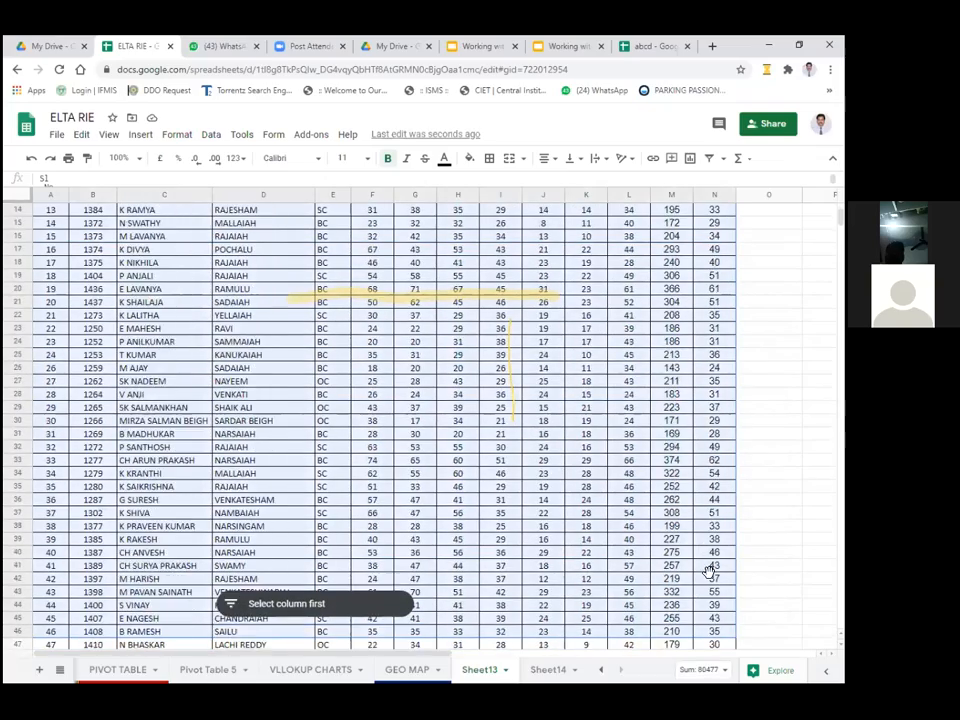
{"action": "left_click_drag", "start_coordinate": [708, 570], "coordinate": [724, 583]}
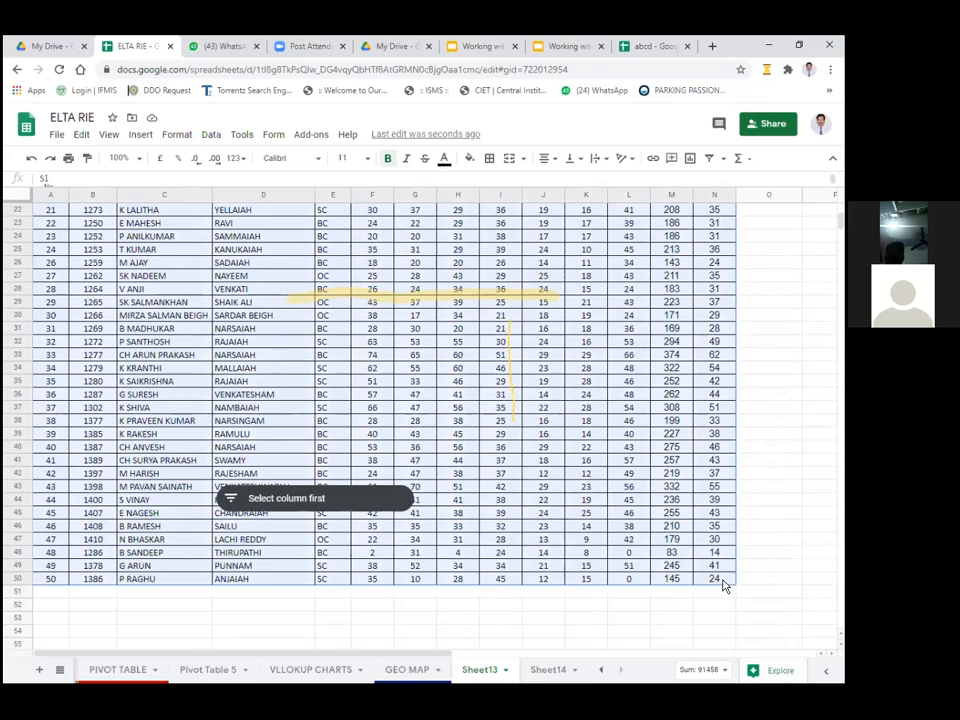
{"action": "left_click", "coordinate": [296, 506]}
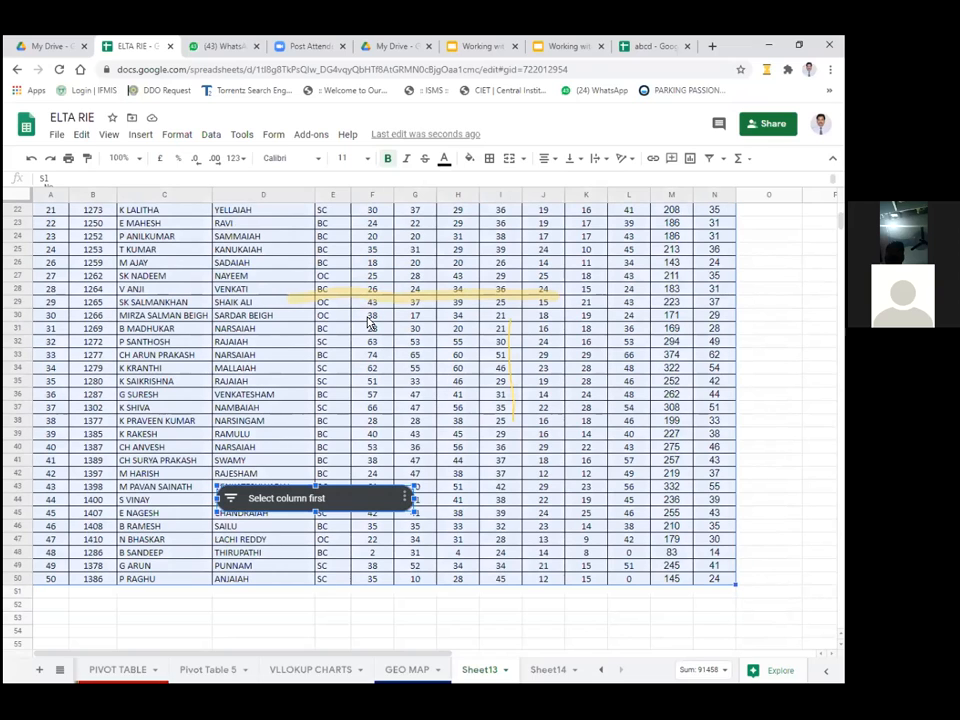
{"action": "key", "text": "Delete"}
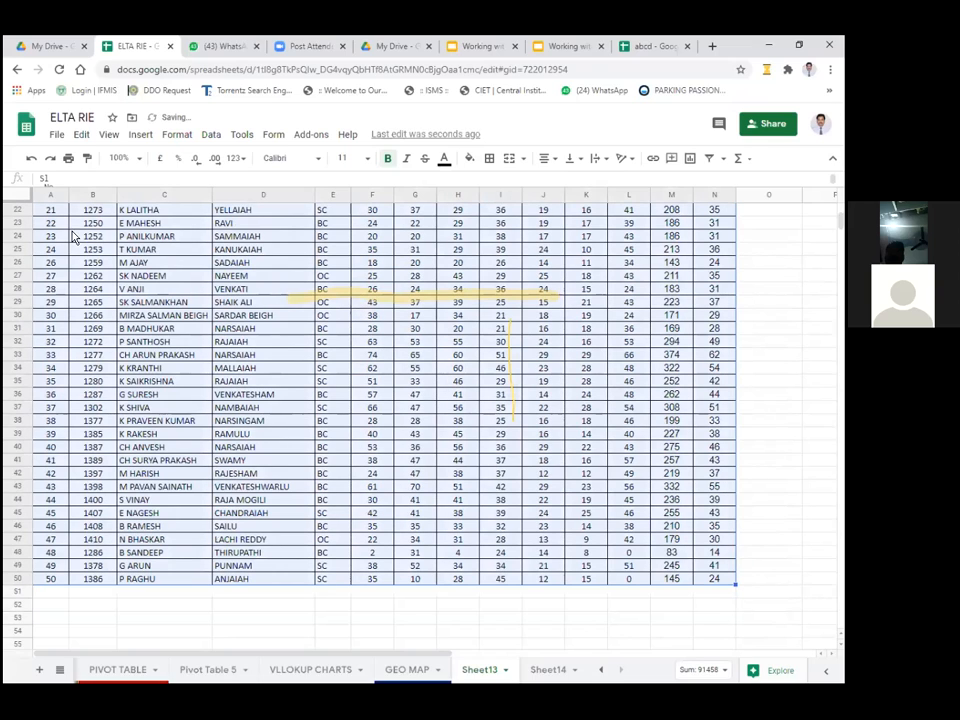
- Insert a slicer for Sheet13!A1:N50 based on the Admn. No column and open its customization settings
{"action": "left_click", "coordinate": [211, 135]}
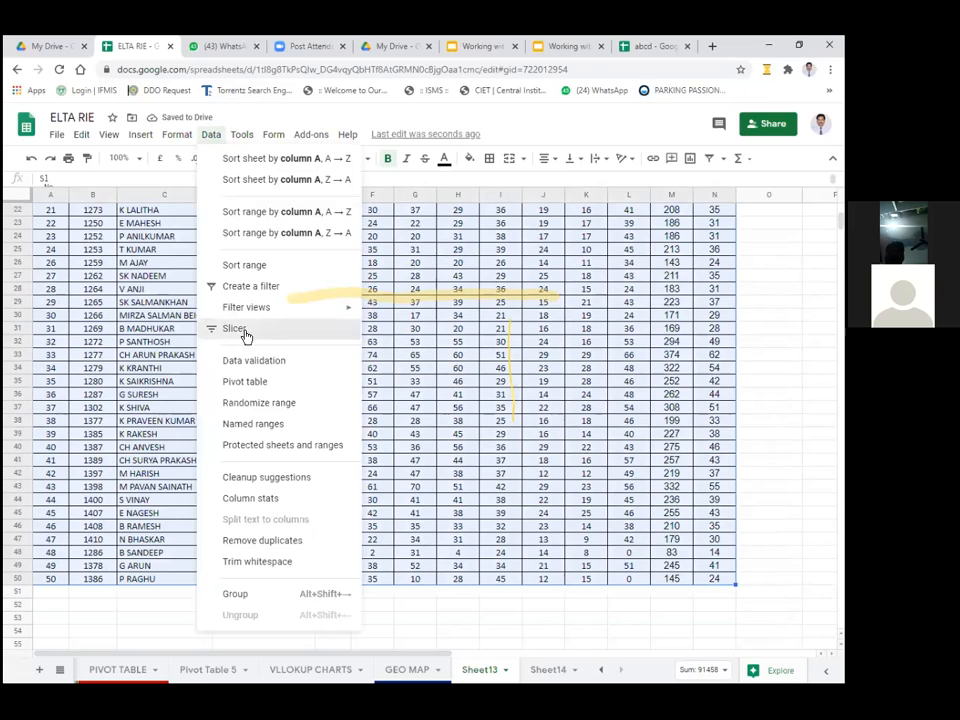
{"action": "left_click", "coordinate": [240, 329]}
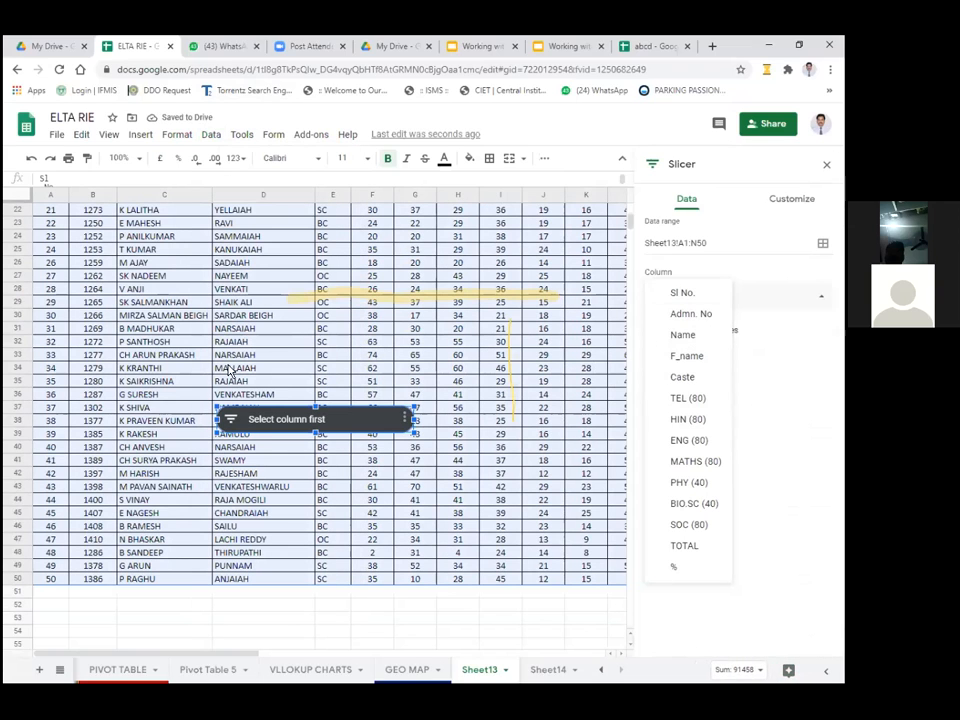
{"action": "scroll", "coordinate": [224, 325], "scroll_direction": "up", "scroll_amount": 1}
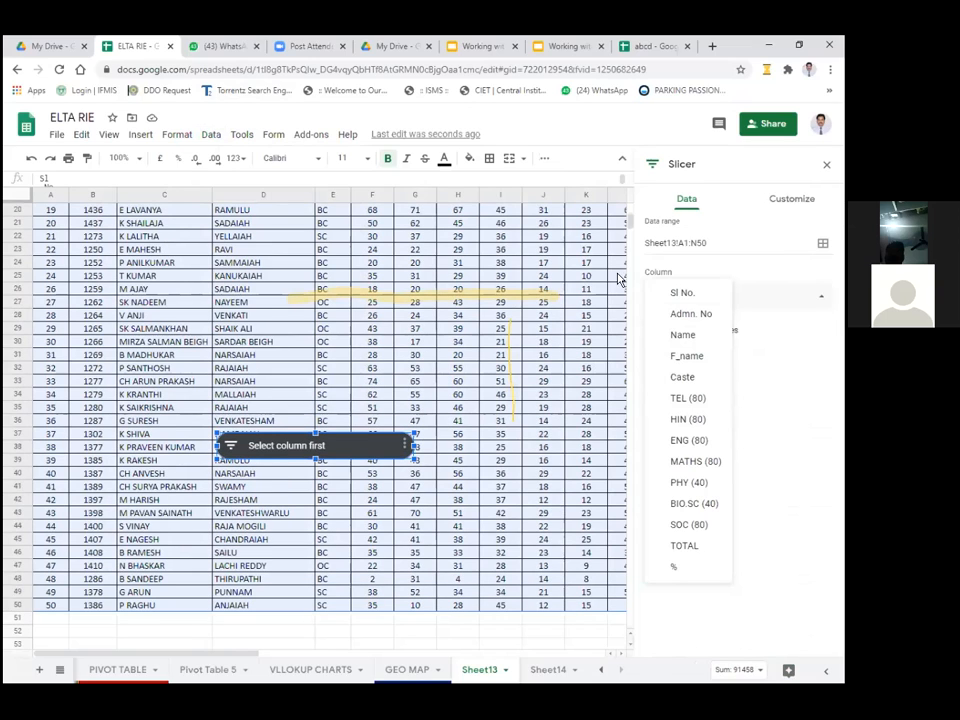
{"action": "left_click", "coordinate": [703, 316]}
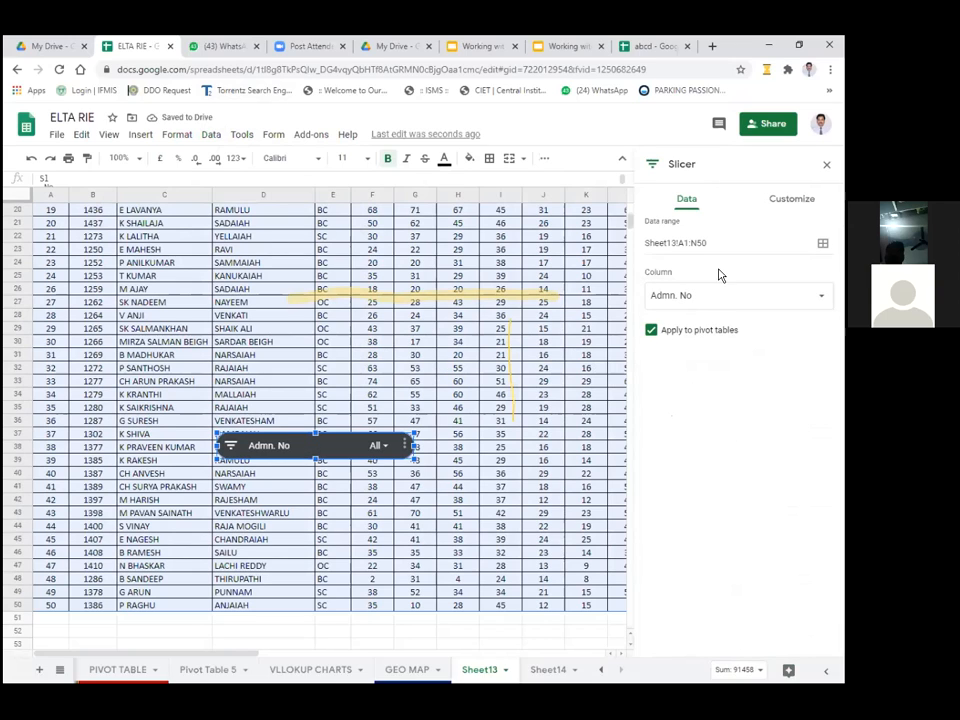
{"action": "left_click", "coordinate": [770, 199]}
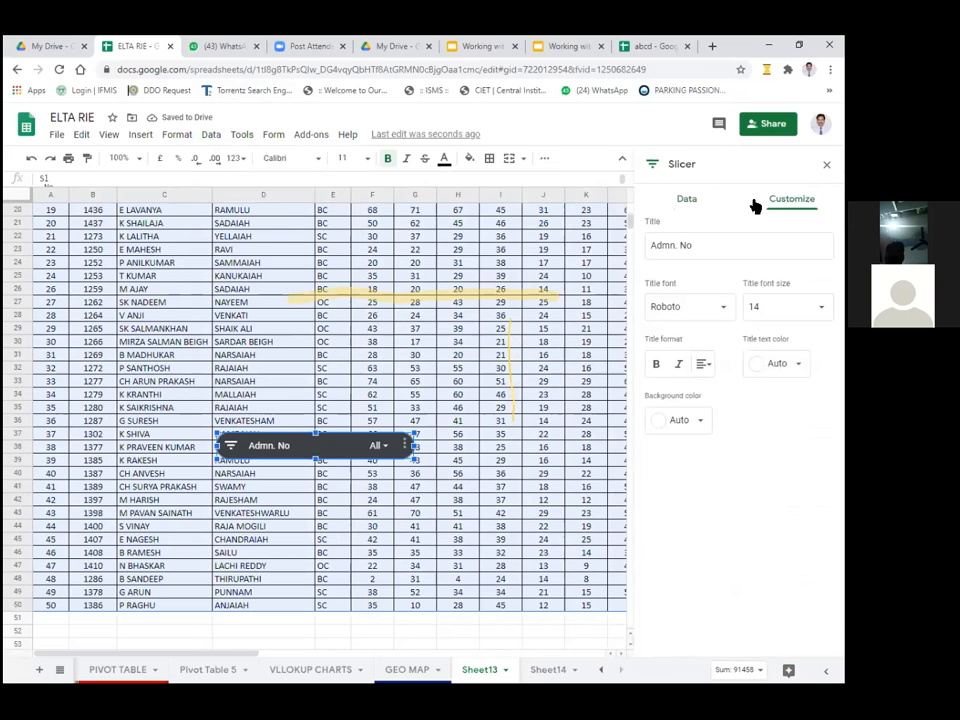
- Review the Admn. No slicer's data range and column, close its settings, and move the slicer up over rows 36 and 37
{"action": "left_click", "coordinate": [688, 200]}
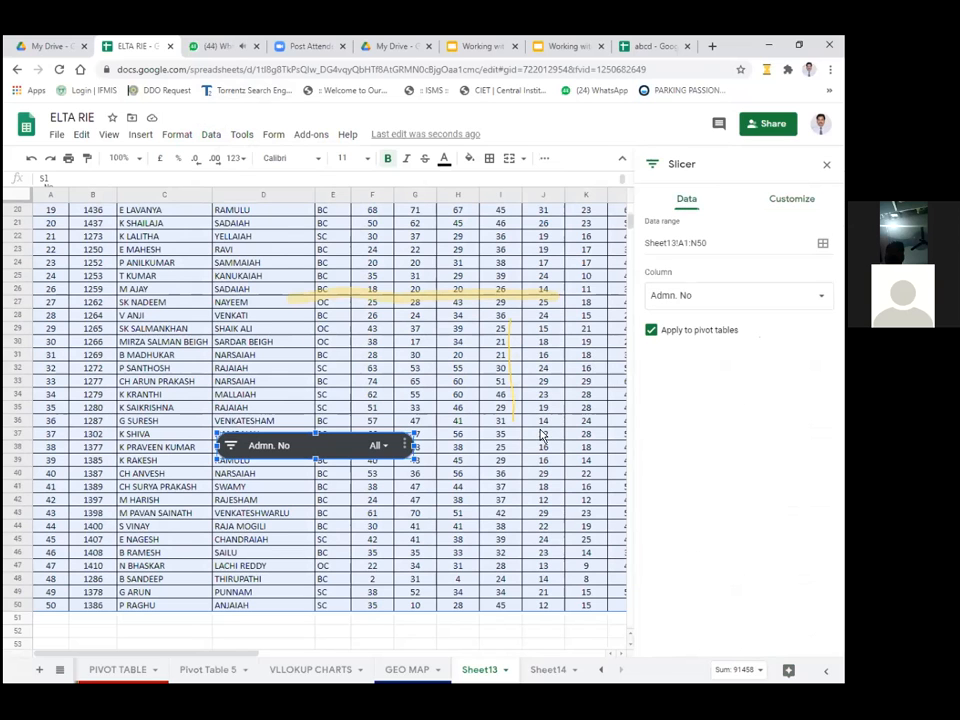
{"action": "scroll", "coordinate": [543, 431], "scroll_direction": "up", "scroll_amount": 7}
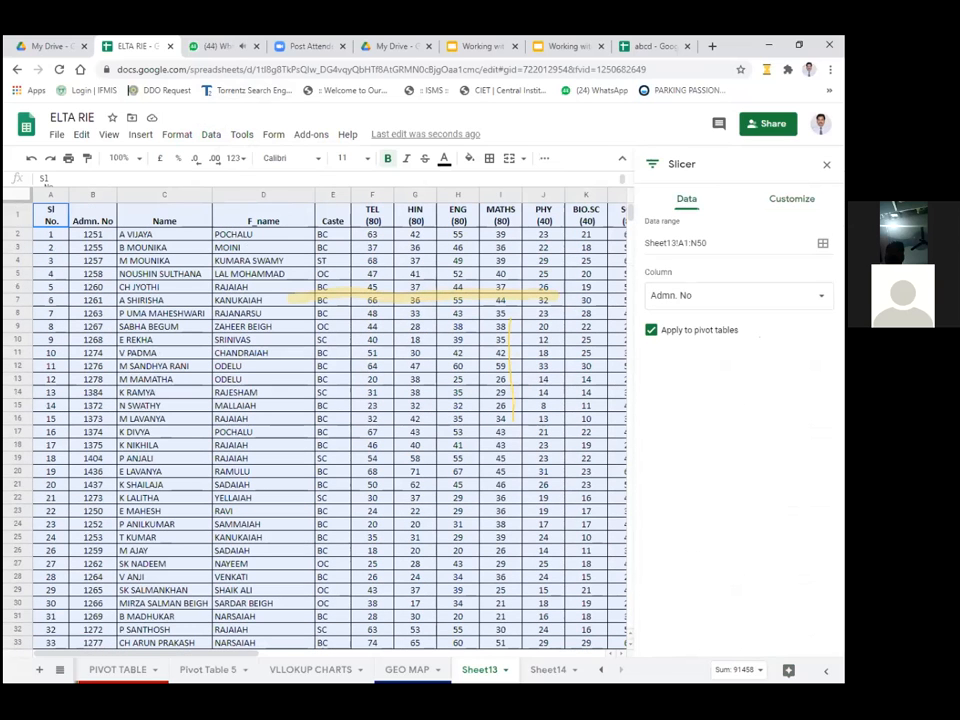
{"action": "left_click", "coordinate": [827, 165]}
{"action": "scroll", "coordinate": [512, 360], "scroll_direction": "down", "scroll_amount": 5}
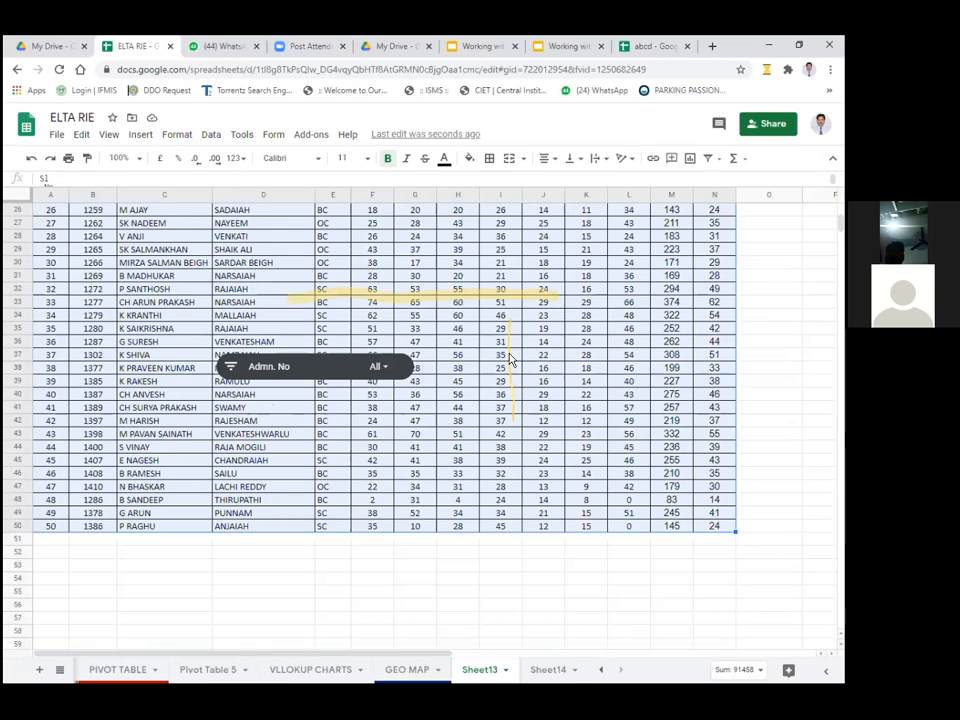
{"action": "left_click", "coordinate": [315, 371]}
{"action": "left_click_drag", "start_coordinate": [315, 371], "coordinate": [336, 358]}
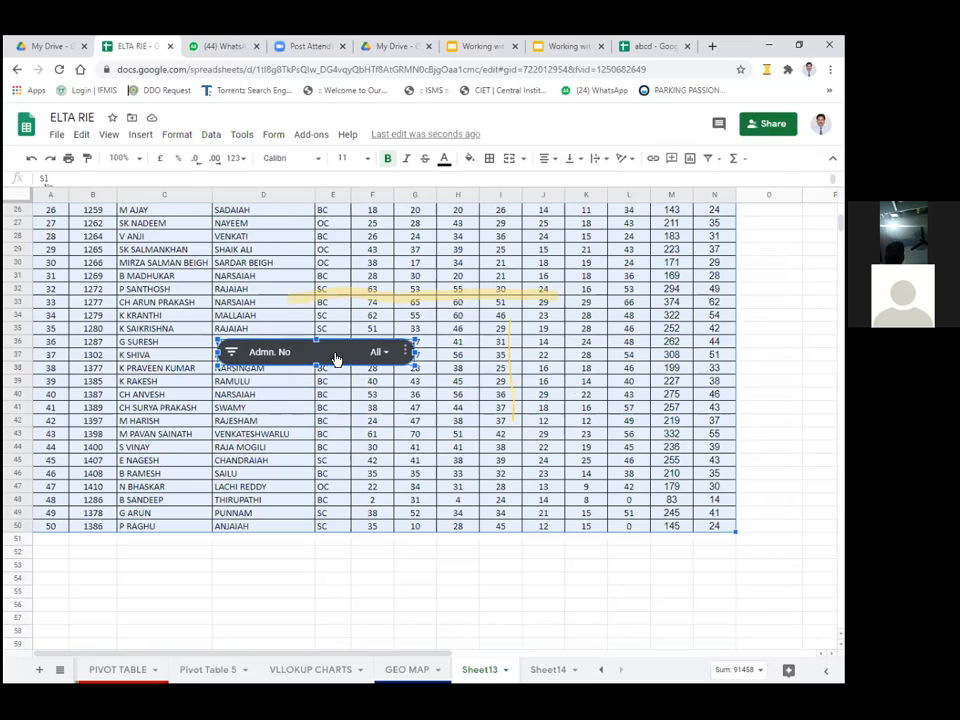
{"action": "left_click", "coordinate": [378, 354]}
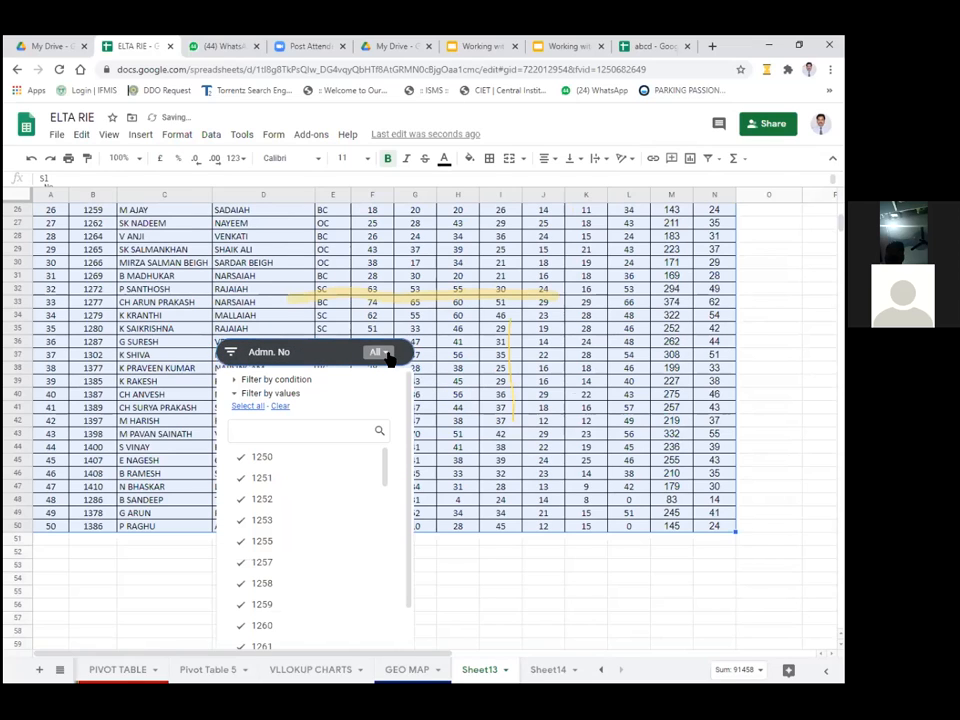
{"action": "left_click", "coordinate": [280, 406]}
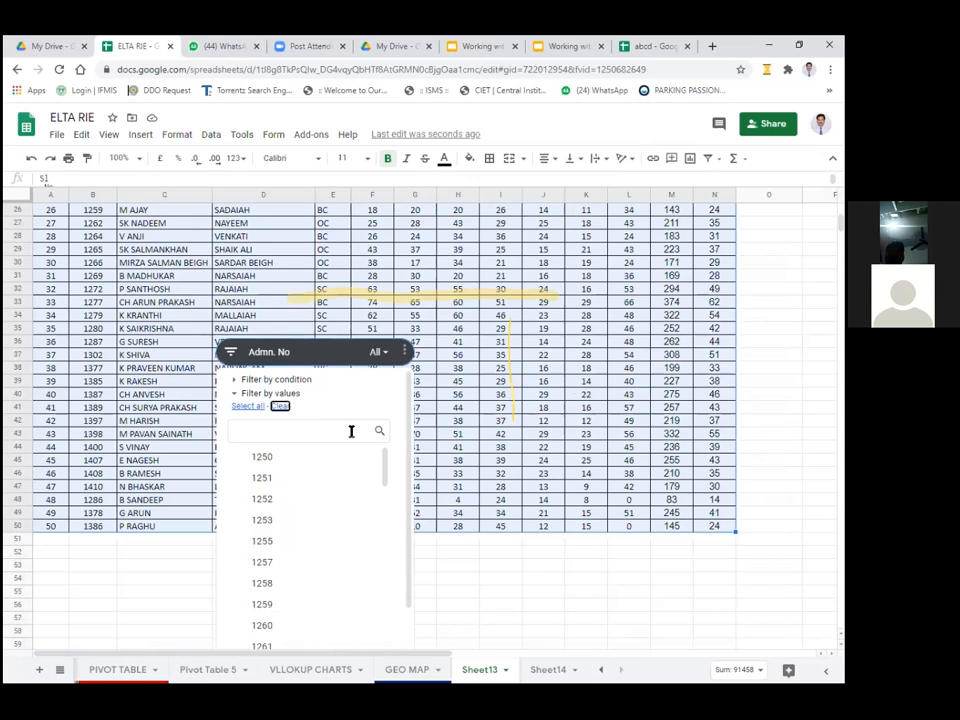
{"action": "scroll", "coordinate": [350, 418], "scroll_direction": "down", "scroll_amount": 2}
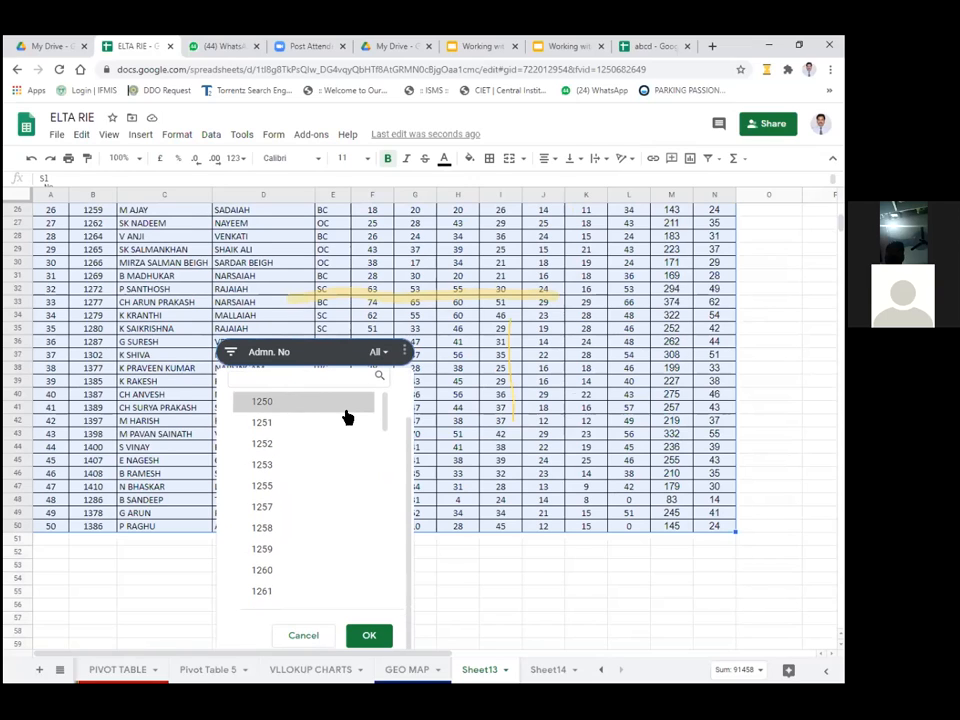
{"action": "left_click", "coordinate": [268, 489]}
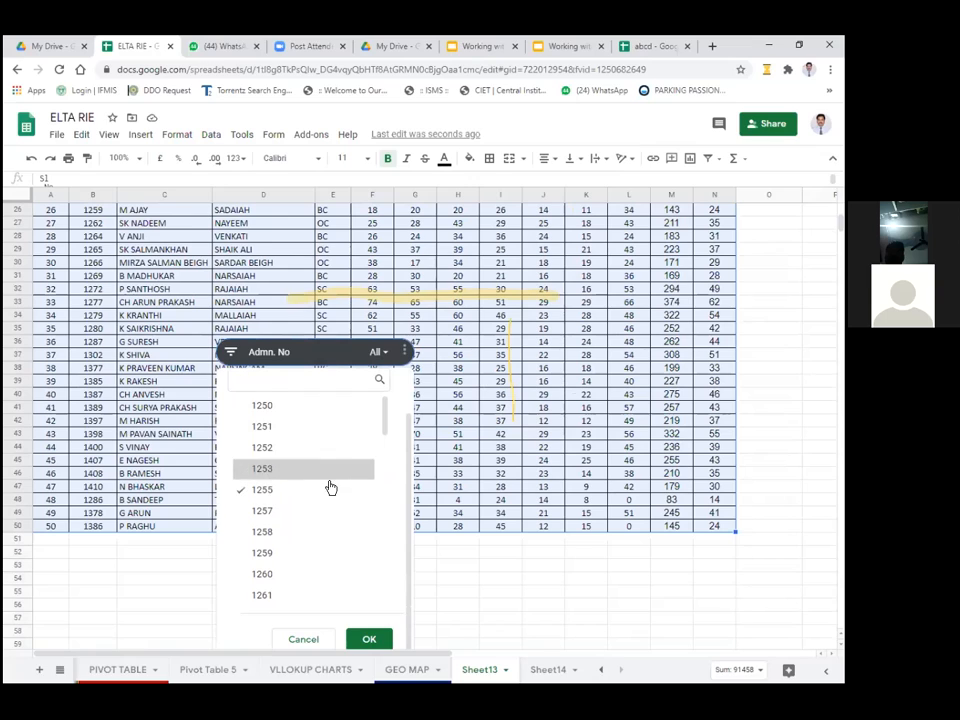
{"action": "scroll", "coordinate": [330, 480], "scroll_direction": "down", "scroll_amount": 2}
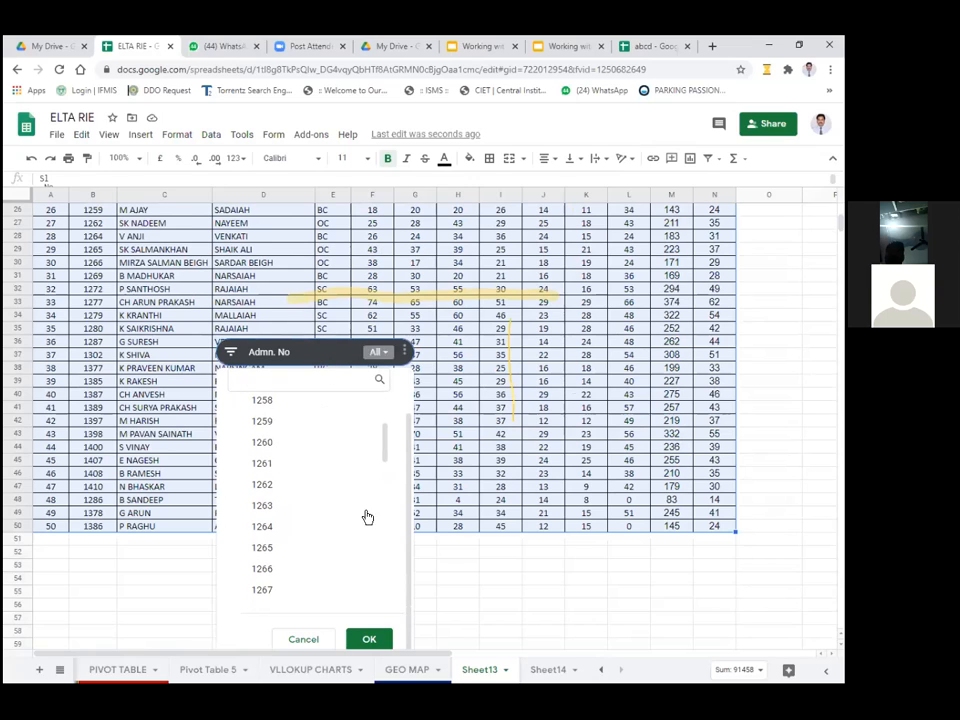
{"action": "scroll", "coordinate": [364, 512], "scroll_direction": "down", "scroll_amount": 3}
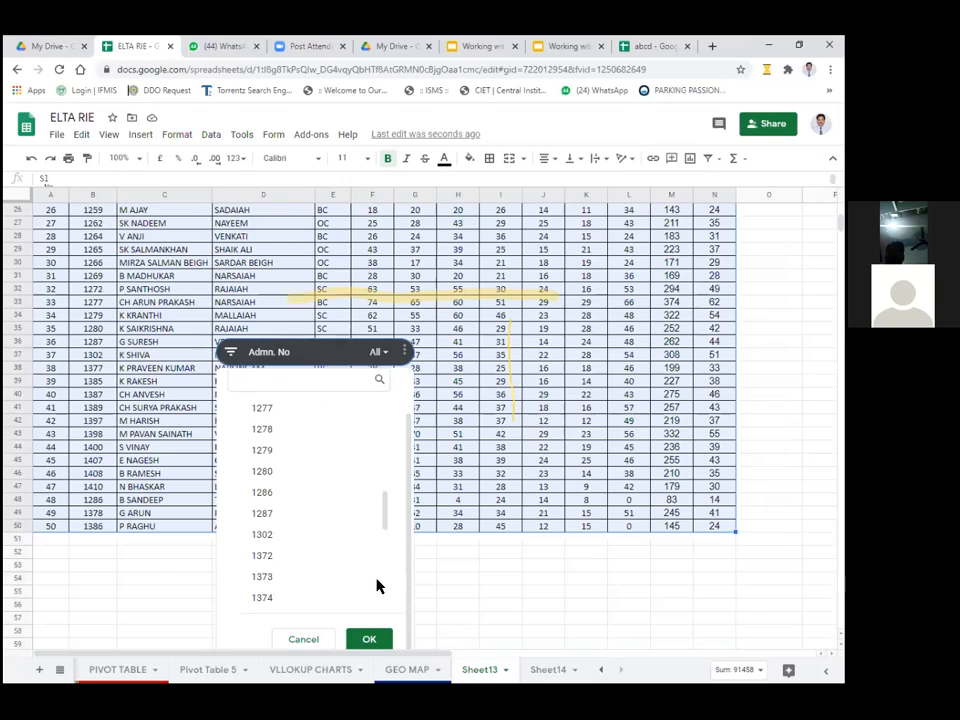
{"action": "scroll", "coordinate": [362, 458], "scroll_direction": "up", "scroll_amount": 5}
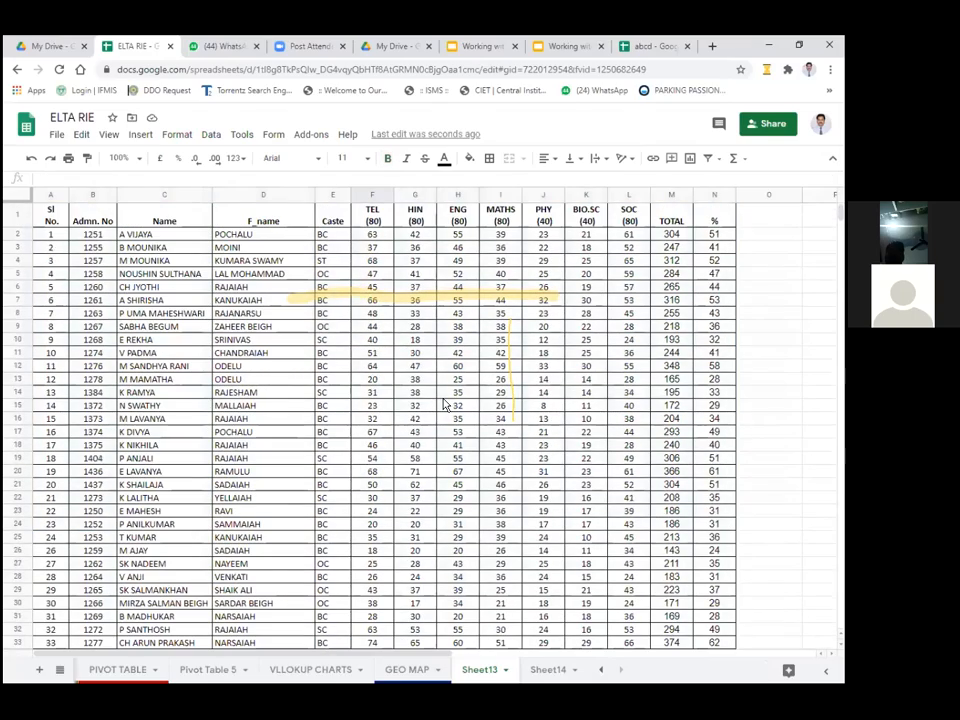
- Filter the marks table with the Admn. No slicer so that only the admission number of Sl No. 34 is selected
{"action": "scroll", "coordinate": [445, 404], "scroll_direction": "down", "scroll_amount": 4}
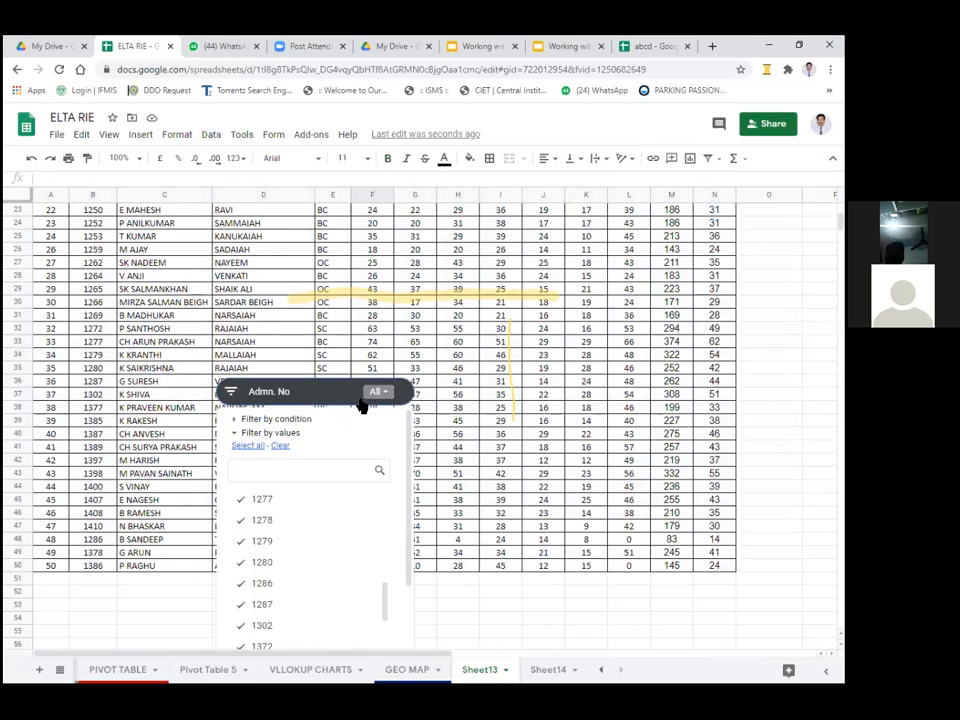
{"action": "left_click", "coordinate": [280, 446]}
{"action": "left_click", "coordinate": [266, 541]}
{"action": "scroll", "coordinate": [433, 591], "scroll_direction": "down", "scroll_amount": 2}
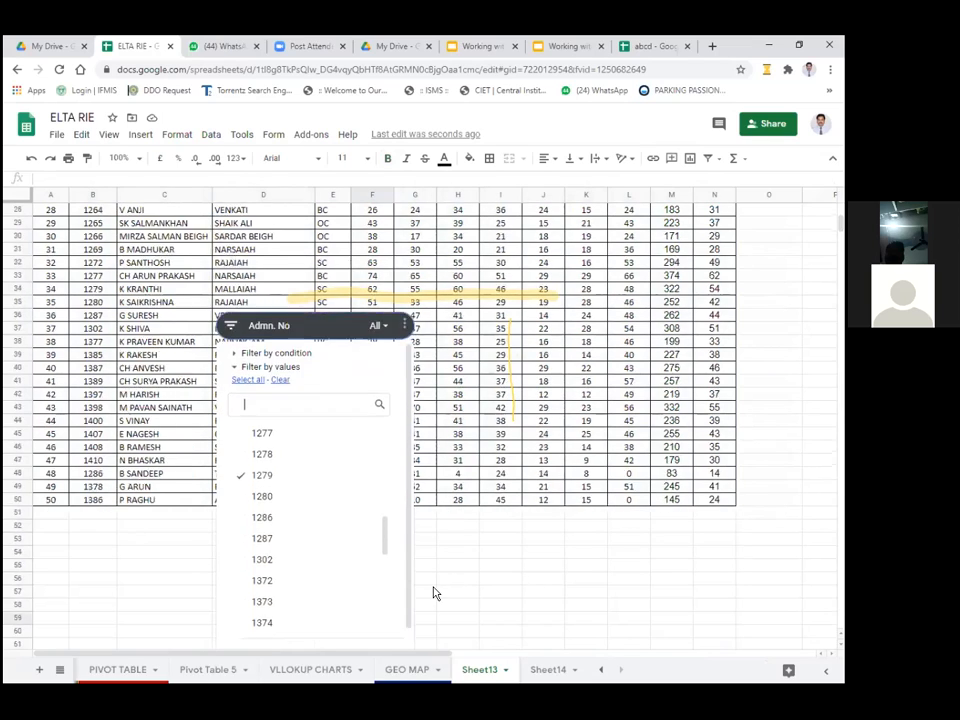
{"action": "left_click", "coordinate": [380, 597]}
{"action": "scroll", "coordinate": [358, 474], "scroll_direction": "up", "scroll_amount": 1}
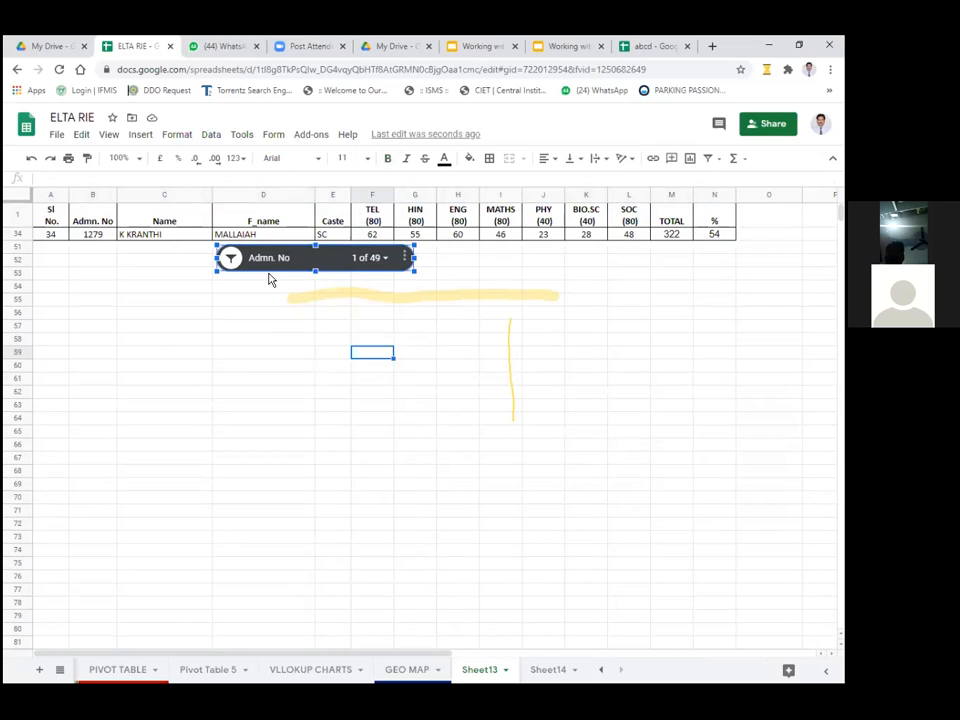
- Move the slicer to rows 57–58 under columns C to E and filter it to only the admission number of Sl No. 37
{"action": "left_click_drag", "start_coordinate": [275, 268], "coordinate": [186, 352]}
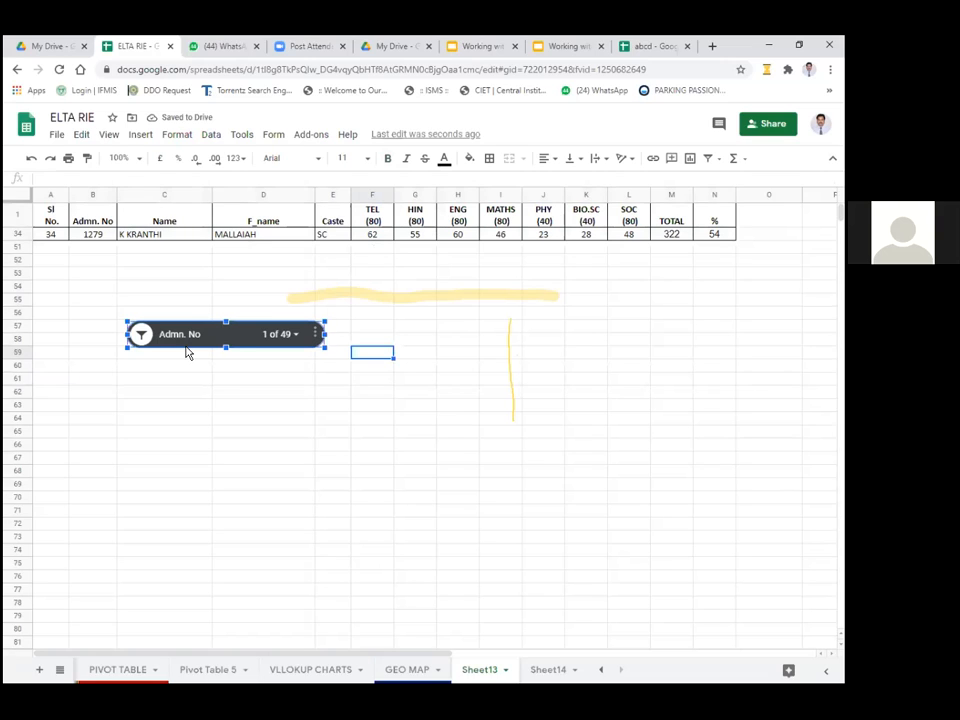
{"action": "left_click", "coordinate": [287, 334]}
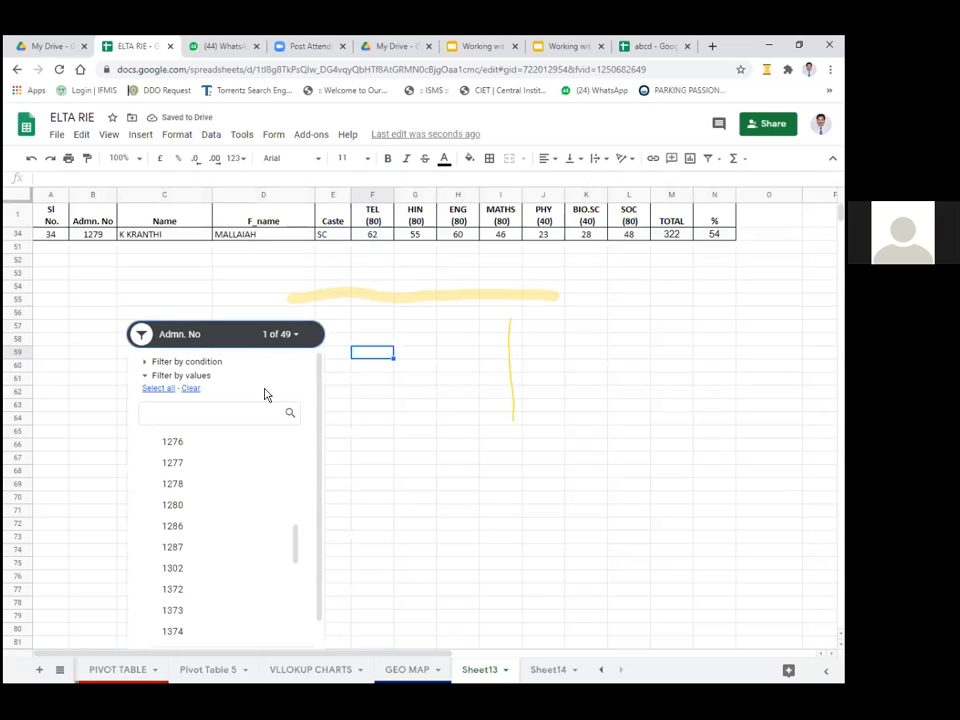
{"action": "left_click", "coordinate": [188, 390]}
{"action": "left_click", "coordinate": [174, 569]}
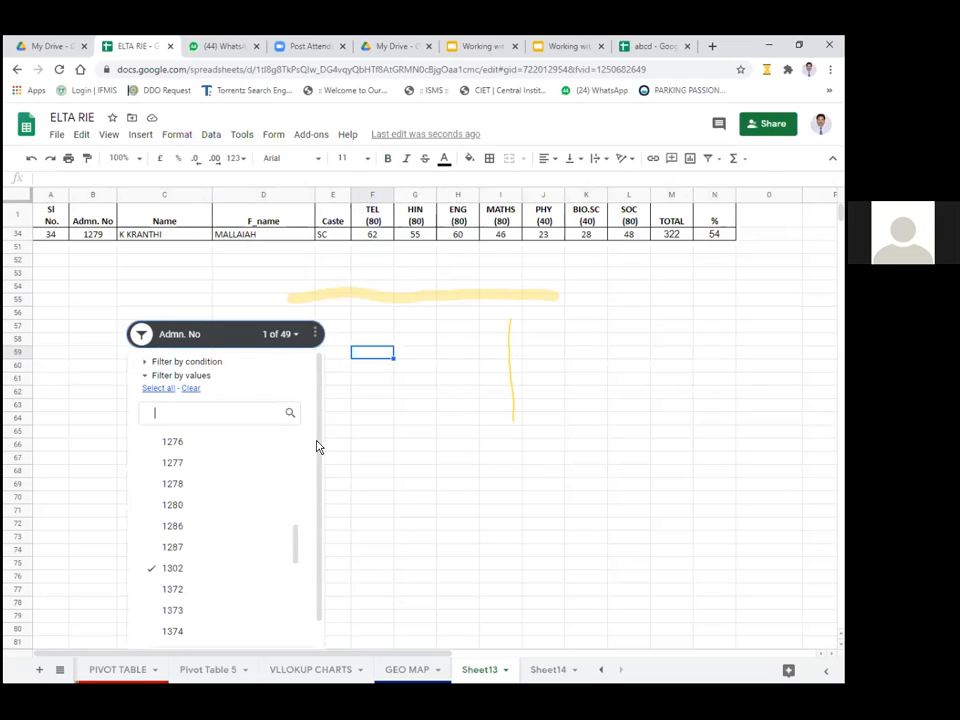
{"action": "scroll", "coordinate": [273, 498], "scroll_direction": "down", "scroll_amount": 3}
{"action": "scroll", "coordinate": [587, 499], "scroll_direction": "down", "scroll_amount": 5}
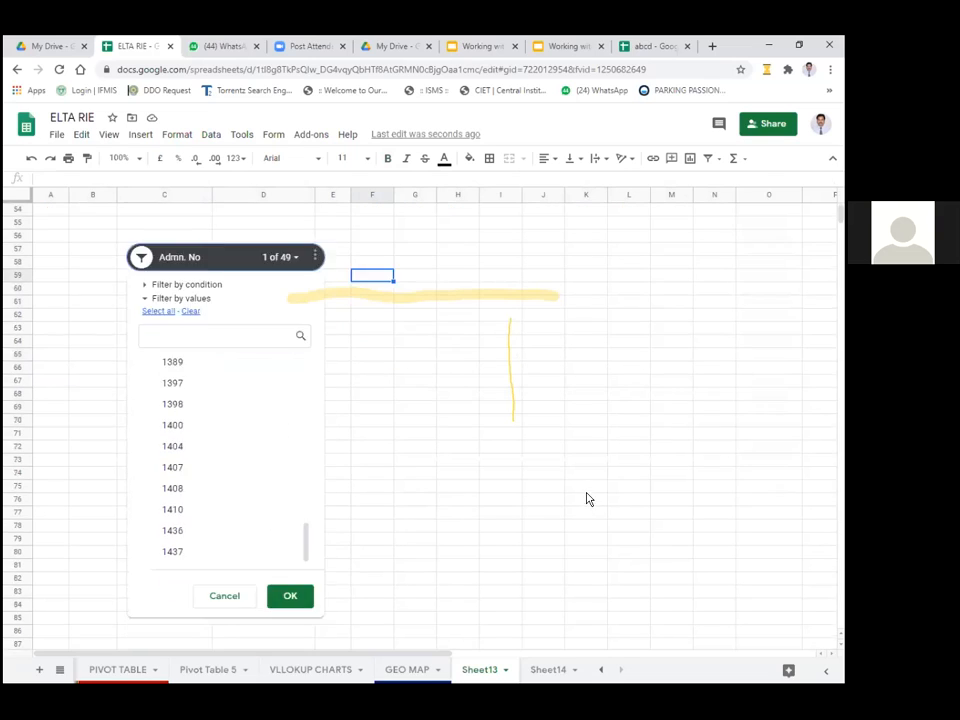
{"action": "left_click", "coordinate": [310, 464]}
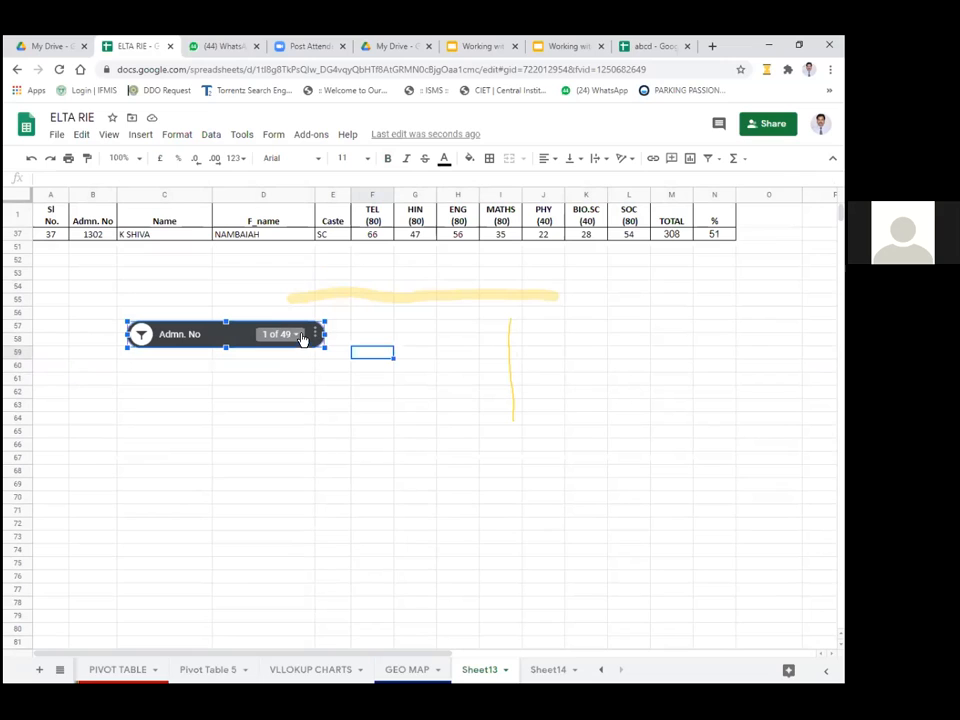
- Move the Admn. No slicer below columns G to K at about row 54 and select all of its values
{"action": "left_click_drag", "start_coordinate": [240, 336], "coordinate": [615, 271]}
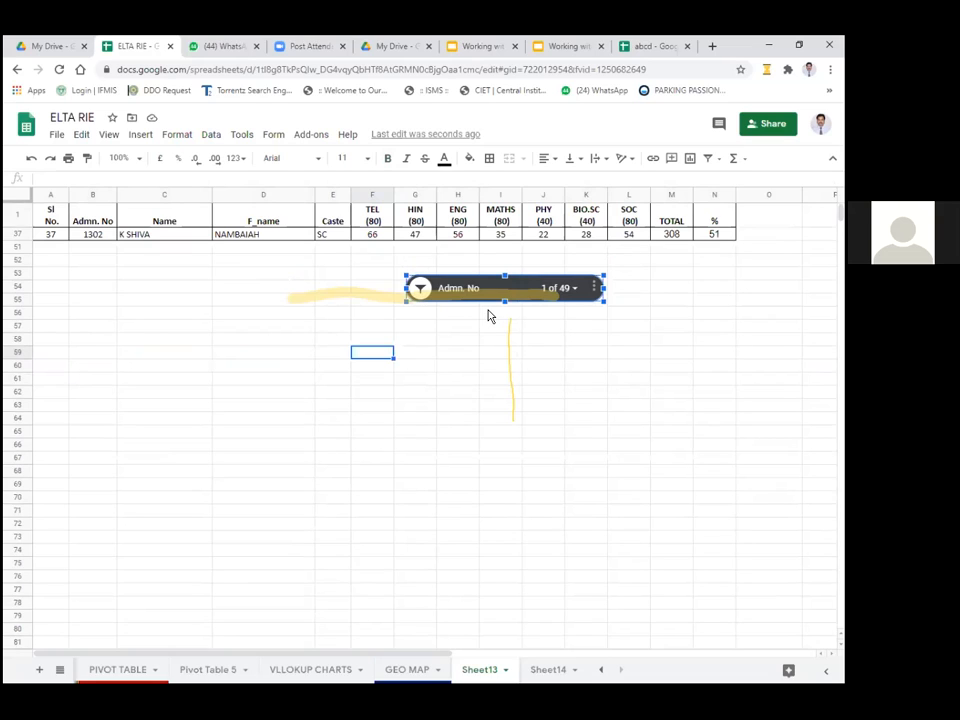
{"action": "left_click", "coordinate": [577, 290]}
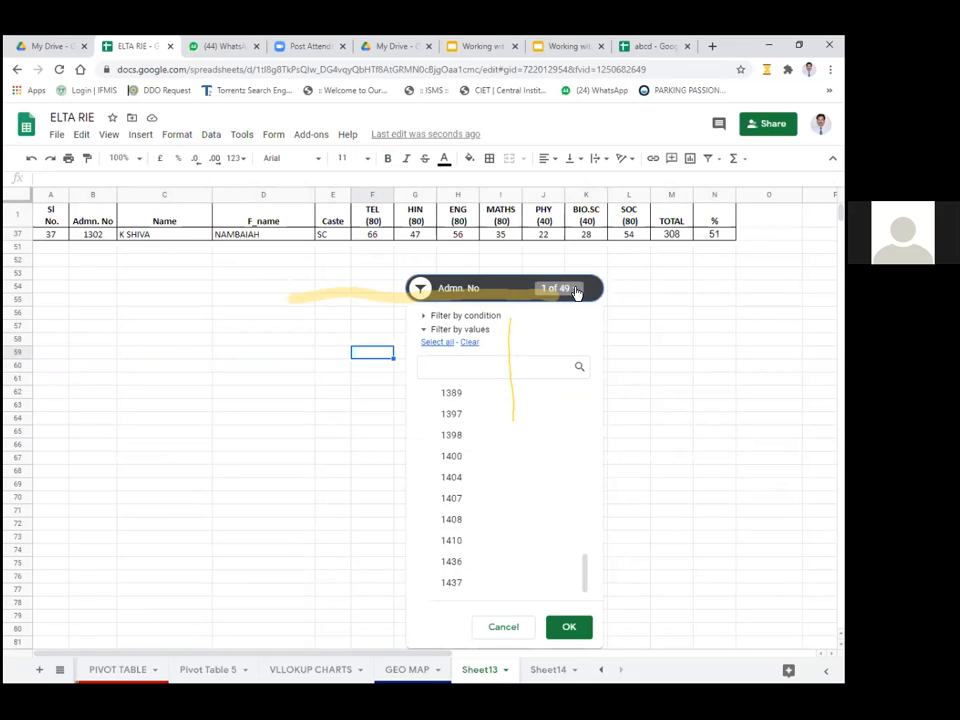
{"action": "left_click", "coordinate": [446, 343]}
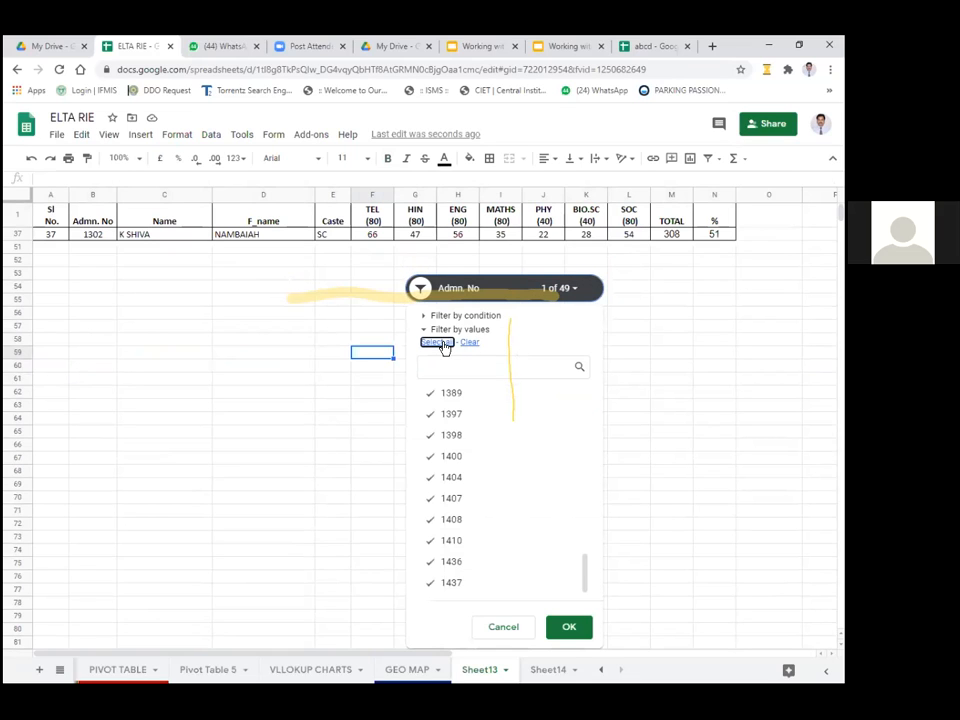
{"action": "left_click", "coordinate": [569, 626]}
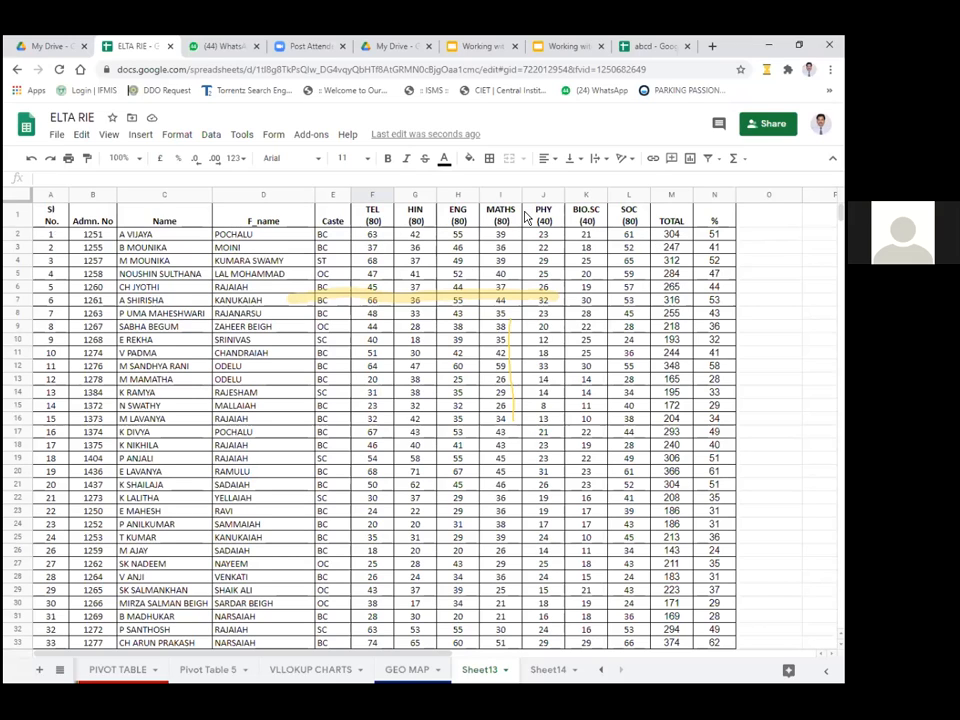
- Insert a column chart of the subject marks in F1:L50 and move it to the sheet's left edge, starting at about row 39
{"action": "left_click_drag", "start_coordinate": [378, 220], "coordinate": [650, 492]}
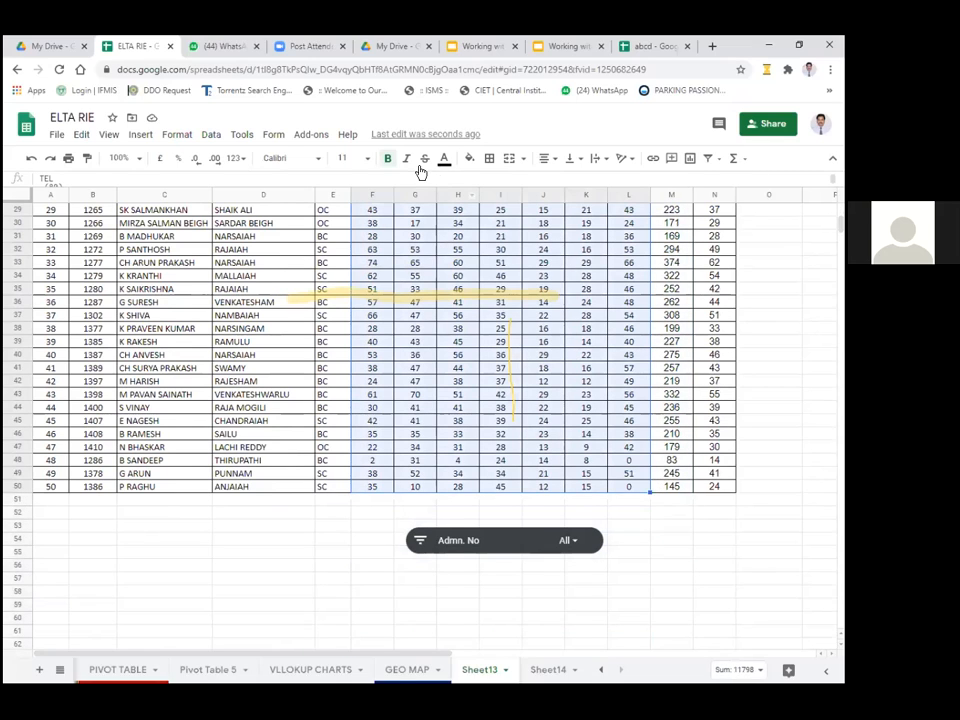
{"action": "left_click", "coordinate": [143, 136]}
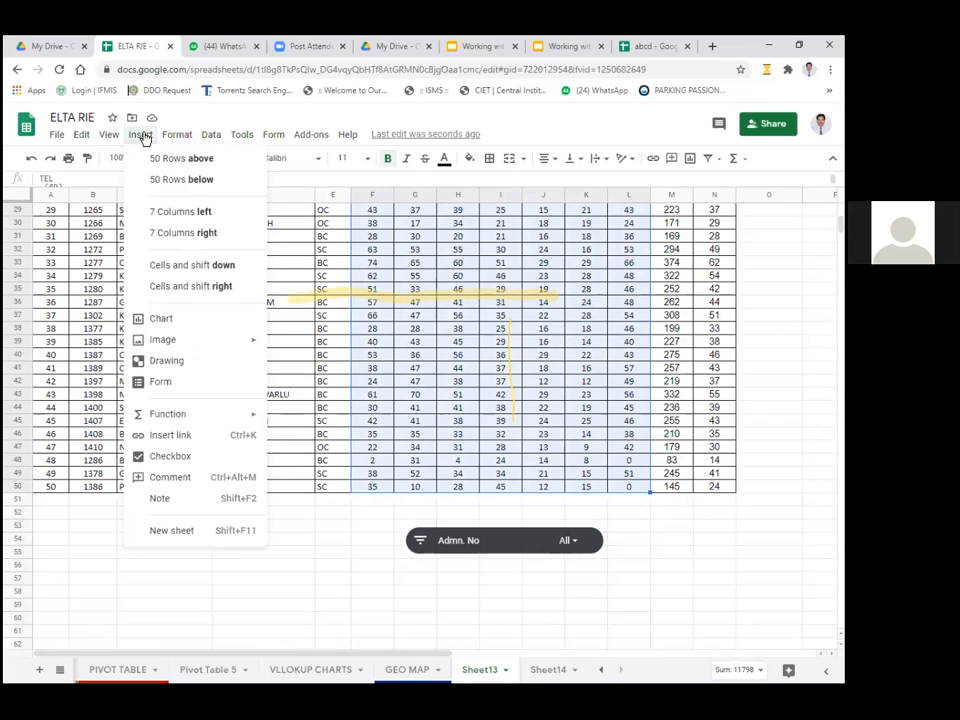
{"action": "left_click", "coordinate": [184, 325]}
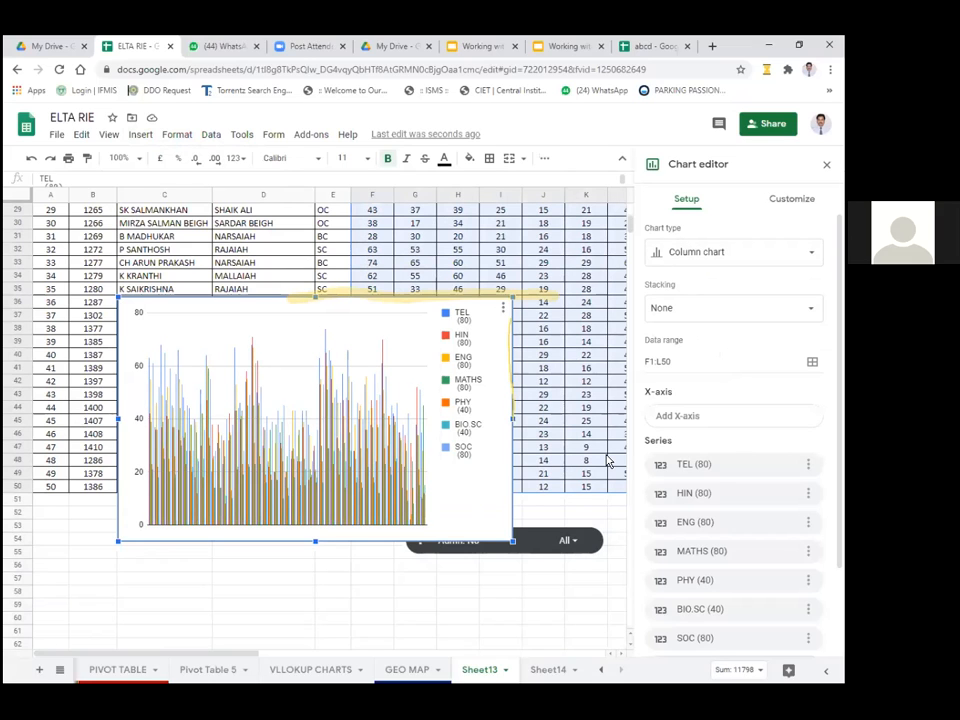
{"action": "left_click", "coordinate": [187, 567]}
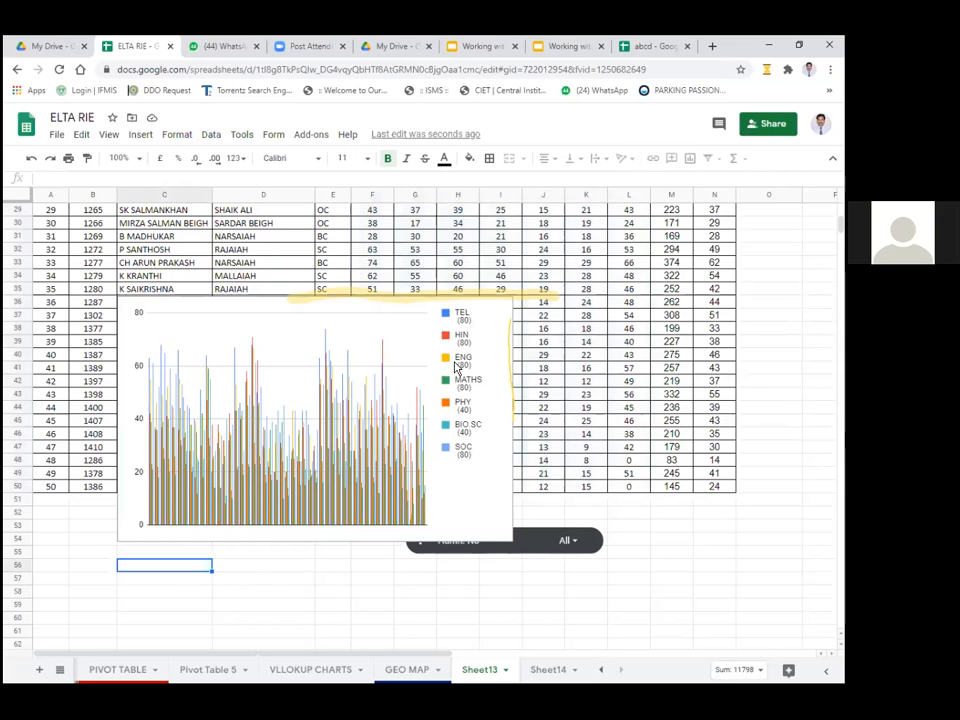
{"action": "left_click_drag", "start_coordinate": [404, 318], "coordinate": [263, 359]}
- Insert a chart from the student totals in M2:M50
{"action": "scroll", "coordinate": [639, 430], "scroll_direction": "up", "scroll_amount": 5}
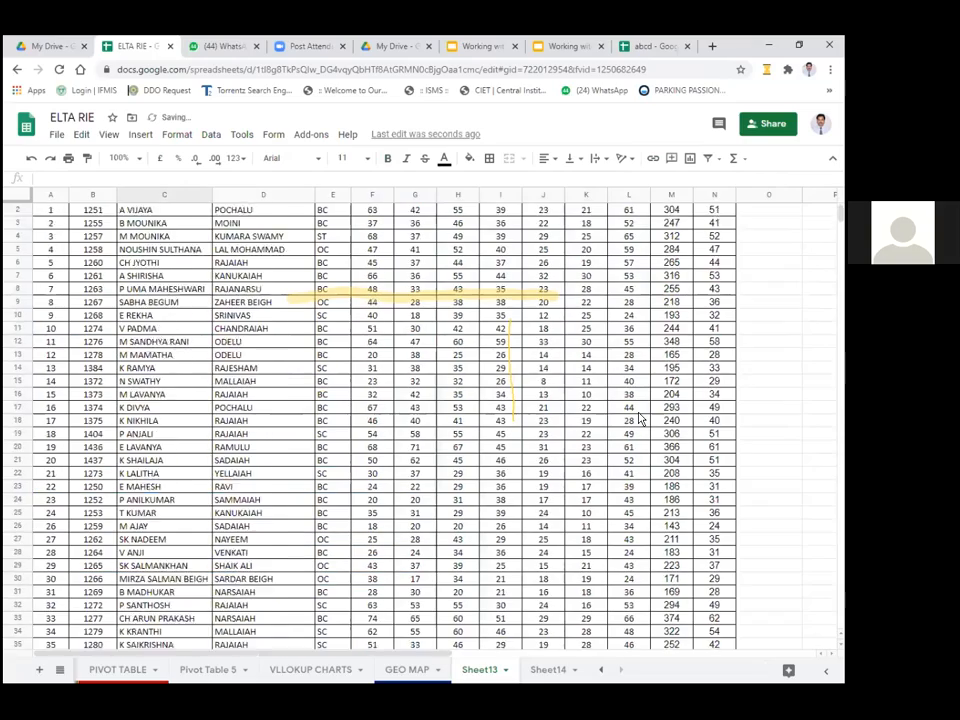
{"action": "scroll", "coordinate": [639, 420], "scroll_direction": "up", "scroll_amount": 1}
{"action": "left_click", "coordinate": [678, 235]}
{"action": "left_click_drag", "start_coordinate": [695, 455], "coordinate": [671, 489]}
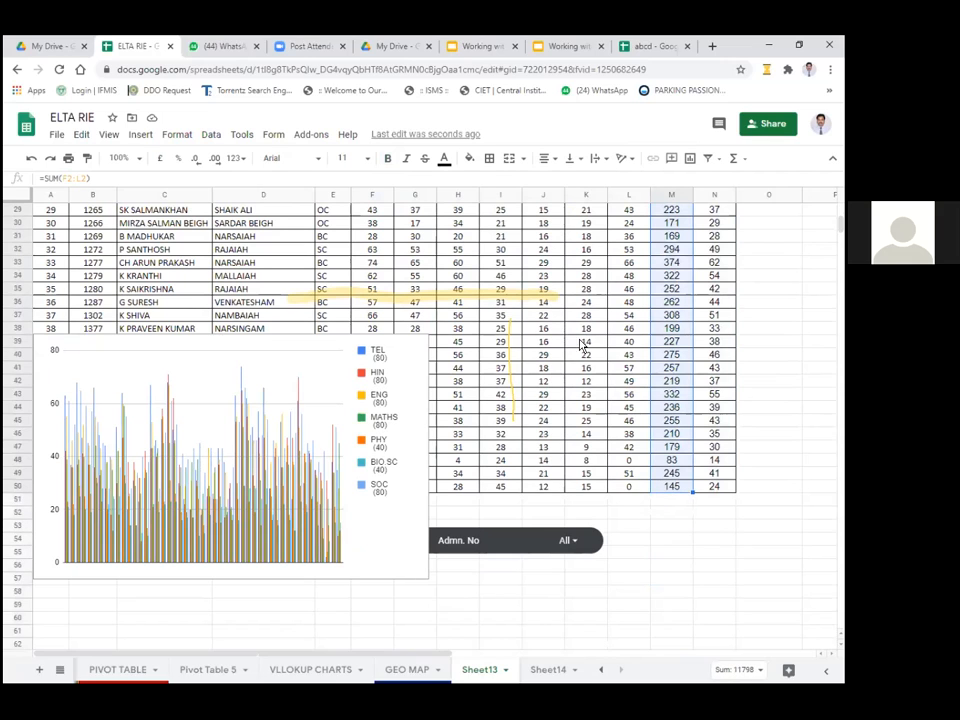
{"action": "left_click", "coordinate": [145, 135]}
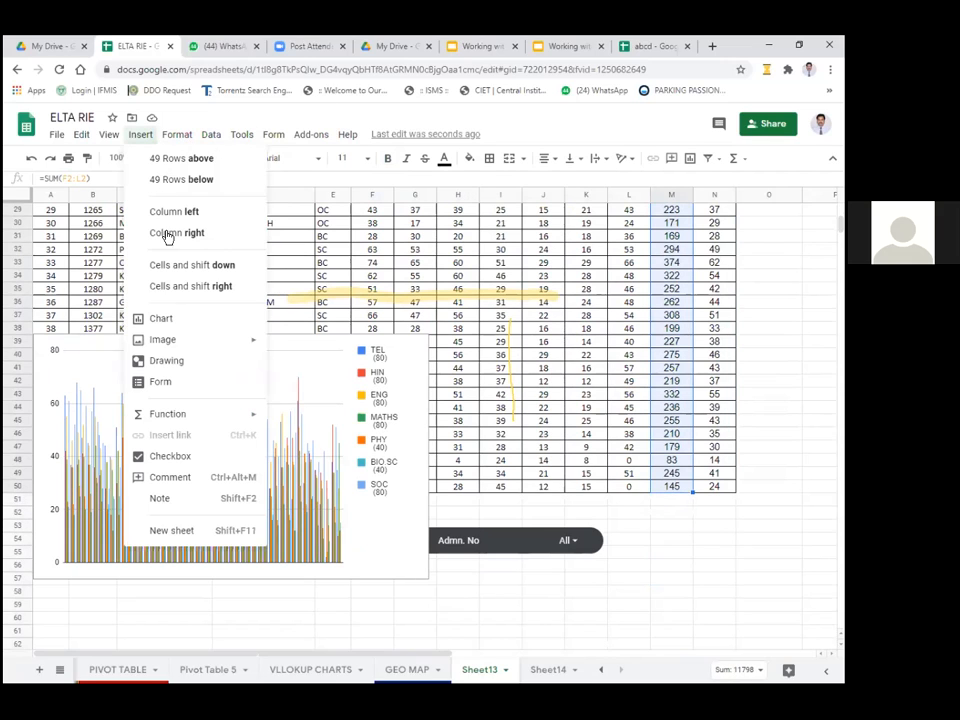
{"action": "left_click", "coordinate": [165, 318]}
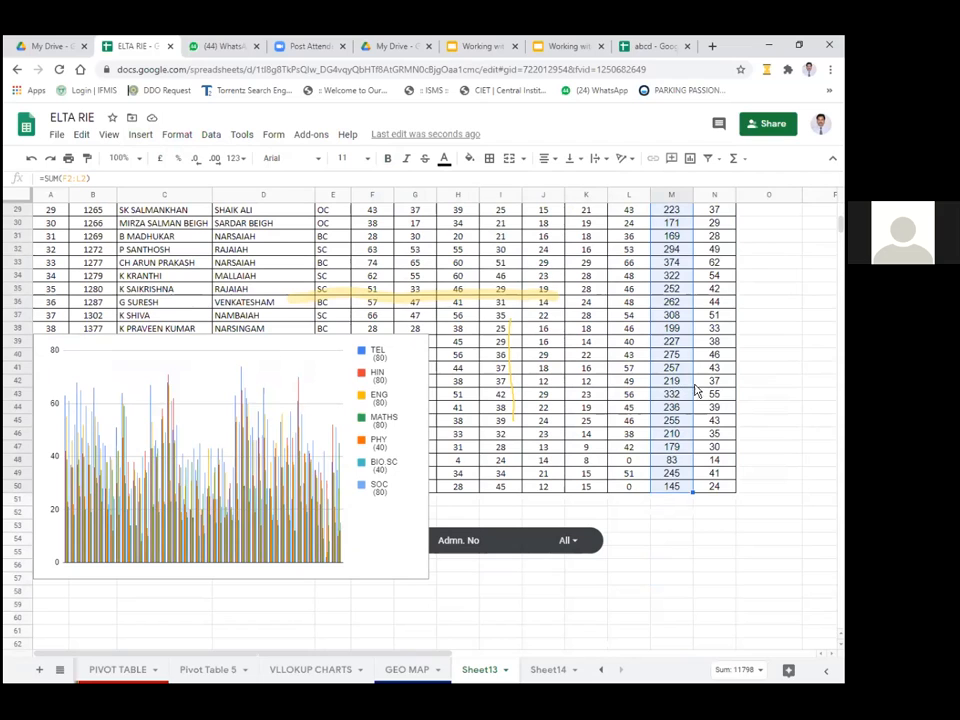
- Change the student totals chart for M2:M50 from a column chart to a gauge chart
{"action": "left_click", "coordinate": [686, 254]}
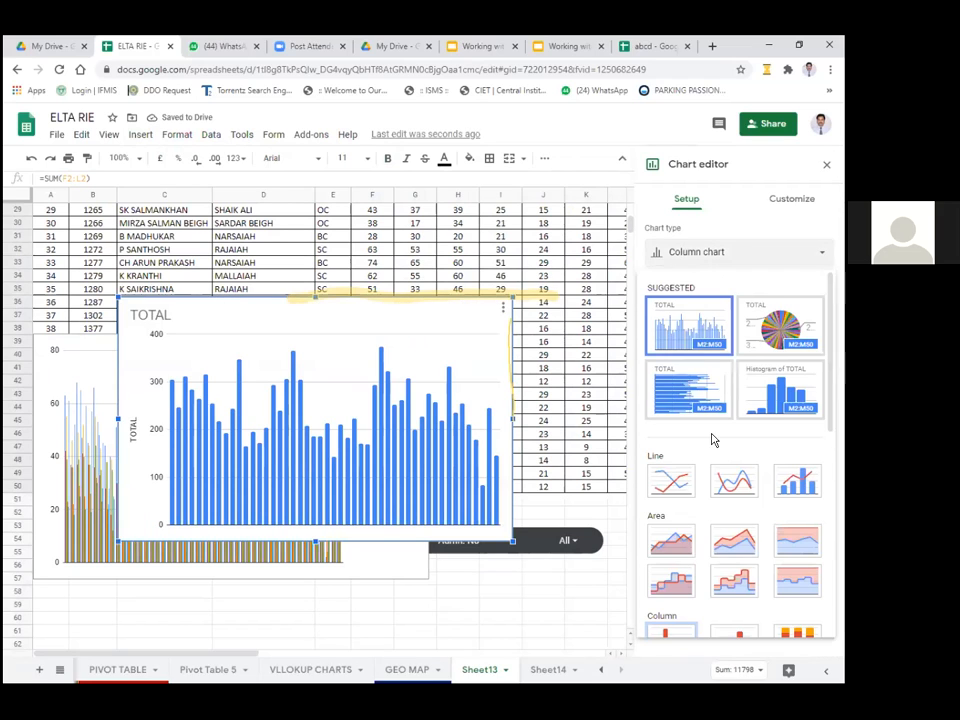
{"action": "scroll", "coordinate": [690, 430], "scroll_direction": "down", "scroll_amount": 10}
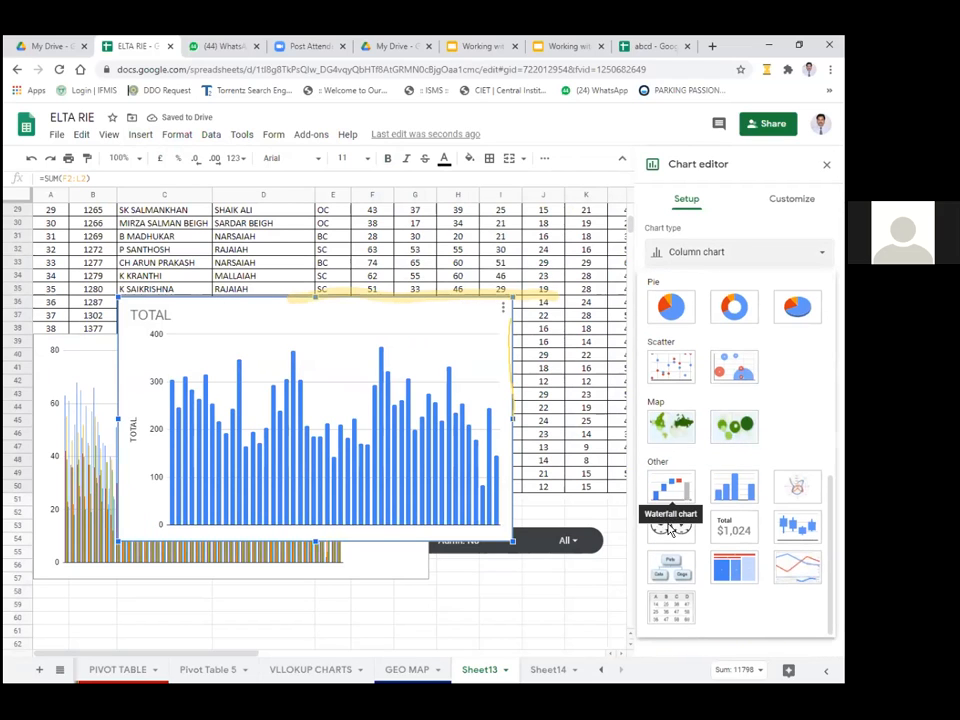
{"action": "left_click", "coordinate": [671, 530]}
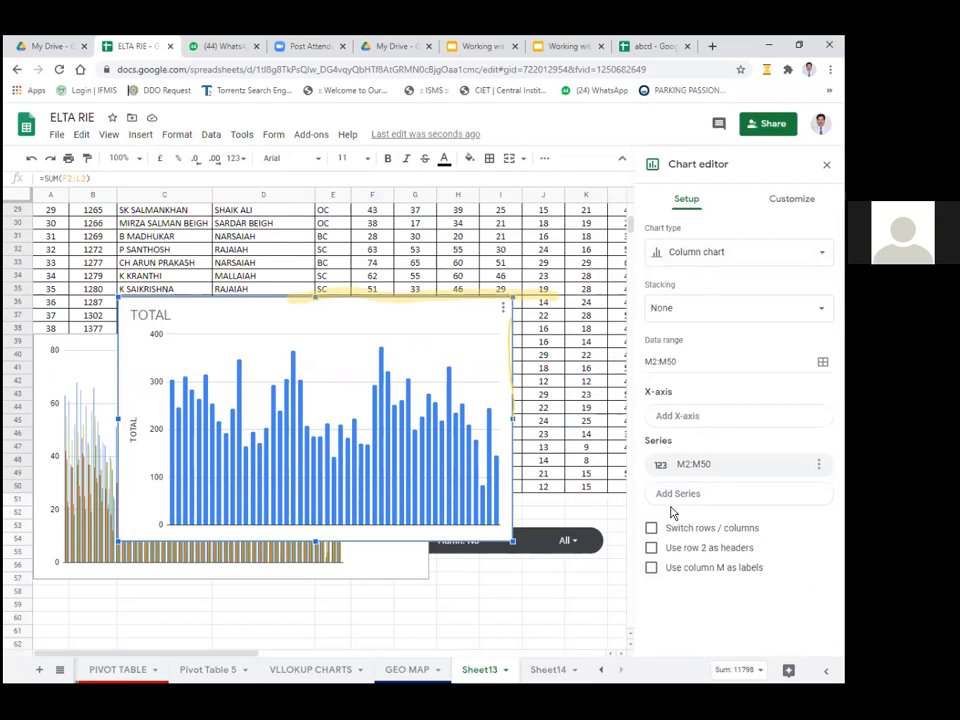
{"action": "left_click", "coordinate": [681, 254]}
{"action": "scroll", "coordinate": [700, 550], "scroll_direction": "down", "scroll_amount": 5}
{"action": "scroll", "coordinate": [698, 533], "scroll_direction": "down", "scroll_amount": 3}
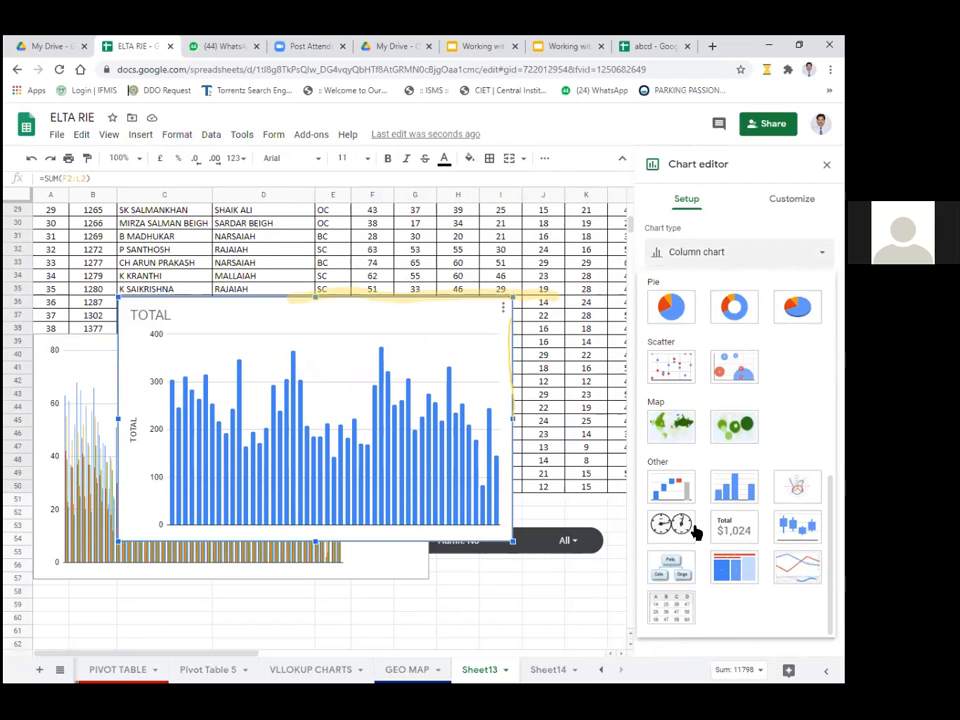
{"action": "left_click", "coordinate": [680, 526]}
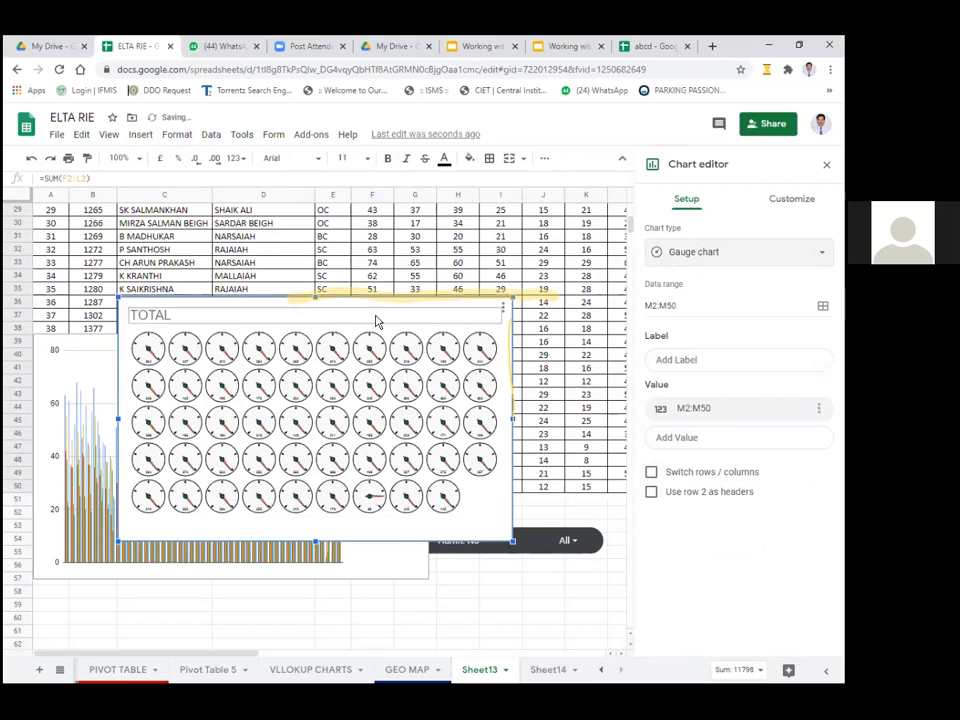
- Move and shrink the TOTAL gauge chart to cover about rows 36–48 under columns J to O
{"action": "left_click_drag", "start_coordinate": [349, 325], "coordinate": [466, 363]}
{"action": "left_click", "coordinate": [827, 165]}
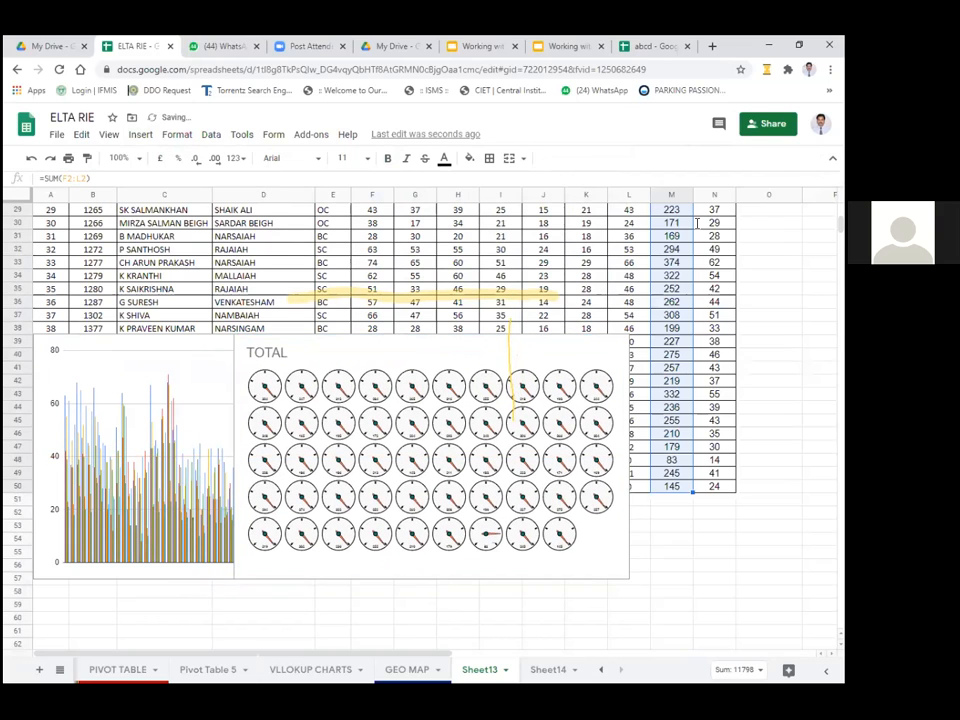
{"action": "left_click", "coordinate": [631, 345]}
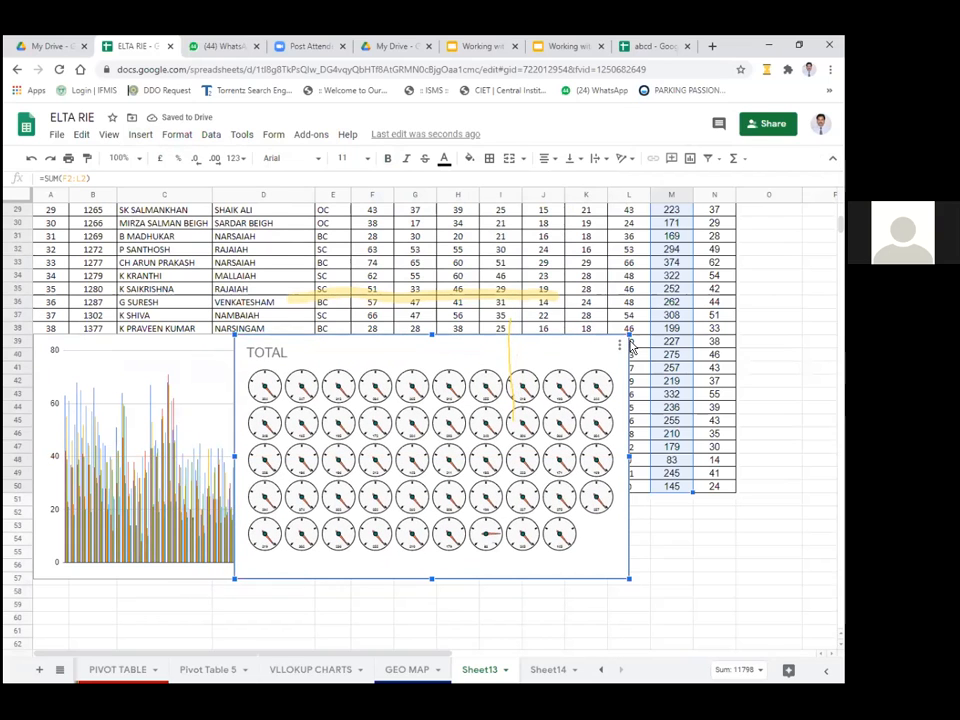
{"action": "left_click_drag", "start_coordinate": [625, 340], "coordinate": [720, 309]}
- Shrink the subject marks column chart and place it beside the gauge chart, over about rows 37–46 under columns E to I
{"action": "left_click", "coordinate": [397, 363]}
{"action": "left_click_drag", "start_coordinate": [429, 335], "coordinate": [238, 453]}
{"action": "left_click_drag", "start_coordinate": [130, 510], "coordinate": [395, 367]}
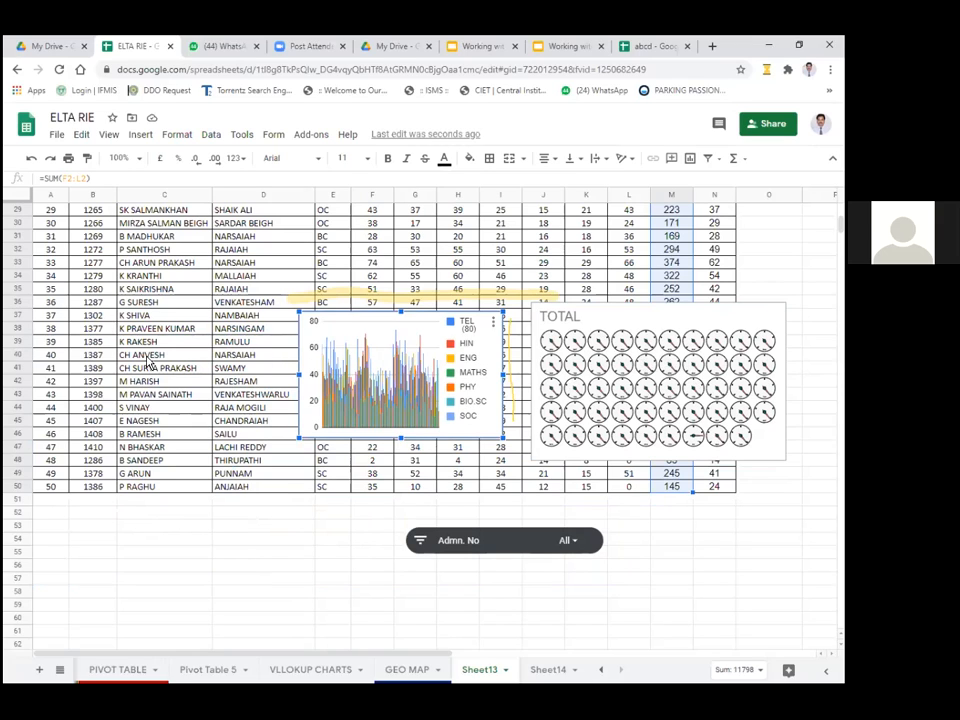
- Move the Admn. No slicer to rows 49–50 under columns C to F and try to filter it to the admission number of Sl No. 37
{"action": "left_click", "coordinate": [505, 543]}
{"action": "left_click_drag", "start_coordinate": [284, 517], "coordinate": [119, 474]}
{"action": "left_click", "coordinate": [282, 526]}
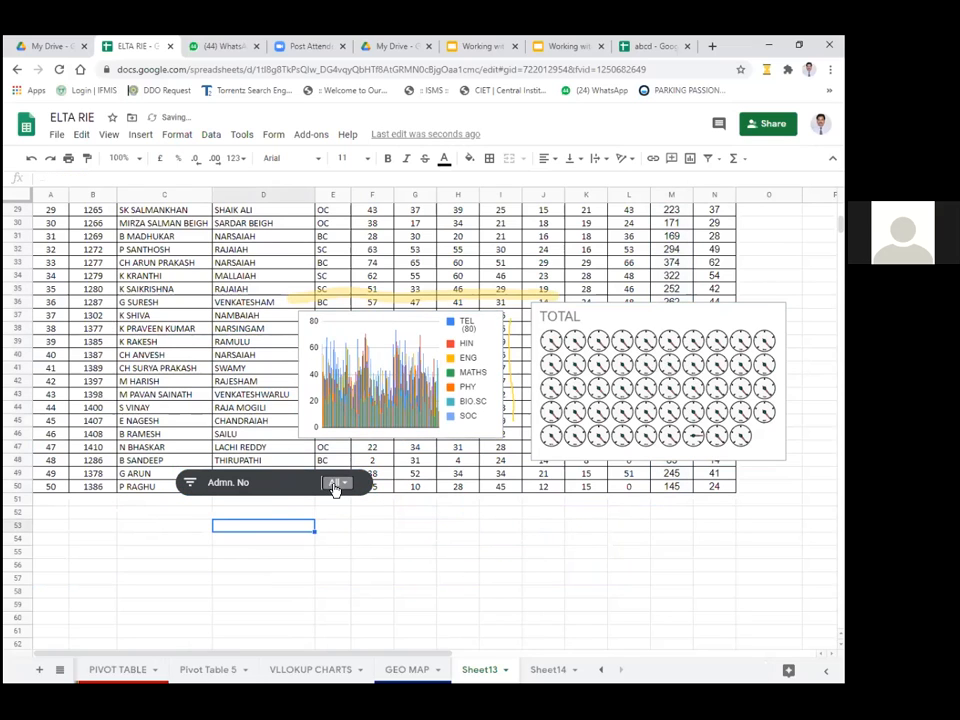
{"action": "left_click", "coordinate": [335, 485]}
{"action": "left_click", "coordinate": [240, 537]}
{"action": "left_click", "coordinate": [240, 564]}
{"action": "type", "text": "1302"}
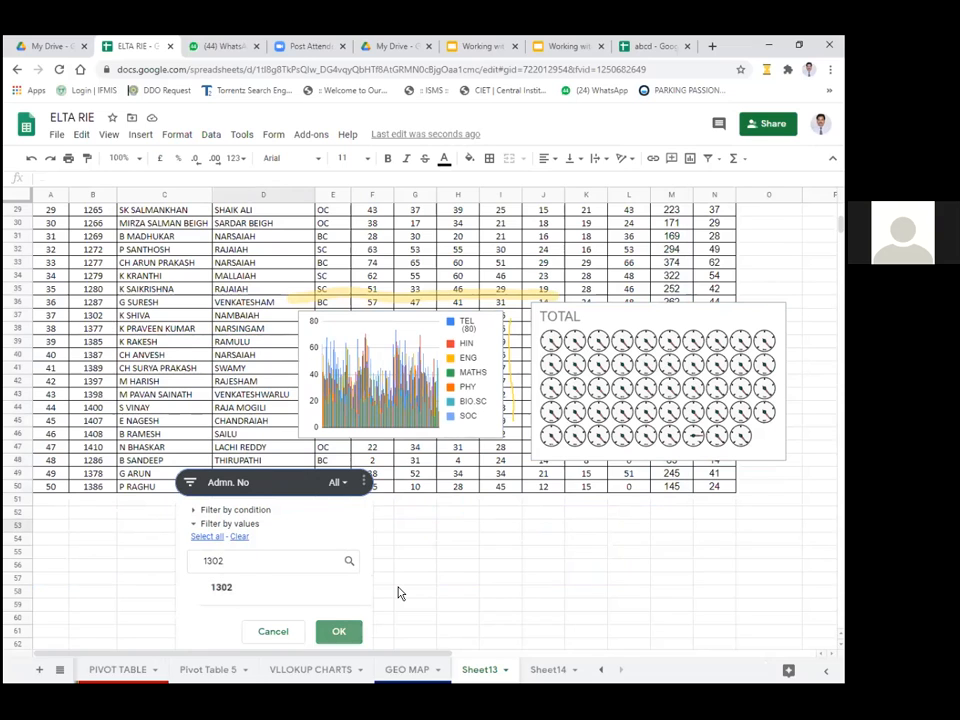
{"action": "key", "text": "Return"}
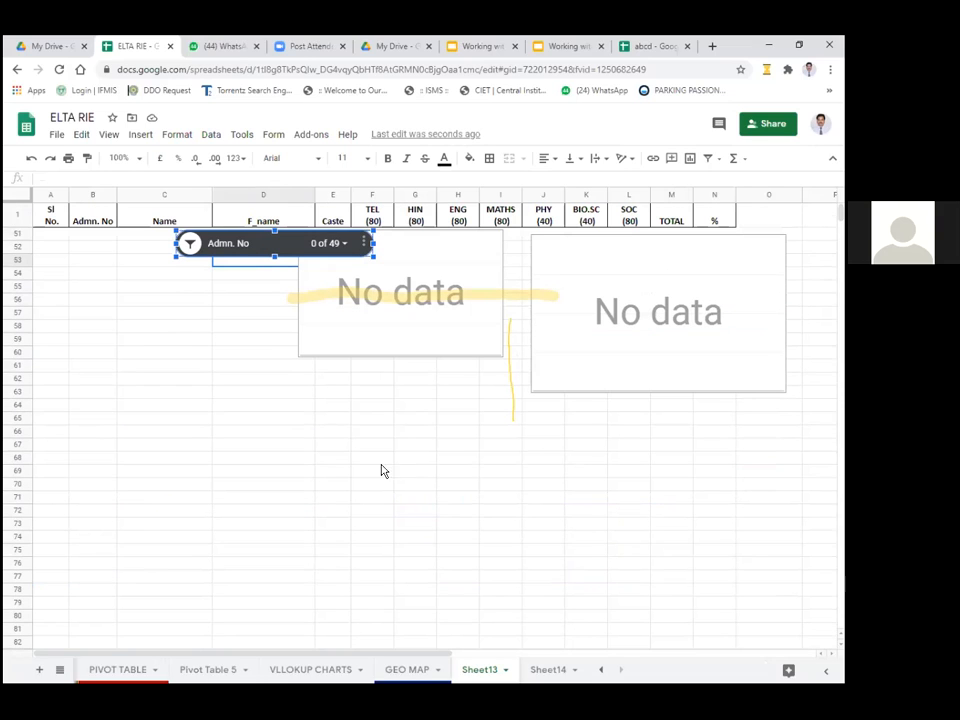
- Move the Admn. No slicer down to about row 64 and apply it with all of its values selected
{"action": "left_click_drag", "start_coordinate": [271, 250], "coordinate": [249, 433]}
{"action": "left_click", "coordinate": [325, 408]}
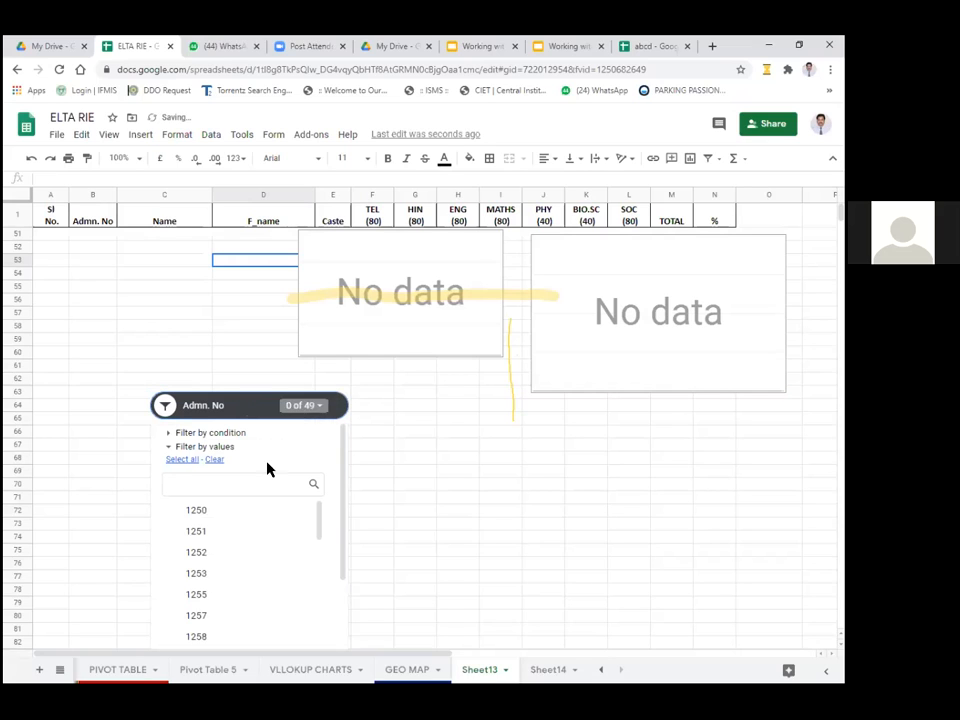
{"action": "left_click", "coordinate": [220, 486]}
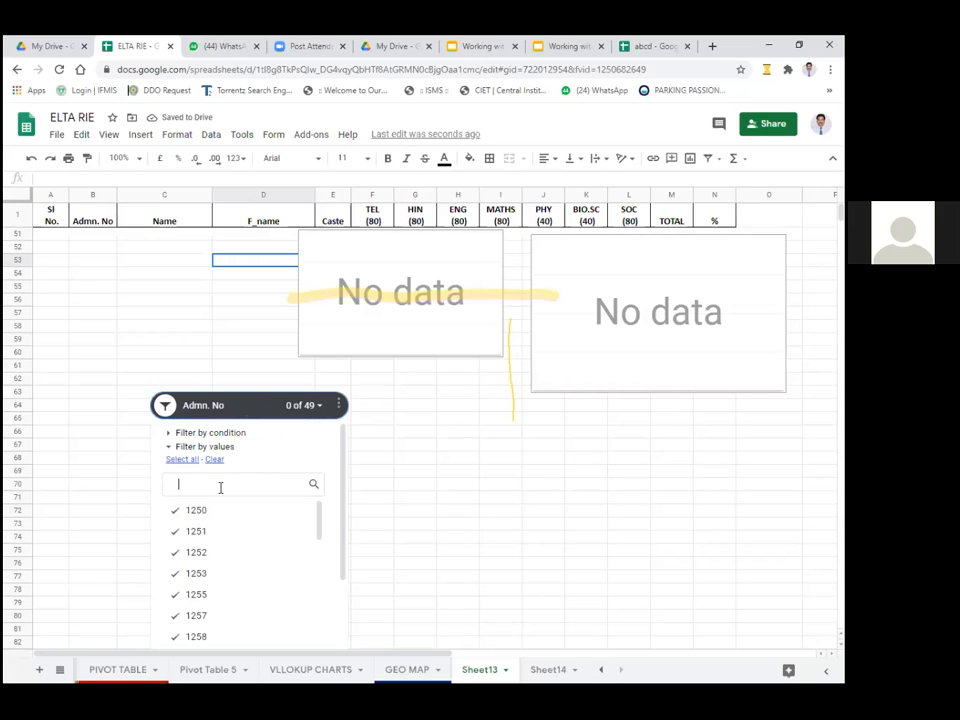
{"action": "type", "text": "1302"}
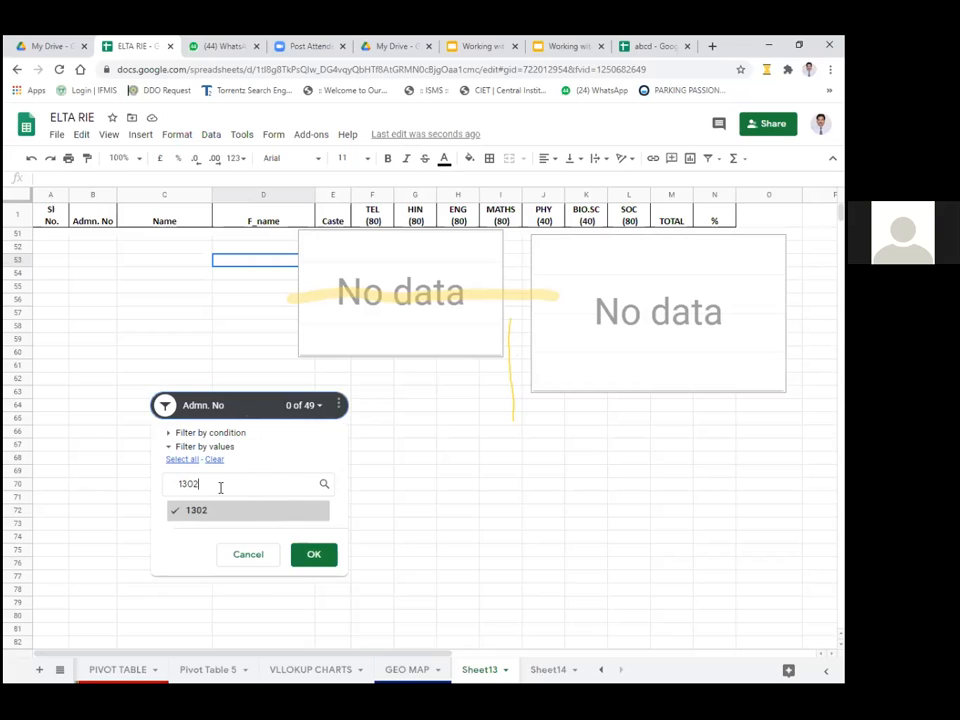
{"action": "left_click", "coordinate": [313, 556]}
{"action": "scroll", "coordinate": [408, 505], "scroll_direction": "down", "scroll_amount": 5}
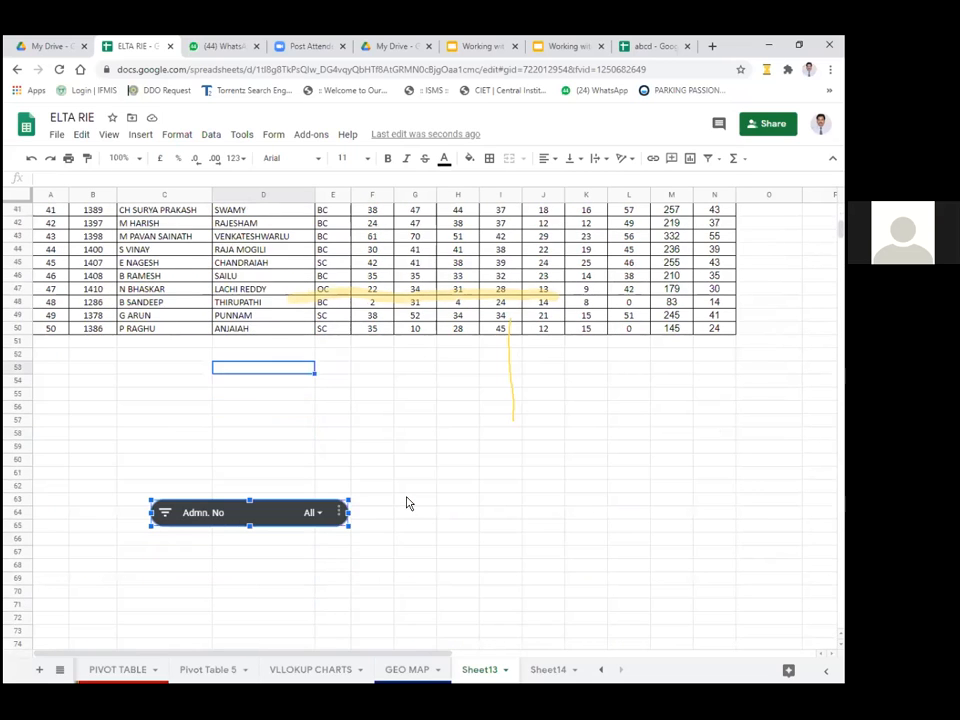
- Move the slicer up to about row 56 under columns B to D and filter it to only the admission number of Sl No. 37
{"action": "left_click", "coordinate": [279, 517]}
{"action": "left_click", "coordinate": [318, 513]}
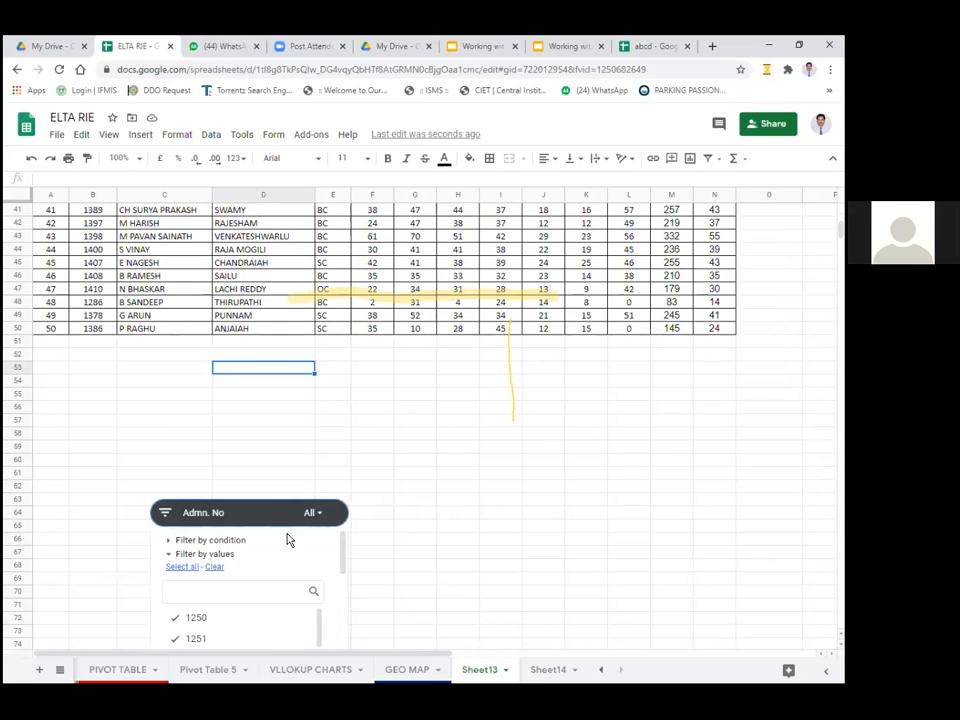
{"action": "left_click", "coordinate": [219, 573]}
{"action": "left_click", "coordinate": [257, 514]}
{"action": "left_click_drag", "start_coordinate": [310, 512], "coordinate": [258, 408]}
{"action": "left_click", "coordinate": [258, 407]}
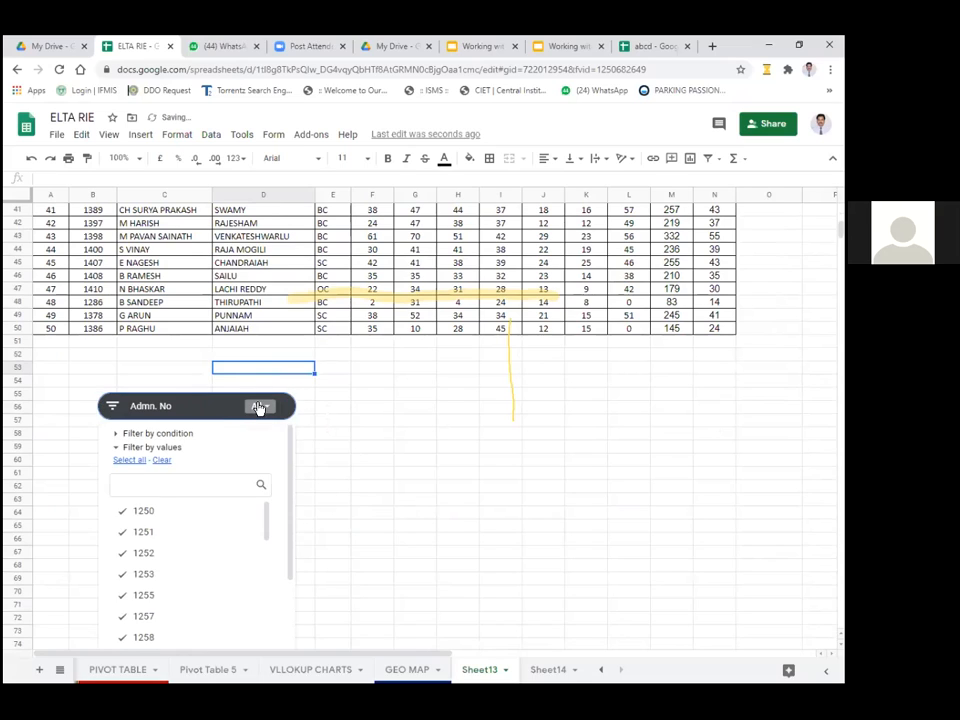
{"action": "left_click", "coordinate": [163, 461]}
{"action": "left_click", "coordinate": [157, 489]}
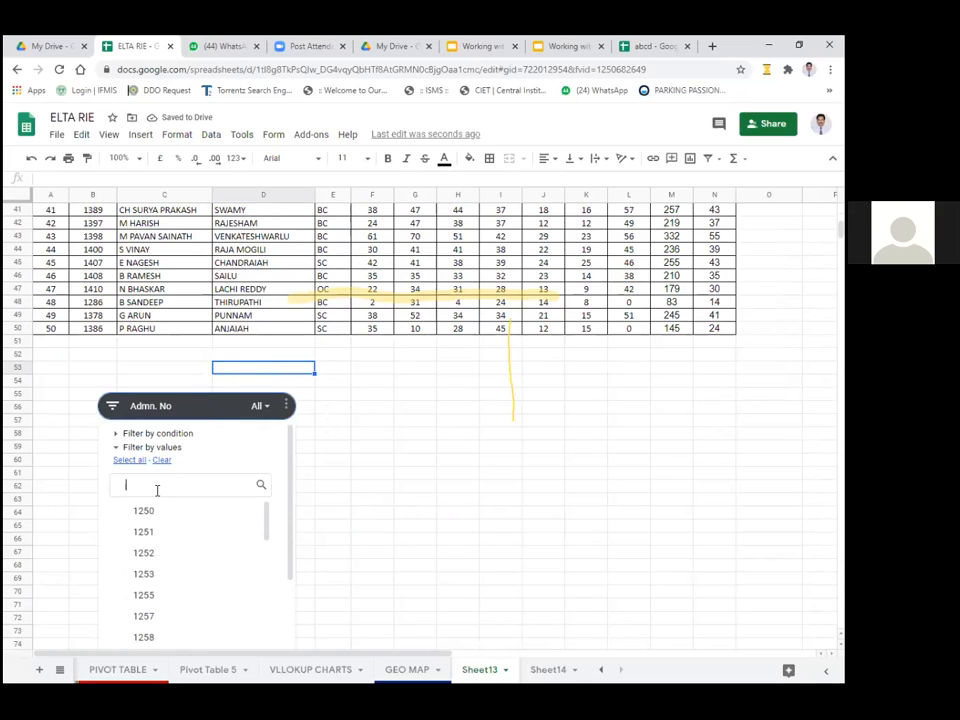
{"action": "type", "text": "1302"}
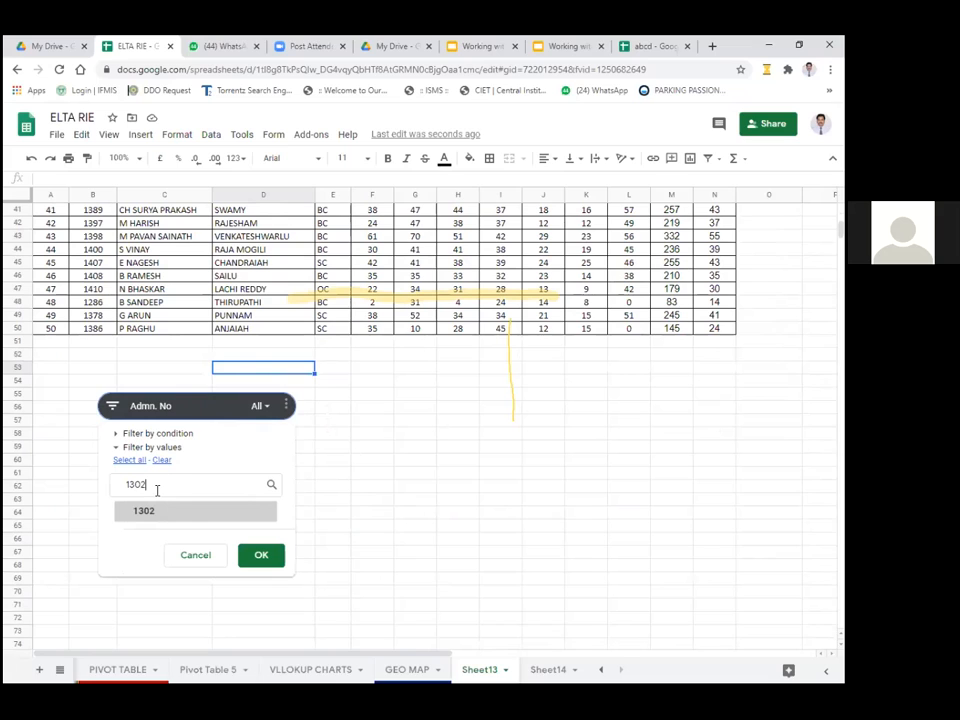
{"action": "left_click", "coordinate": [257, 555]}
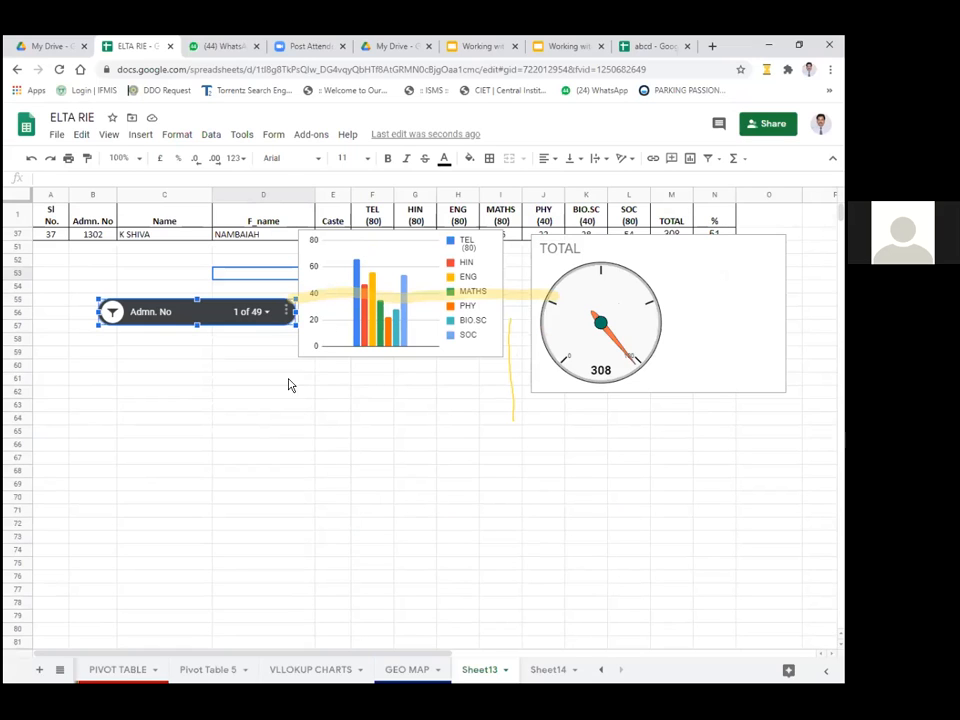
- Move the subject marks chart to rows 61–70 under columns B to D, and place the slightly reduced gauge chart beside it under columns F to K
{"action": "left_click", "coordinate": [414, 261]}
{"action": "left_click_drag", "start_coordinate": [368, 324], "coordinate": [153, 471]}
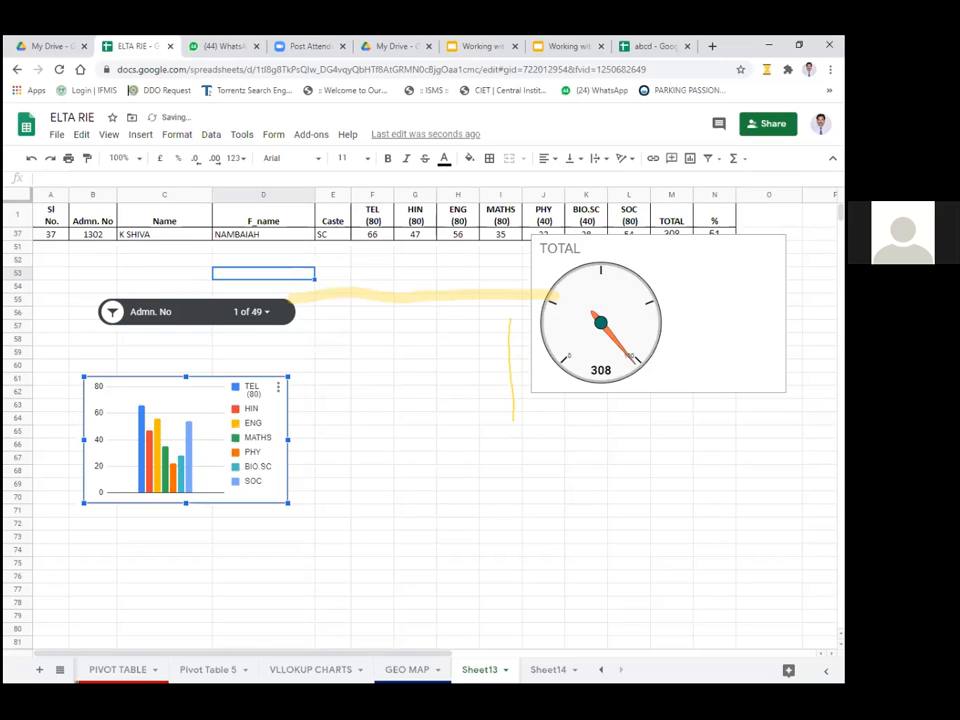
{"action": "left_click_drag", "start_coordinate": [705, 273], "coordinate": [544, 456]}
{"action": "mouse_move", "coordinate": [602, 369]}
{"action": "left_mouse_down"}
{"action": "mouse_move", "coordinate": [591, 383]}
{"action": "mouse_move", "coordinate": [583, 378]}
{"action": "left_mouse_up"}
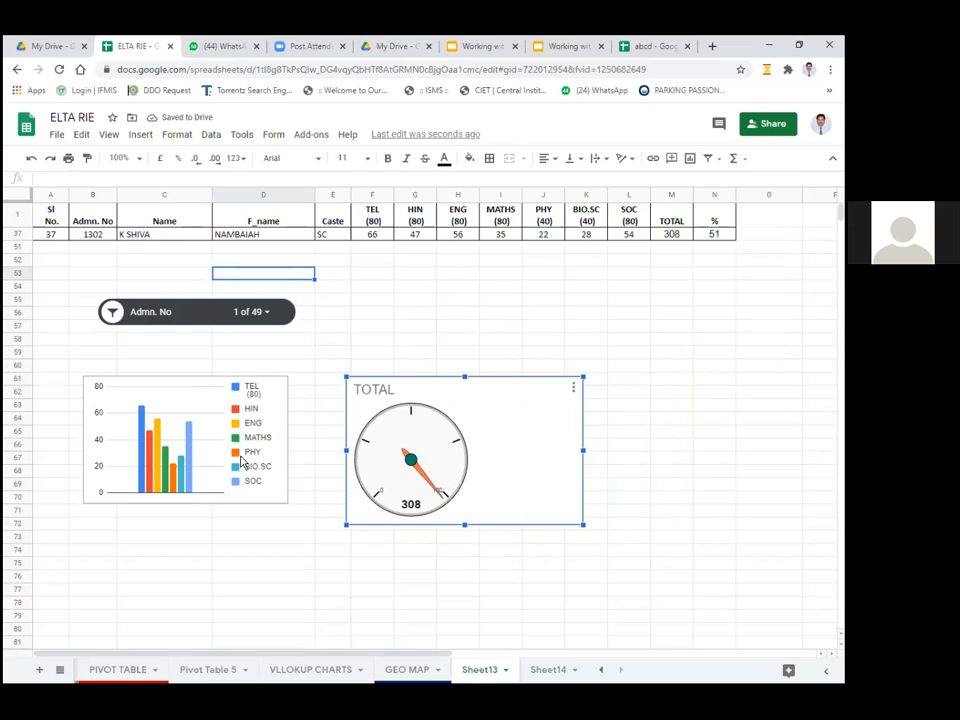
{"action": "mouse_move", "coordinate": [405, 455]}
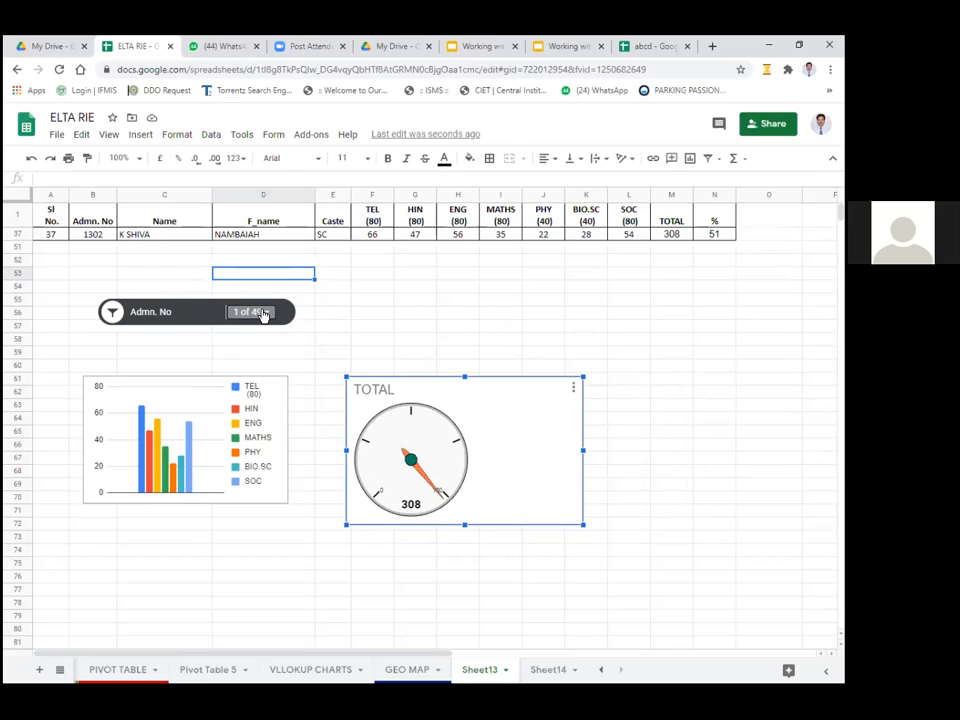
- Switch the Admn. No slicer to only the admission number of Sl No. 4
{"action": "left_click", "coordinate": [262, 314]}
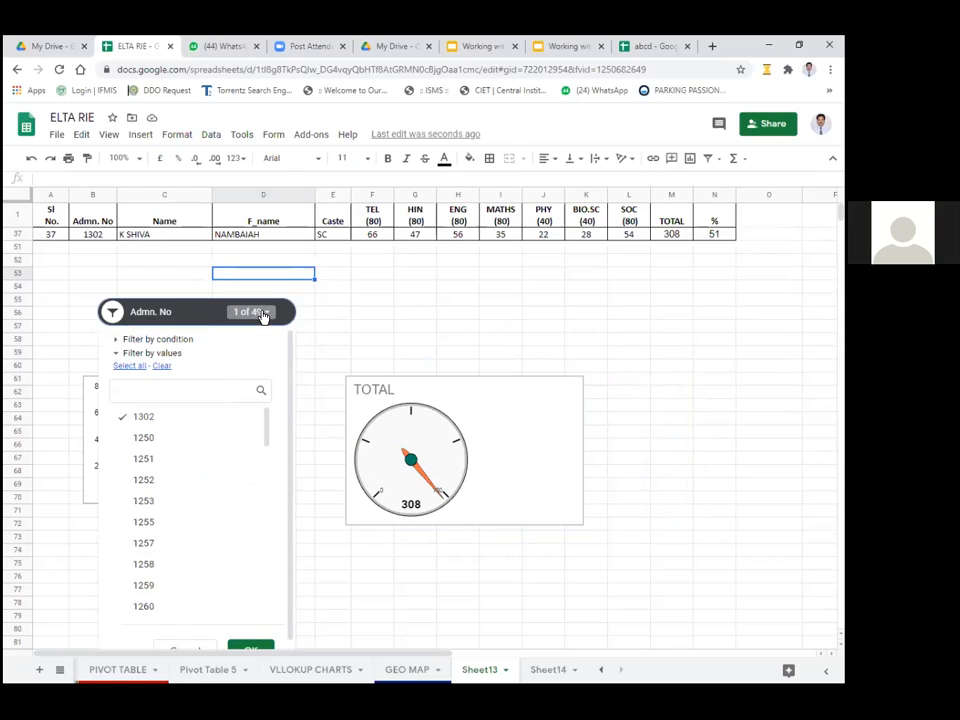
{"action": "left_click", "coordinate": [137, 419]}
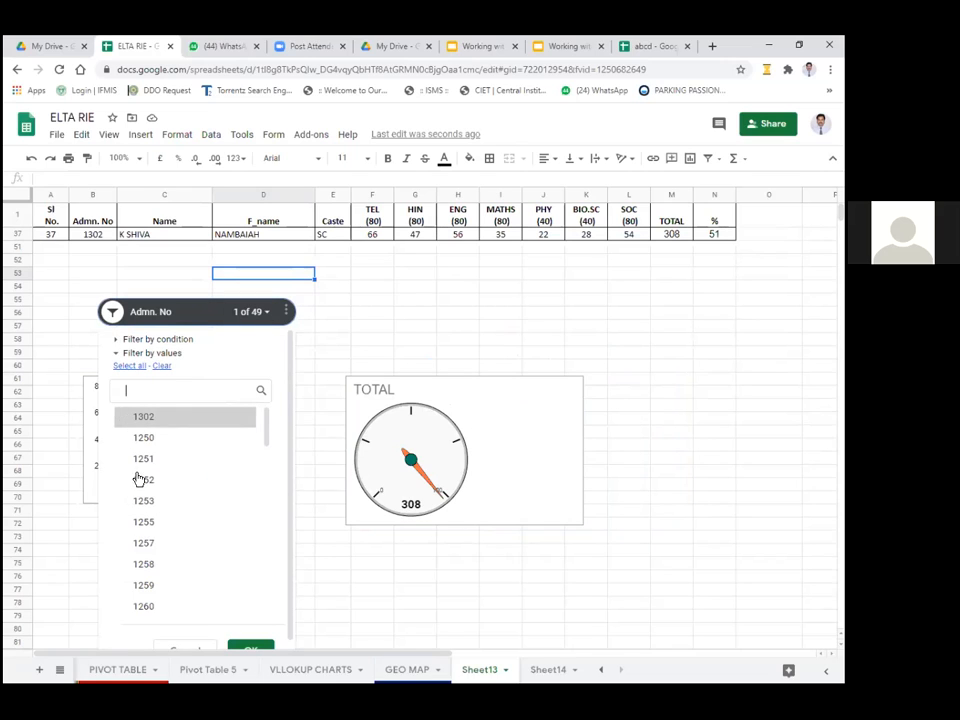
{"action": "left_click", "coordinate": [146, 564]}
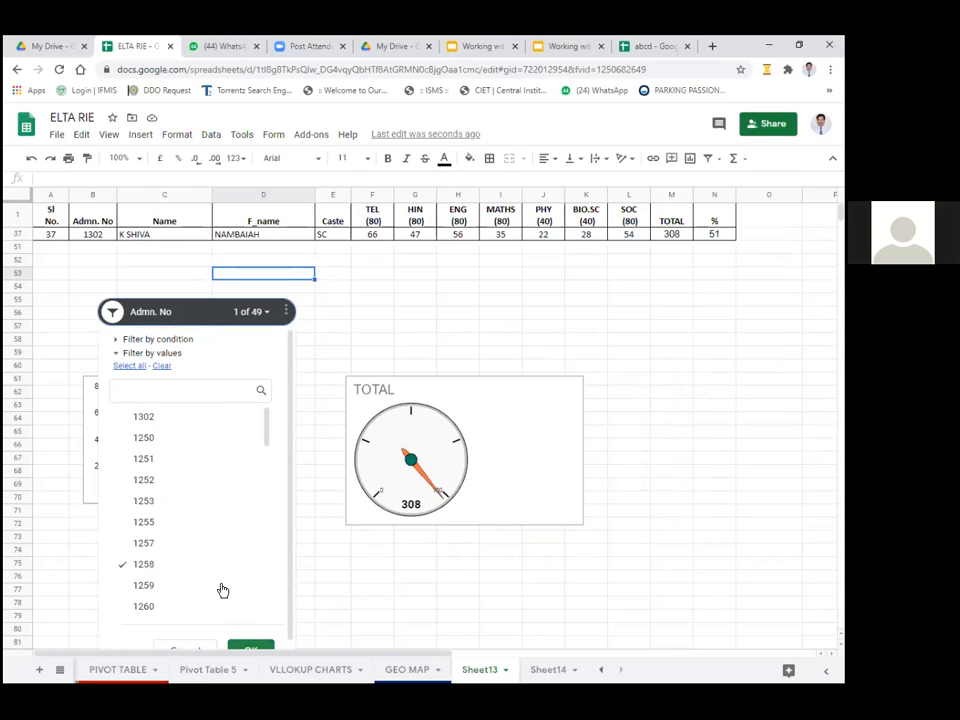
{"action": "scroll", "coordinate": [223, 590], "scroll_direction": "down", "scroll_amount": 1}
{"action": "left_click", "coordinate": [248, 643]}
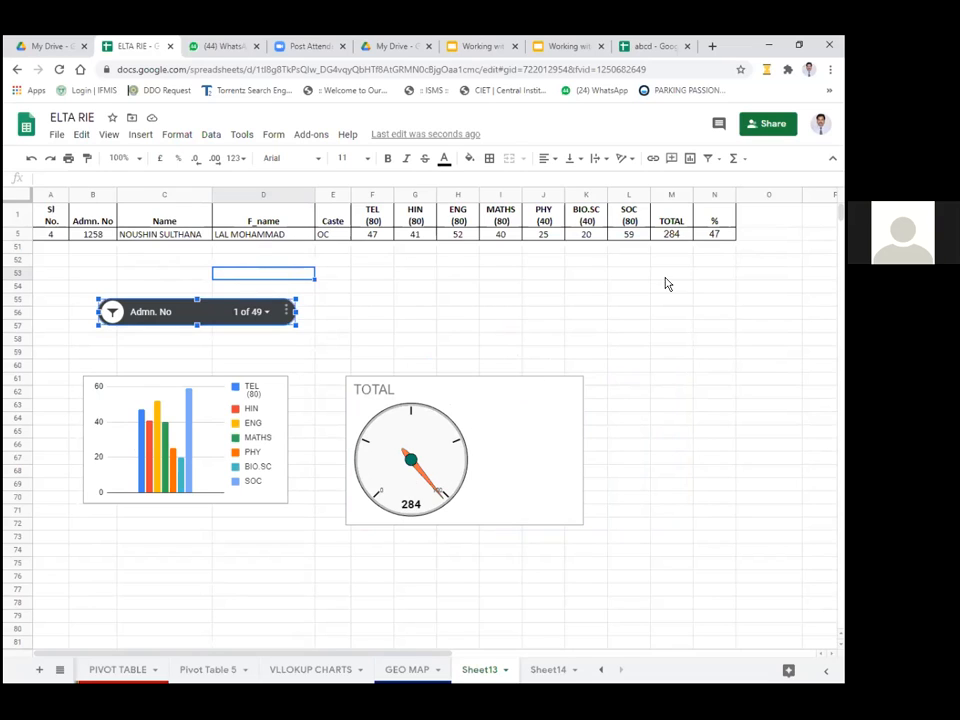
- Switch the Admn. No slicer to only the admission number of Sl No. 2
{"action": "left_click", "coordinate": [246, 314]}
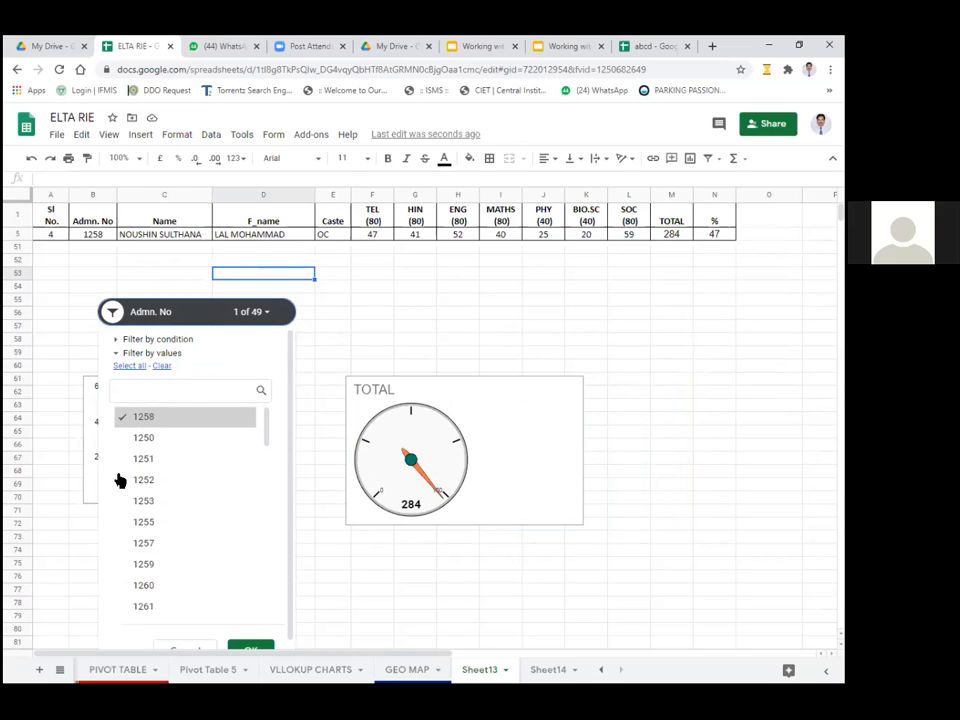
{"action": "left_click", "coordinate": [141, 522]}
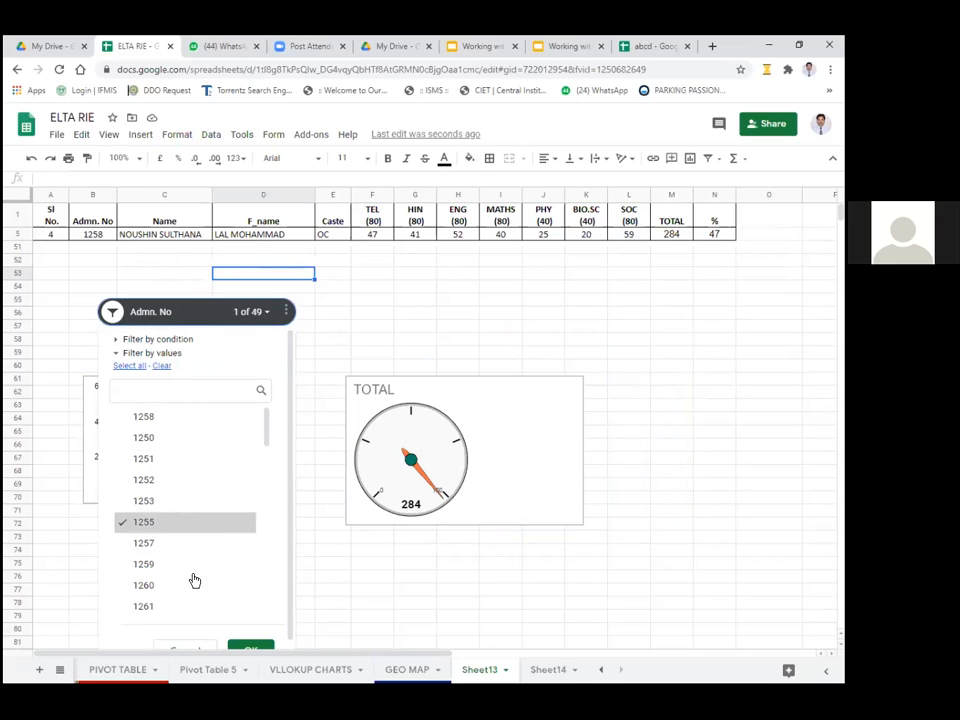
{"action": "left_click", "coordinate": [242, 650]}
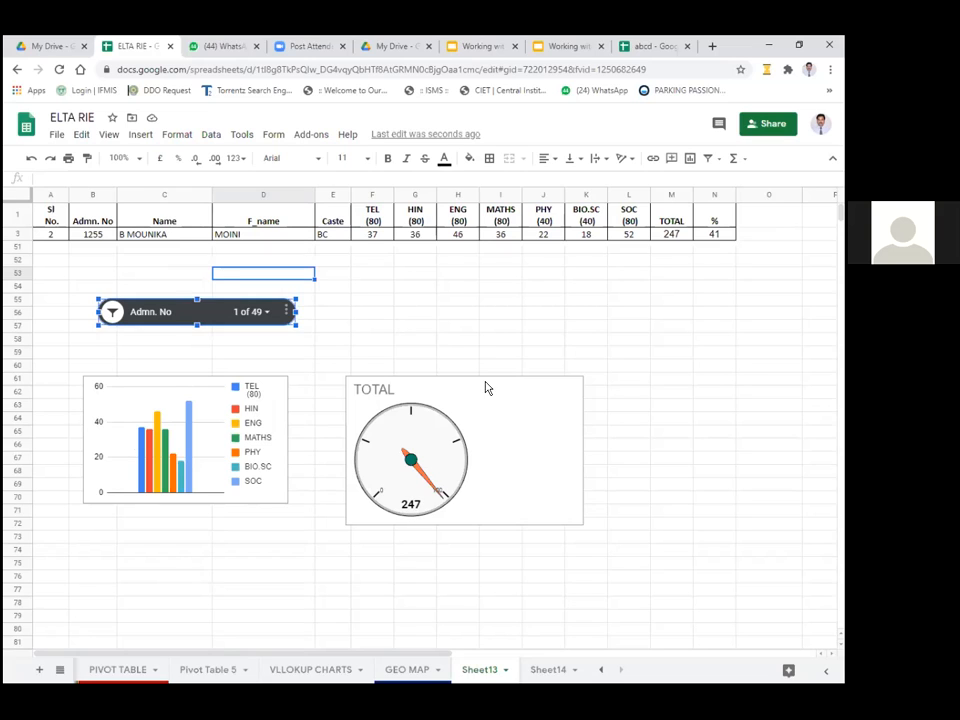
- Add the admission number of Sl No. 26 to the slicer's selection and move the slicer to rows 53–54 under columns F to K
{"action": "left_click", "coordinate": [248, 312]}
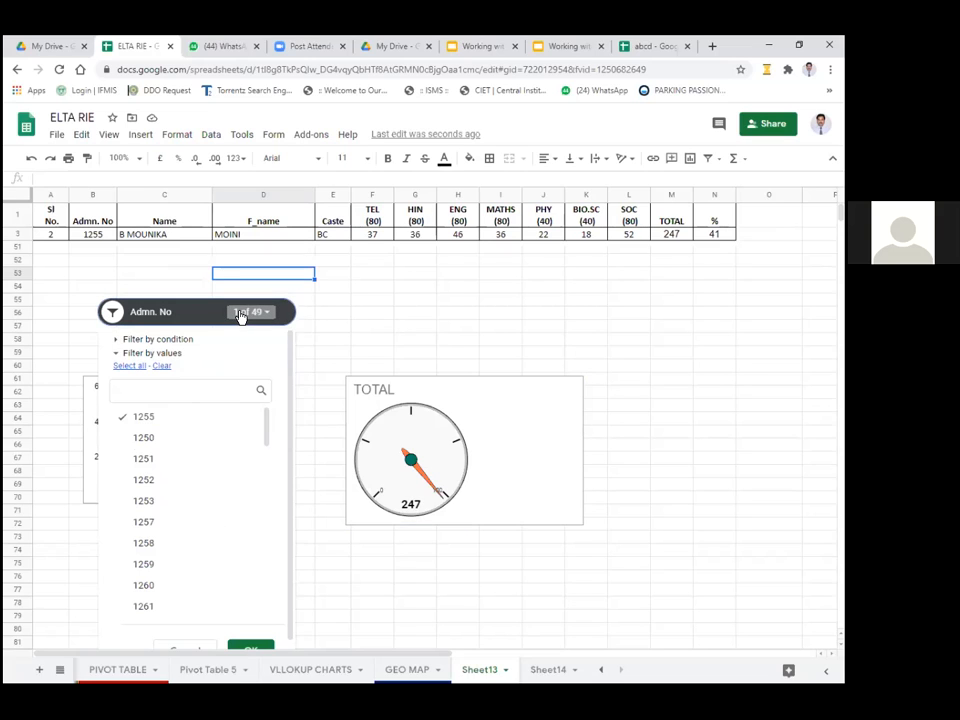
{"action": "left_click", "coordinate": [145, 568]}
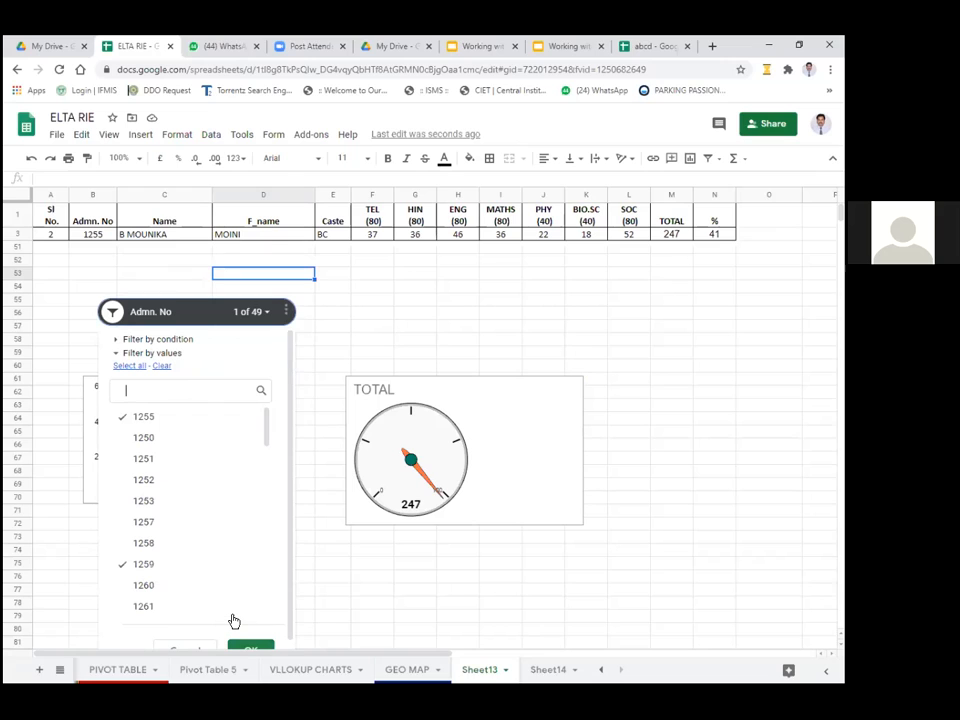
{"action": "left_click", "coordinate": [247, 646]}
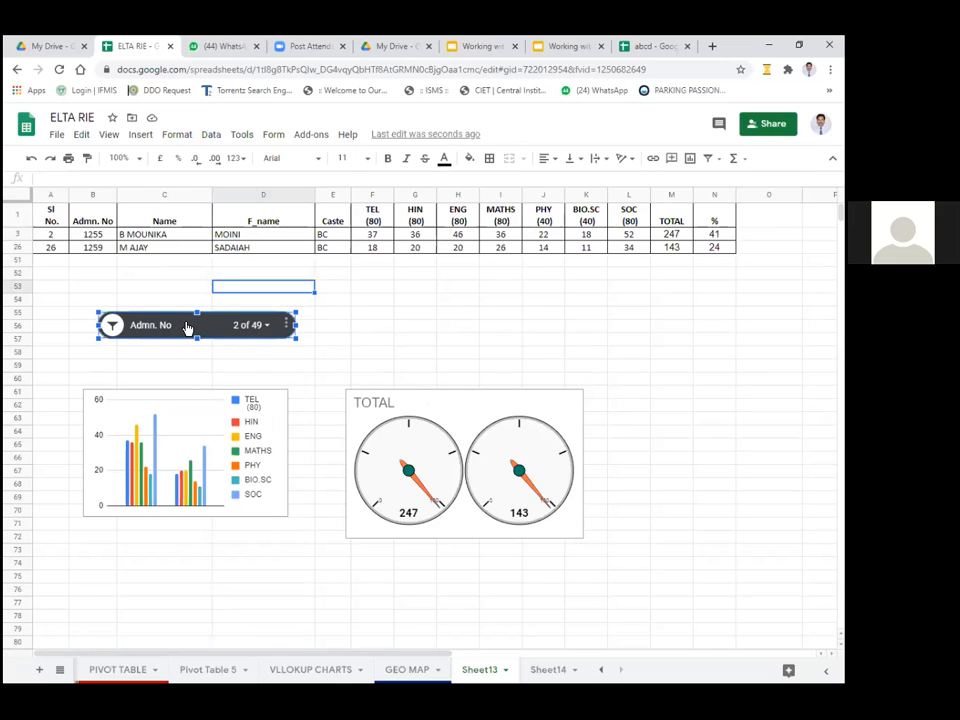
{"action": "left_click_drag", "start_coordinate": [214, 326], "coordinate": [507, 291]}
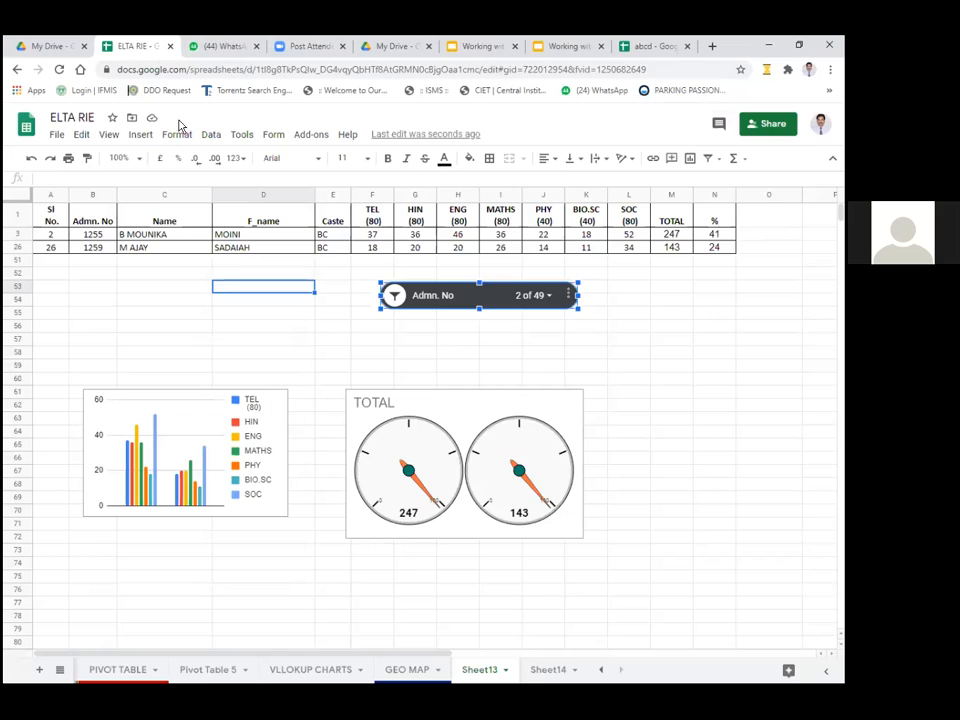
{"action": "left_click", "coordinate": [211, 136]}
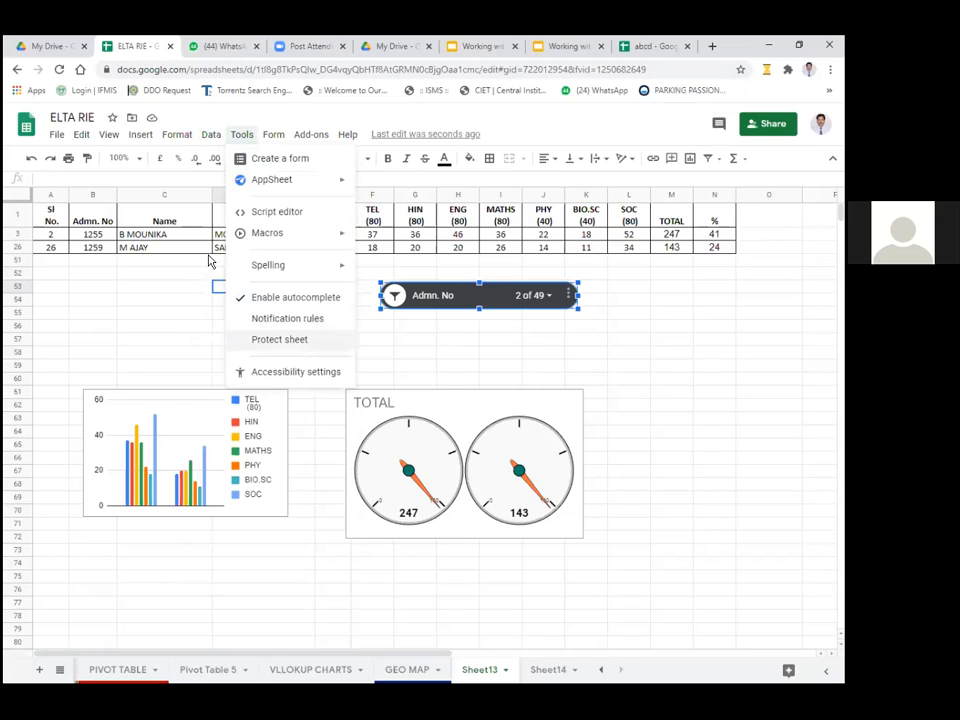
{"action": "mouse_move", "coordinate": [211, 140]}
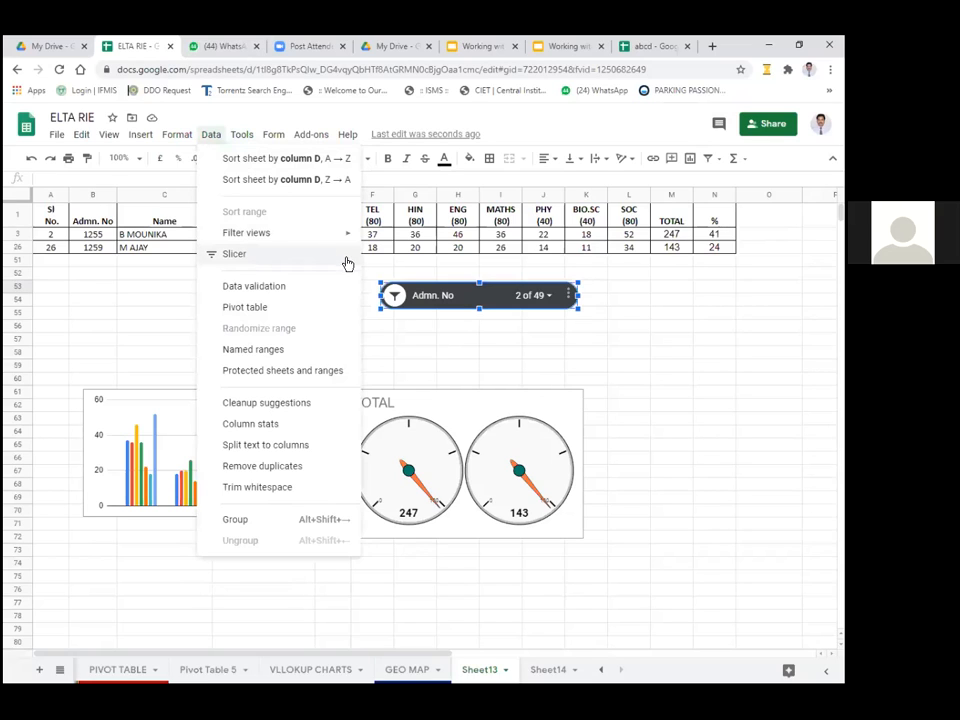
{"action": "left_click", "coordinate": [745, 407]}
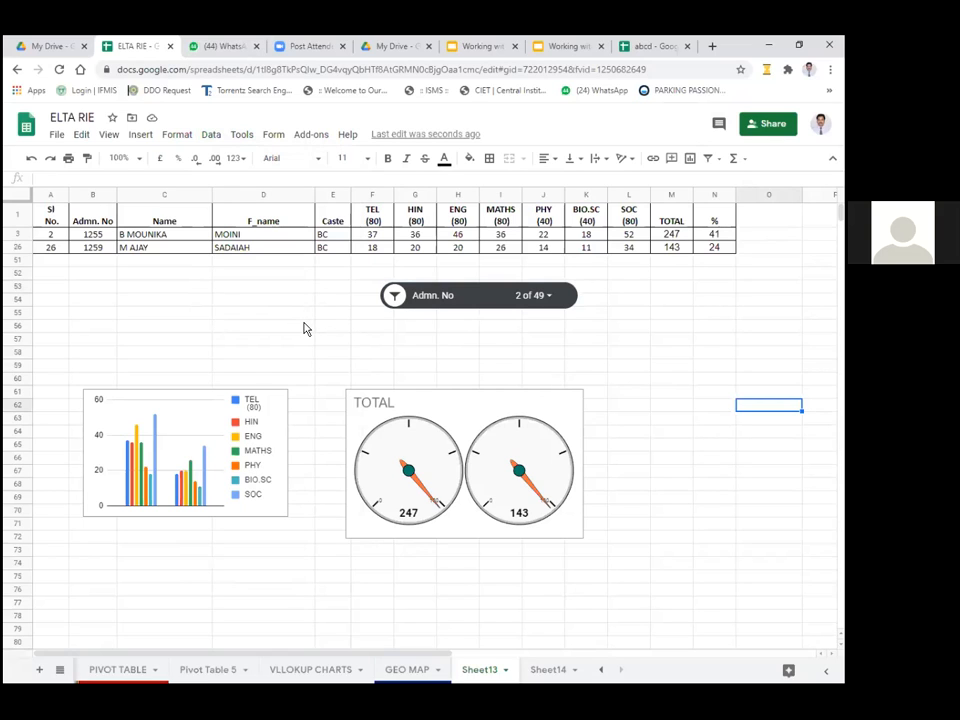
{"action": "scroll", "coordinate": [305, 329], "scroll_direction": "down", "scroll_amount": 1}
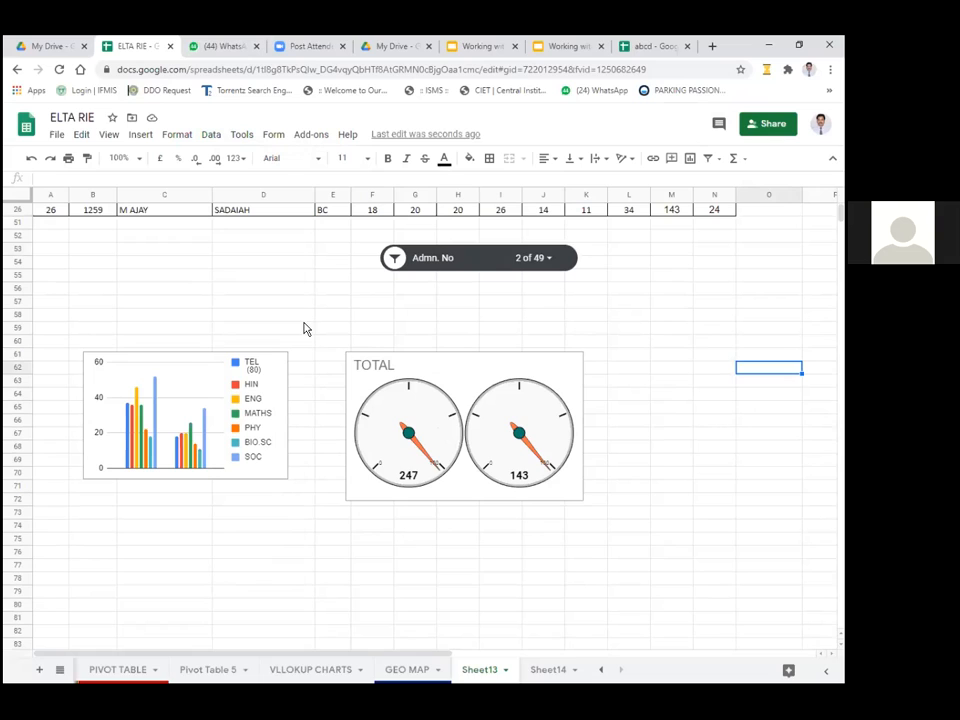
- On the IF AND sheet, insert a chart of the six subjects' marks in F8:K17
{"action": "left_click", "coordinate": [59, 670]}
{"action": "scroll", "coordinate": [130, 570], "scroll_direction": "up", "scroll_amount": 5}
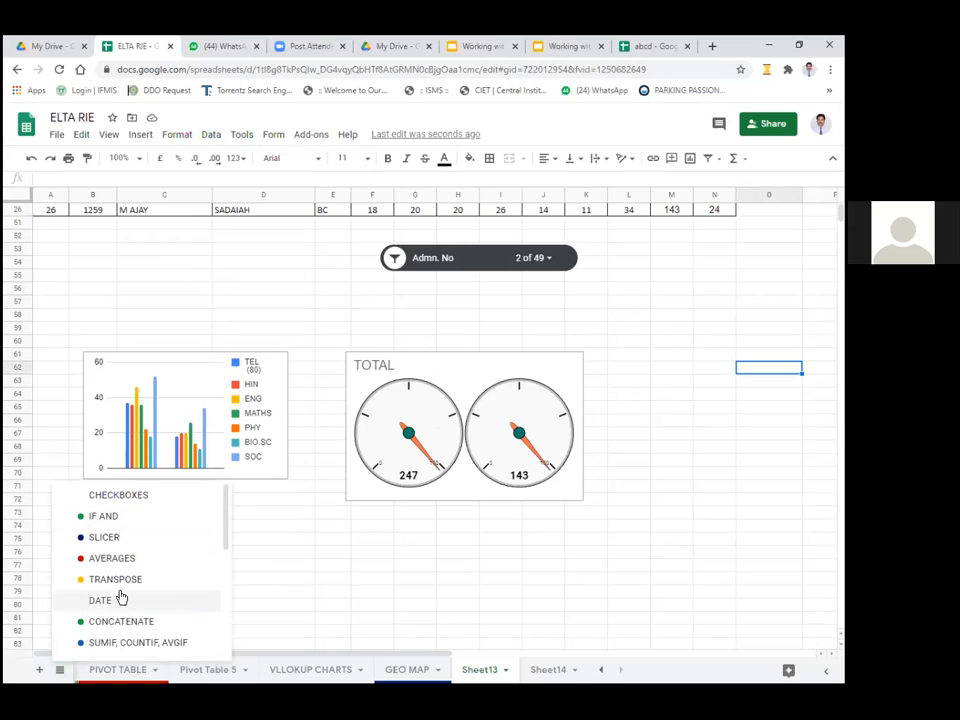
{"action": "left_click", "coordinate": [103, 516]}
{"action": "scroll", "coordinate": [350, 490], "scroll_direction": "down", "scroll_amount": 1}
{"action": "scroll", "coordinate": [350, 490], "scroll_direction": "up", "scroll_amount": 3}
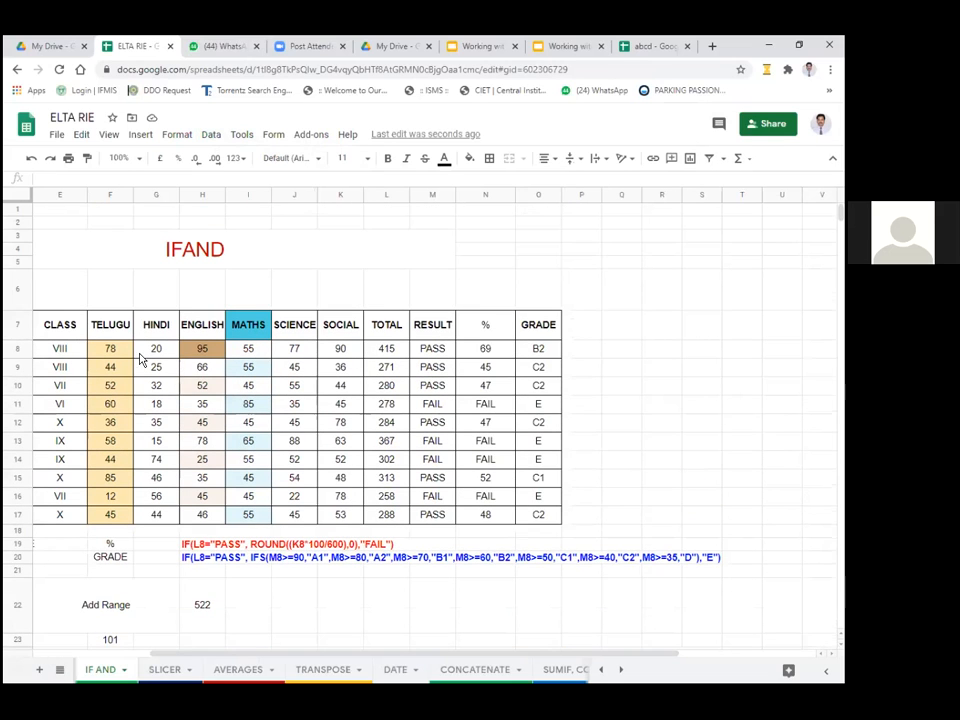
{"action": "left_click_drag", "start_coordinate": [110, 348], "coordinate": [345, 514]}
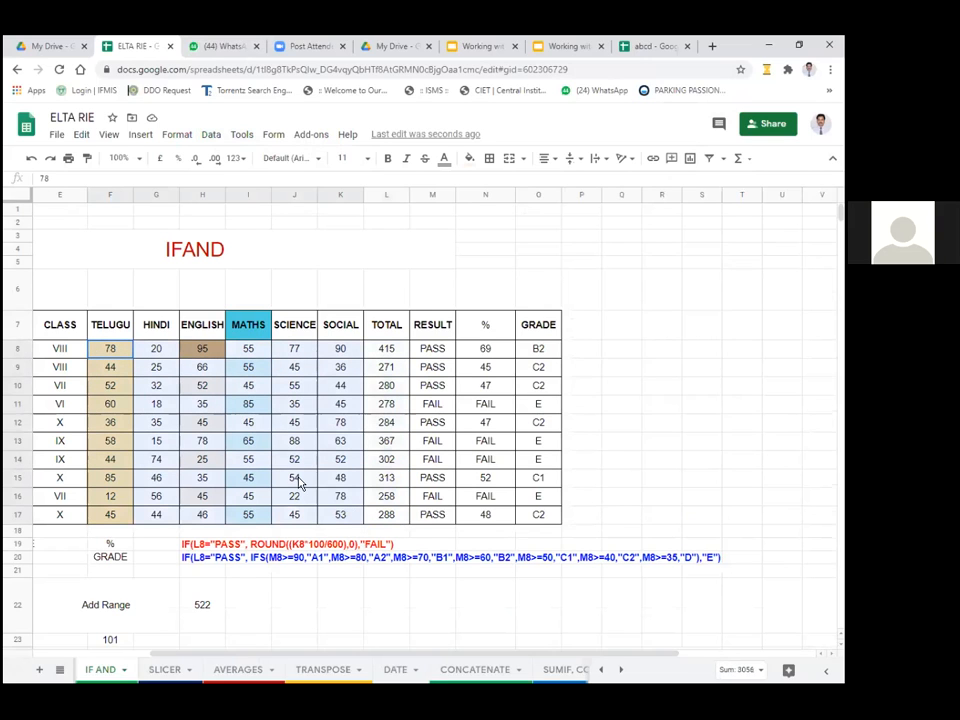
{"action": "left_click", "coordinate": [140, 134]}
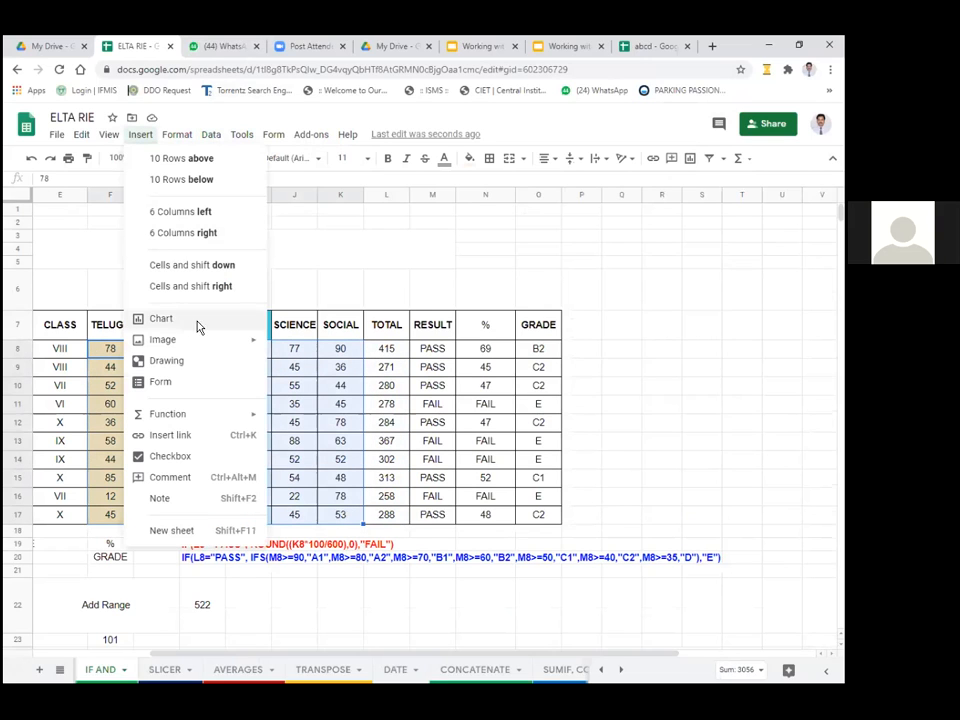
{"action": "left_click", "coordinate": [698, 370]}
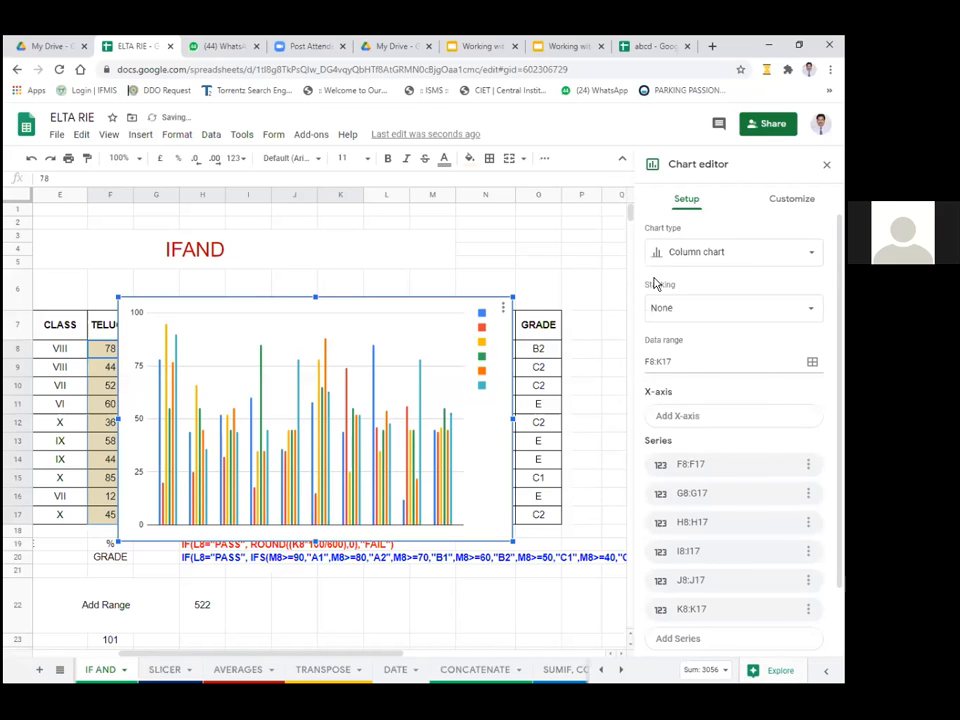
- Try the pie chart and line chart types on the IF AND marks chart
{"action": "left_click", "coordinate": [693, 254]}
{"action": "scroll", "coordinate": [725, 348], "scroll_direction": "down", "scroll_amount": 5}
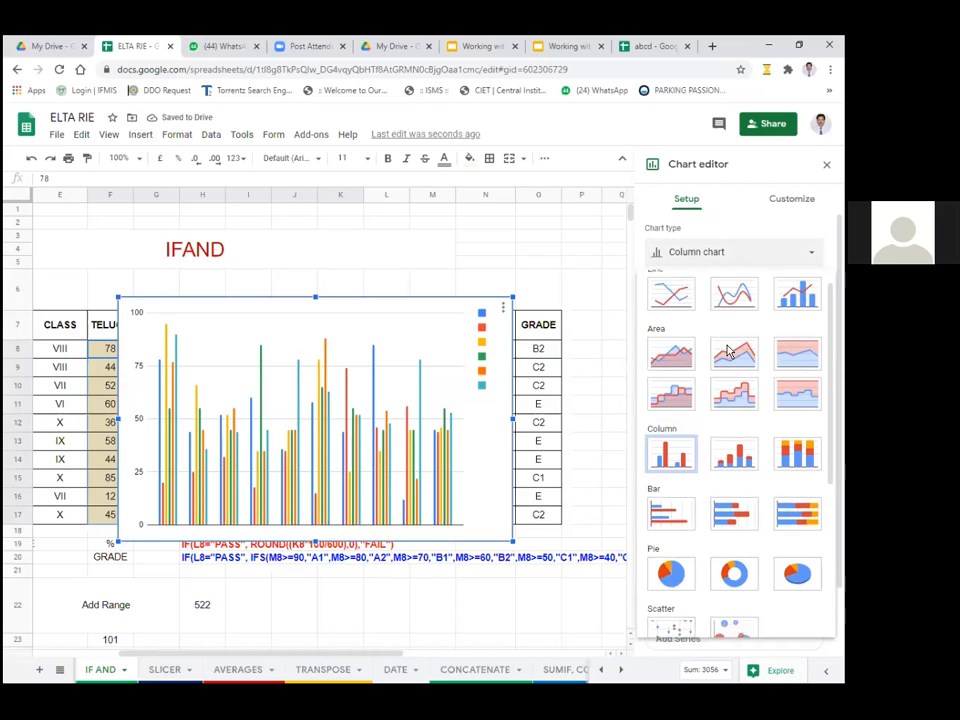
{"action": "left_click", "coordinate": [671, 306]}
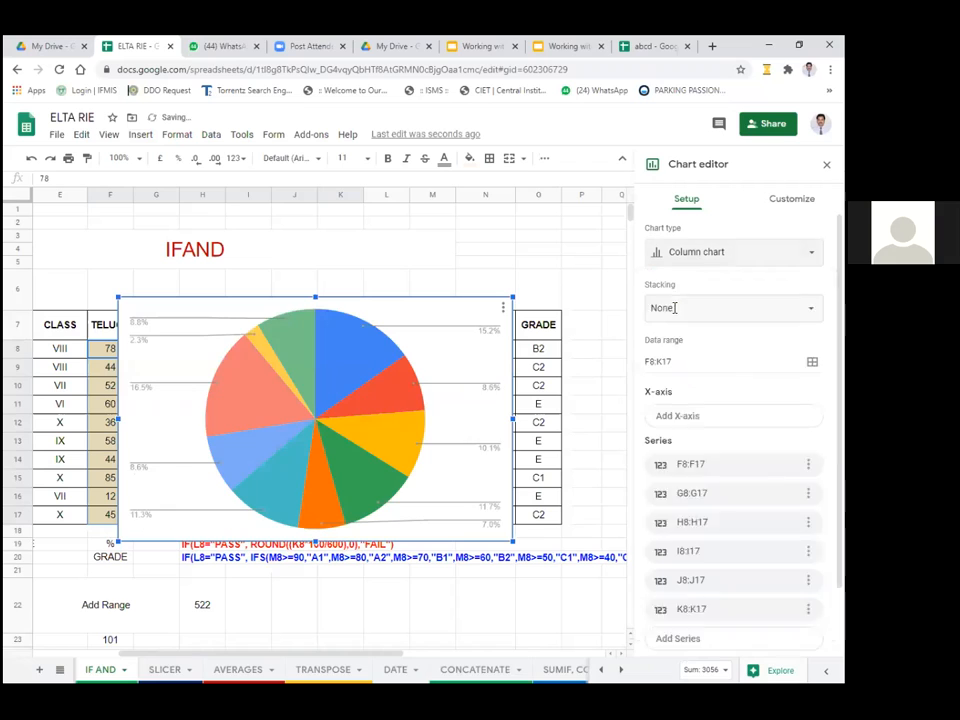
{"action": "left_click", "coordinate": [715, 253]}
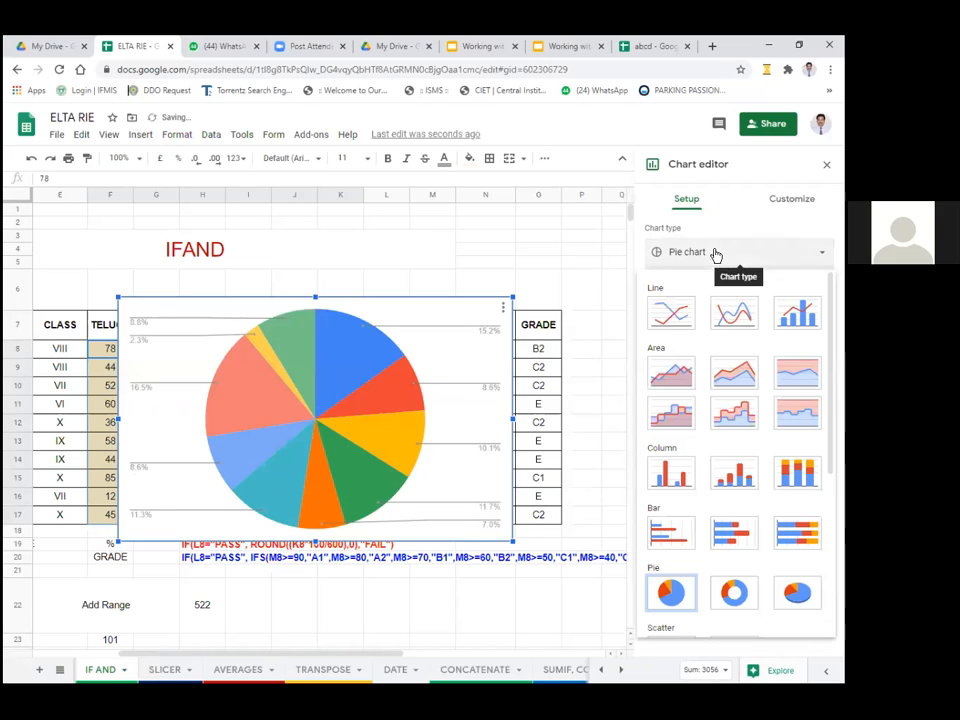
{"action": "left_click", "coordinate": [671, 313]}
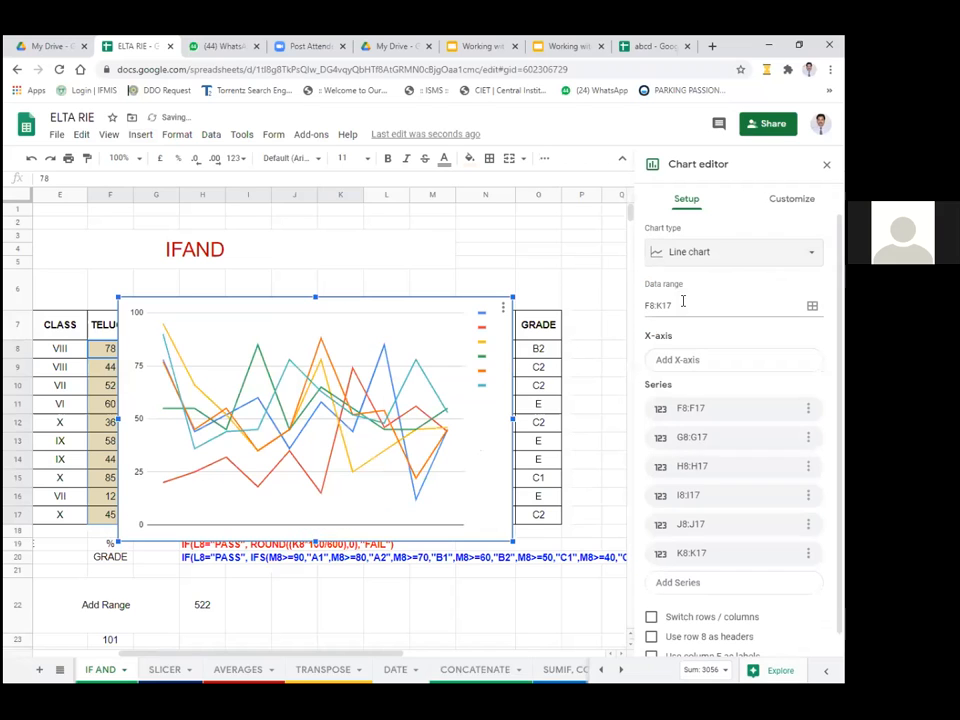
- Try the stacked column, bar and 100% stacked bar types on the IF AND marks chart
{"action": "left_click", "coordinate": [703, 253]}
{"action": "left_click", "coordinate": [734, 474]}
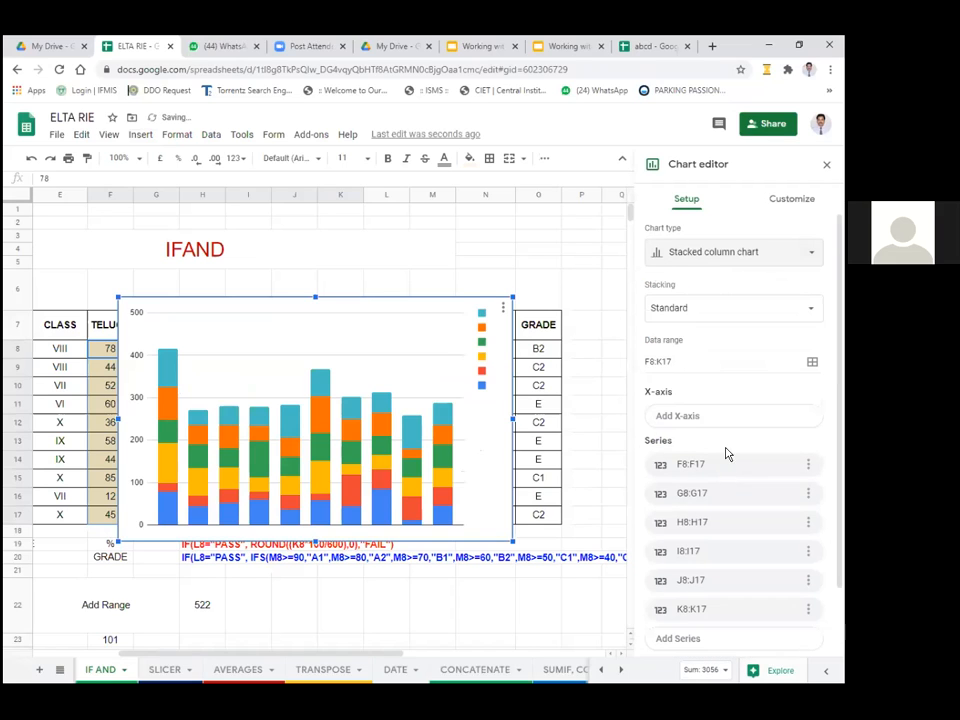
{"action": "left_click", "coordinate": [690, 253]}
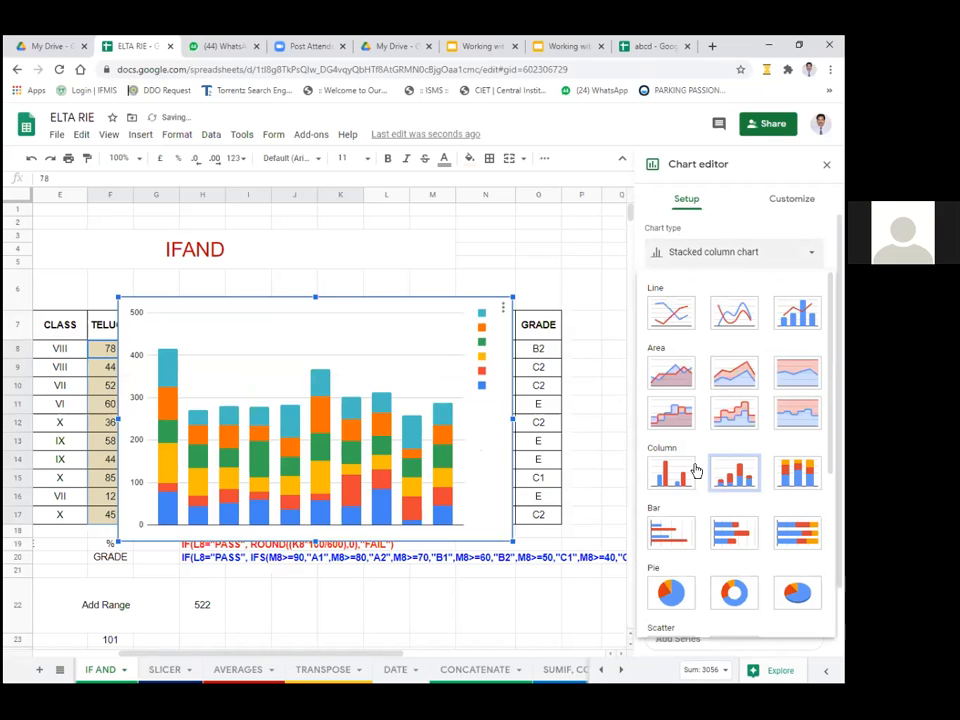
{"action": "left_click", "coordinate": [677, 531]}
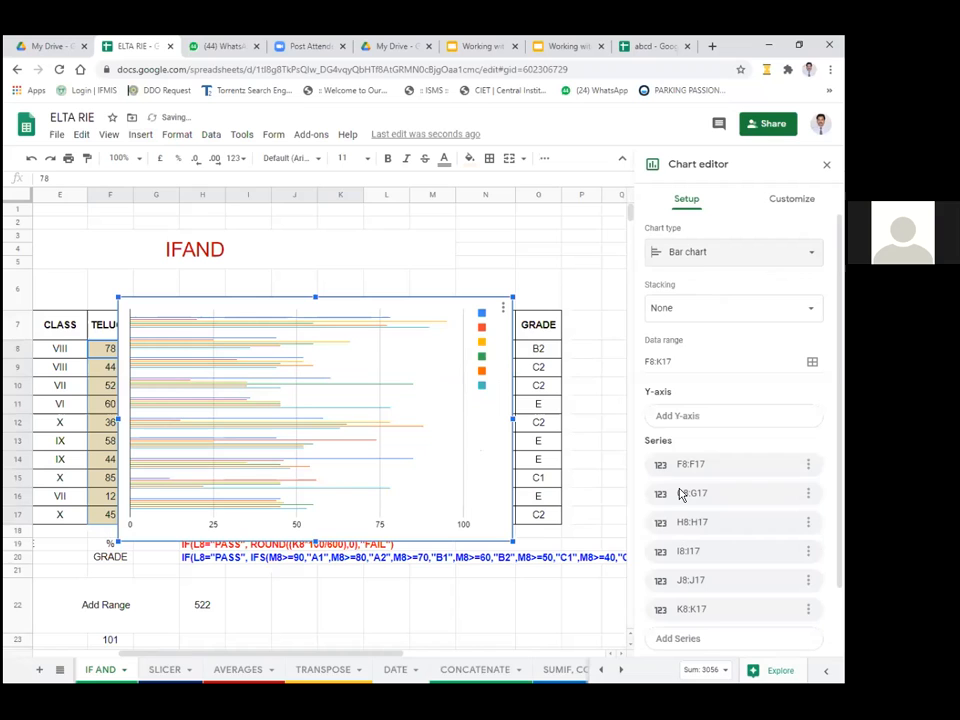
{"action": "left_click", "coordinate": [696, 252]}
{"action": "left_click", "coordinate": [797, 532]}
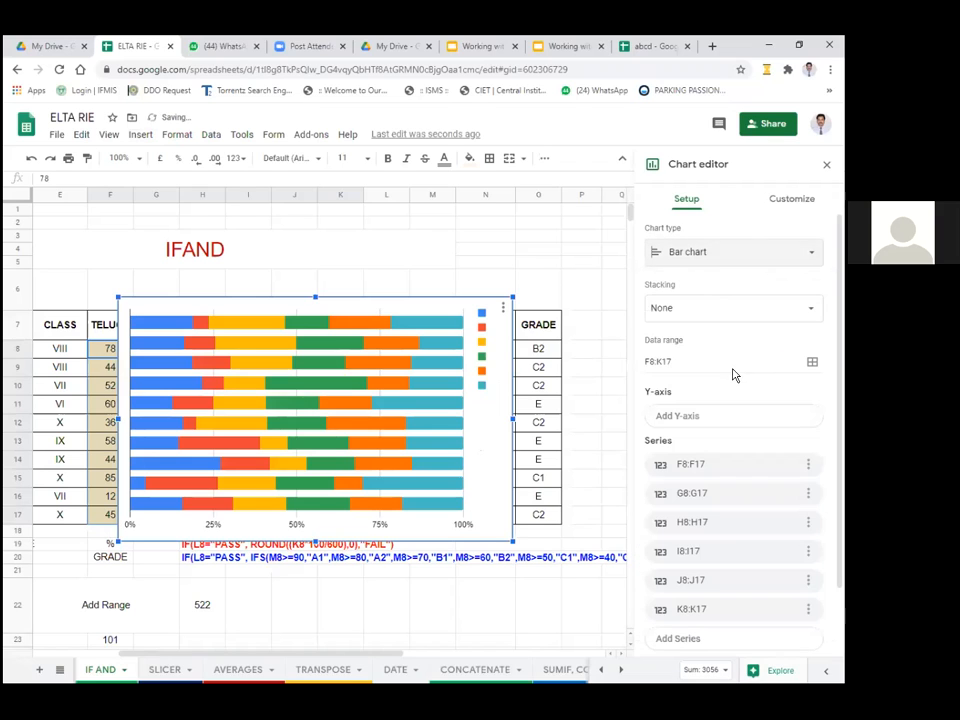
- Look through the remaining chart types and delete the marks chart from the IF AND sheet
{"action": "left_click", "coordinate": [714, 252]}
{"action": "scroll", "coordinate": [710, 486], "scroll_direction": "down", "scroll_amount": 3}
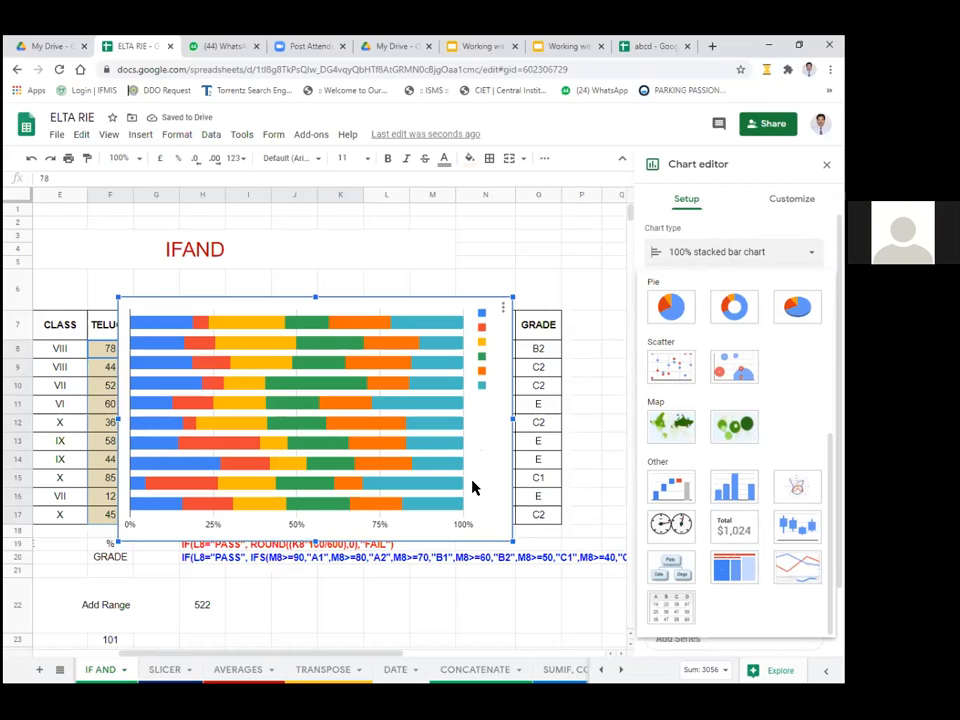
{"action": "left_click", "coordinate": [598, 265]}
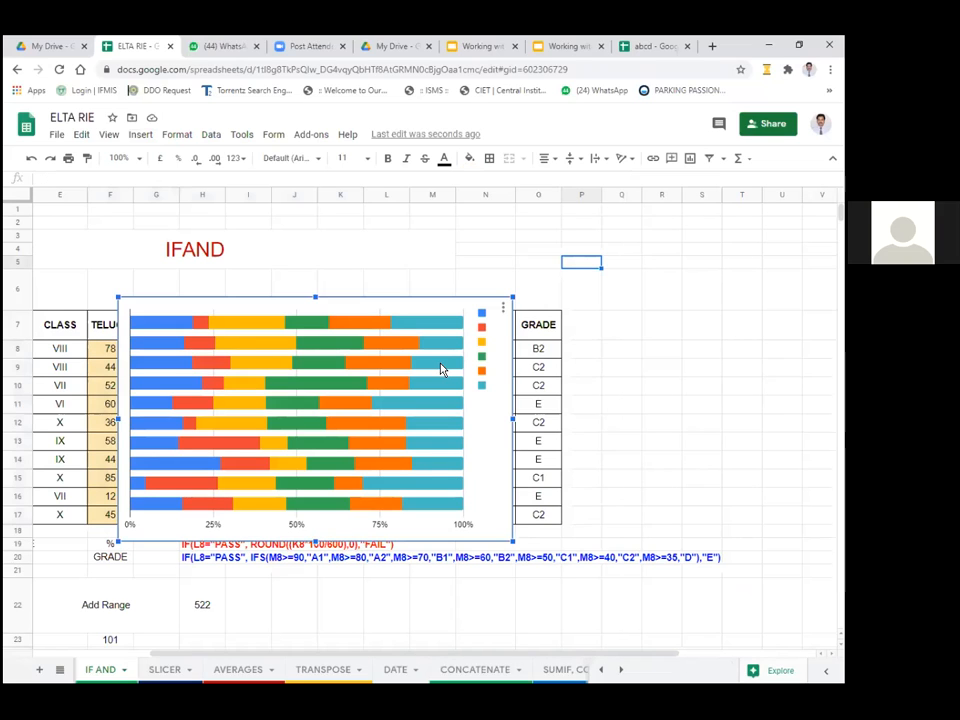
{"action": "key", "text": "Delete"}
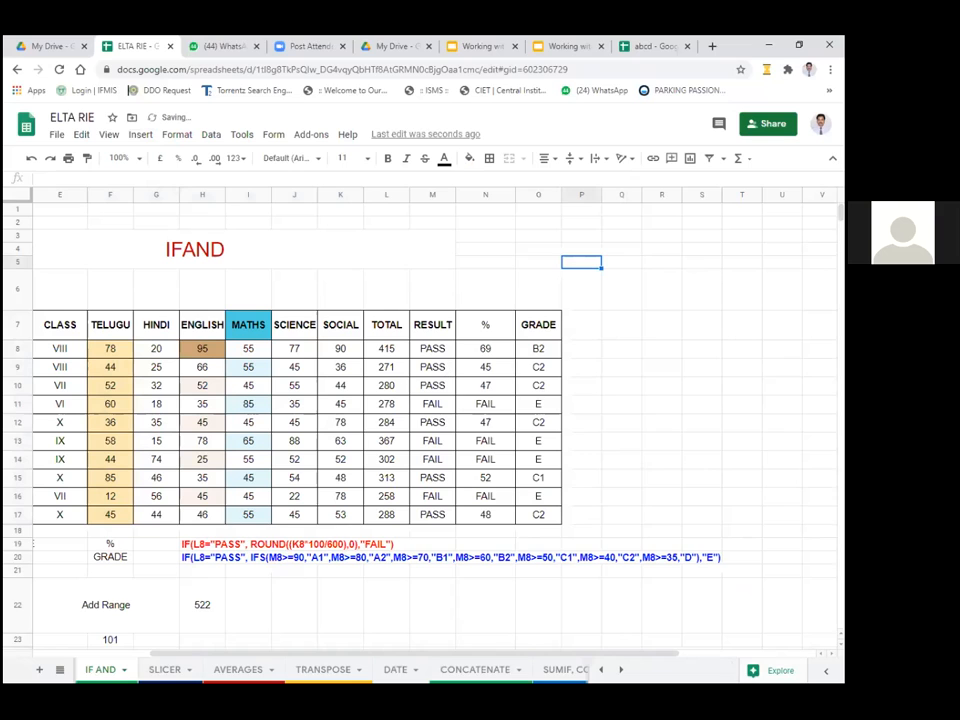
- Switch to the GEO MAP sheet and delete the existing map chart beside the states' literacy data
{"action": "left_click", "coordinate": [620, 669]}
{"action": "left_click", "coordinate": [620, 669]}
{"action": "left_click", "coordinate": [620, 669]}
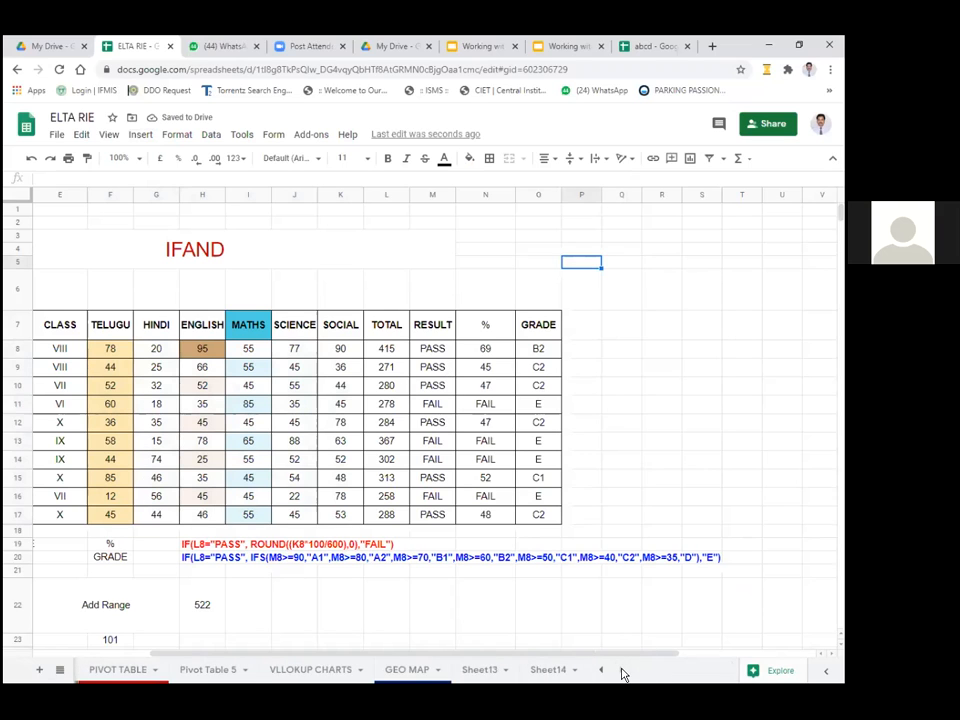
{"action": "left_click", "coordinate": [408, 672]}
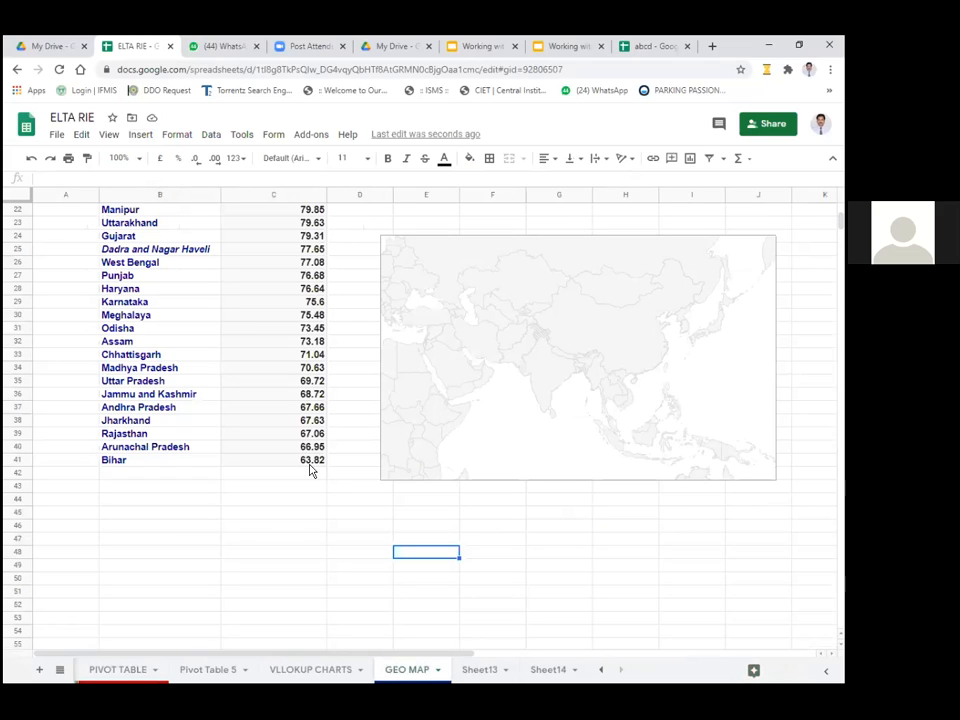
{"action": "scroll", "coordinate": [310, 468], "scroll_direction": "up", "scroll_amount": 7}
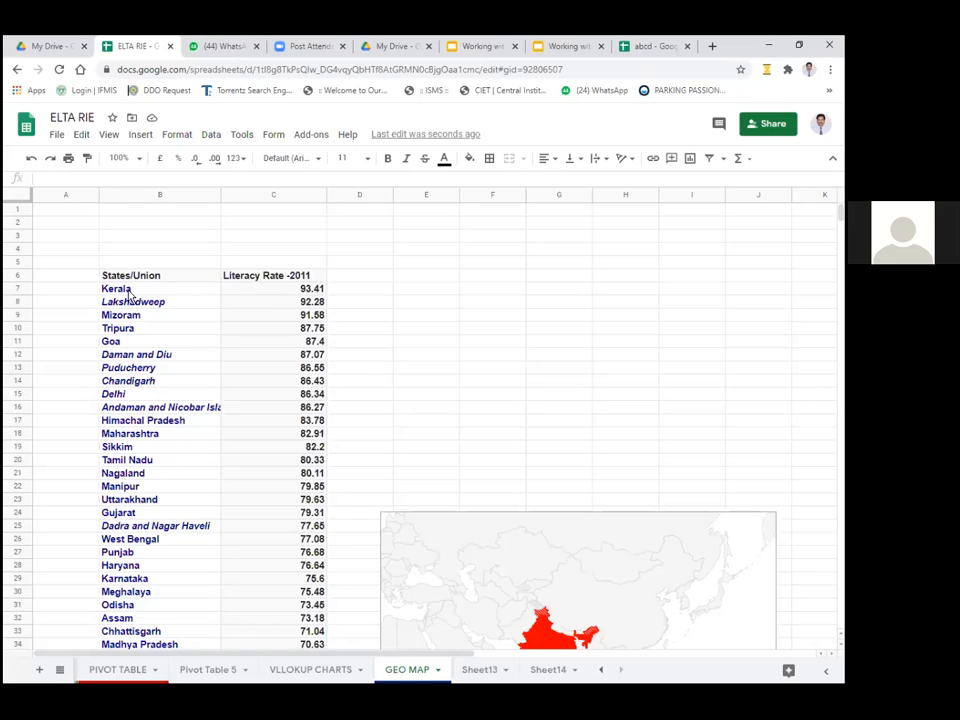
{"action": "scroll", "coordinate": [613, 461], "scroll_direction": "down", "scroll_amount": 3}
{"action": "left_click", "coordinate": [611, 467]}
{"action": "key", "text": "Delete"}
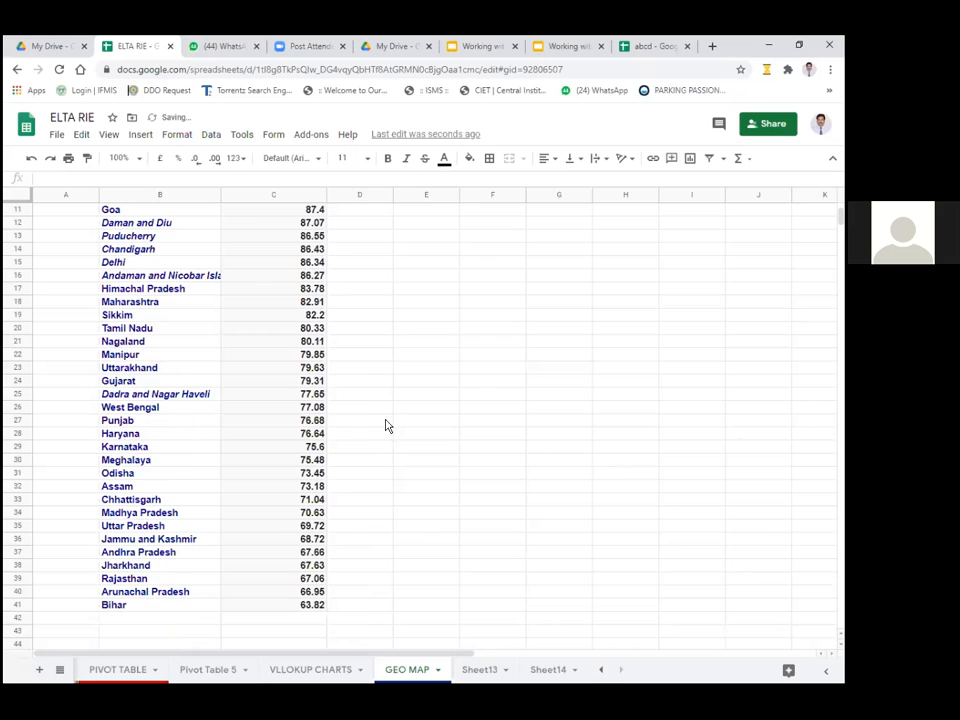
- Insert a chart from the state names and 2011 literacy rates in B7:C41
{"action": "scroll", "coordinate": [370, 420], "scroll_direction": "up", "scroll_amount": 3}
{"action": "left_click_drag", "start_coordinate": [171, 294], "coordinate": [323, 411]}
{"action": "scroll", "coordinate": [511, 410], "scroll_direction": "up", "scroll_amount": 1}
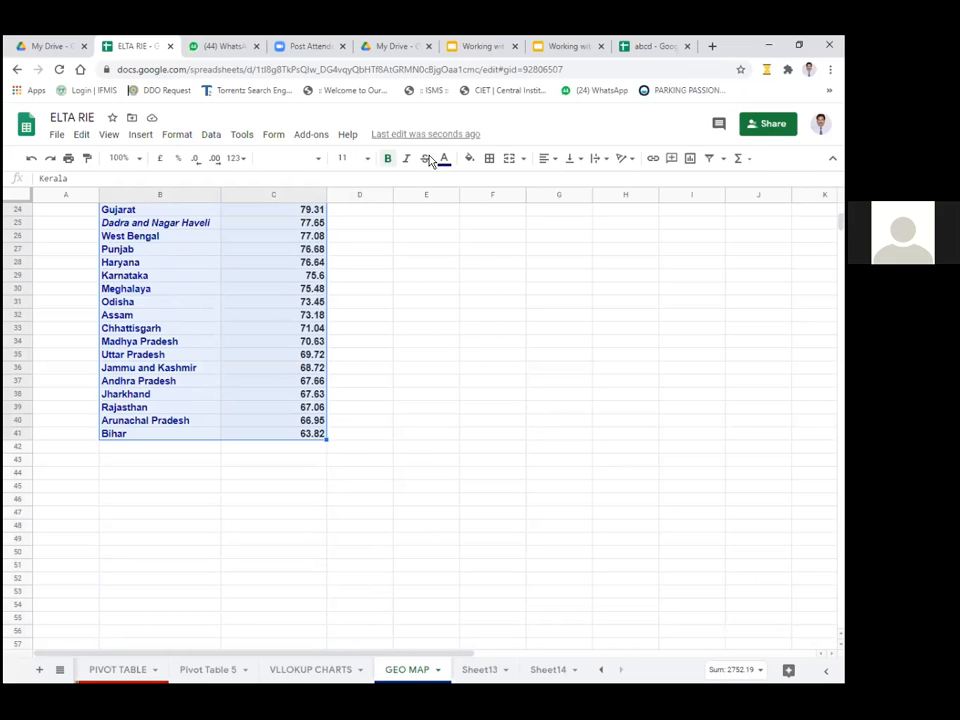
{"action": "left_click", "coordinate": [140, 134]}
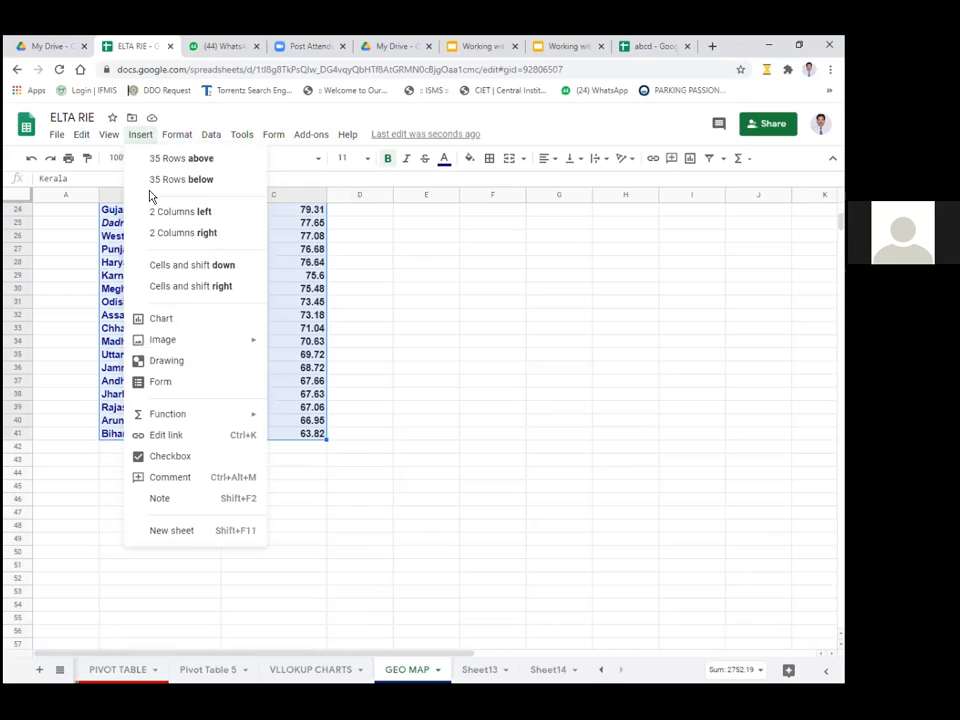
{"action": "left_click", "coordinate": [166, 321]}
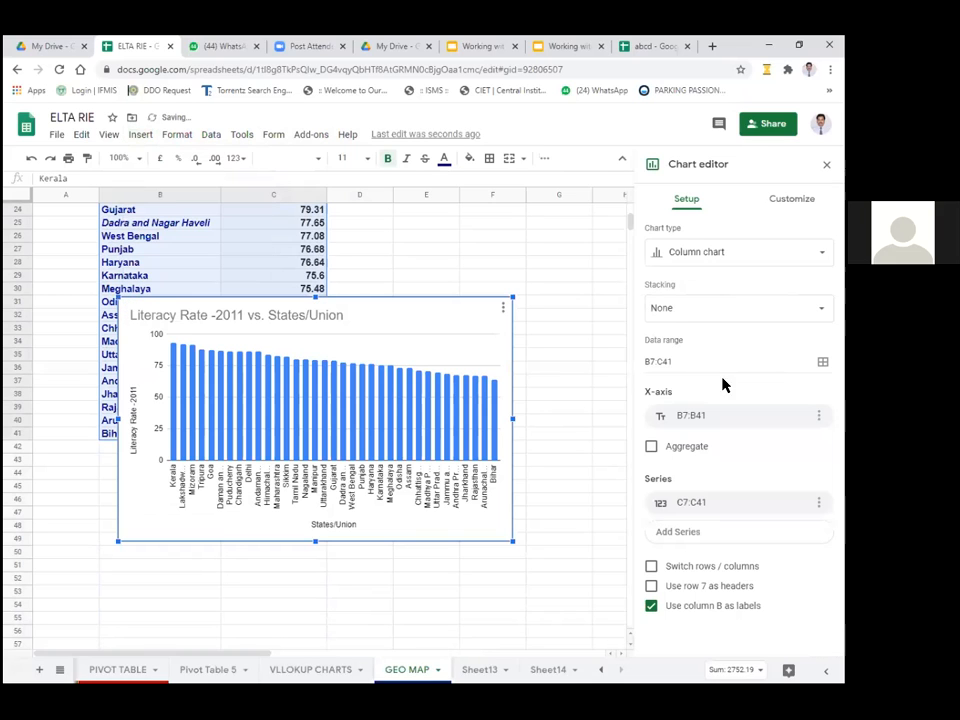
- Change the literacy rate chart's type to Geo chart
{"action": "left_click", "coordinate": [727, 253]}
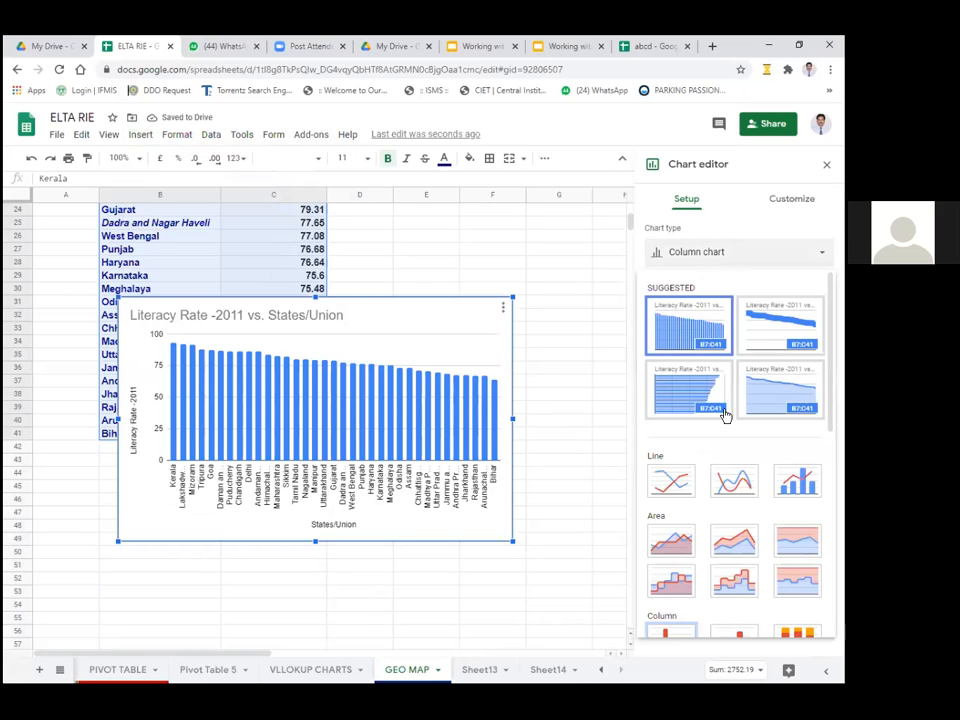
{"action": "scroll", "coordinate": [724, 416], "scroll_direction": "down", "scroll_amount": 5}
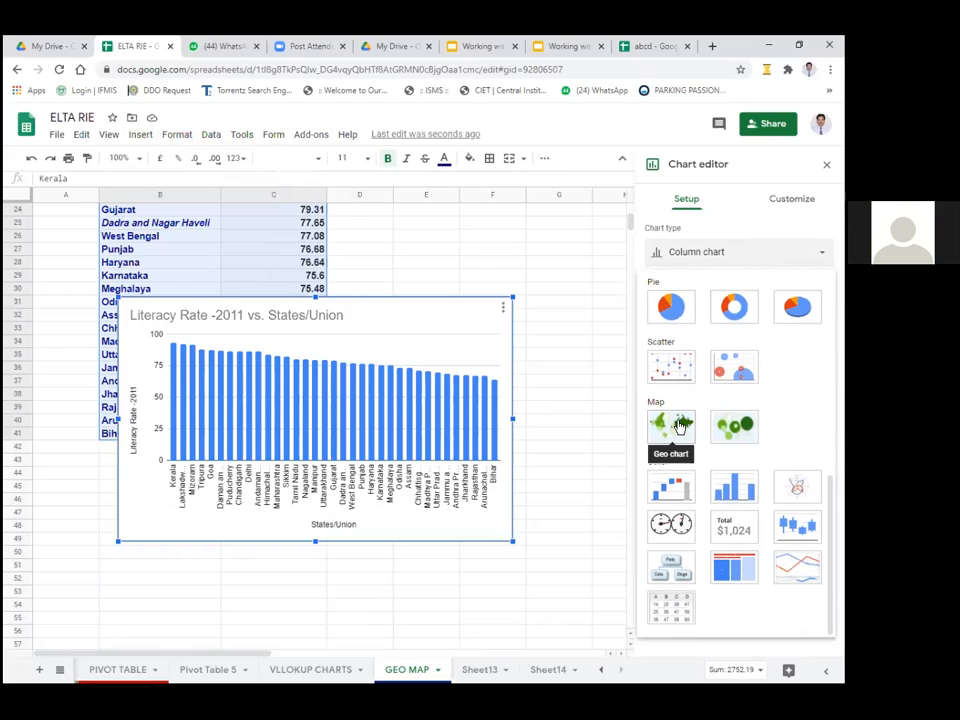
{"action": "left_click", "coordinate": [679, 426]}
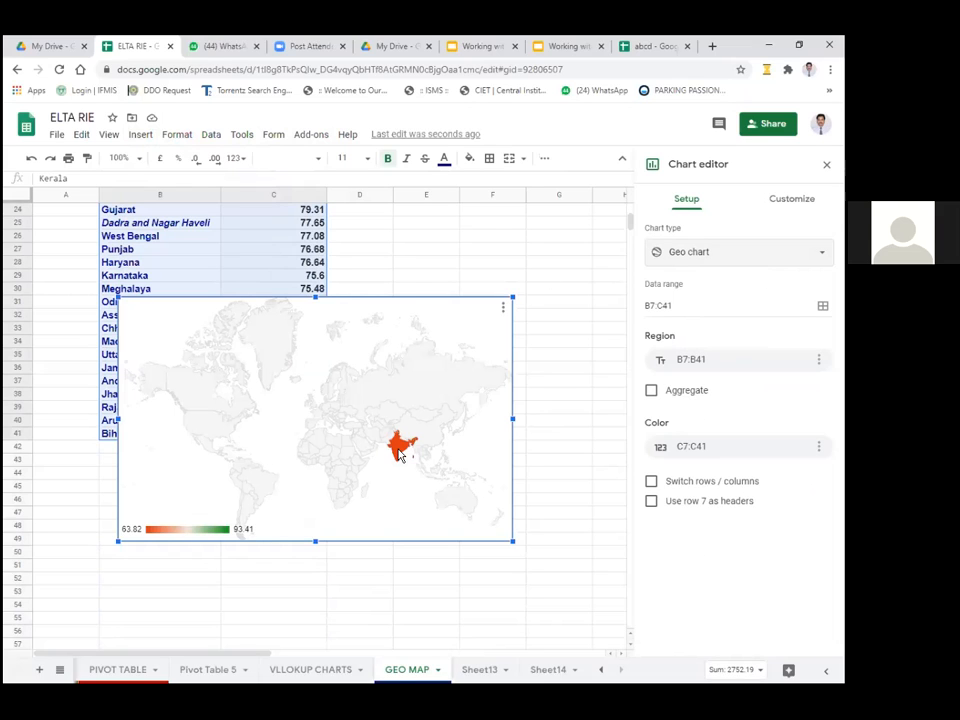
{"action": "mouse_move", "coordinate": [389, 455]}
- Set the geo chart's region to Asia and move the chart to about rows 30–48, spanning columns B to G
{"action": "left_click", "coordinate": [791, 199]}
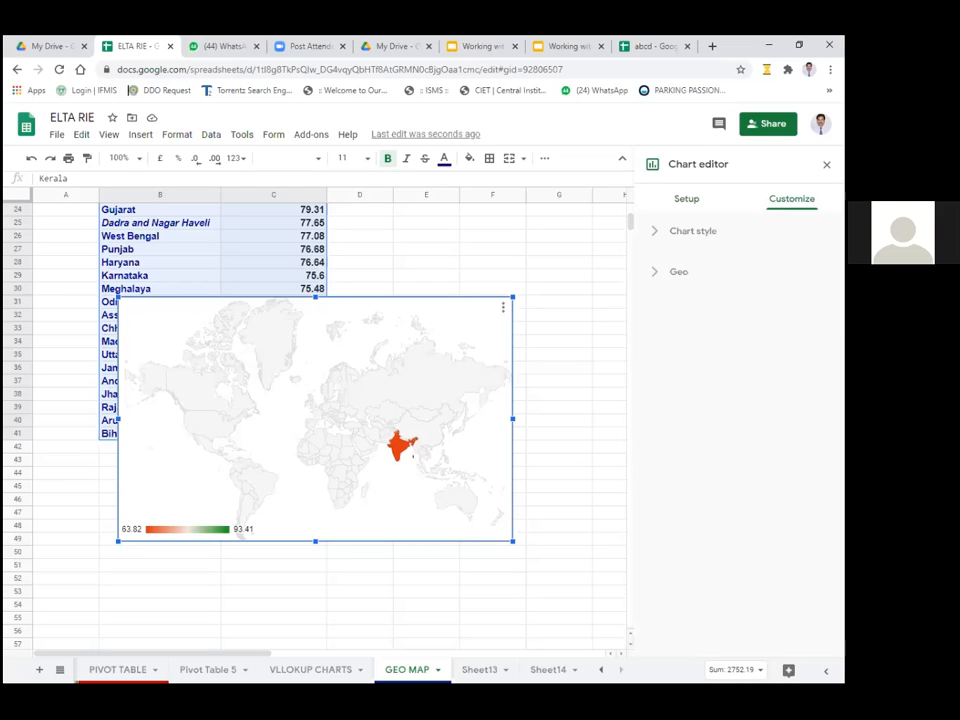
{"action": "left_click", "coordinate": [686, 276]}
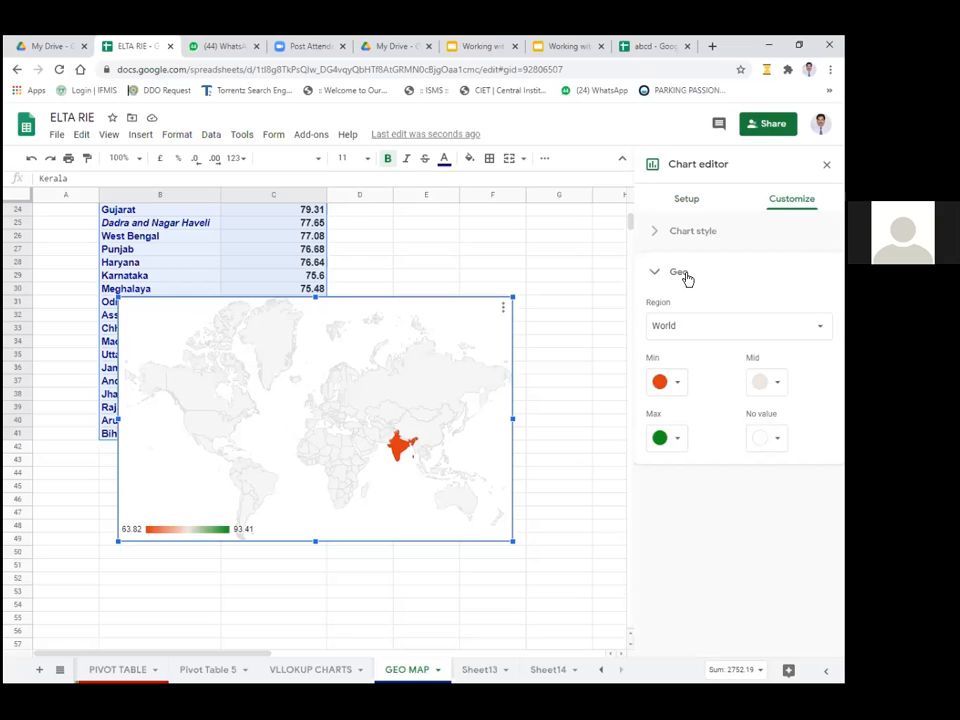
{"action": "left_click", "coordinate": [679, 327]}
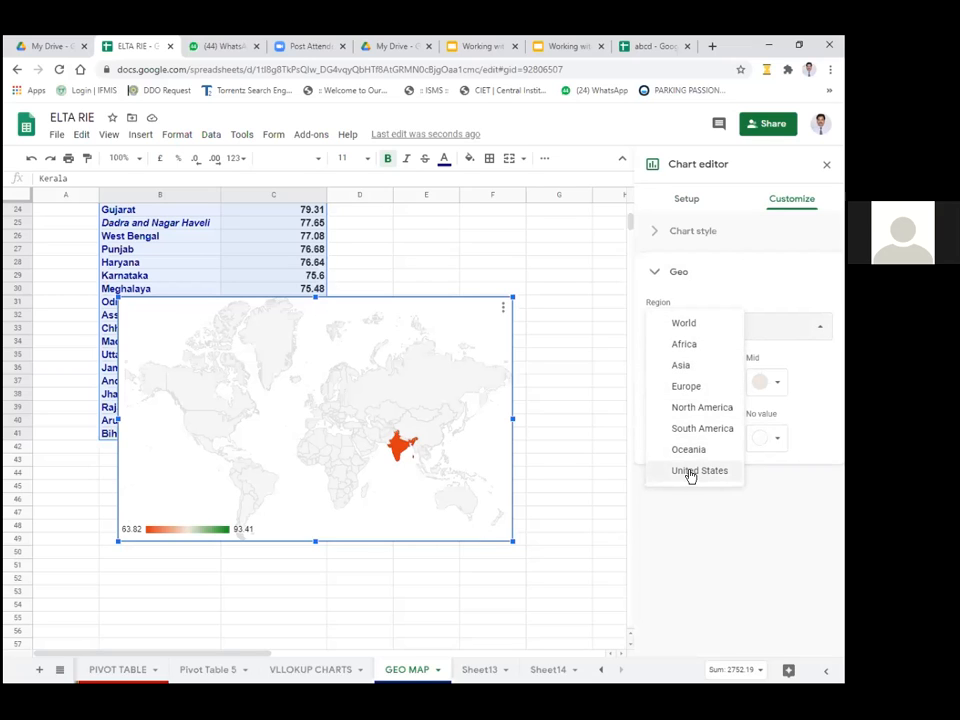
{"action": "left_click", "coordinate": [683, 368]}
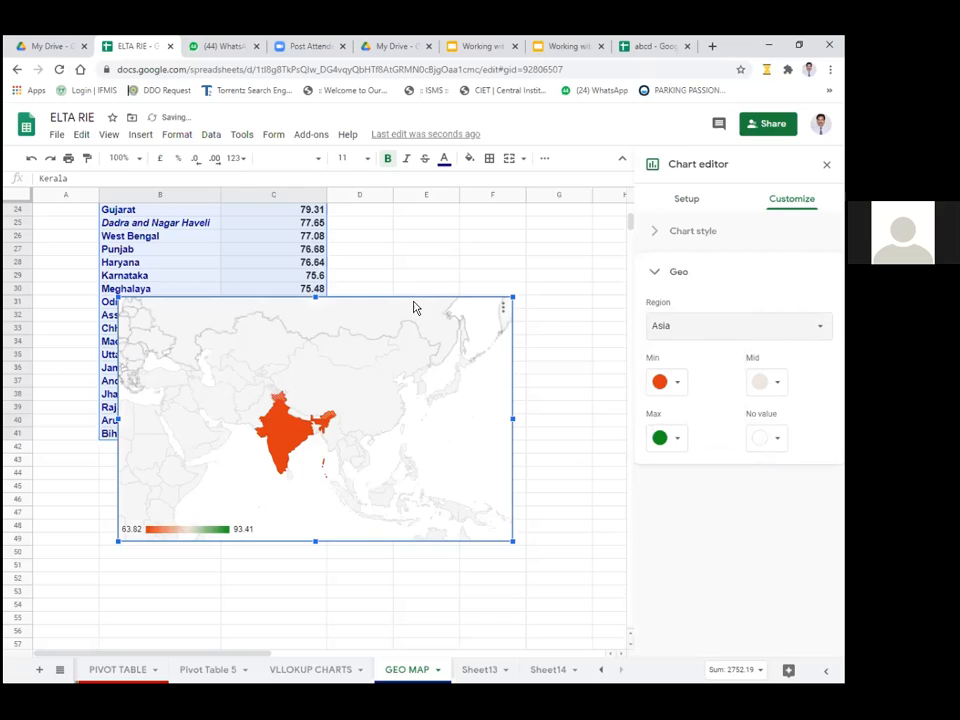
{"action": "left_click_drag", "start_coordinate": [463, 296], "coordinate": [508, 281]}
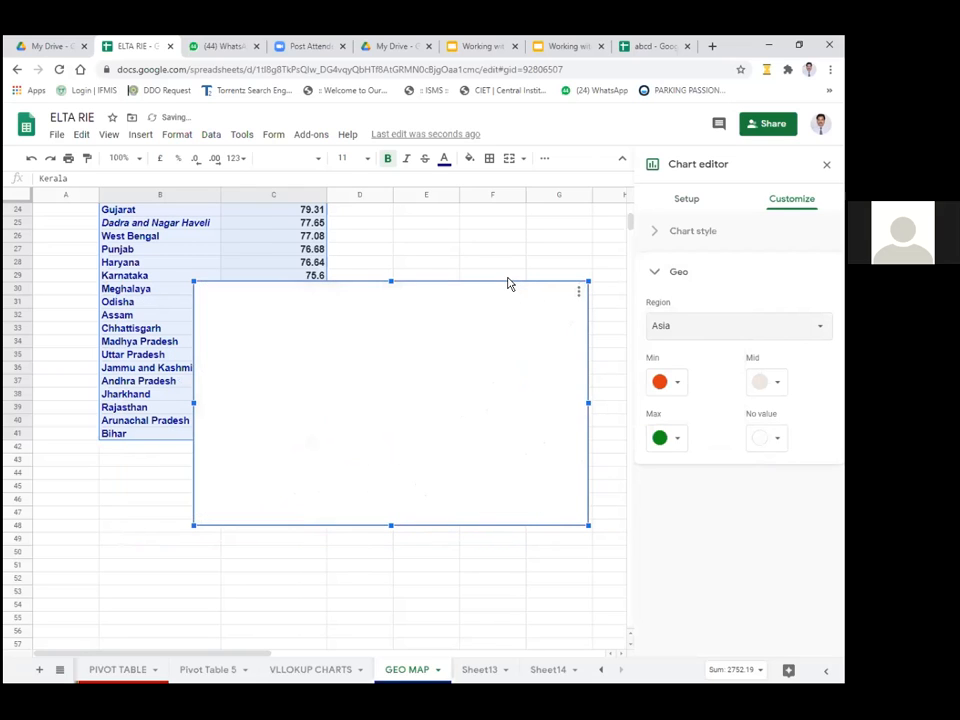
{"action": "mouse_move", "coordinate": [343, 411]}
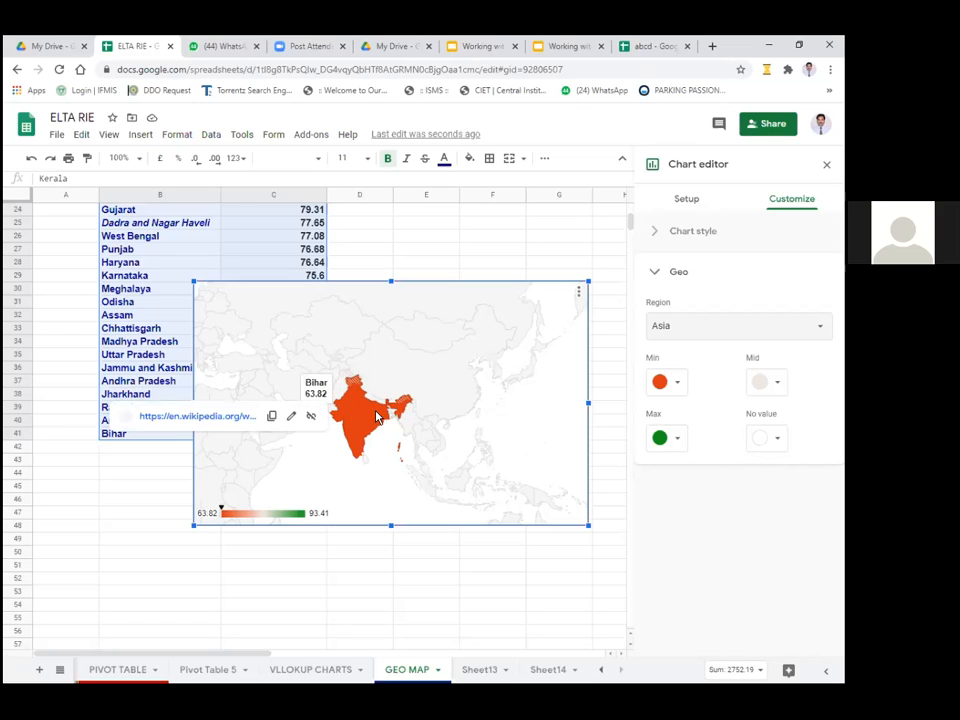
- Leave the chart editor and look over the finished geo chart and the states' literacy table
{"action": "left_click", "coordinate": [452, 581]}
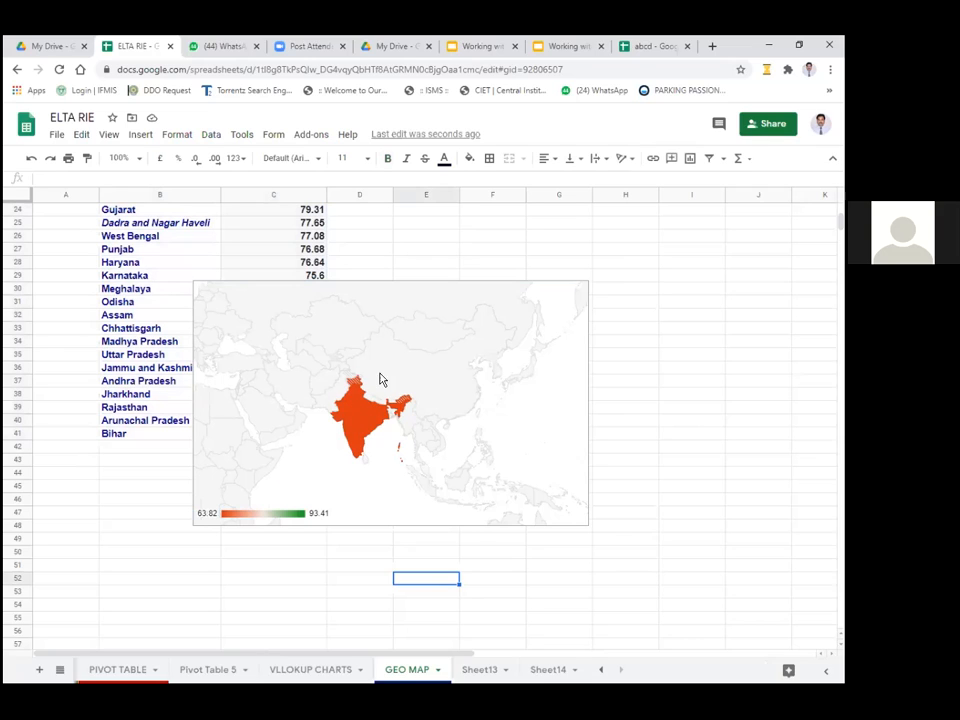
{"action": "left_click", "coordinate": [348, 422]}
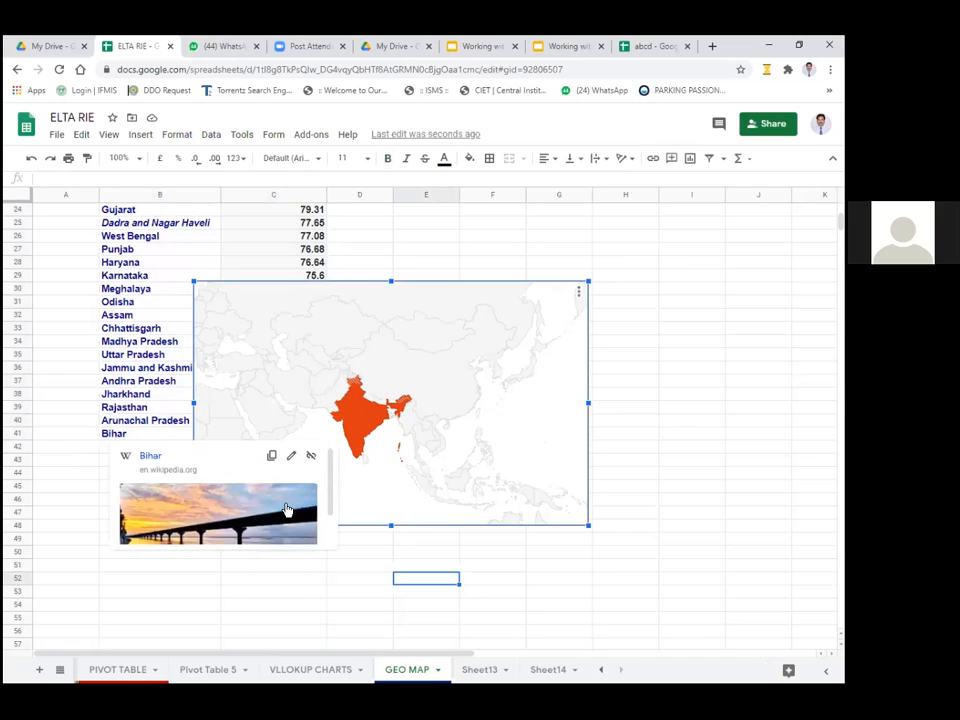
{"action": "left_click", "coordinate": [558, 552]}
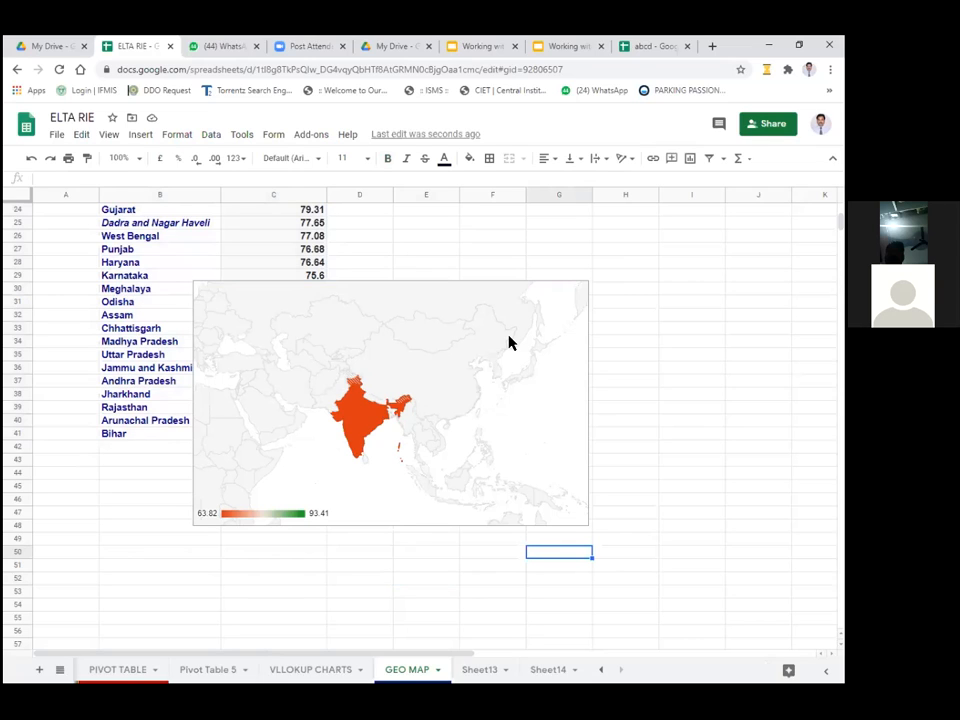
{"action": "scroll", "coordinate": [450, 392], "scroll_direction": "up", "scroll_amount": 1}
{"action": "left_click", "coordinate": [448, 393]}
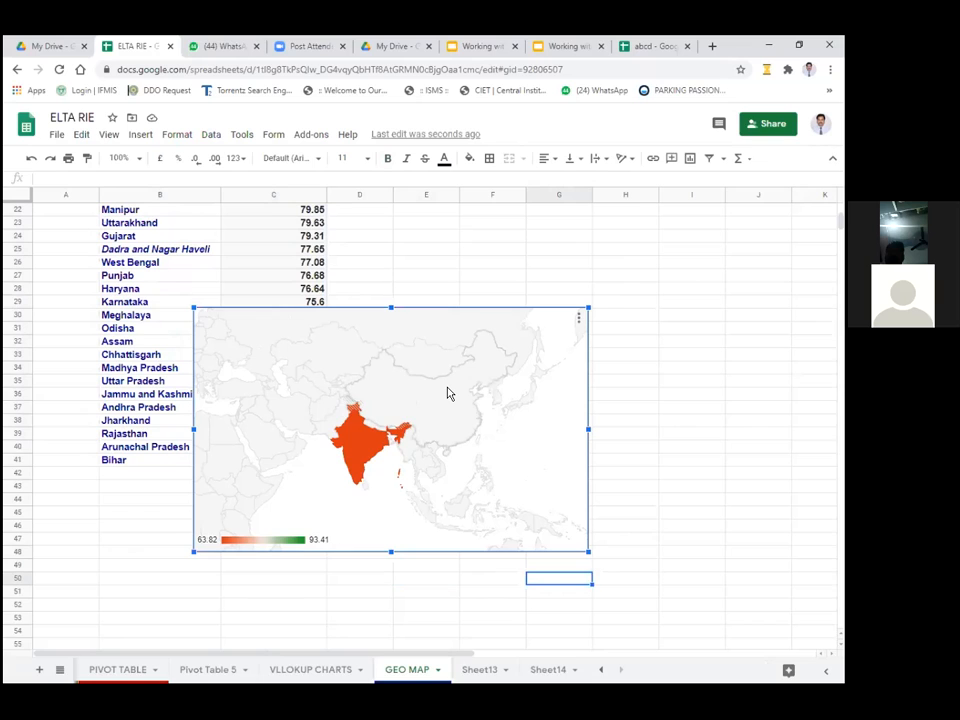
{"action": "scroll", "coordinate": [448, 393], "scroll_direction": "up", "scroll_amount": 7}
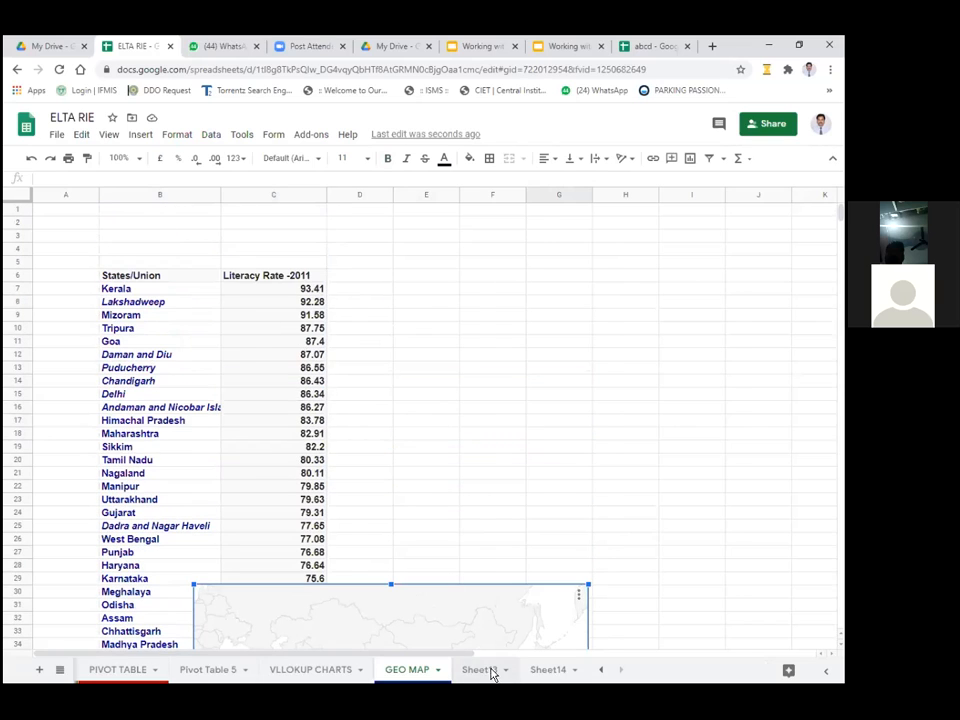
- Look through Sheet14 and Sheet13, and open the SUMIF, COUNTIF, AVGIF sheet
{"action": "left_click", "coordinate": [552, 675]}
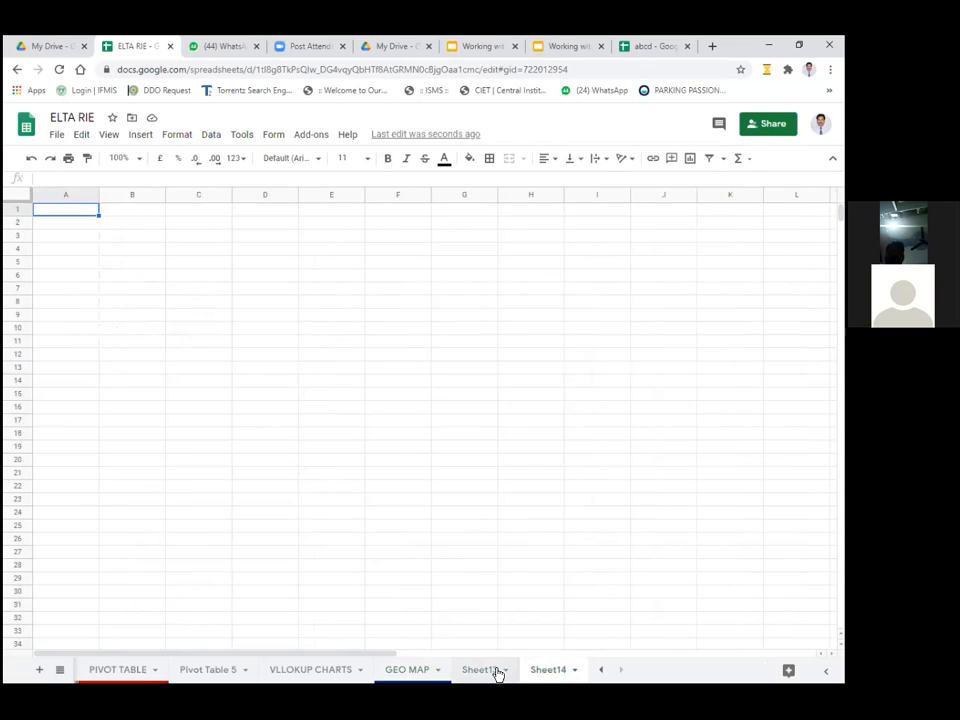
{"action": "left_click", "coordinate": [482, 671]}
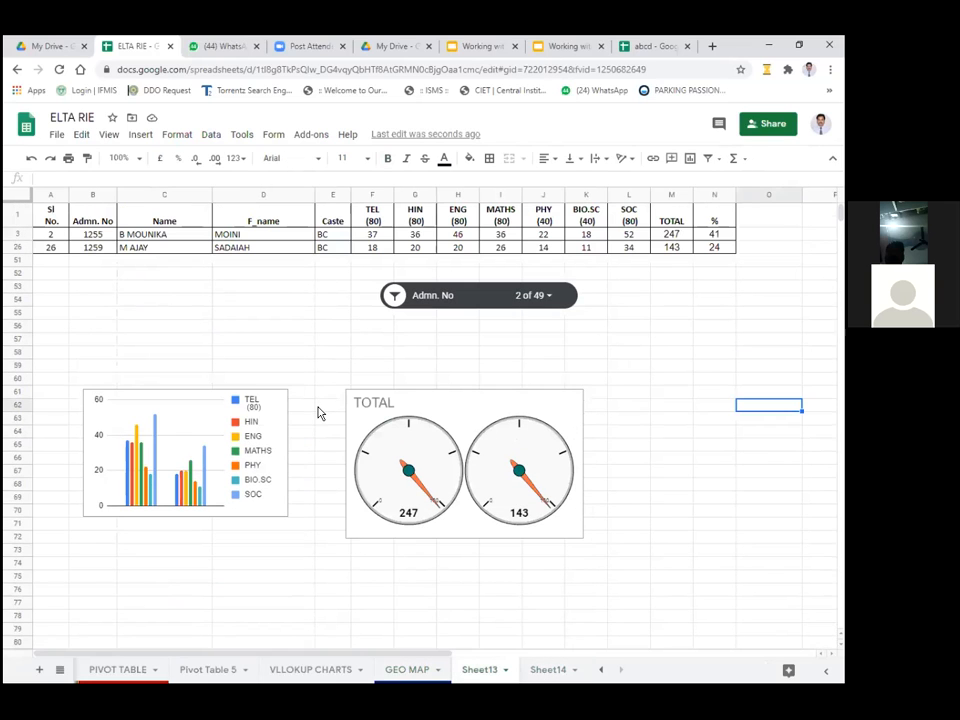
{"action": "left_click", "coordinate": [559, 669]}
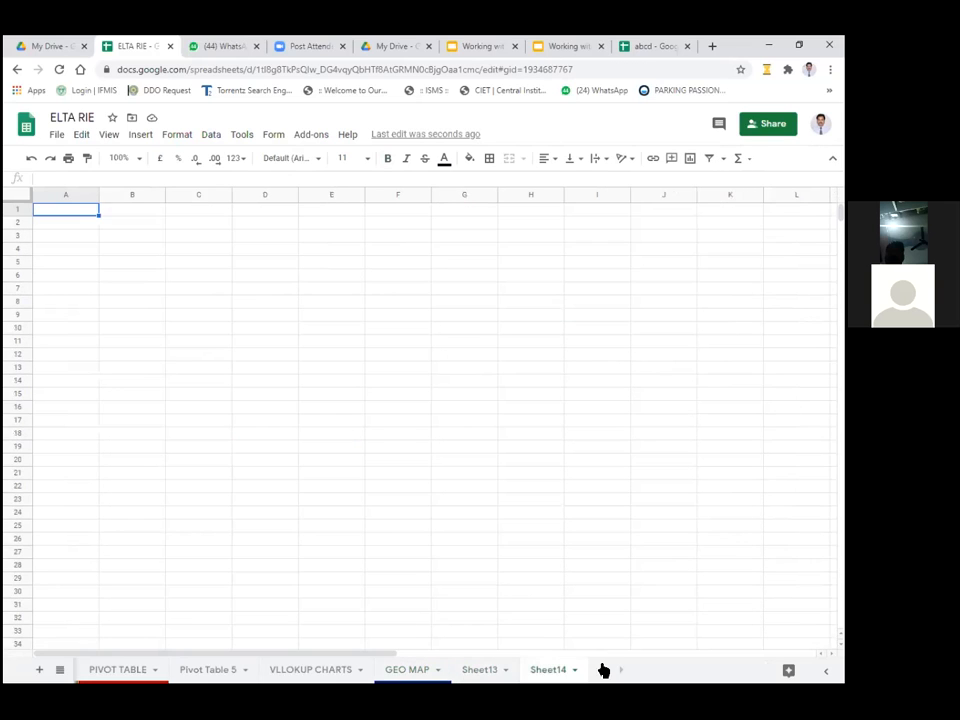
{"action": "left_click", "coordinate": [60, 669]}
{"action": "scroll", "coordinate": [74, 546], "scroll_direction": "up", "scroll_amount": 10}
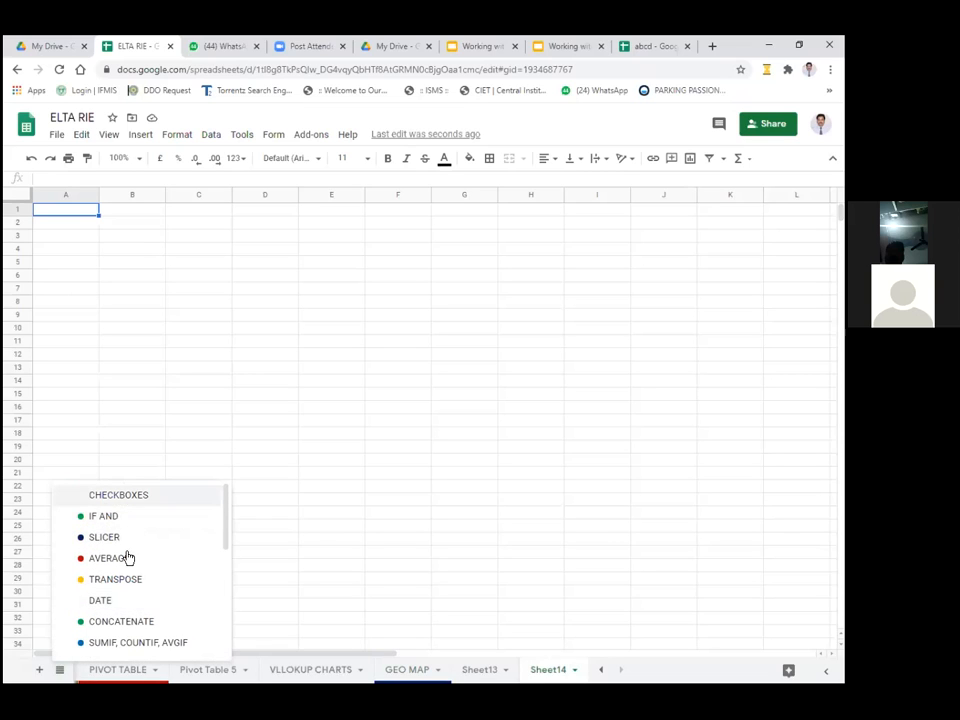
{"action": "scroll", "coordinate": [174, 574], "scroll_direction": "down", "scroll_amount": 2}
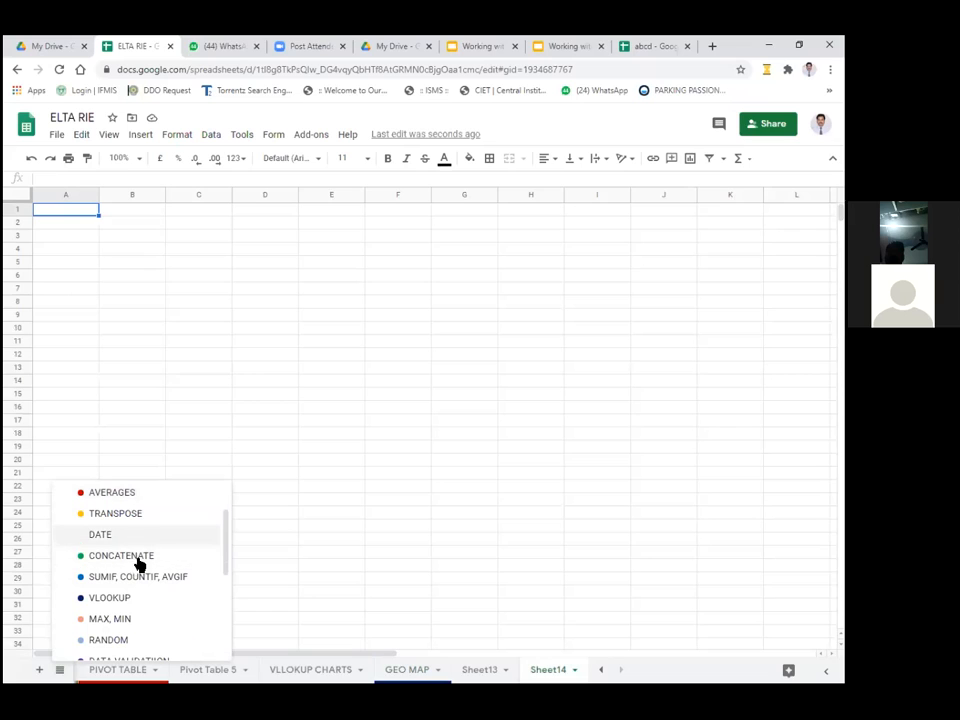
{"action": "left_click", "coordinate": [147, 578]}
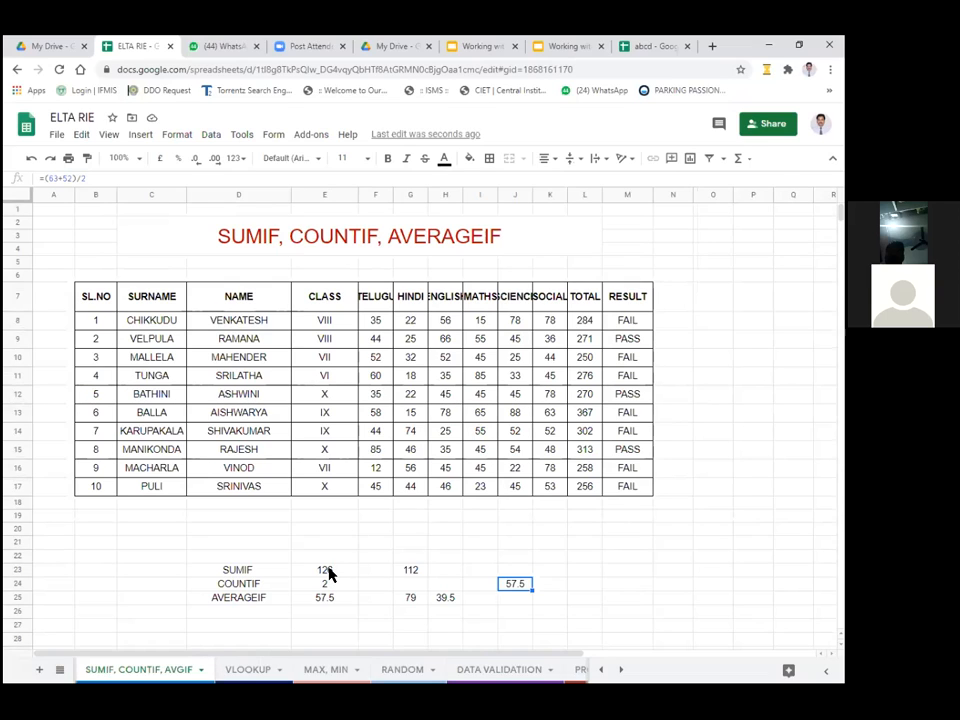
- Replace the SUMIF formula in E23 with =SUMIF(E8:E17,"X",K8:K17) to total the SOCIAL marks of class X
{"action": "left_click", "coordinate": [325, 570]}
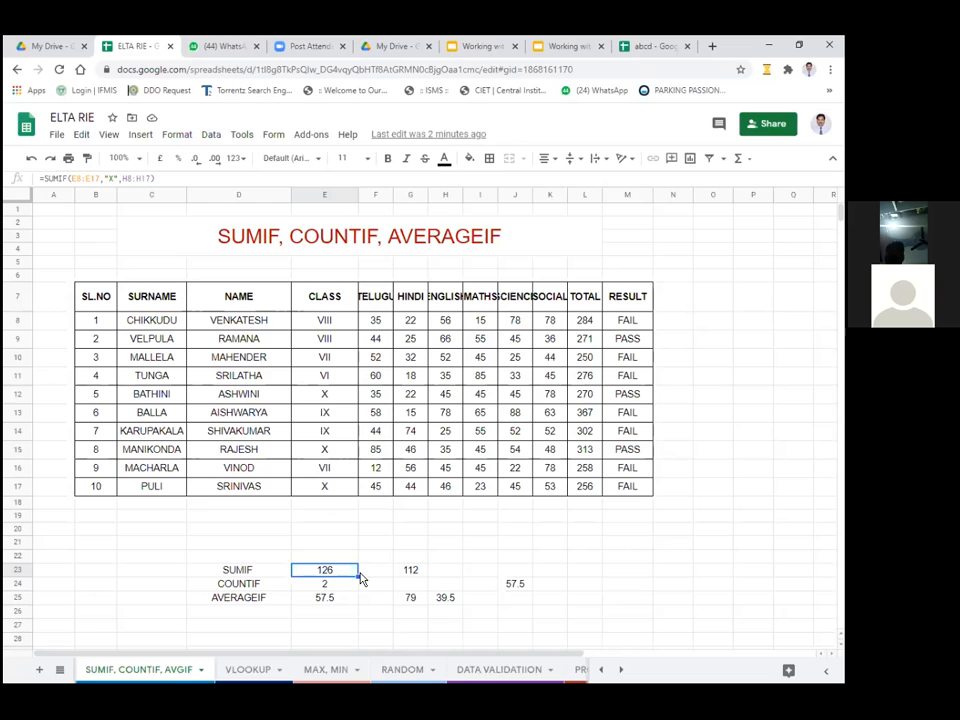
{"action": "type", "text": "="}
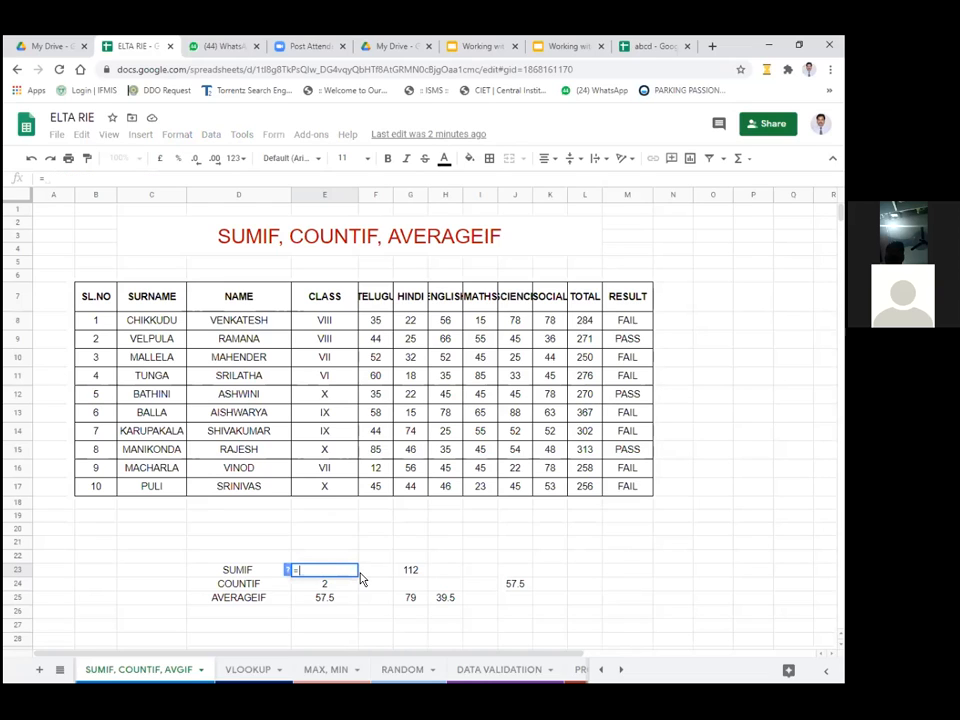
{"action": "type", "text": "SUMIF"}
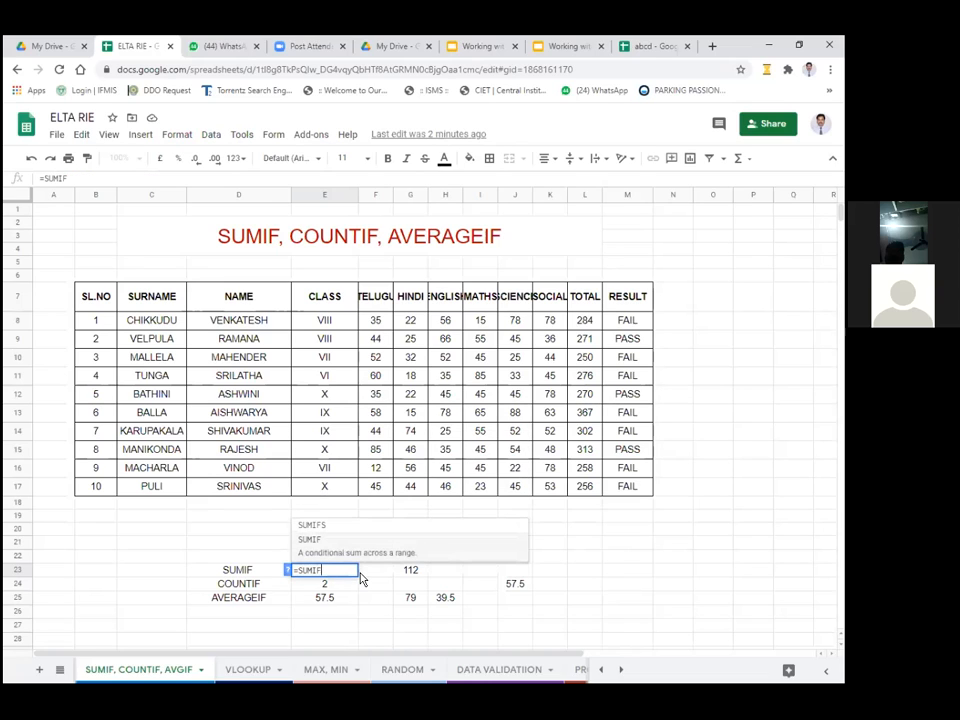
{"action": "type", "text": "("}
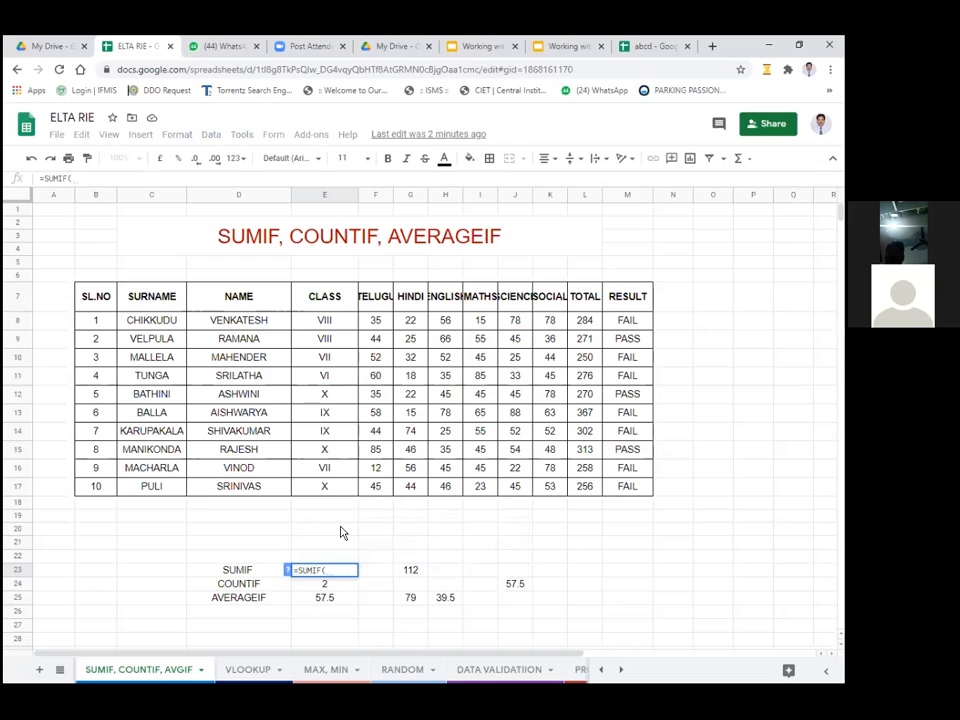
{"action": "mouse_move", "coordinate": [338, 321]}
{"action": "left_mouse_down"}
{"action": "mouse_move", "coordinate": [336, 268]}
{"action": "mouse_move", "coordinate": [347, 497]}
{"action": "left_mouse_up"}
{"action": "type", "text": ","}
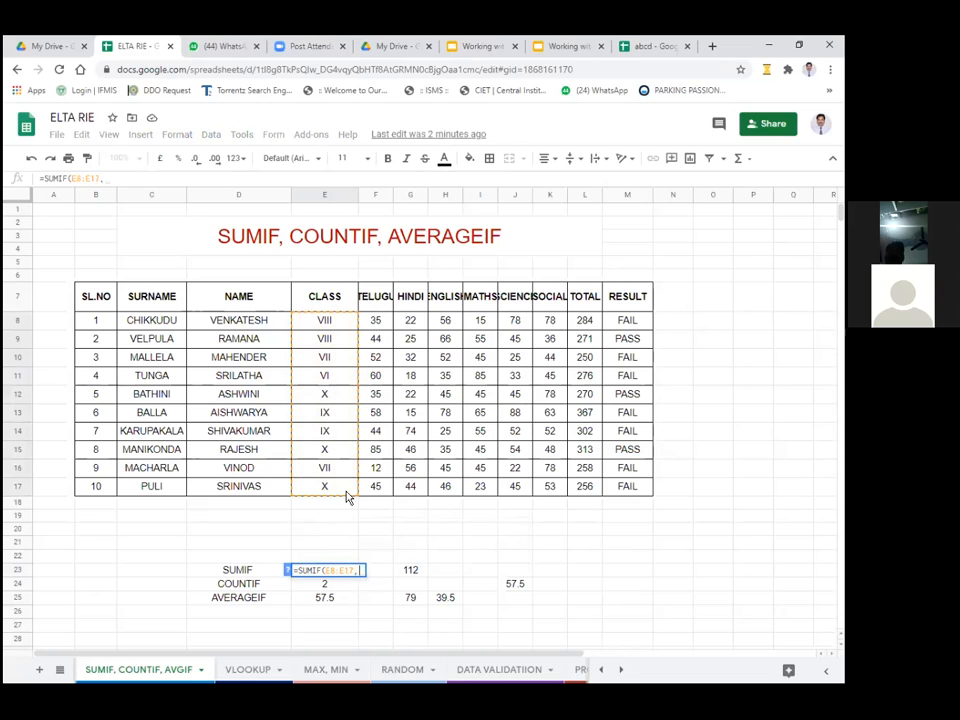
{"action": "type", "text": "\"X\""}
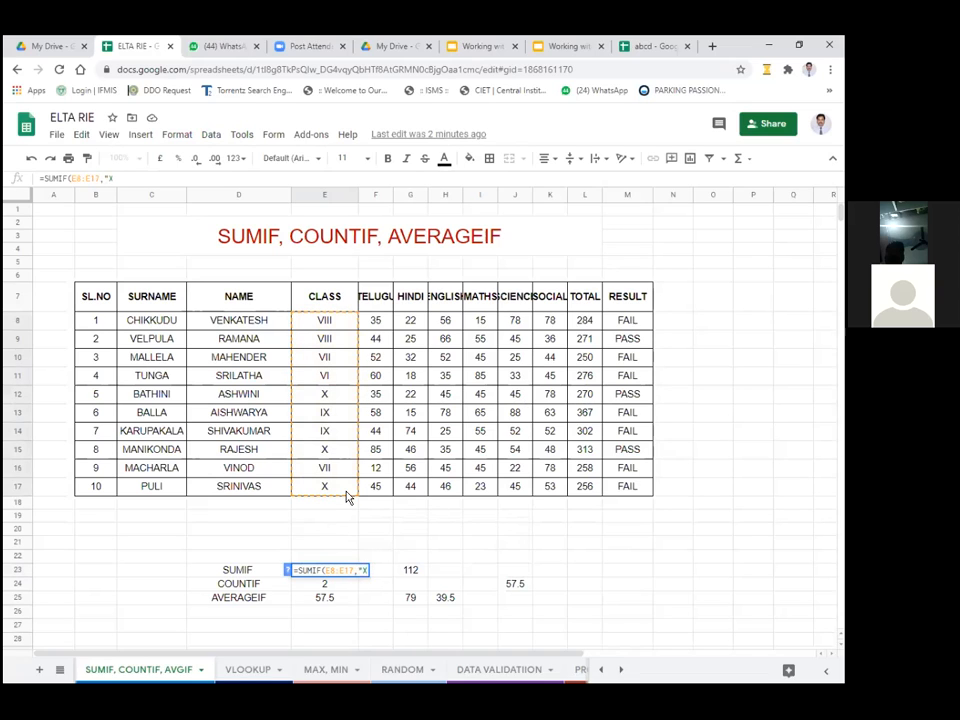
{"action": "type", "text": ","}
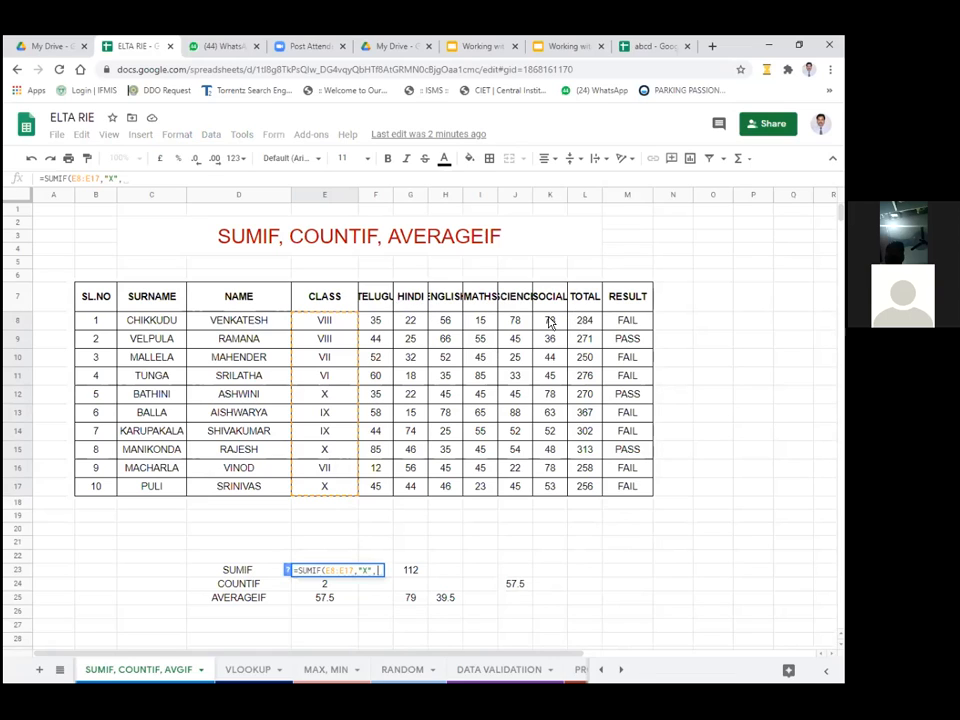
{"action": "left_click_drag", "start_coordinate": [549, 322], "coordinate": [550, 487]}
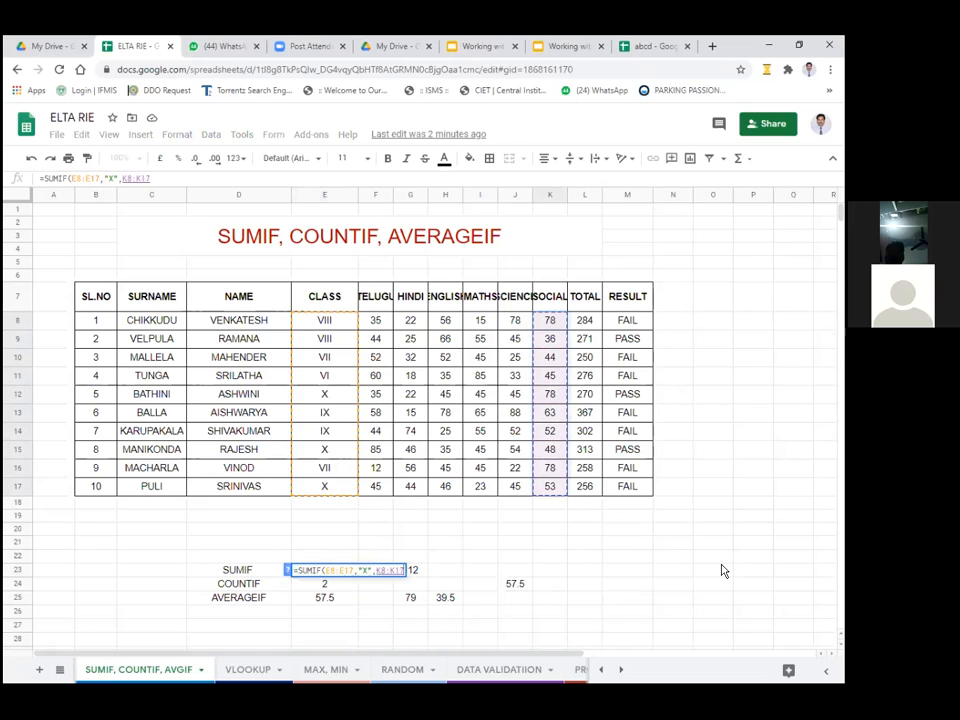
{"action": "type", "text": ")"}
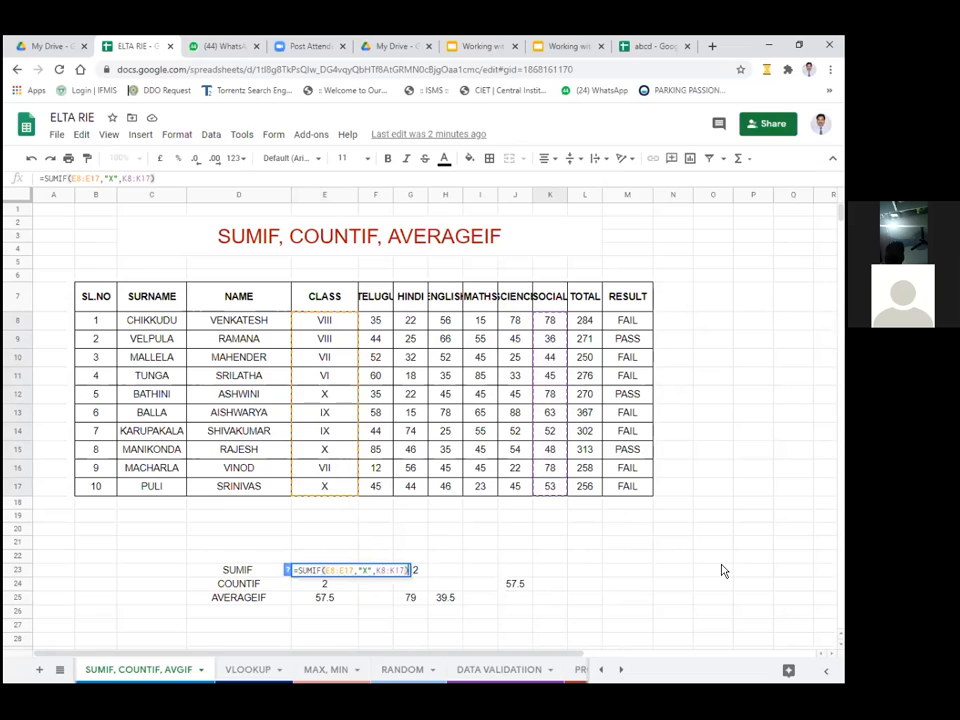
{"action": "key", "text": "Return"}
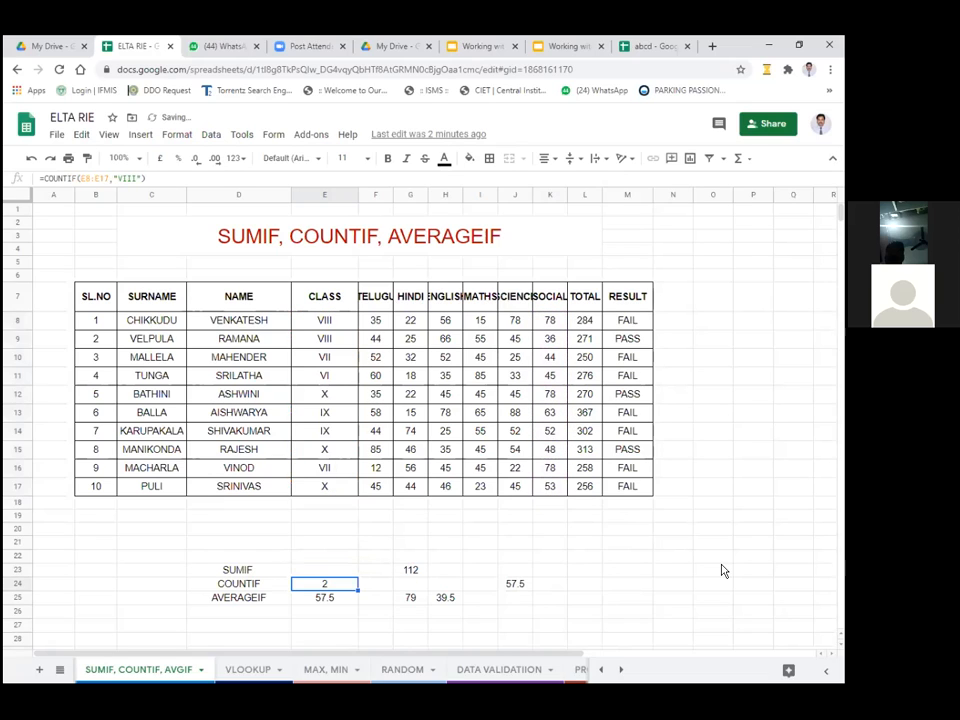
- Check the SUMIF result in E23 against the class X rows and their SOCIAL marks
{"action": "left_click", "coordinate": [341, 570]}
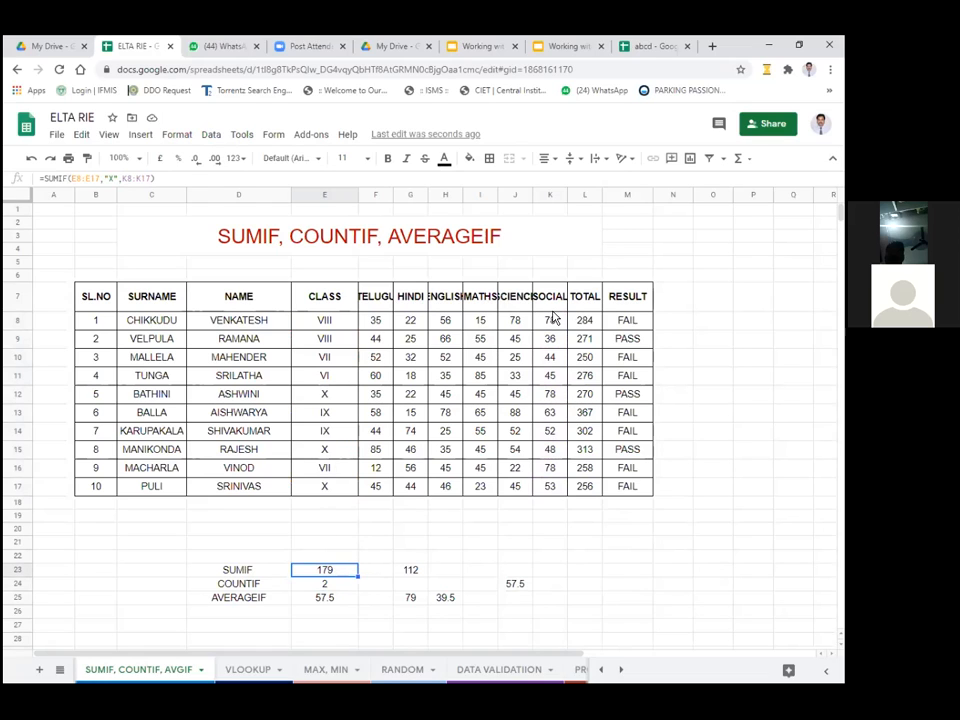
{"action": "left_click_drag", "start_coordinate": [549, 298], "coordinate": [555, 487]}
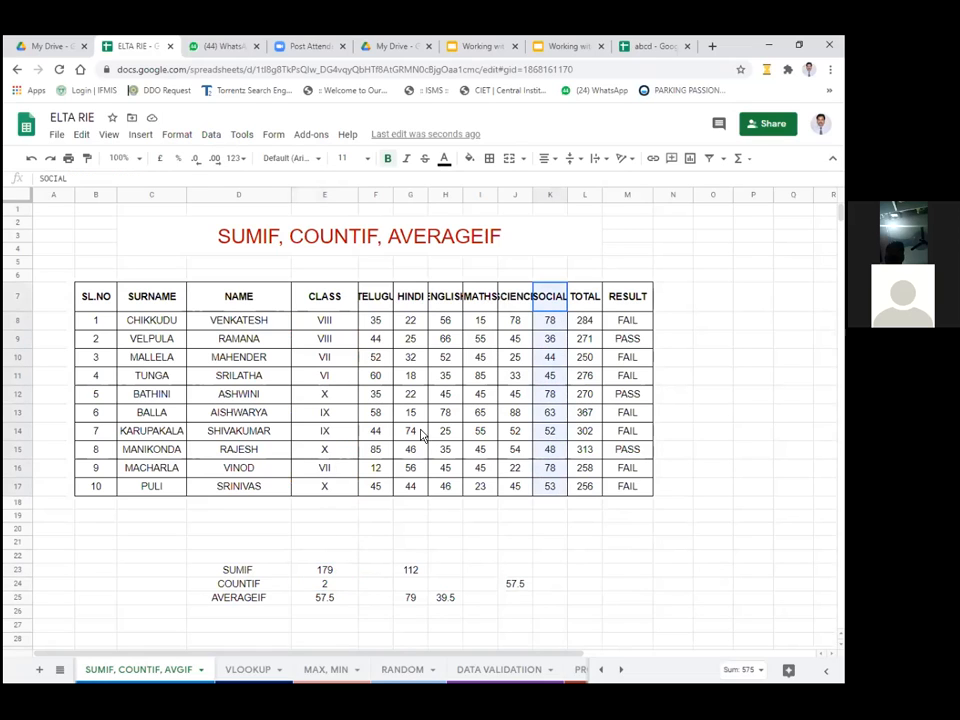
{"action": "left_click", "coordinate": [337, 399]}
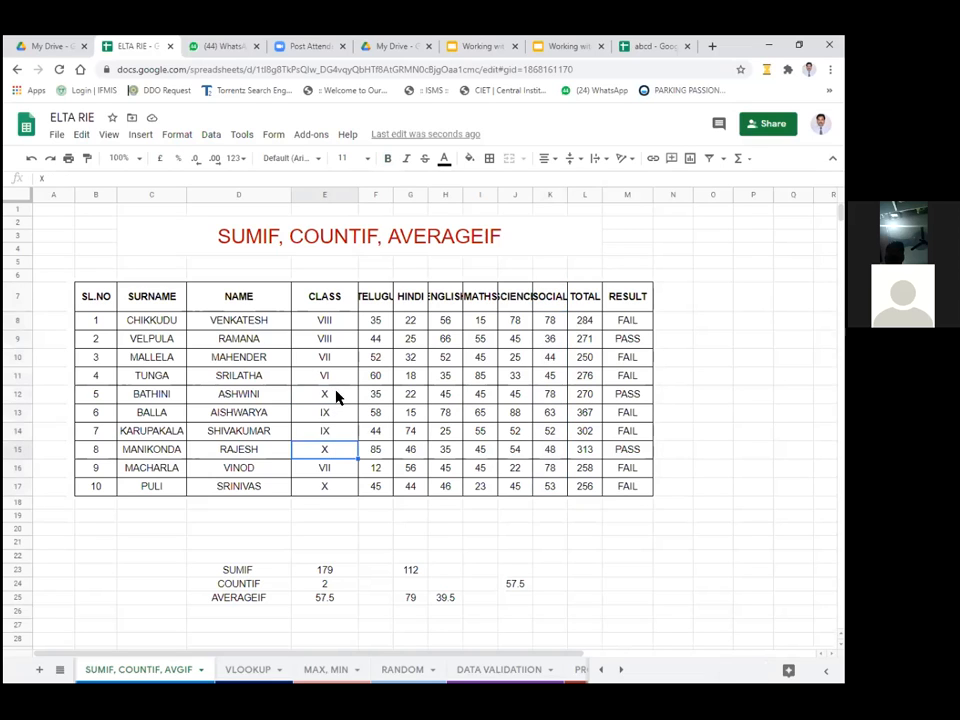
{"action": "left_click", "coordinate": [331, 450]}
{"action": "left_click", "coordinate": [333, 570]}
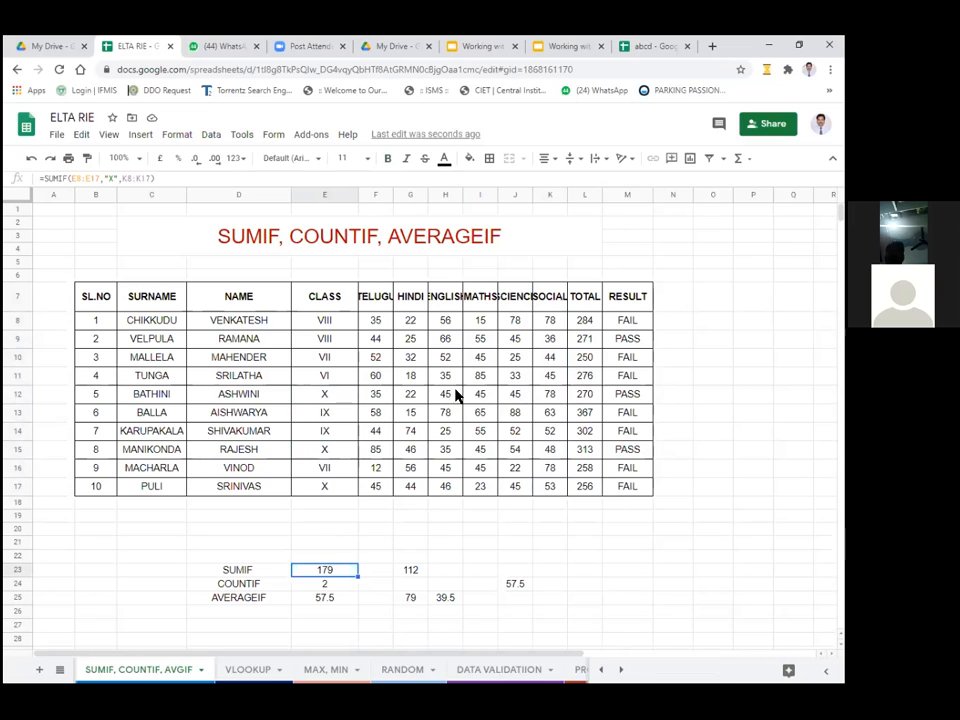
{"action": "left_click", "coordinate": [550, 450]}
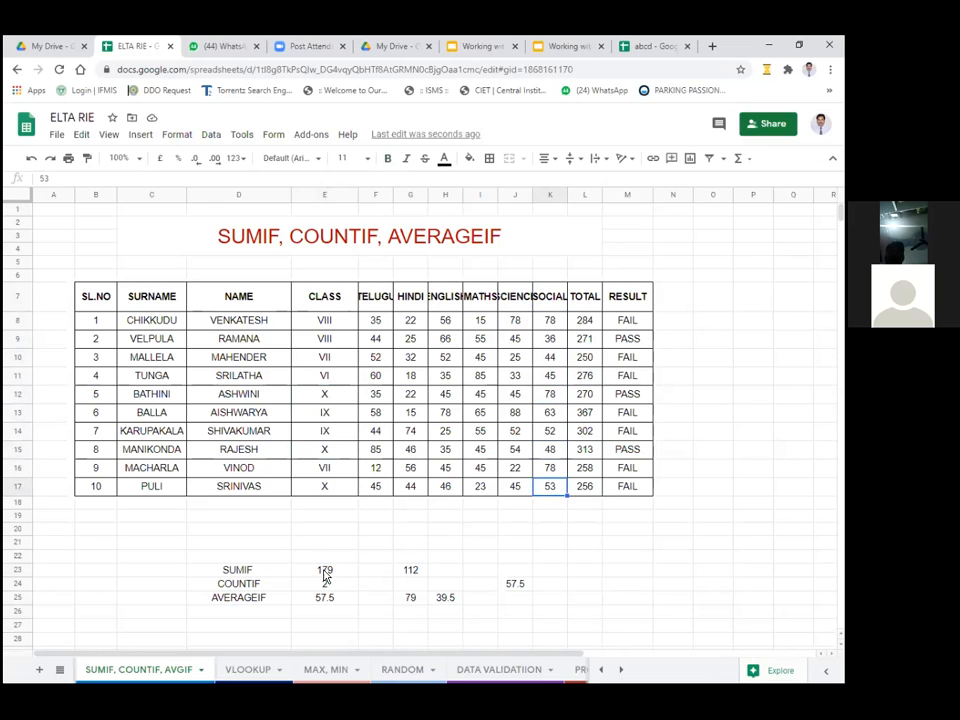
{"action": "left_click", "coordinate": [324, 572]}
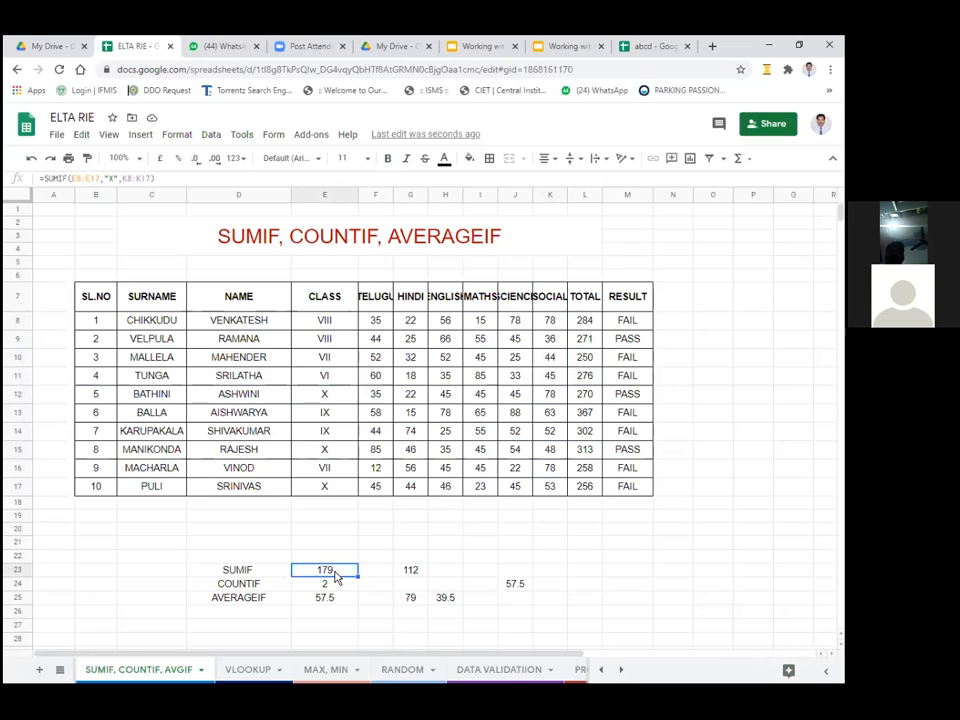
- Examine the COUNTIF formula in E24 and compare it with the class VIII entries in the CLASS column
{"action": "left_click", "coordinate": [338, 588]}
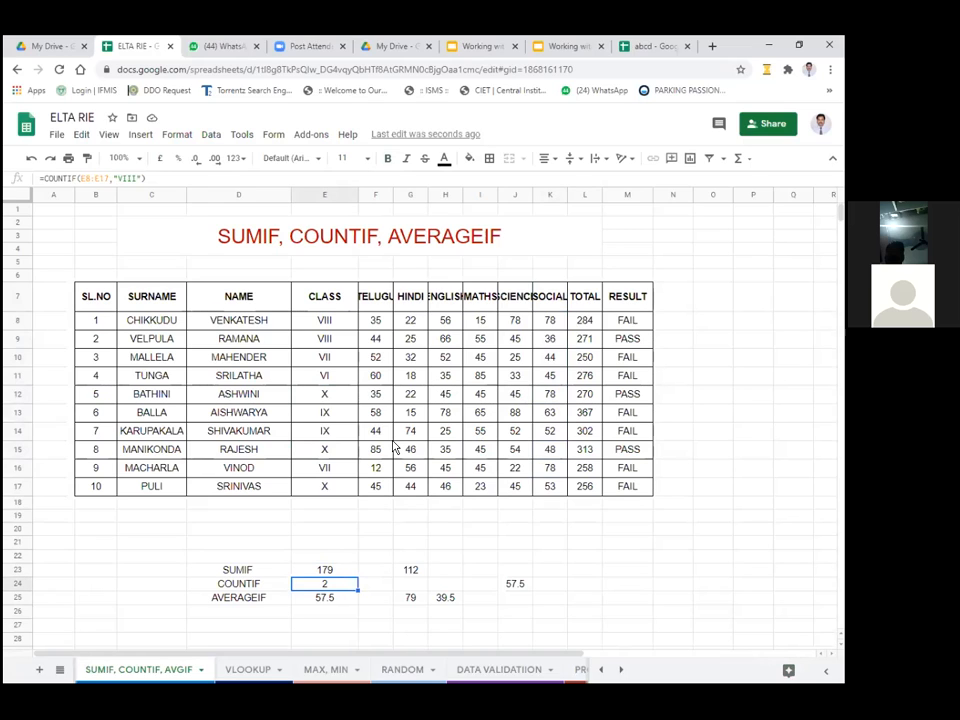
{"action": "double_click", "coordinate": [336, 584]}
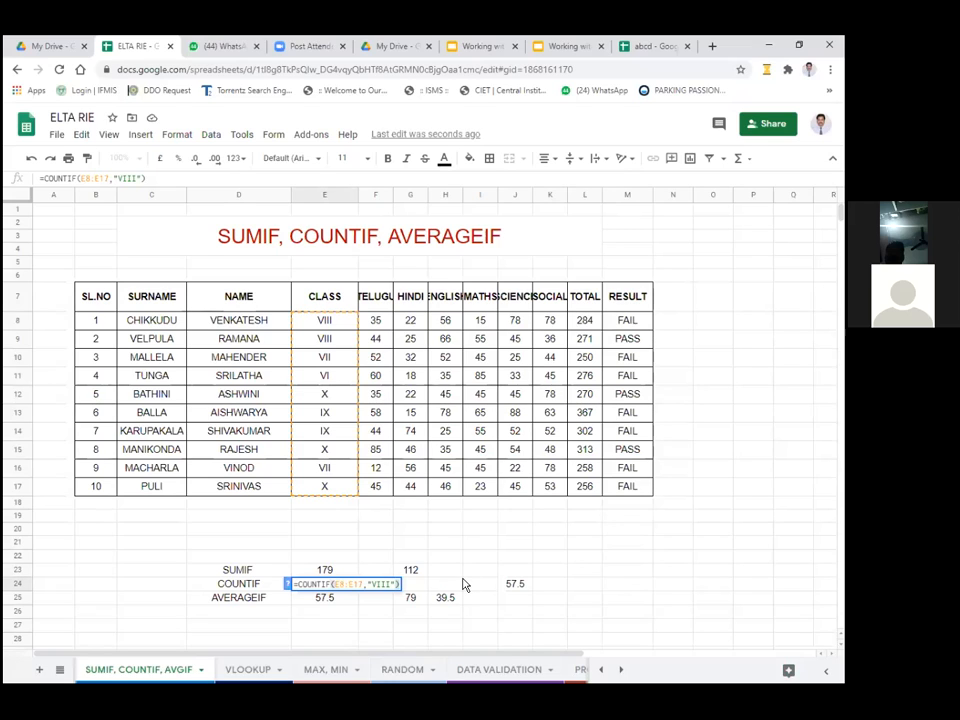
{"action": "key", "text": "Return"}
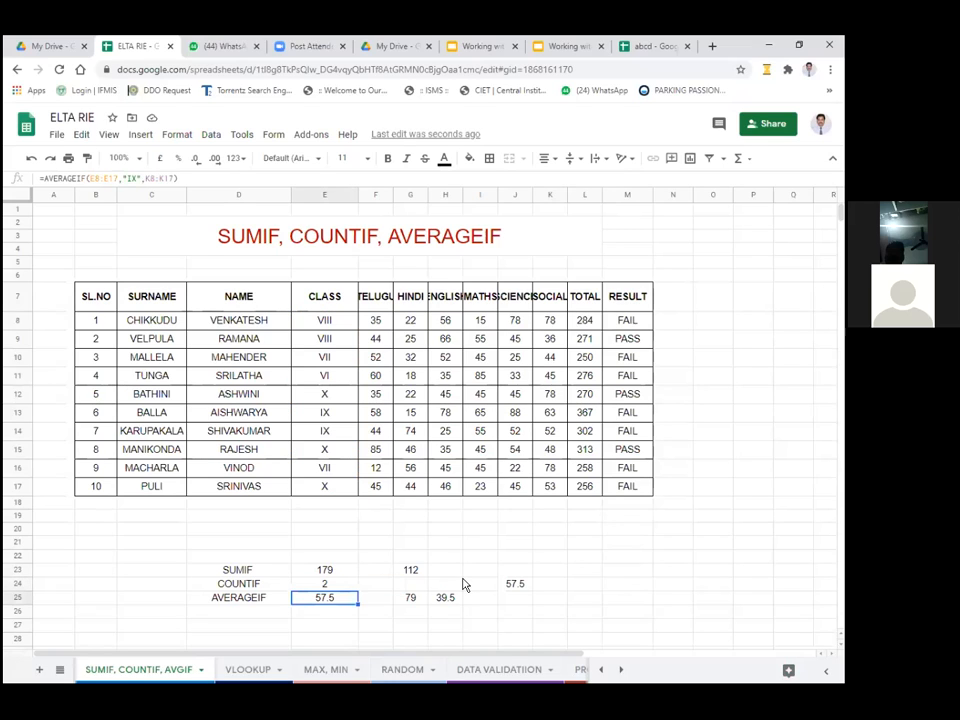
{"action": "left_click", "coordinate": [340, 587]}
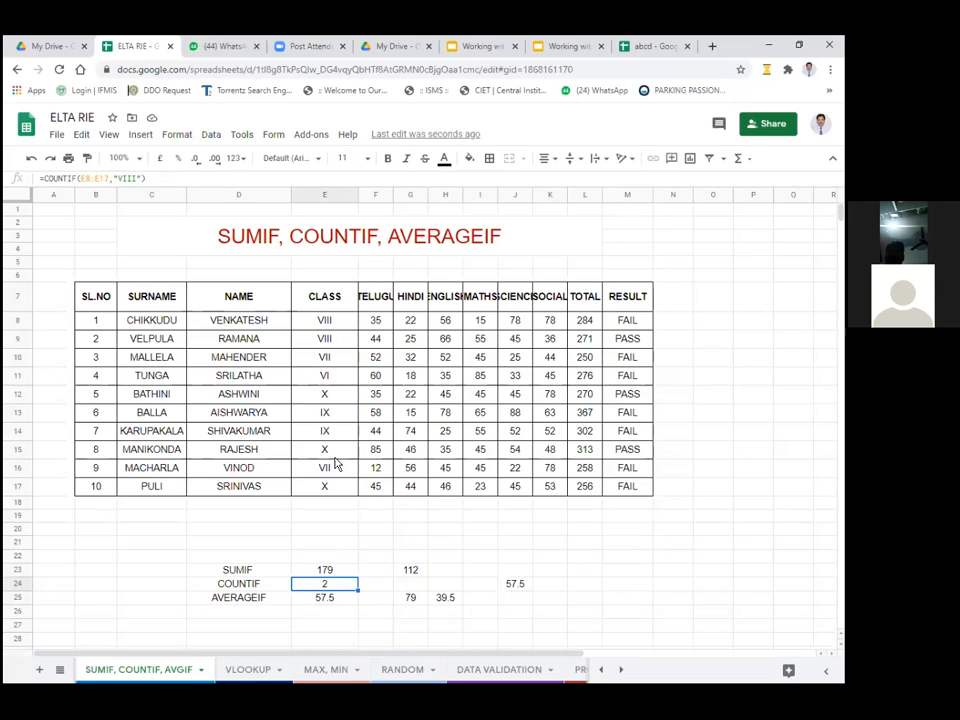
{"action": "left_click", "coordinate": [340, 342]}
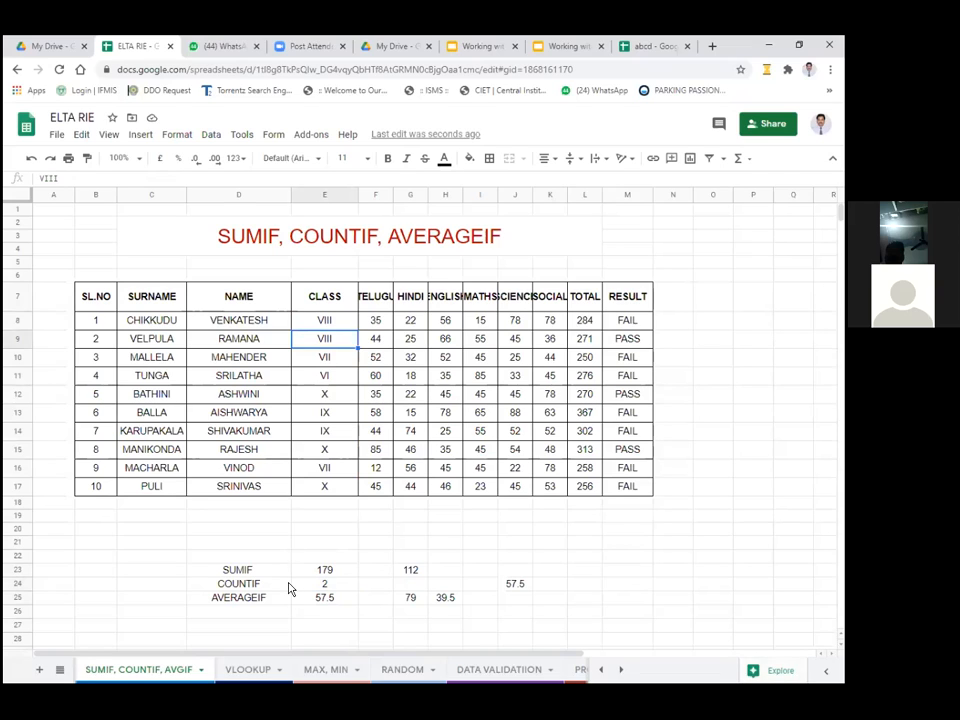
- Examine the range, criterion and average range of the AVERAGEIF formula in E25, leaving it unchanged
{"action": "left_click", "coordinate": [292, 591]}
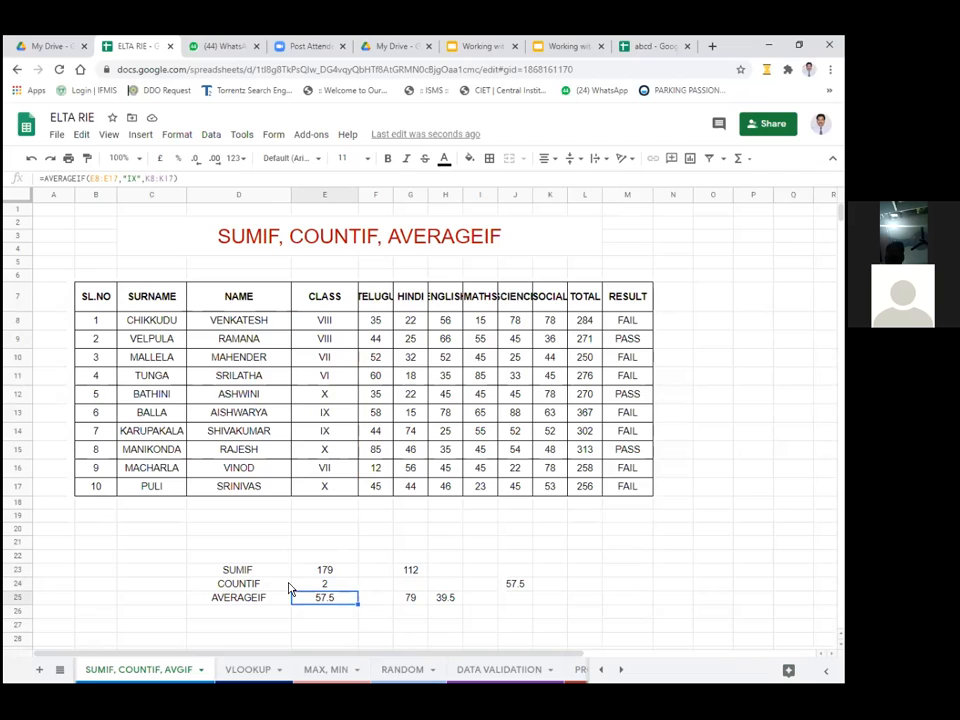
{"action": "left_click", "coordinate": [328, 571]}
{"action": "key", "text": "Down"}
{"action": "key", "text": "Down"}
{"action": "key", "text": "F2"}
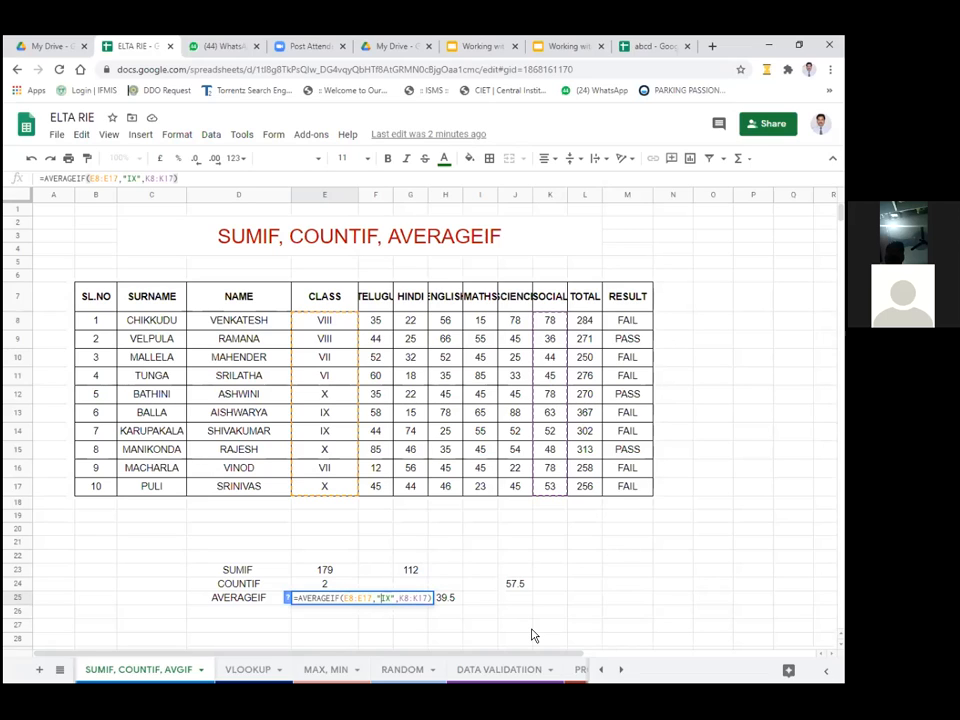
{"action": "key", "text": "Return"}
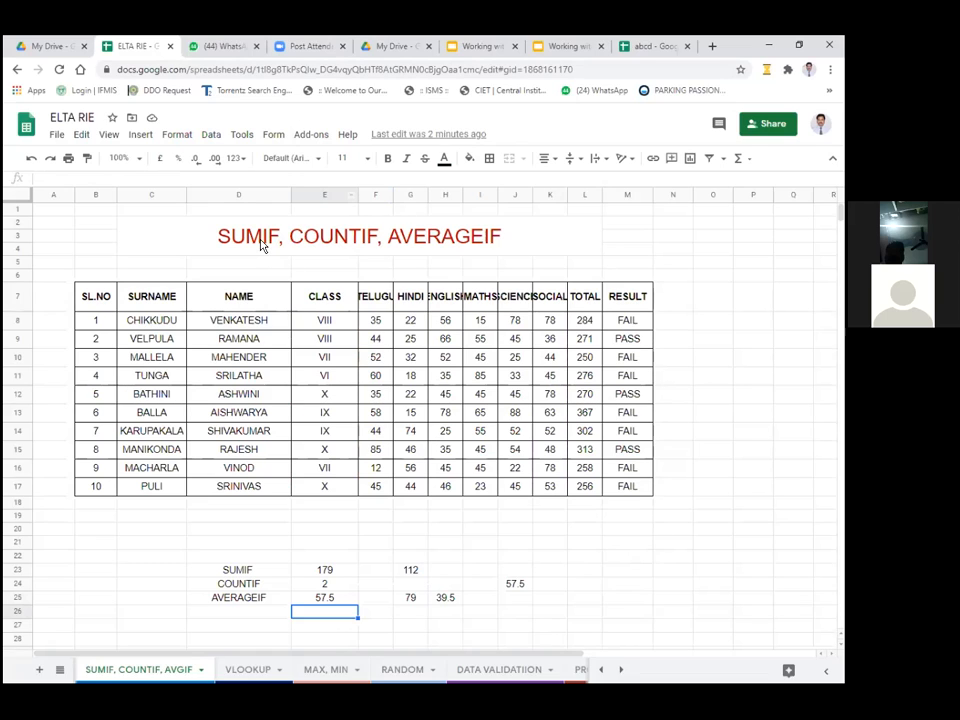
- Go from the SUMIF, COUNTIF, AVGIF sheet to the DATE sheet of the workbook
{"action": "left_click", "coordinate": [310, 236]}
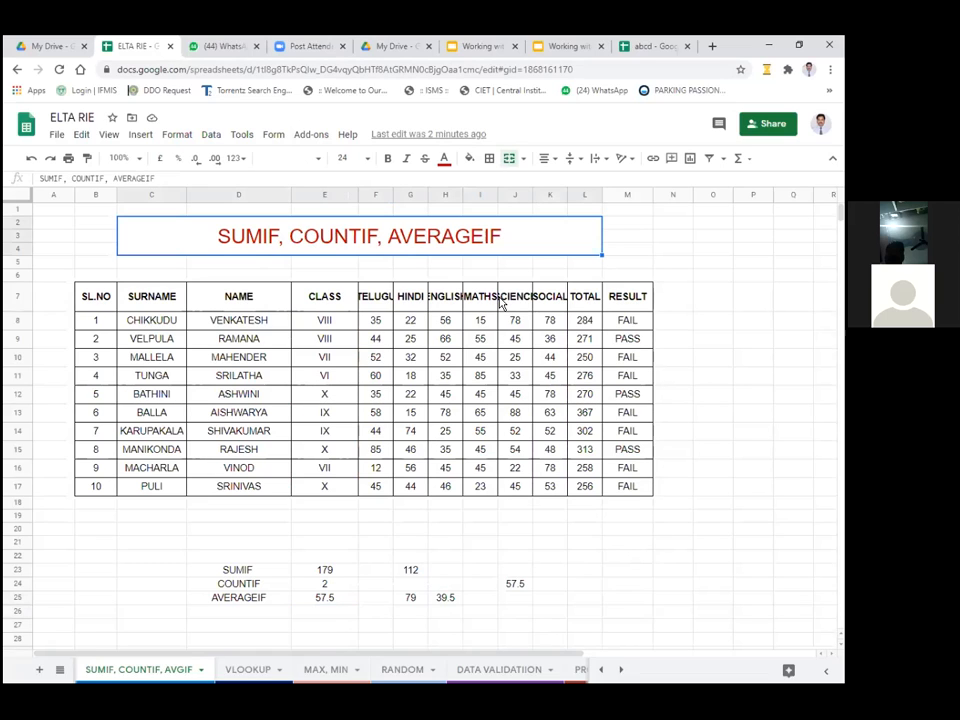
{"action": "left_click", "coordinate": [59, 671]}
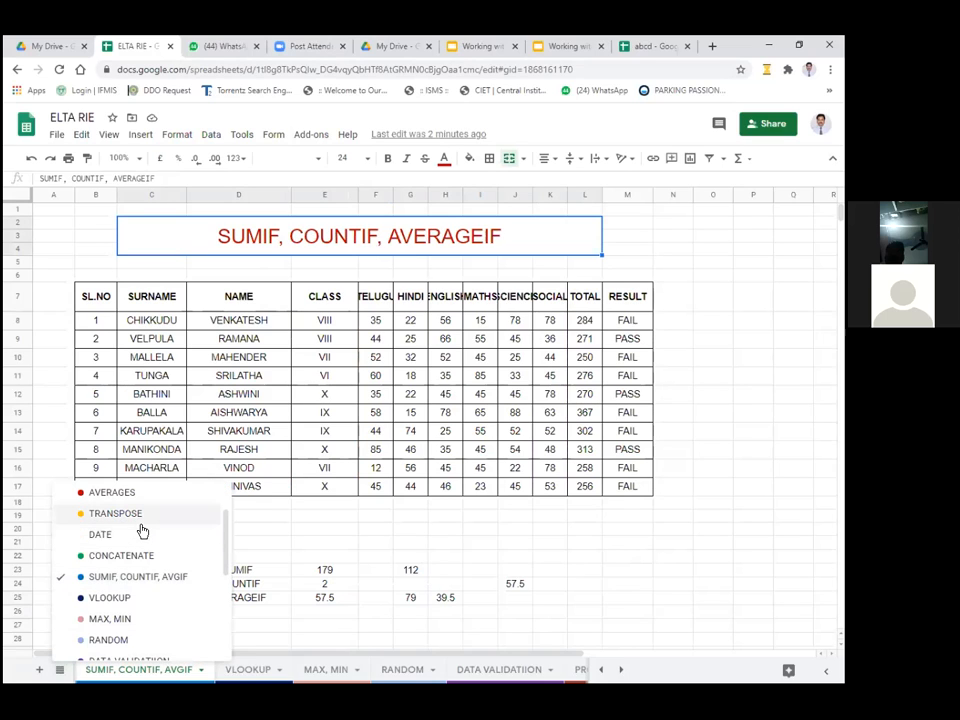
{"action": "scroll", "coordinate": [141, 529], "scroll_direction": "up", "scroll_amount": 1}
{"action": "scroll", "coordinate": [141, 529], "scroll_direction": "down", "scroll_amount": 2}
{"action": "scroll", "coordinate": [120, 525], "scroll_direction": "up", "scroll_amount": 1}
{"action": "scroll", "coordinate": [113, 522], "scroll_direction": "up", "scroll_amount": 1}
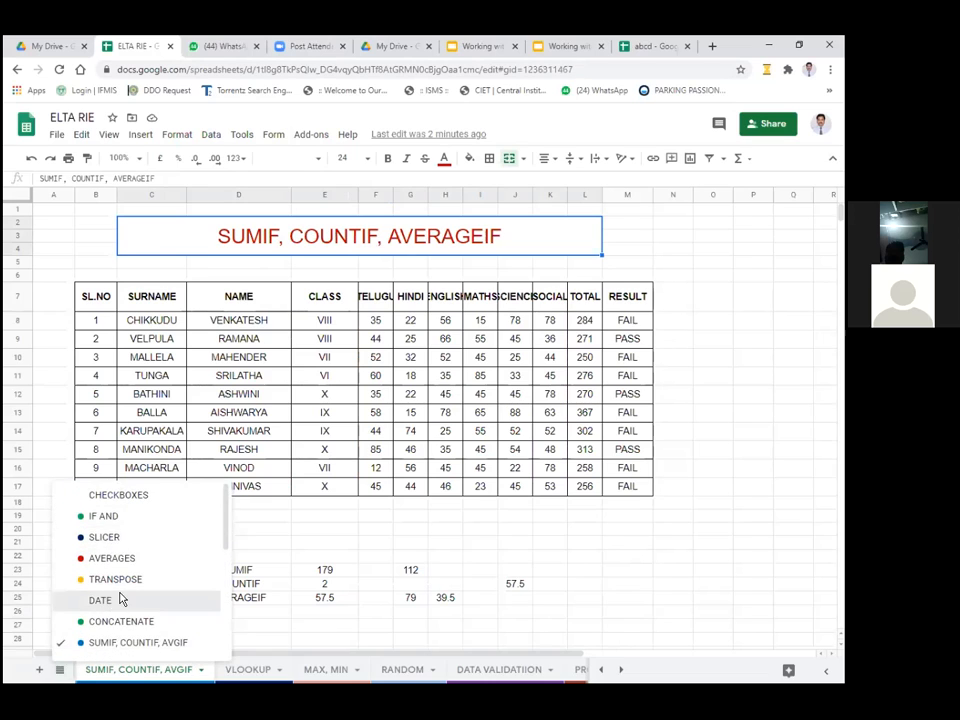
{"action": "left_click", "coordinate": [120, 600]}
- Examine the TODAY, NOW and WEEKDAY formulas in D5:D7 and the date-offset formula in F5 that uses E5
{"action": "left_click", "coordinate": [145, 237]}
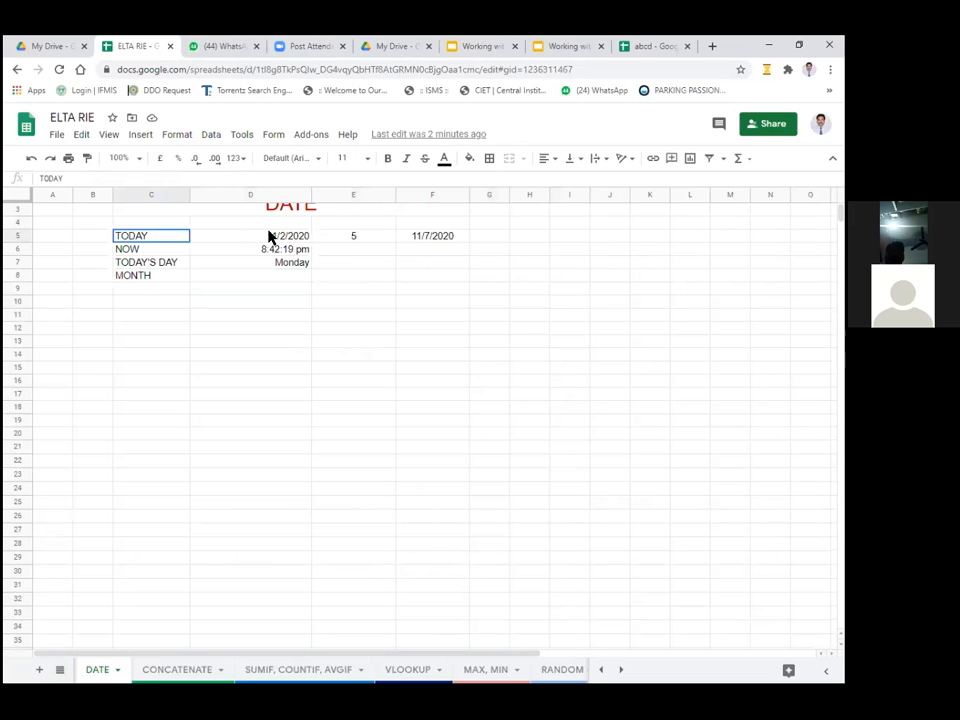
{"action": "left_click", "coordinate": [268, 240]}
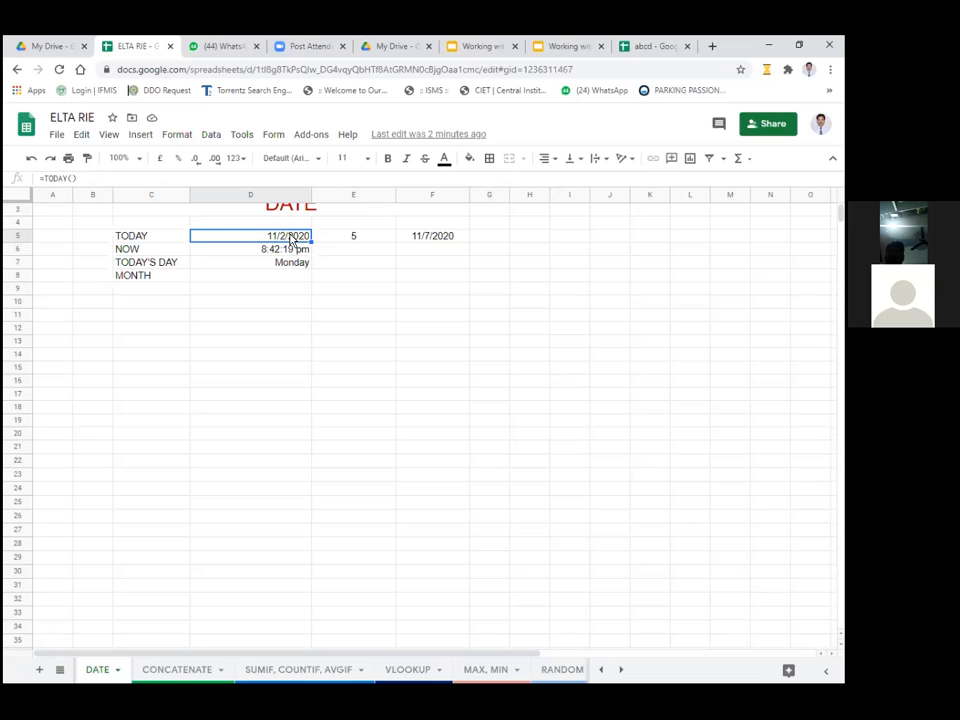
{"action": "left_click", "coordinate": [293, 251]}
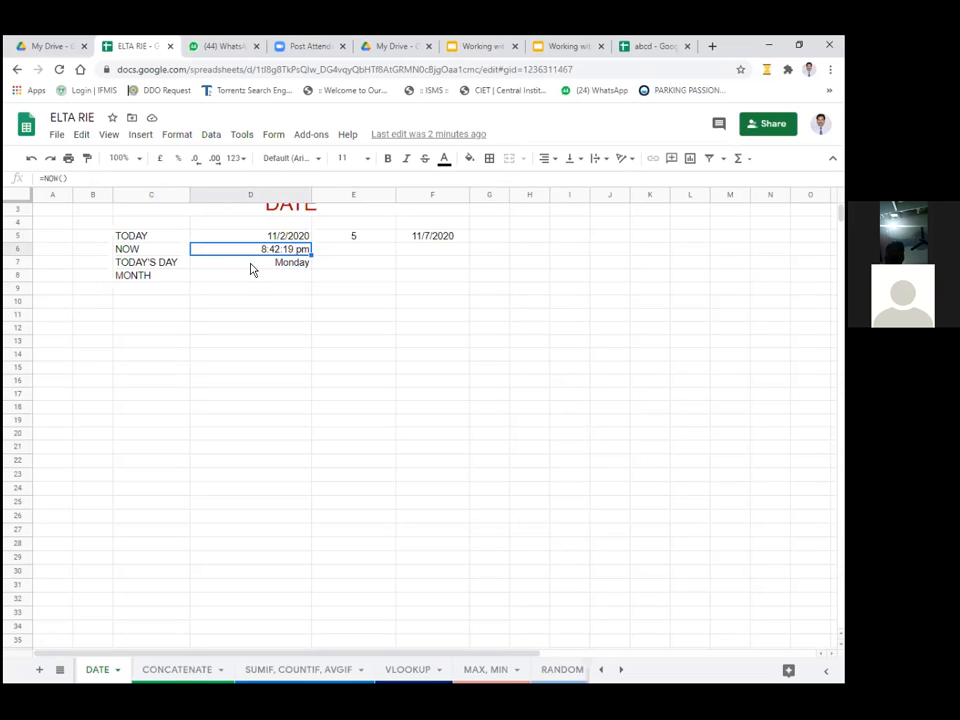
{"action": "left_click", "coordinate": [265, 266]}
{"action": "left_click", "coordinate": [253, 246]}
{"action": "left_click", "coordinate": [276, 266]}
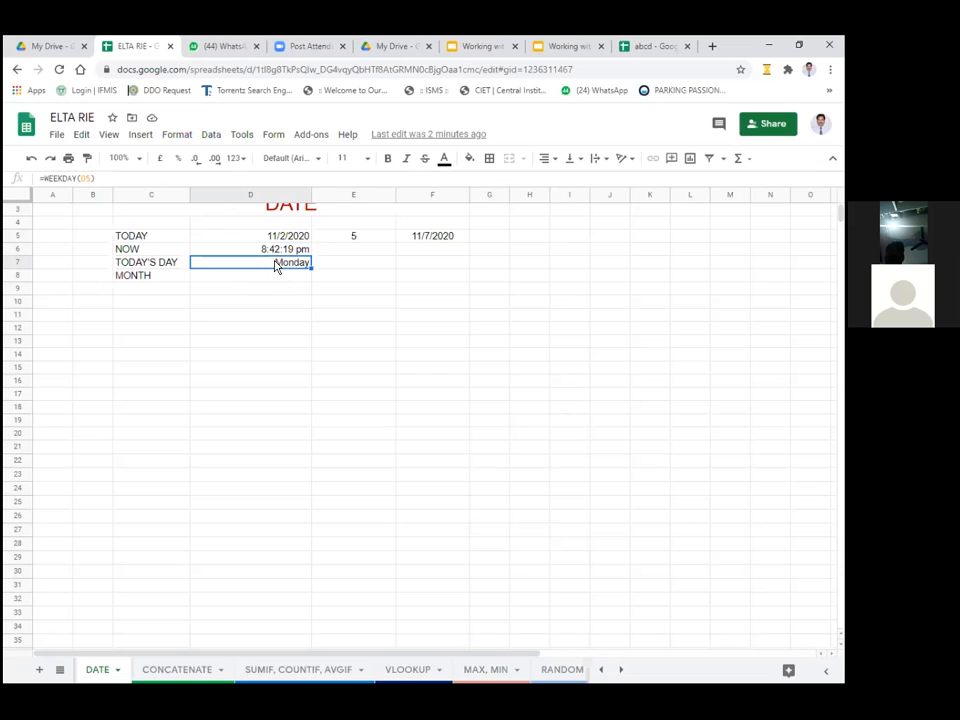
{"action": "left_click", "coordinate": [285, 236]}
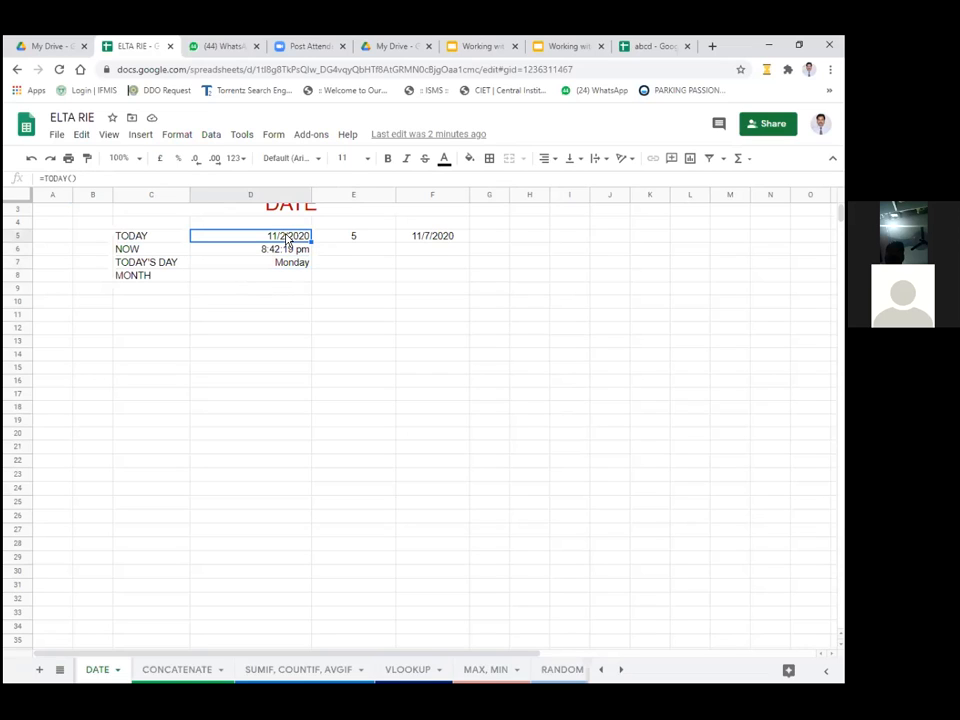
{"action": "left_click", "coordinate": [290, 263]}
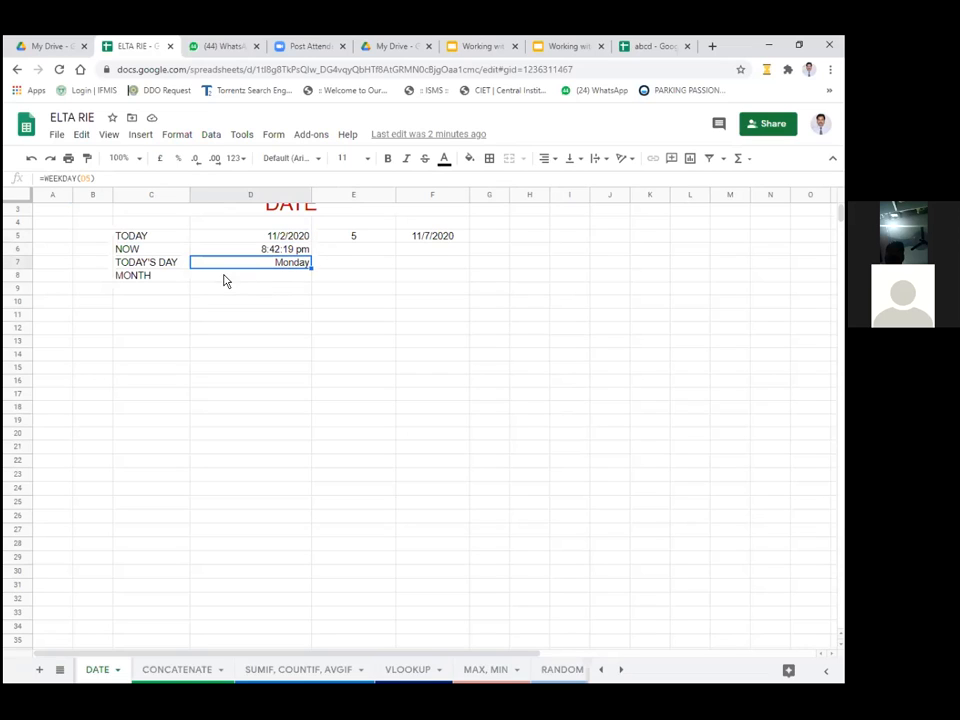
{"action": "left_click", "coordinate": [178, 311]}
{"action": "scroll", "coordinate": [145, 274], "scroll_direction": "up", "scroll_amount": 1}
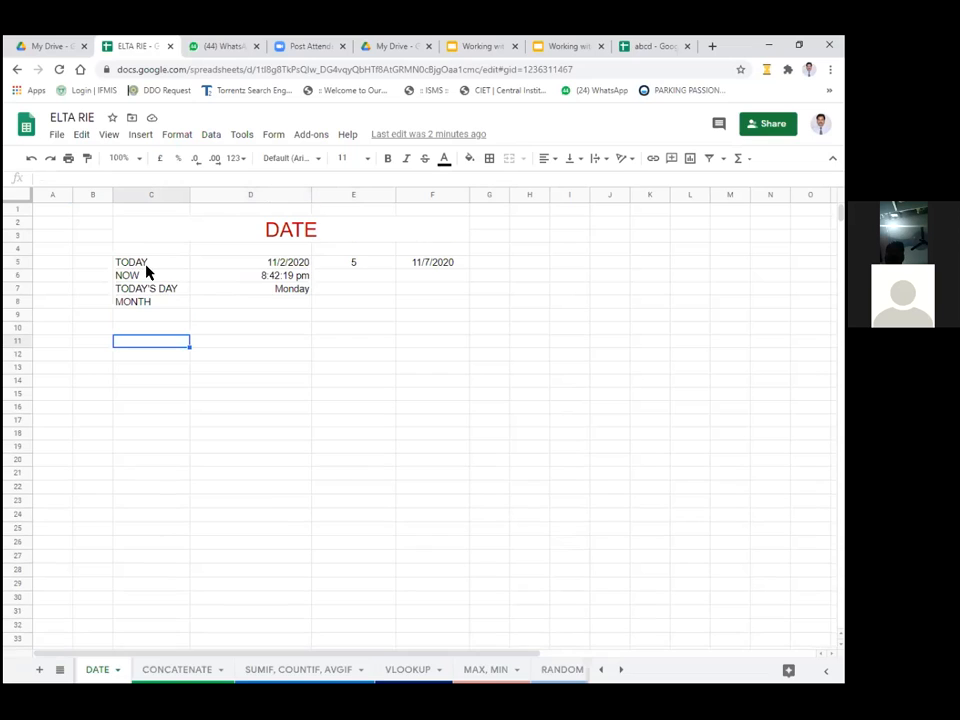
{"action": "left_click", "coordinate": [365, 263]}
{"action": "left_click", "coordinate": [438, 265]}
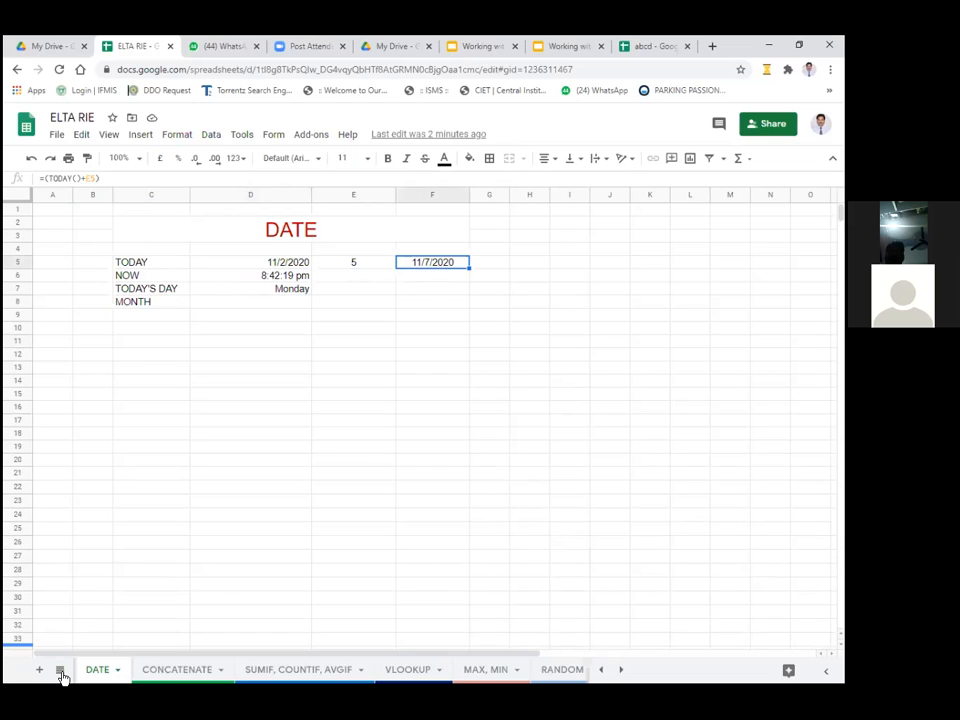
{"action": "left_click", "coordinate": [60, 670]}
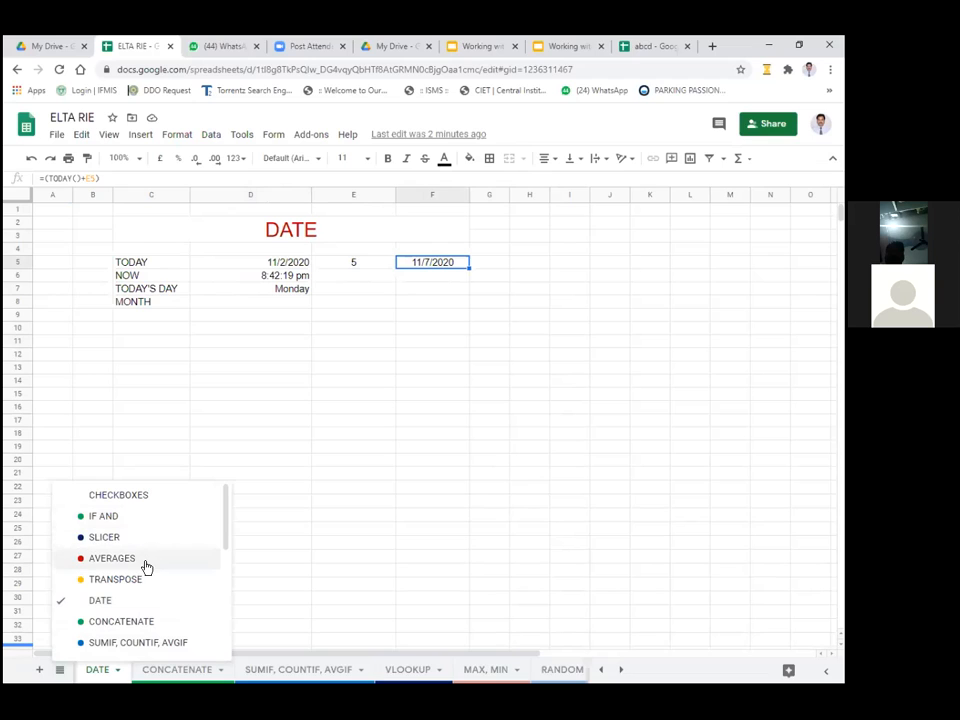
{"action": "scroll", "coordinate": [142, 587], "scroll_direction": "down", "scroll_amount": 2}
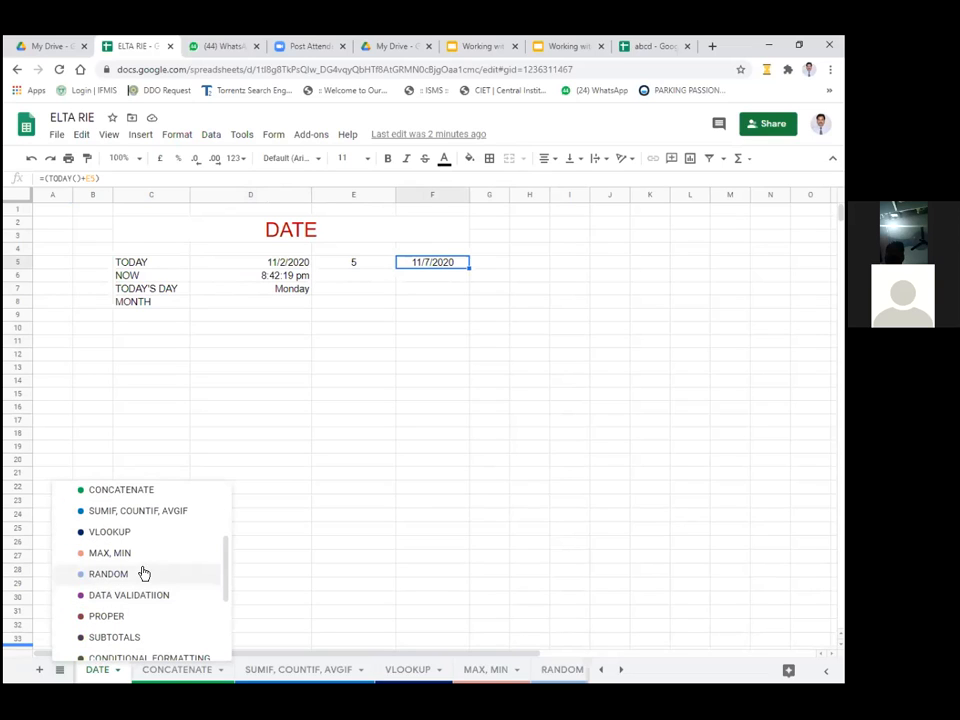
{"action": "scroll", "coordinate": [157, 577], "scroll_direction": "down", "scroll_amount": 3}
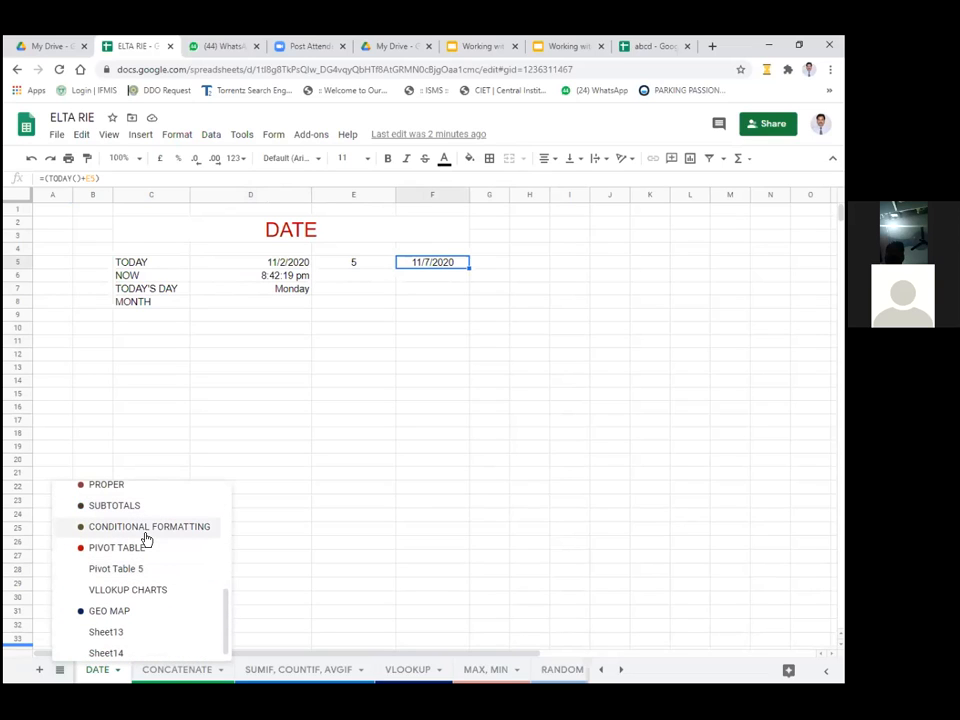
{"action": "scroll", "coordinate": [146, 540], "scroll_direction": "down", "scroll_amount": 1}
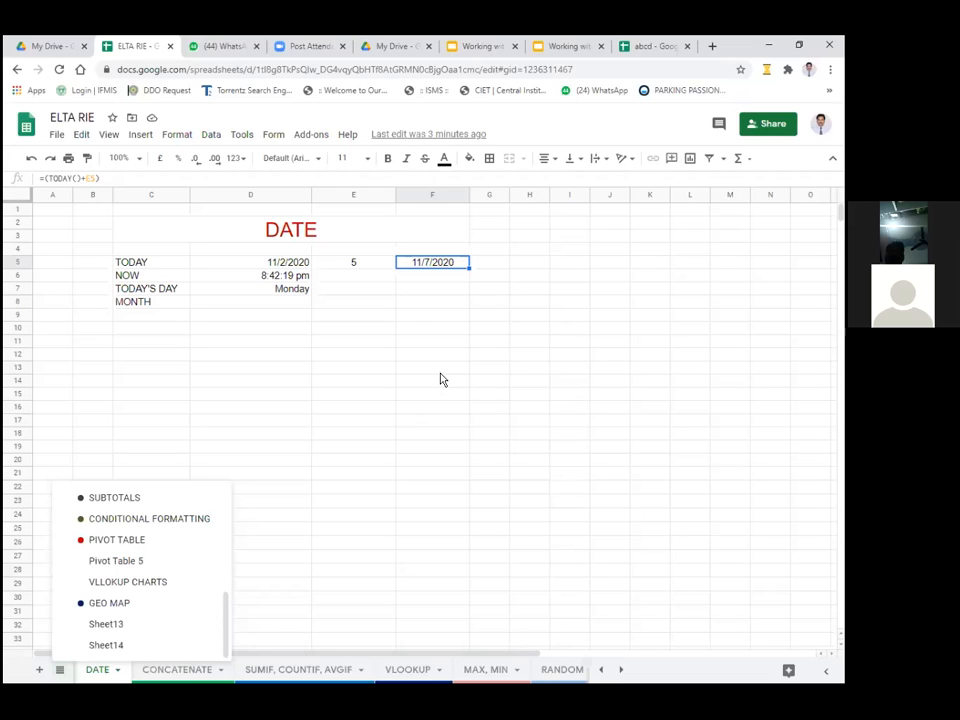
{"action": "left_click", "coordinate": [443, 380]}
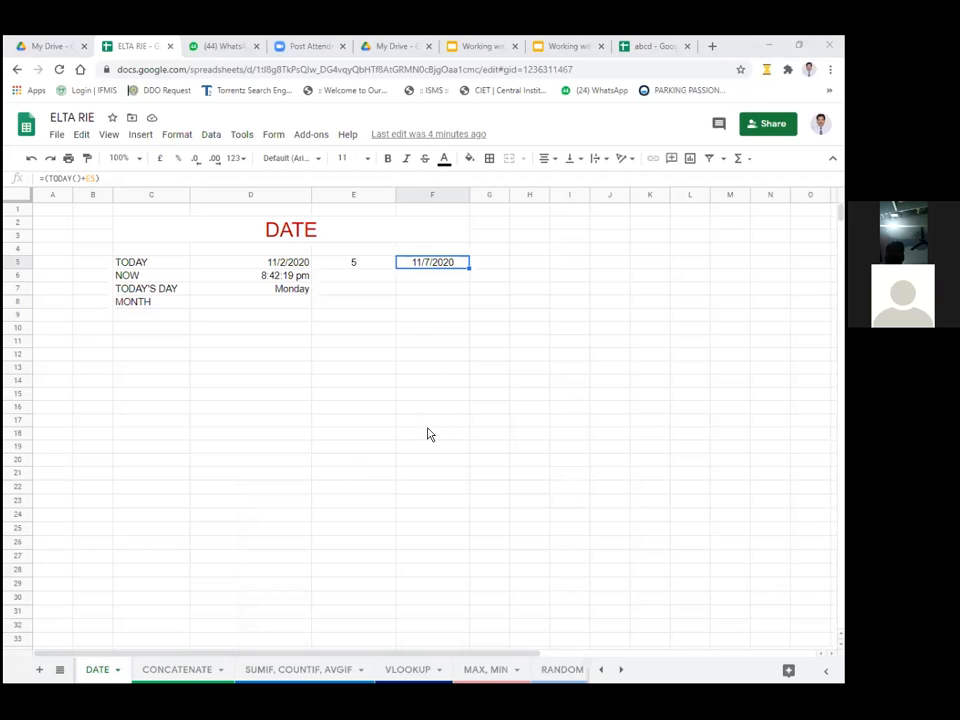
{"action": "mouse_move", "coordinate": [840, 213]}
{"action": "left_mouse_down"}
{"action": "mouse_move", "coordinate": [840, 234]}
{"action": "mouse_move", "coordinate": [840, 212]}
{"action": "left_mouse_up"}
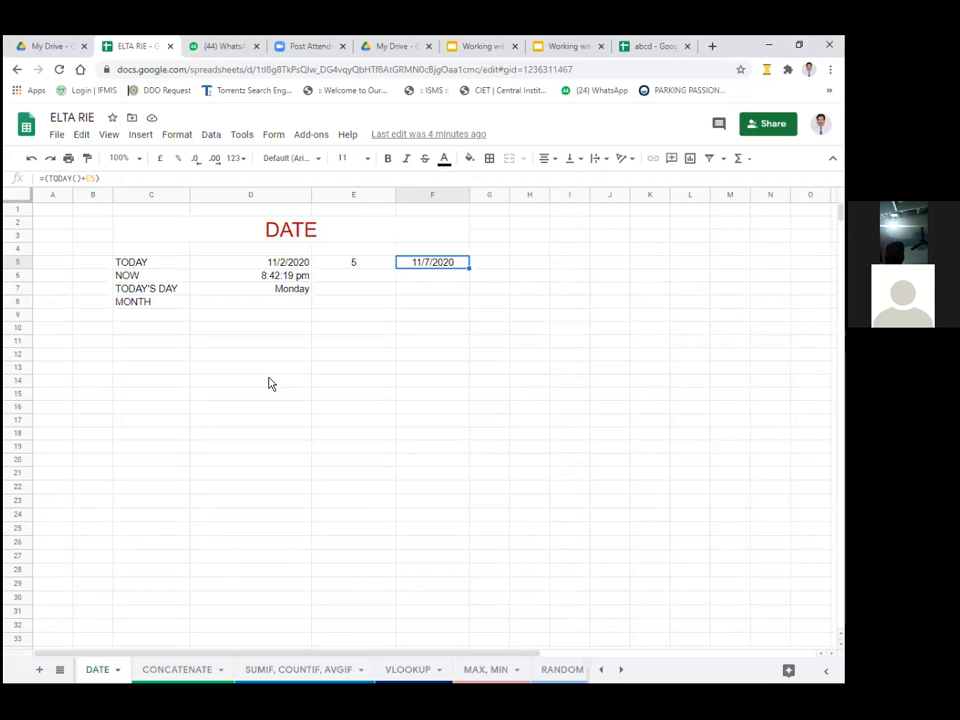
- Browse the insertable function categories, including Database, Engineering, Google, Math and Operator, and examine the functions they offer
{"action": "left_click", "coordinate": [150, 138]}
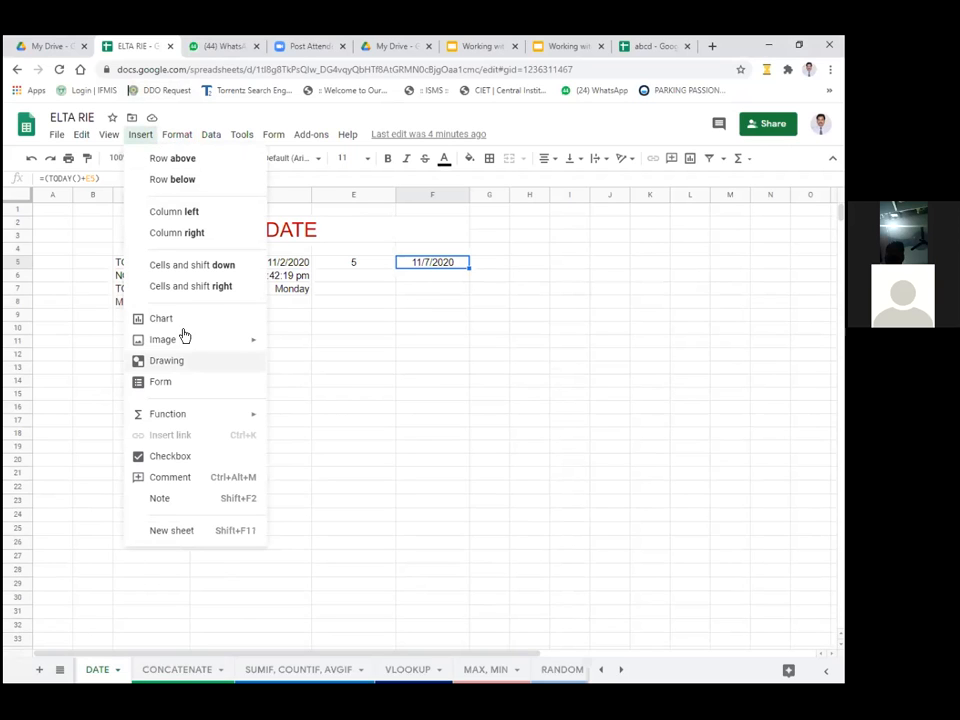
{"action": "mouse_move", "coordinate": [214, 416]}
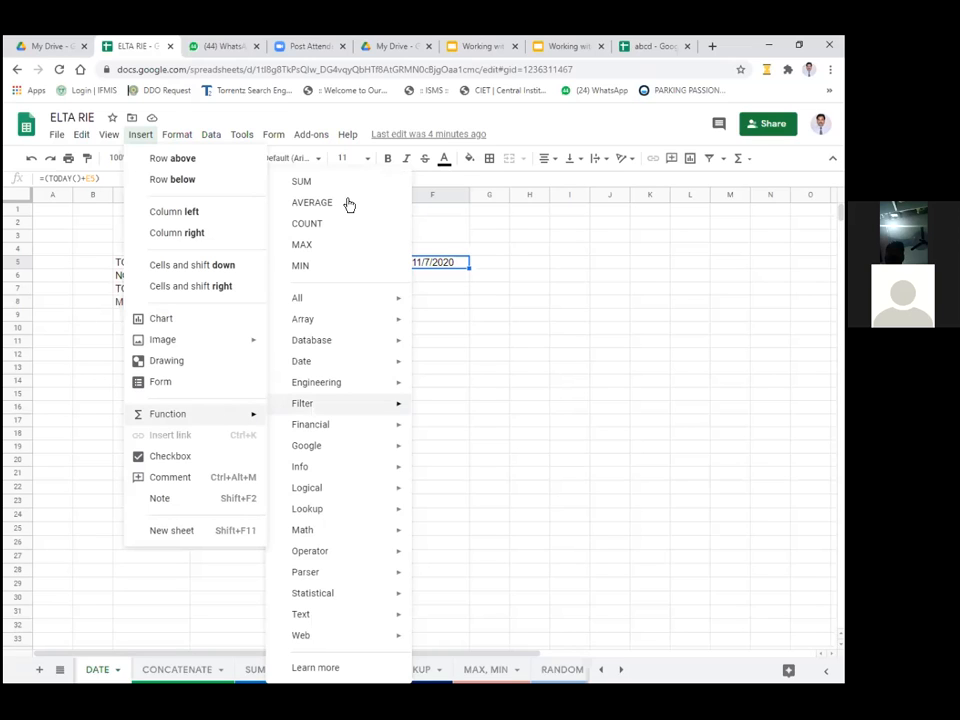
{"action": "mouse_move", "coordinate": [338, 450]}
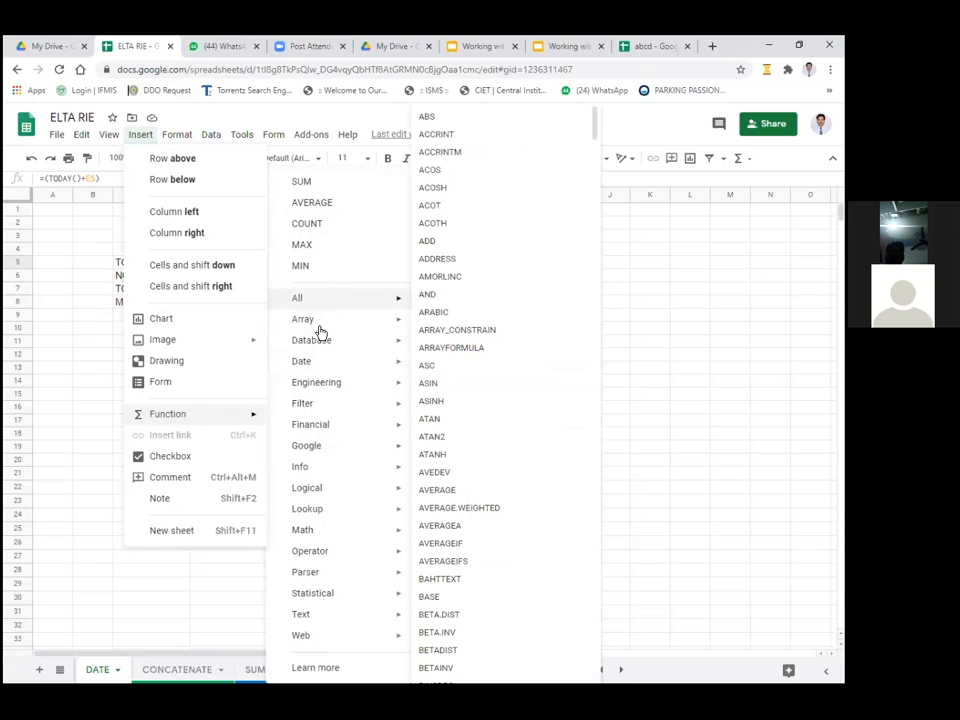
{"action": "mouse_move", "coordinate": [324, 351]}
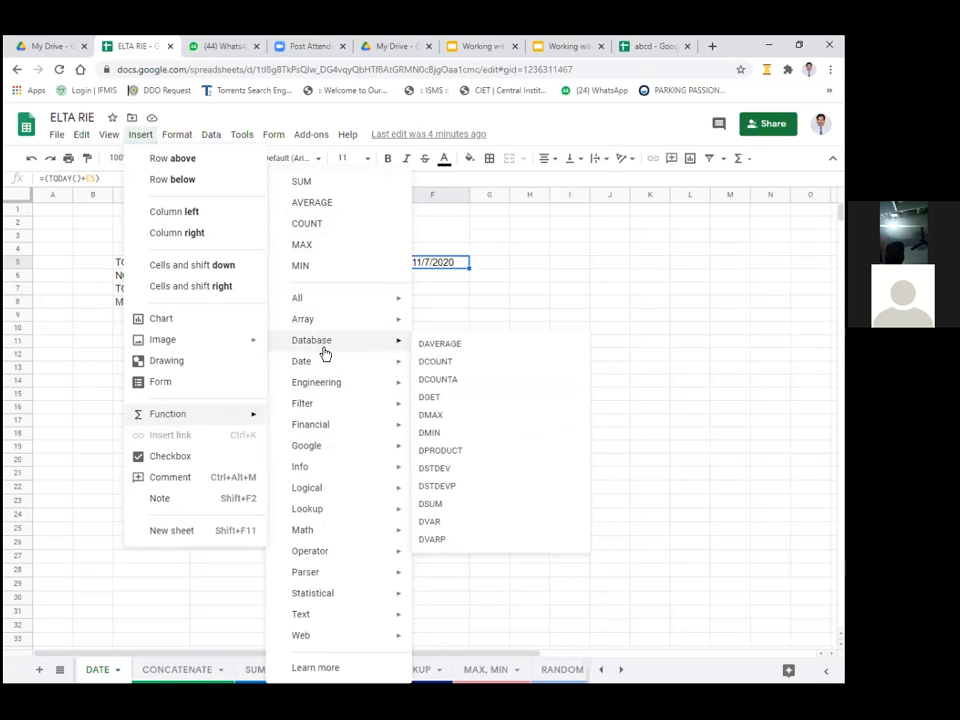
{"action": "mouse_move", "coordinate": [326, 385]}
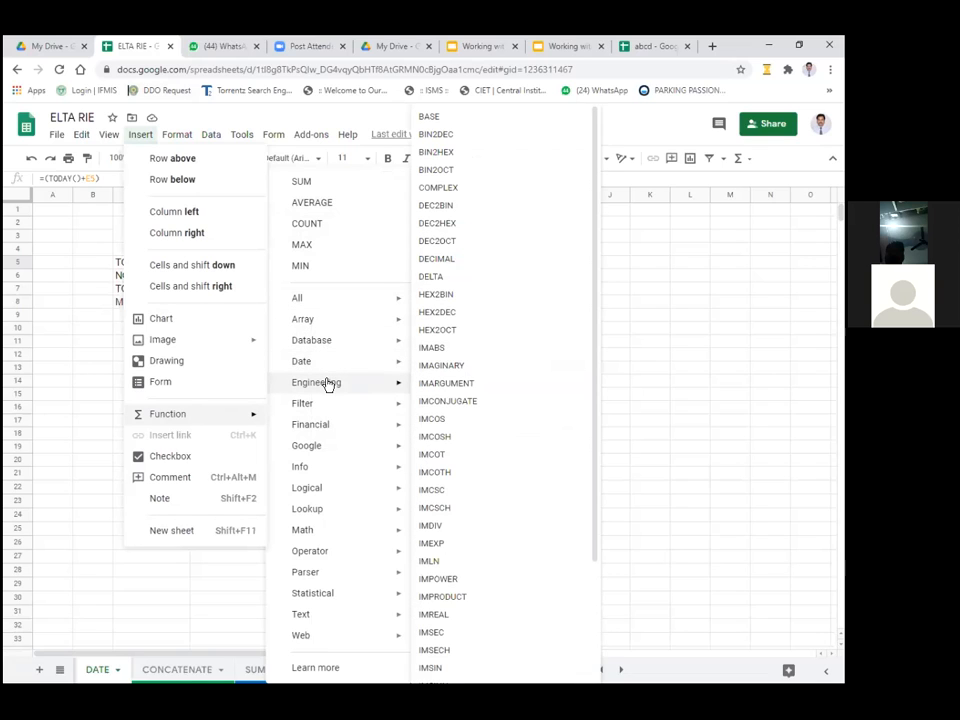
{"action": "scroll", "coordinate": [482, 398], "scroll_direction": "down", "scroll_amount": 3}
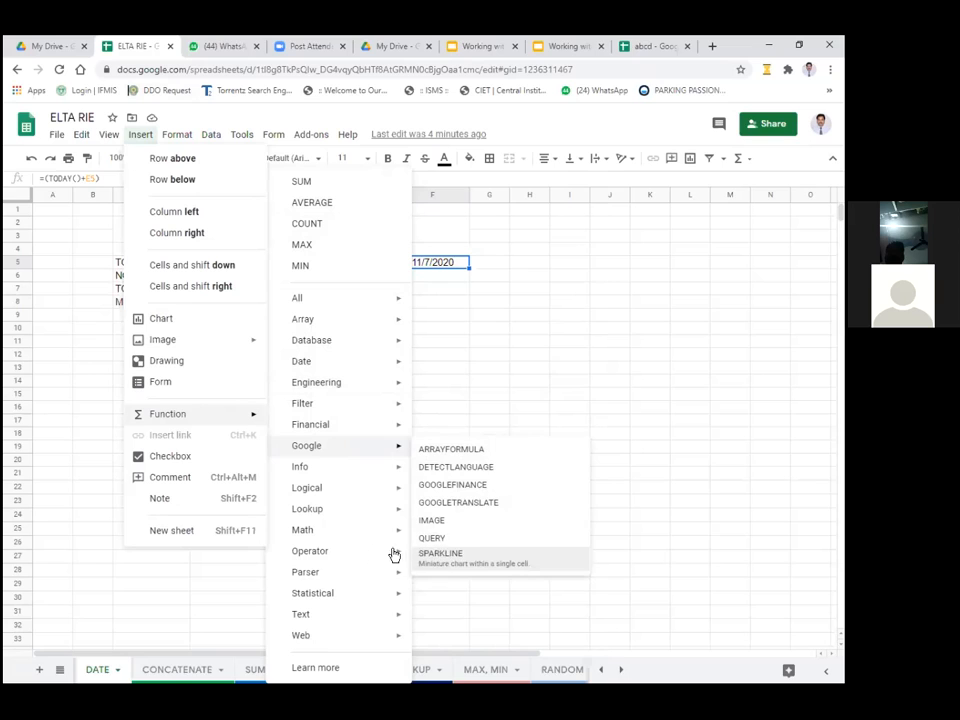
{"action": "mouse_move", "coordinate": [325, 558]}
{"action": "mouse_move", "coordinate": [322, 536]}
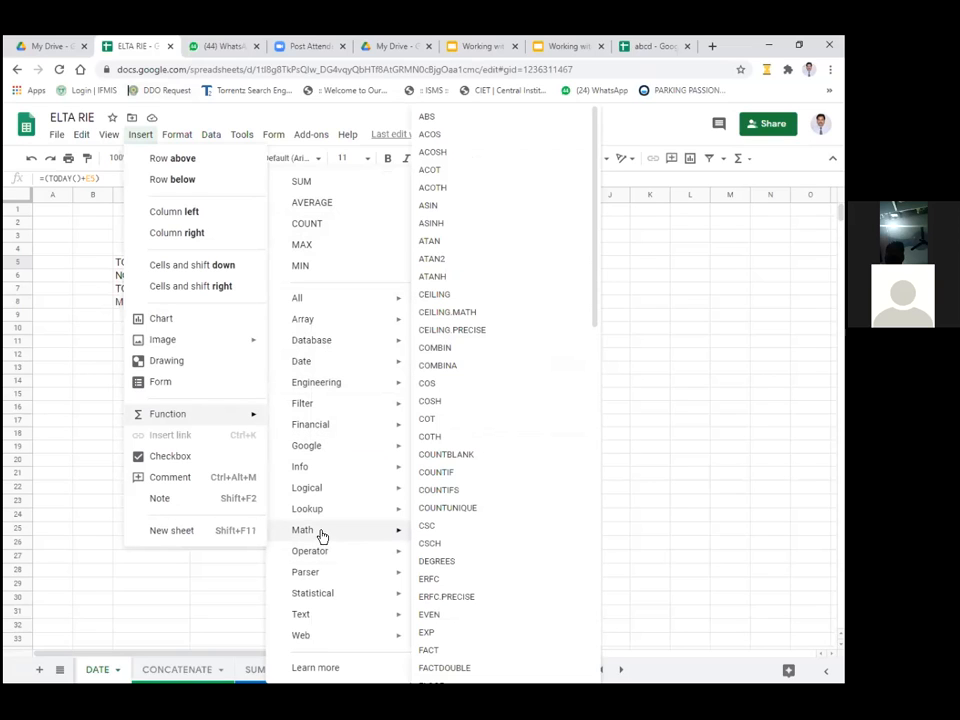
{"action": "scroll", "coordinate": [462, 486], "scroll_direction": "down", "scroll_amount": 6}
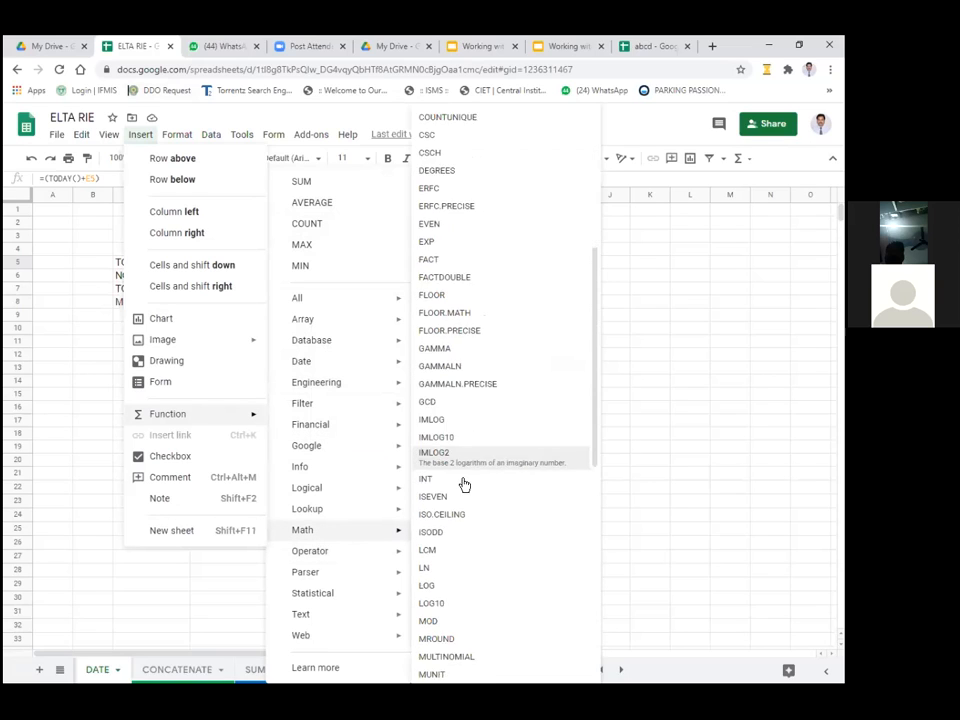
{"action": "scroll", "coordinate": [467, 484], "scroll_direction": "down", "scroll_amount": 5}
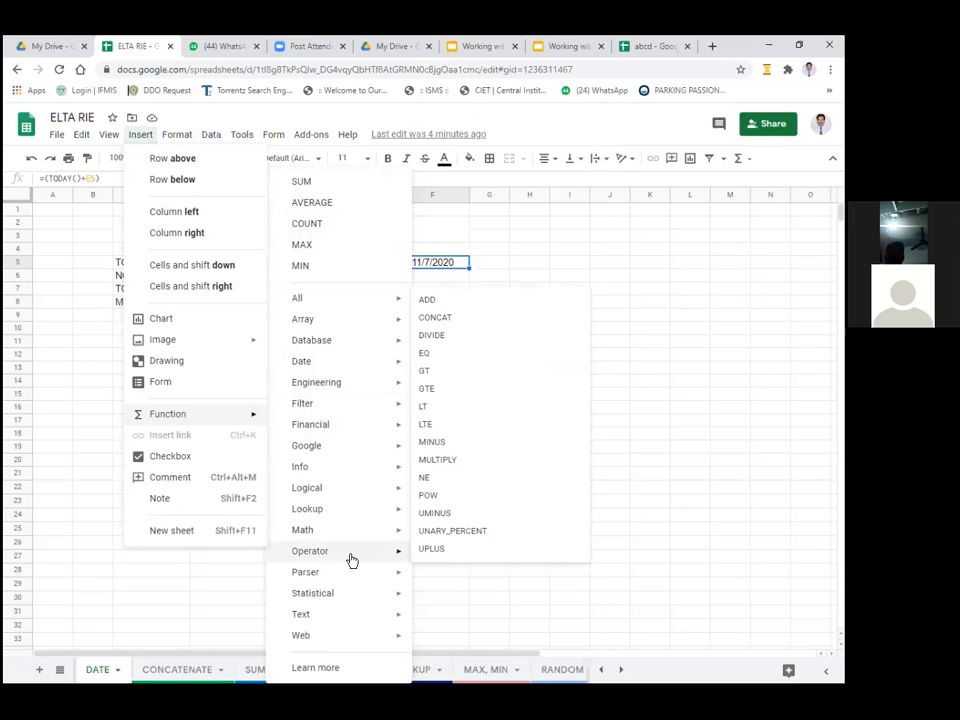
{"action": "mouse_move", "coordinate": [342, 582]}
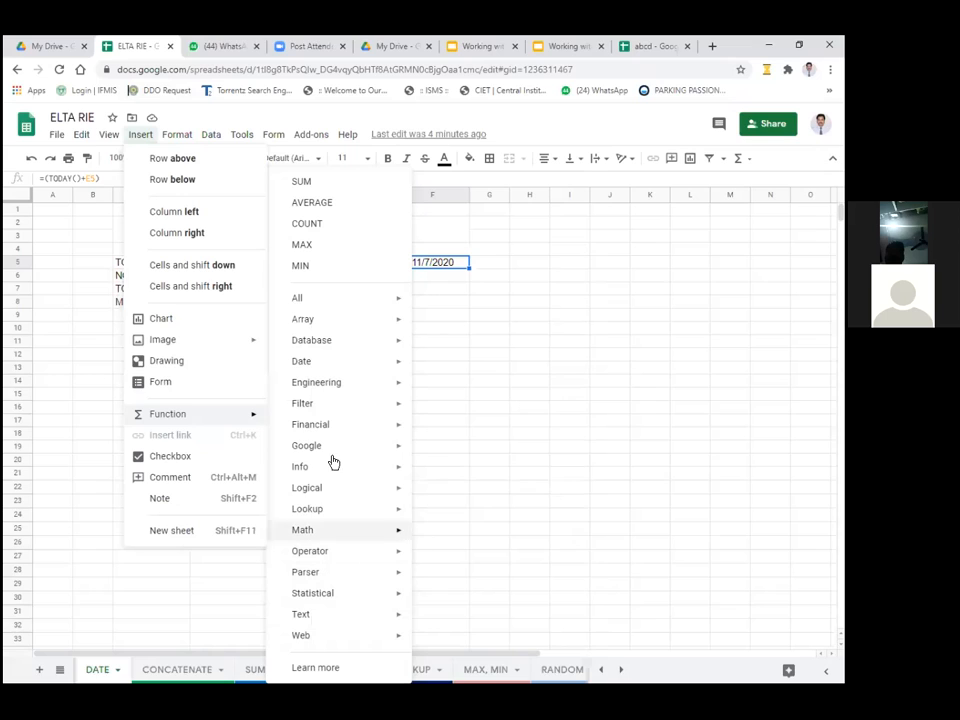
{"action": "mouse_move", "coordinate": [333, 458]}
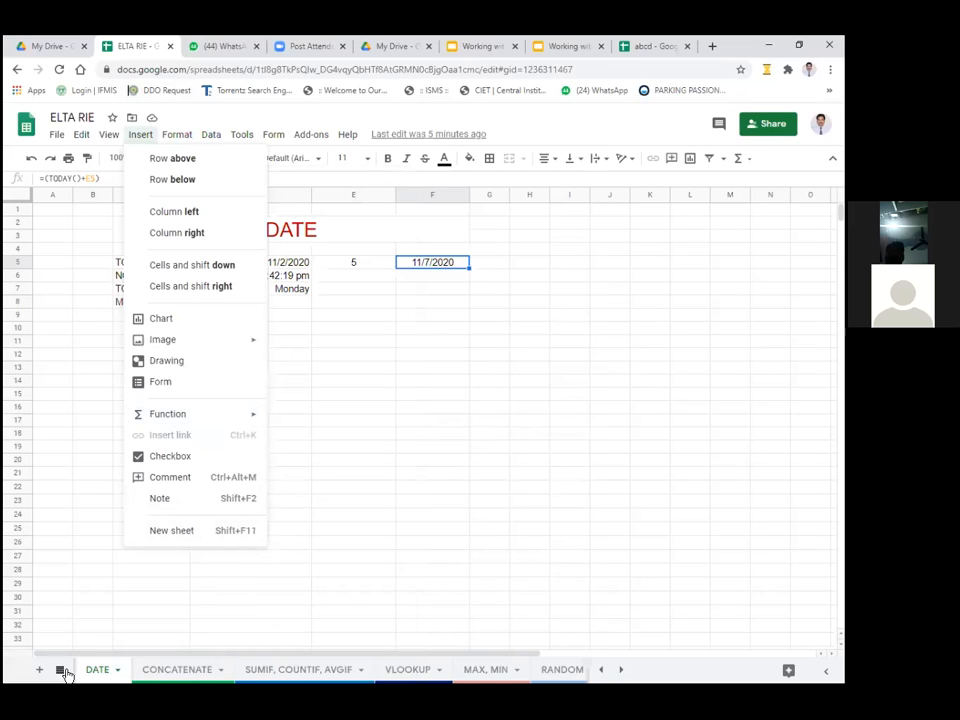
- Switch to the IF AND sheet and bring the empty cells below the marks table into view
{"action": "left_click", "coordinate": [60, 669]}
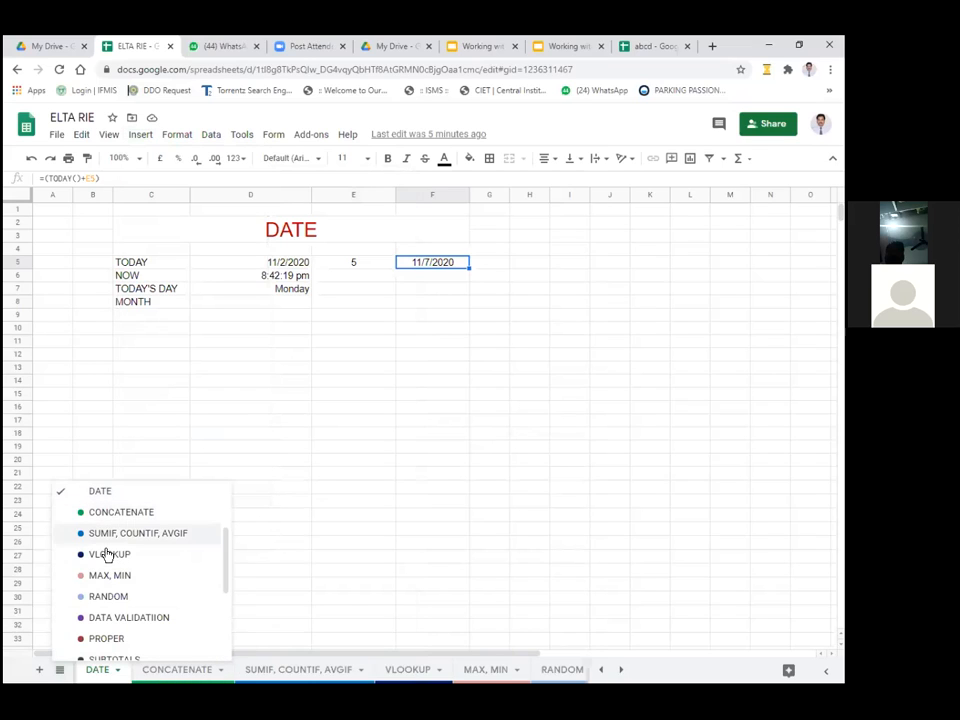
{"action": "scroll", "coordinate": [112, 535], "scroll_direction": "up", "scroll_amount": 2}
{"action": "left_click", "coordinate": [104, 516]}
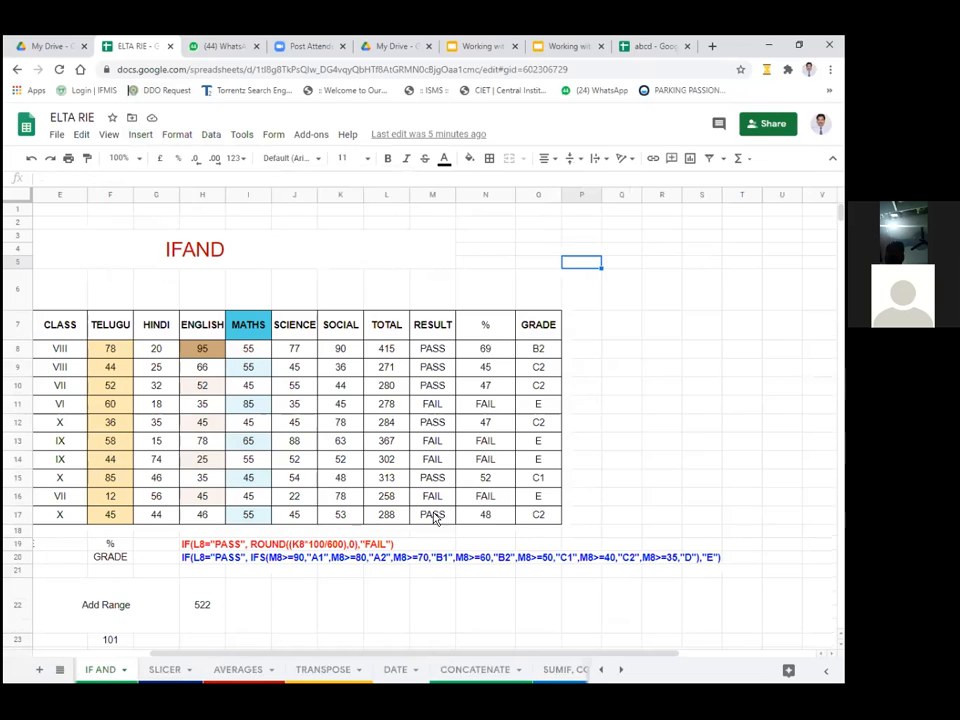
{"action": "scroll", "coordinate": [380, 550], "scroll_direction": "down", "scroll_amount": 1}
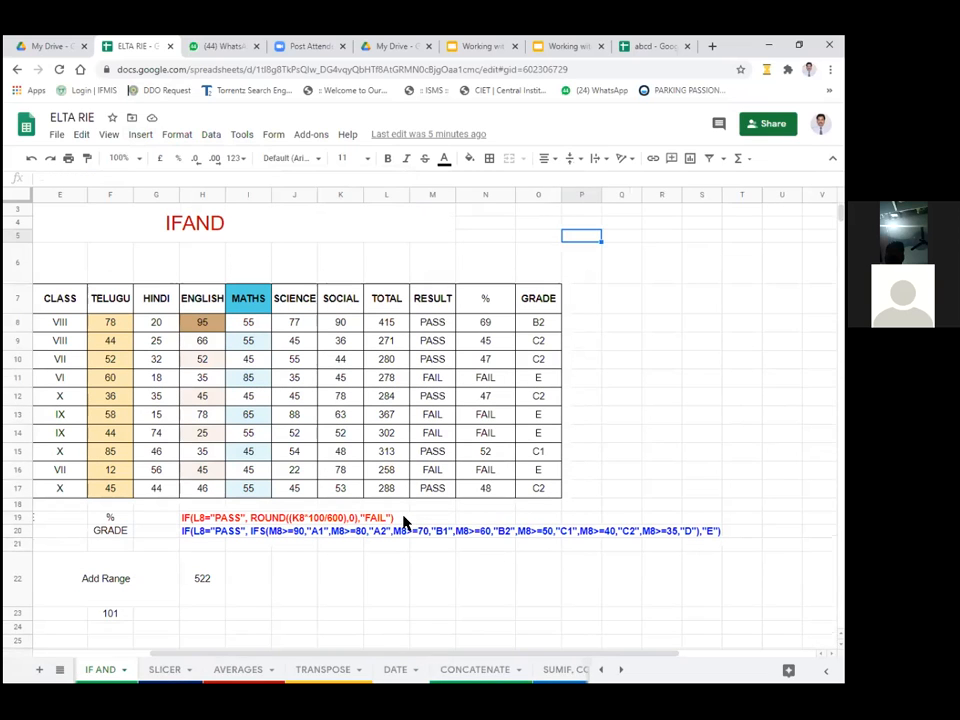
- Enter a SPARKLINE formula in K22 that plots the SOCIAL marks in K8:K17
{"action": "left_click", "coordinate": [337, 578]}
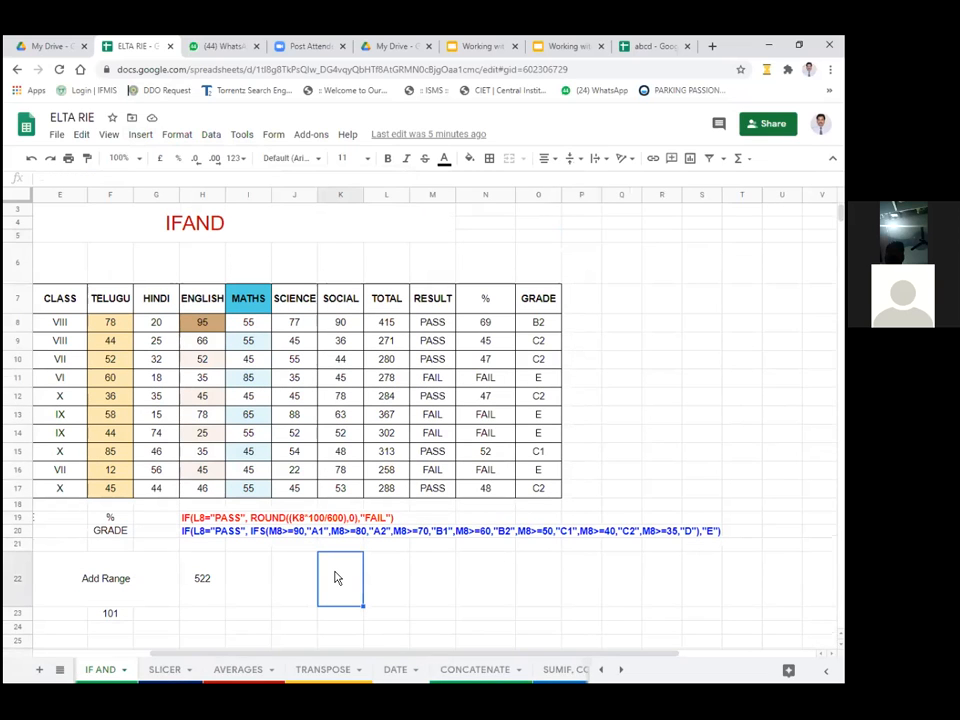
{"action": "type", "text": "=SPAR"}
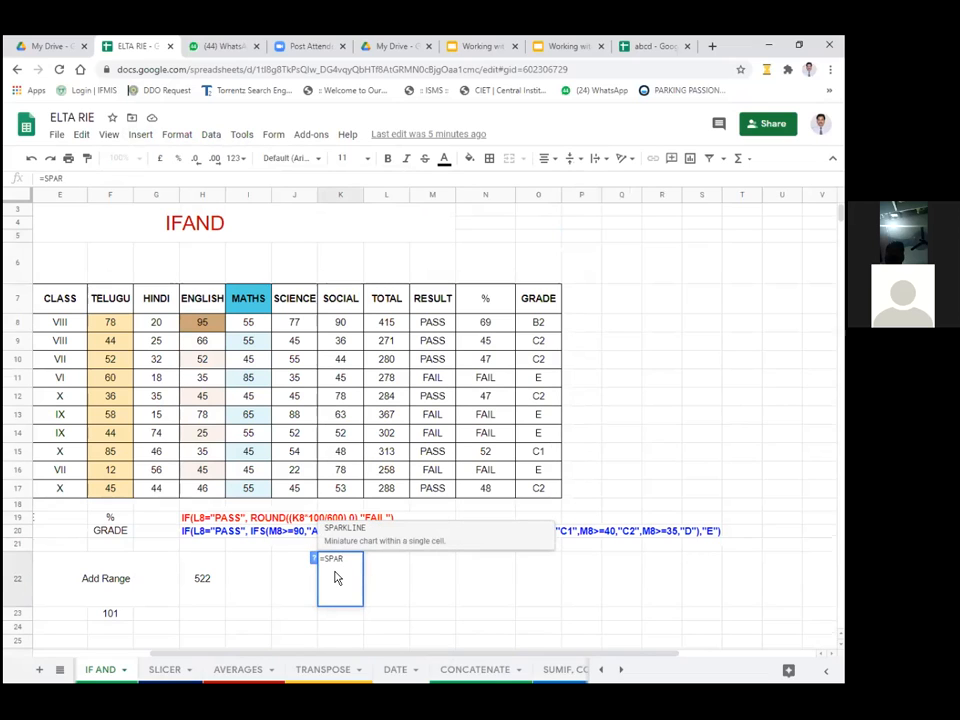
{"action": "type", "text": "KLINE("}
{"action": "left_click_drag", "start_coordinate": [341, 321], "coordinate": [357, 488]}
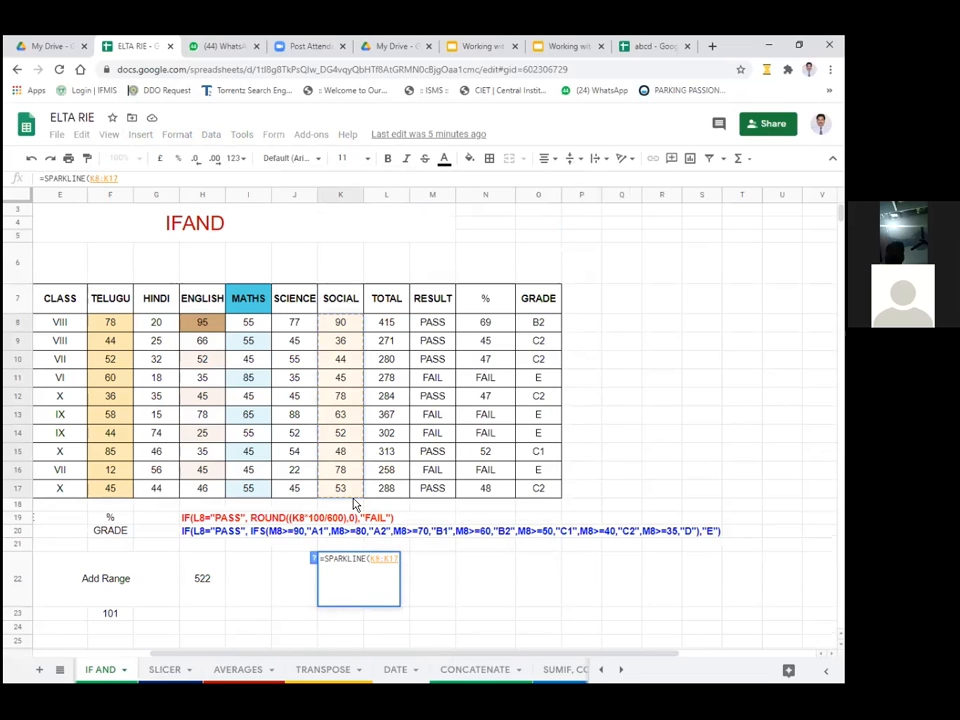
{"action": "type", "text": ")"}
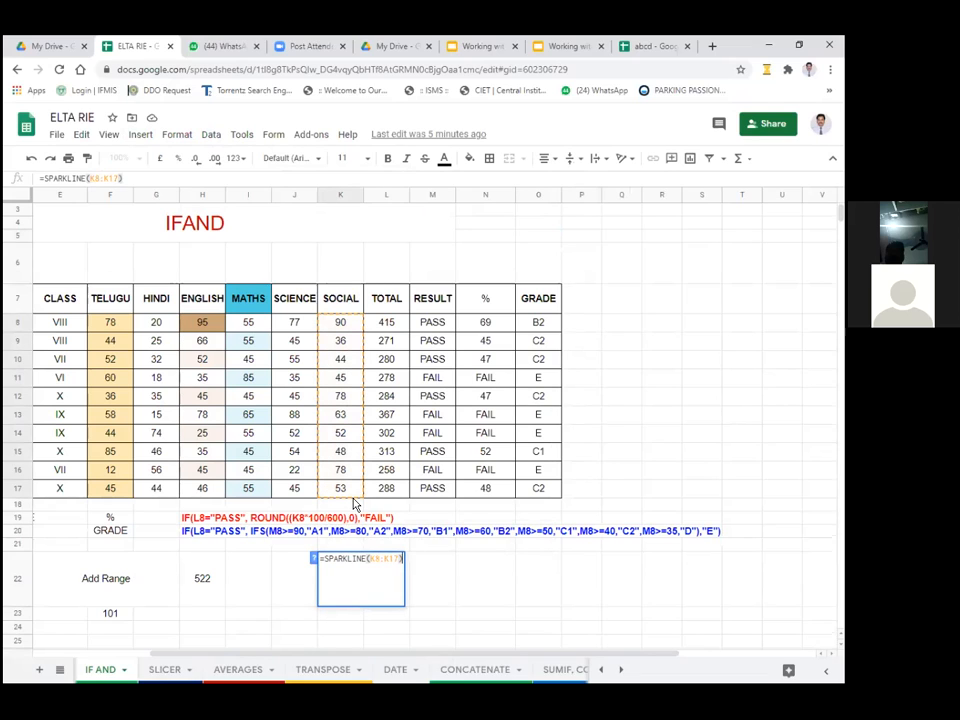
{"action": "key", "text": "Return"}
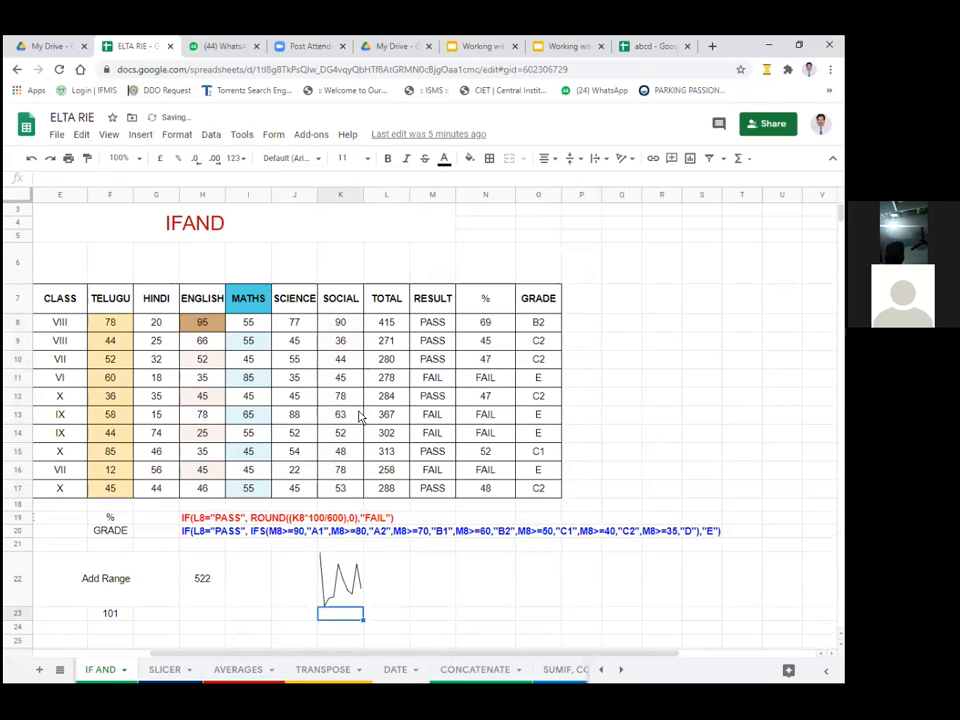
- Widen the SOCIAL column to stretch the sparkline, and review the marks in column K that it plots
{"action": "left_click_drag", "start_coordinate": [369, 203], "coordinate": [445, 203]}
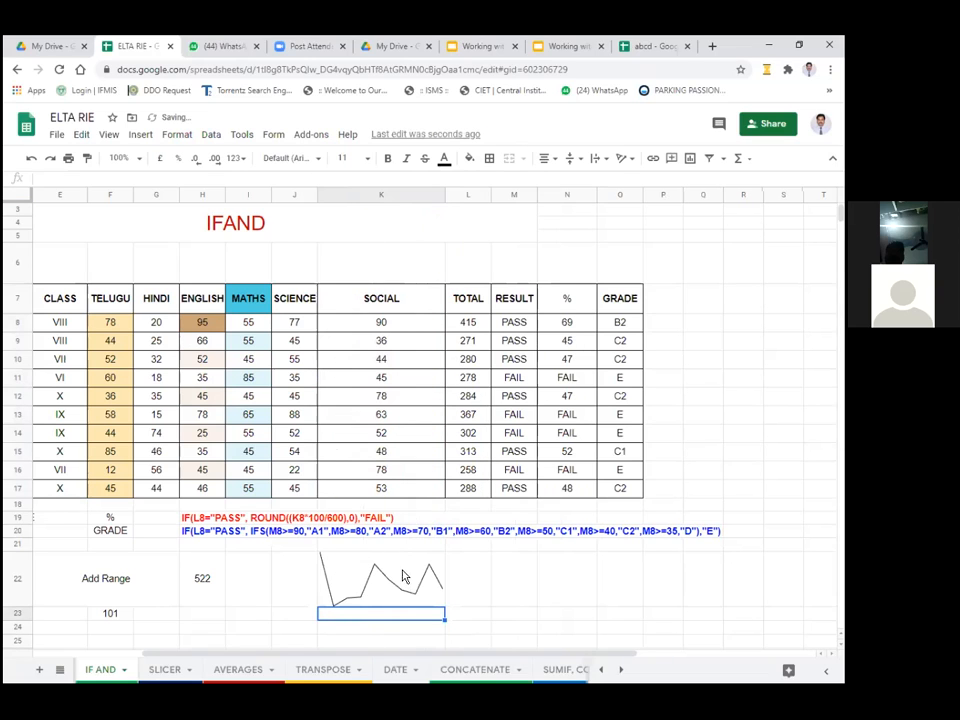
{"action": "left_click", "coordinate": [383, 573]}
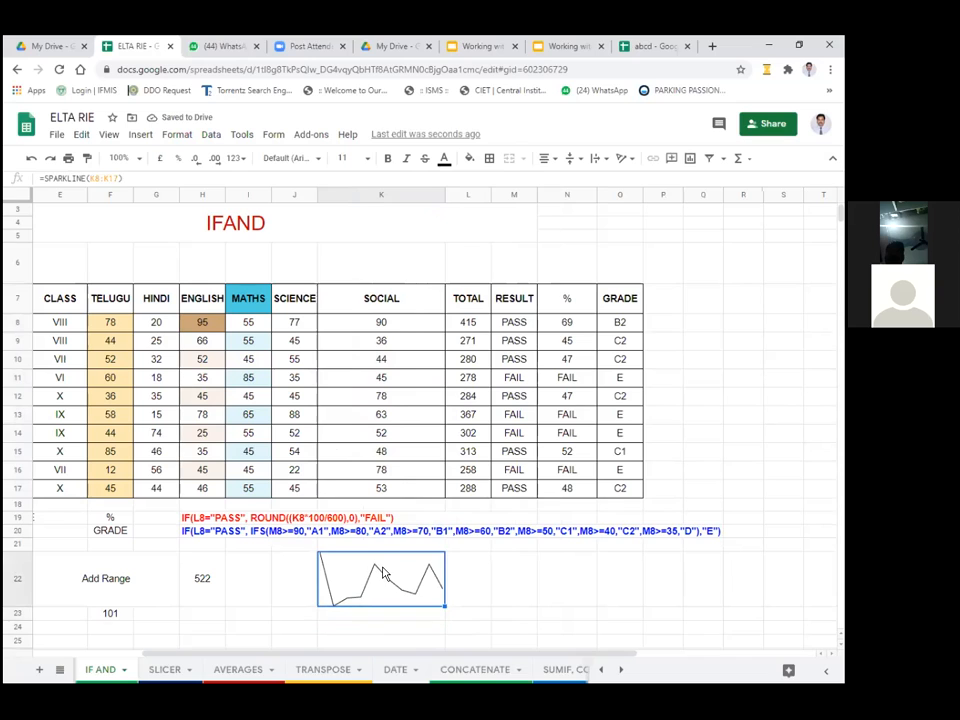
{"action": "left_click_drag", "start_coordinate": [381, 322], "coordinate": [407, 490]}
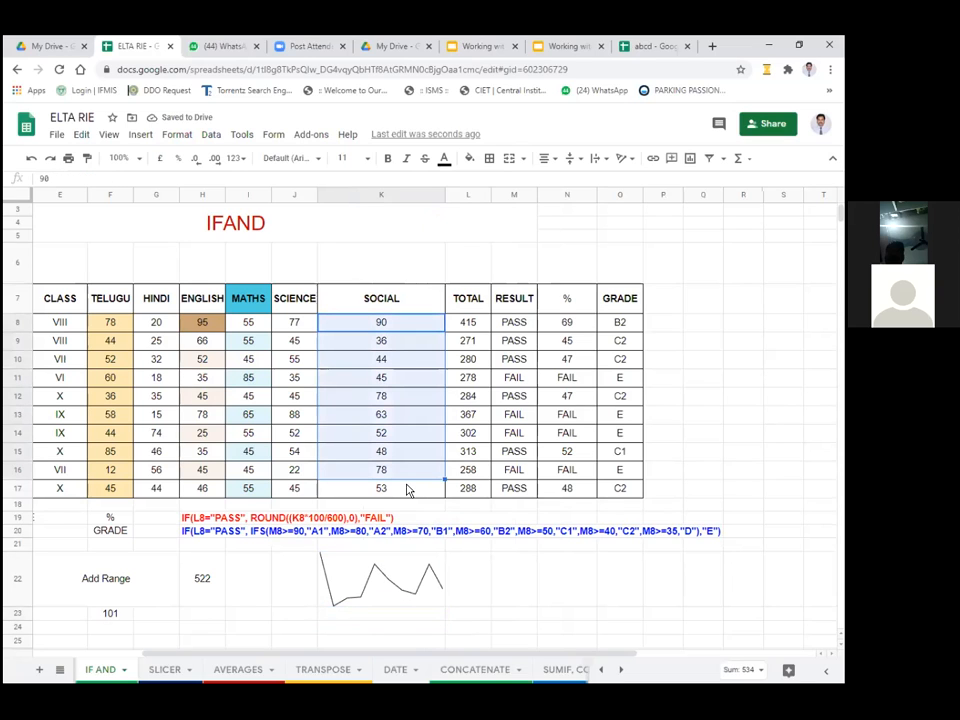
{"action": "left_click", "coordinate": [405, 588]}
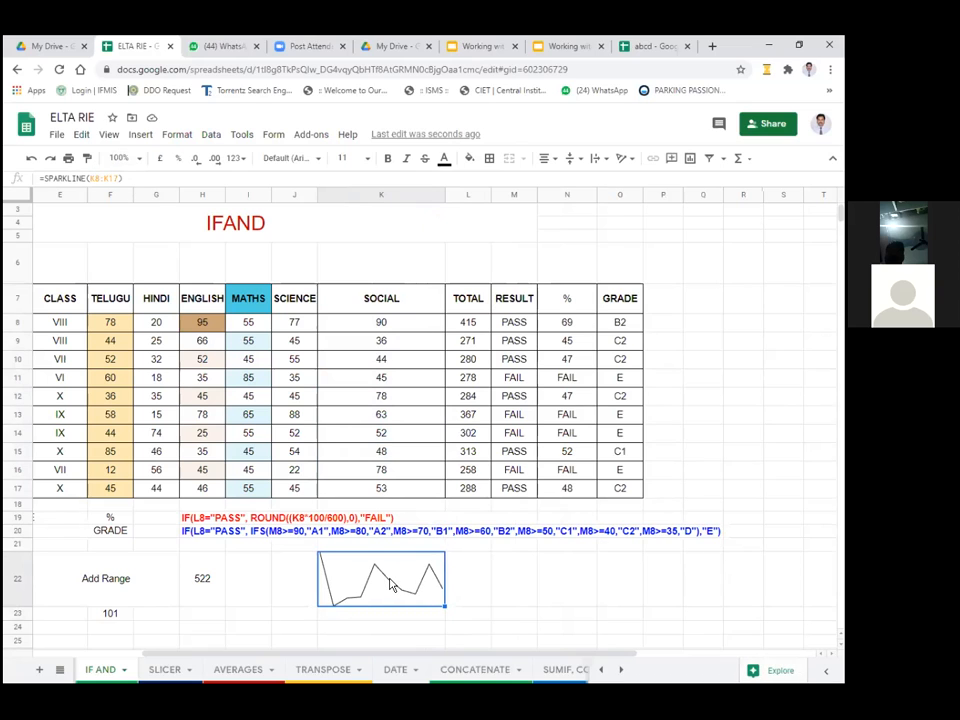
- Add the option text {"CHARTTYPE","BAR" after K8:K17 in the K22 sparkline formula
{"action": "double_click", "coordinate": [392, 586]}
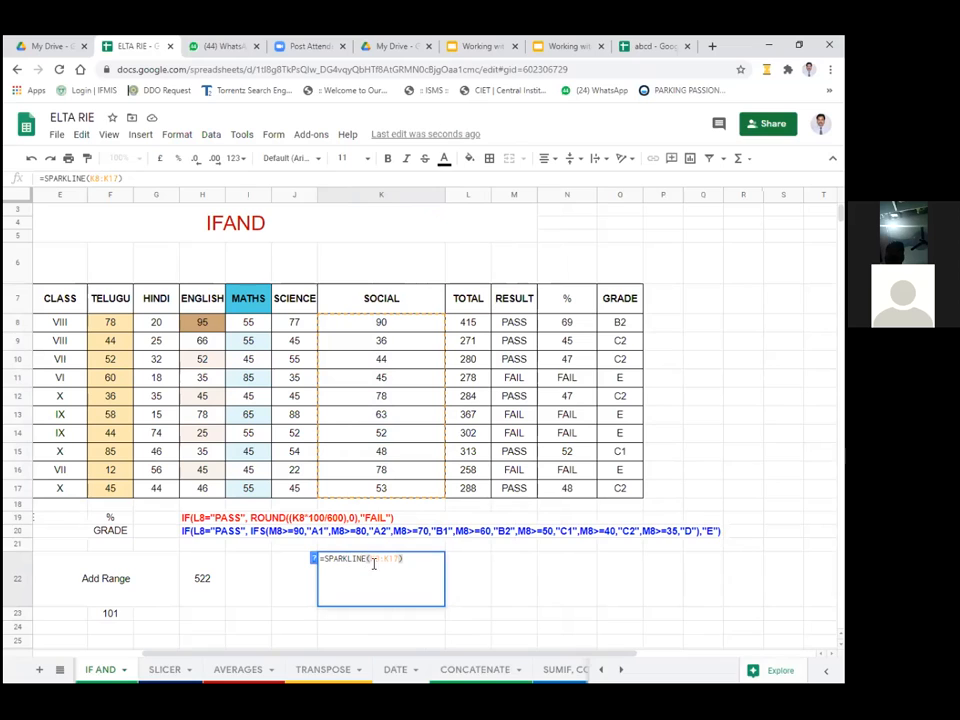
{"action": "left_click", "coordinate": [350, 560]}
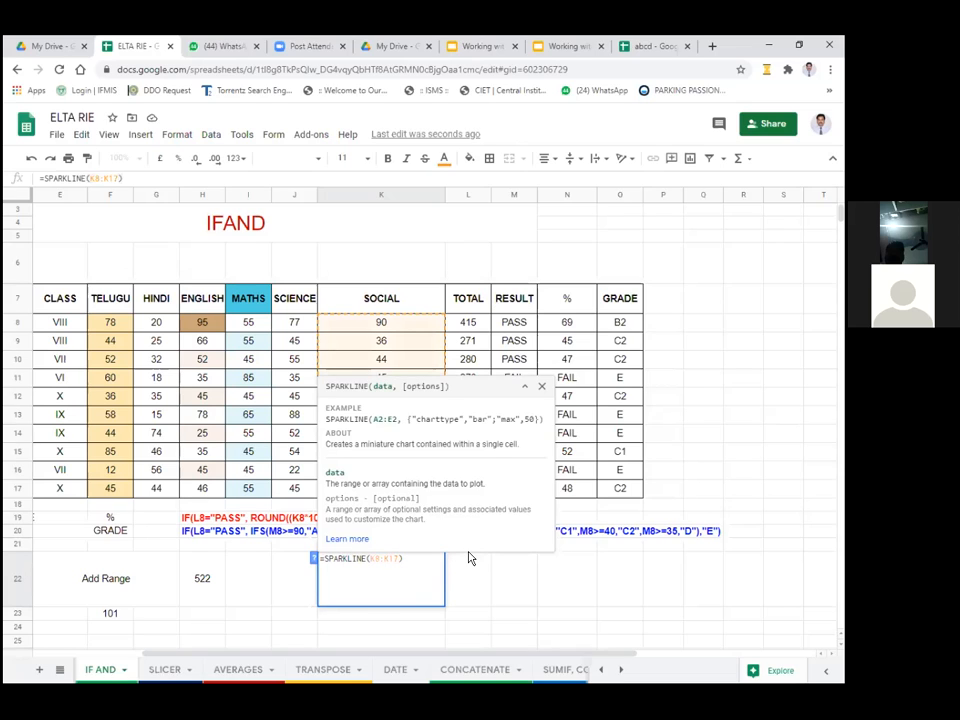
{"action": "type", "text": "{\"CHARTTYPE"}
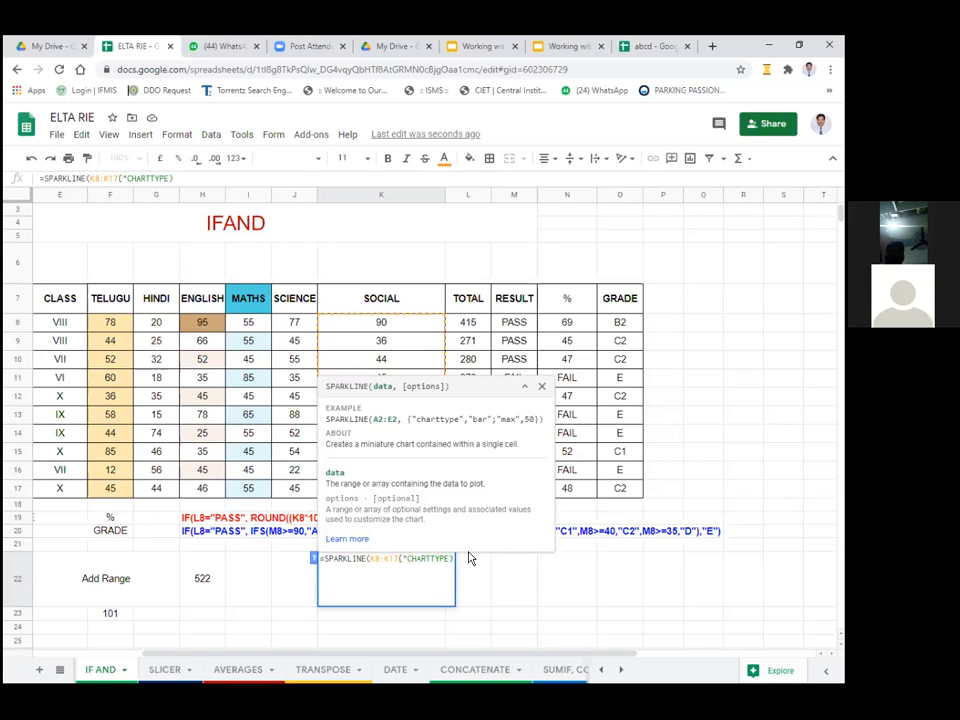
{"action": "type", "text": "\",\"BAR\""}
{"action": "key", "text": "Return"}
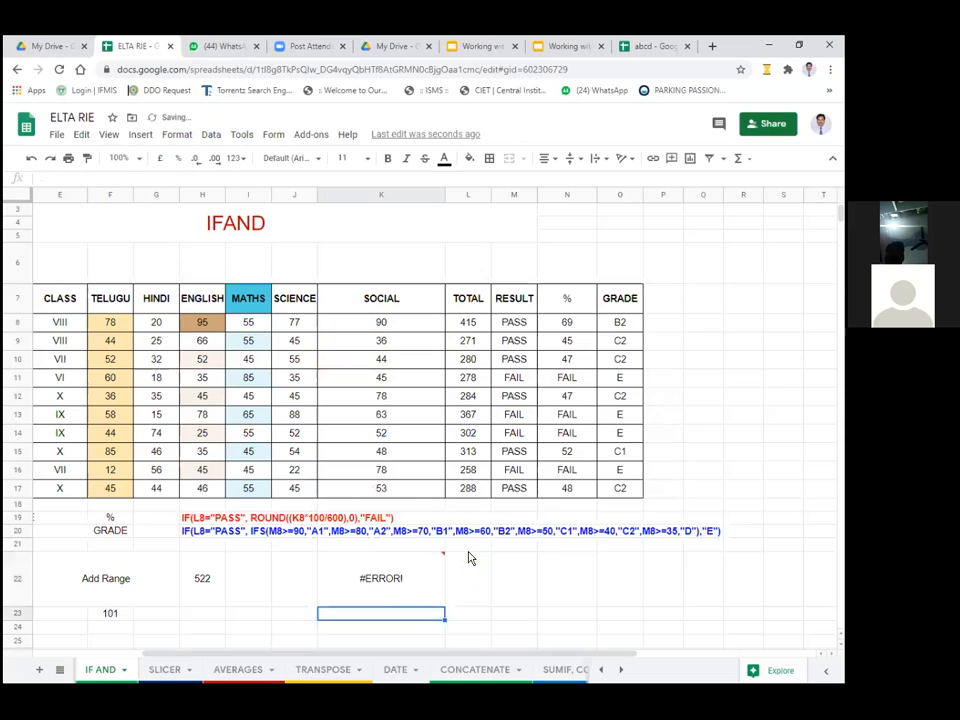
- Add the closing brace after "BAR" in the K22 sparkline formula
{"action": "left_click", "coordinate": [380, 580]}
{"action": "double_click", "coordinate": [407, 572]}
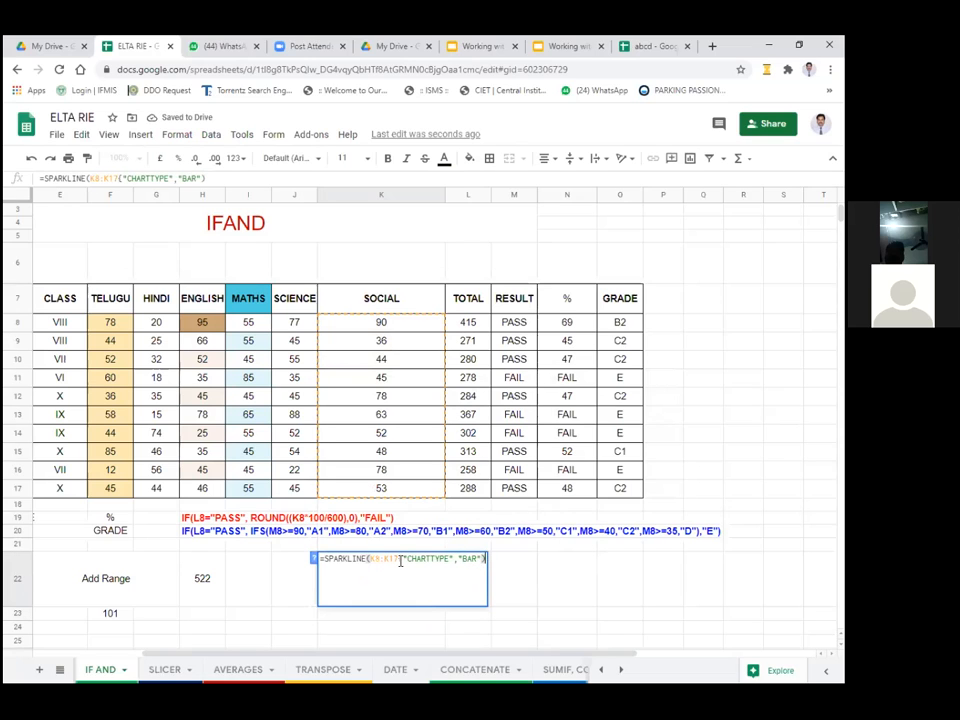
{"action": "left_click", "coordinate": [352, 559]}
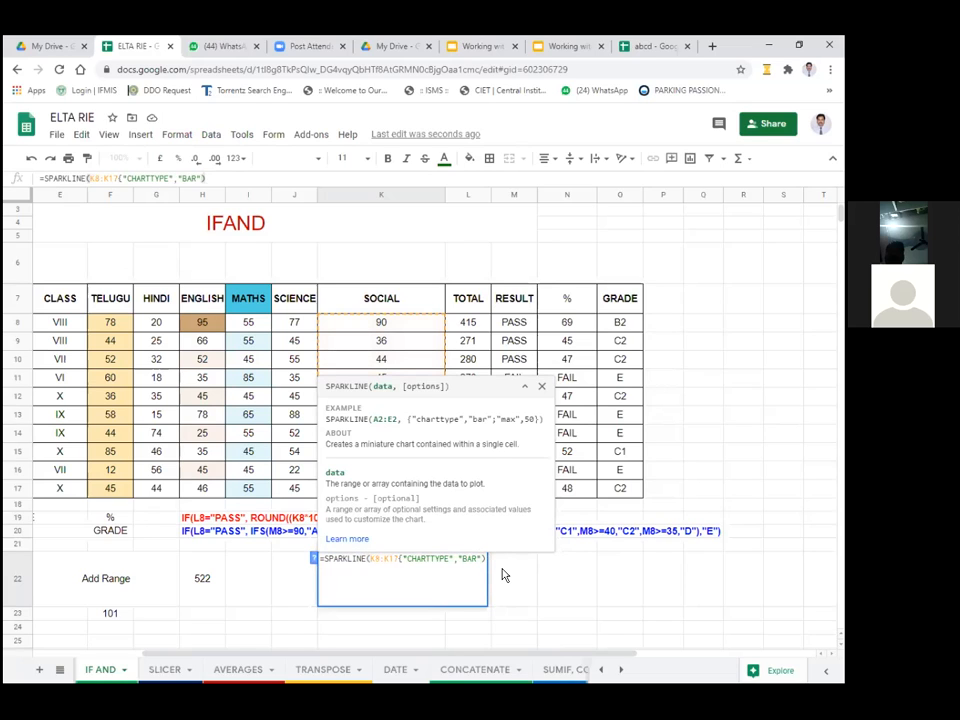
{"action": "type", "text": "}"}
{"action": "key", "text": "Return"}
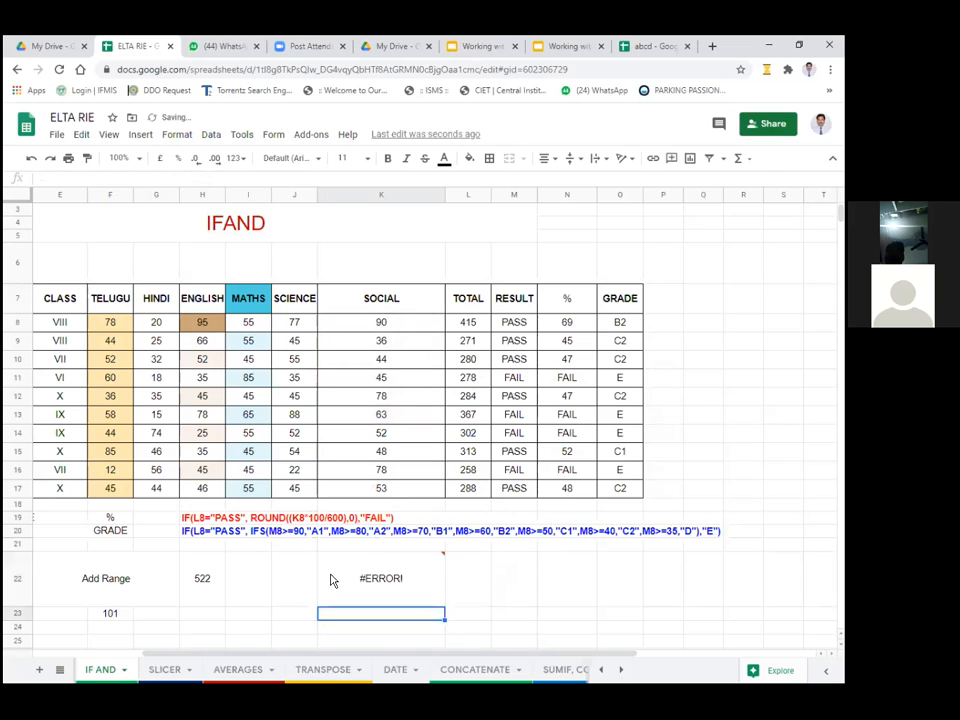
- Extend the options in the K22 sparkline formula with ;"MAX",50 after "BAR"
{"action": "left_click", "coordinate": [418, 579]}
{"action": "double_click", "coordinate": [418, 579]}
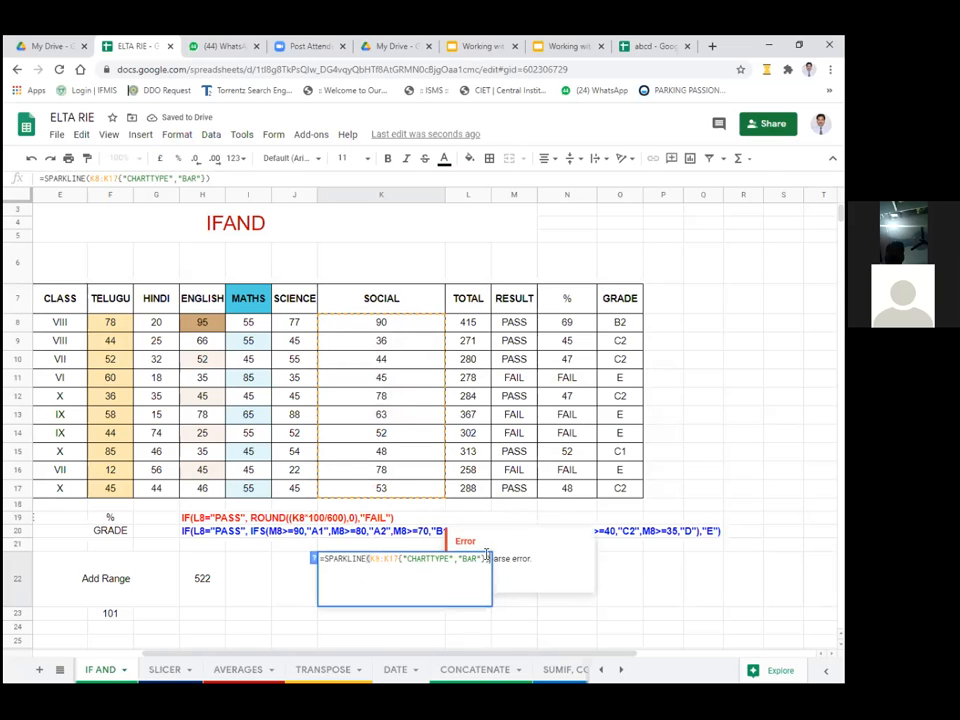
{"action": "left_click", "coordinate": [348, 559]}
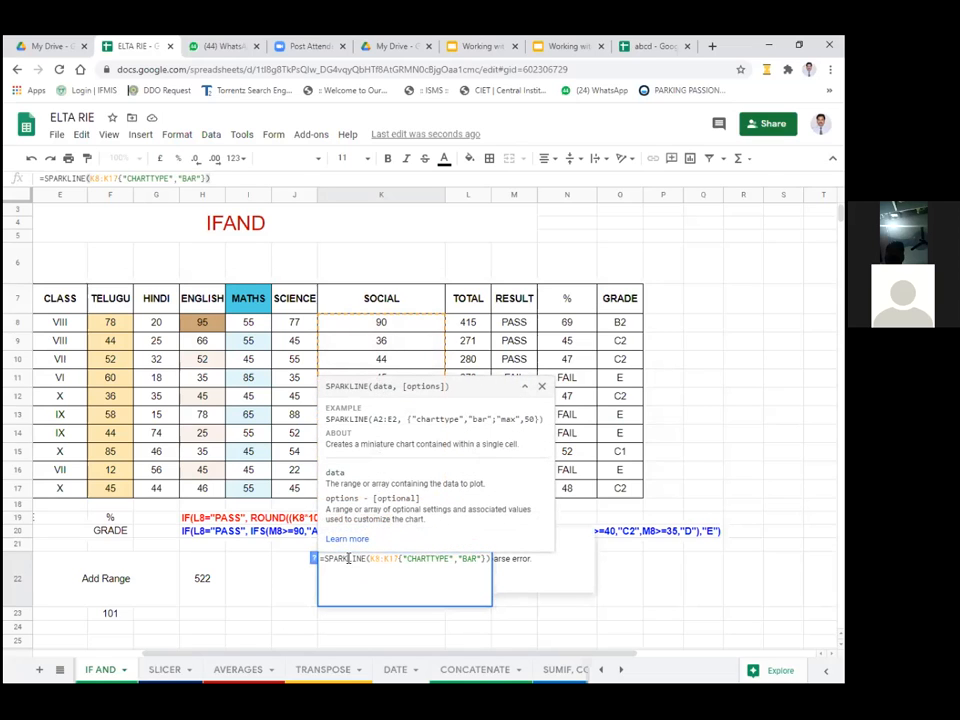
{"action": "key", "text": "Right"}
{"action": "key", "text": "Right"}
{"action": "key", "text": "Right"}
{"action": "key", "text": "Right"}
{"action": "key", "text": "Right"}
{"action": "key", "text": "Right"}
{"action": "key", "text": "Right"}
{"action": "key", "text": "Right"}
{"action": "key", "text": "Right"}
{"action": "key", "text": "Right"}
{"action": "key", "text": "Right"}
{"action": "key", "text": "Right"}
{"action": "key", "text": "Right"}
{"action": "key", "text": "Right"}
{"action": "key", "text": "Right"}
{"action": "key", "text": "Right"}
{"action": "key", "text": "Right"}
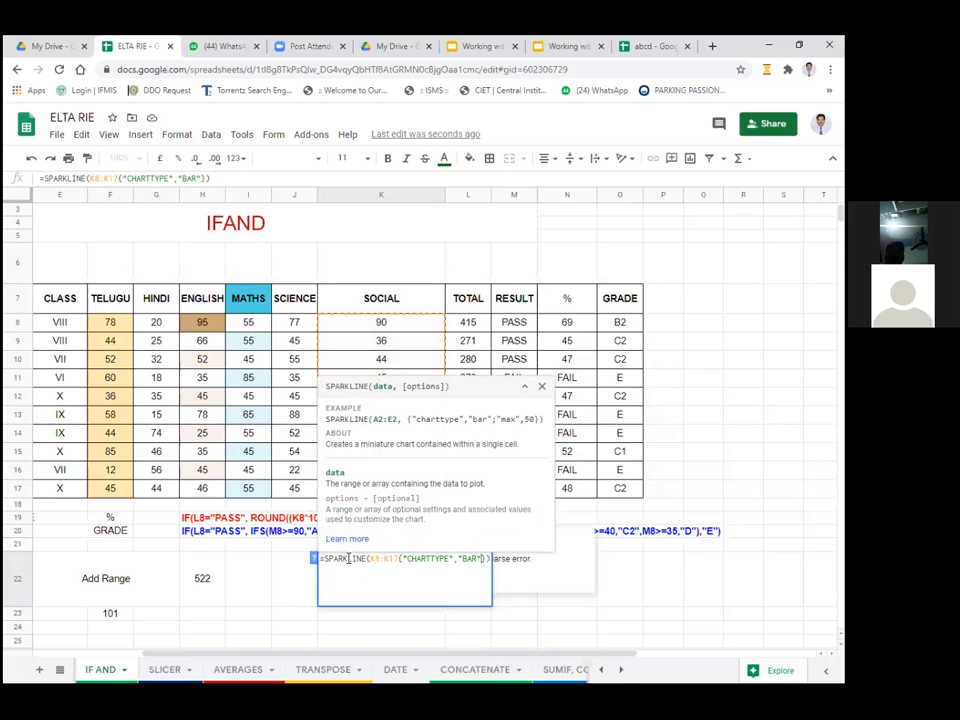
{"action": "type", "text": ";\"MAX\","}
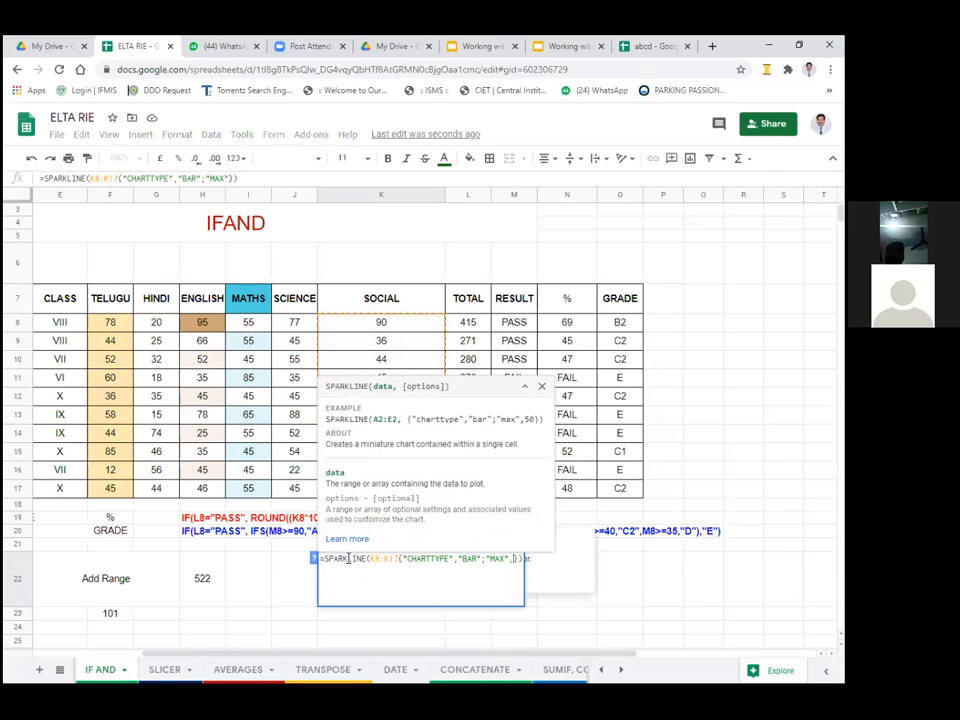
{"action": "type", "text": "50"}
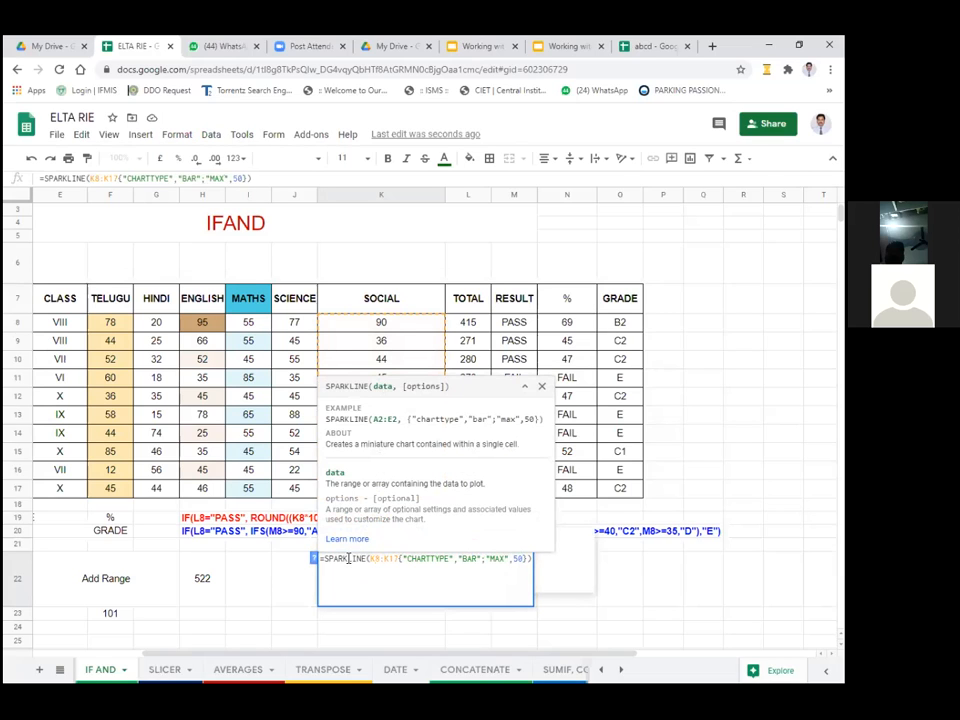
{"action": "key", "text": "Return"}
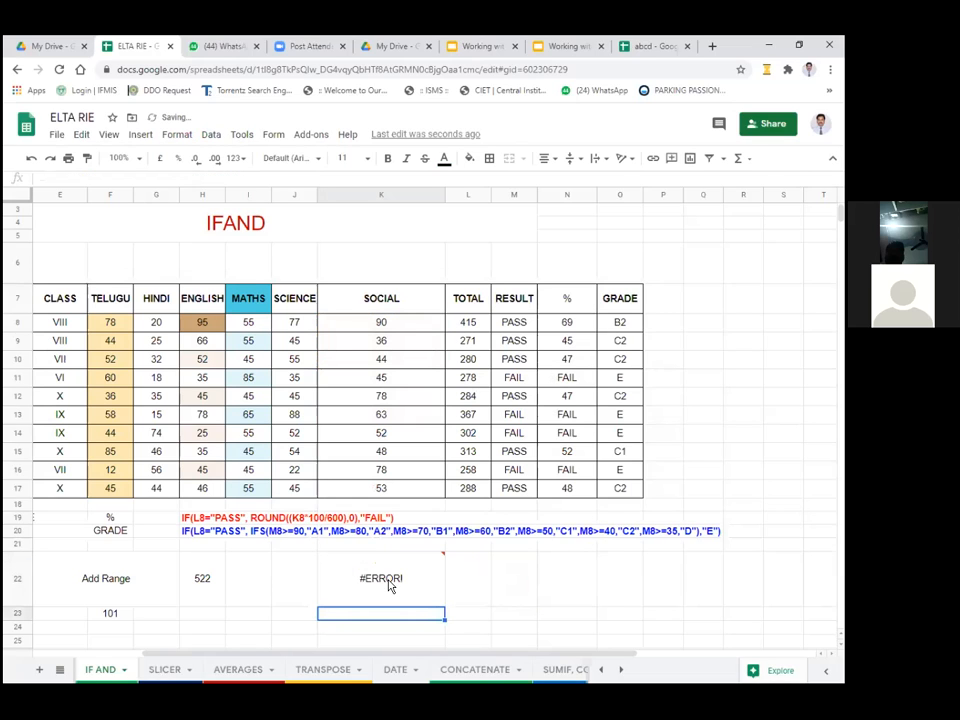
{"action": "double_click", "coordinate": [392, 578]}
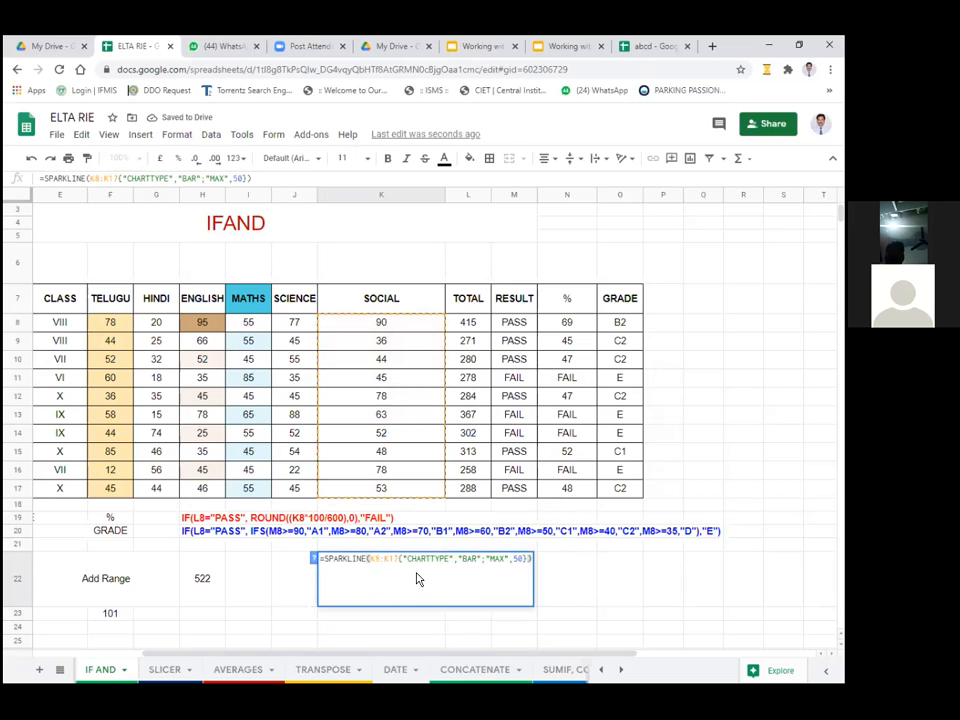
{"action": "left_click", "coordinate": [352, 561]}
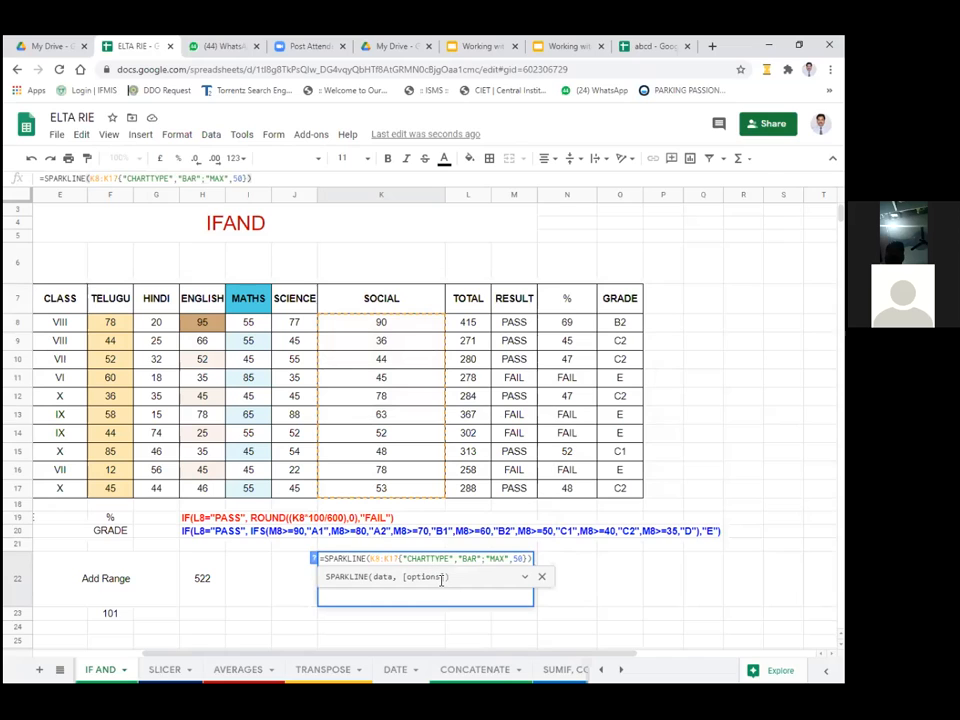
{"action": "left_click", "coordinate": [551, 578]}
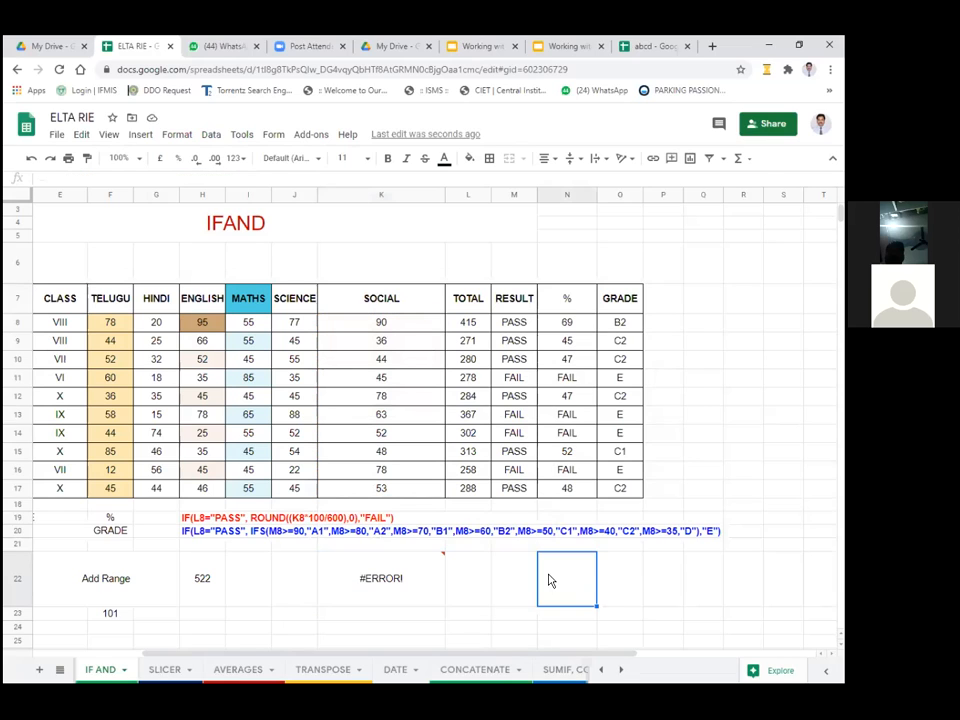
- Insert the missing comma between K8:K17 and the options array in the K22 sparkline formula
{"action": "left_click", "coordinate": [399, 574]}
{"action": "double_click", "coordinate": [399, 575]}
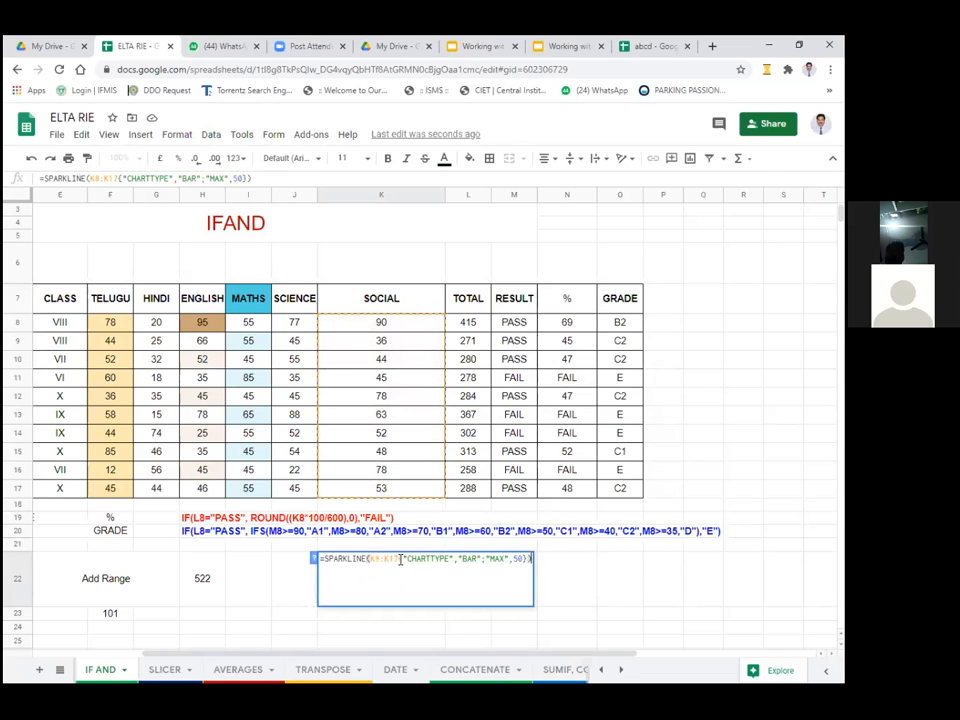
{"action": "left_click", "coordinate": [397, 558]}
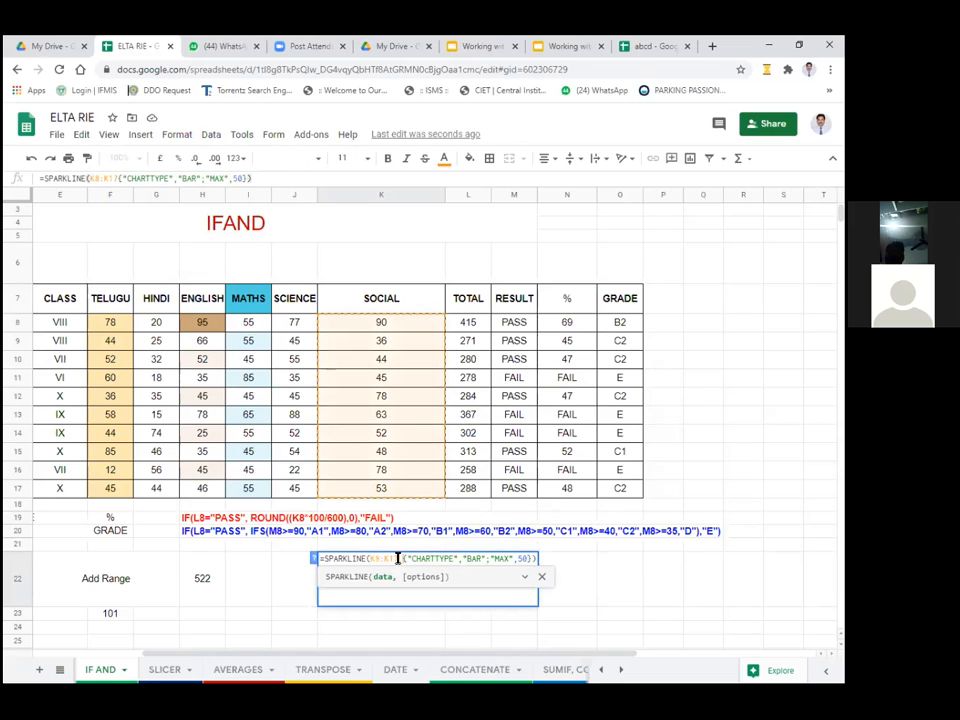
{"action": "key", "text": "Return"}
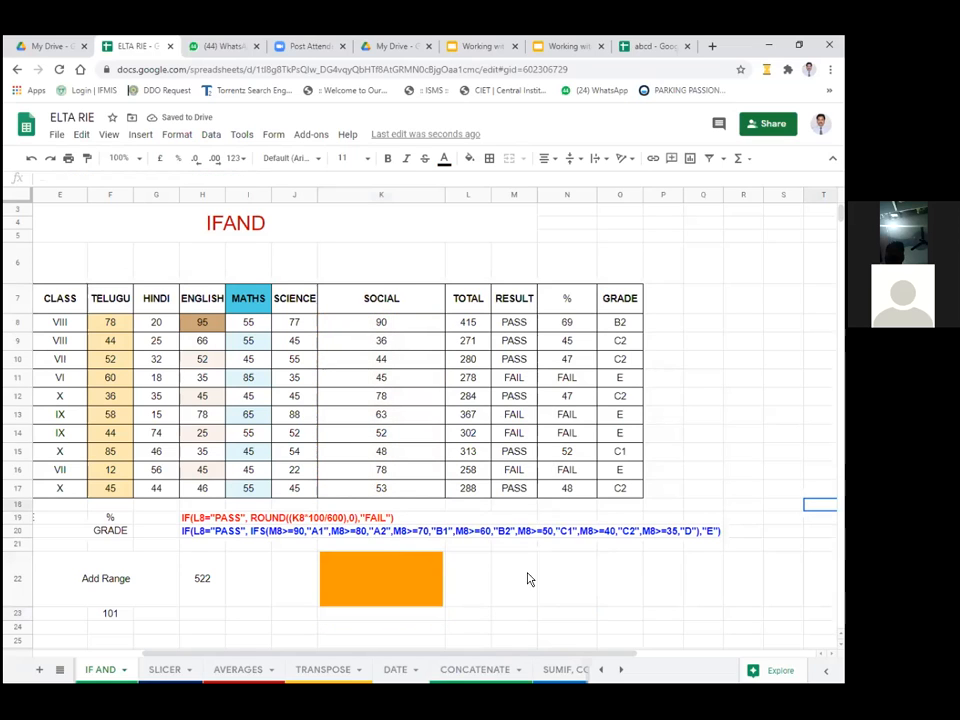
{"action": "scroll", "coordinate": [387, 469], "scroll_direction": "down", "scroll_amount": 2}
{"action": "left_click", "coordinate": [384, 467]}
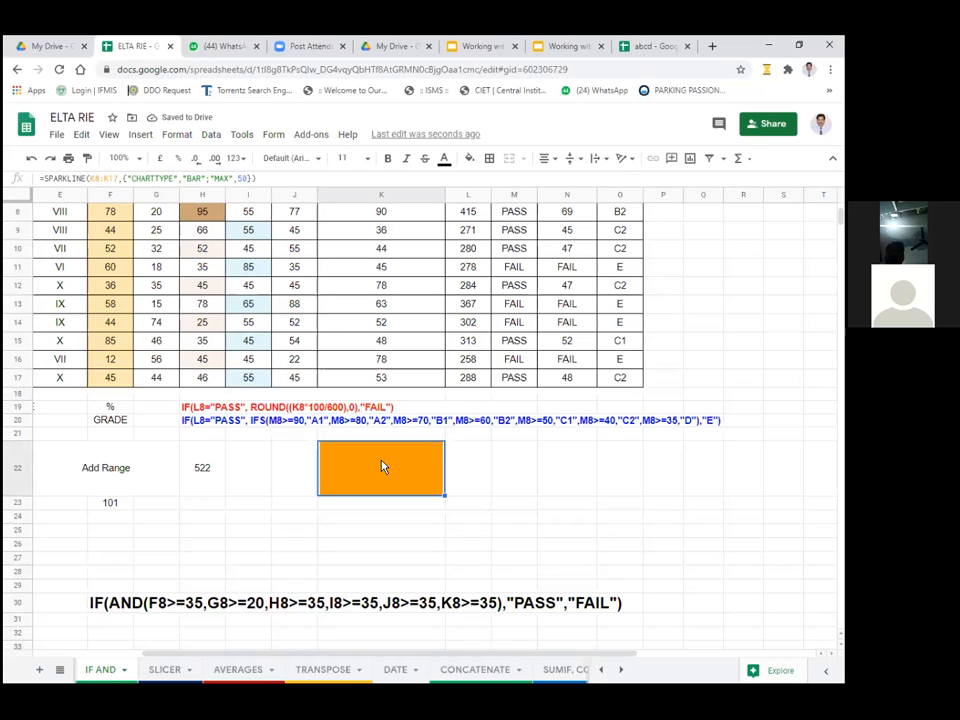
{"action": "right_click", "coordinate": [381, 466]}
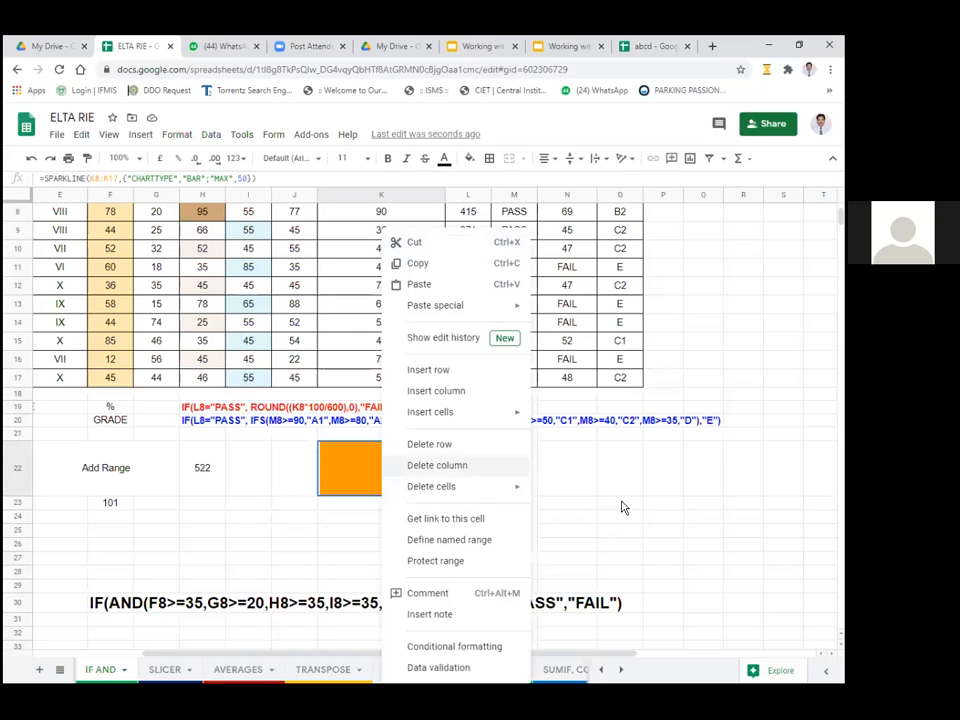
{"action": "left_click", "coordinate": [646, 502]}
- Change the chart type in the K22 sparkline formula to LINE
{"action": "double_click", "coordinate": [366, 458]}
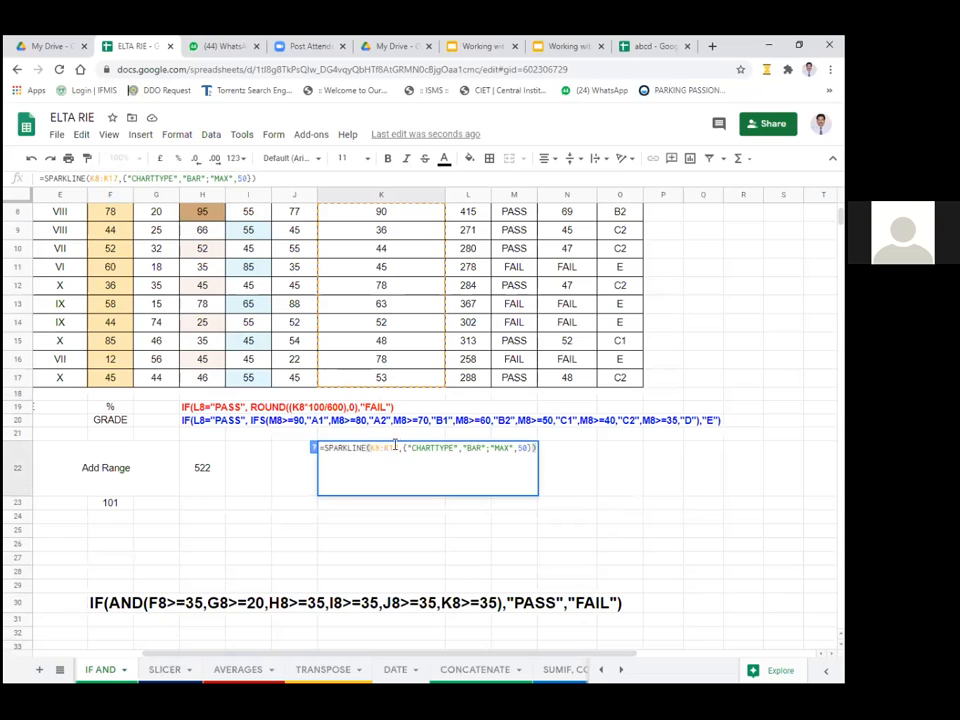
{"action": "left_click", "coordinate": [470, 448]}
{"action": "key", "text": "Delete"}
{"action": "key", "text": "Delete"}
{"action": "key", "text": "Delete"}
{"action": "type", "text": "LINW"}
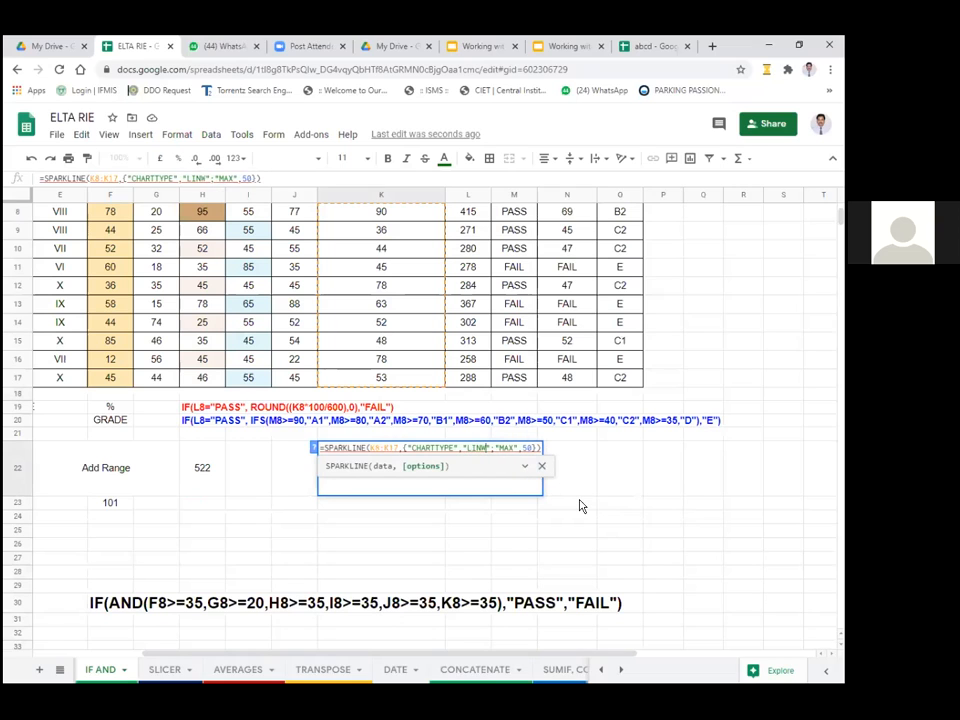
{"action": "key", "text": "Return"}
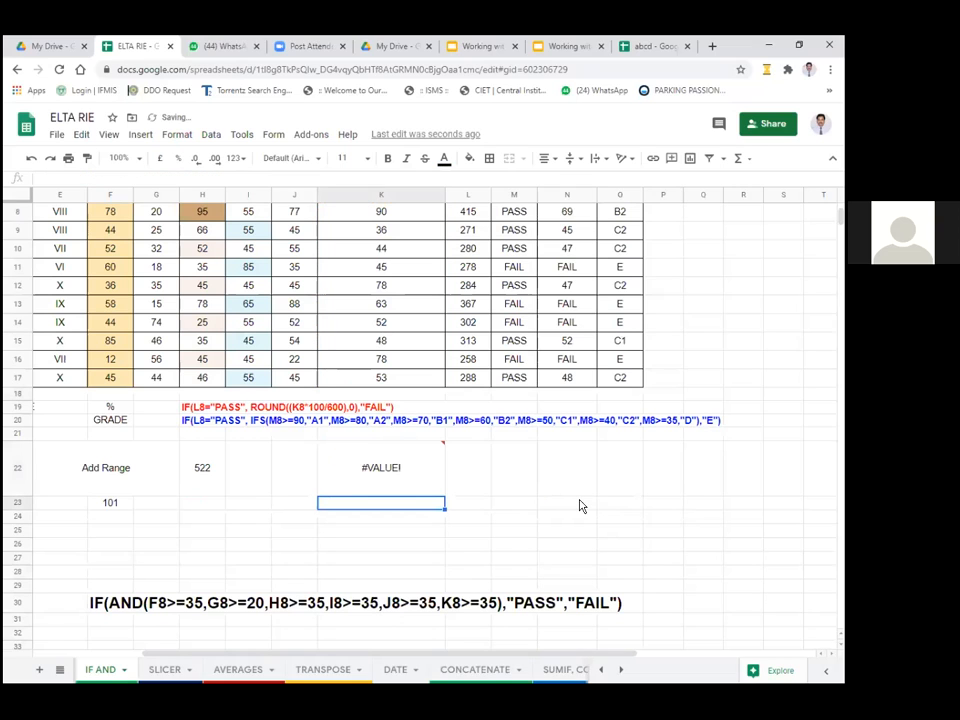
{"action": "double_click", "coordinate": [413, 476]}
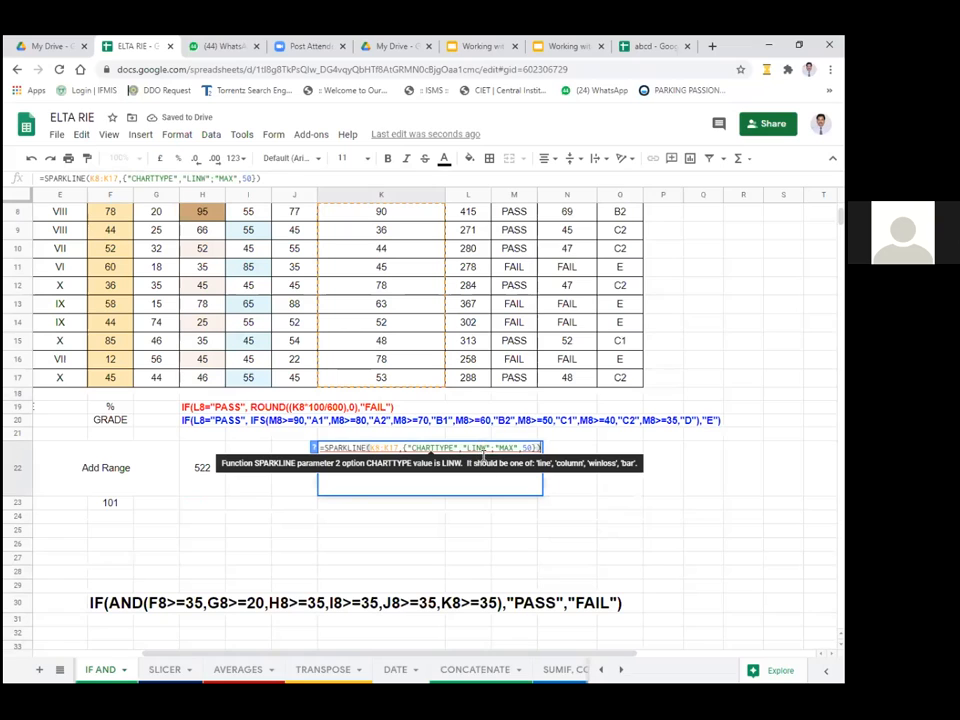
{"action": "key", "text": "BackSpace"}
{"action": "type", "text": "E"}
{"action": "key", "text": "Return"}
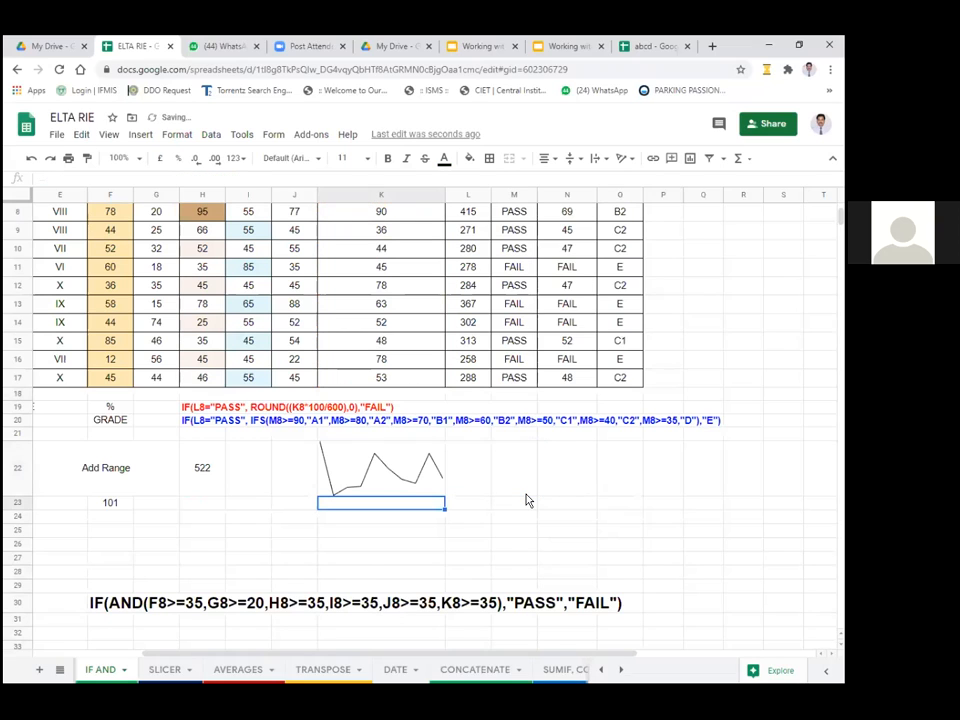
- Change the chart type in the K22 sparkline formula to COLUMN and compare the columns with the SOCIAL marks
{"action": "left_click", "coordinate": [384, 481]}
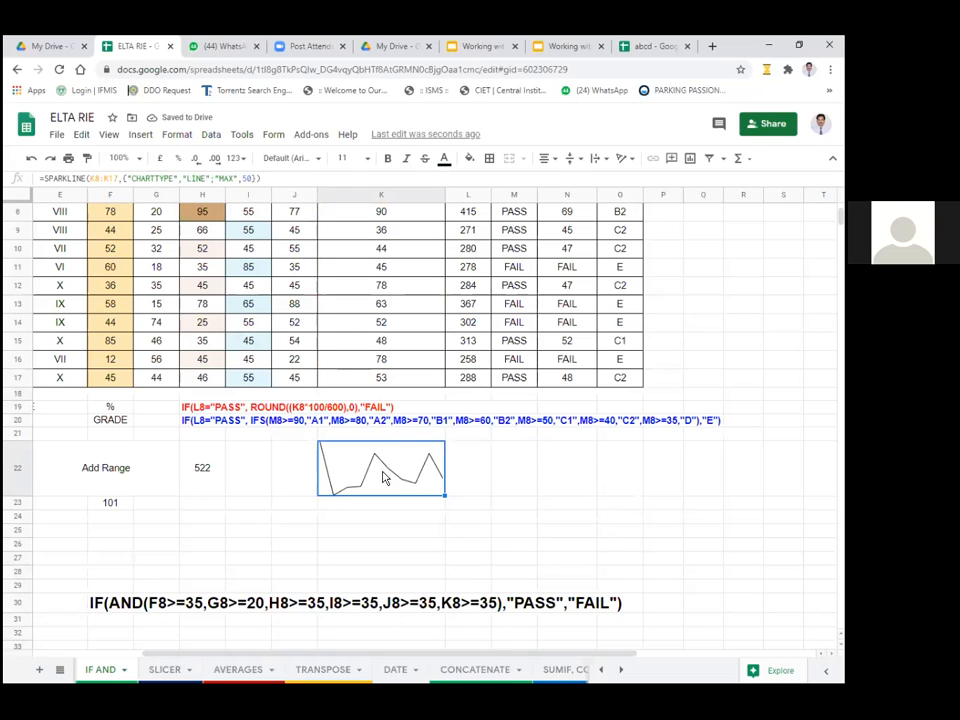
{"action": "double_click", "coordinate": [382, 477]}
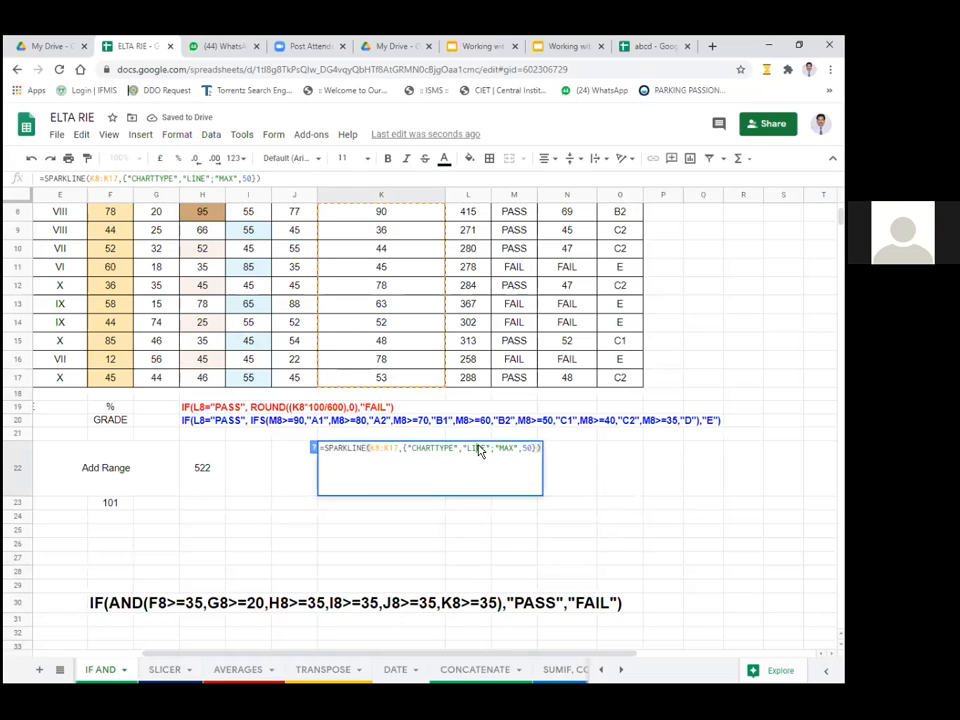
{"action": "left_click", "coordinate": [478, 451]}
{"action": "key", "text": "BackSpace"}
{"action": "key", "text": "BackSpace"}
{"action": "key", "text": "BackSpace"}
{"action": "key", "text": "Delete"}
{"action": "type", "text": "COLUMN"}
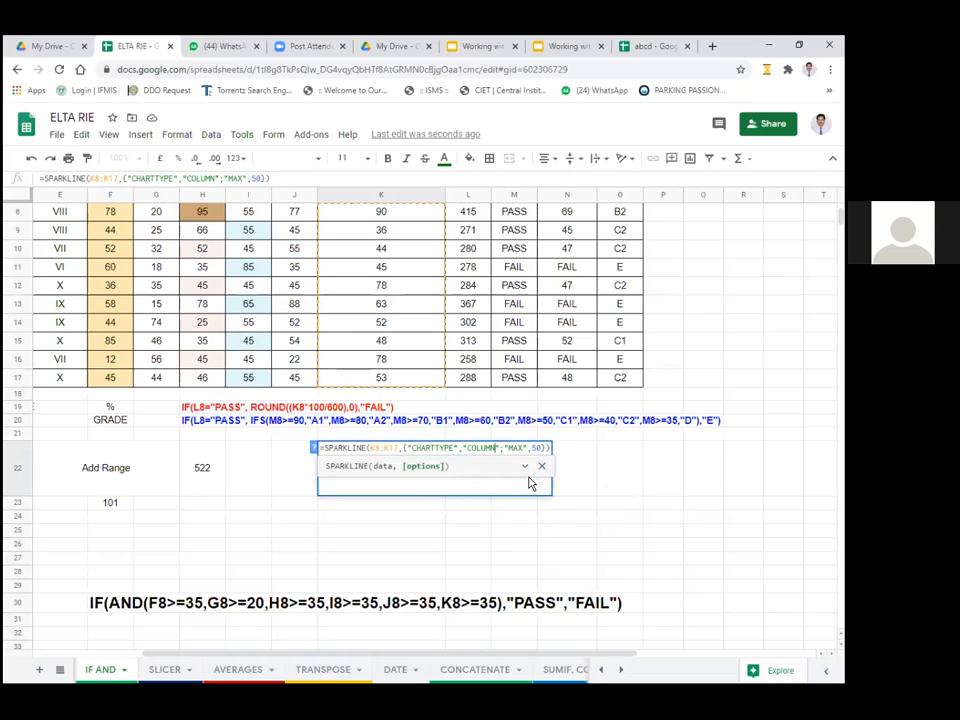
{"action": "key", "text": "Return"}
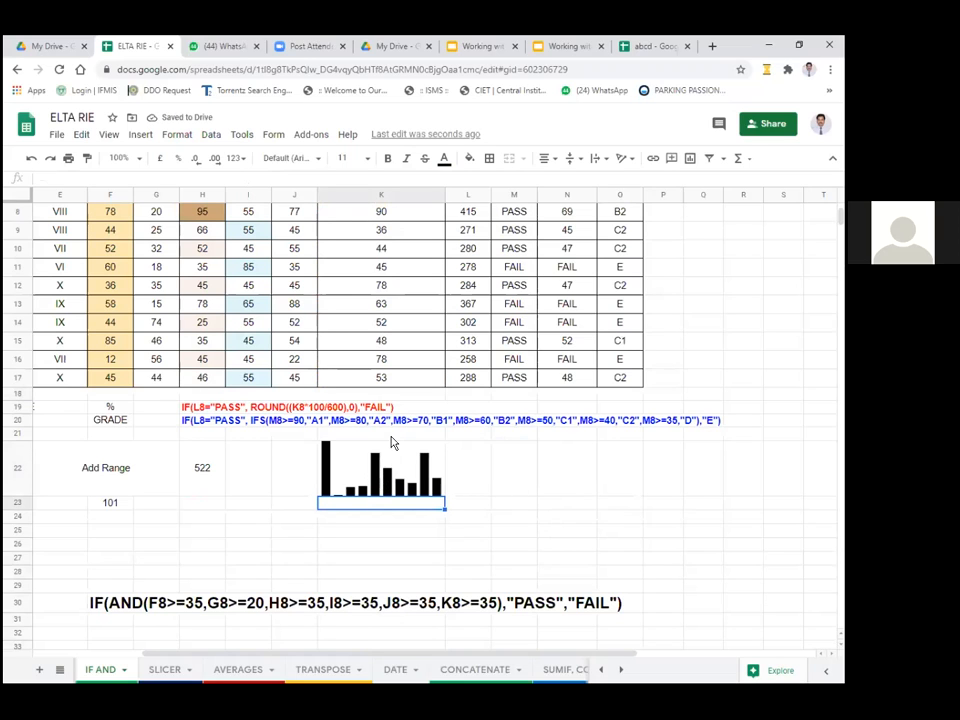
{"action": "scroll", "coordinate": [392, 443], "scroll_direction": "up", "scroll_amount": 3}
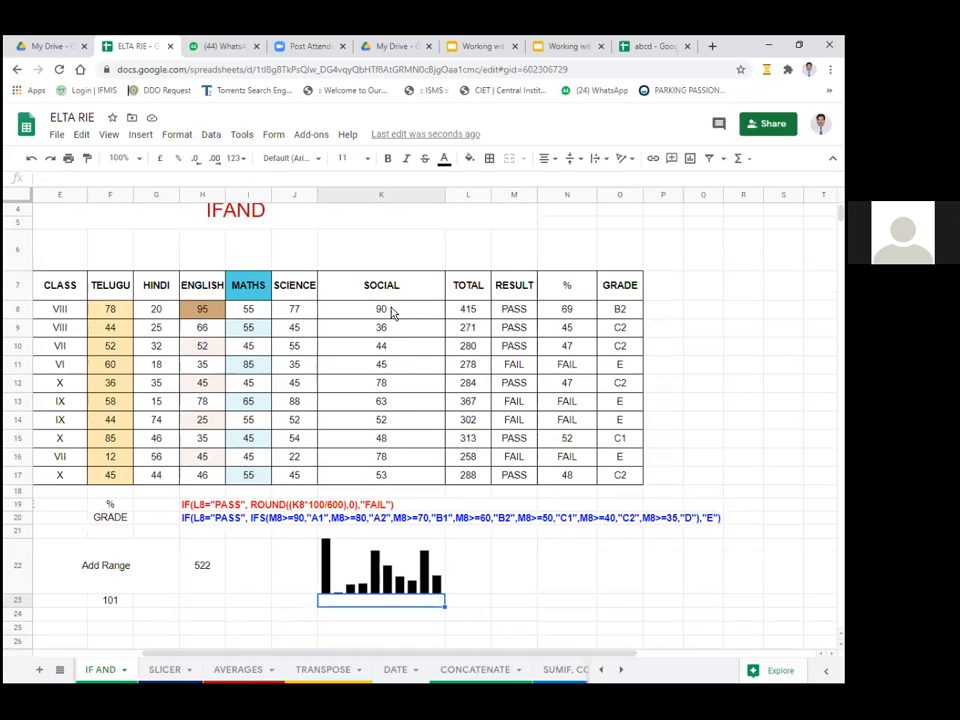